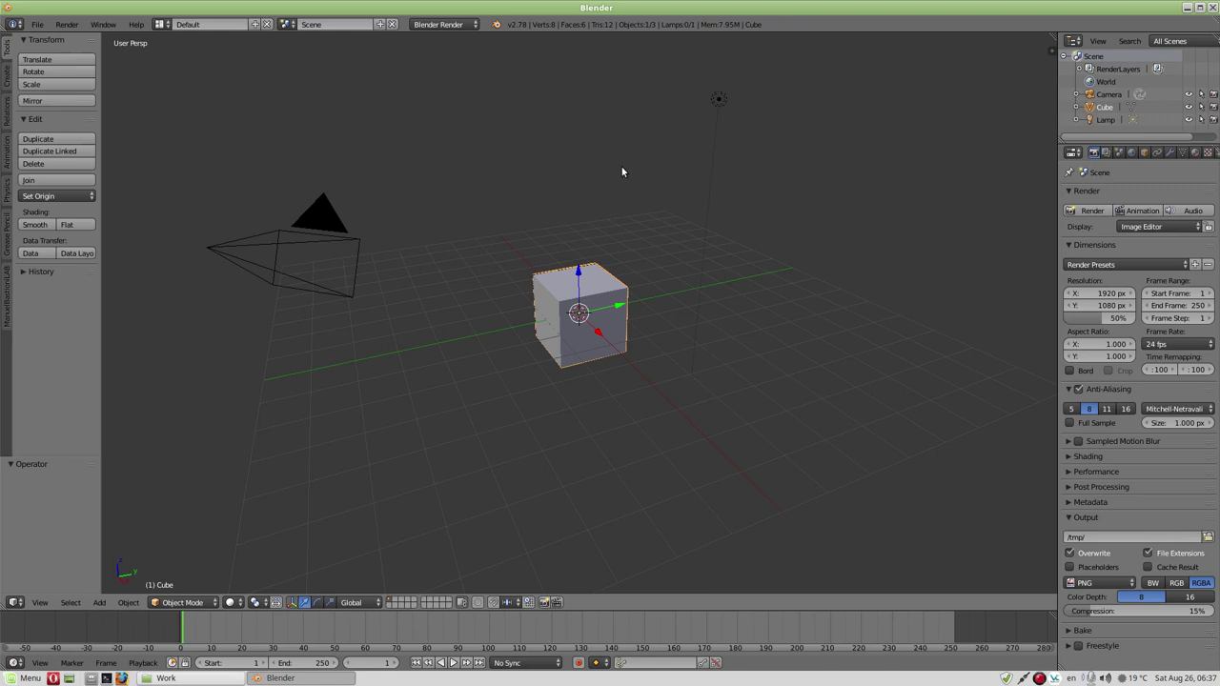
- Delete the default cube, camera and lamp from the scene
key("a")
key("a")
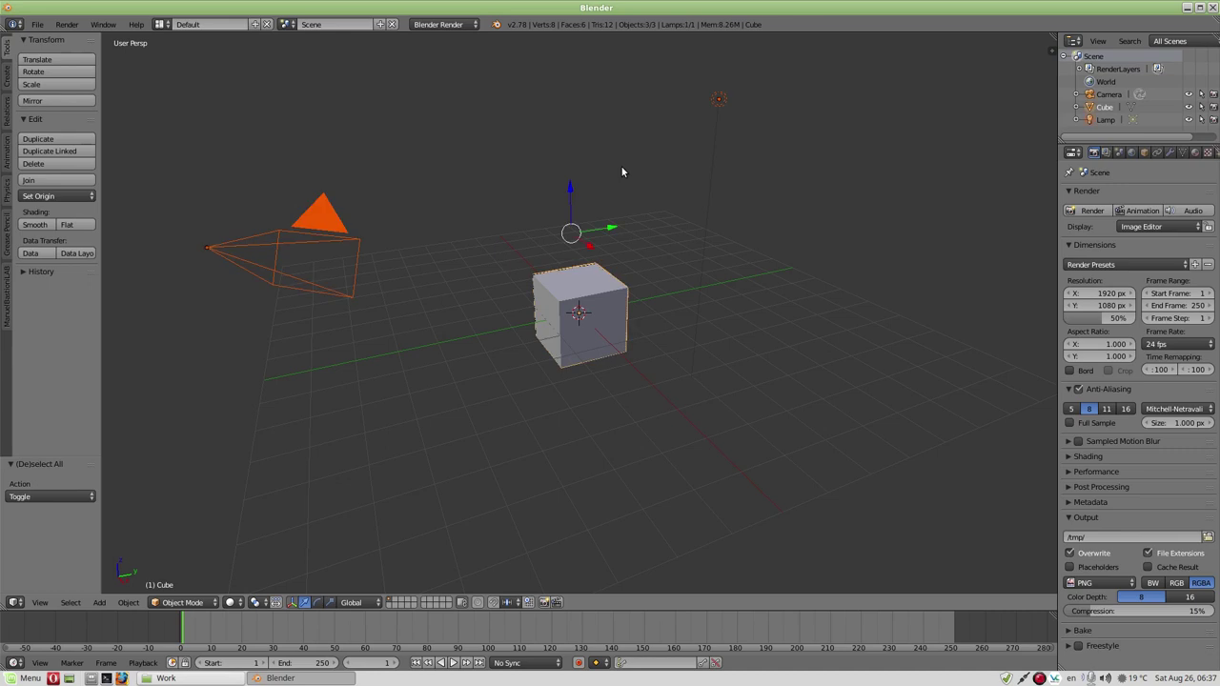
key("x")
left_click(621, 171)
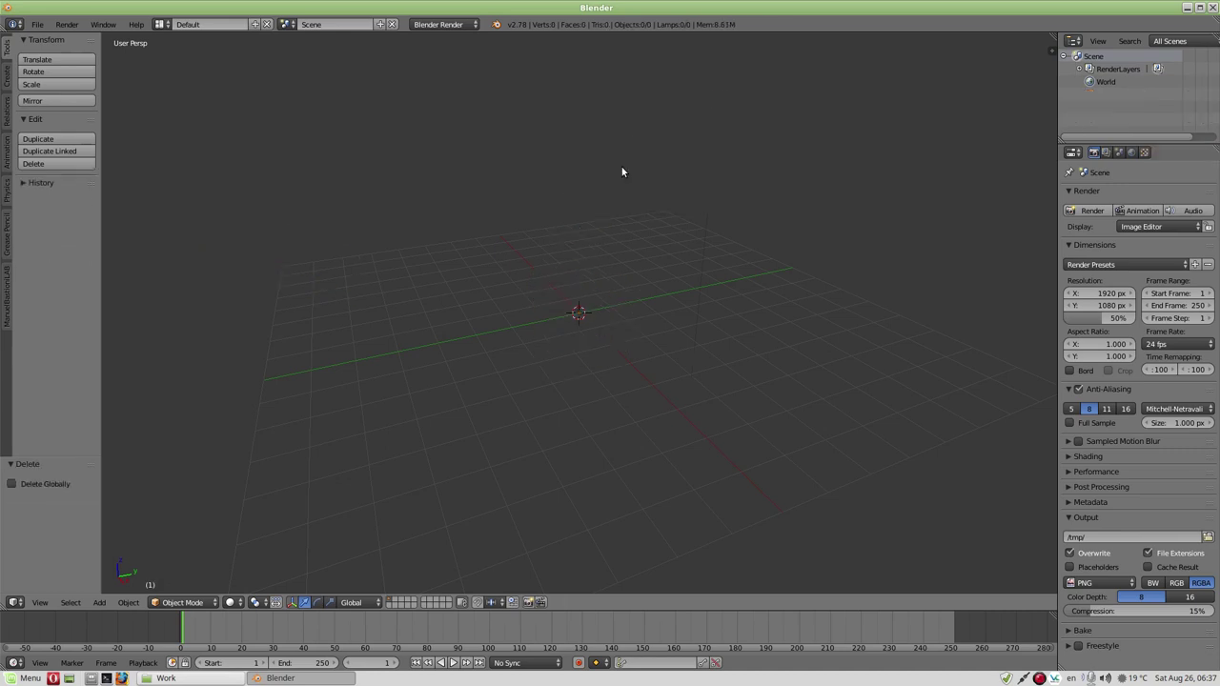
- Choose Caucasian female in the ManuelbastioniLAB panel and initialize the character
left_click(5, 281)
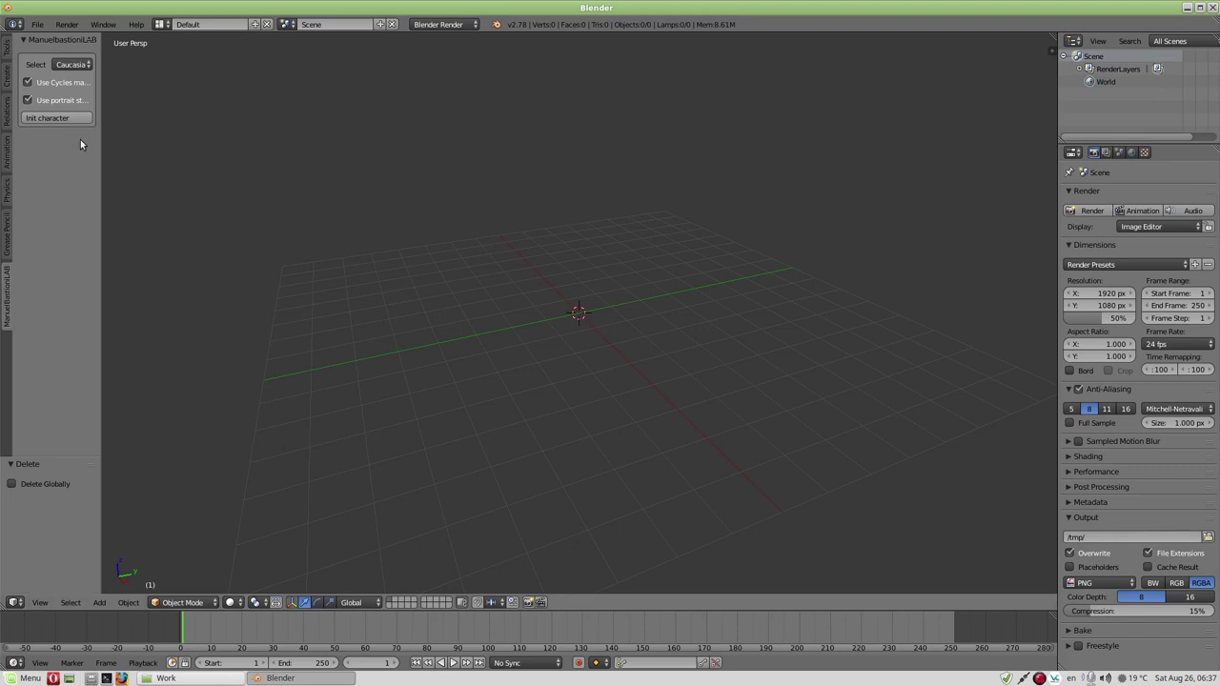
left_click_drag(100, 124, 201, 122)
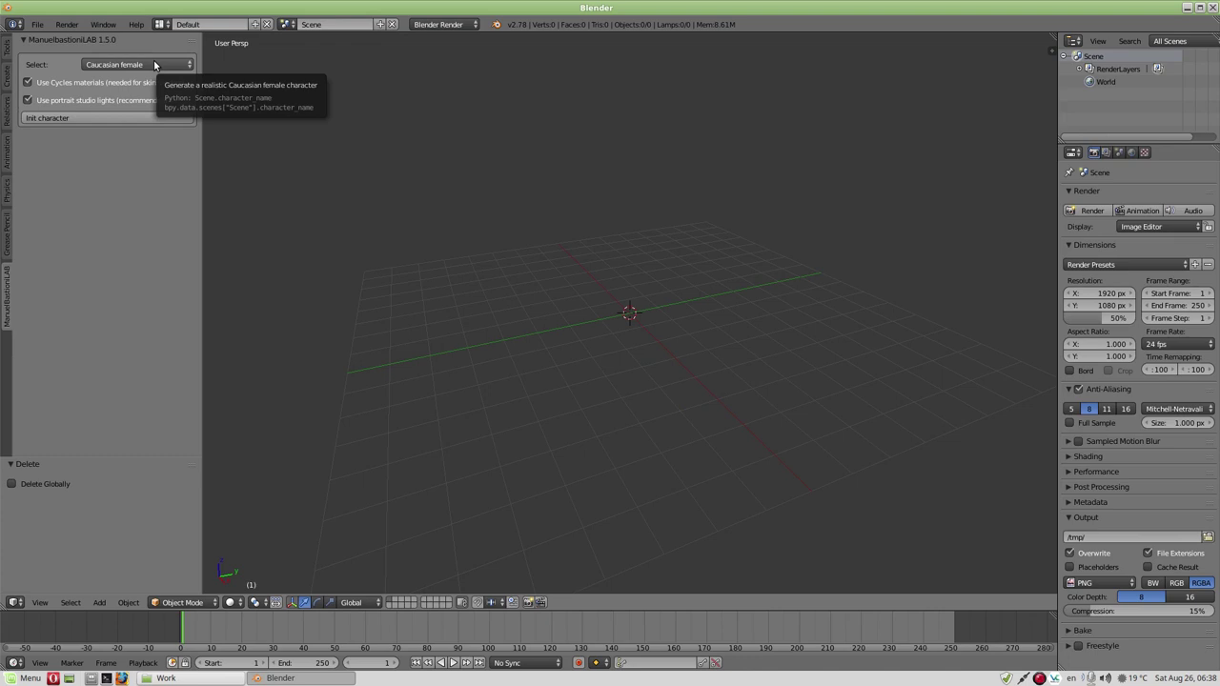
left_click(154, 65)
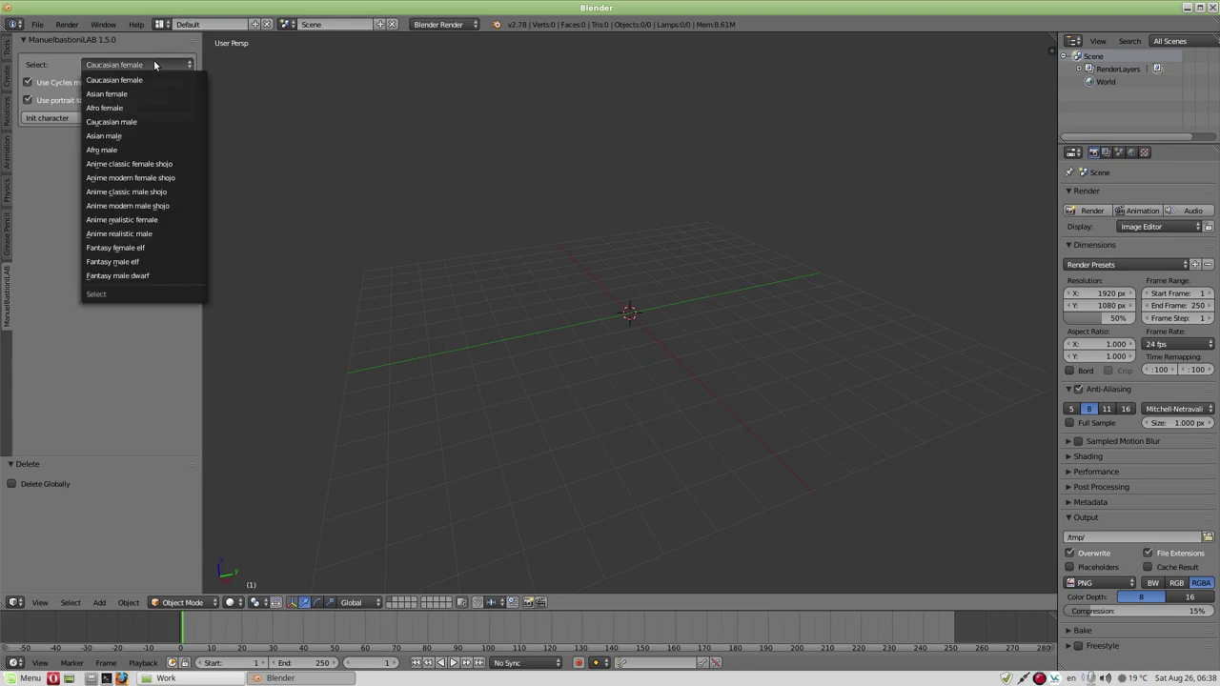
left_click(143, 79)
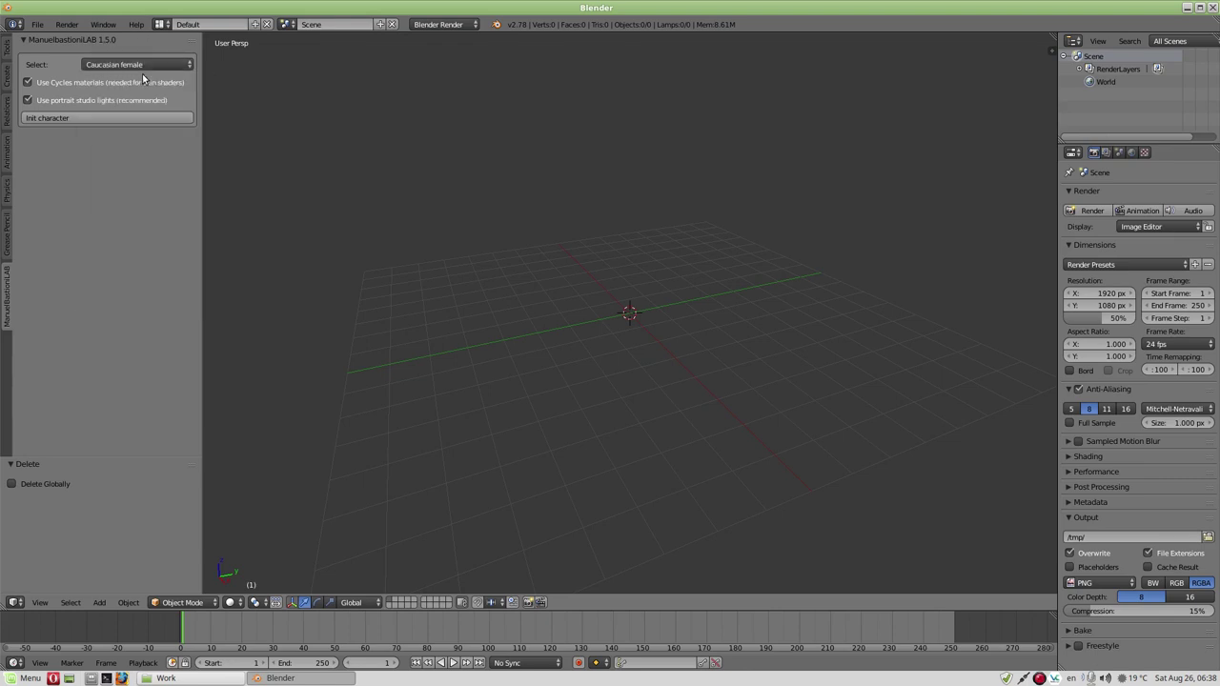
left_click(143, 65)
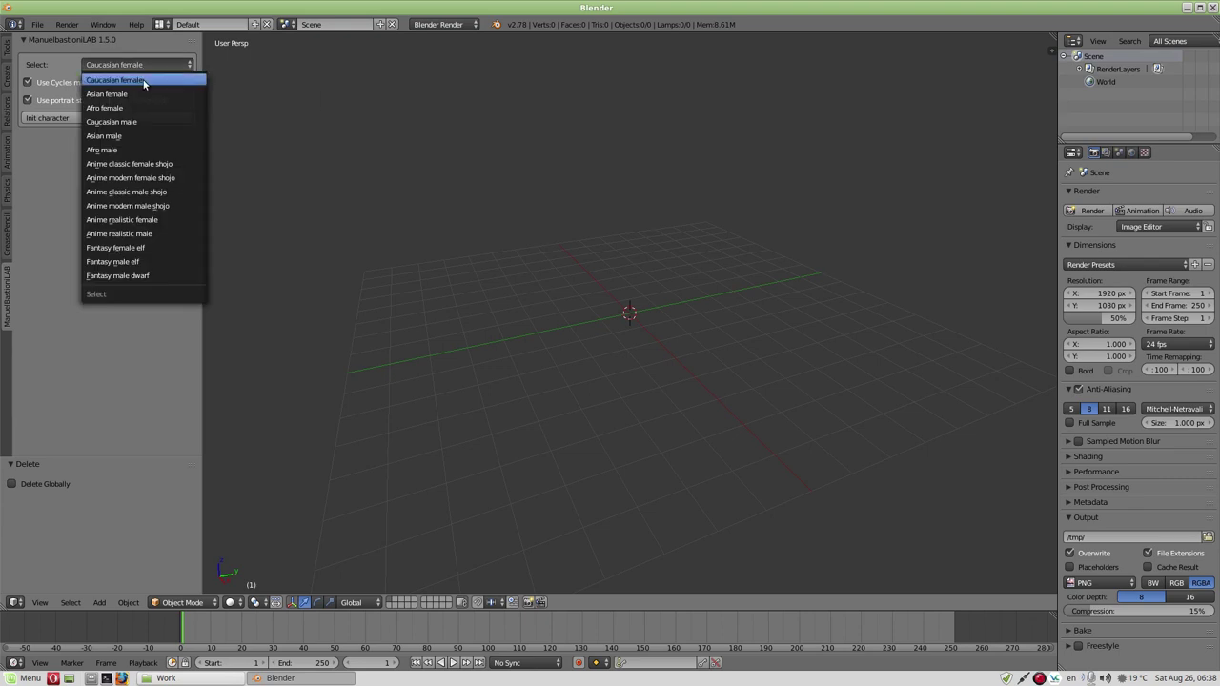
left_click(143, 82)
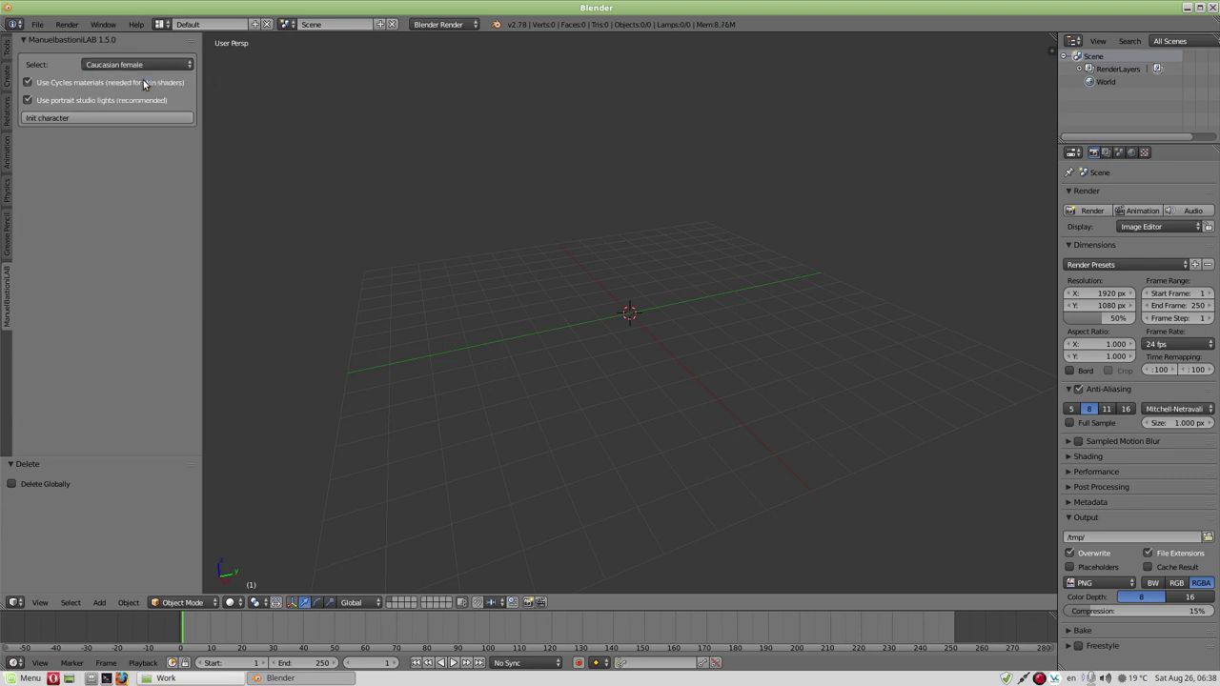
left_click(48, 121)
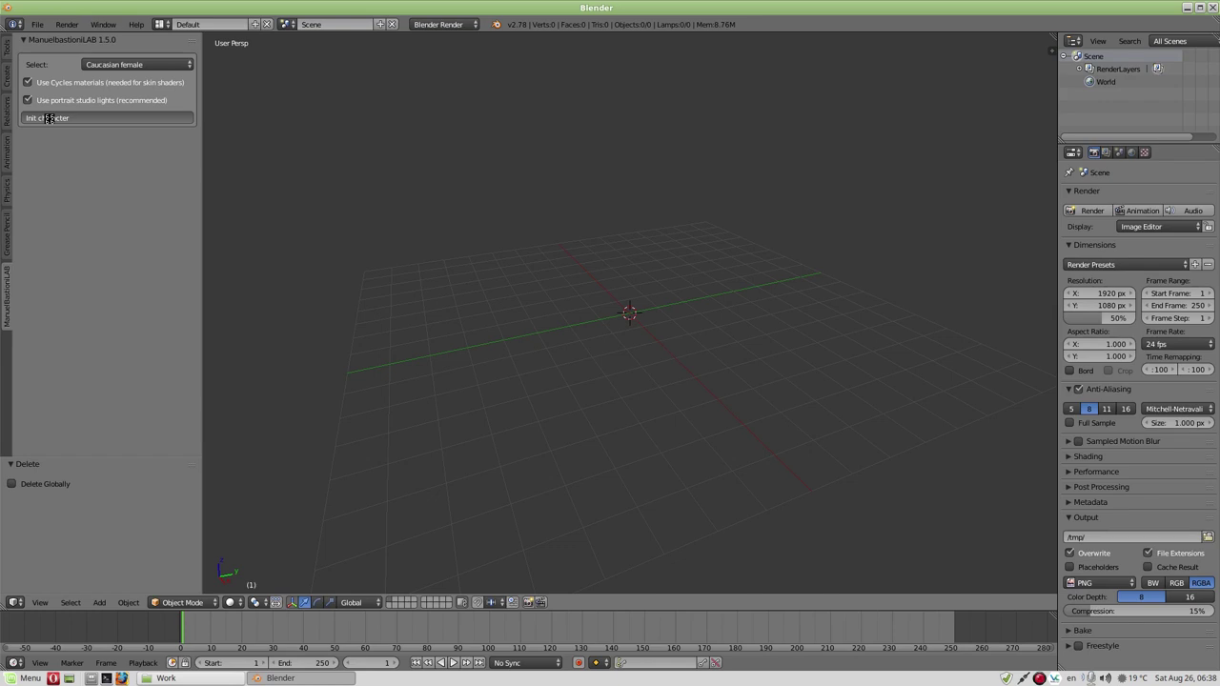
- Switch to front view and add a camera to the scene
scroll(633, 271, "up", 3)
scroll(637, 274, "up", 2)
scroll(641, 278, "up", 2)
scroll(647, 283, "up", 1)
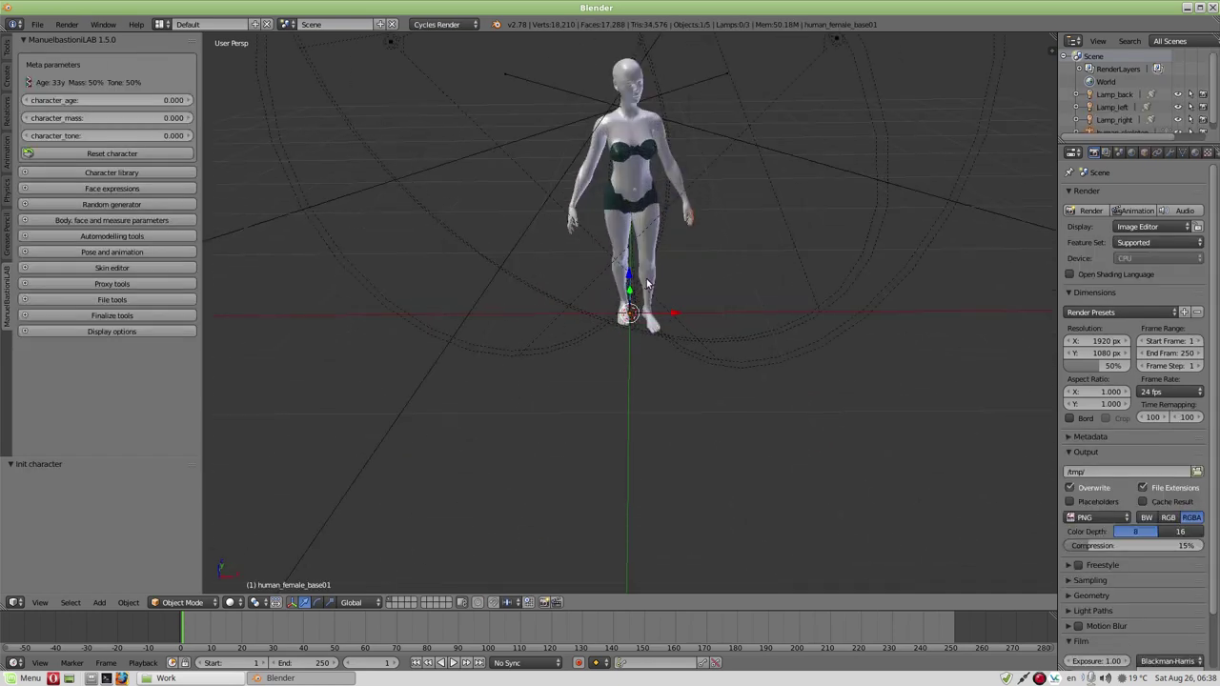
key("KP_1")
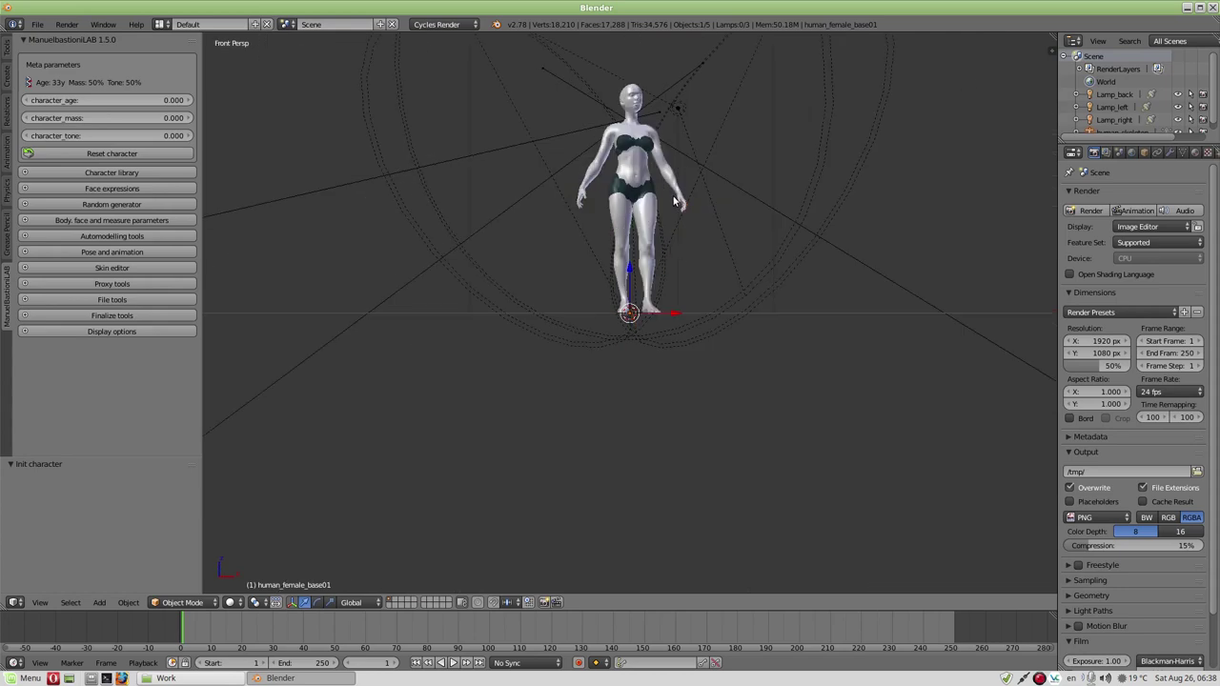
key("shift+a")
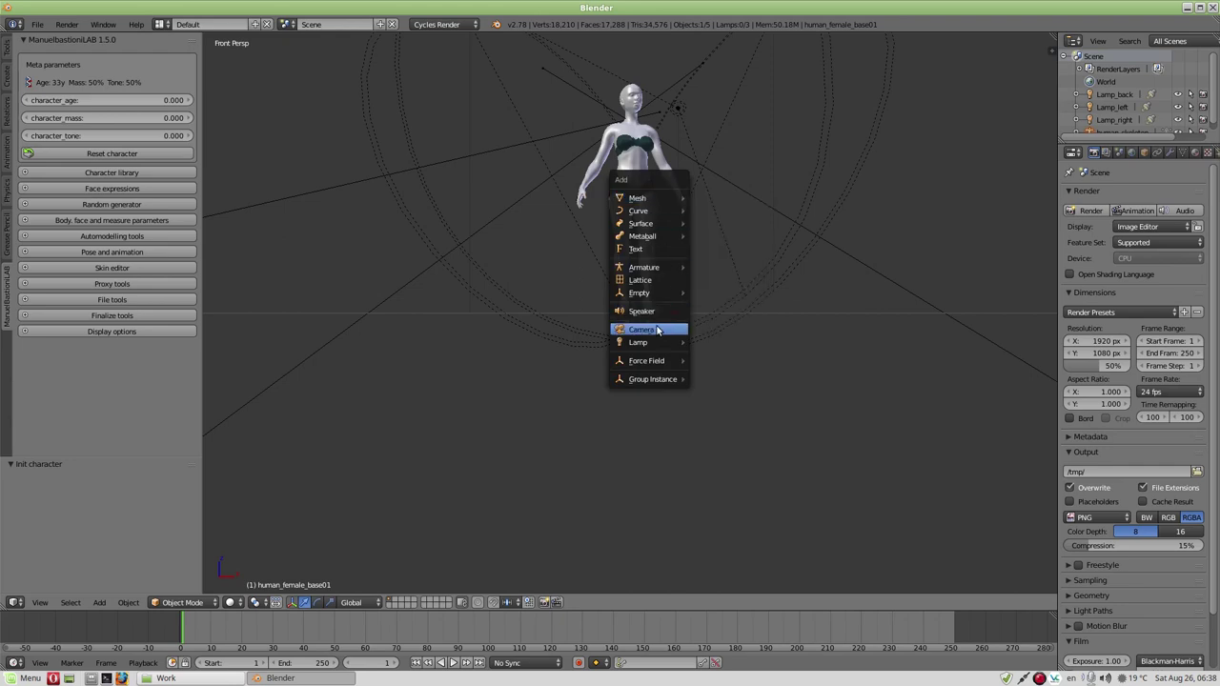
left_click(652, 329)
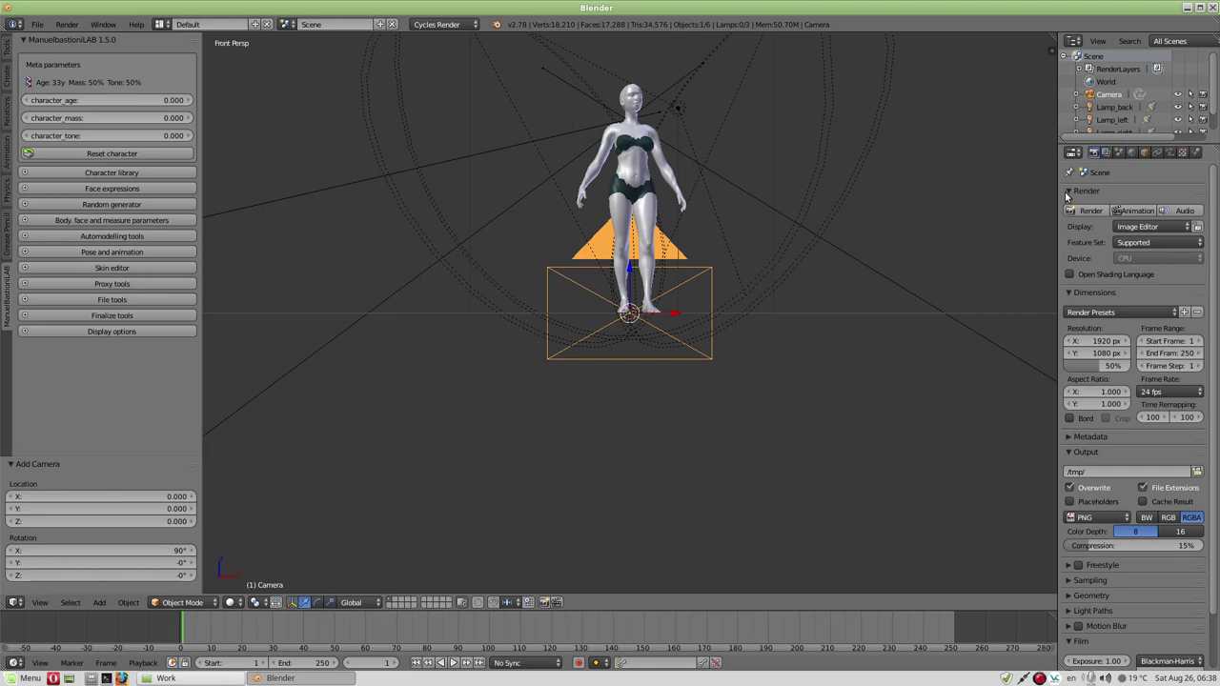
- Set the render resolution to 600 × 800 px
left_click_drag(1057, 192, 970, 191)
left_click(1043, 341)
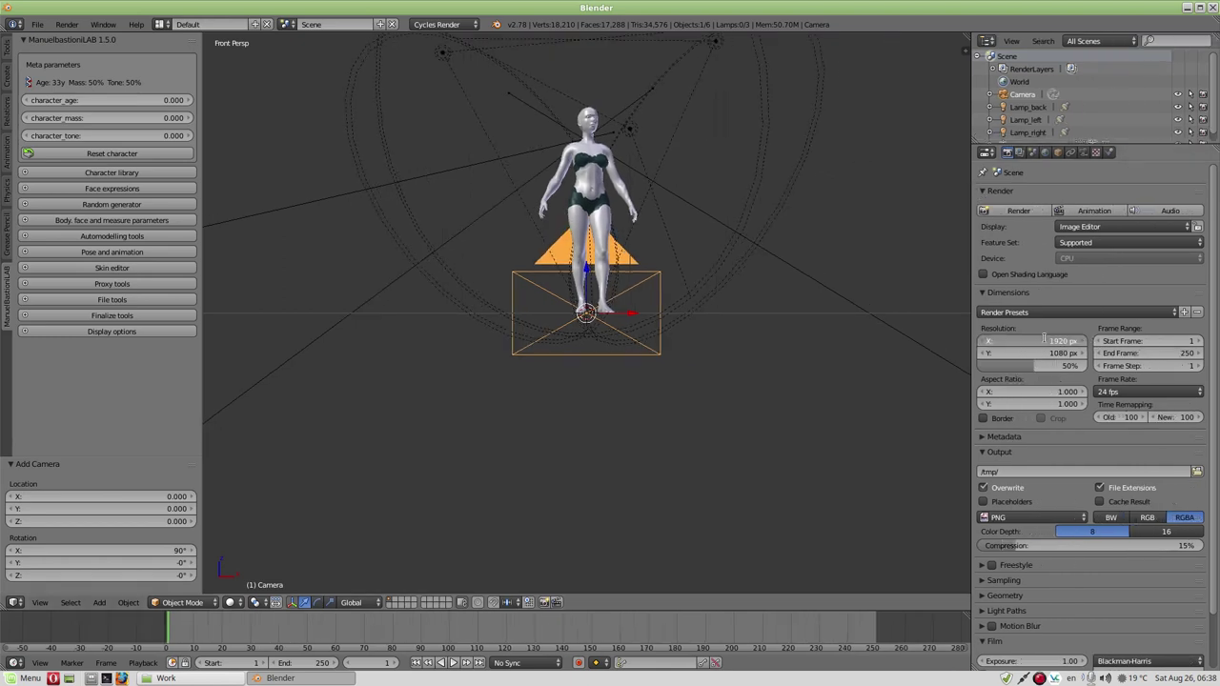
type("600")
left_click(1036, 354)
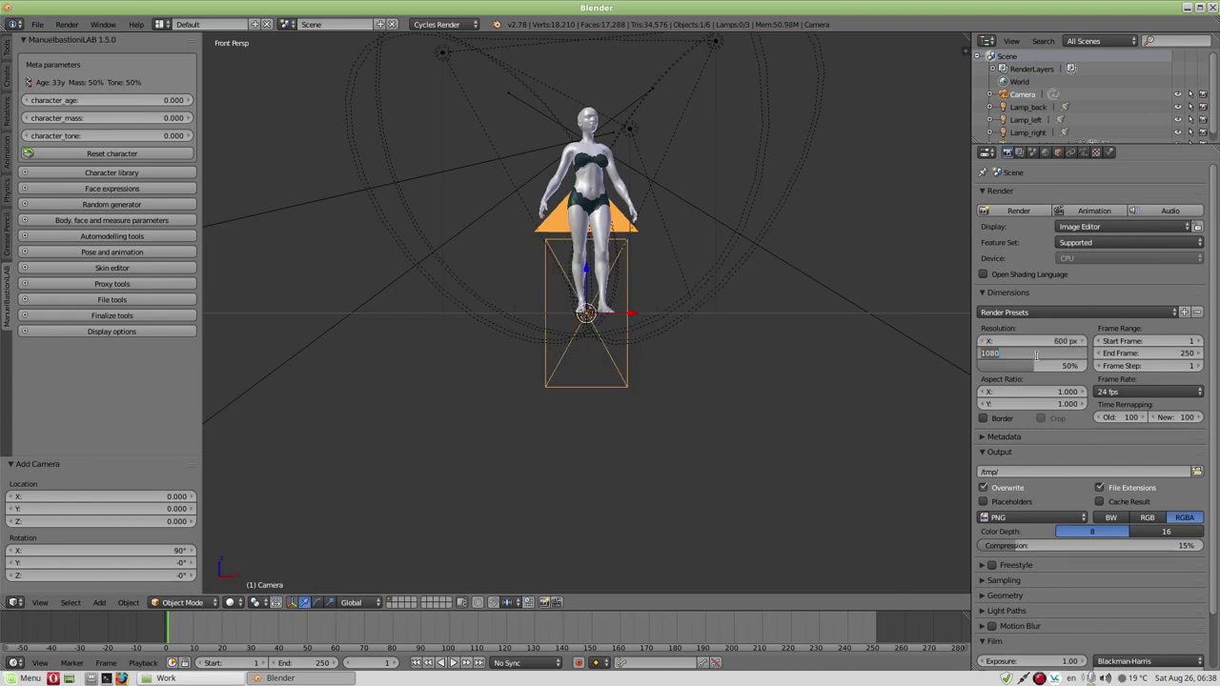
type("80")
key("Return")
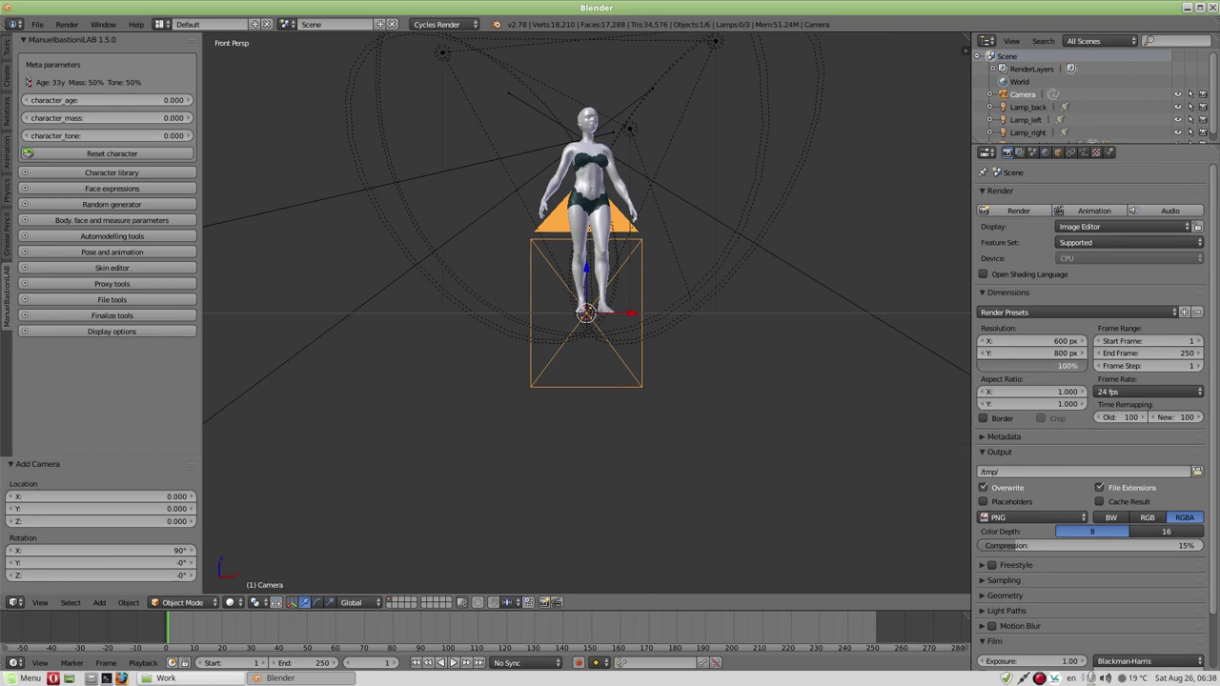
- Move the camera along Y and up along Z to frame the character, viewing through it
mouse_move(598, 317)
middle_mouse_down()
mouse_move(763, 340)
mouse_move(768, 316)
middle_mouse_up()
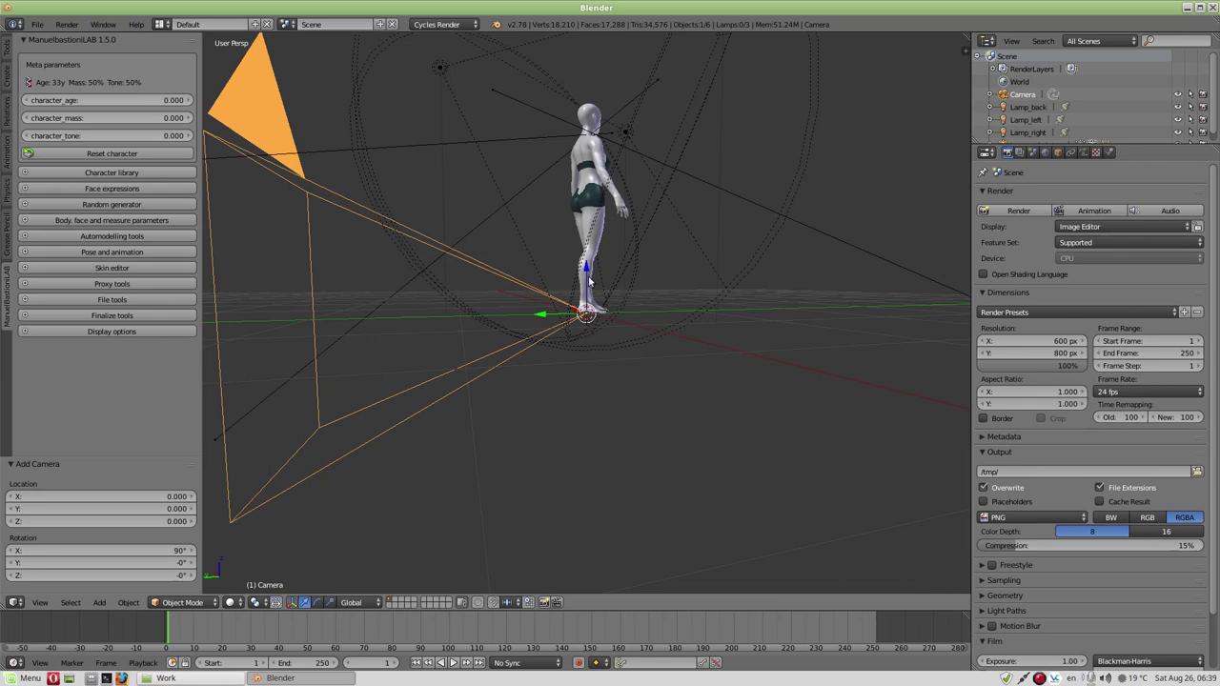
left_click_drag(587, 275, 558, 191)
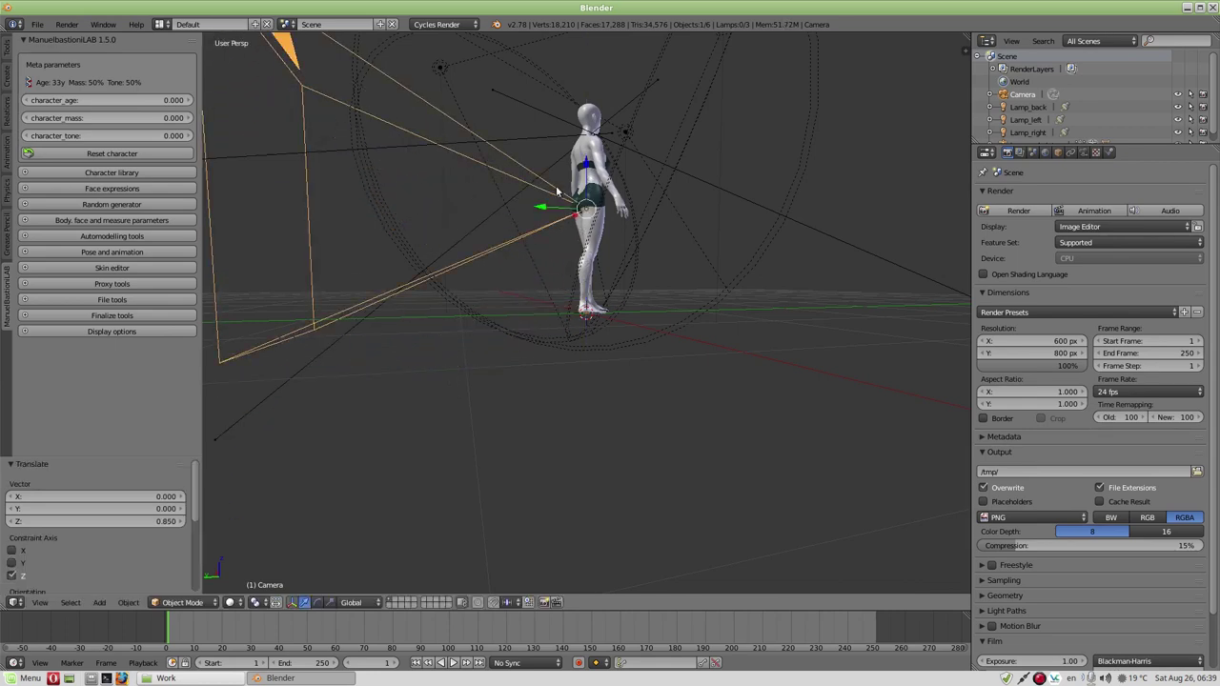
key("g")
key("y")
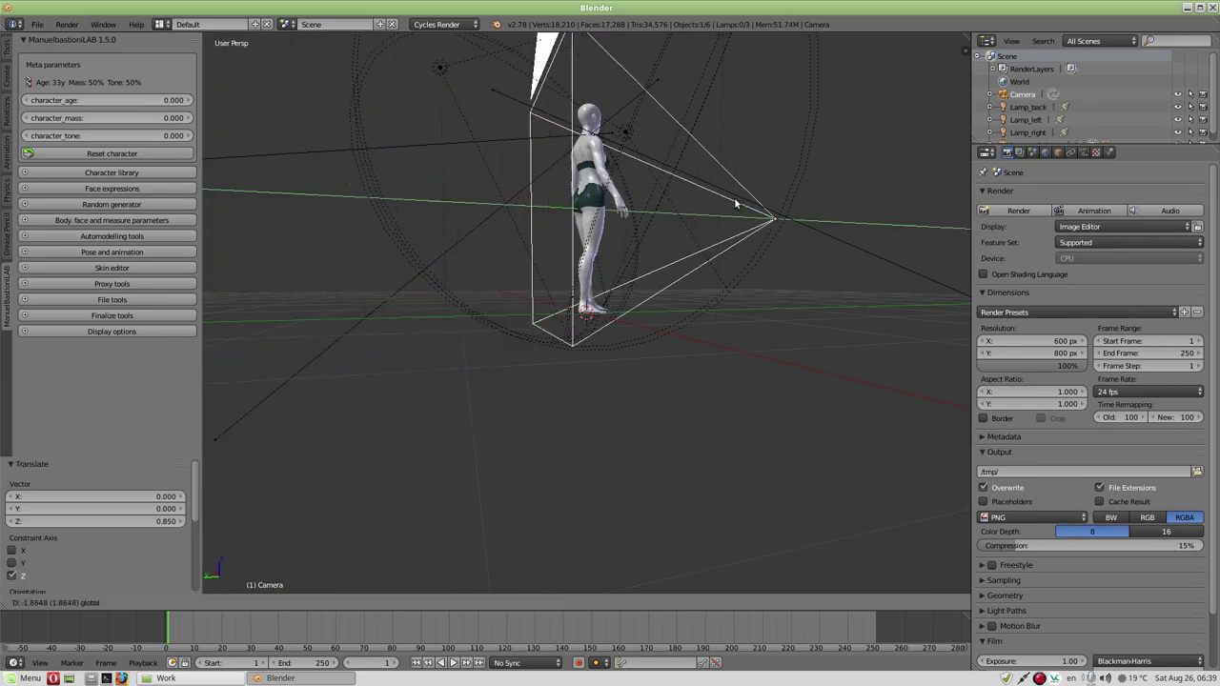
left_click(734, 203)
middle_click_drag(614, 241, 830, 204)
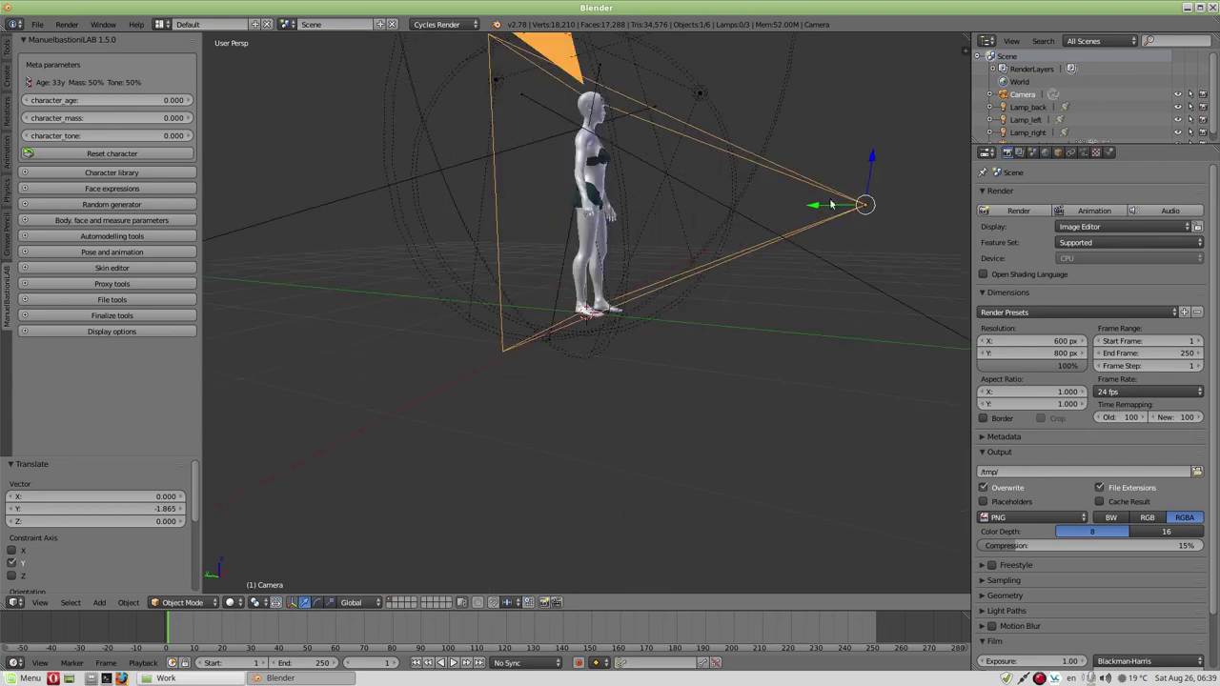
key("g")
key("z")
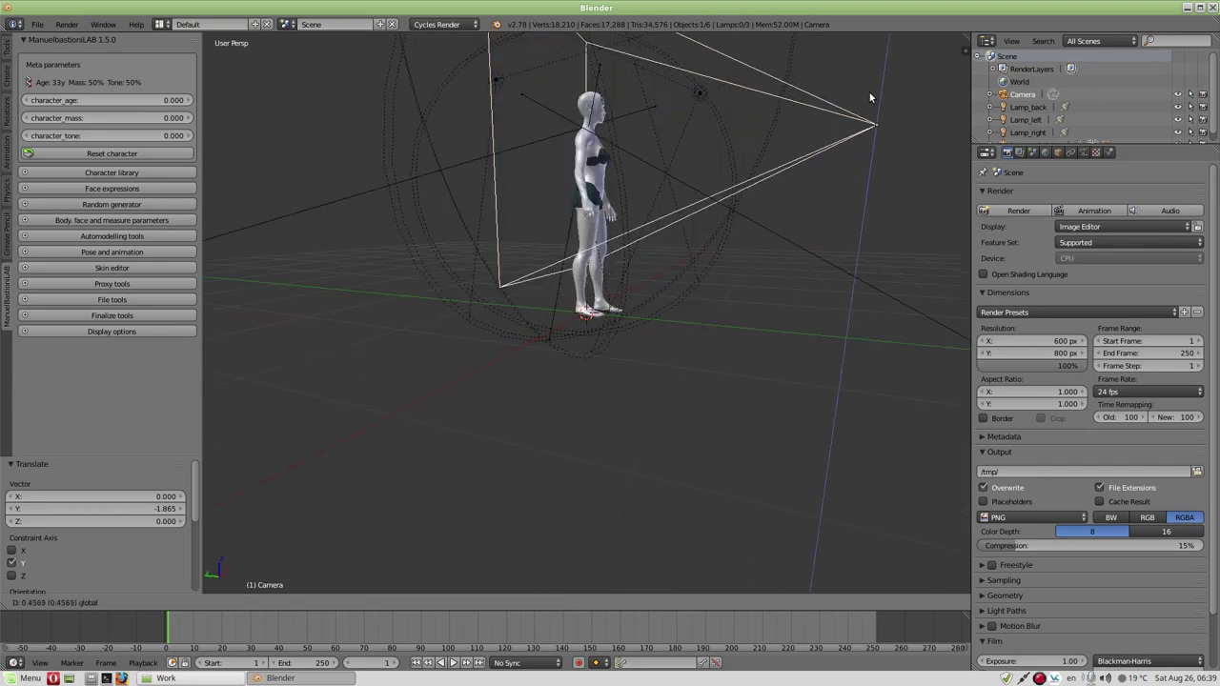
left_click(870, 96)
key("KP_0")
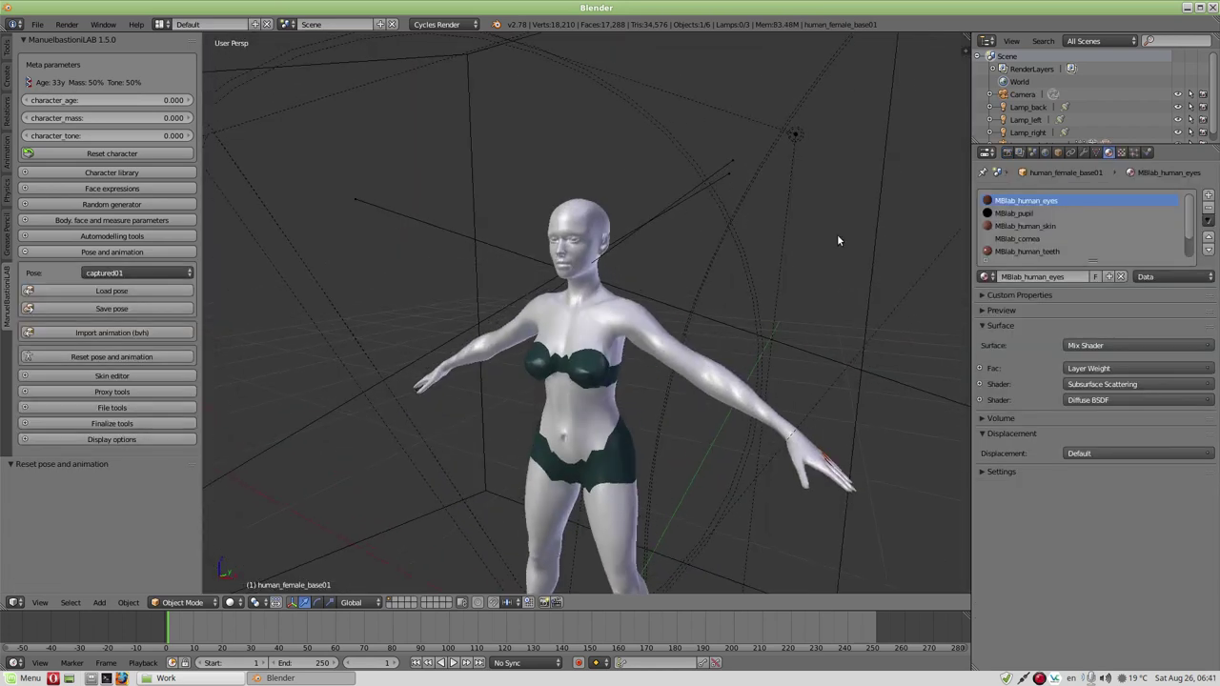
- Set the render resolution scale to 50%
left_click(1007, 153)
left_click_drag(1055, 364, 996, 365)
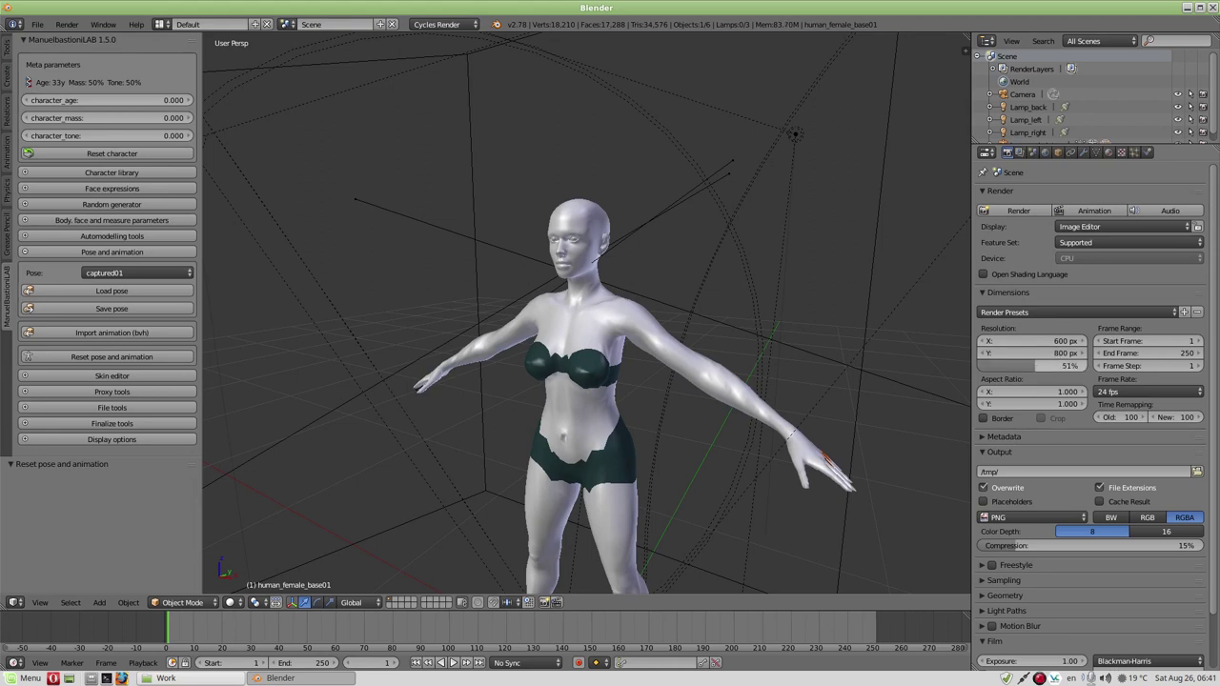
left_click(1035, 365)
type("0")
key("Return")
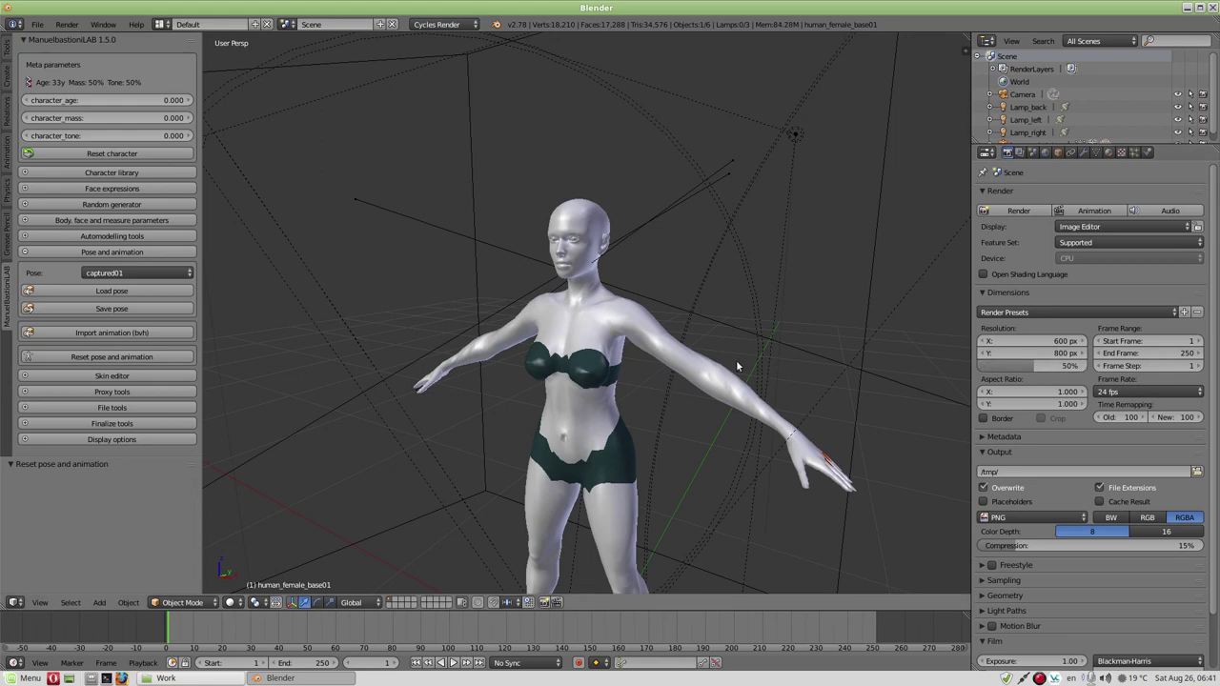
key("F12")
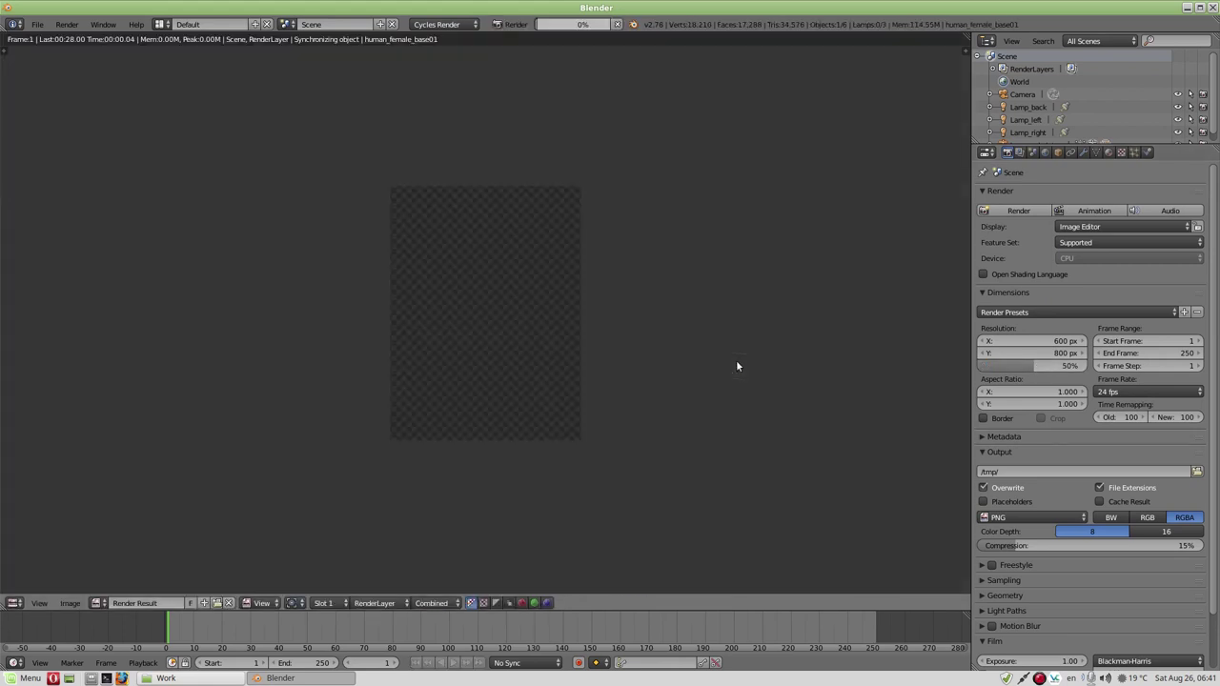
scroll(466, 305, "up", 1)
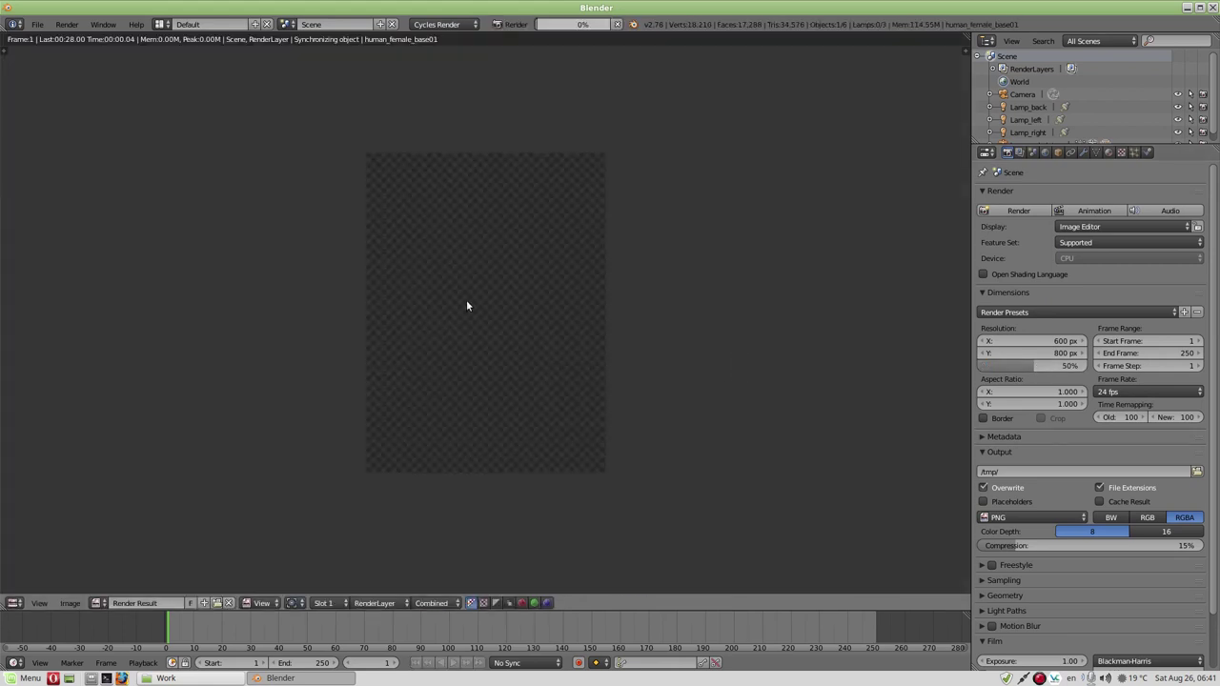
scroll(466, 306, "up", 1)
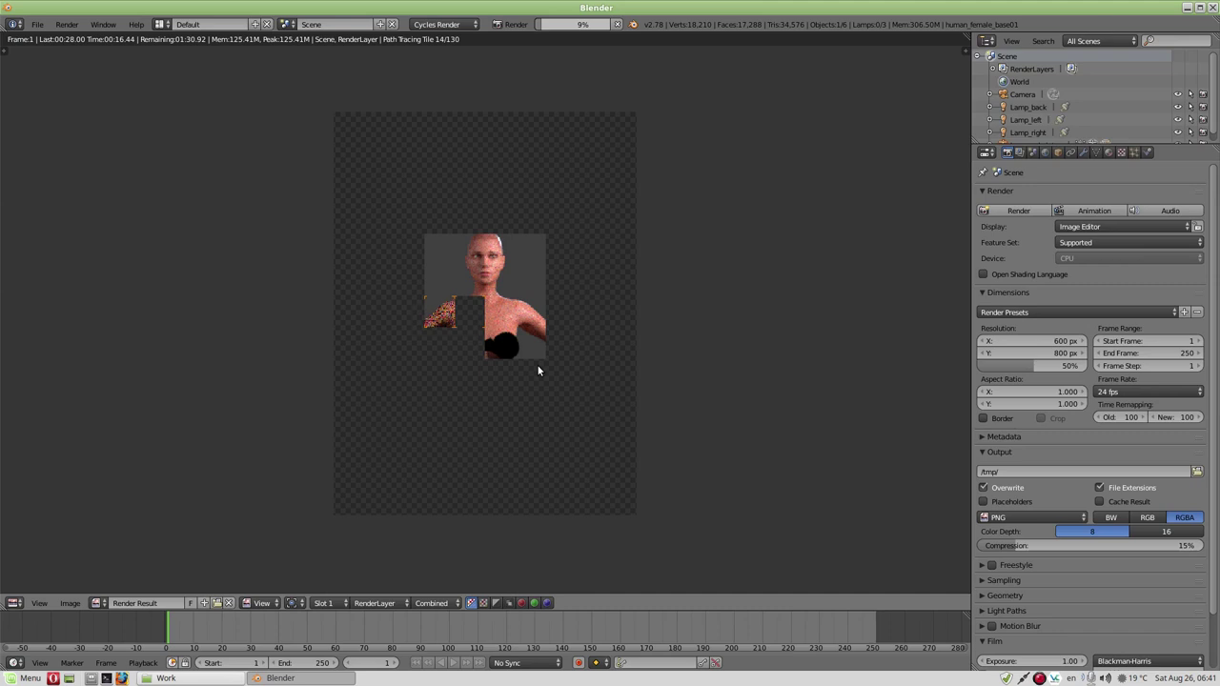
key("Escape")
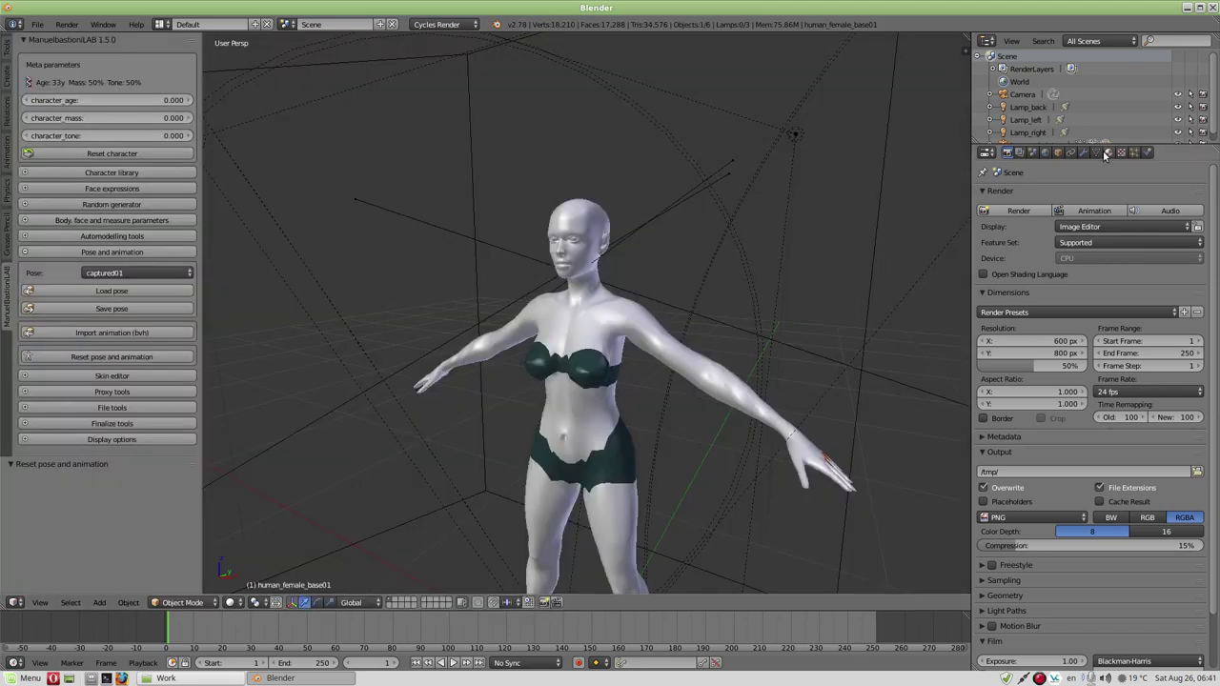
- Enter Edit Mode and select only the faces using the MBlab_generic material
left_click(1107, 153)
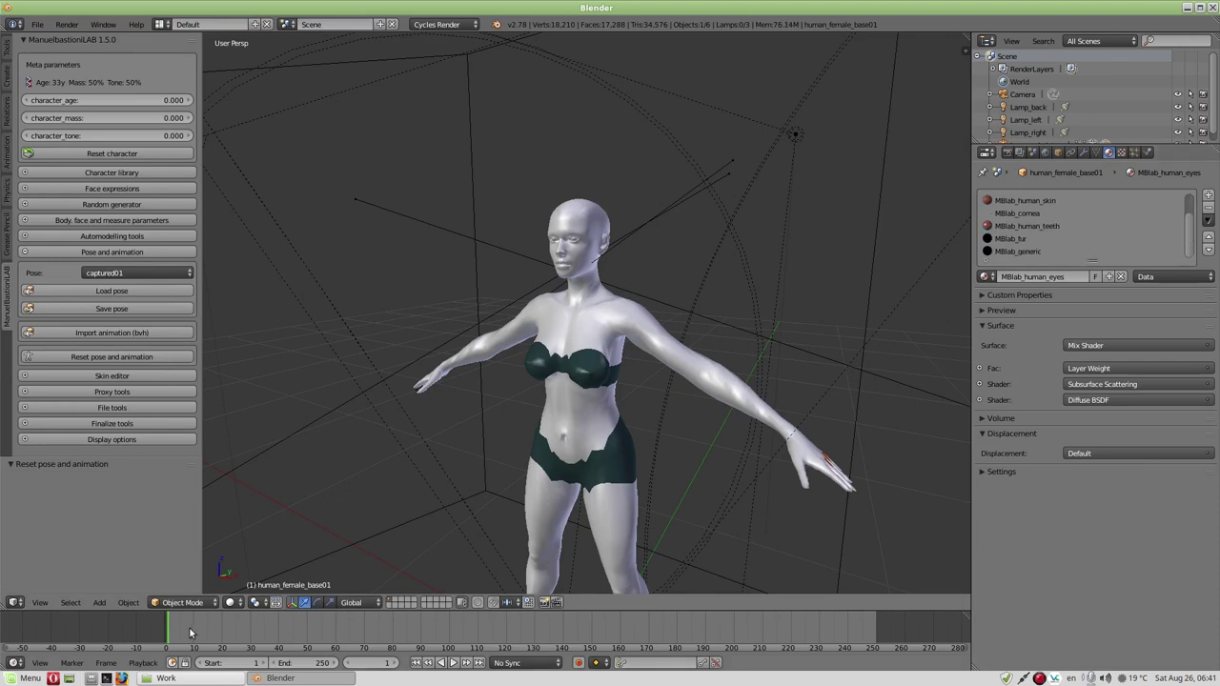
left_click(199, 604)
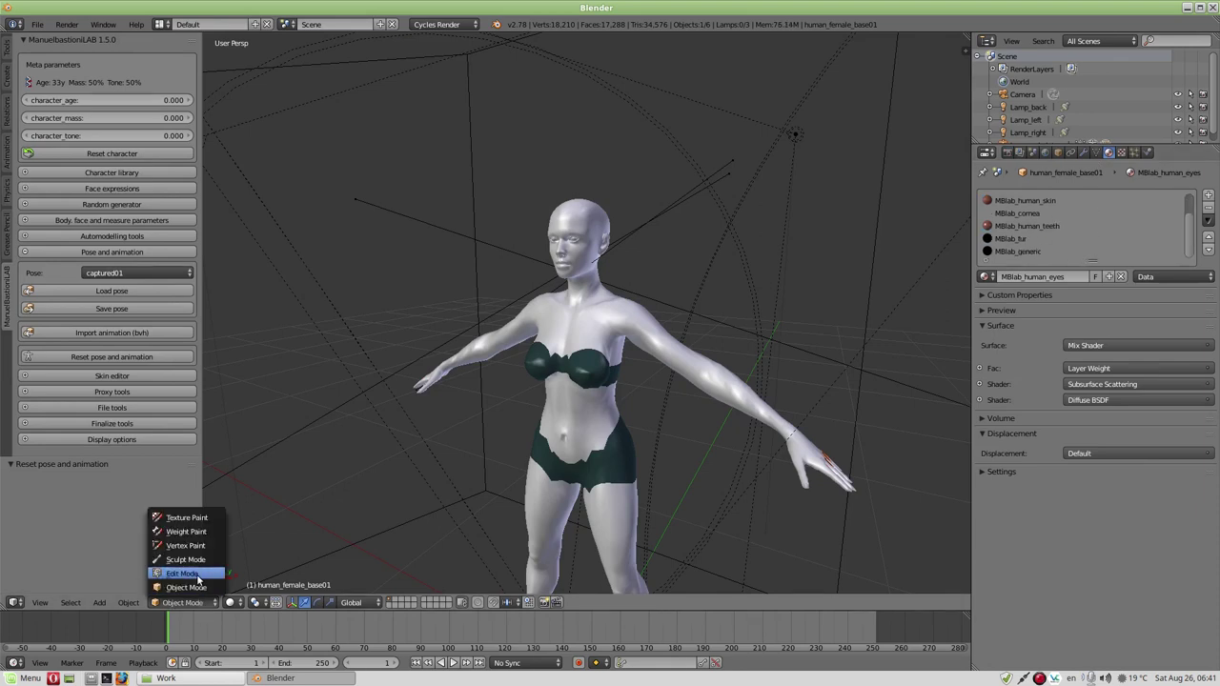
left_click(195, 574)
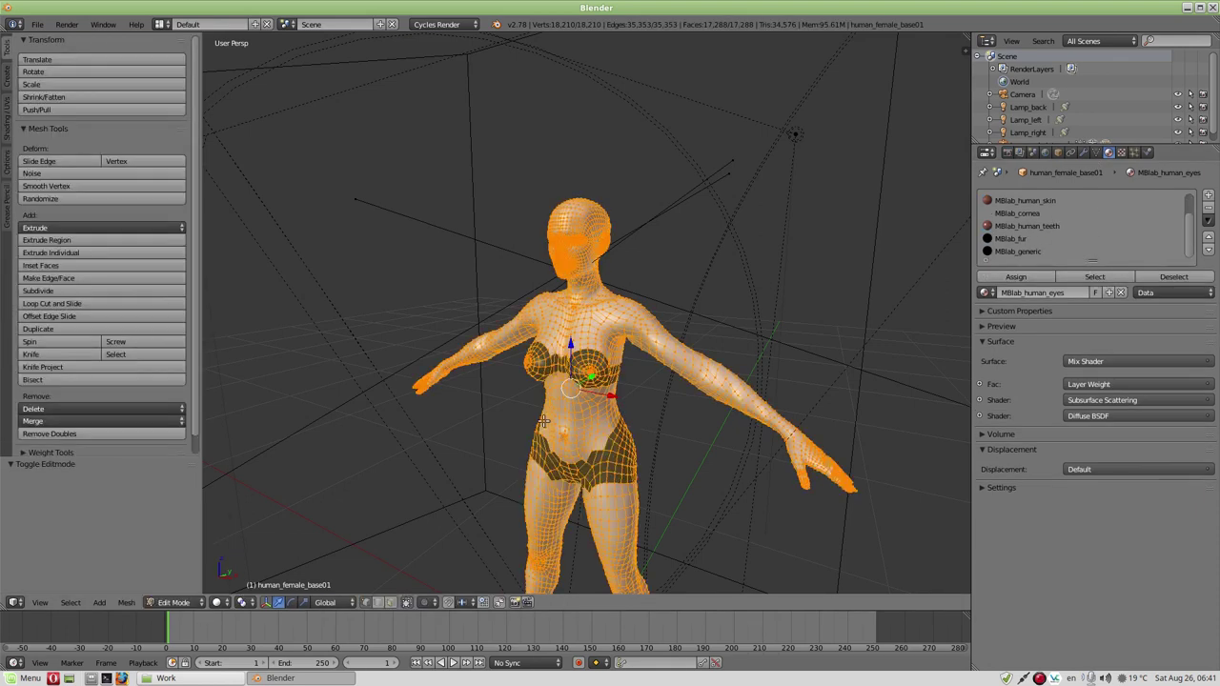
key("a")
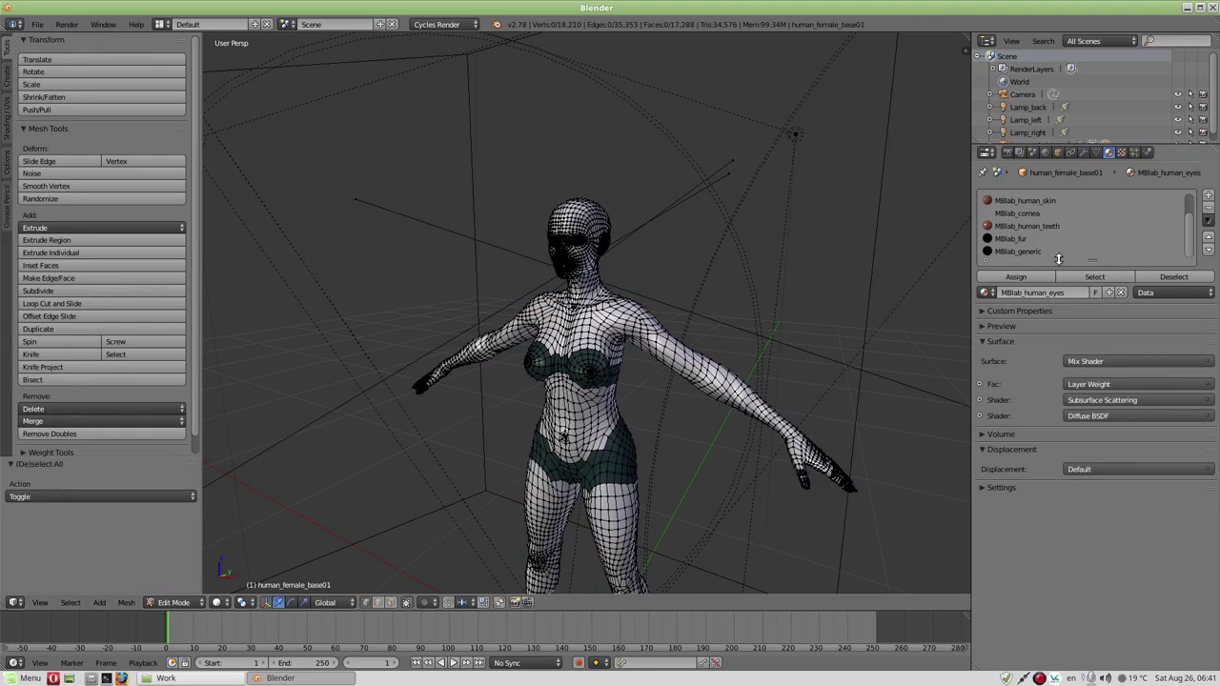
left_click(1033, 252)
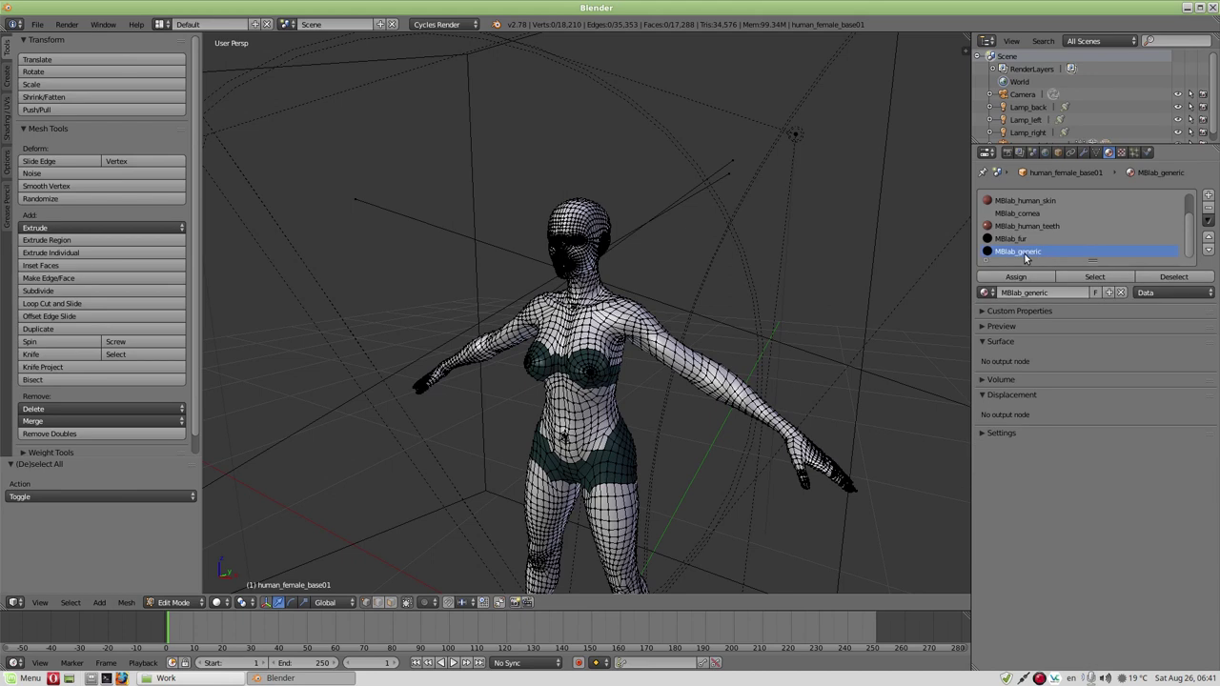
left_click(1094, 276)
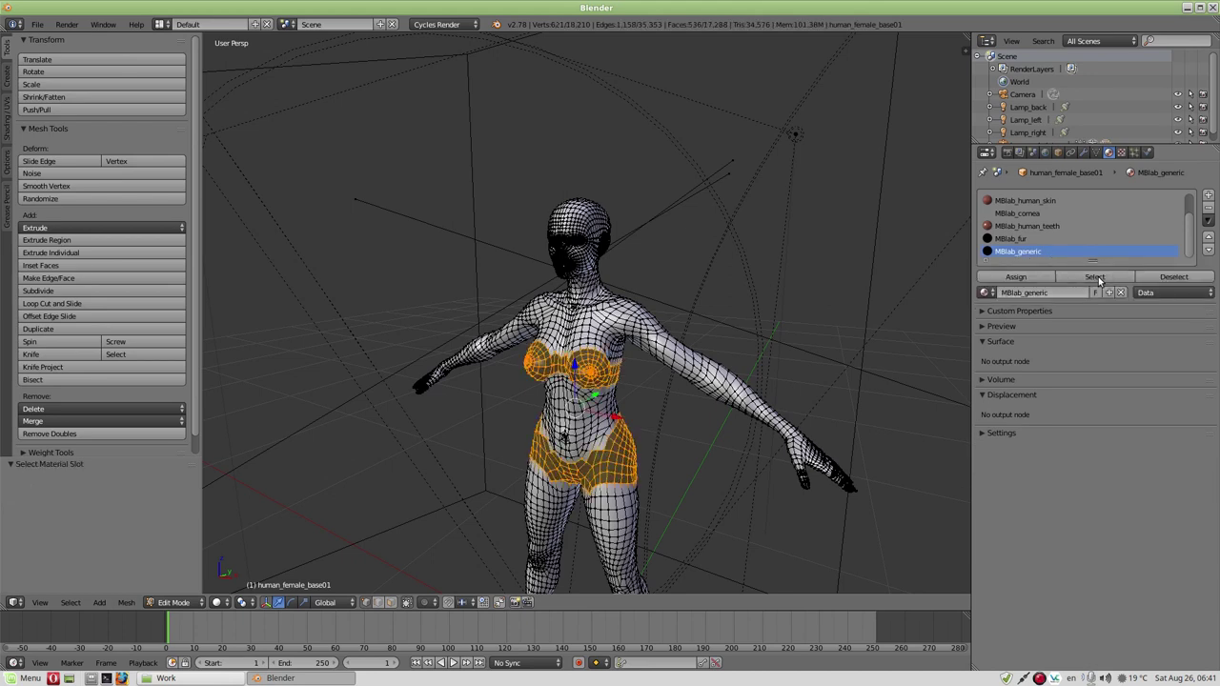
- Assign the MBlab_human_skin material to the selected underwear faces
mouse_move(677, 394)
middle_mouse_down()
mouse_move(550, 367)
mouse_move(619, 334)
mouse_move(686, 345)
middle_mouse_up()
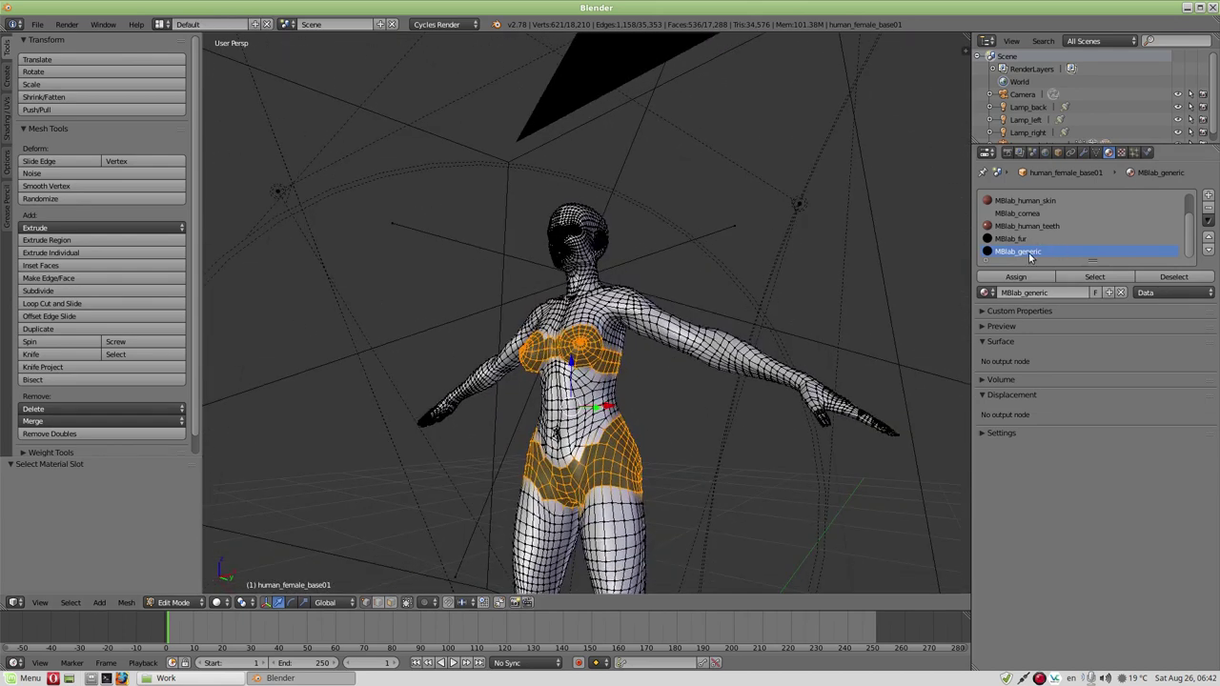
middle_click_drag(670, 342, 713, 358)
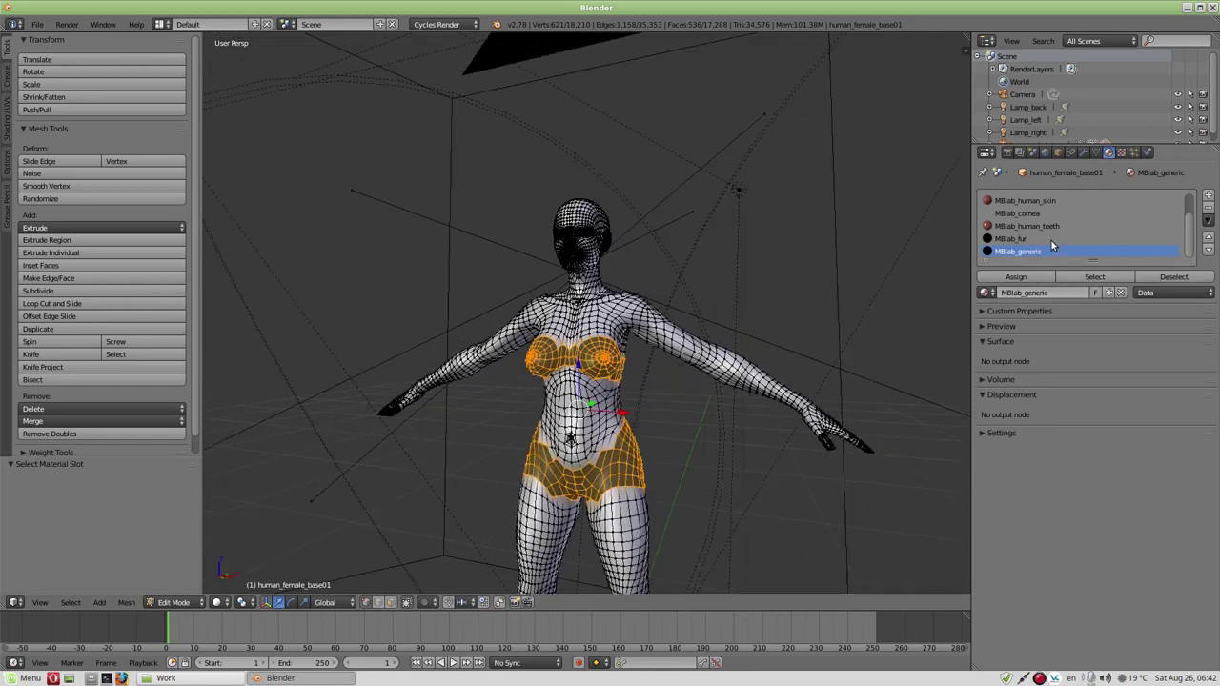
left_click(1045, 202)
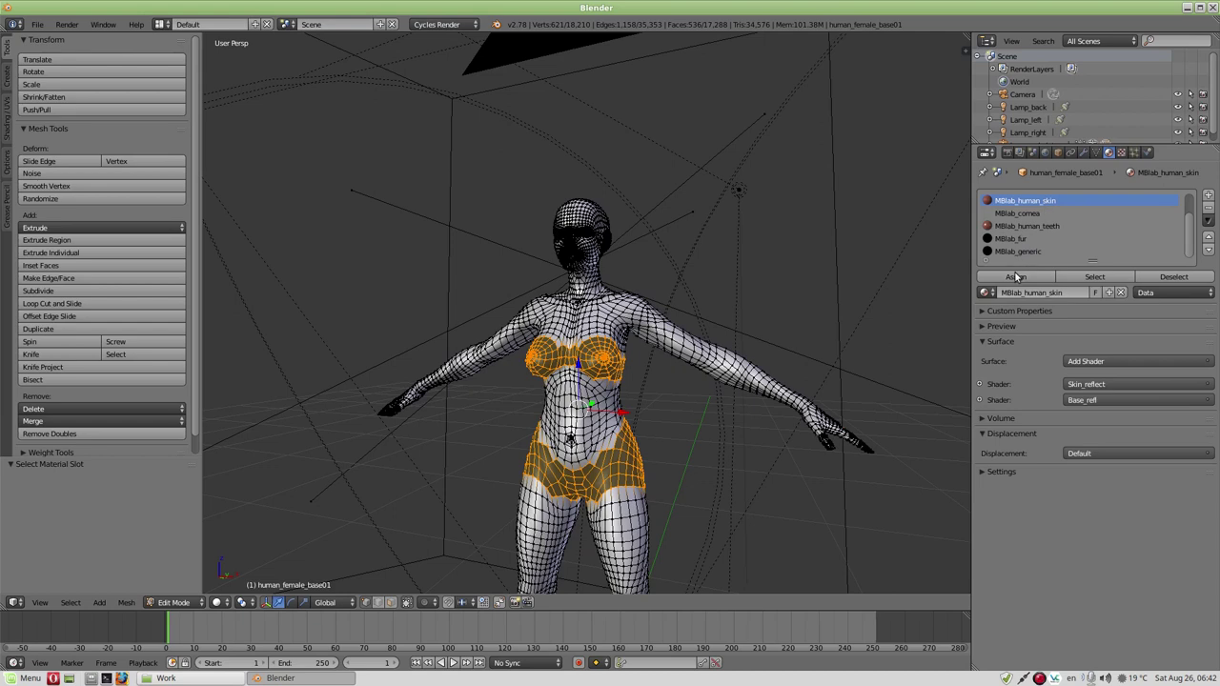
left_click(1016, 276)
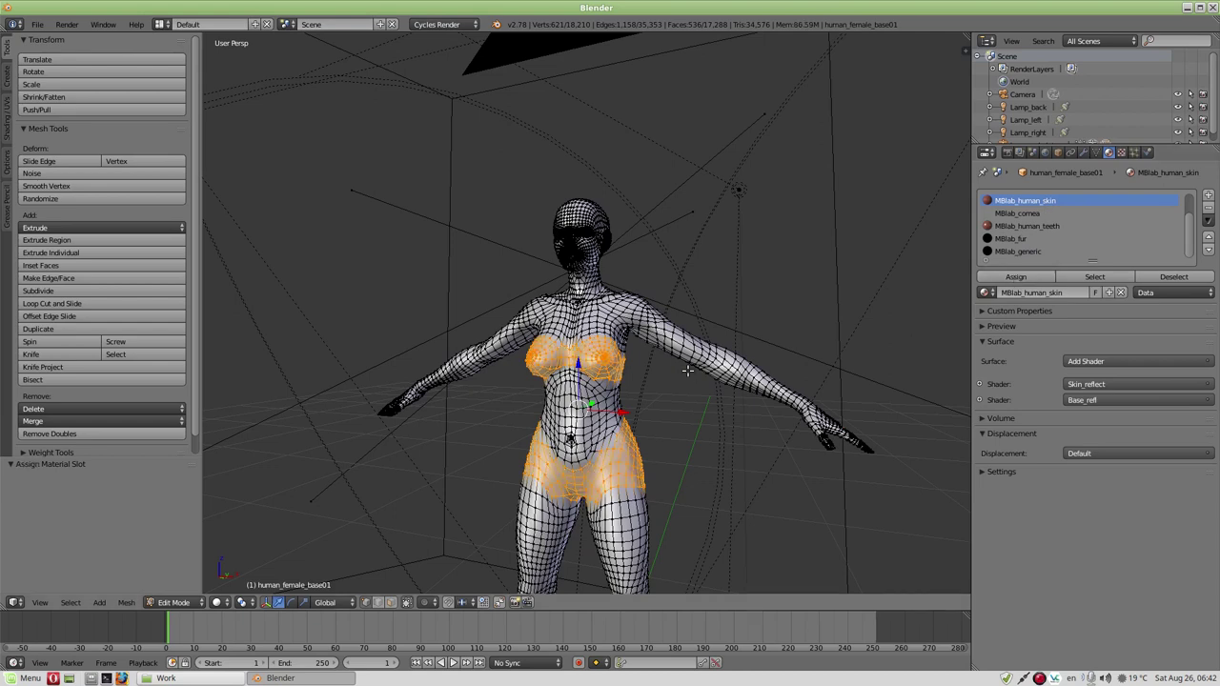
key("a")
key("a")
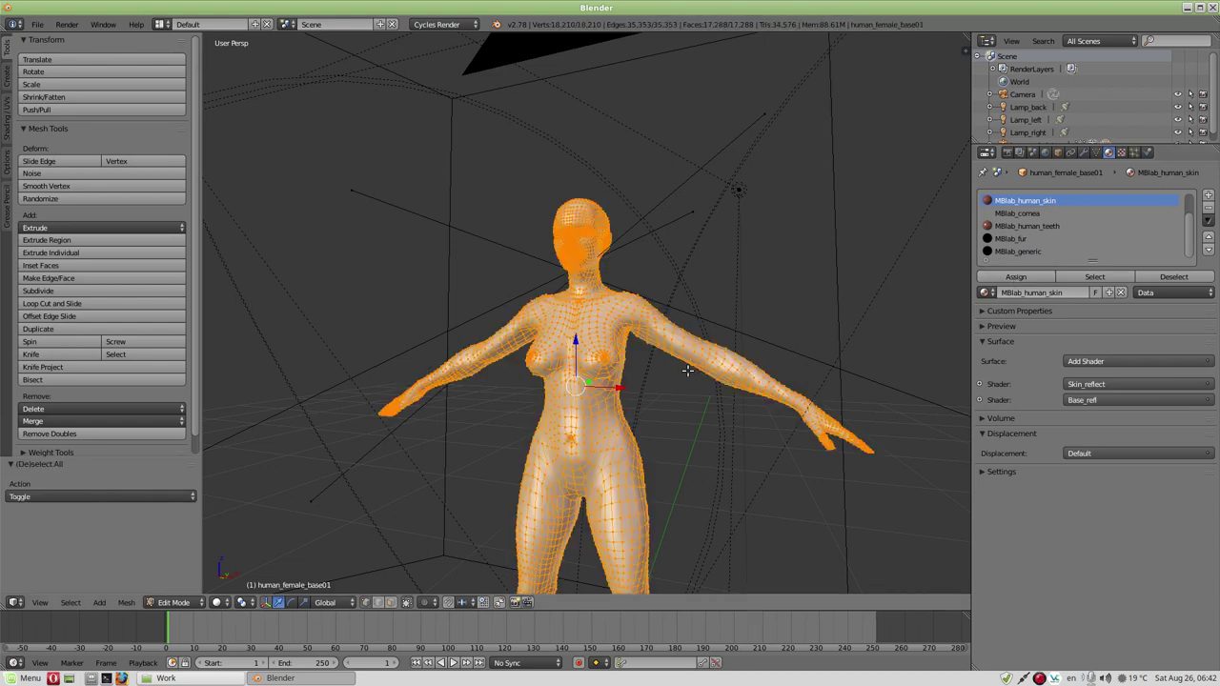
key("a")
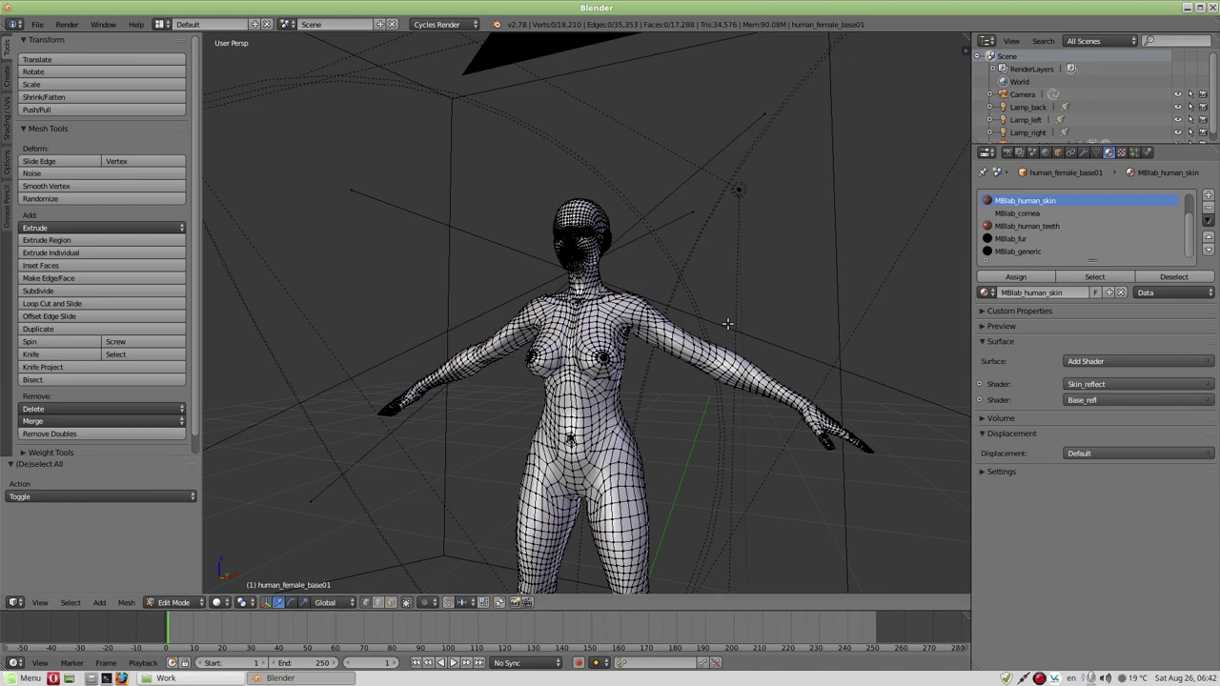
- Run an F12 test render, then return the character to Object Mode
middle_click_drag(686, 382, 657, 386)
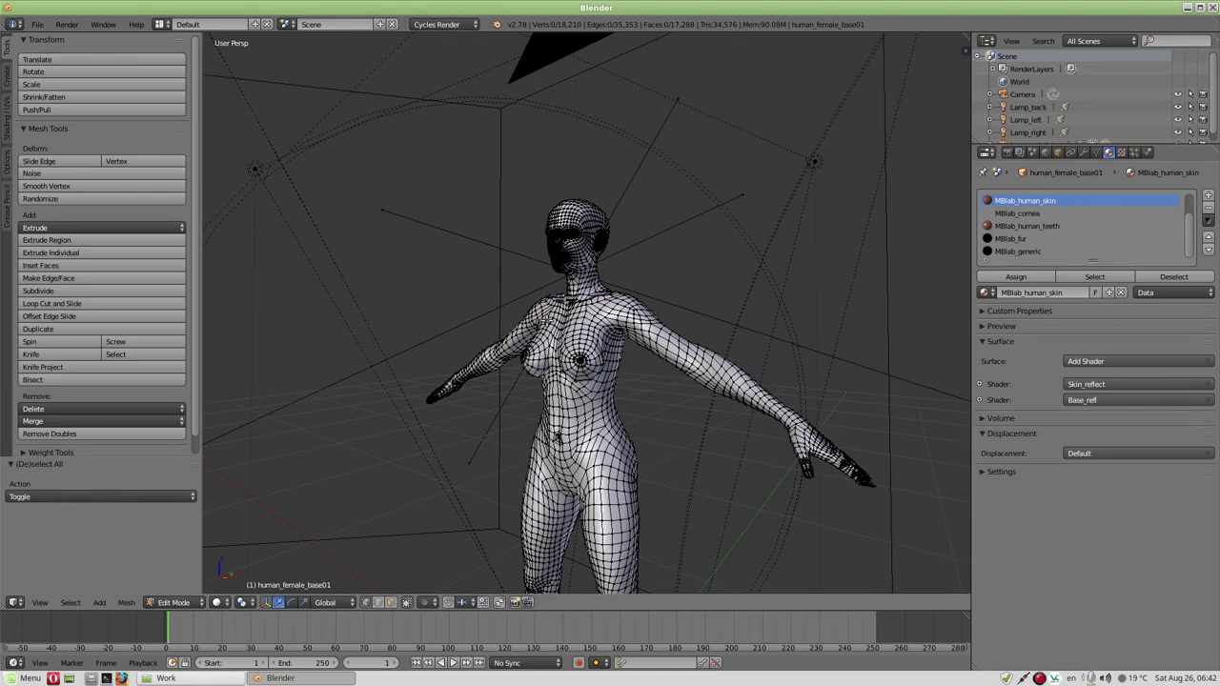
middle_click_drag(661, 402, 665, 395)
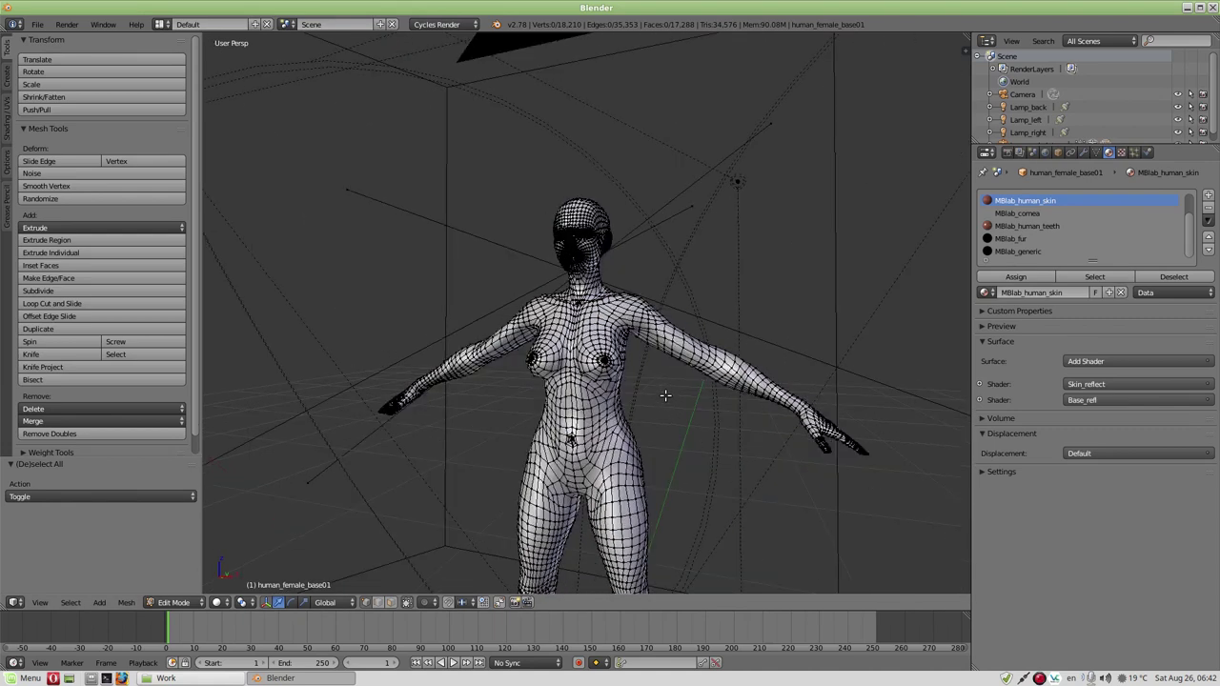
key("F12")
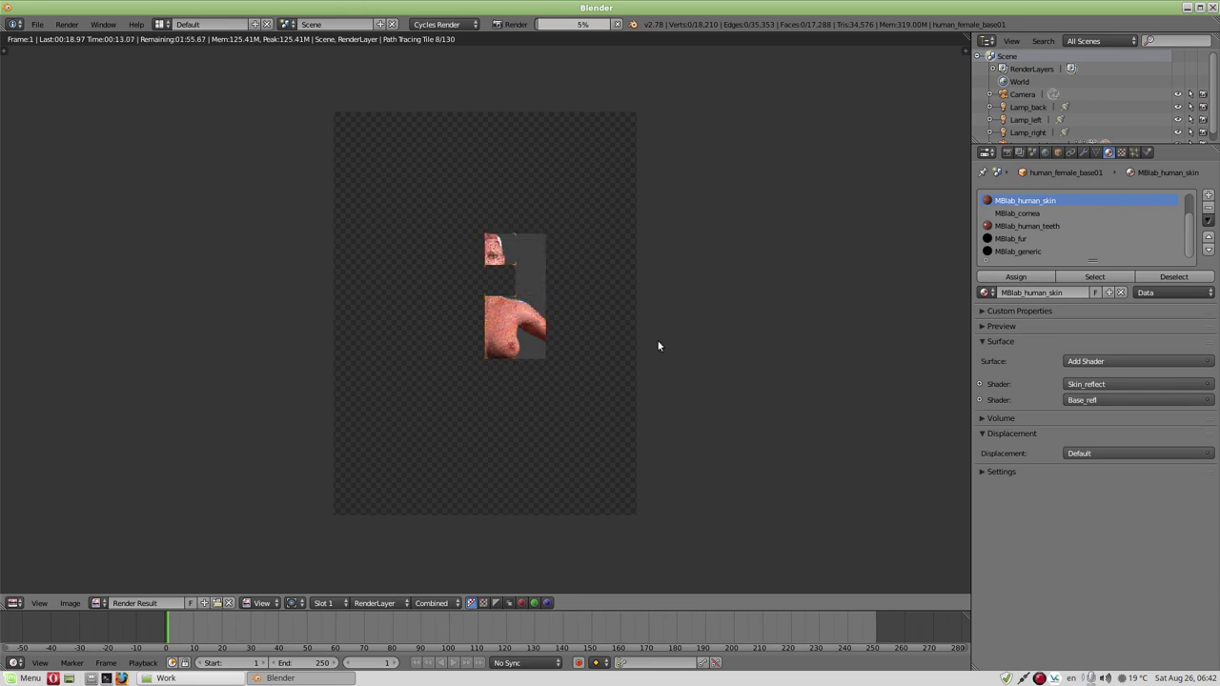
key("Escape")
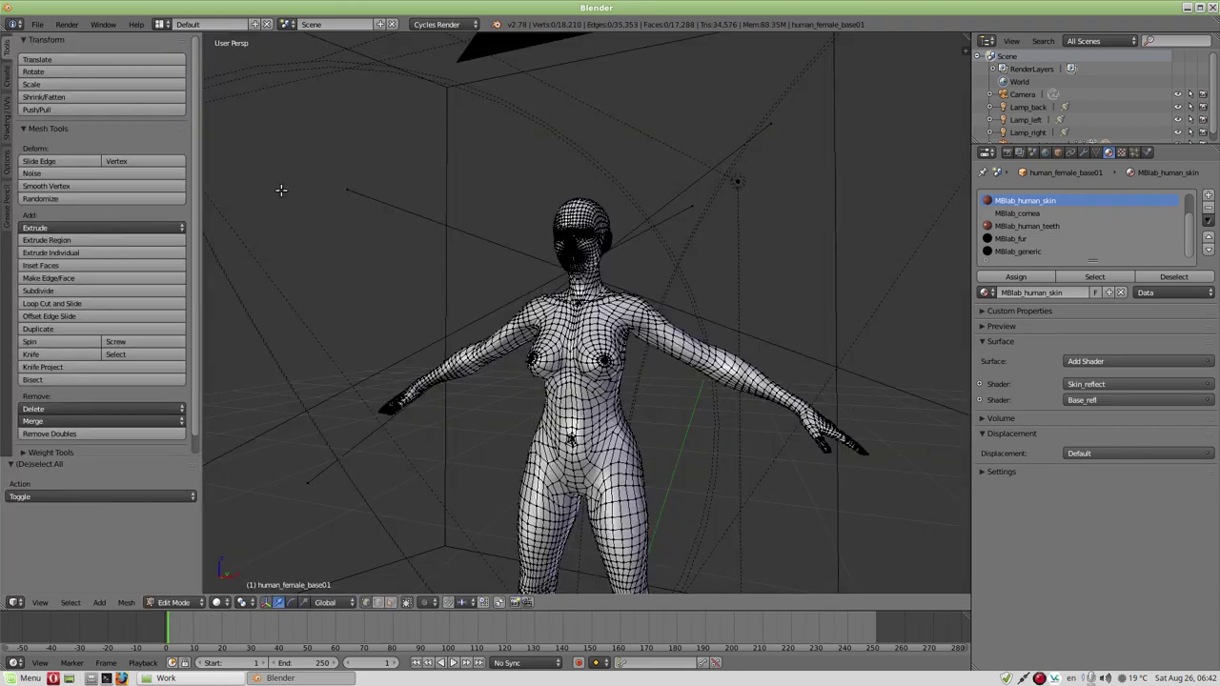
middle_click_drag(505, 286, 581, 288)
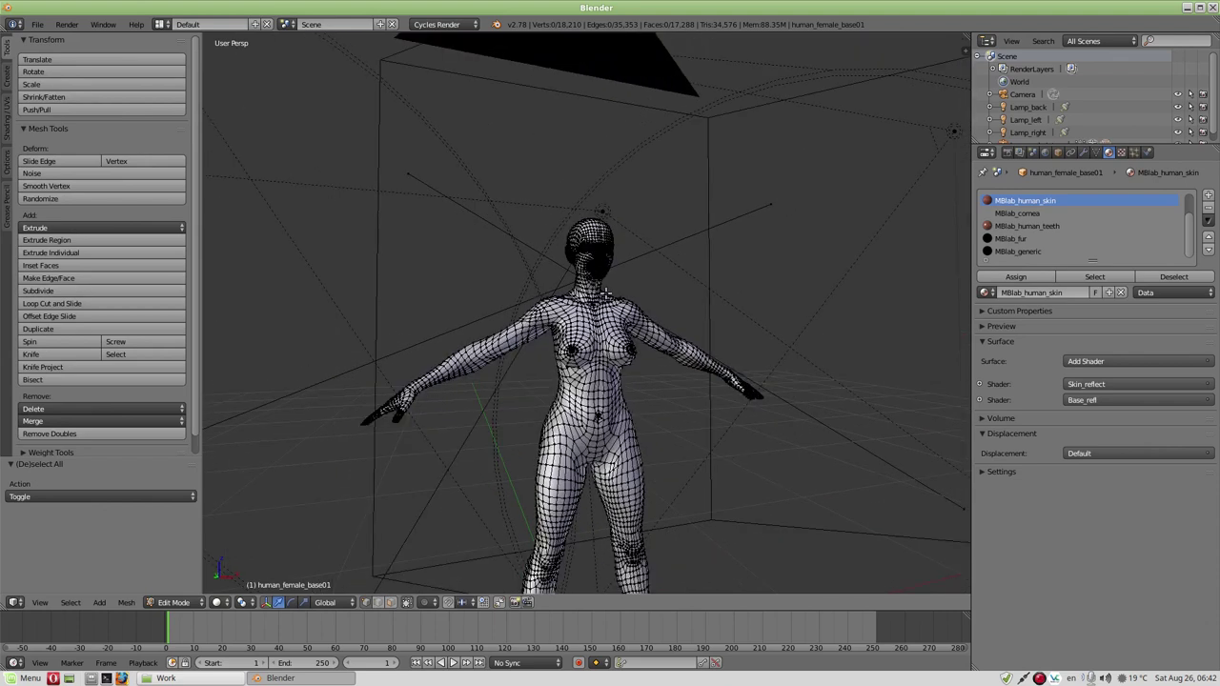
left_click(6, 208)
left_click(6, 48)
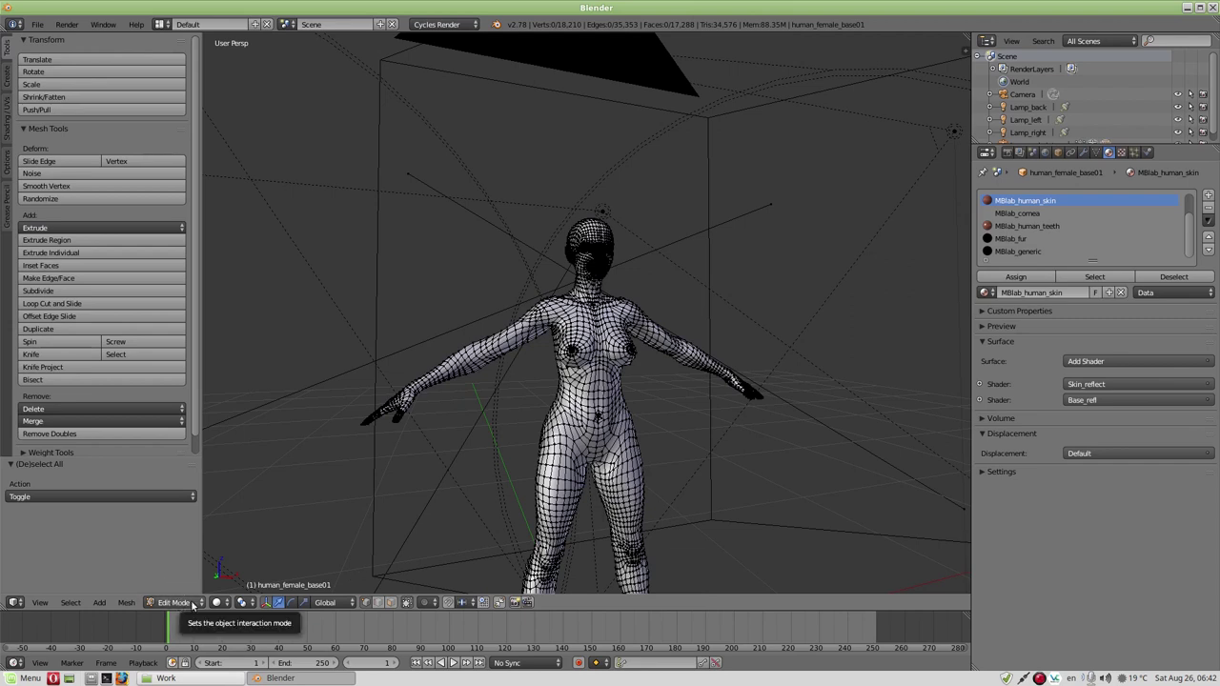
key("Tab")
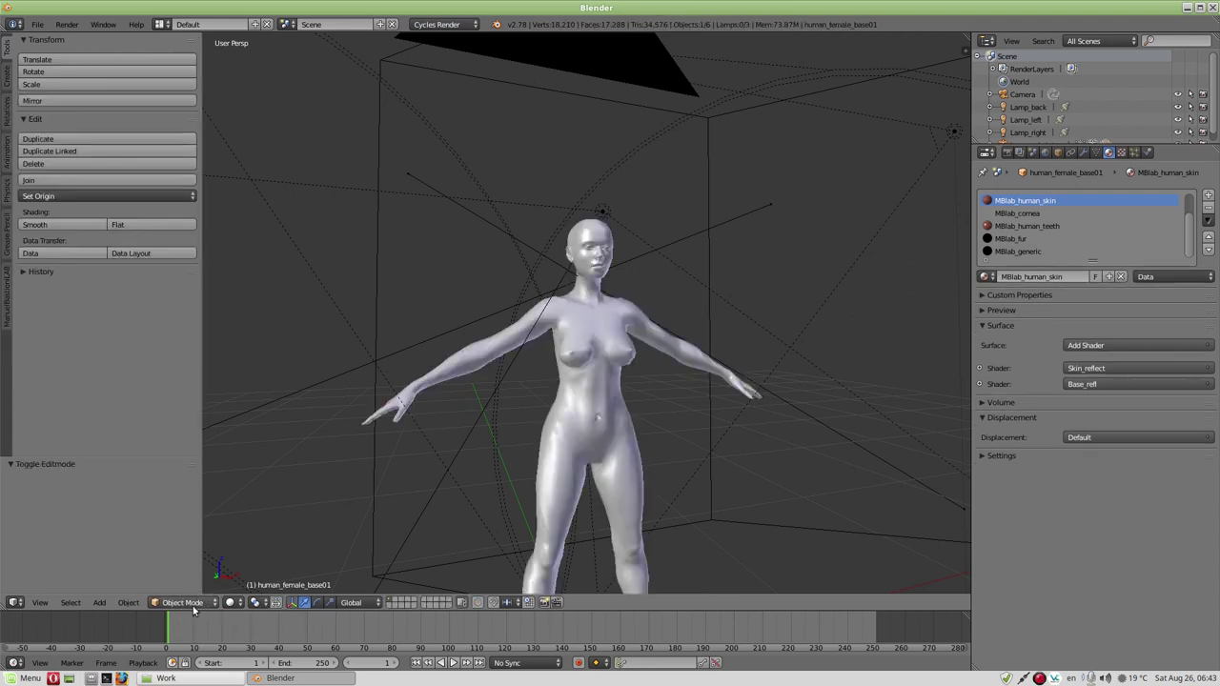
- Set the Finalize tools rest pose to t-pose, then bring up the Tris folder window
left_click(12, 317)
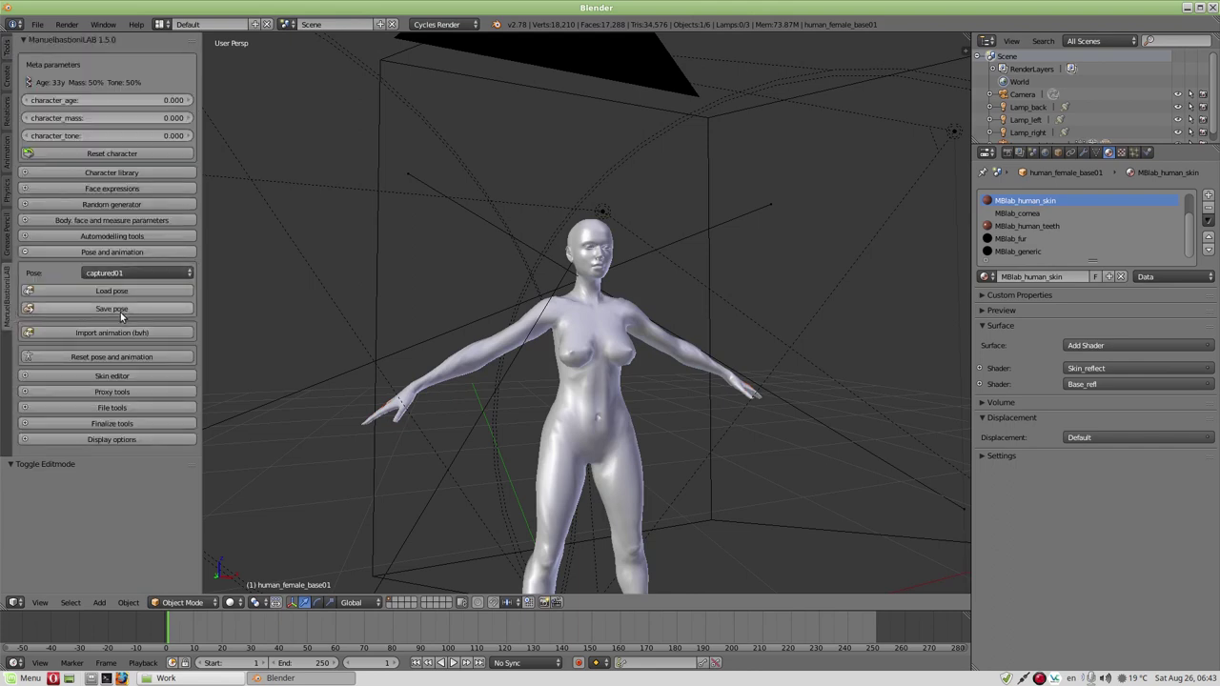
left_click(65, 254)
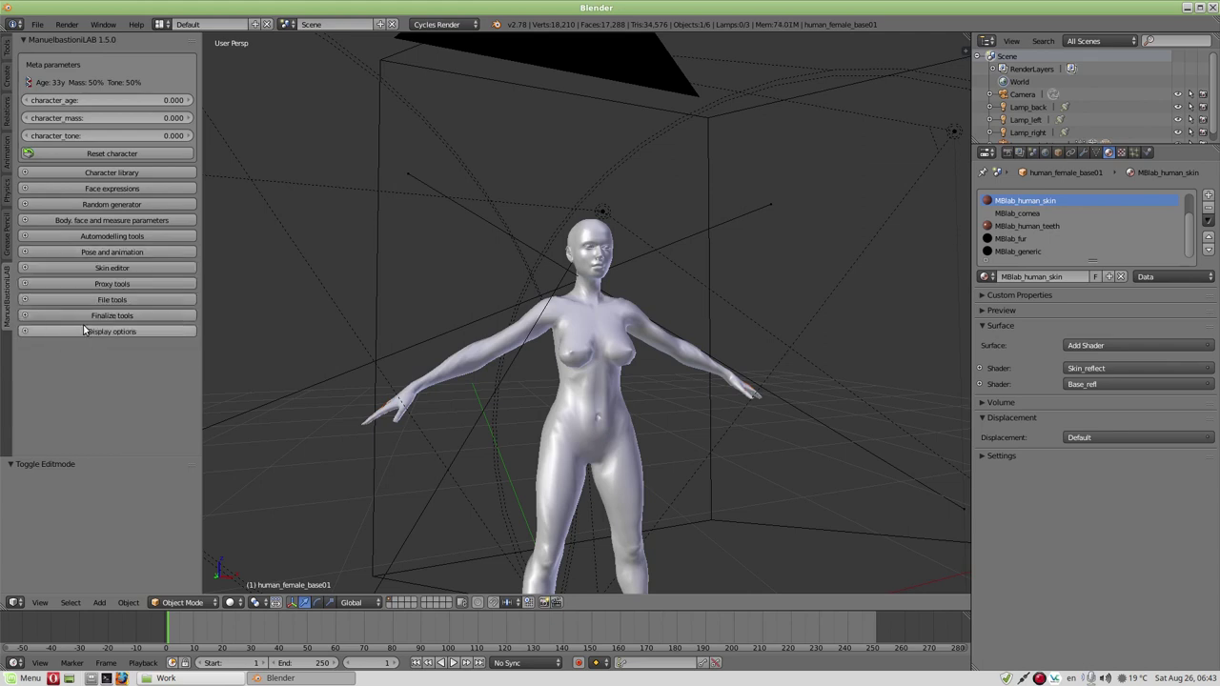
left_click(66, 315)
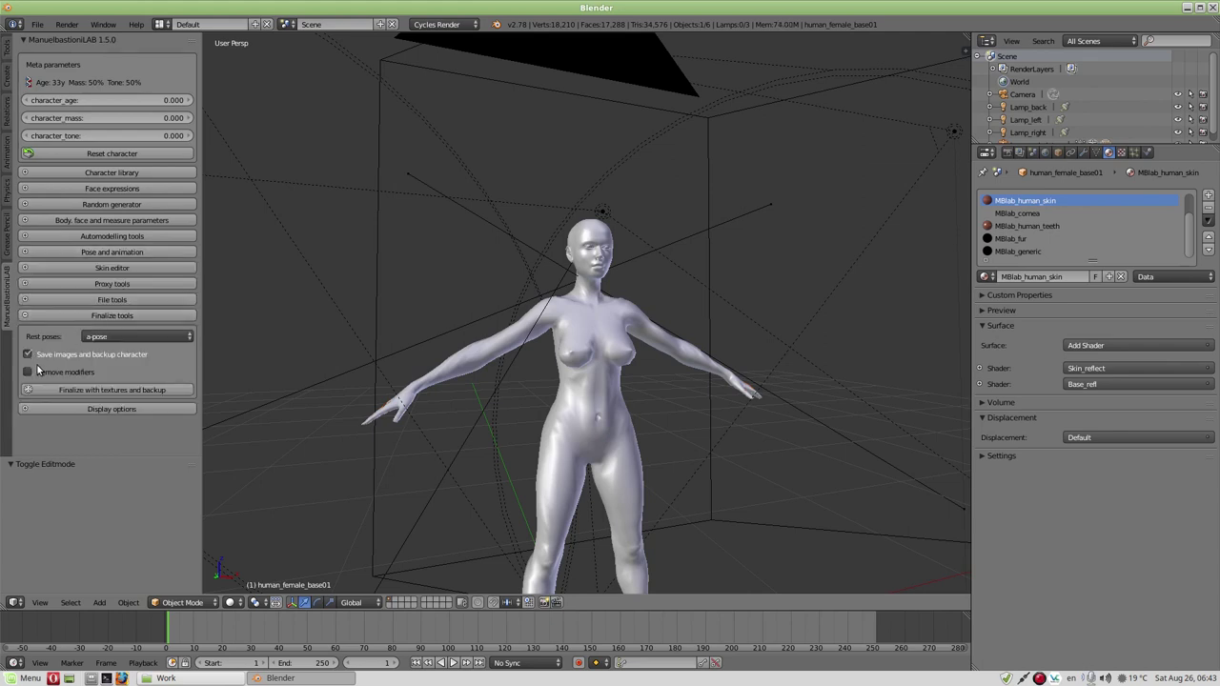
left_click(112, 336)
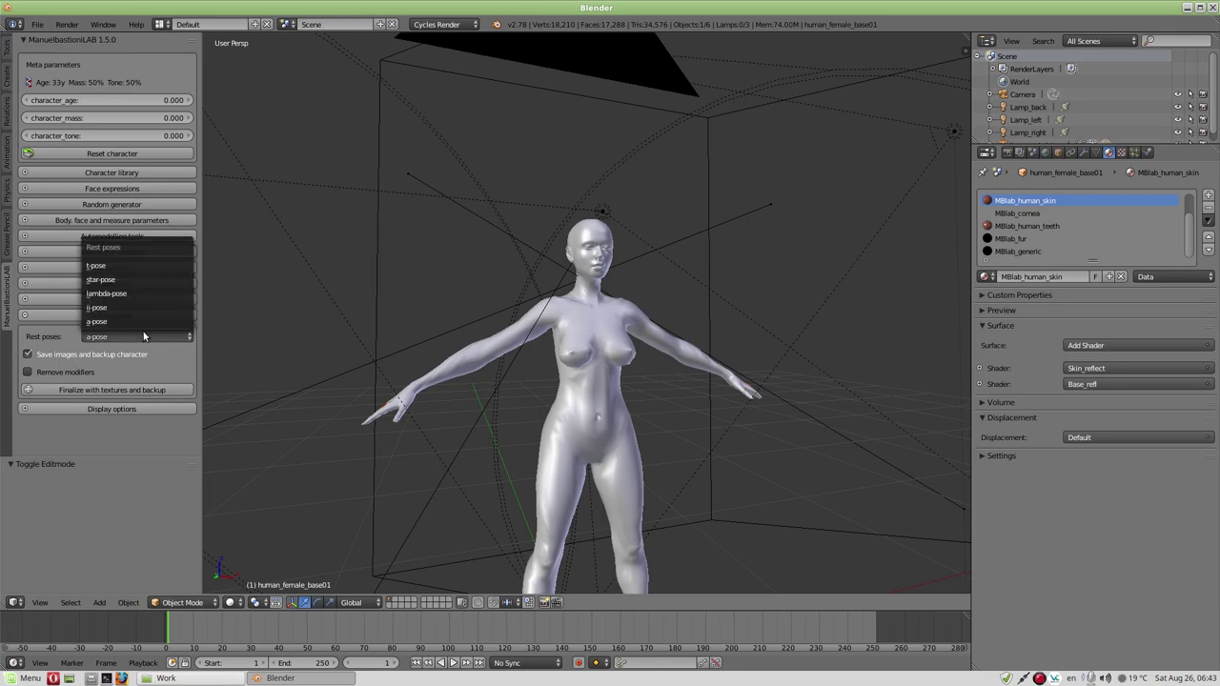
left_click(107, 266)
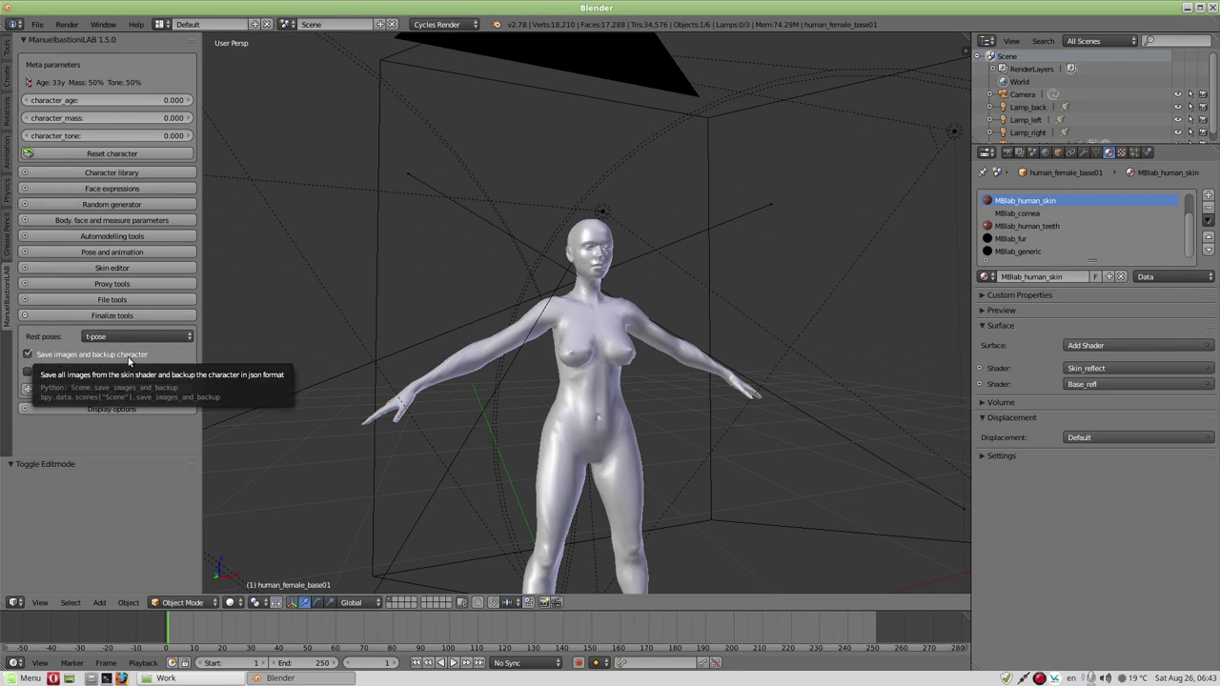
left_click(162, 678)
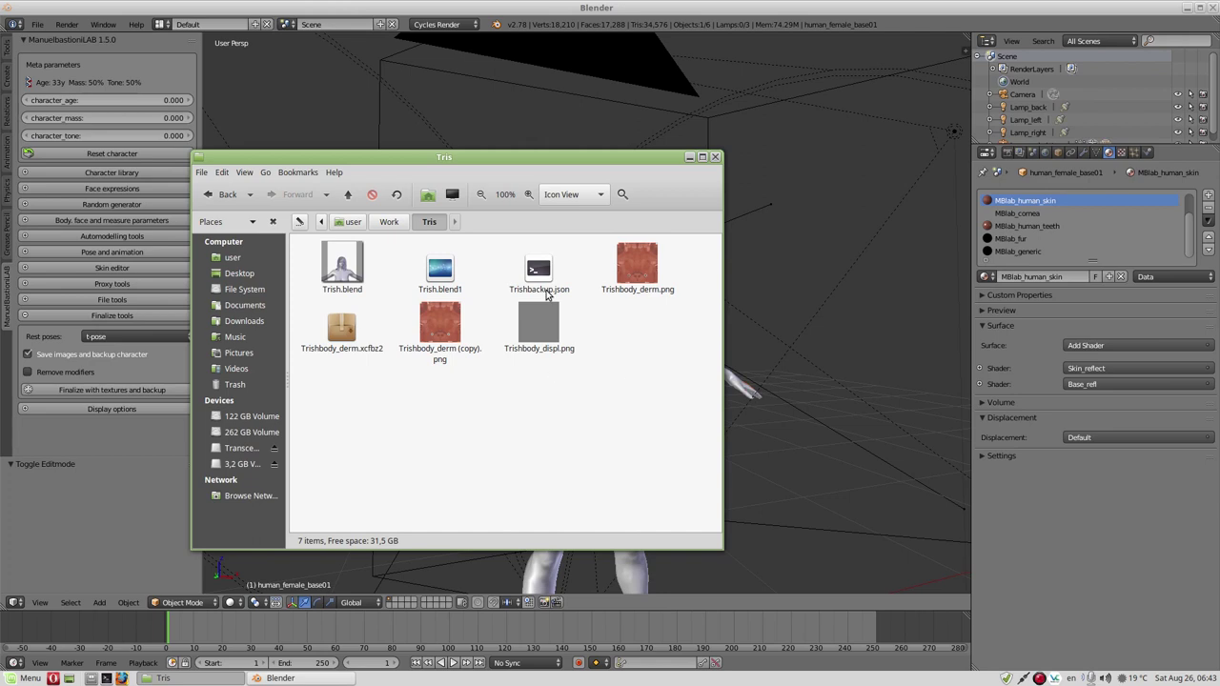
- Select Trishbody_derm.png, its copy and Trishbody_displ.png, then close the Tris window
left_click(637, 267)
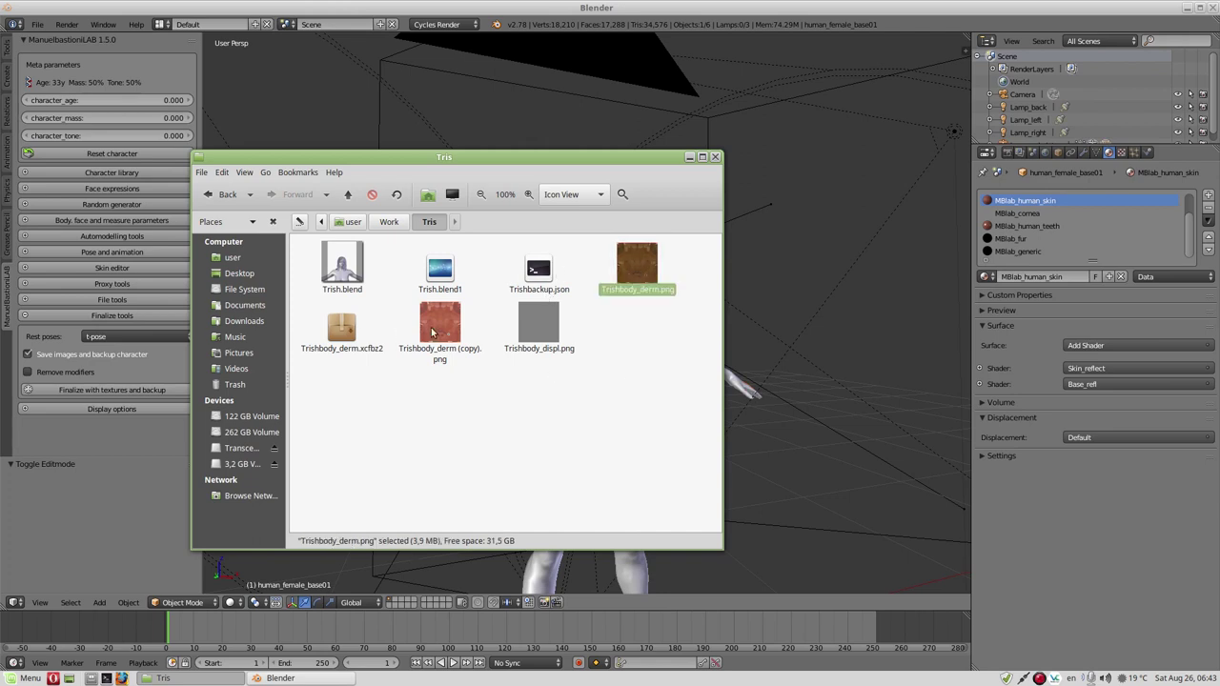
left_click(434, 329)
left_click(536, 329)
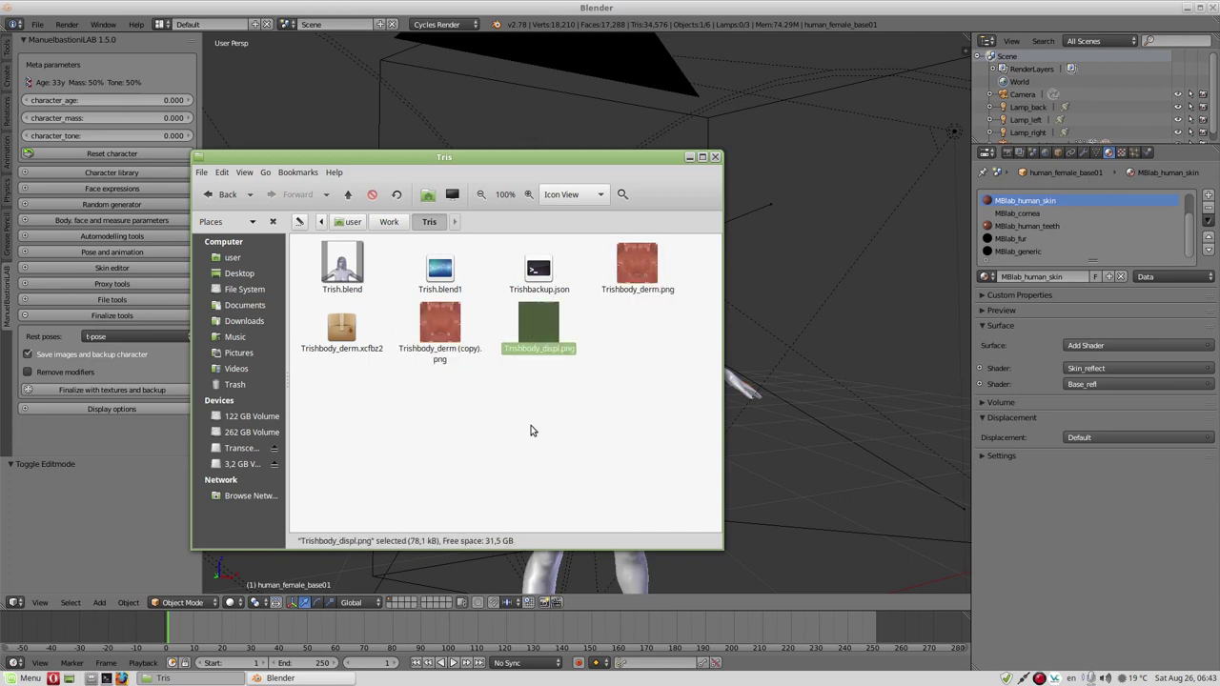
left_click(715, 158)
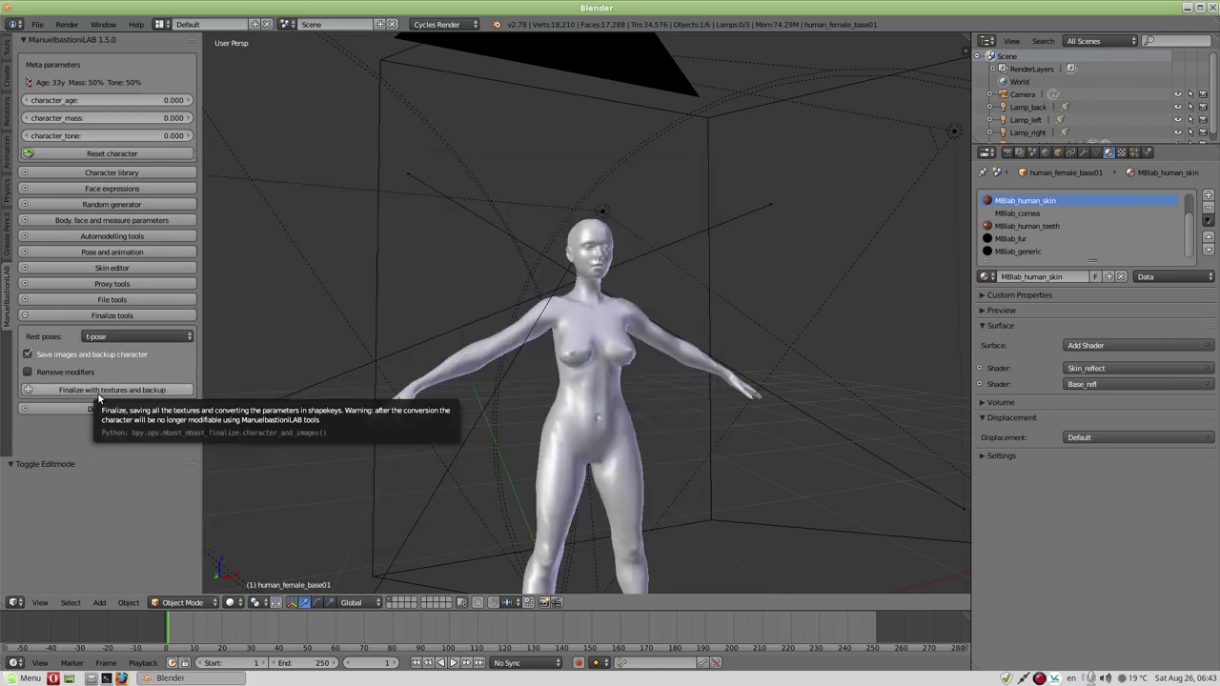
- Save the scene as Ana.blend in /home/user/Work/Ana/
left_click(37, 24)
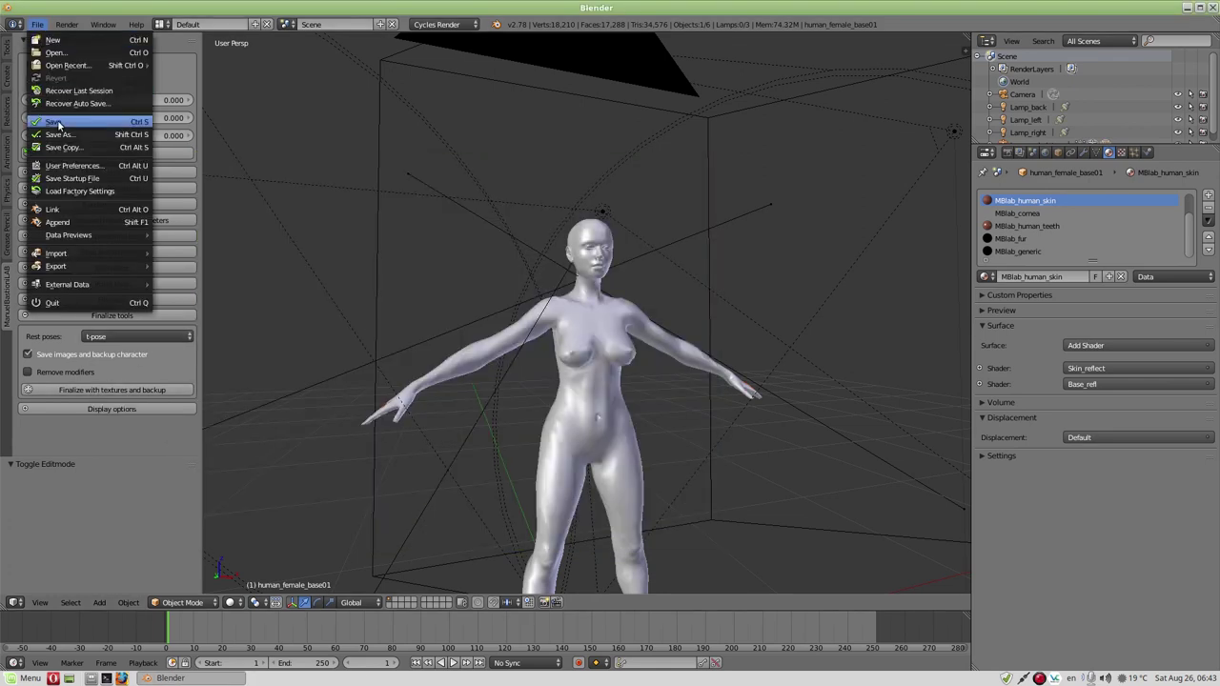
left_click(57, 135)
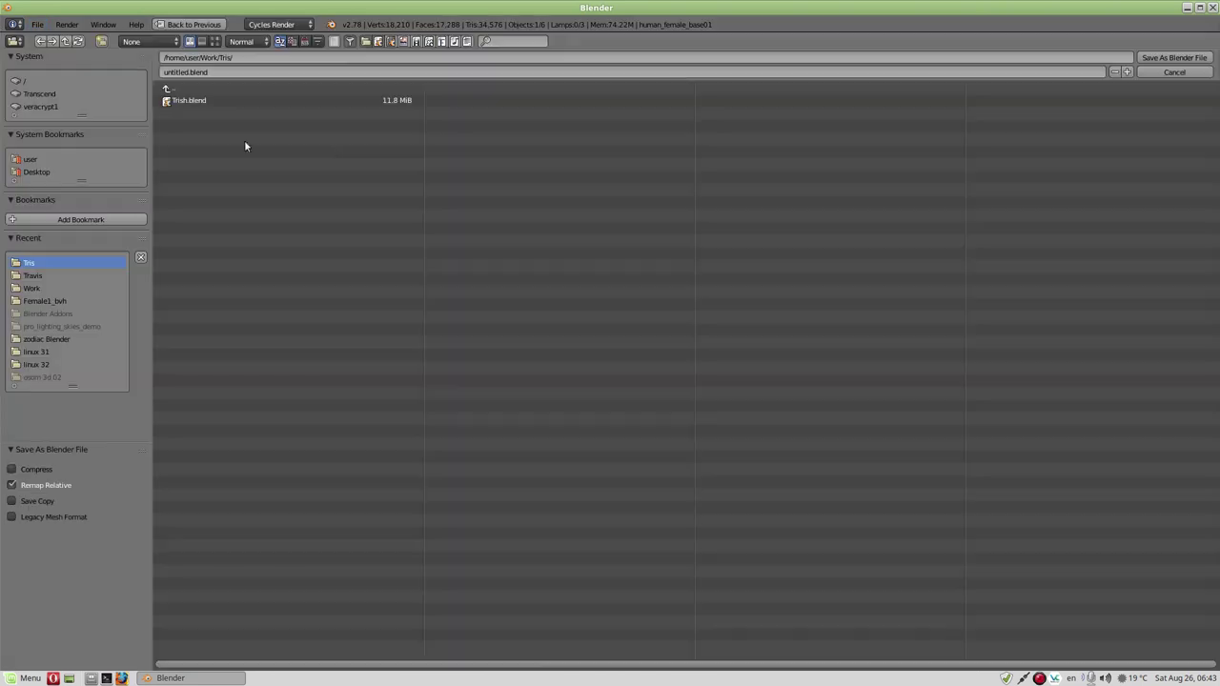
left_click(197, 88)
left_click(187, 101)
left_click(184, 72)
double_click(184, 72)
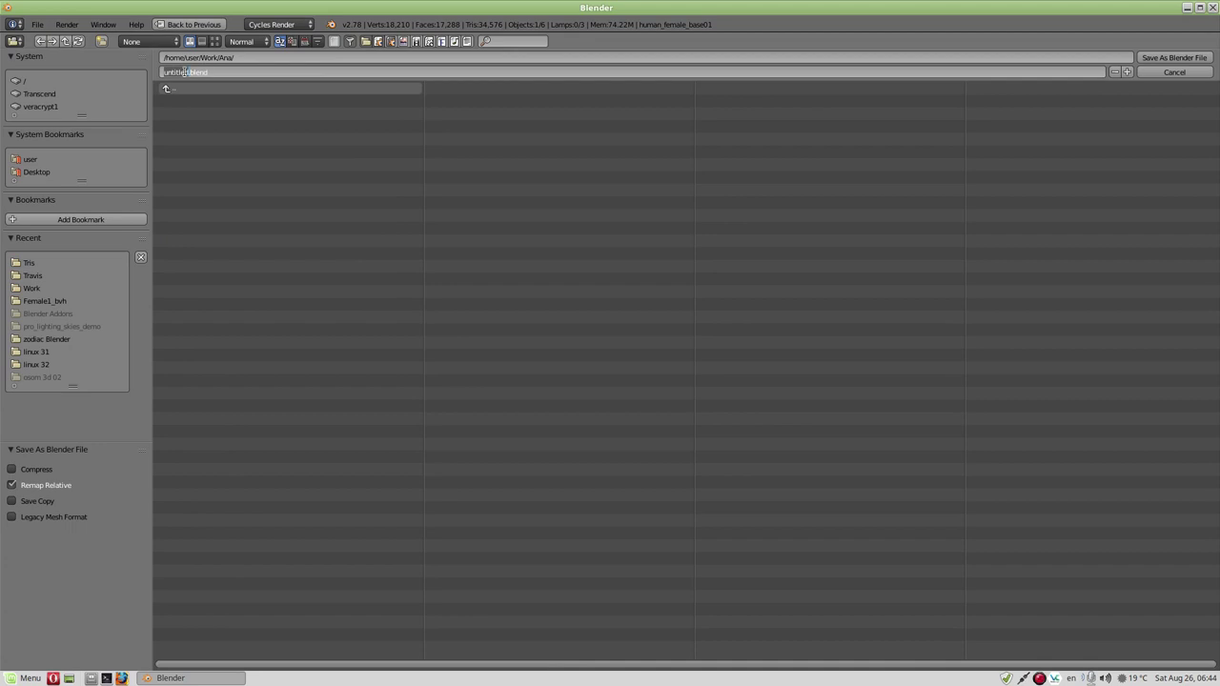
type("Ana")
key("Return")
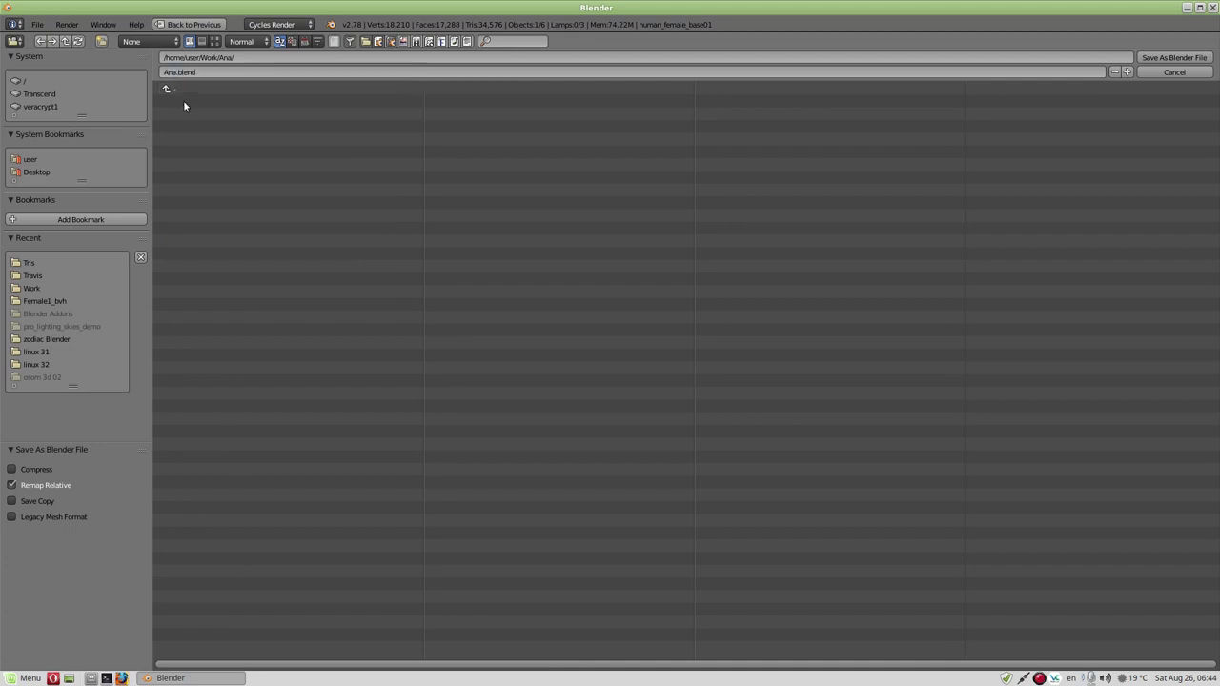
left_click(1153, 58)
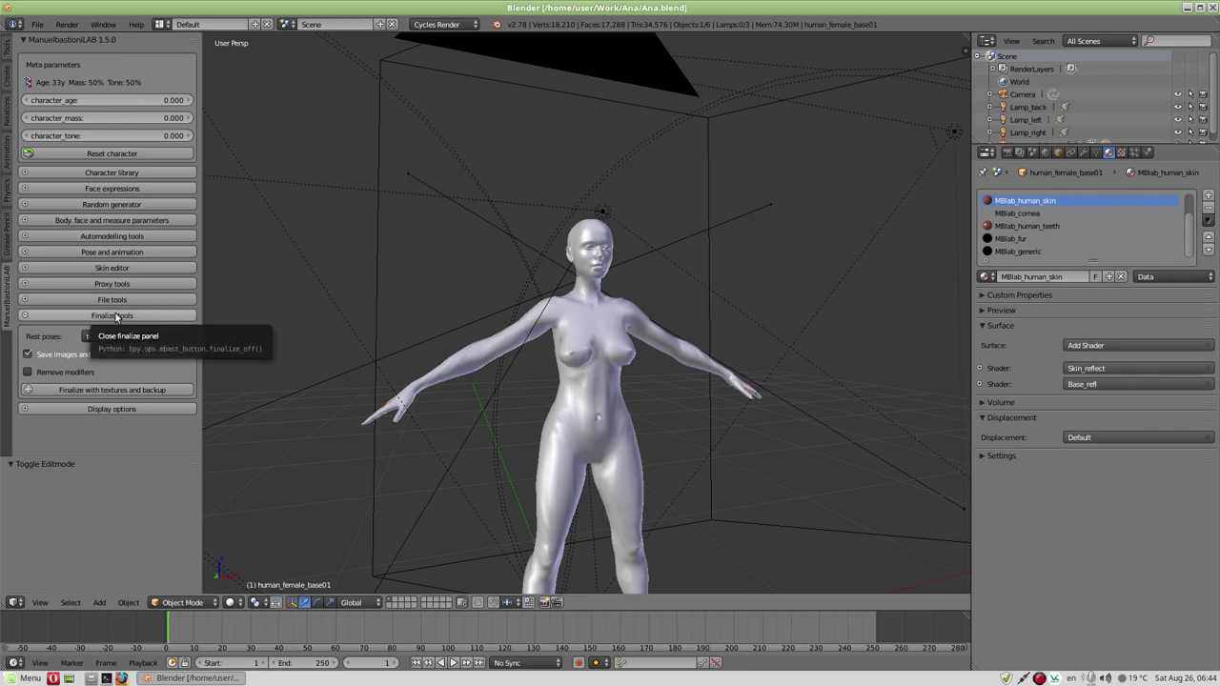
- Run Finalize with textures and backup on the character
left_click(97, 392)
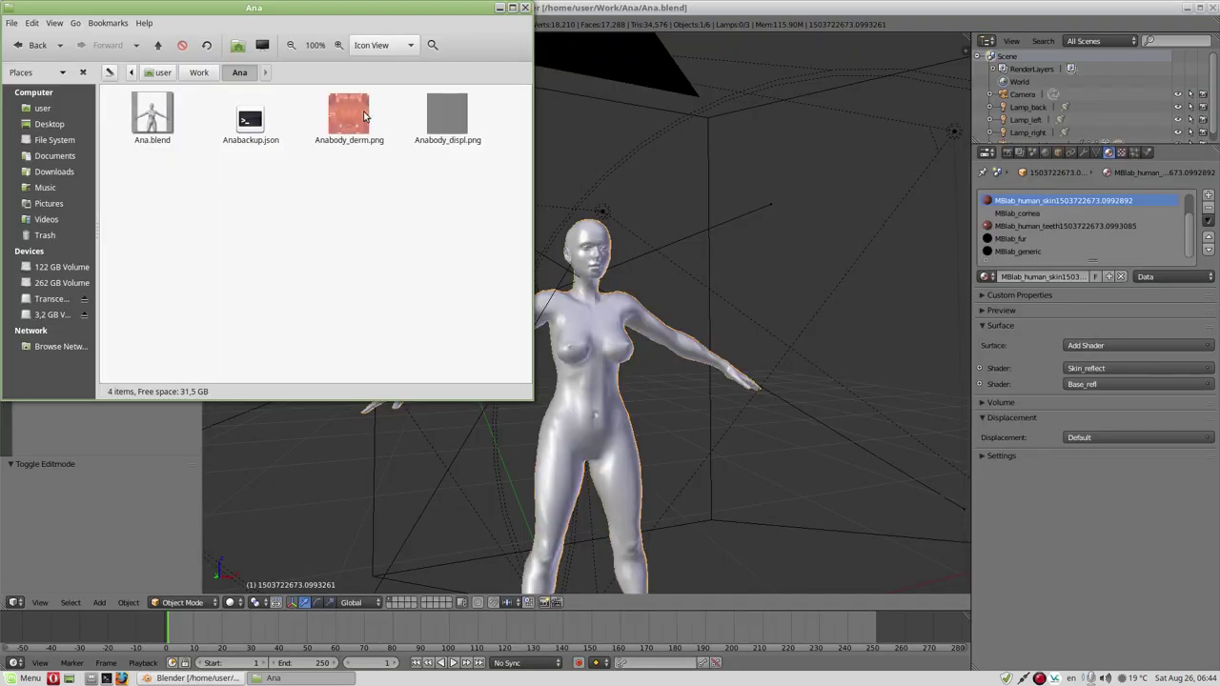
- Open Anabody_derm.png from the Ana folder in Xviewer
double_click(359, 115)
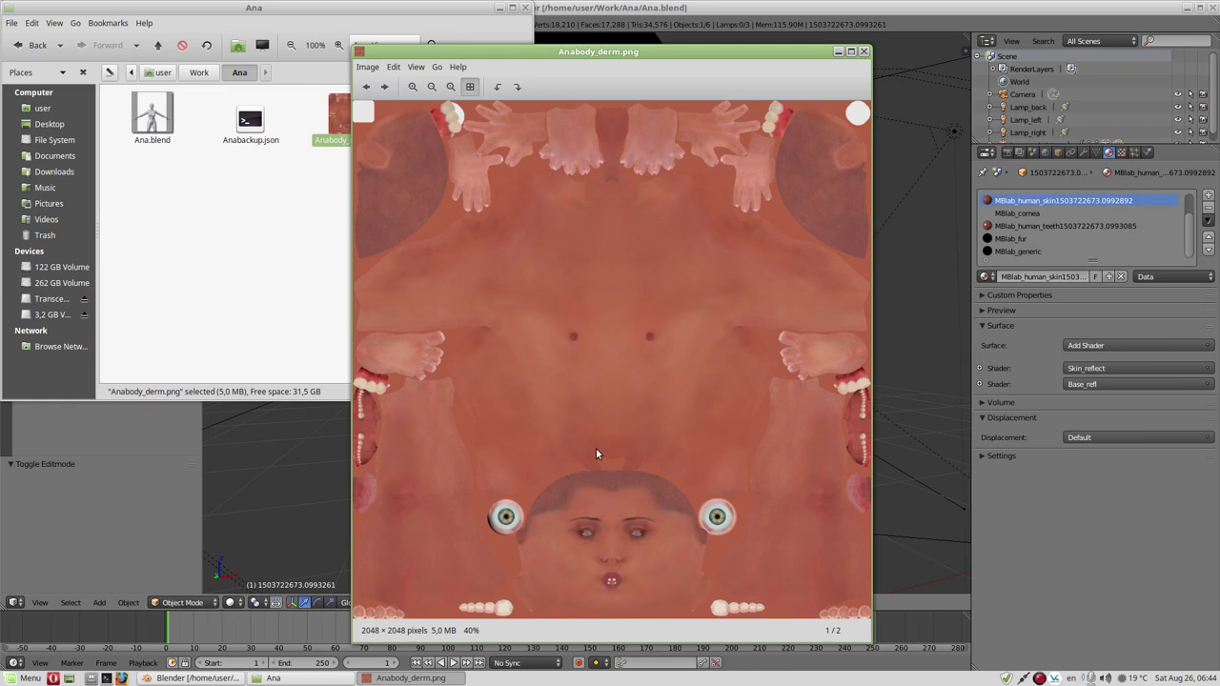
- Zoom into the texture's eye area, zoom back out to 40%, and close the viewer
scroll(503, 535, "up", 1, "ctrl")
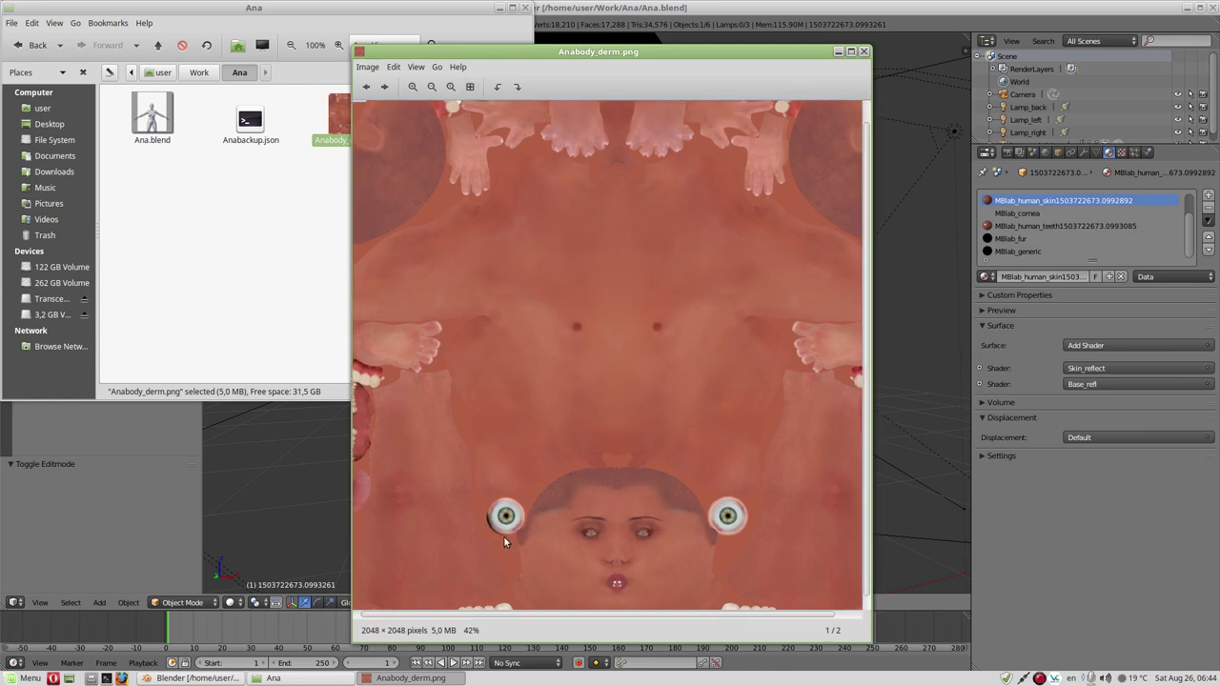
scroll(486, 524, "up", 4, "ctrl")
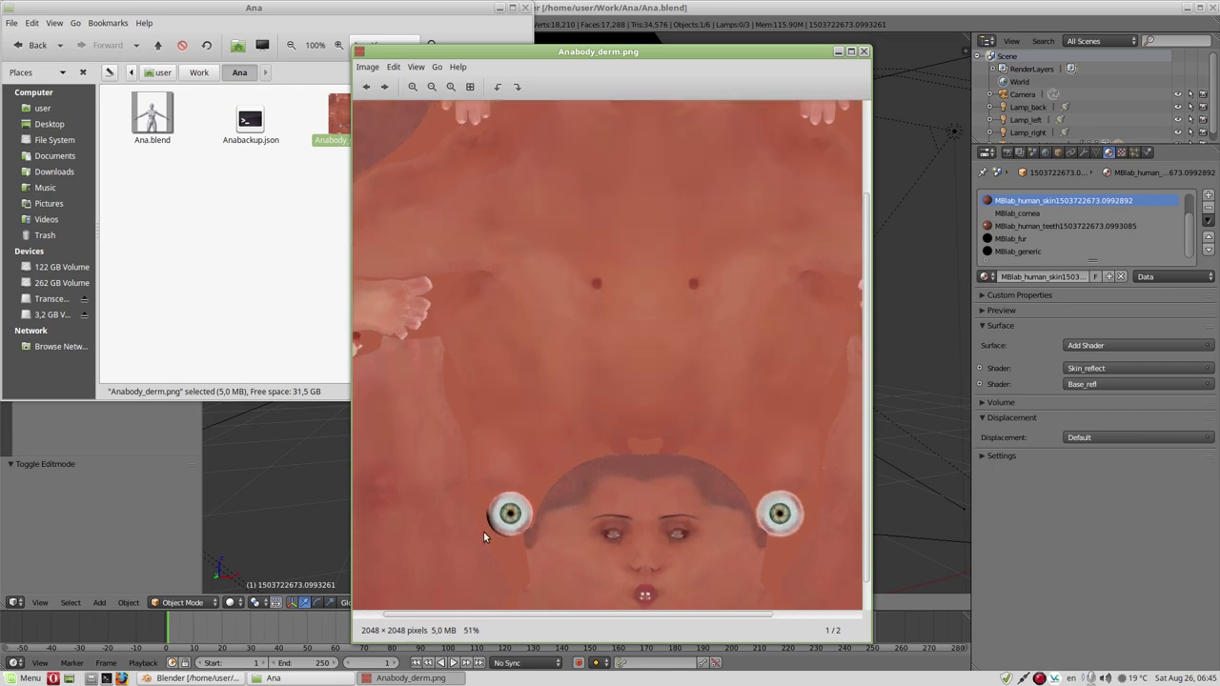
scroll(486, 529, "up", 5, "ctrl")
scroll(504, 521, "up", 6, "ctrl")
scroll(518, 505, "up", 10, "ctrl")
scroll(518, 503, "up", 2, "ctrl")
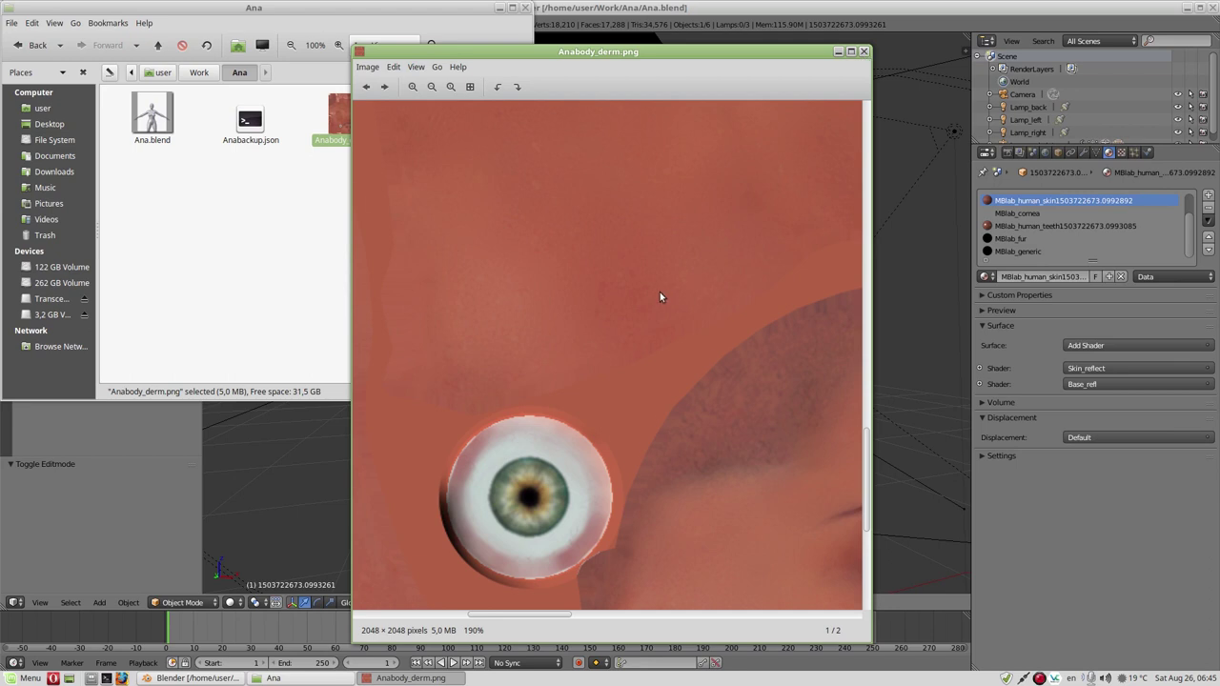
scroll(654, 289, "down", 1)
scroll(654, 289, "down", 2)
scroll(661, 321, "down", 1)
scroll(660, 327, "down", 1)
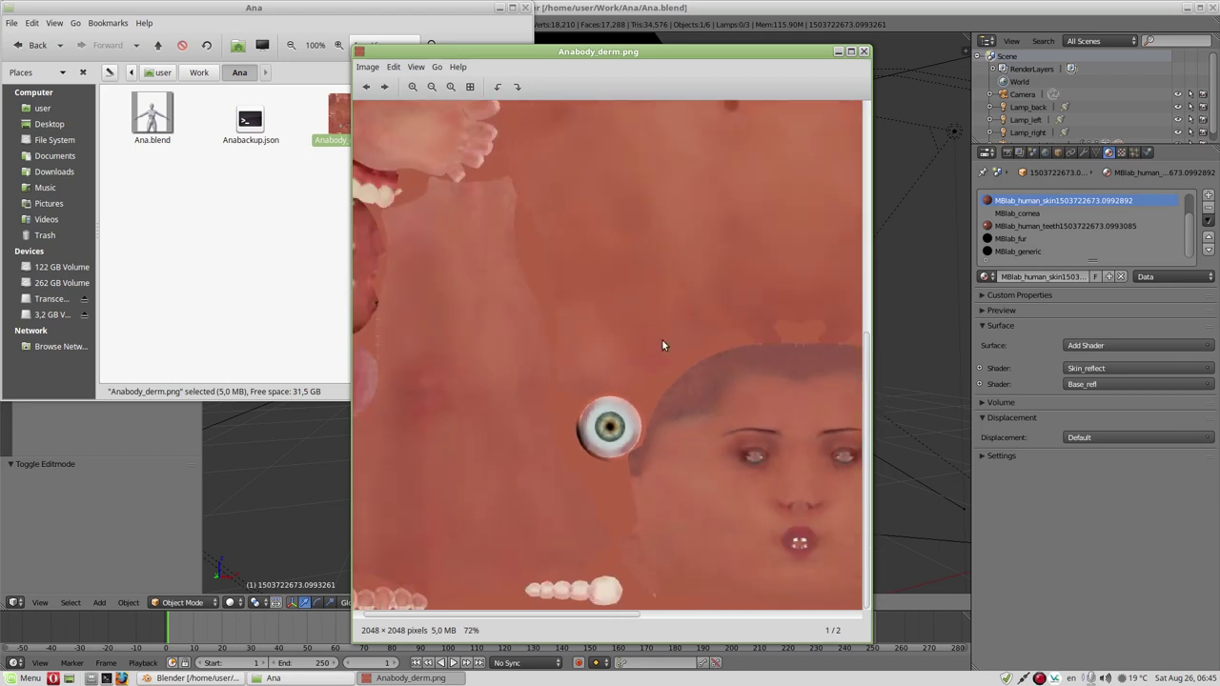
scroll(485, 259, "down", 1)
scroll(494, 260, "down", 1)
scroll(499, 261, "down", 1)
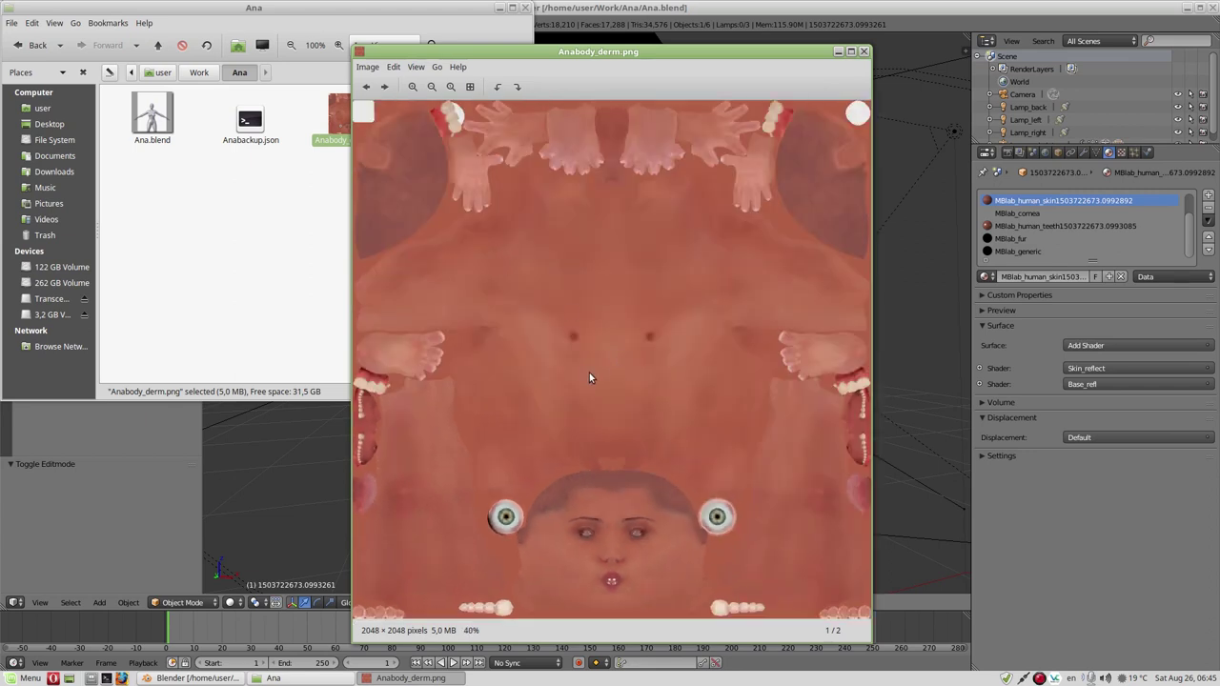
left_click(864, 53)
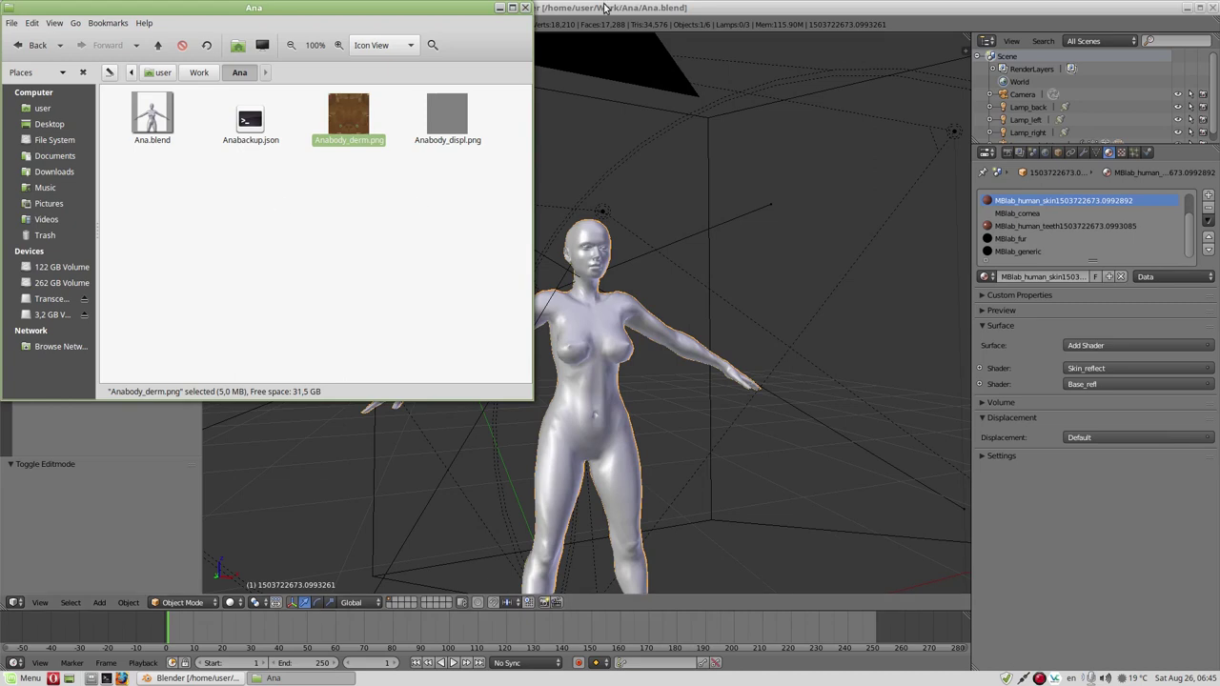
- Bring Blender forward and frame the character's head and shoulders from the front
left_click(604, 7)
key("KP_1")
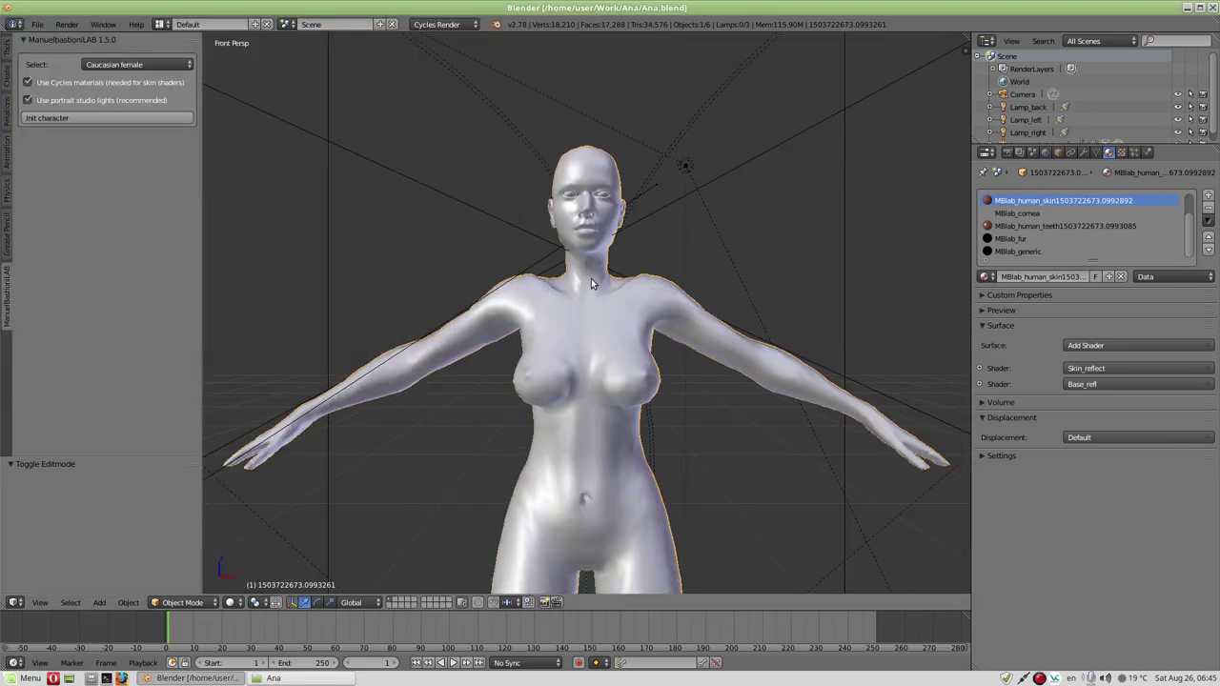
mouse_move(604, 253)
middle_mouse_down()
mouse_move(599, 282)
mouse_move(611, 156)
middle_mouse_up()
scroll(599, 282, "up", 3)
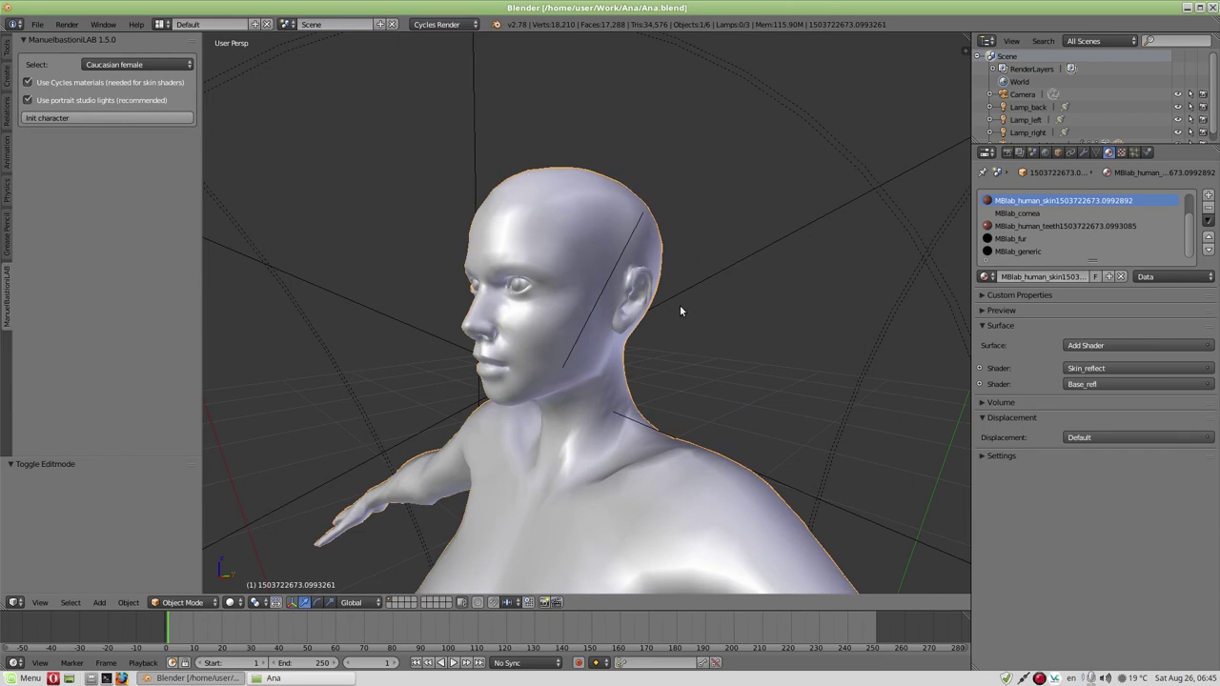
mouse_move(749, 267)
middle_mouse_down()
mouse_move(604, 308)
mouse_move(757, 305)
mouse_move(671, 305)
mouse_move(710, 303)
middle_mouse_up()
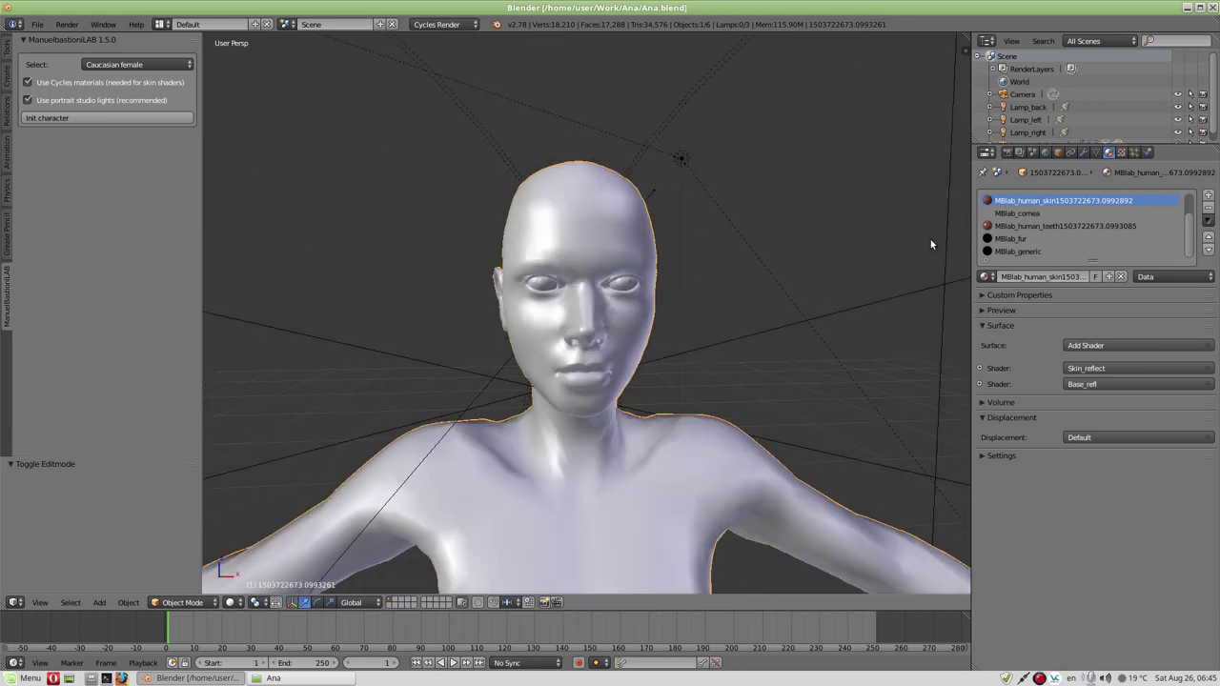
- Show the character's empty Particles settings and the Tools shelf, viewing the head three-quarter
left_click(1135, 155)
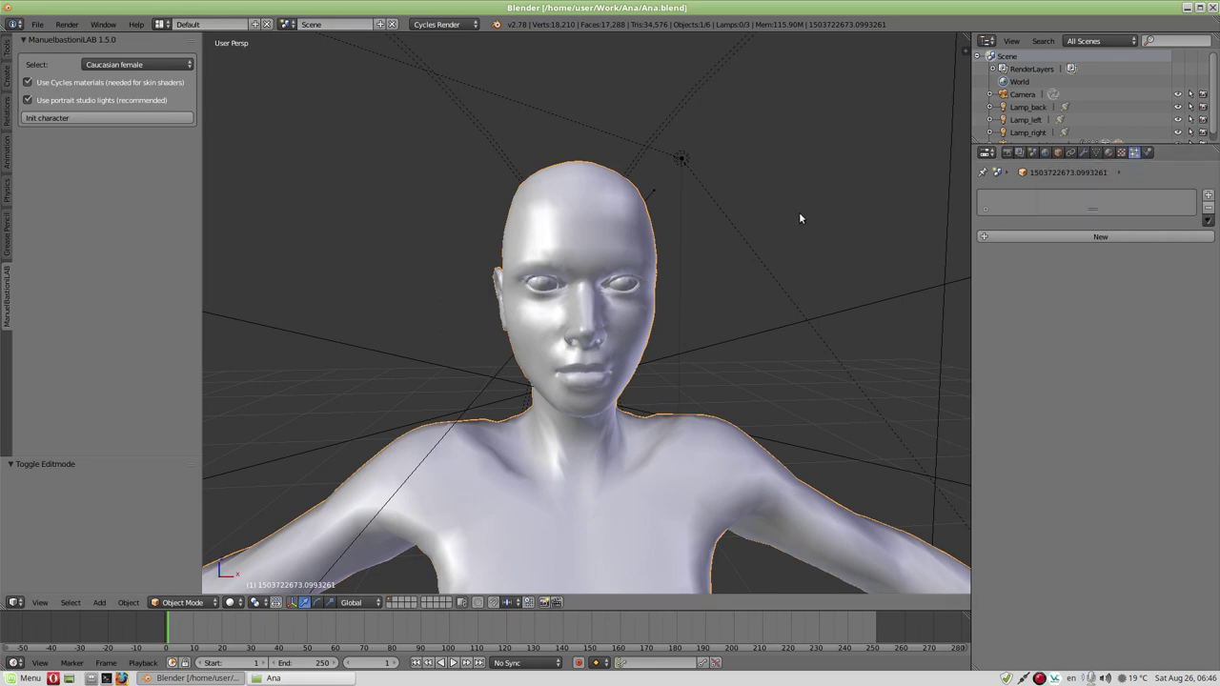
middle_click_drag(776, 229, 692, 230)
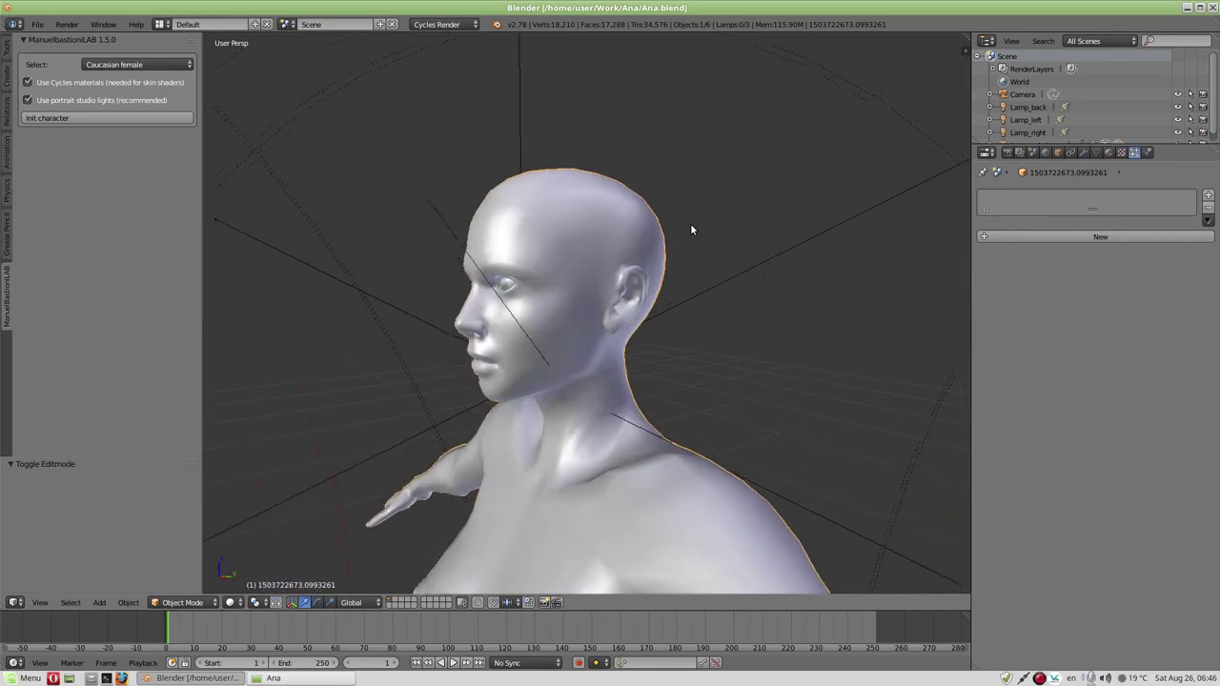
left_click(5, 50)
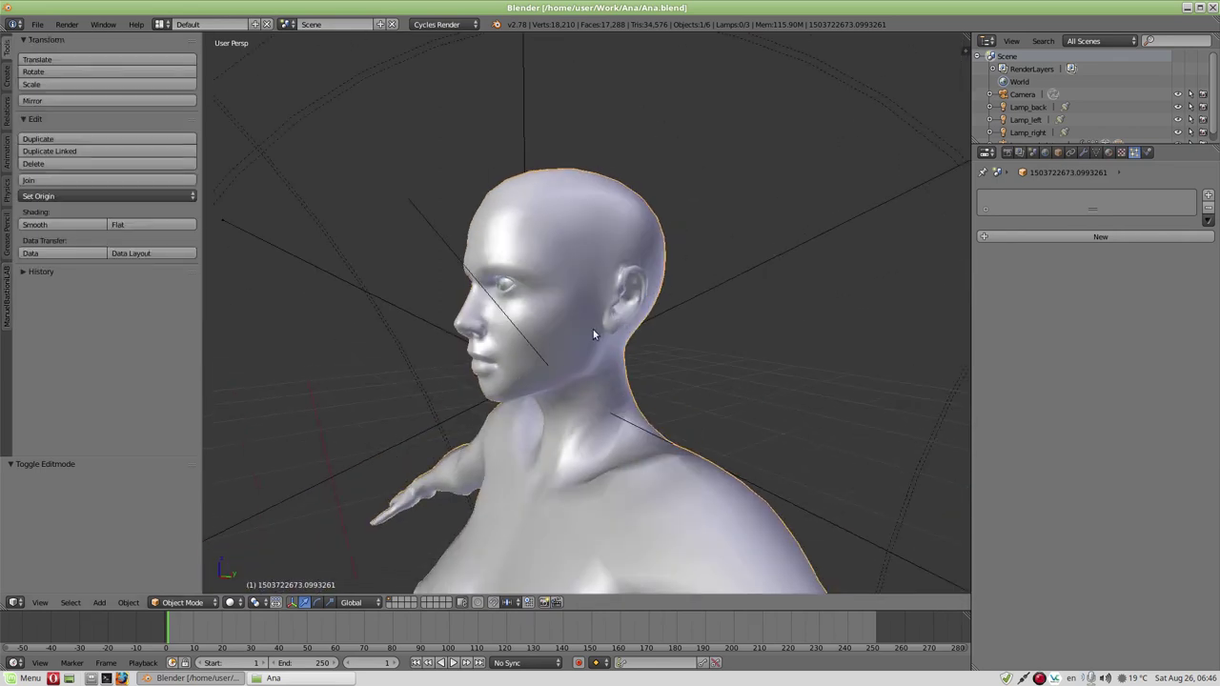
- Put the character mesh into Edit Mode and zoom onto the head in Right Ortho view
left_click(181, 603)
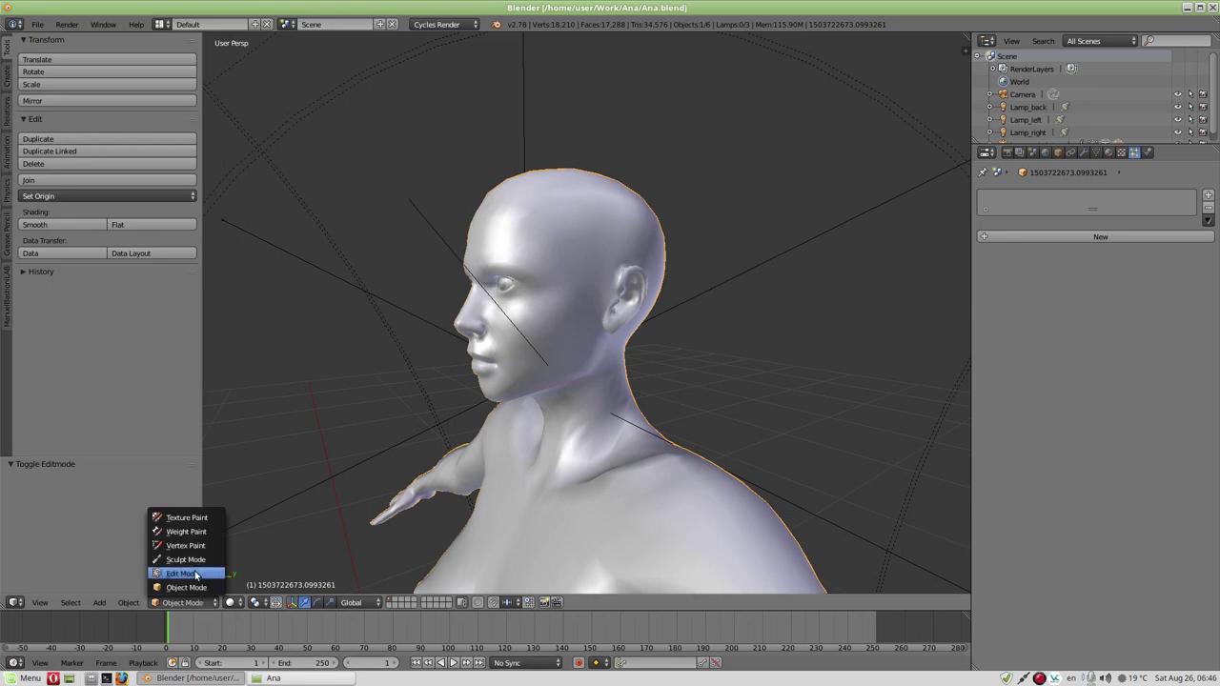
left_click(183, 574)
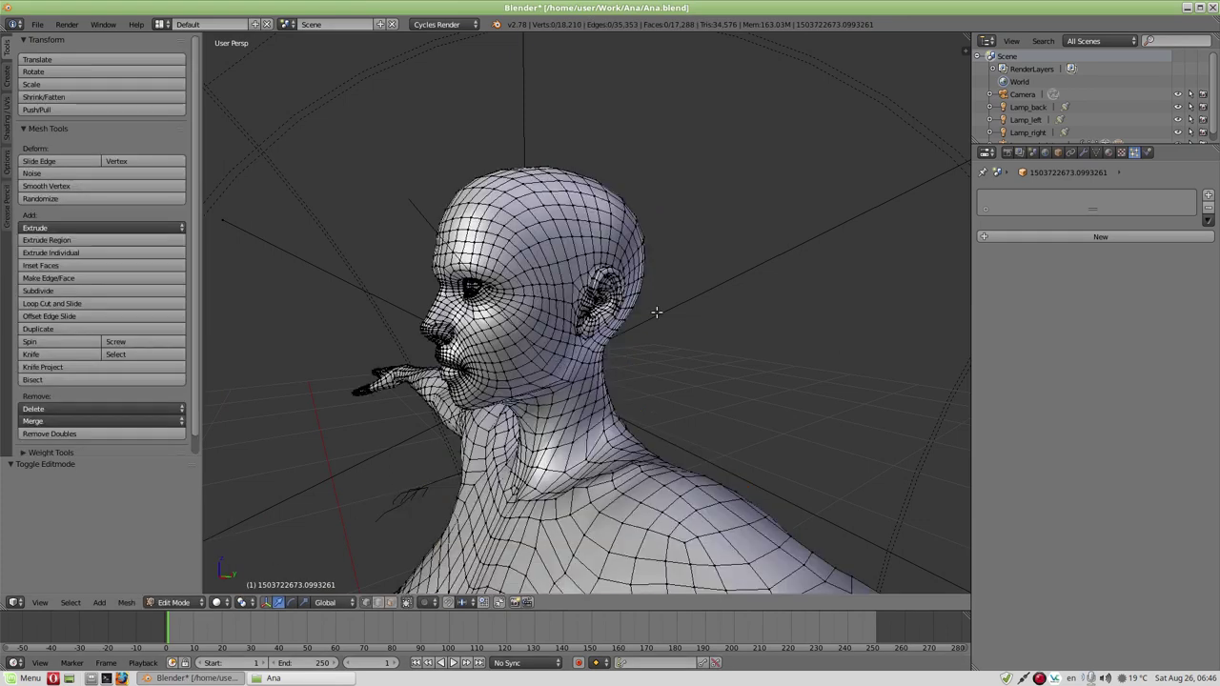
key("KP_3")
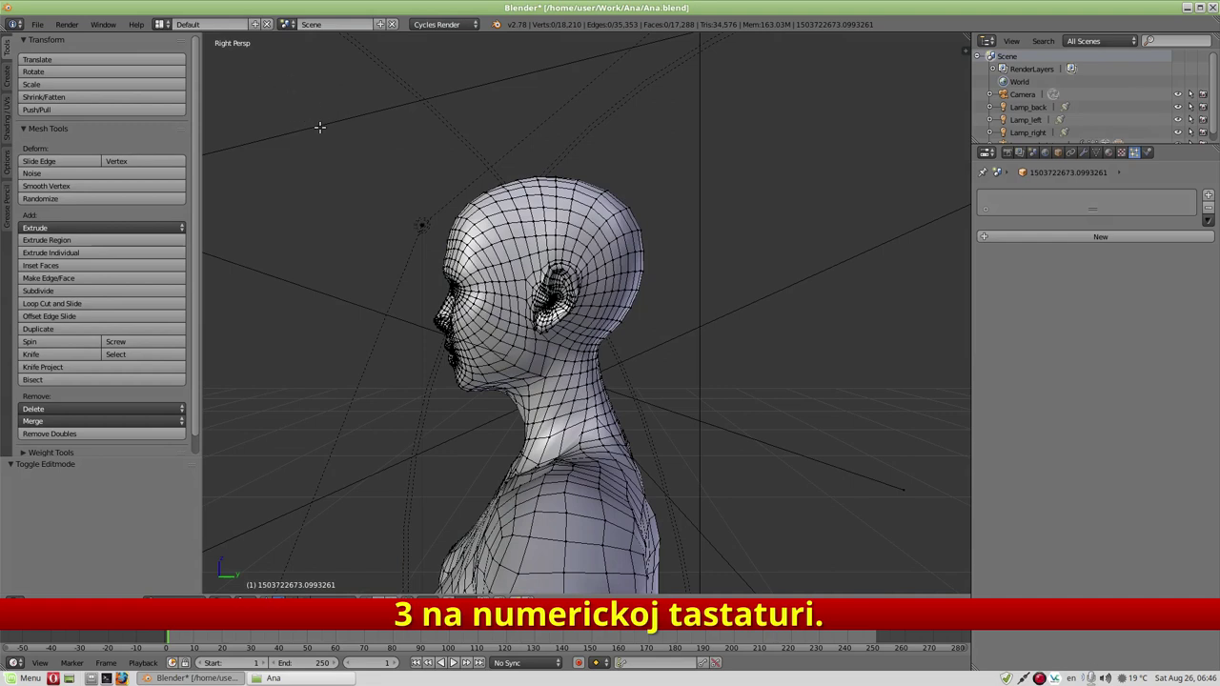
key("KP_5")
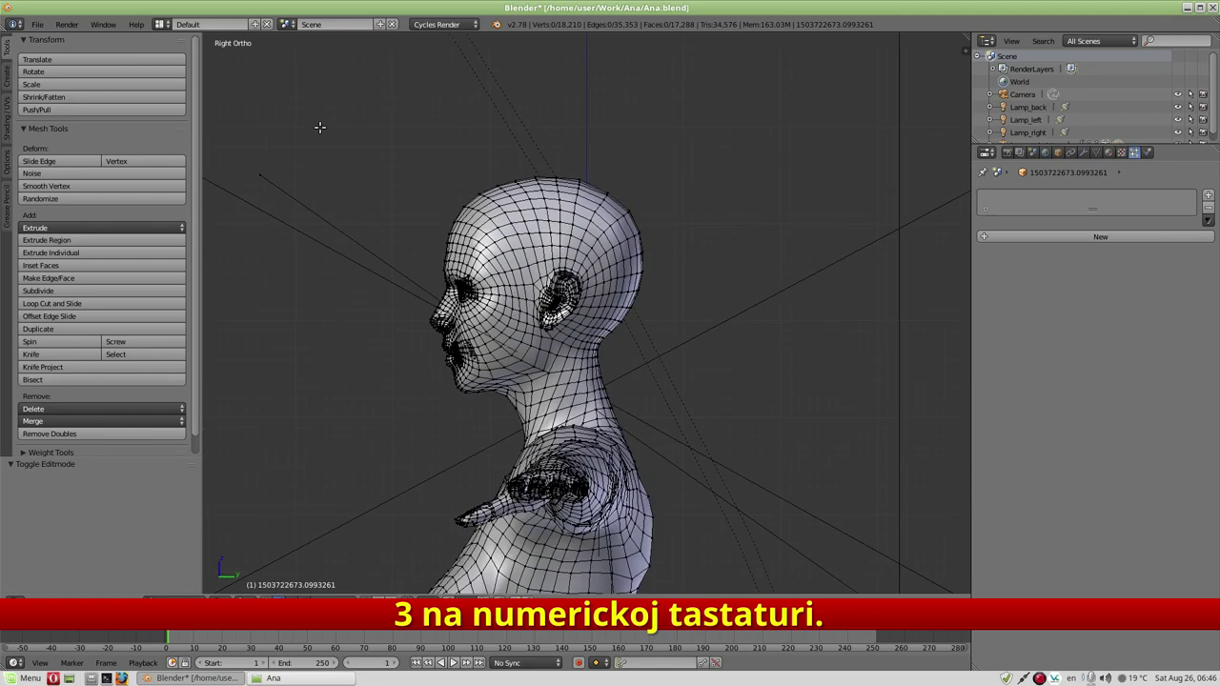
key("KP_5")
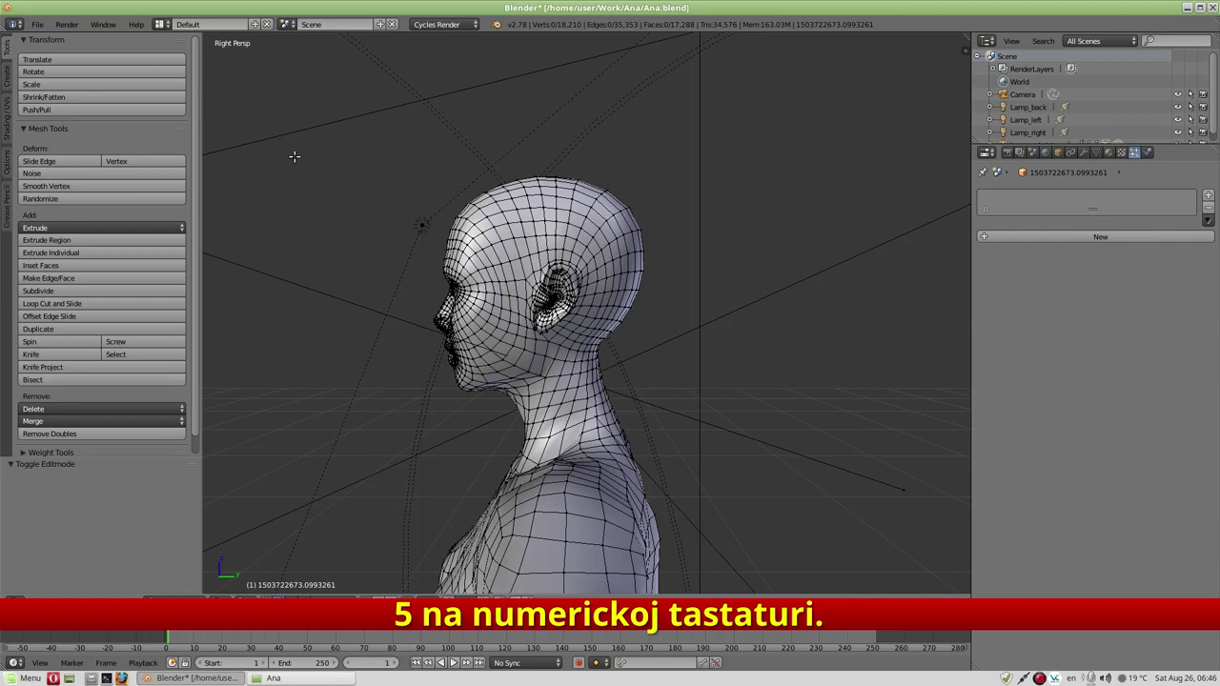
key("KP_5")
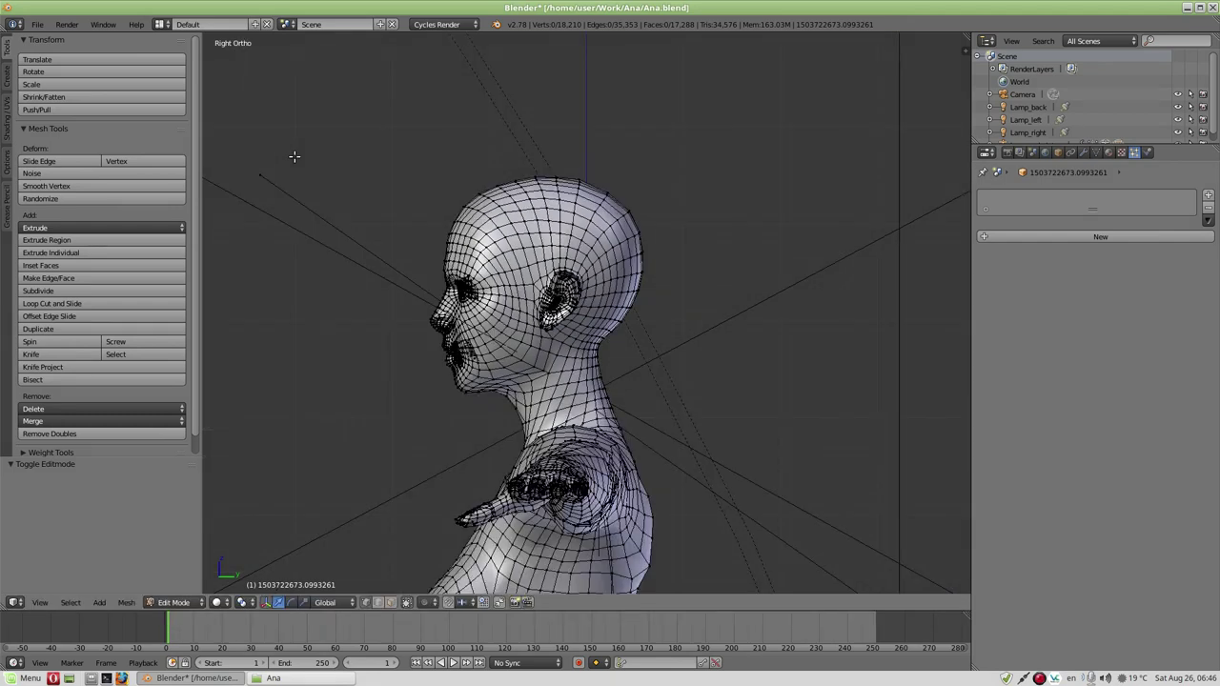
scroll(517, 218, "up", 2)
scroll(517, 219, "up", 1)
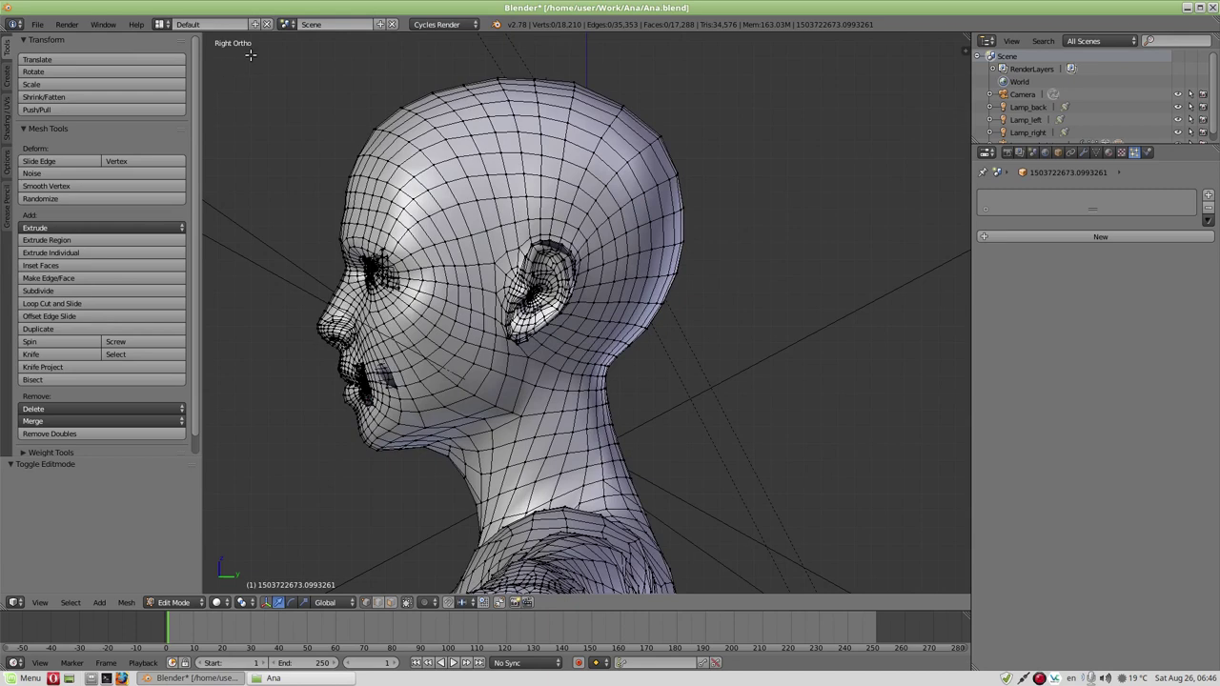
middle_click_drag(496, 205, 494, 294, "shift")
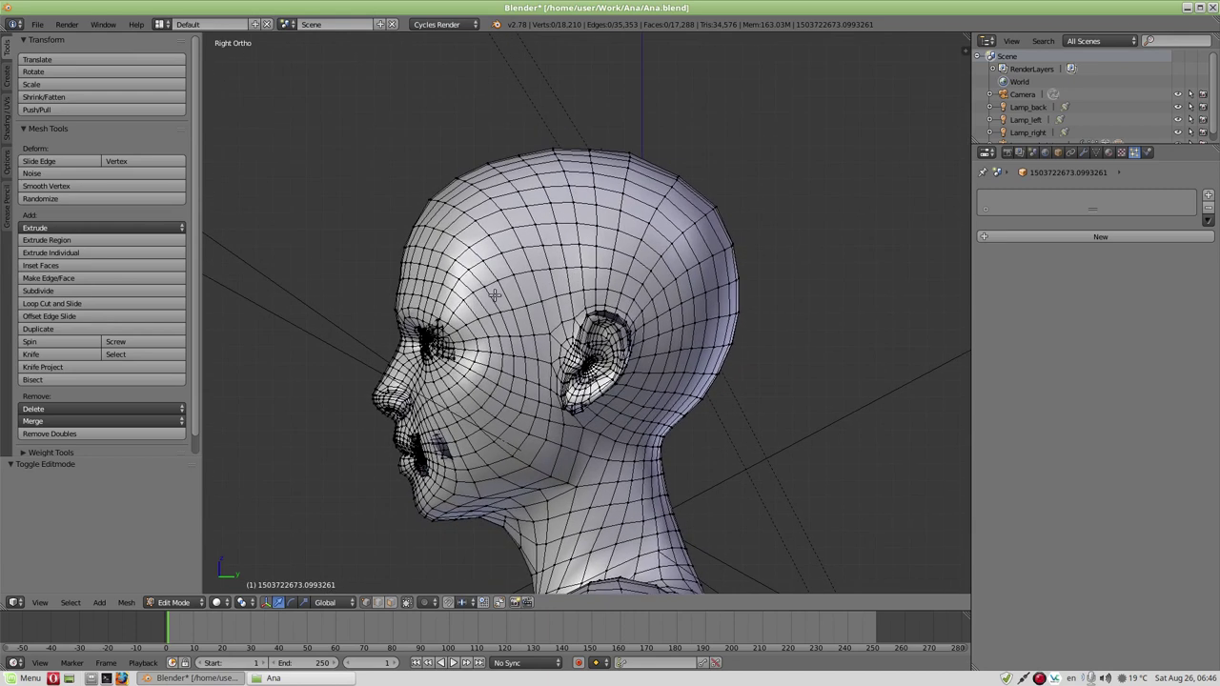
- Turn off Limit selection to visible, trying circle select without selecting anything
left_click(407, 603)
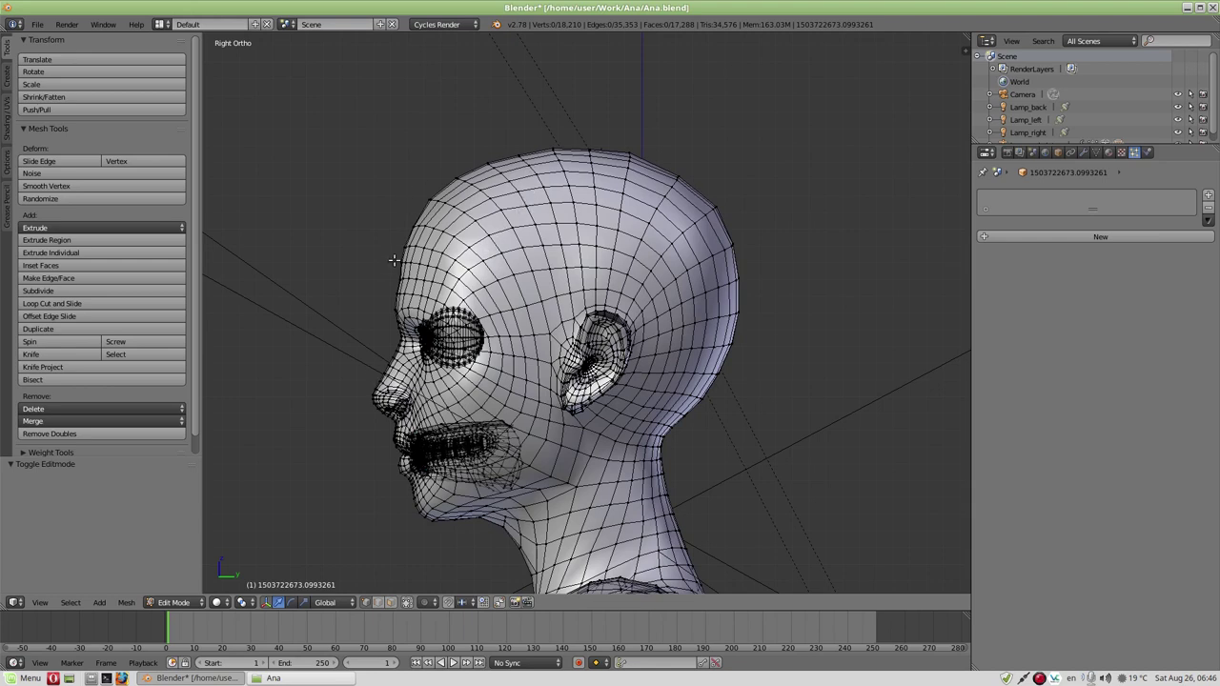
key("c")
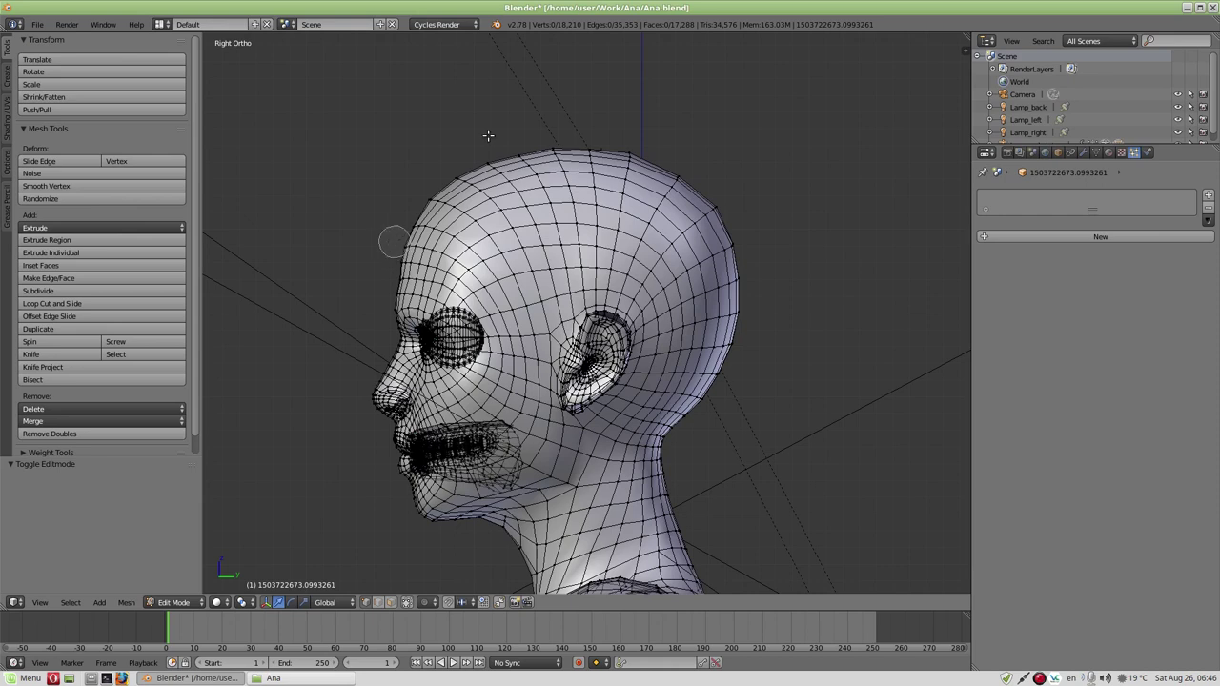
key("Escape")
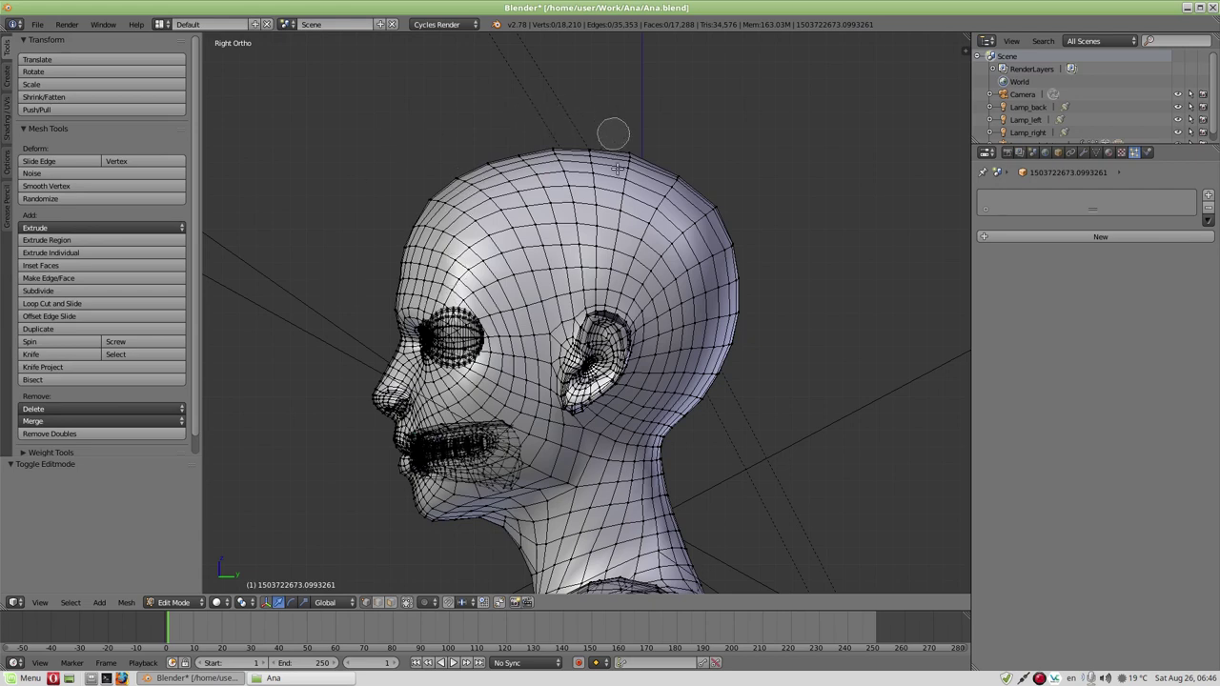
key("Escape")
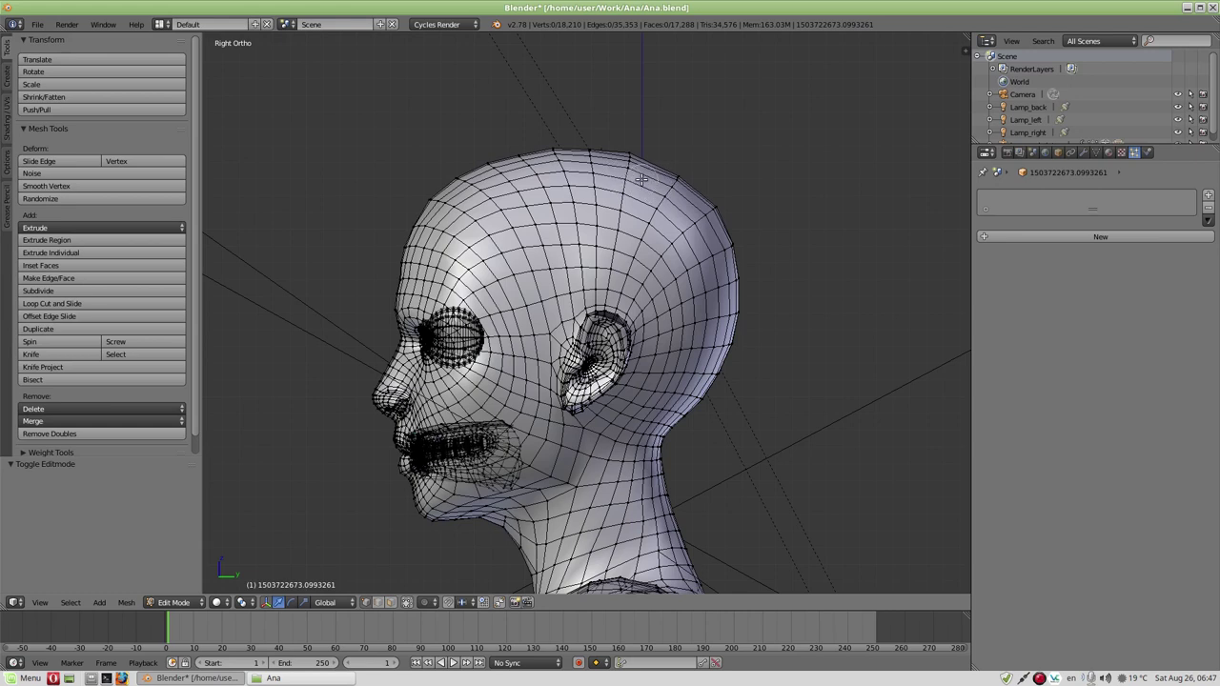
key("c")
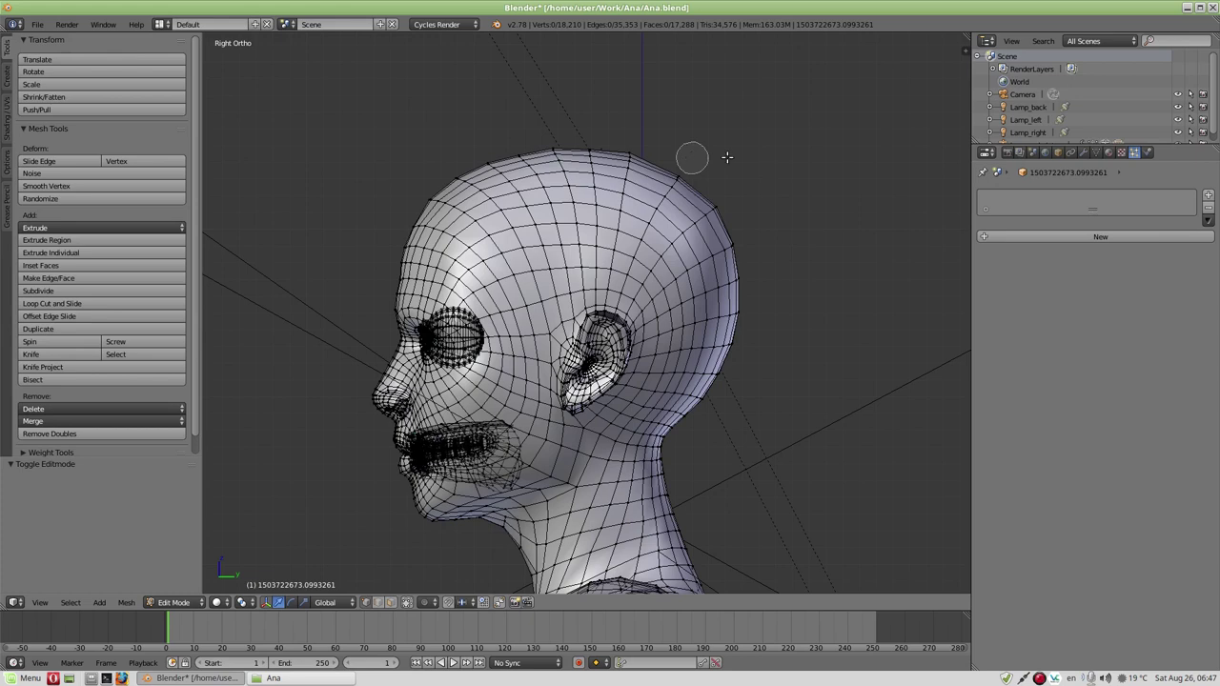
key("Escape")
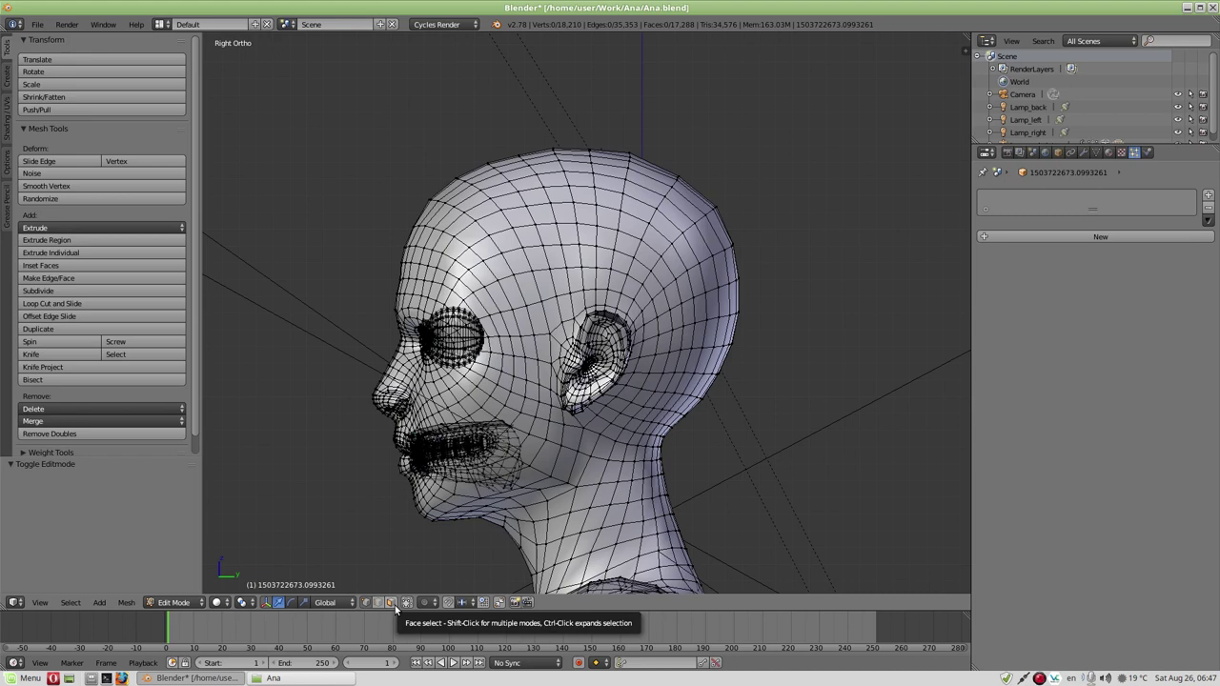
- In face select mode, circle-select the upper forehead, scalp and faces behind the ear, 312 faces
left_click(395, 605)
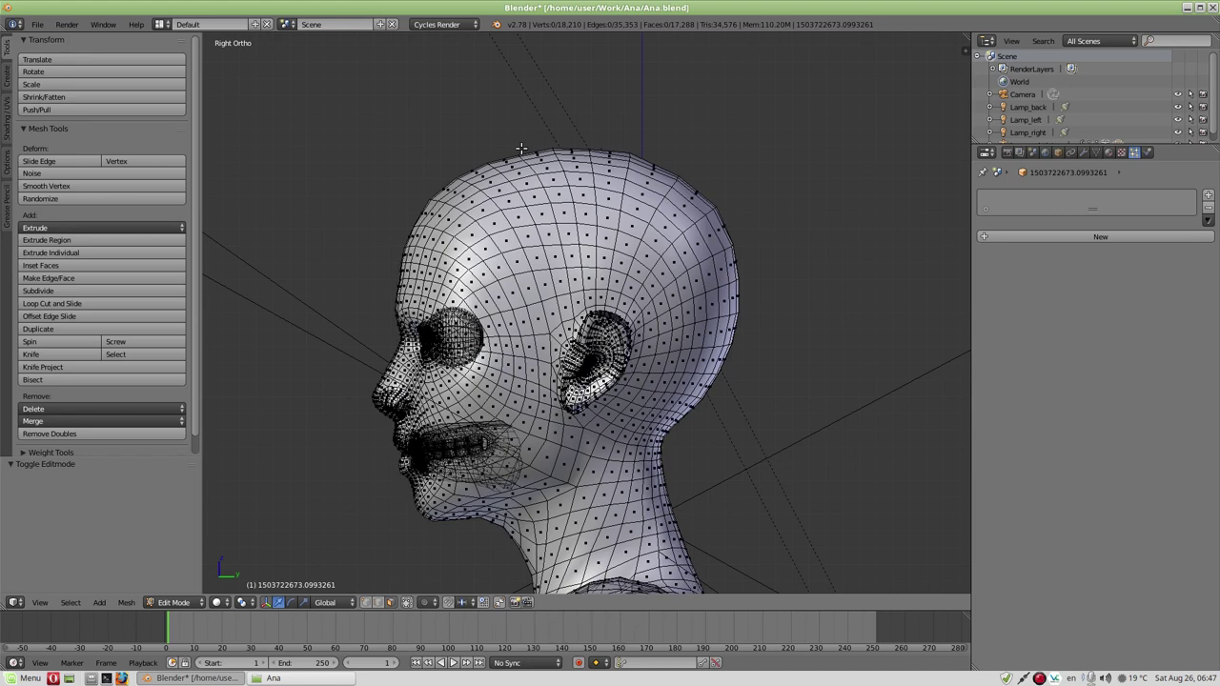
key("c")
mouse_move(457, 184)
left_mouse_down()
mouse_move(531, 235)
mouse_move(646, 253)
left_mouse_up()
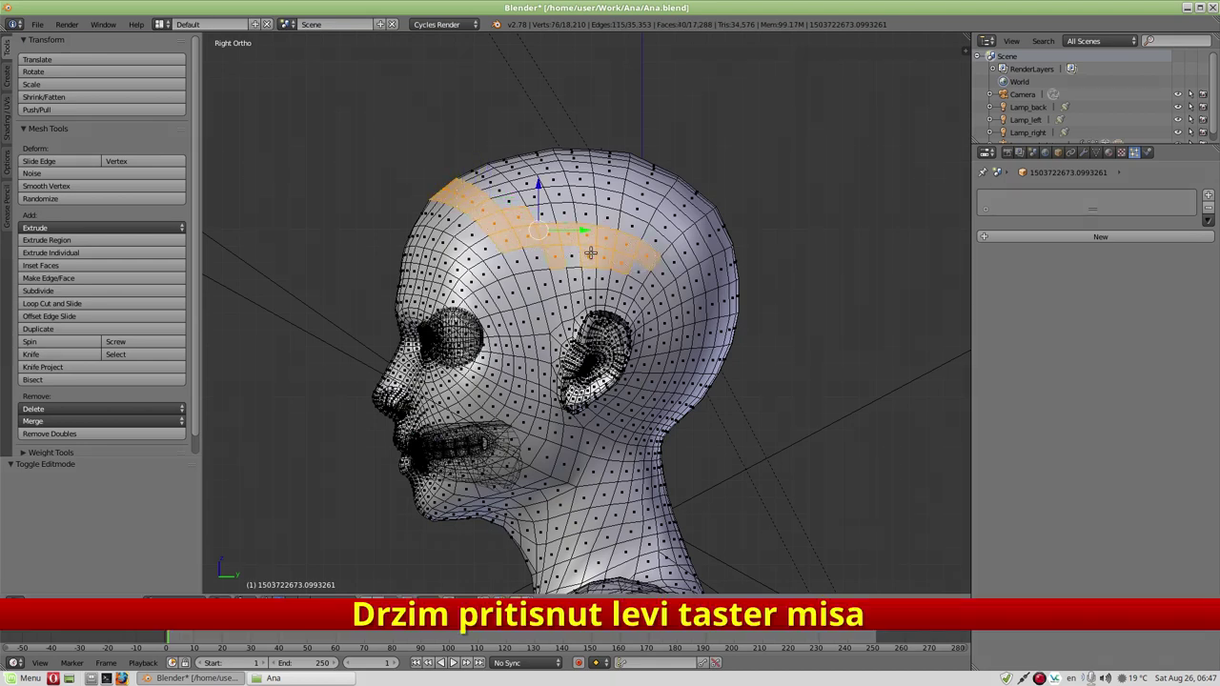
mouse_move(556, 255)
left_mouse_down()
mouse_move(526, 257)
mouse_move(534, 286)
mouse_move(726, 274)
mouse_move(736, 255)
mouse_move(686, 184)
mouse_move(619, 155)
mouse_move(536, 152)
mouse_move(476, 171)
mouse_move(524, 202)
mouse_move(528, 175)
mouse_move(542, 223)
mouse_move(560, 218)
mouse_move(566, 191)
mouse_move(615, 181)
mouse_move(608, 223)
mouse_move(592, 212)
mouse_move(664, 205)
mouse_move(694, 217)
mouse_move(705, 238)
mouse_move(682, 257)
mouse_move(664, 248)
mouse_move(677, 324)
mouse_move(670, 378)
mouse_move(711, 386)
mouse_move(741, 278)
mouse_move(691, 357)
mouse_move(660, 322)
mouse_move(653, 287)
left_mouse_up()
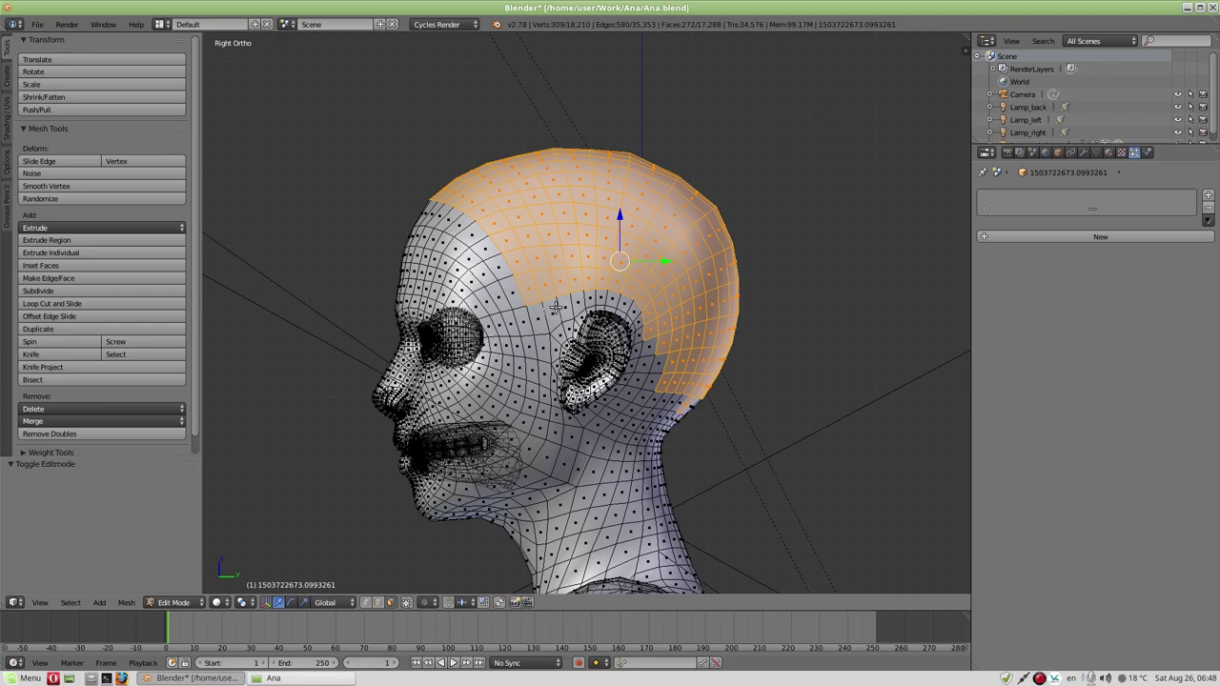
key("c")
right_click(768, 328)
key("c")
mouse_move(661, 397)
left_mouse_down()
mouse_move(701, 402)
mouse_move(646, 383)
mouse_move(654, 405)
mouse_move(701, 408)
left_mouse_up()
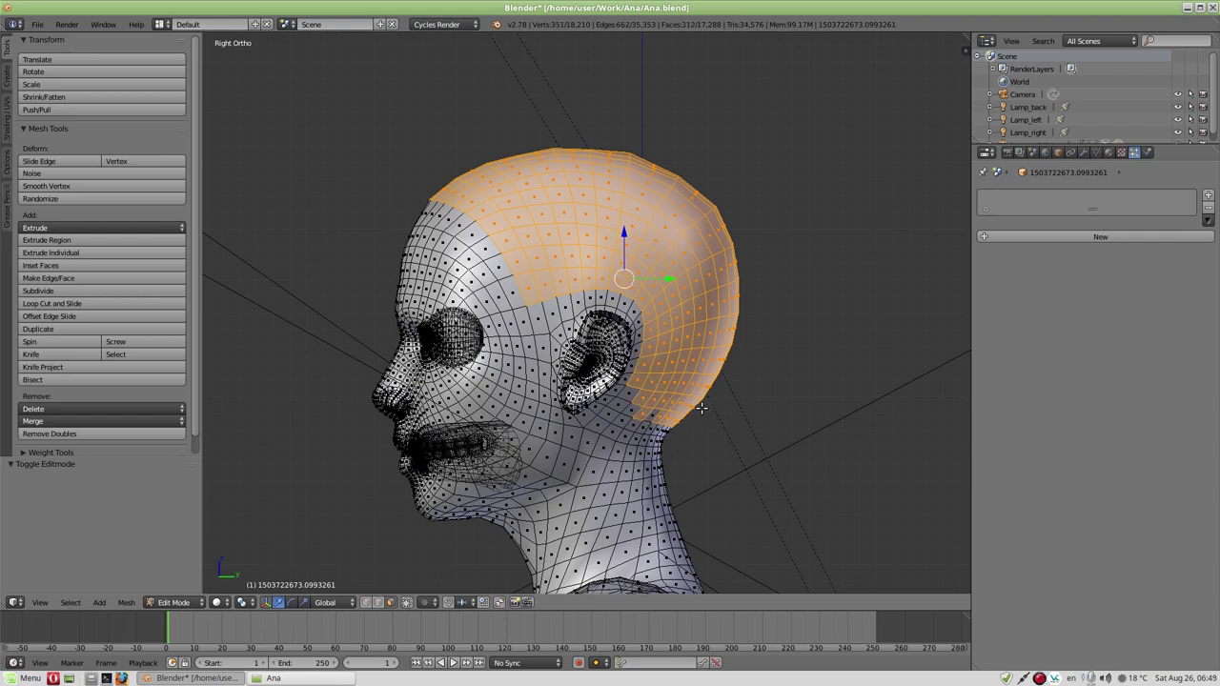
- Zoom in and add faces beside the ear and along the ear-top notch to the scalp selection
scroll(672, 408, "up", 1)
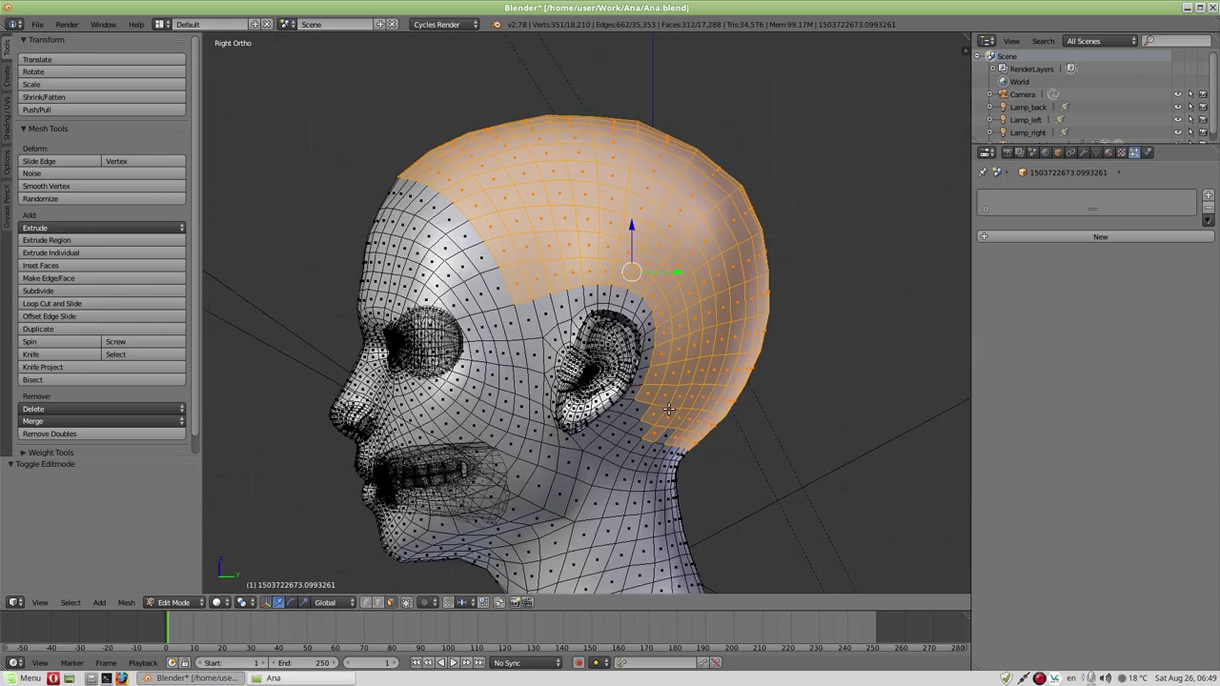
scroll(669, 408, "up", 2)
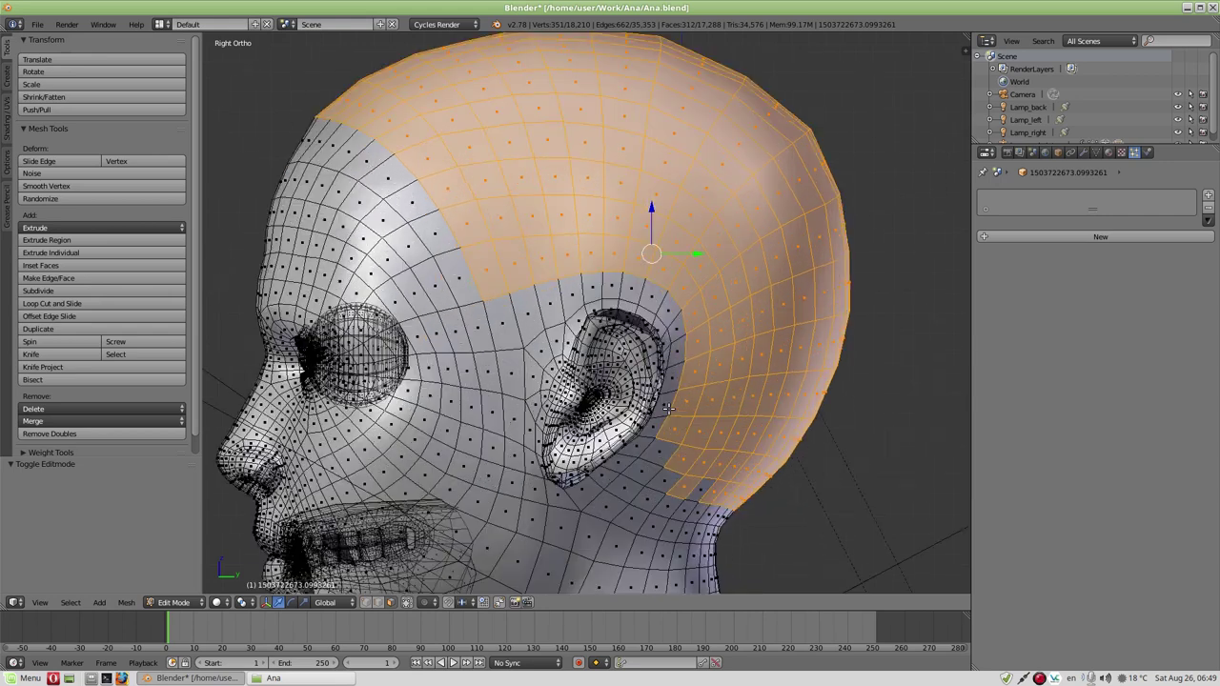
left_click(522, 297, "shift")
left_click(503, 303, "shift")
left_click(547, 283, "shift")
left_click(566, 276, "shift")
left_click(605, 265, "shift")
left_click(629, 266, "shift")
left_click(657, 271, "shift")
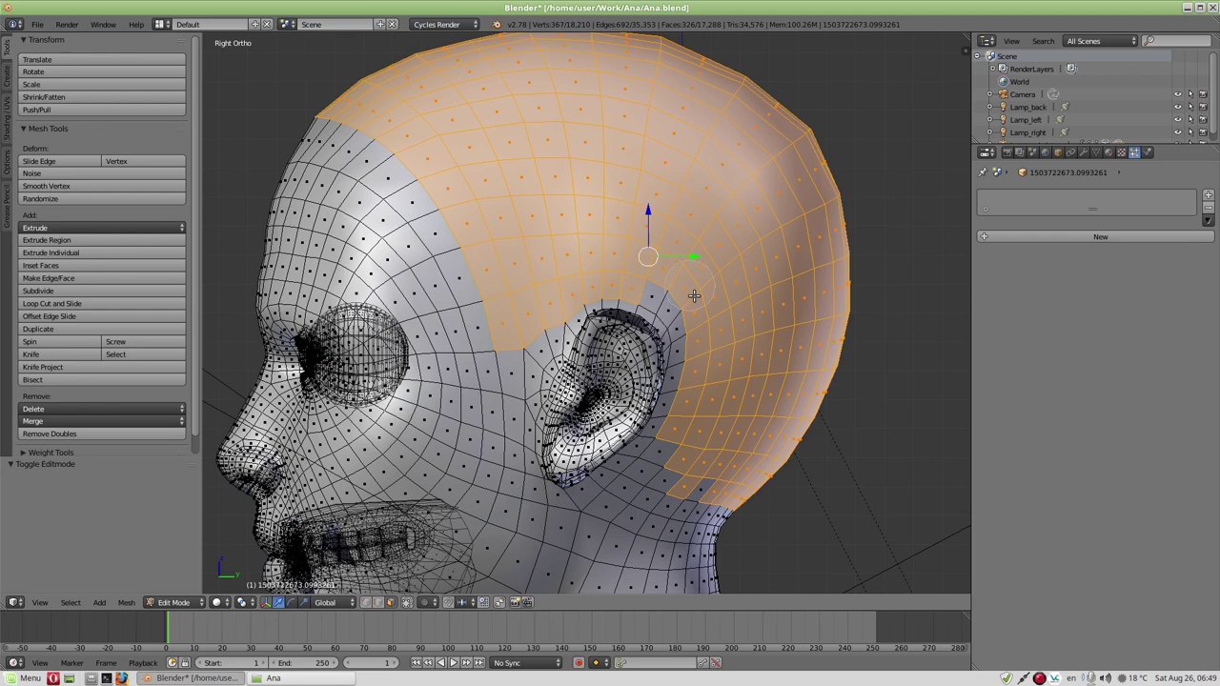
- Circle-paint the remaining notch, beside-ear and below-ear faces, then deselect four stray faces
key("c")
left_click(674, 291)
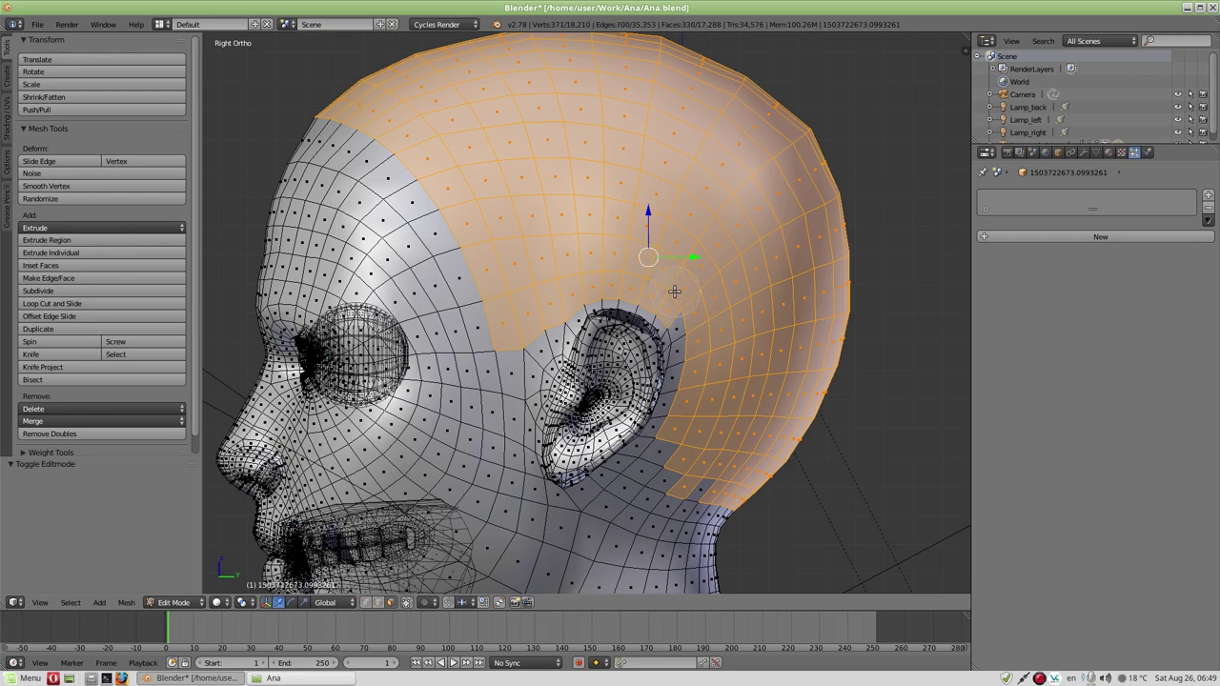
mouse_move(688, 315)
left_mouse_down()
mouse_move(694, 380)
mouse_move(677, 427)
left_mouse_up()
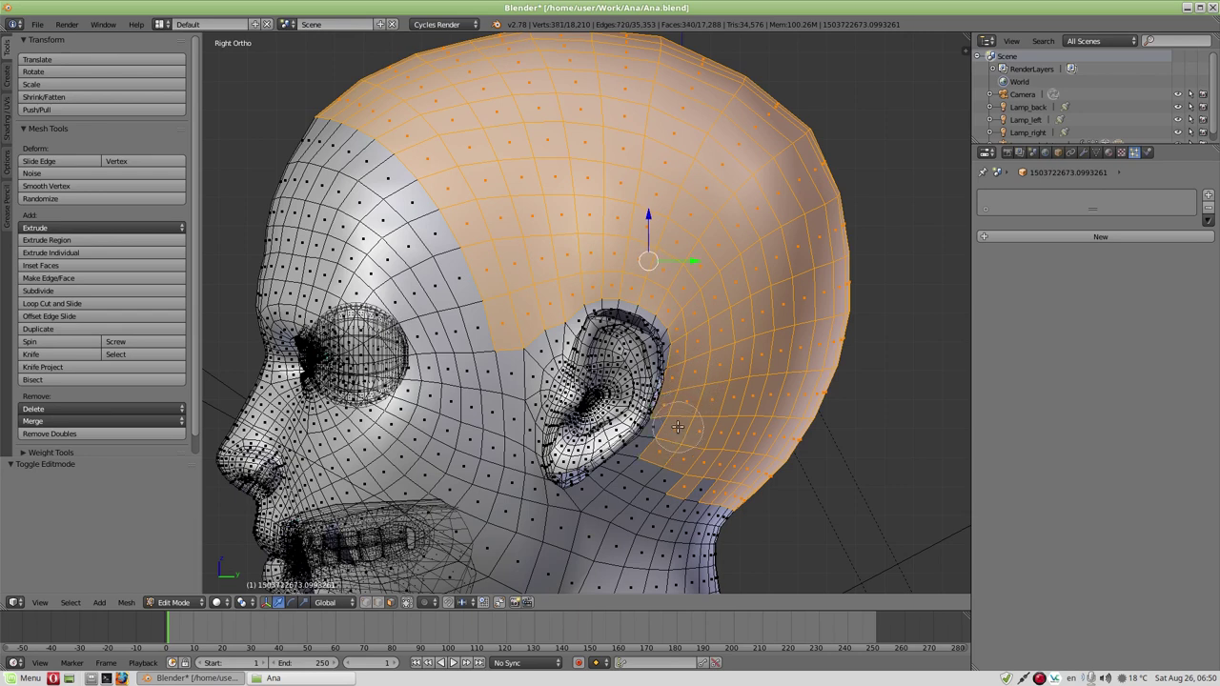
left_click(707, 472)
key("Escape")
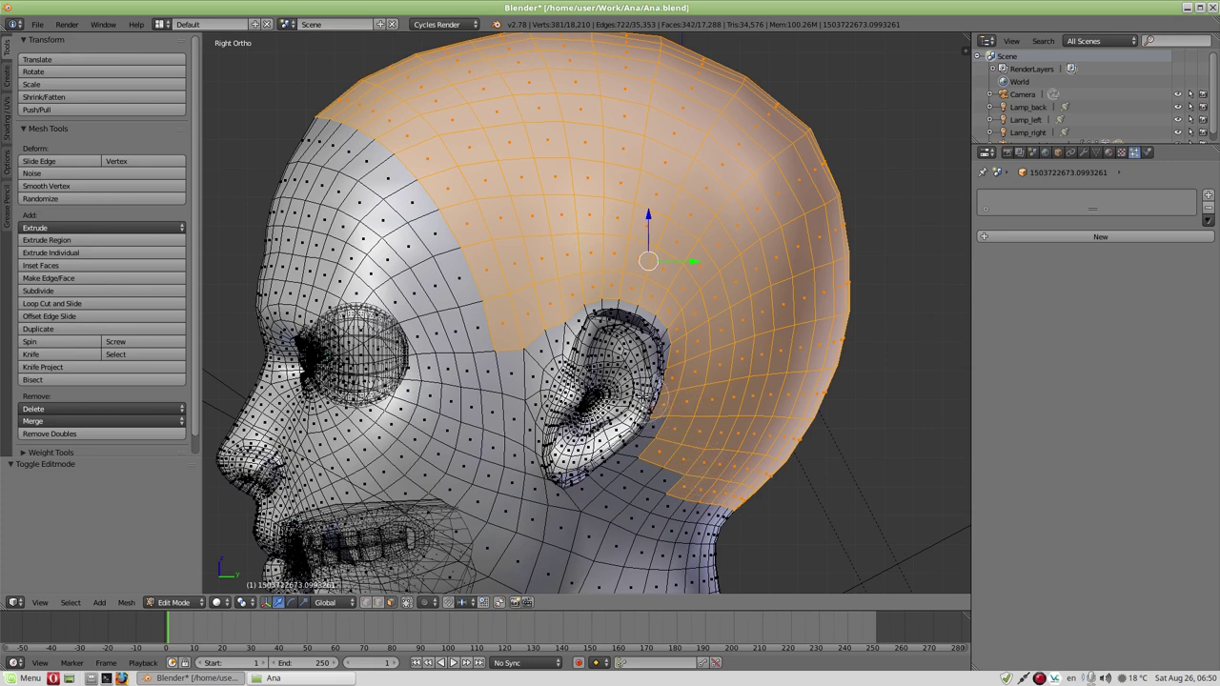
left_click_drag(646, 395, 651, 354, "ctrl+shift")
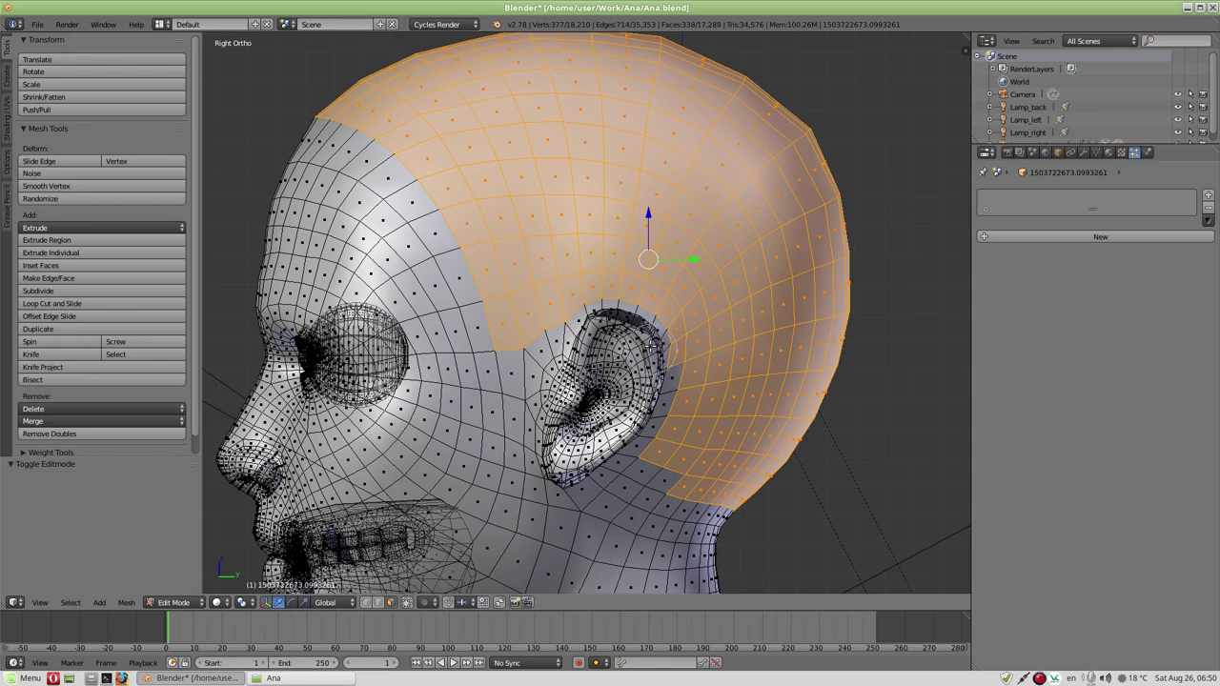
key("c")
- End brush selection, zoom out and re-enable Limit selection to visible
right_click(810, 342)
scroll(781, 324, "down", 2)
scroll(753, 304, "down", 2)
scroll(726, 286, "down", 2)
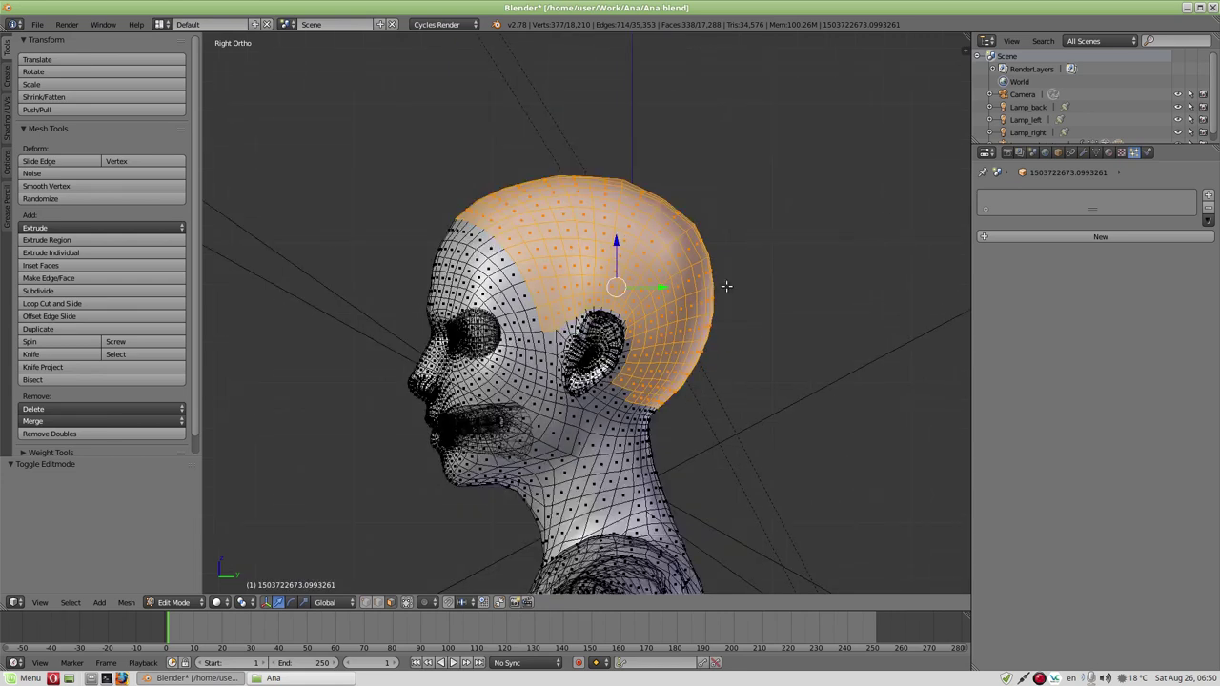
mouse_move(716, 293)
middle_mouse_down()
mouse_move(587, 331)
mouse_move(423, 606)
middle_mouse_up()
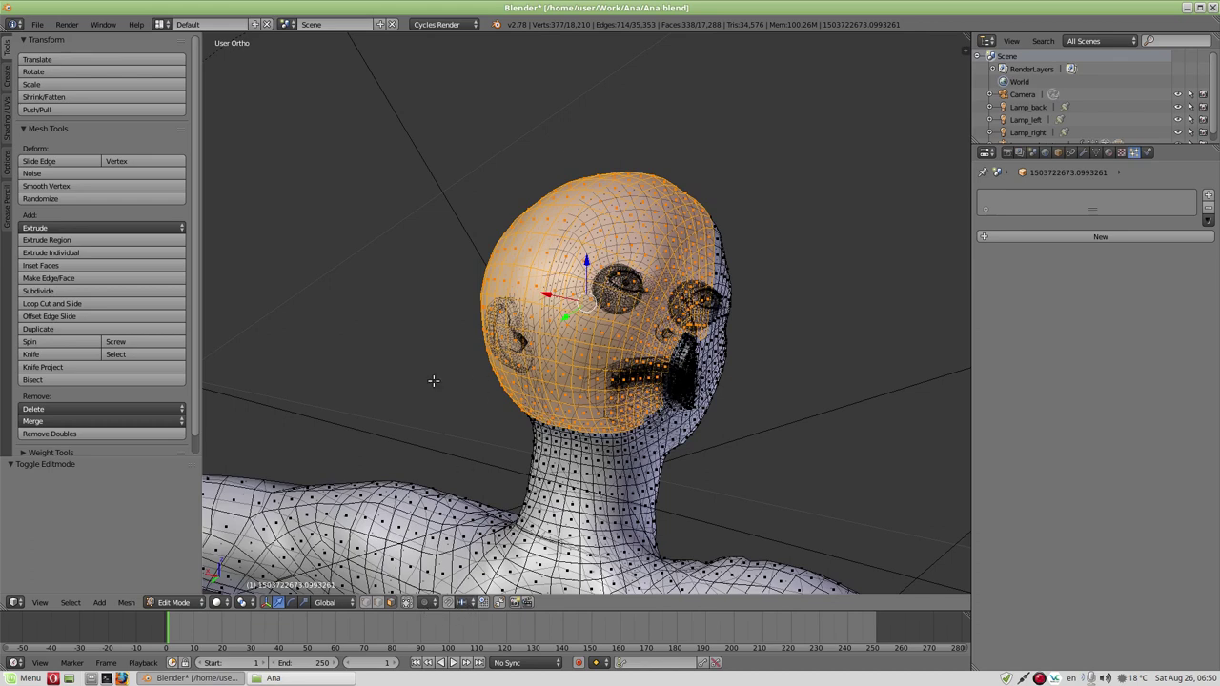
left_click(406, 604)
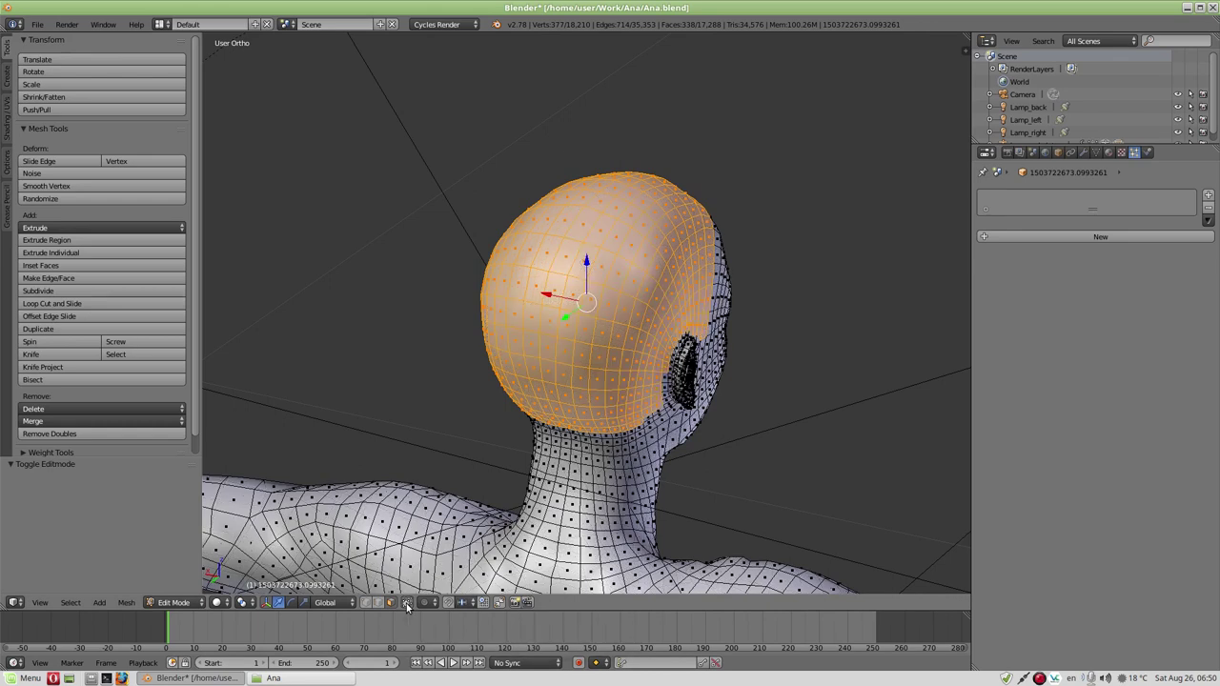
- Orbit around the back, top and side of the head to check the 338-face scalp cap
mouse_move(508, 361)
middle_mouse_down()
mouse_move(443, 349)
mouse_move(496, 302)
middle_mouse_up()
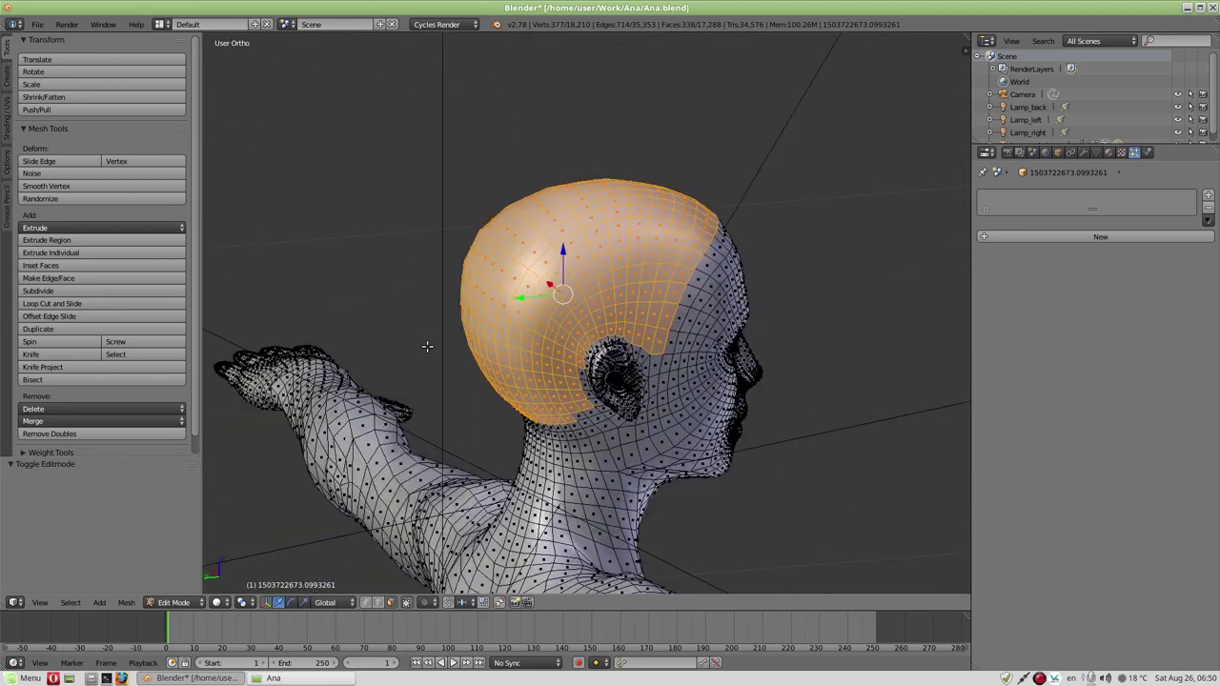
mouse_move(495, 361)
middle_mouse_down()
mouse_move(490, 406)
mouse_move(532, 312)
middle_mouse_up()
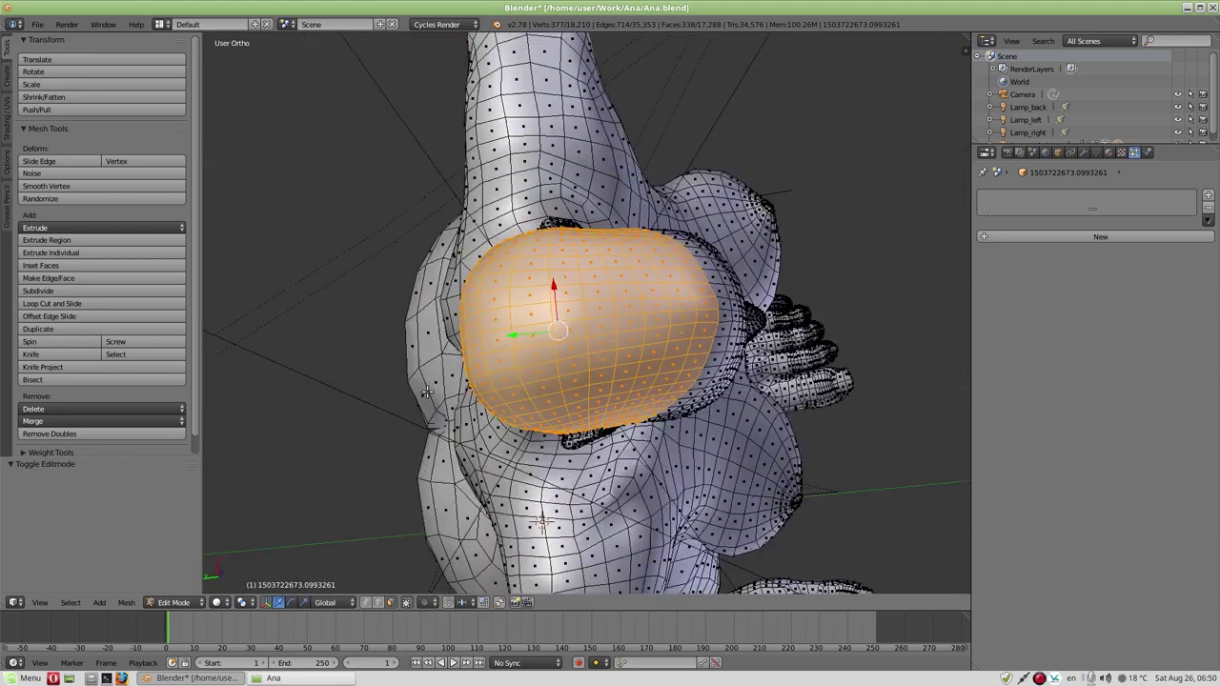
middle_click_drag(688, 336, 700, 315)
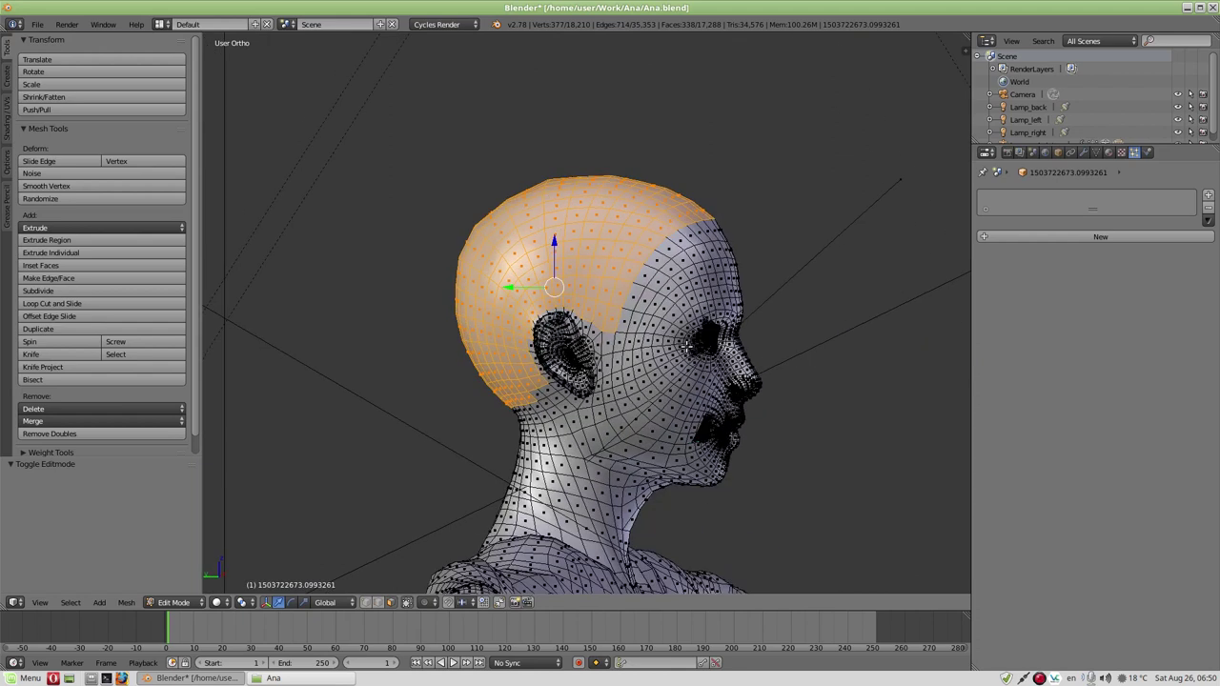
- In Right Ortho view, circle-paint the upper front head faces along the hairline into the selection
key("KP_3")
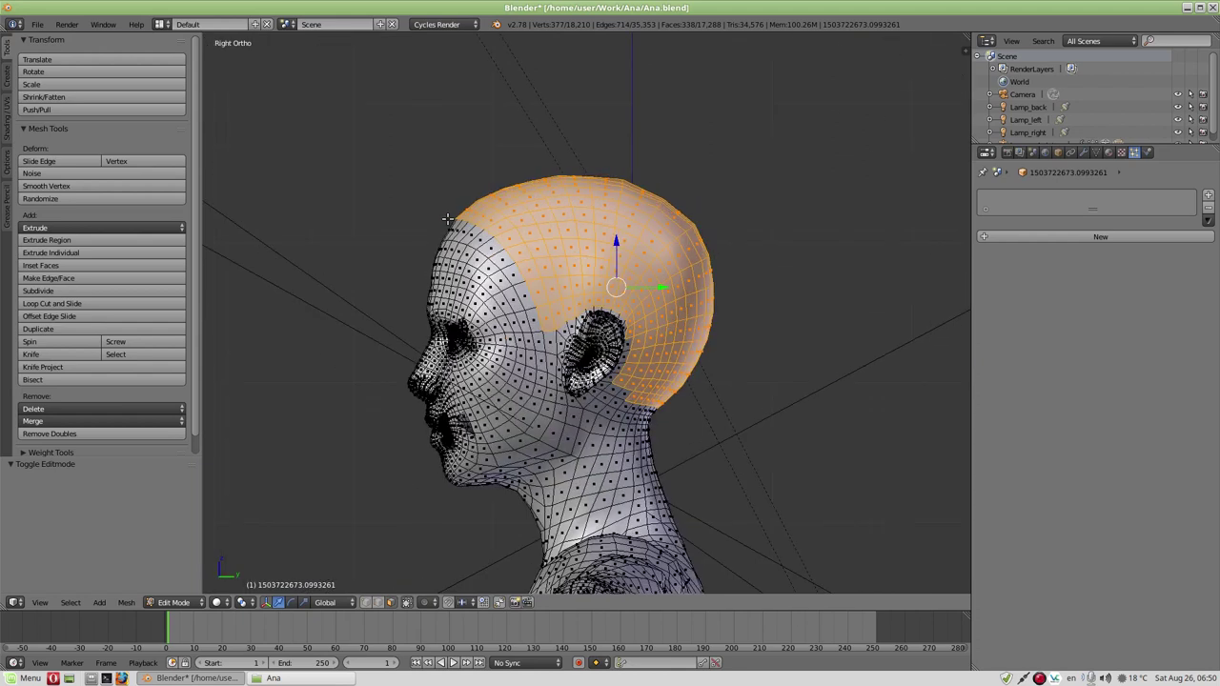
scroll(470, 235, "up", 1)
scroll(470, 235, "up", 2)
scroll(470, 235, "up", 2)
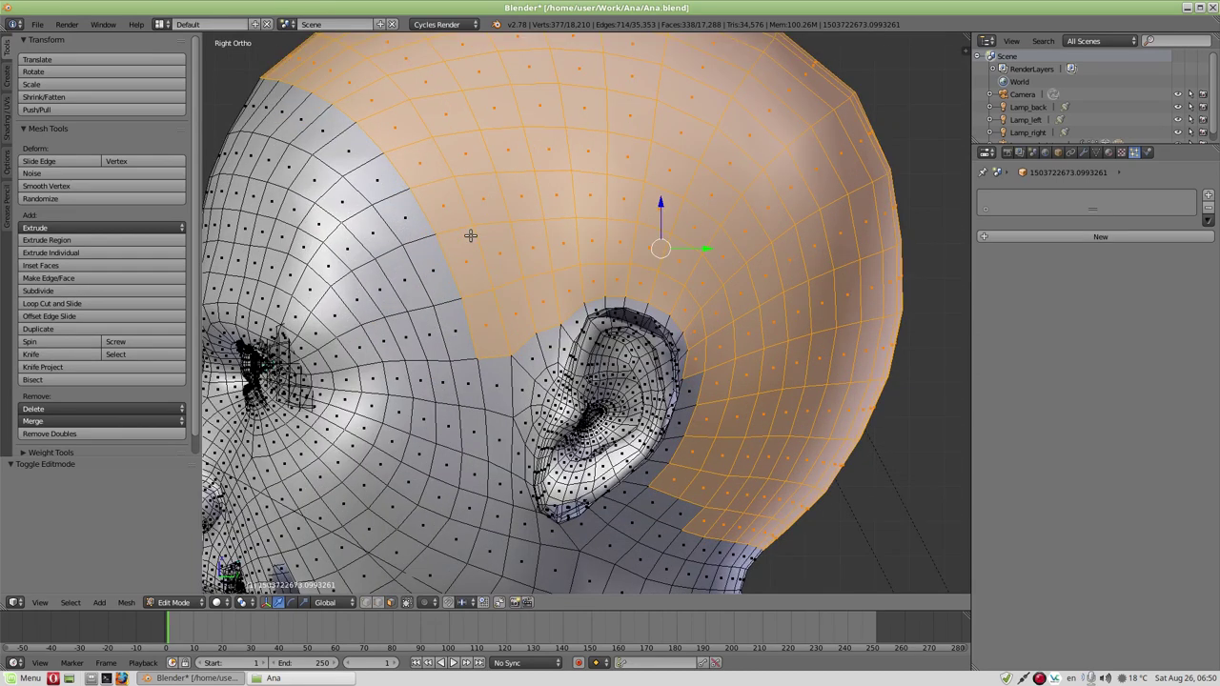
key("KP_8")
key("KP_4")
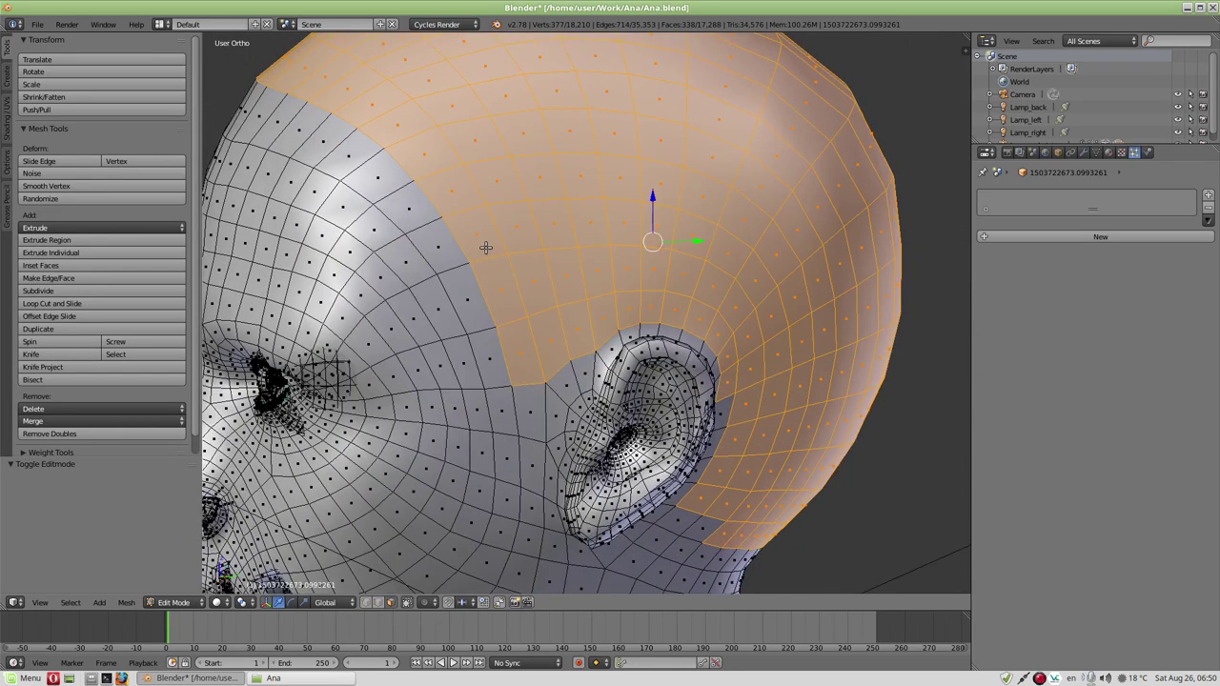
key("KP_3")
mouse_move(494, 193)
middle_mouse_down("shift")
mouse_move(569, 250)
mouse_move(539, 315)
middle_mouse_up("shift")
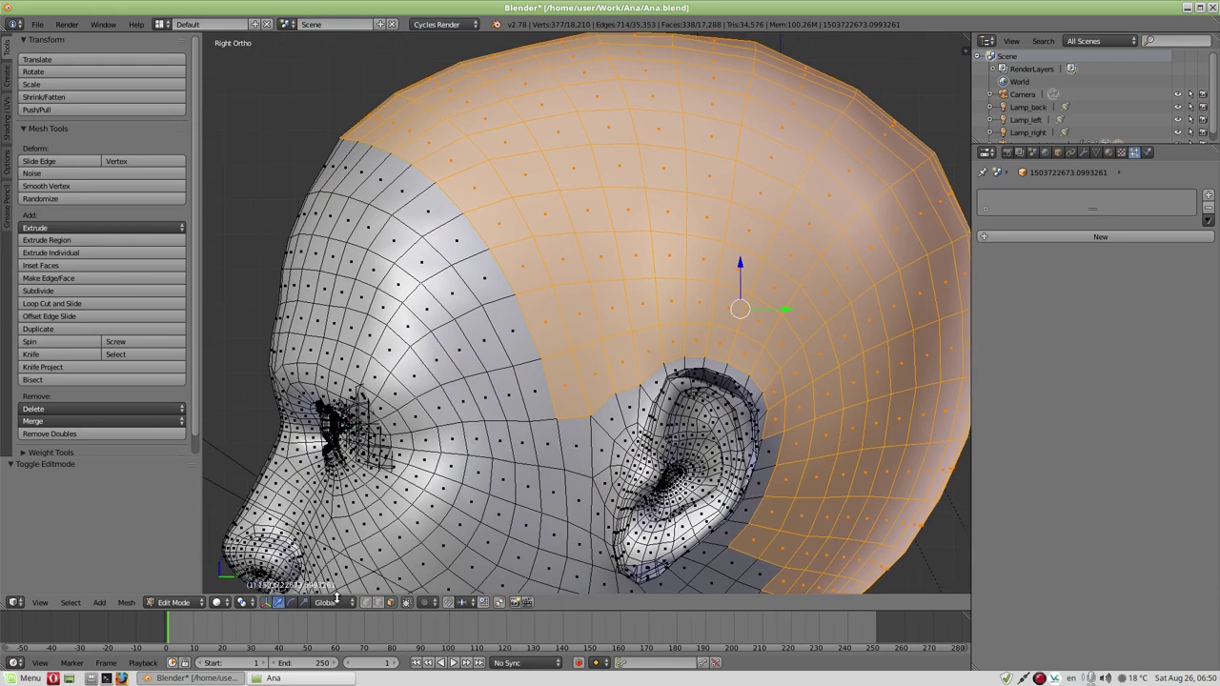
key("c")
mouse_move(332, 135)
left_mouse_down()
mouse_move(437, 174)
mouse_move(499, 245)
mouse_move(544, 362)
left_mouse_up()
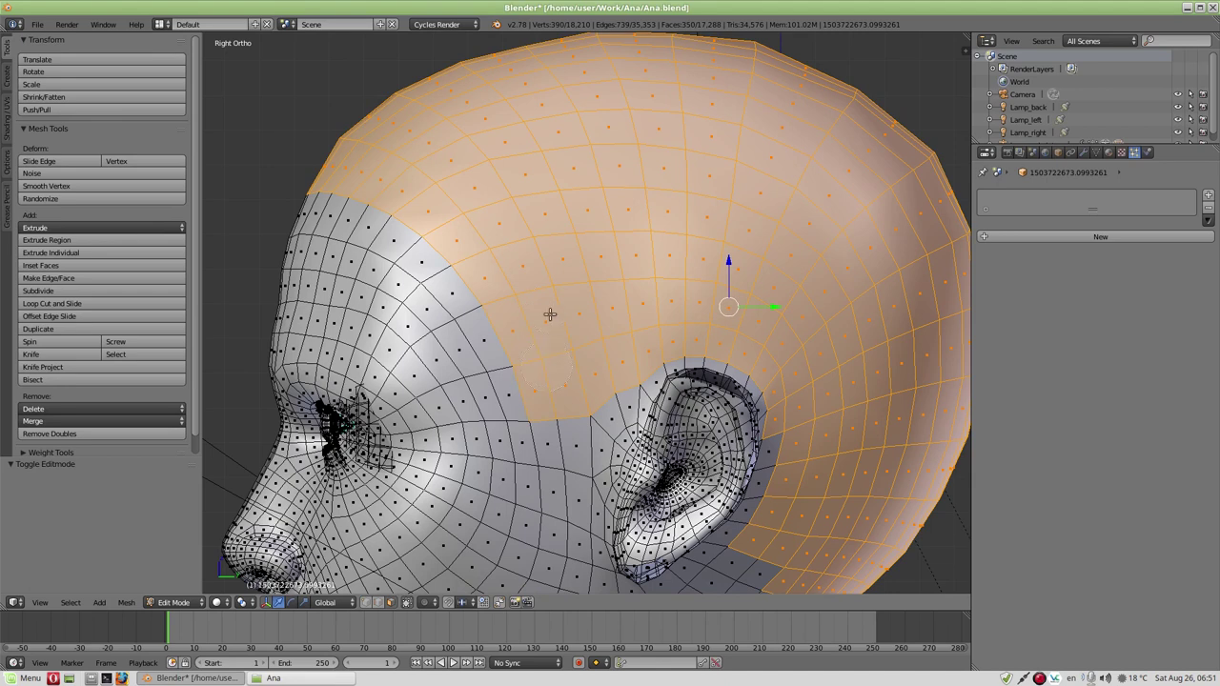
- Add the remaining temple faces to fill gaps, reaching 400 vertices and 360 faces
scroll(510, 287, "down", 3)
scroll(510, 287, "down", 3)
mouse_move(524, 320)
middle_mouse_down()
mouse_move(575, 347)
mouse_move(573, 550)
middle_mouse_up()
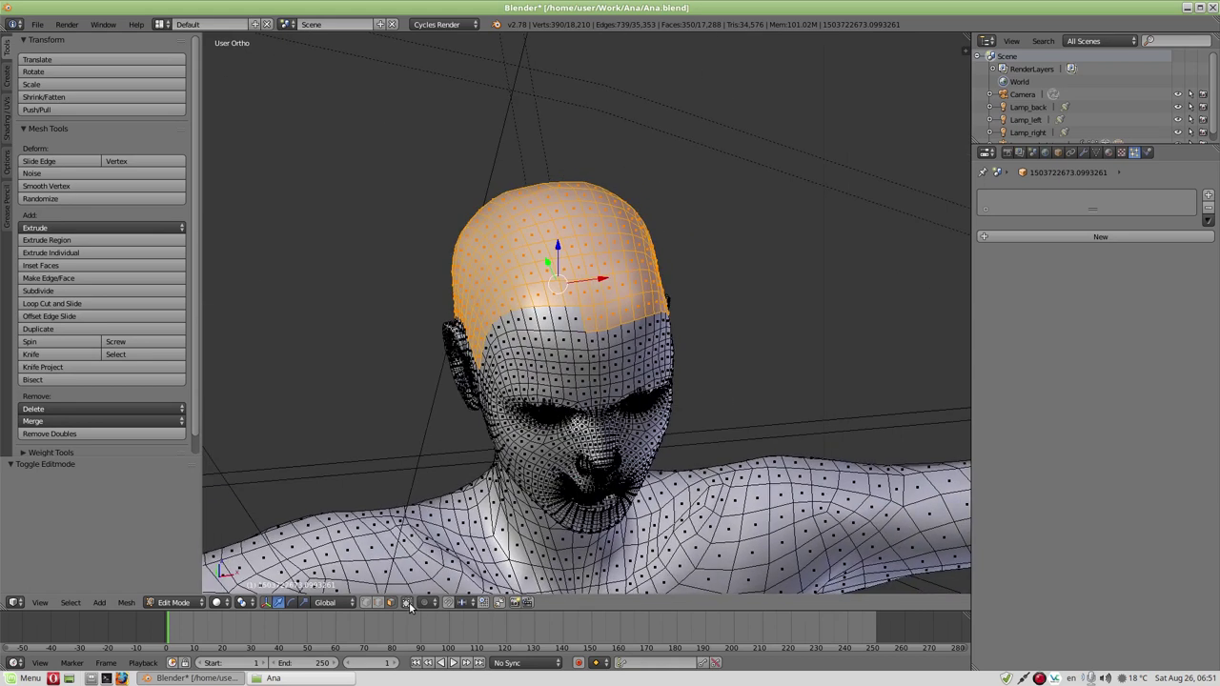
middle_click_drag(560, 373, 597, 303)
scroll(624, 288, "up", 3)
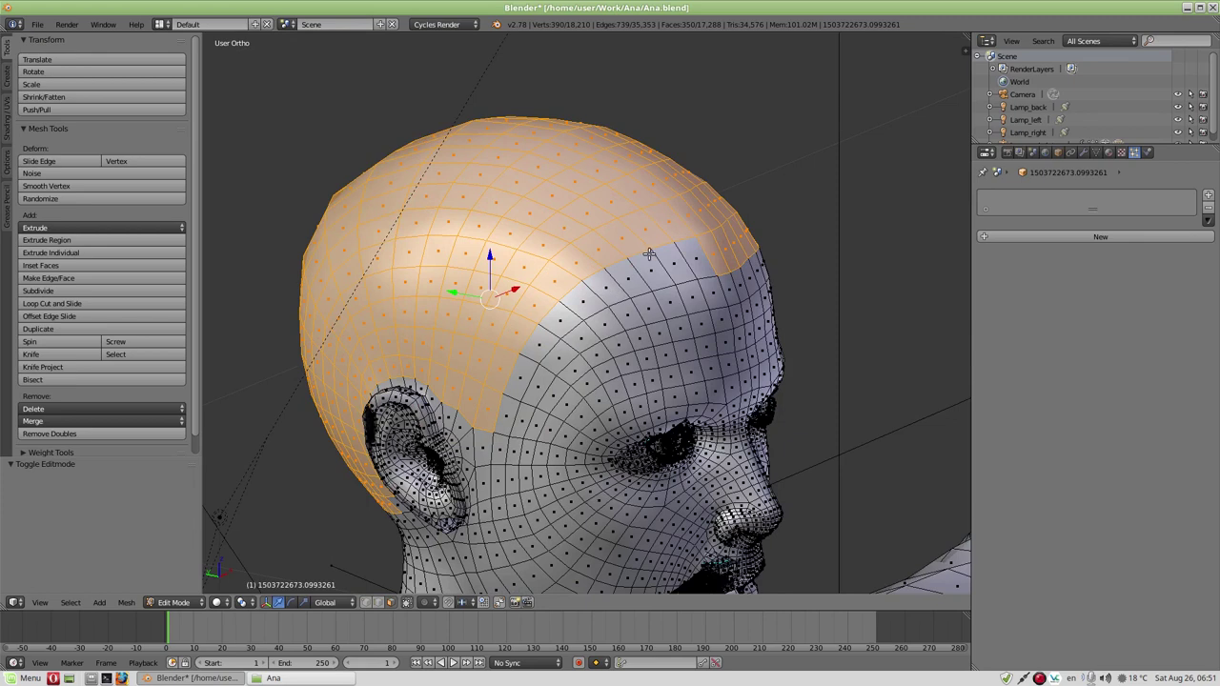
left_click(686, 248, "ctrl")
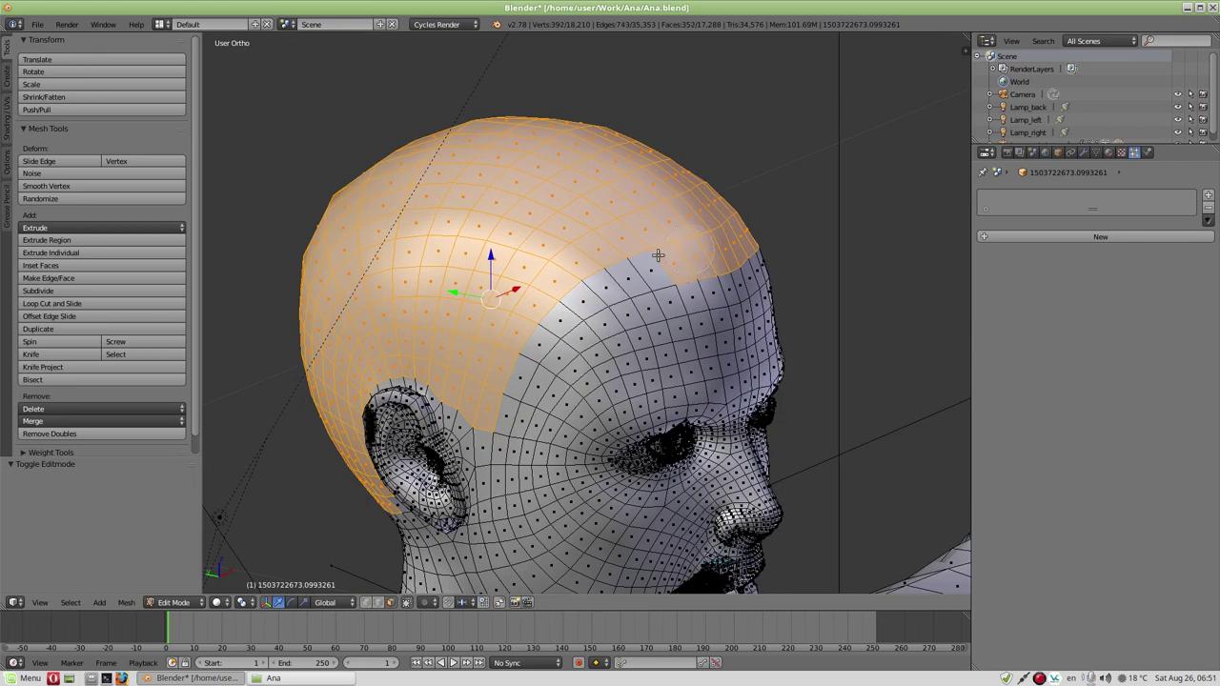
left_click(534, 286, "shift")
left_click(506, 349, "ctrl")
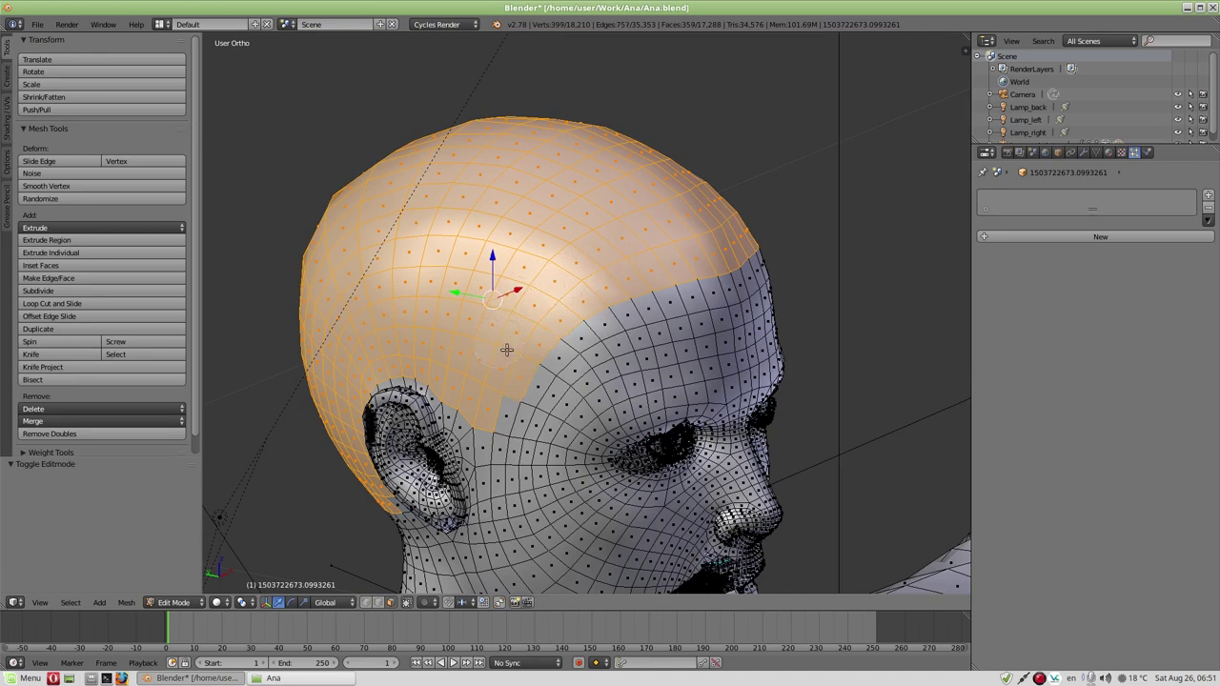
left_click(491, 385, "shift")
mouse_move(537, 312)
middle_mouse_down()
mouse_move(477, 285)
mouse_move(401, 290)
middle_mouse_up()
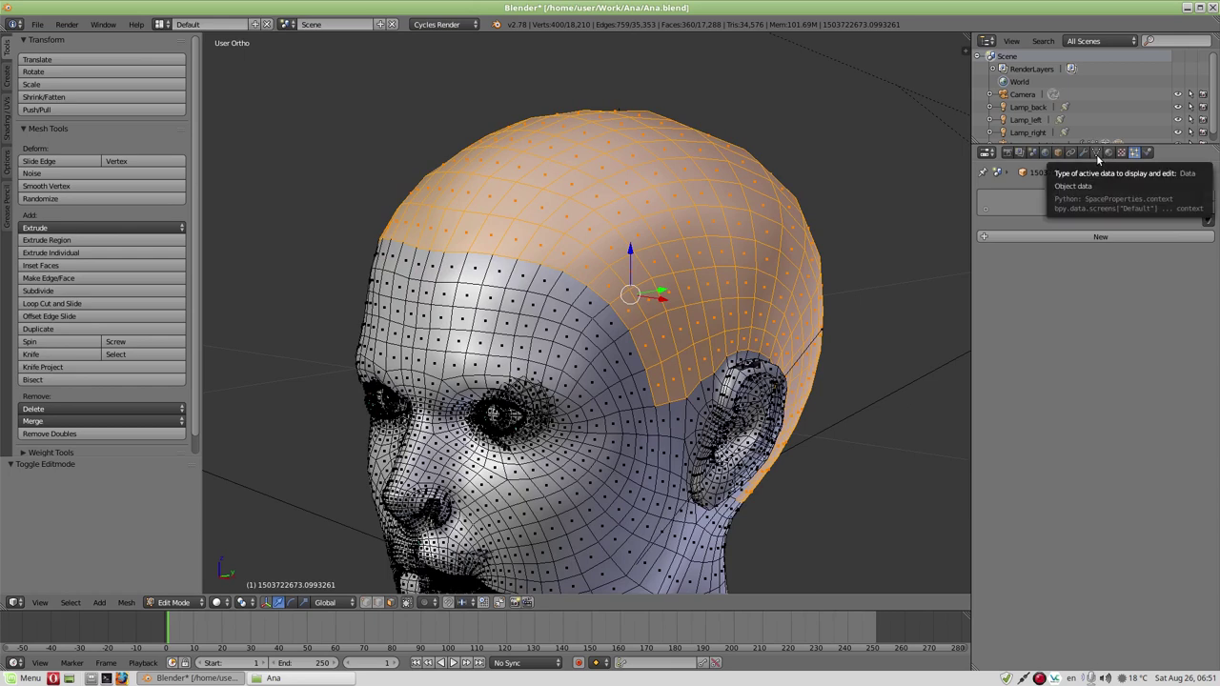
- Add a vertex group named Group, assign the 400 scalp vertices, and verify with Deselect/Select
left_click(1096, 152)
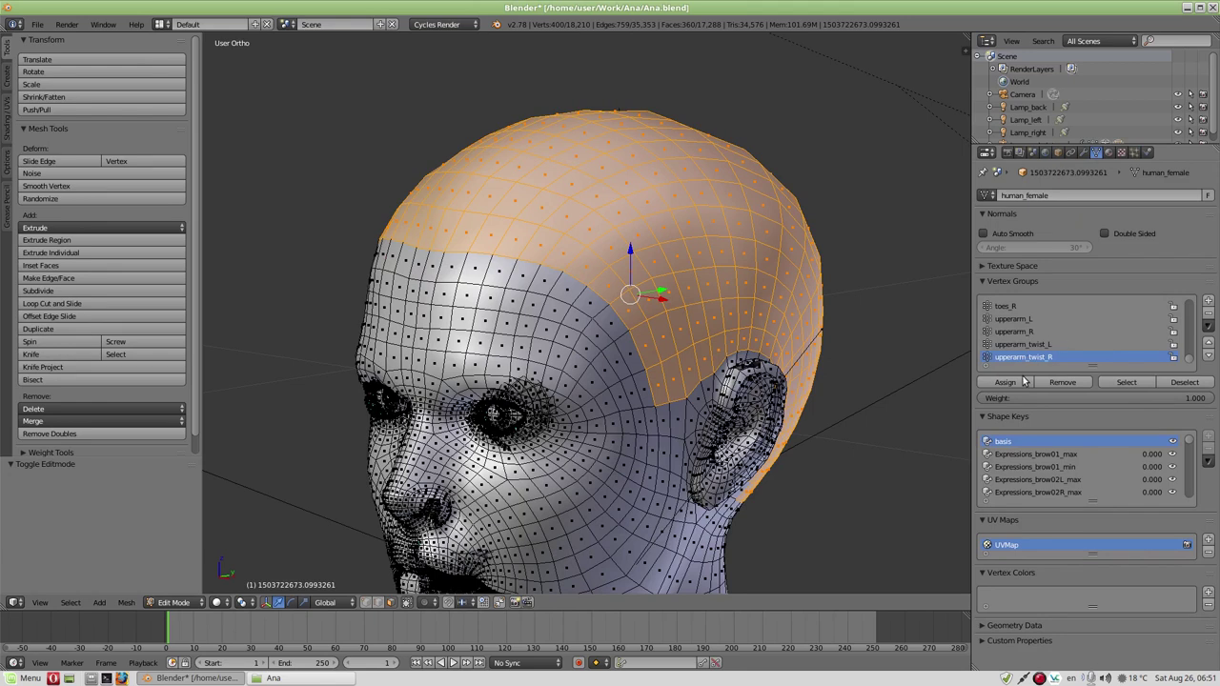
left_click(1205, 301)
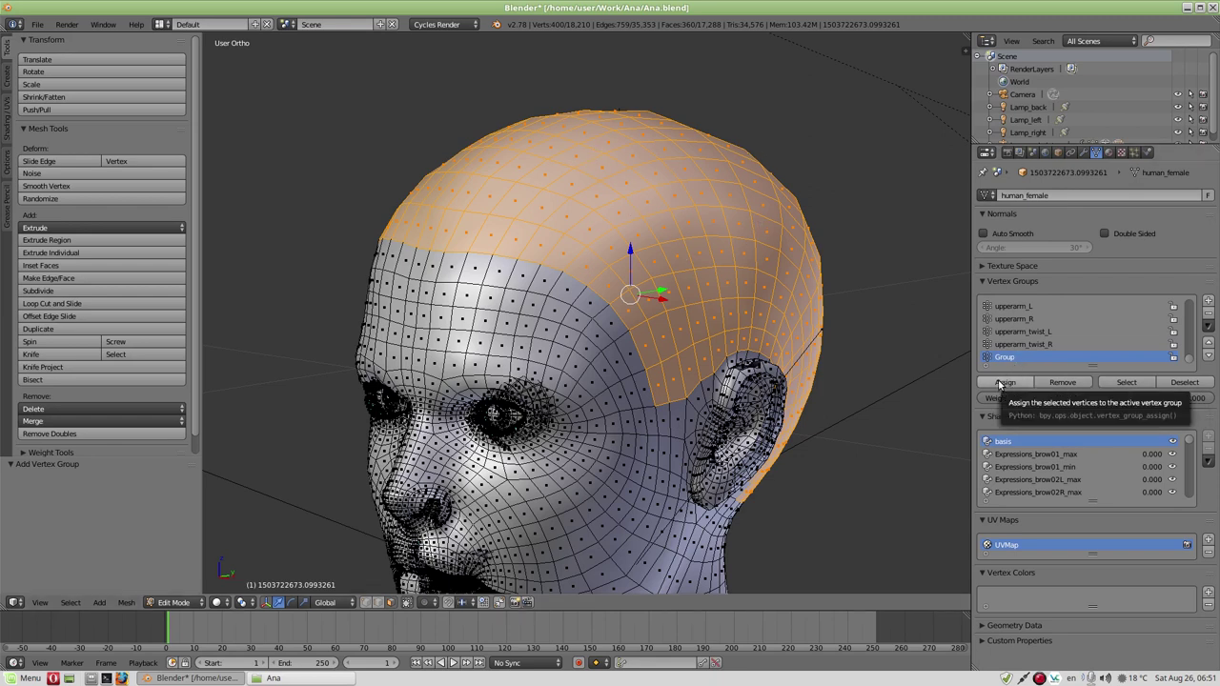
left_click(1000, 383)
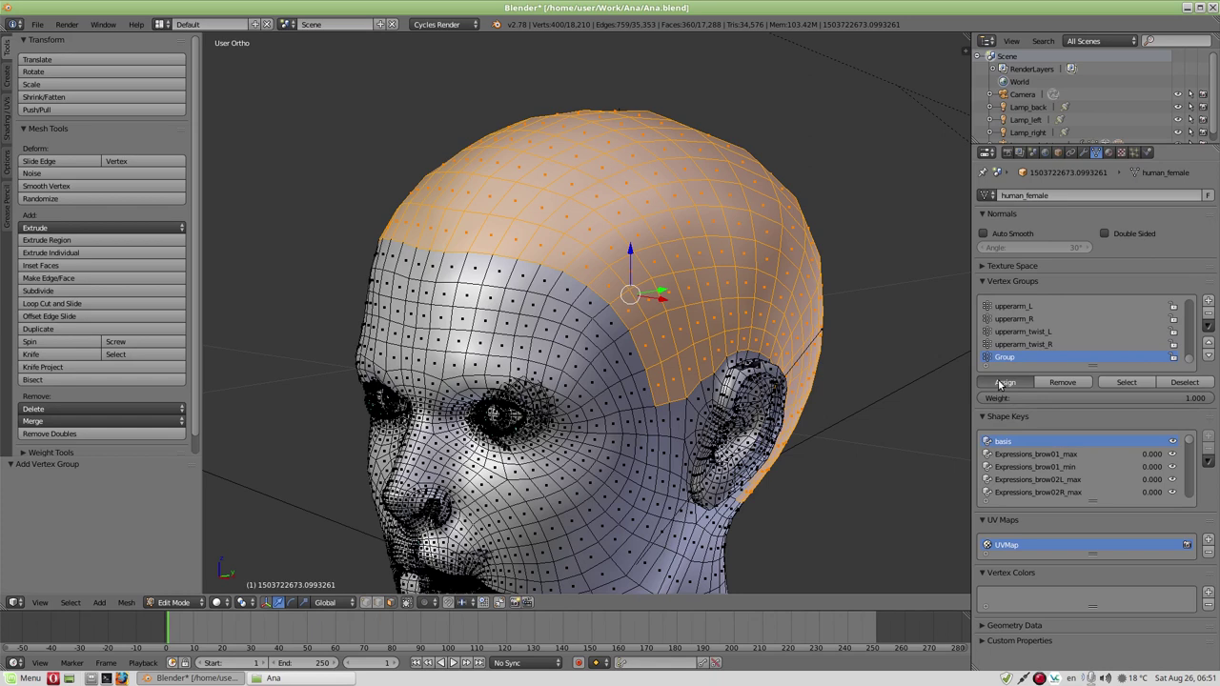
left_click(1194, 383)
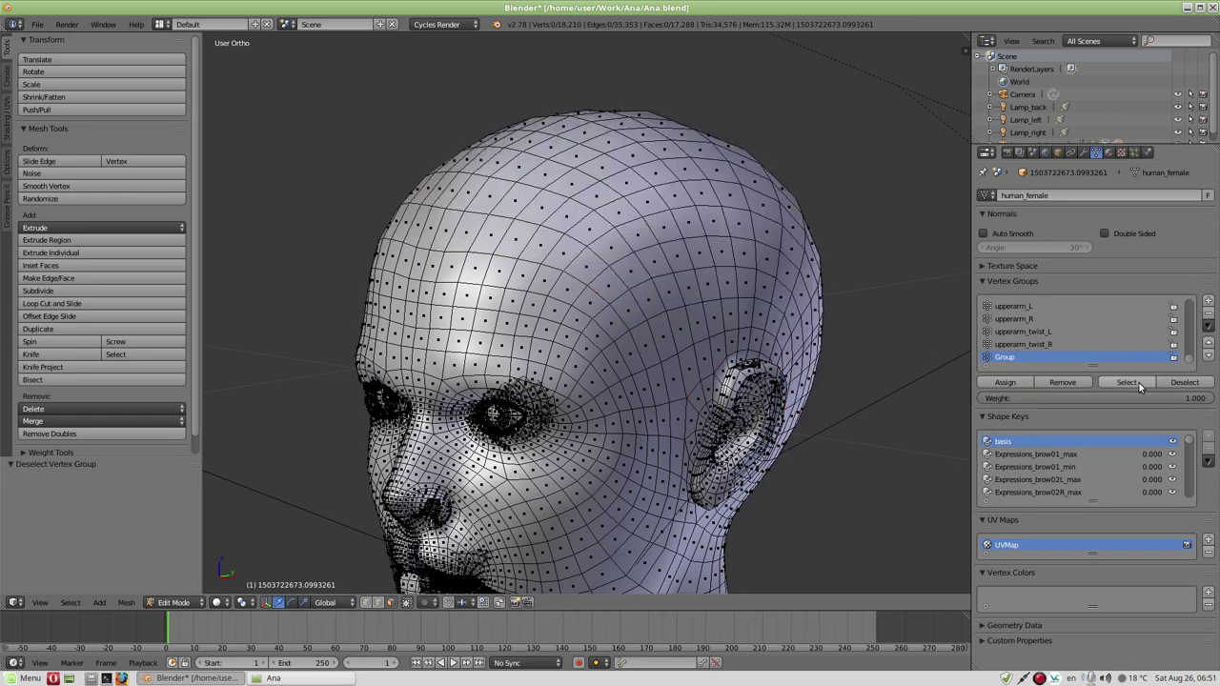
left_click(1138, 386)
mouse_move(836, 340)
middle_mouse_down()
mouse_move(701, 350)
mouse_move(879, 295)
middle_mouse_up()
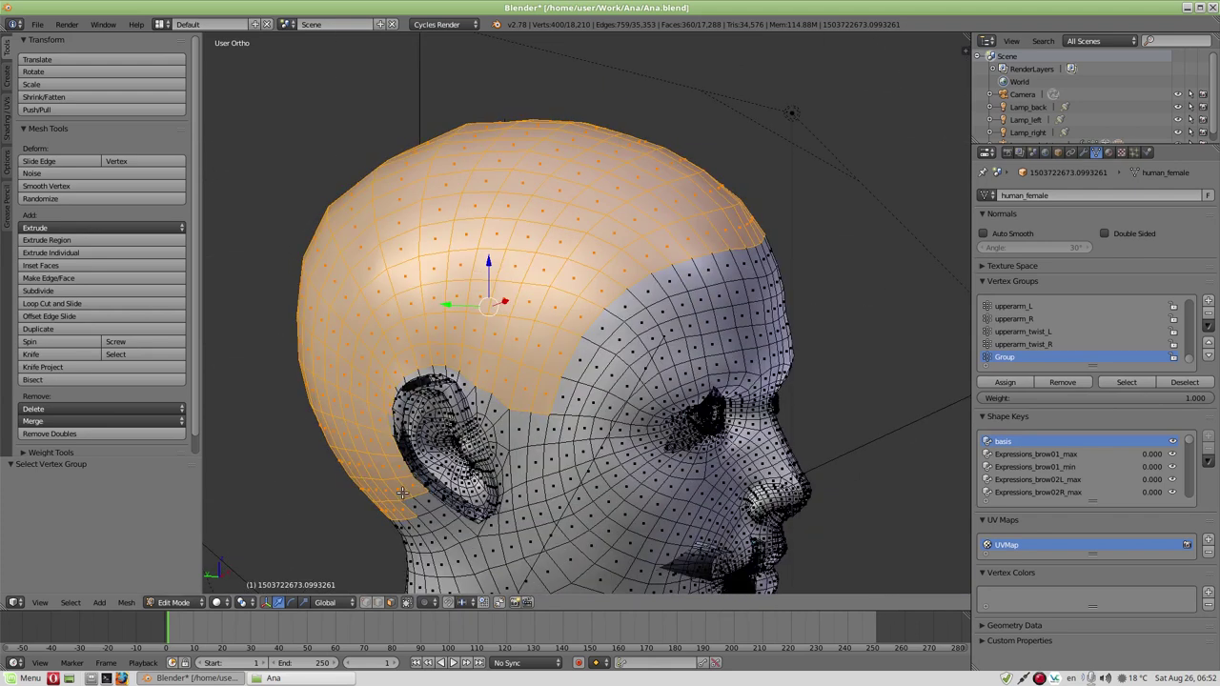
left_click(191, 604)
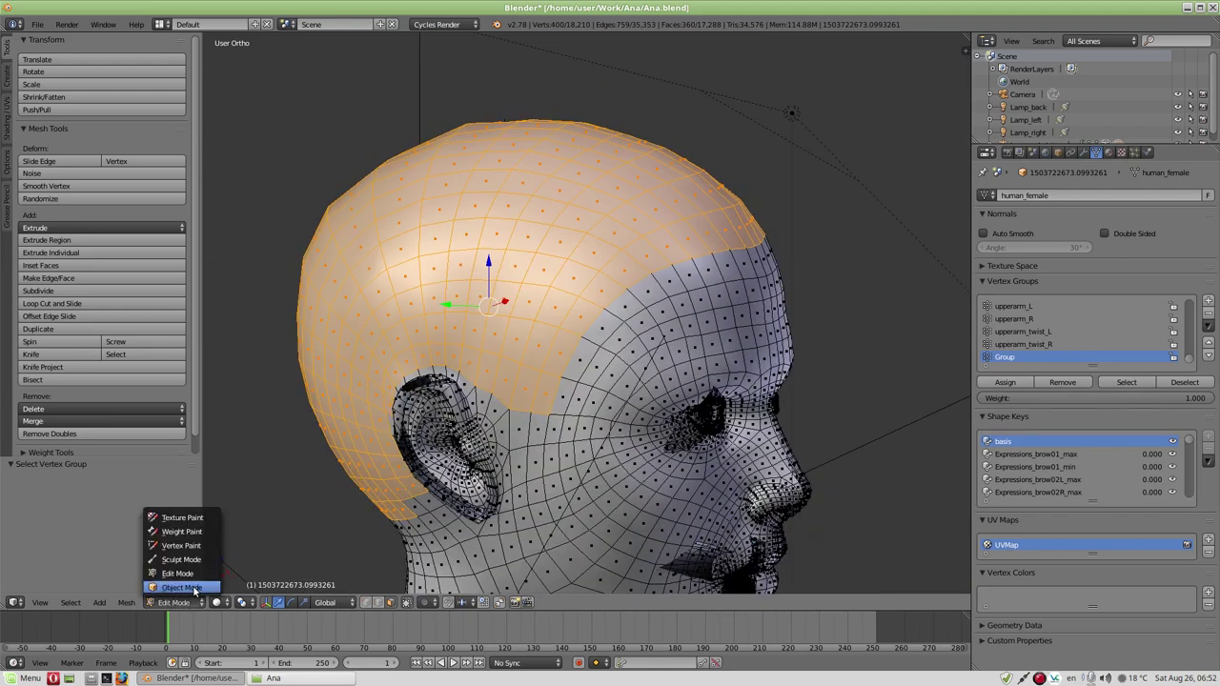
- Return to Object Mode and rename the scalp vertex group to Skalp
left_click(181, 587)
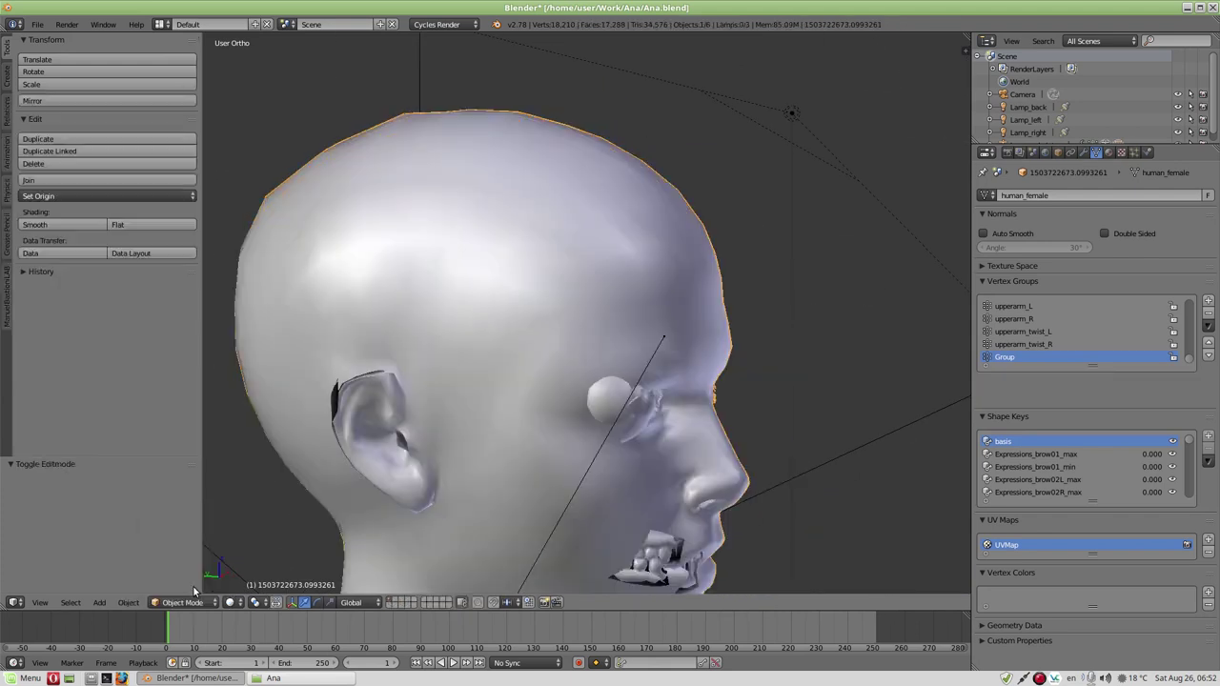
double_click(1016, 360)
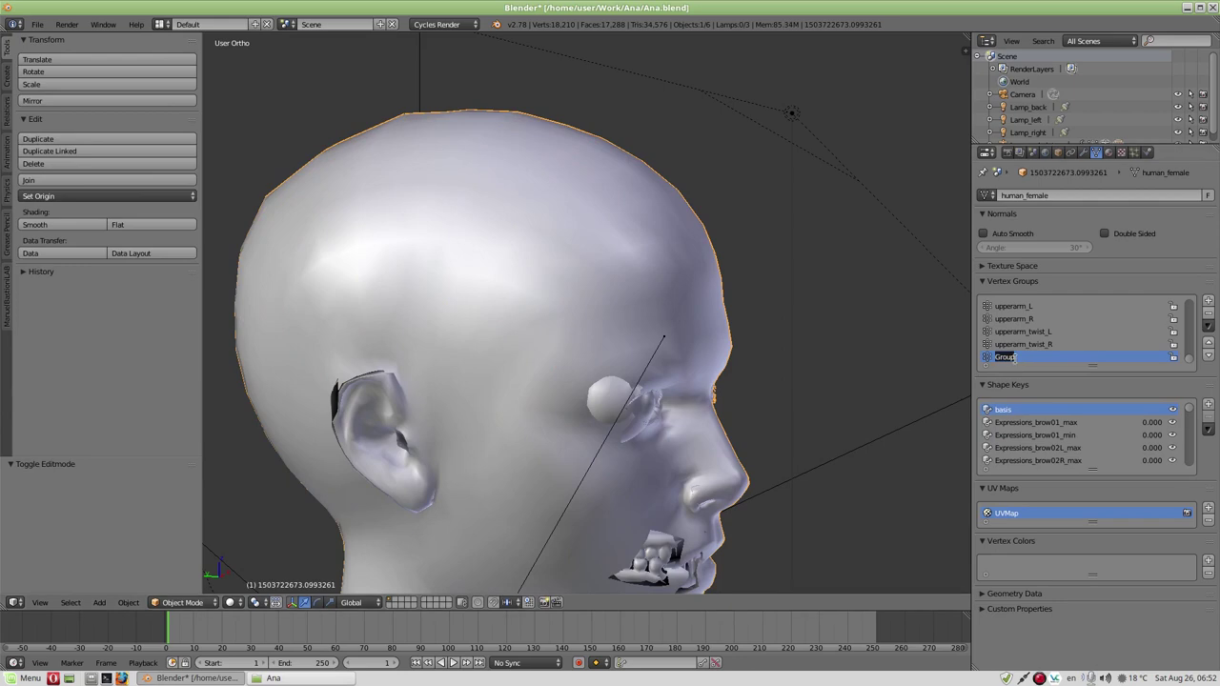
type("s")
left_click(1016, 345)
left_click(1010, 357)
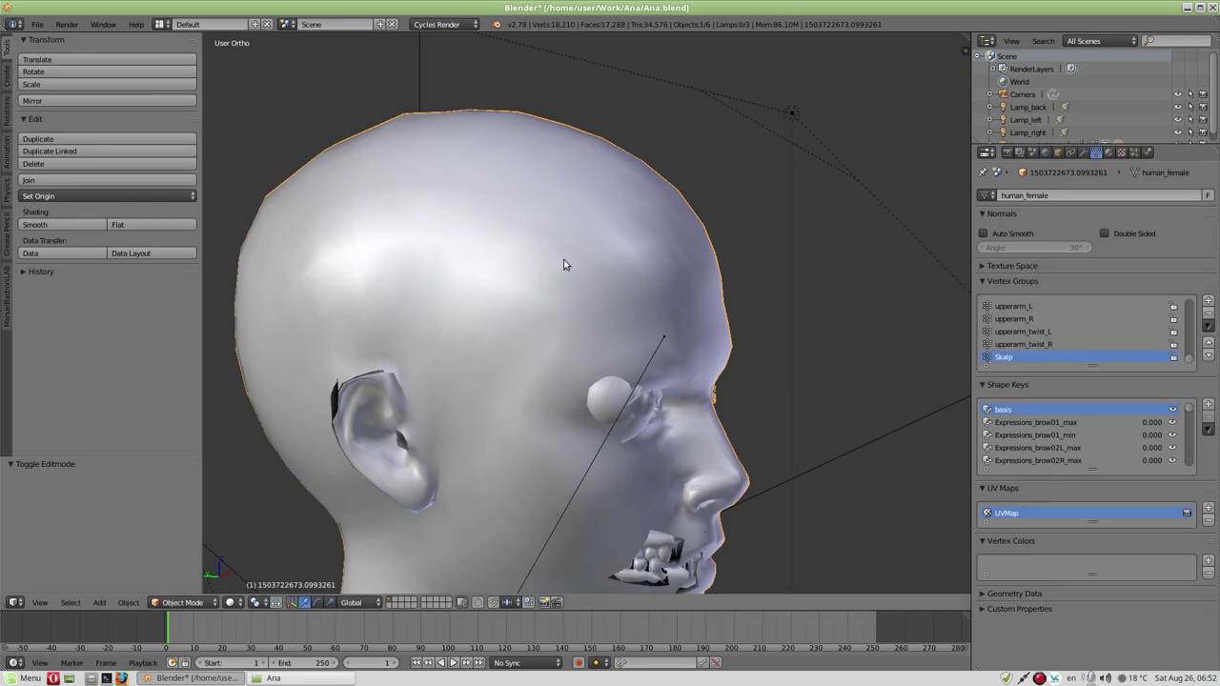
- Orbit to a three-quarter view of the face and show the body's empty Particles settings
middle_click_drag(579, 330, 577, 332)
scroll(576, 332, "down", 5)
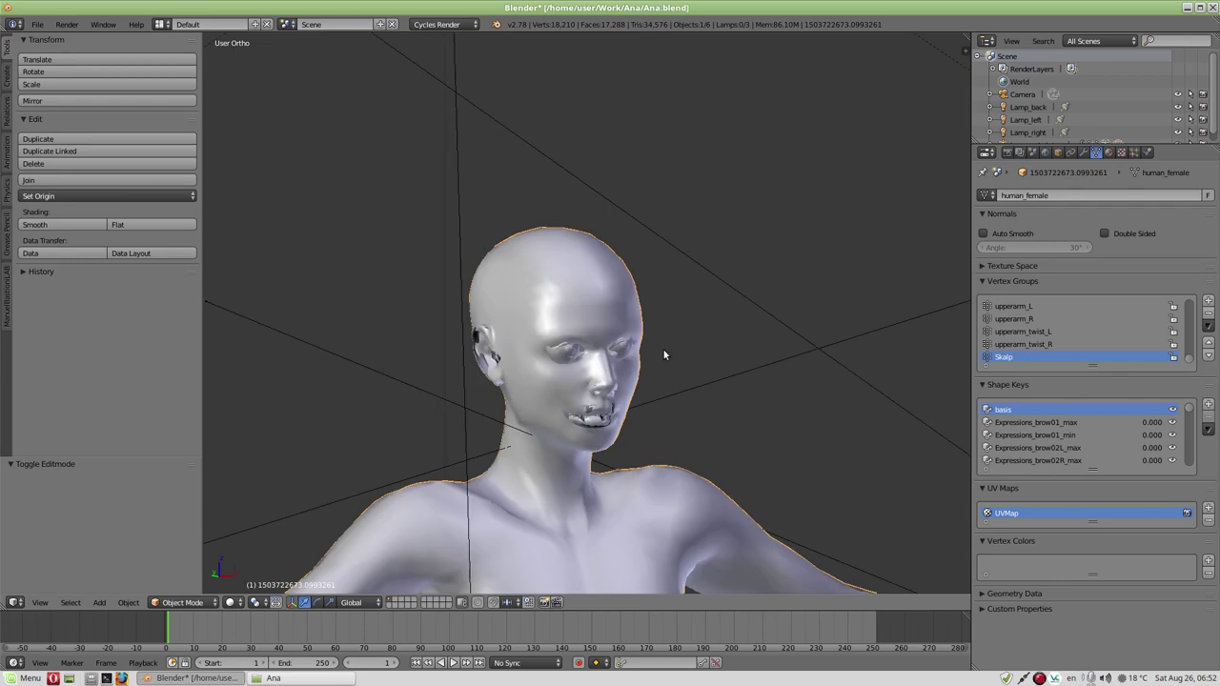
middle_click_drag(664, 351, 703, 315)
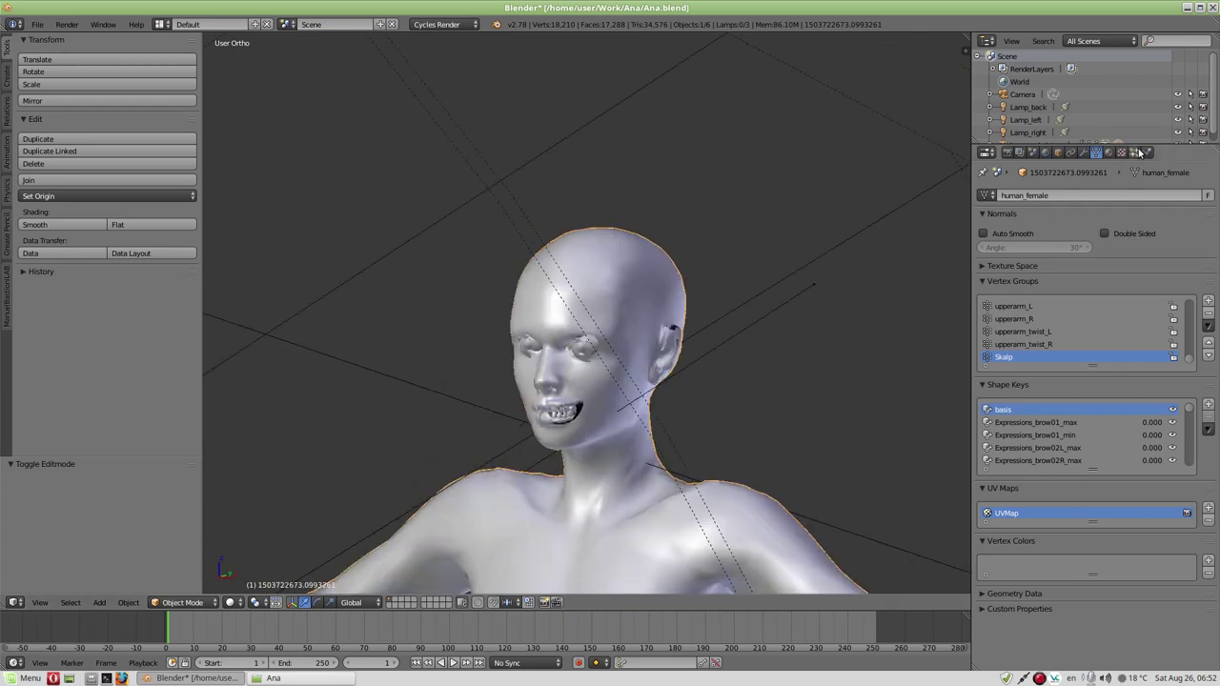
left_click(1136, 153)
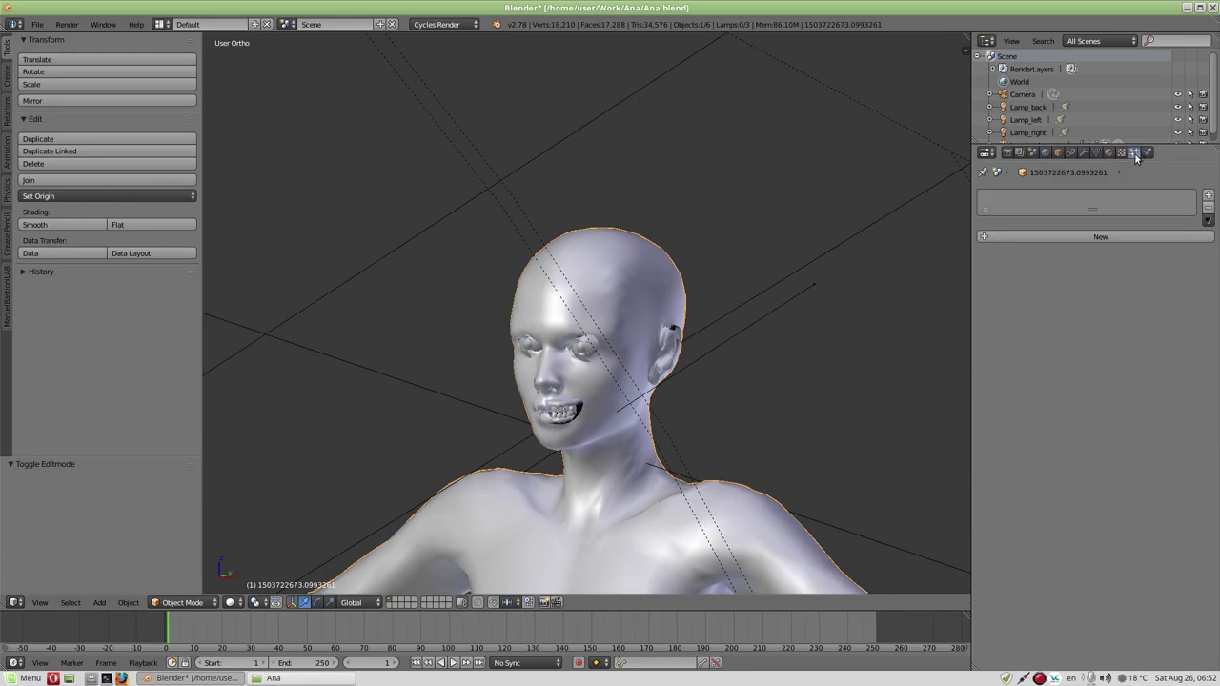
- Add a new particle system and rename both the system and its settings to Kosa
left_click(1104, 236)
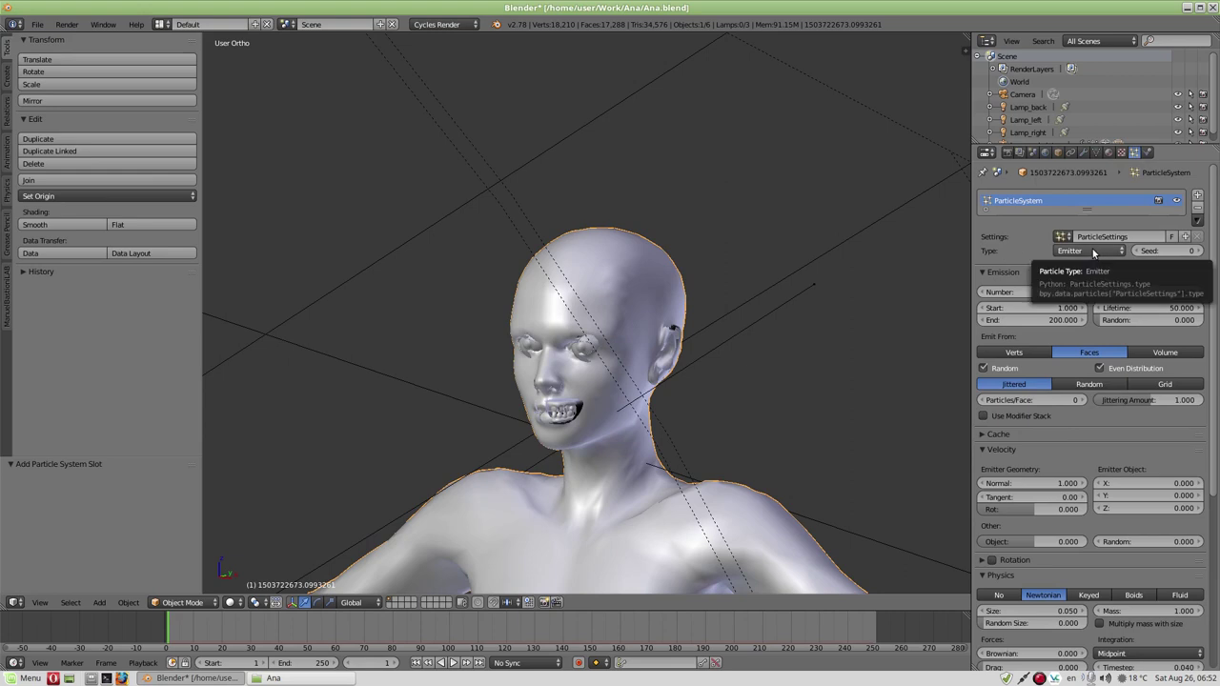
left_click(1134, 236)
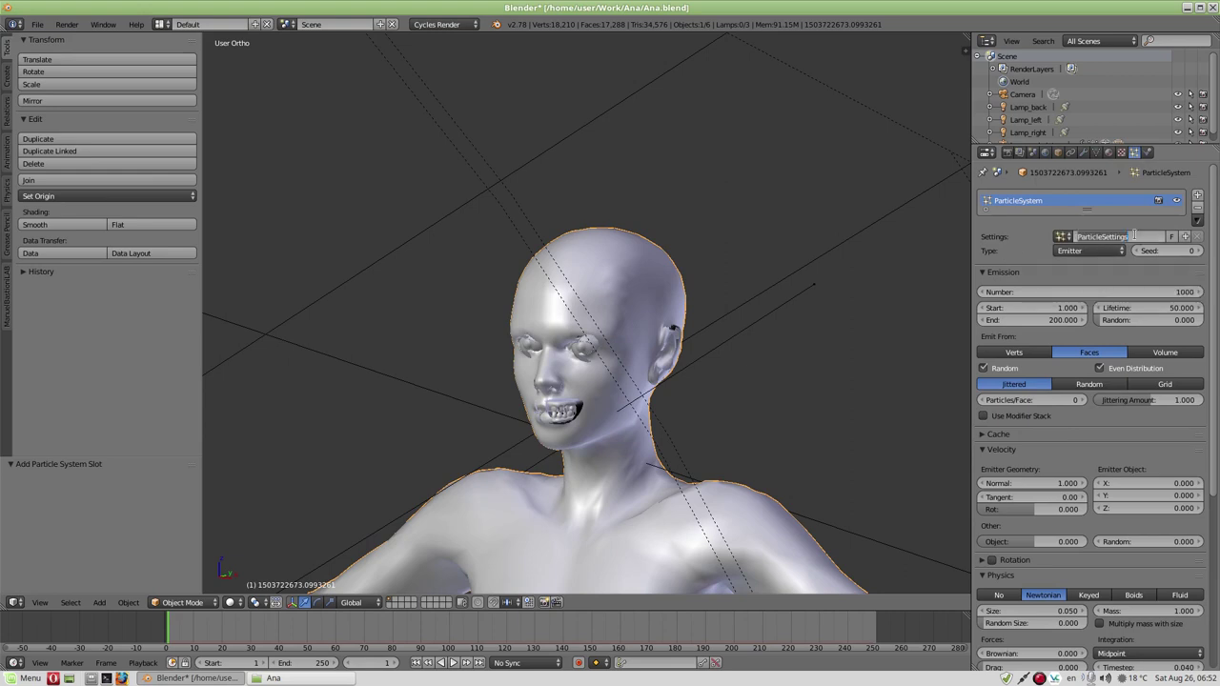
type("Kosa")
key("Return")
double_click(1038, 202)
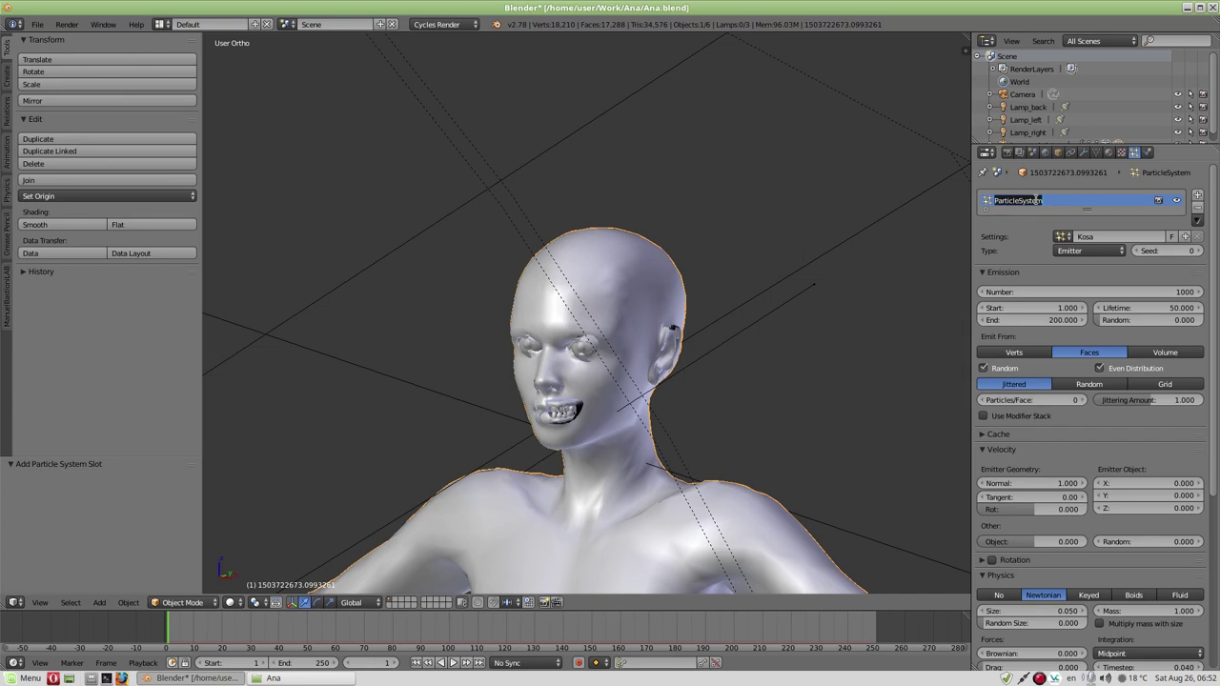
type("Kosa")
key("Return")
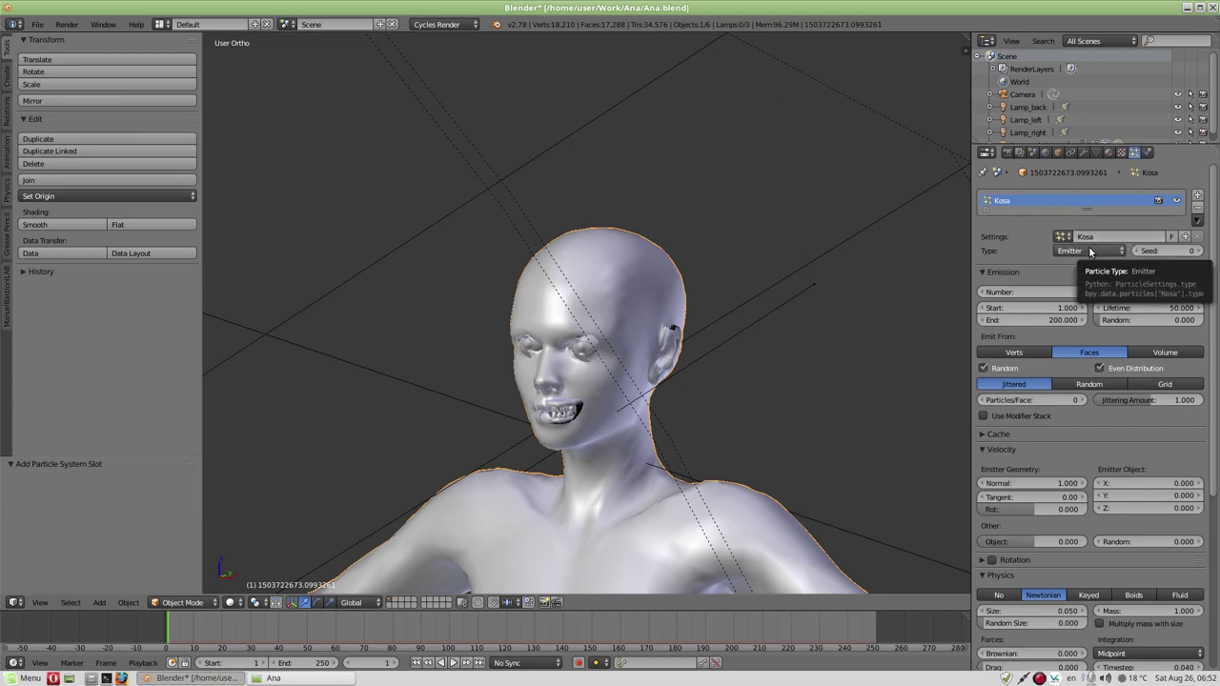
- Change Kosa's particle type from Emitter to Hair and zoom out to see 1000 strands
left_click(1090, 252)
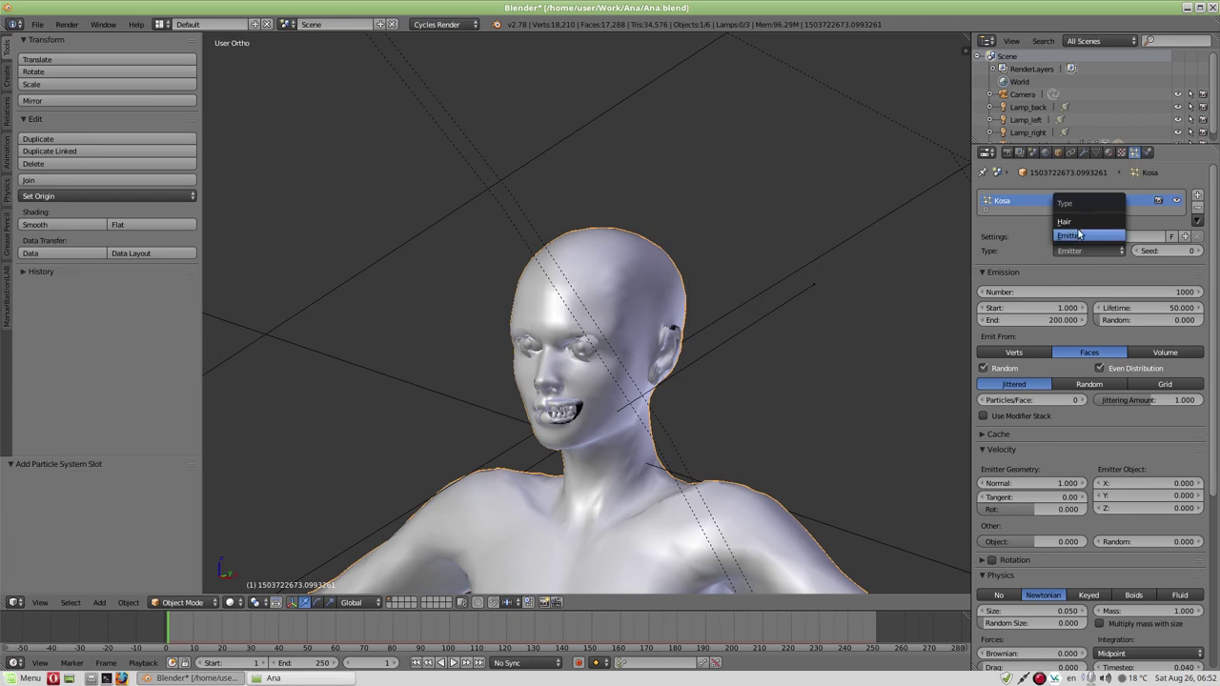
left_click(1075, 222)
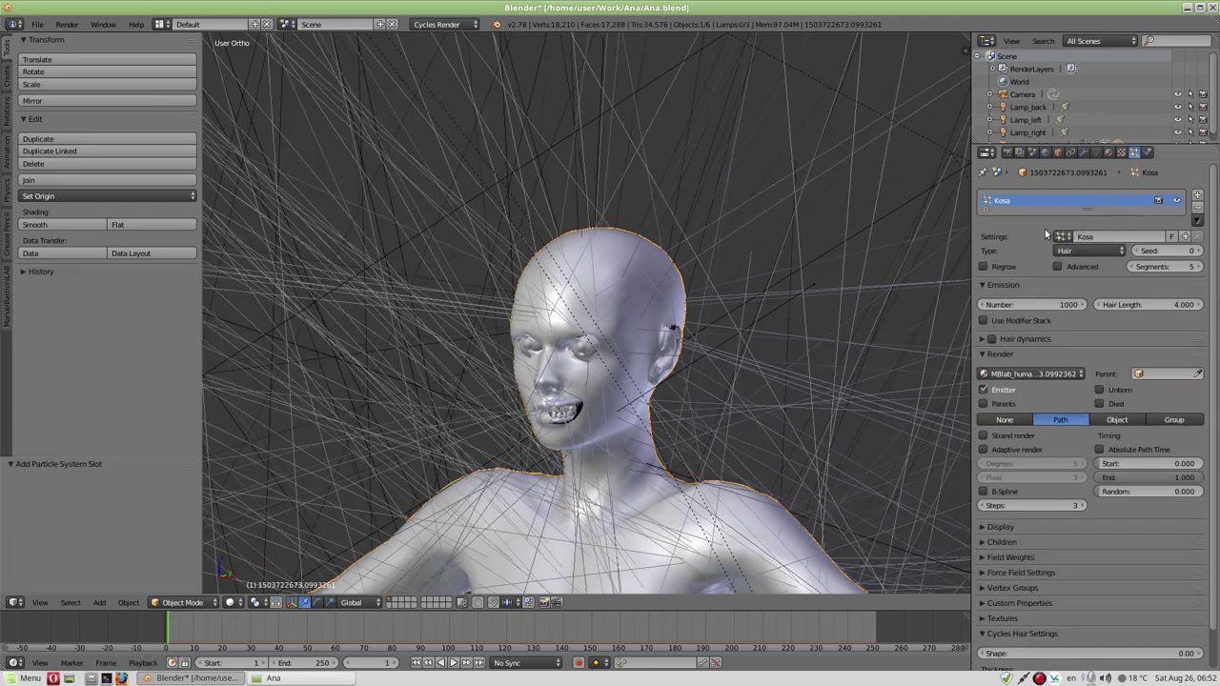
scroll(698, 313, "down", 5)
scroll(699, 313, "down", 3)
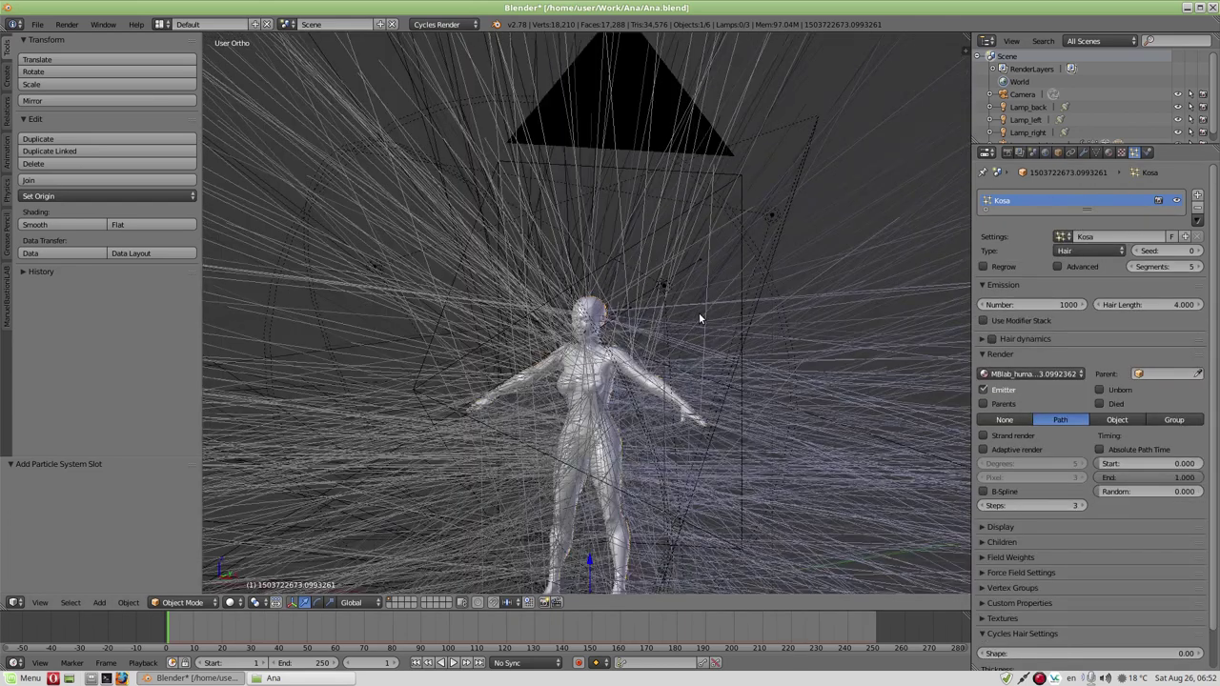
scroll(699, 312, "down", 2)
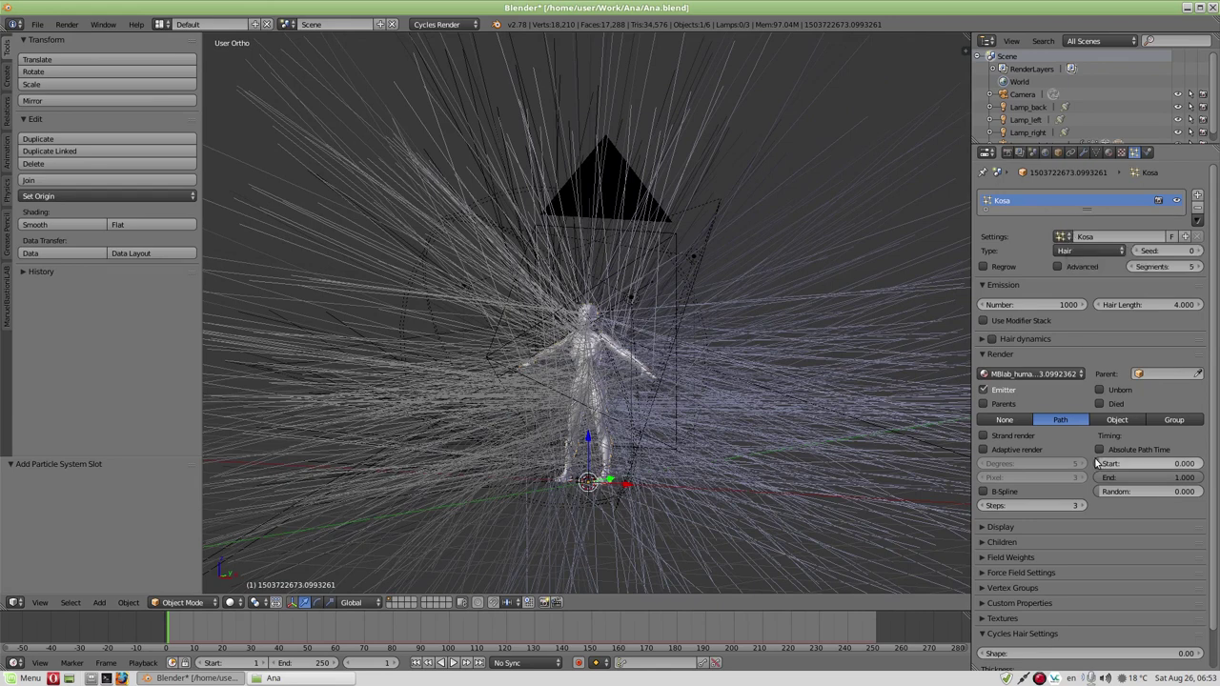
scroll(1096, 461, "down", 2)
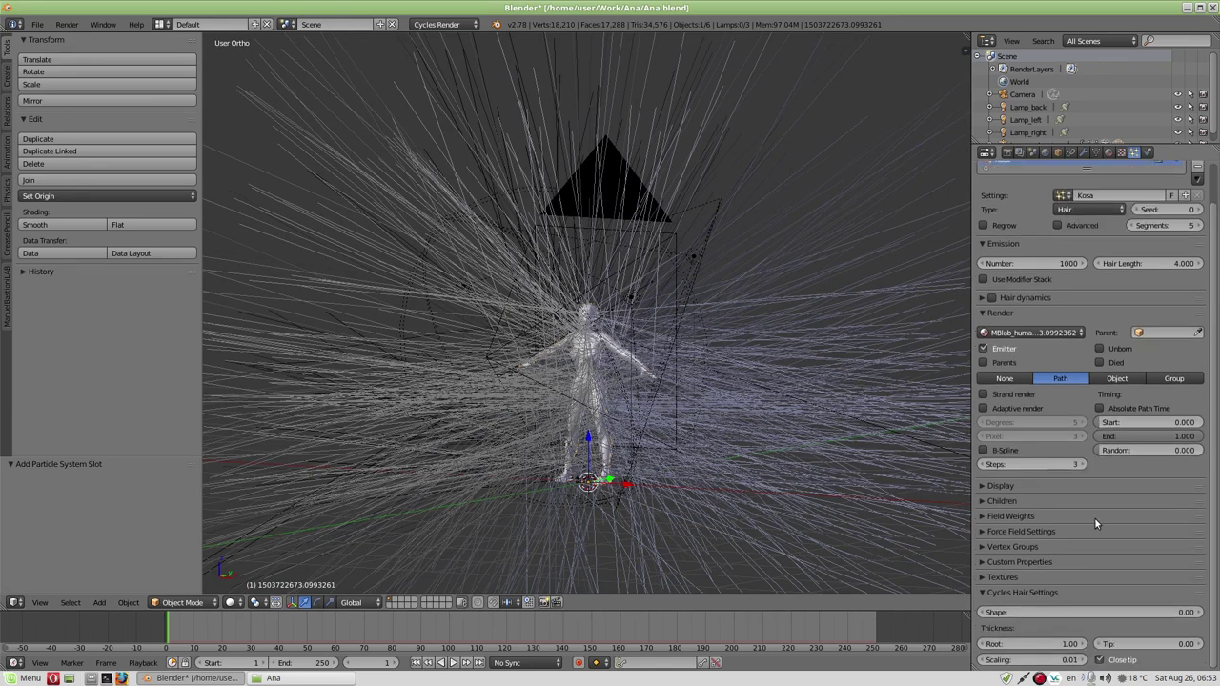
- Set the Kosa hair Density vertex group to Skalp
left_click(983, 548)
scroll(1077, 491, "down", 5)
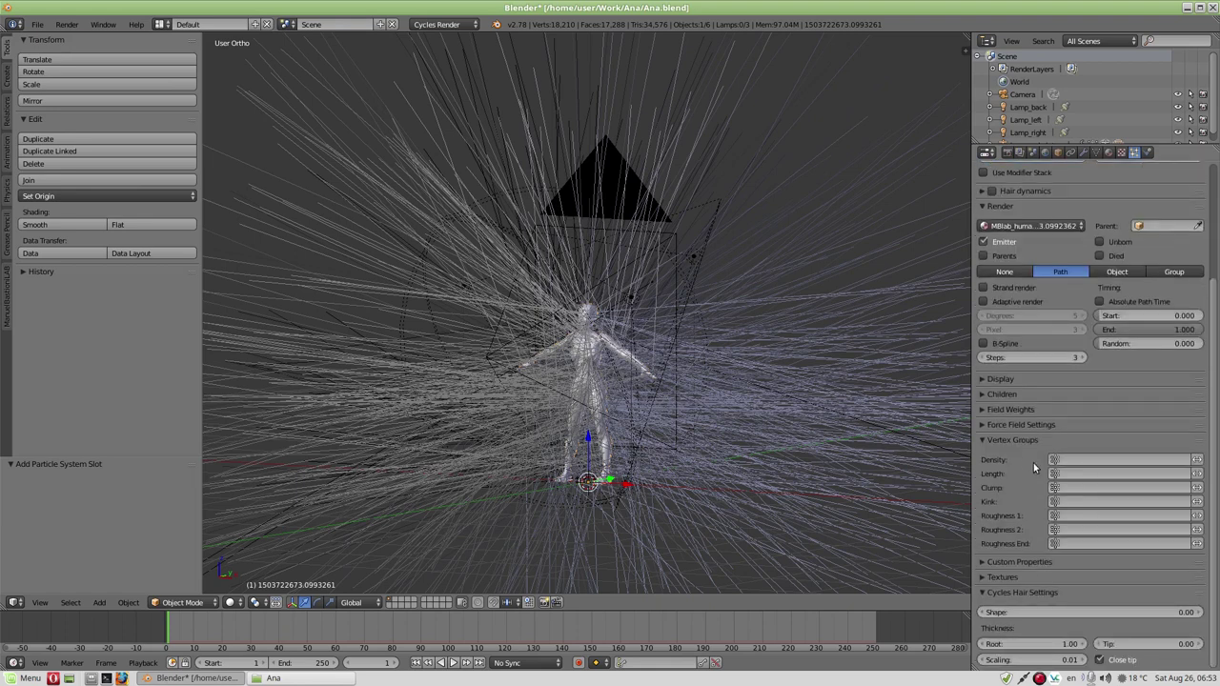
left_click(1077, 460)
scroll(1076, 529, "down", 5)
scroll(1076, 529, "down", 7)
scroll(1077, 529, "down", 4)
scroll(1078, 531, "down", 6)
scroll(1078, 531, "down", 4)
scroll(1082, 539, "down", 5)
scroll(1087, 548, "down", 3)
scroll(1096, 563, "down", 4)
scroll(1096, 562, "down", 3)
scroll(1091, 552, "down", 3)
scroll(1086, 538, "down", 3)
scroll(1079, 522, "down", 3)
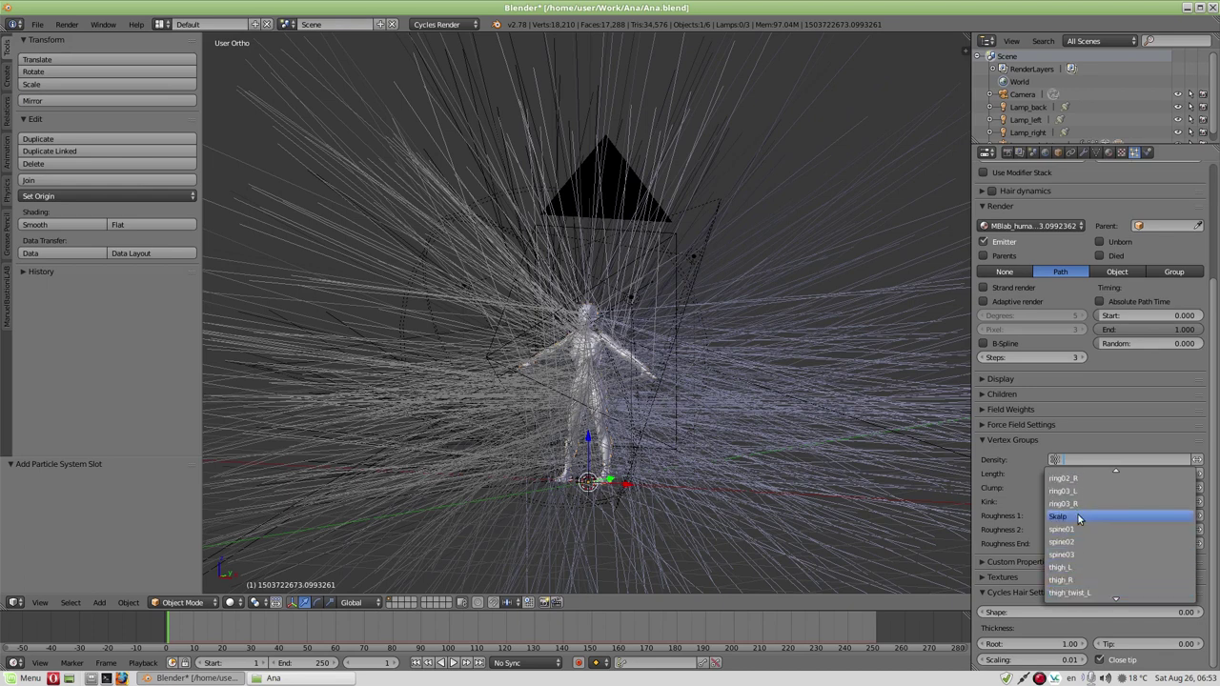
left_click(1077, 515)
- Orbit the view to check the scalp hair, then collapse the Vertex Groups panel
scroll(586, 350, "up", 3)
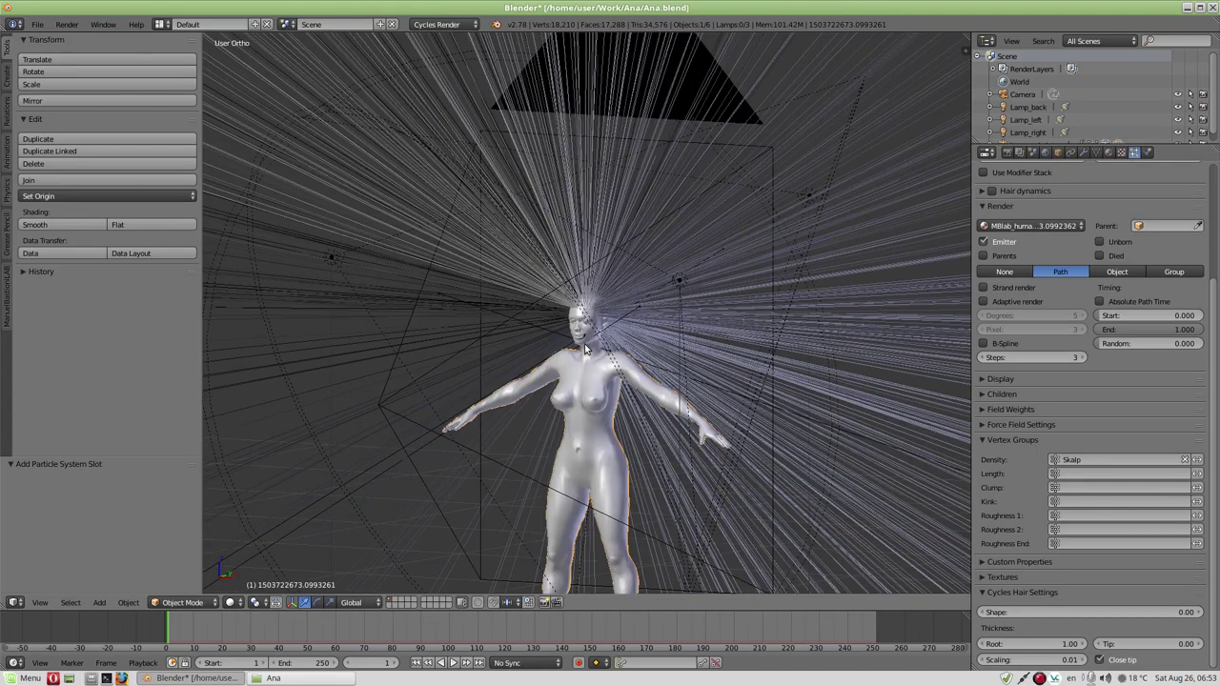
mouse_move(586, 350)
middle_mouse_down()
mouse_move(678, 349)
mouse_move(576, 355)
mouse_move(591, 351)
middle_mouse_up()
scroll(590, 350, "down", 3)
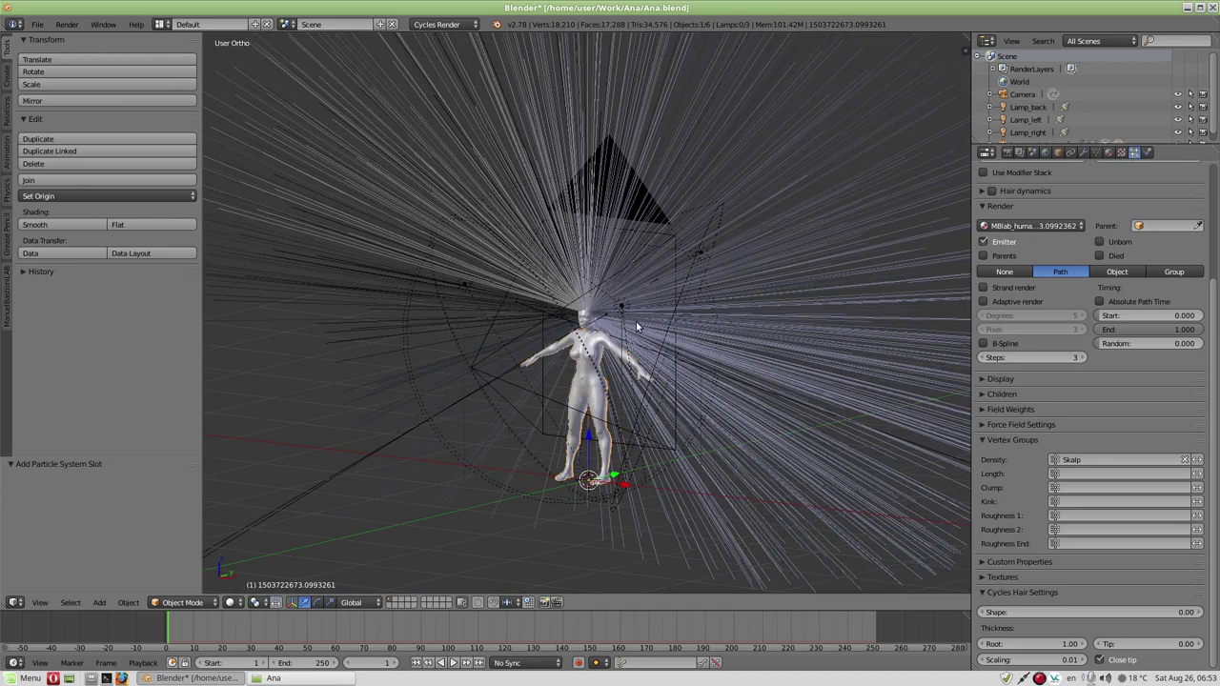
left_click(980, 439)
scroll(1048, 439, "up", 2)
scroll(1123, 437, "up", 2)
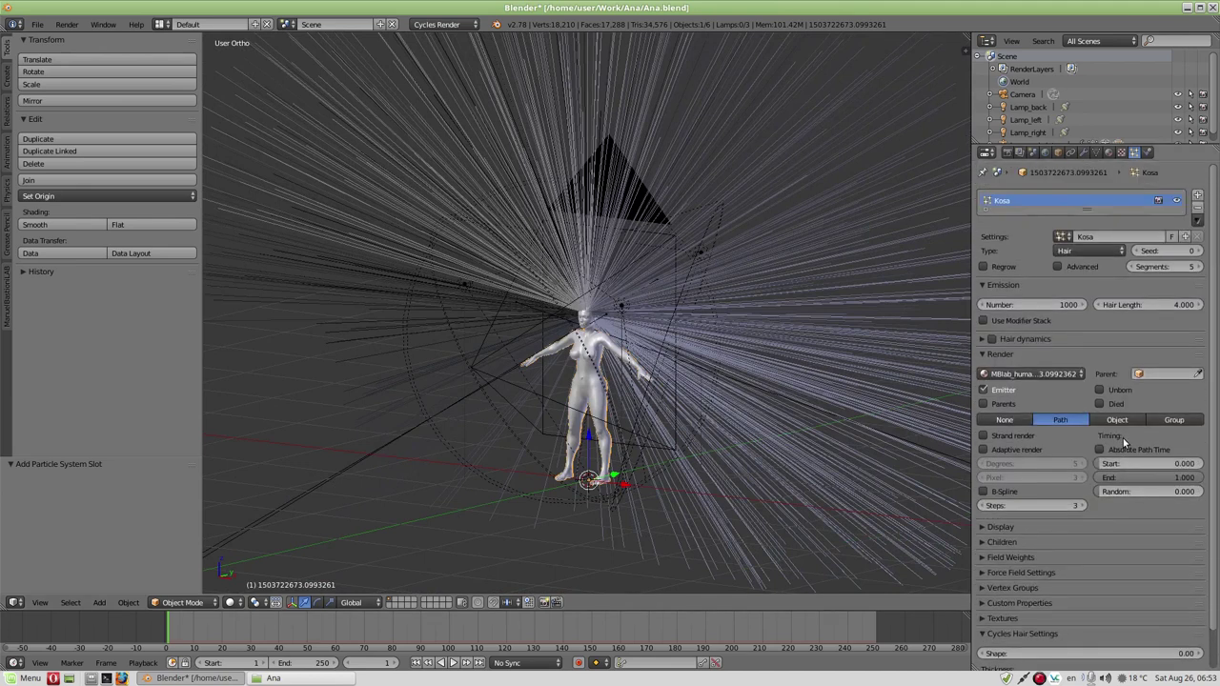
- Shorten the hair length in stages from 4 to 3, then 1, then 0.5
left_click(1146, 307)
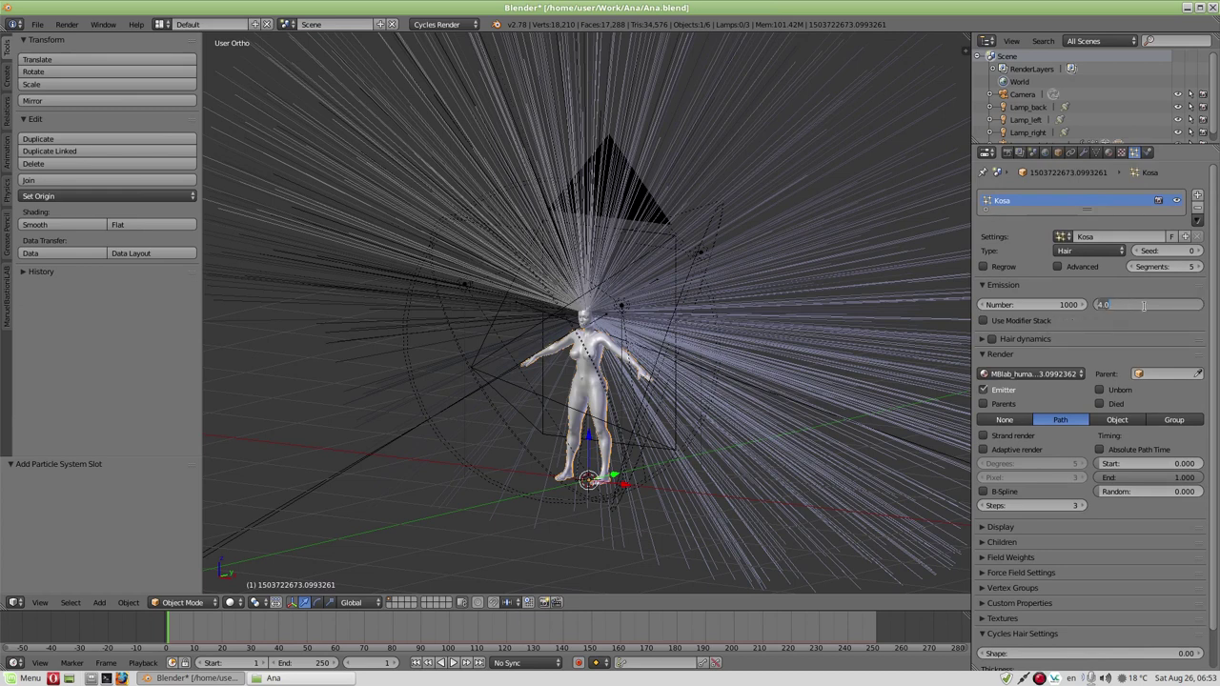
type("3")
key("Return")
left_click(1104, 306)
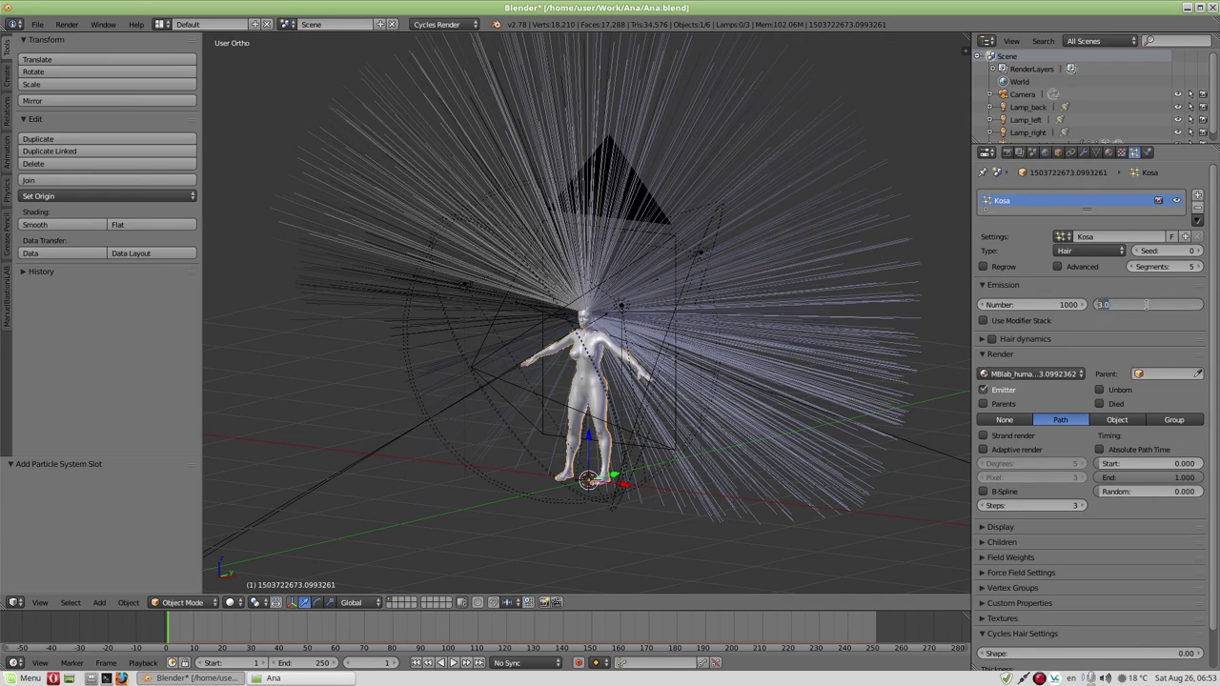
type("1")
key("Return")
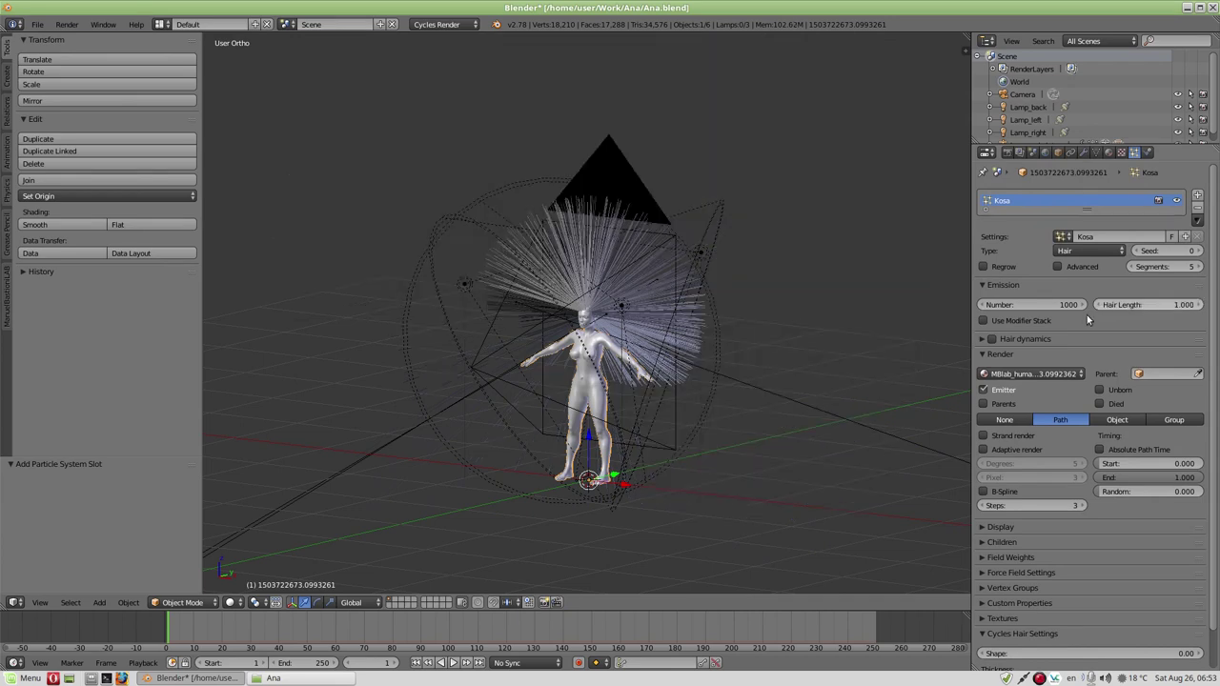
left_click(1148, 304)
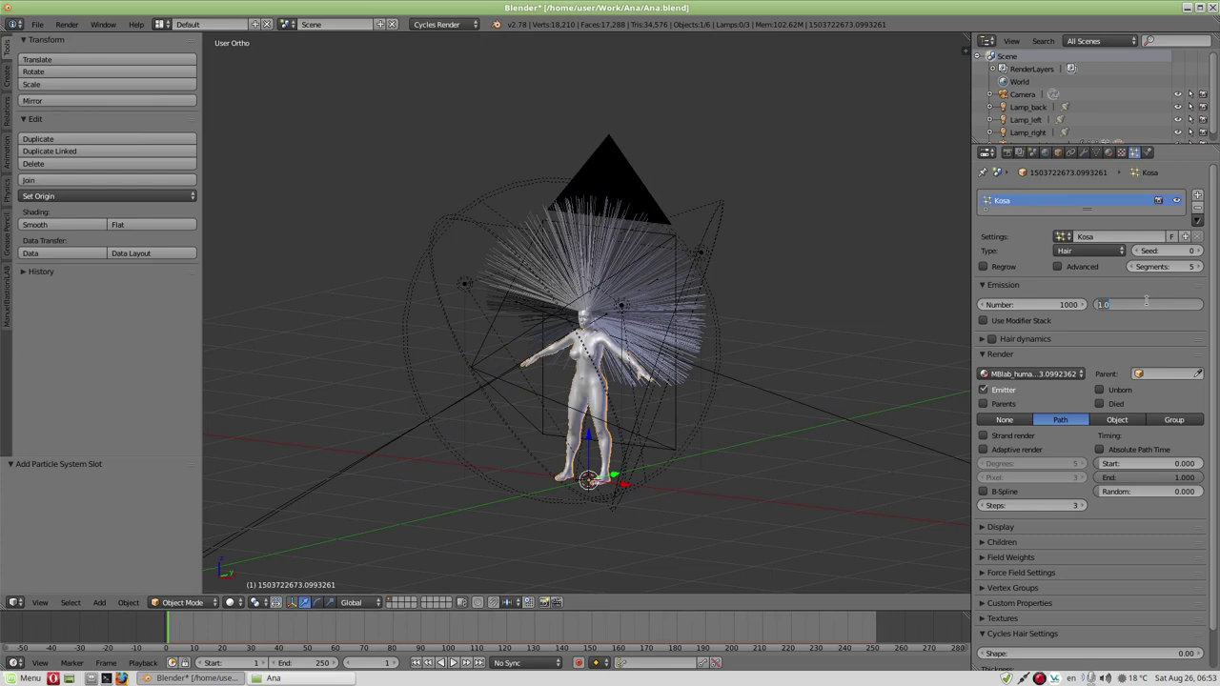
type("0")
key("Return")
- Keep 1000 strands, set hair length to 0.2, view the figure frontally, and collapse Emission
scroll(583, 304, "up", 6)
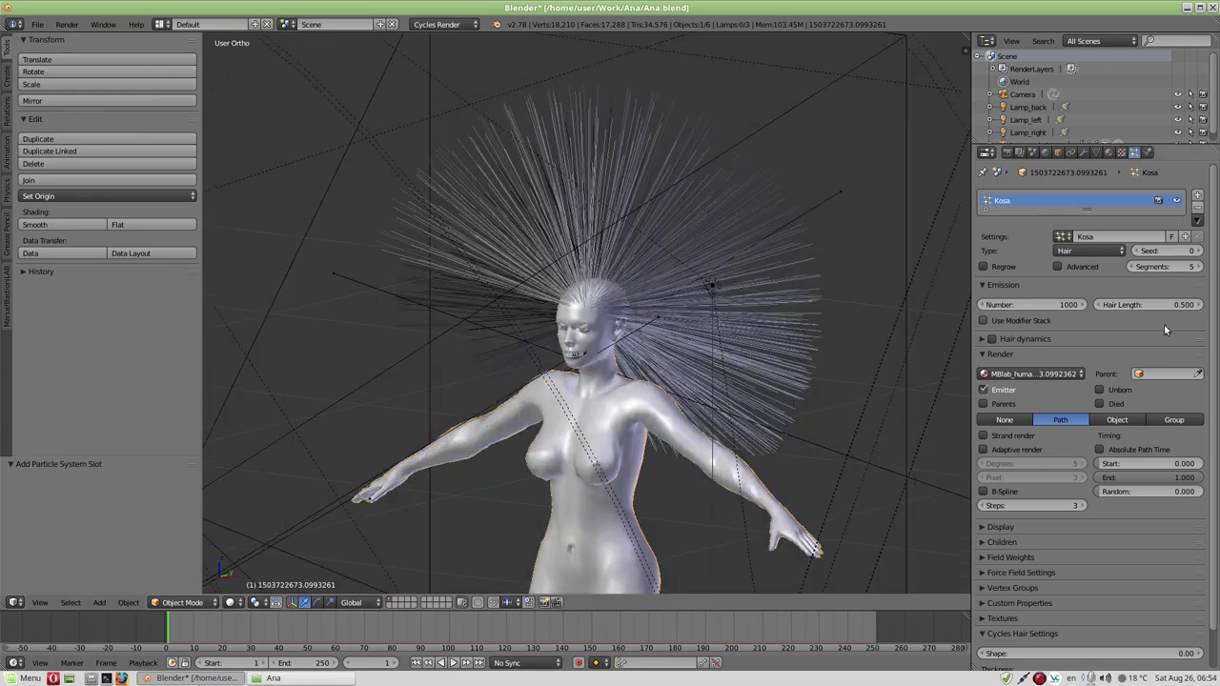
left_click(1038, 310)
key("Return")
left_click(1133, 303)
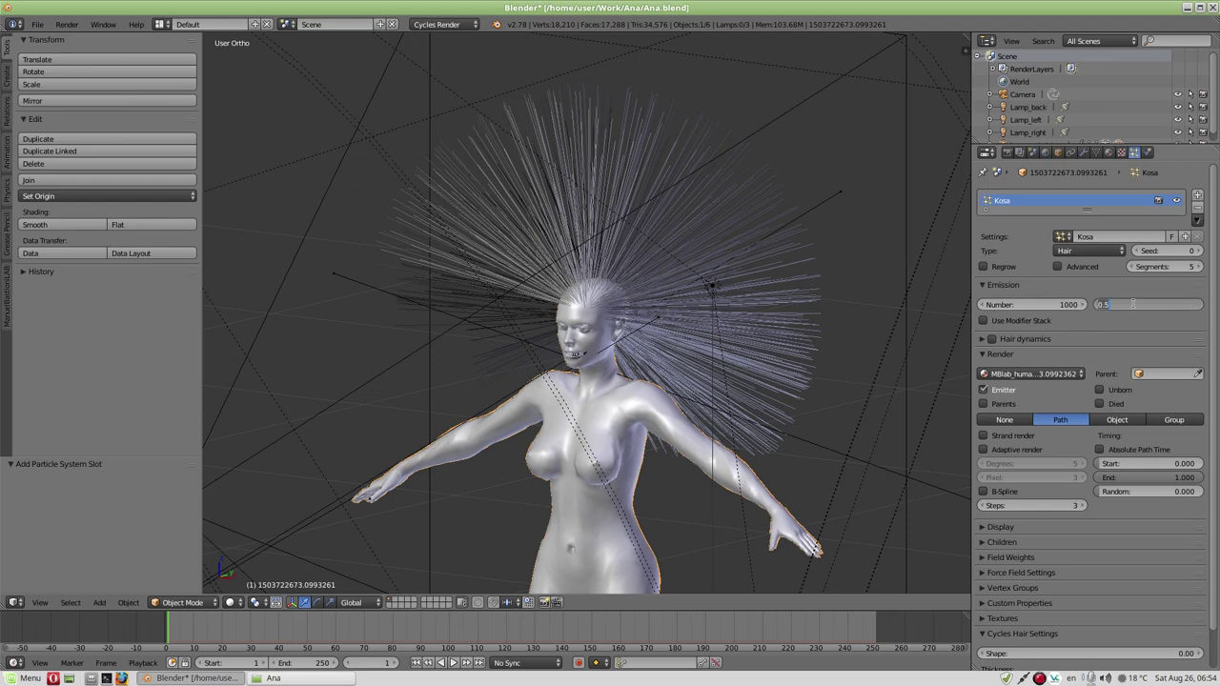
type("0.2")
key("Return")
mouse_move(624, 288)
middle_mouse_down()
mouse_move(666, 272)
mouse_move(618, 306)
mouse_move(673, 338)
mouse_move(553, 329)
mouse_move(576, 329)
middle_mouse_up()
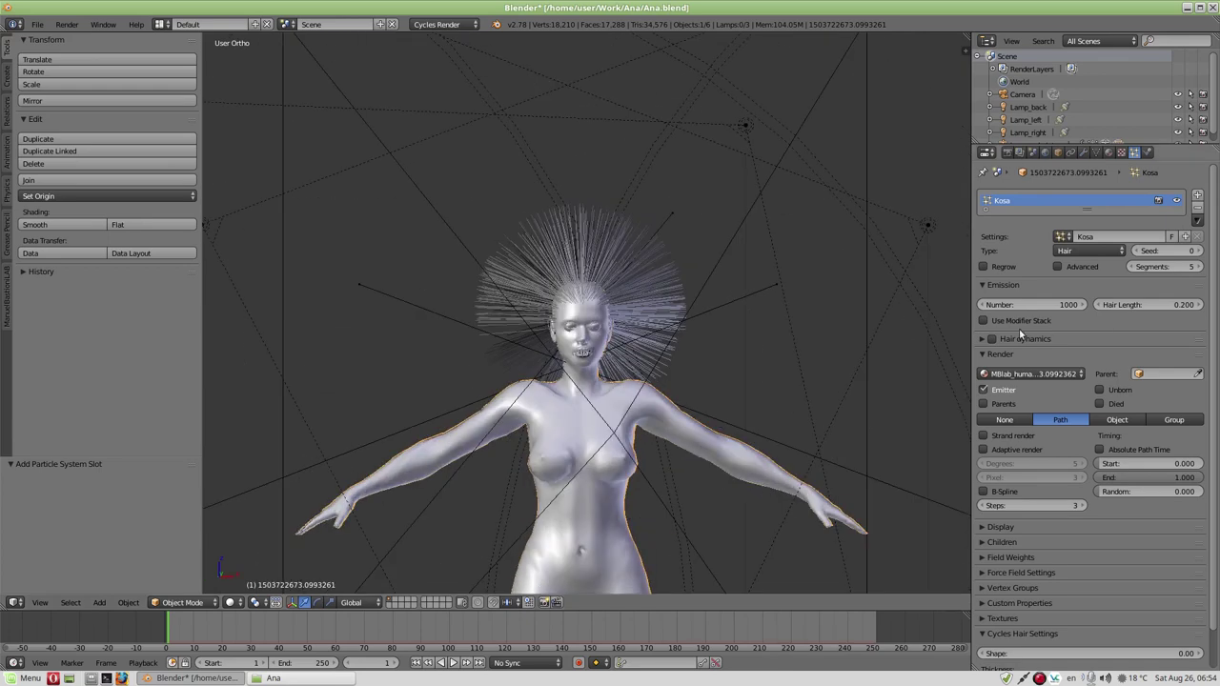
left_click(985, 286)
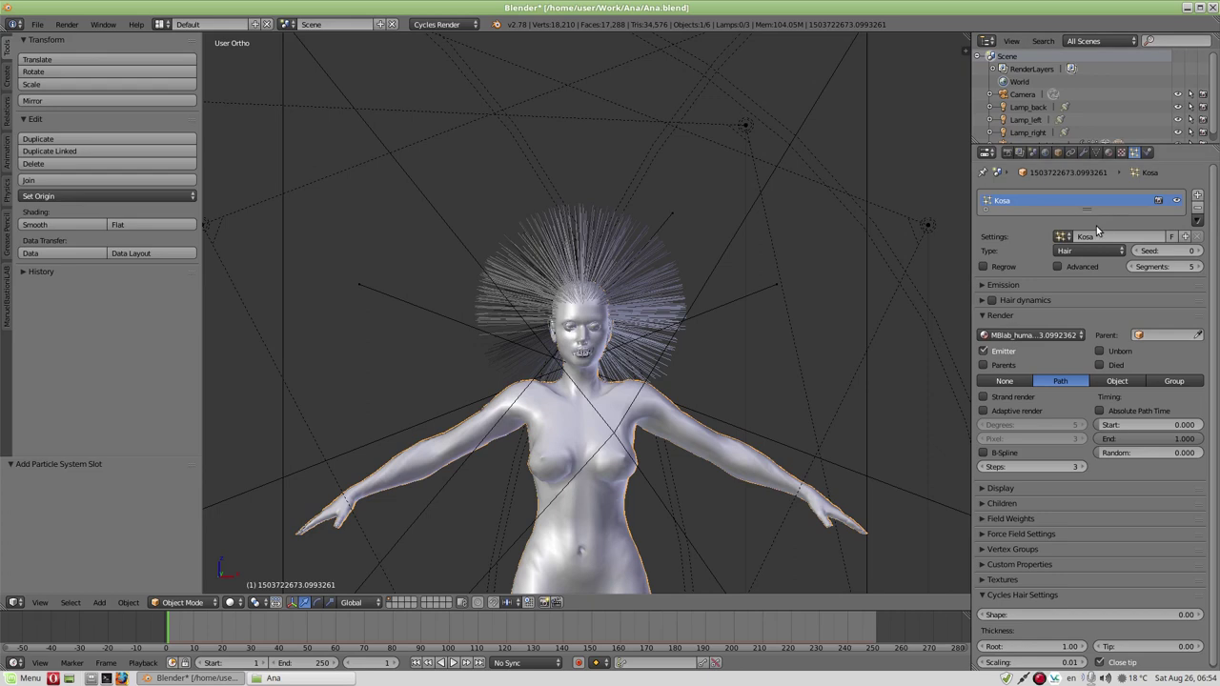
- Add a new material slot to the body with a new Diffuse BSDF material named 'Kosa'
left_click(1107, 155)
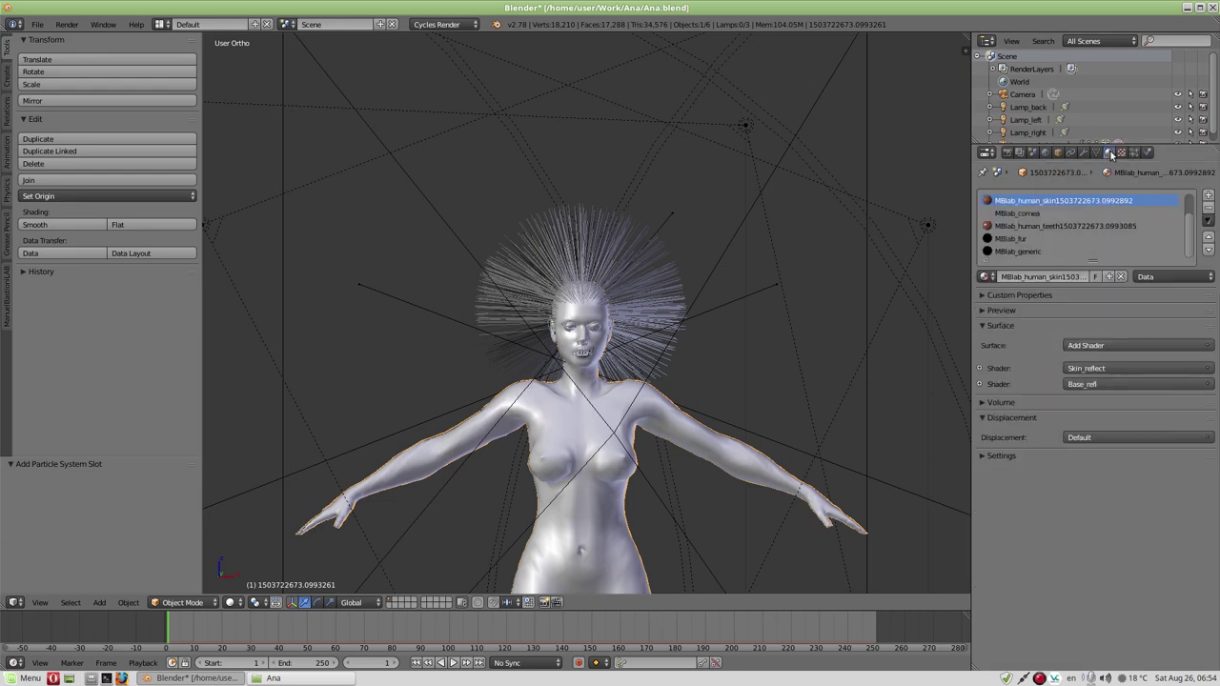
left_click(1208, 198)
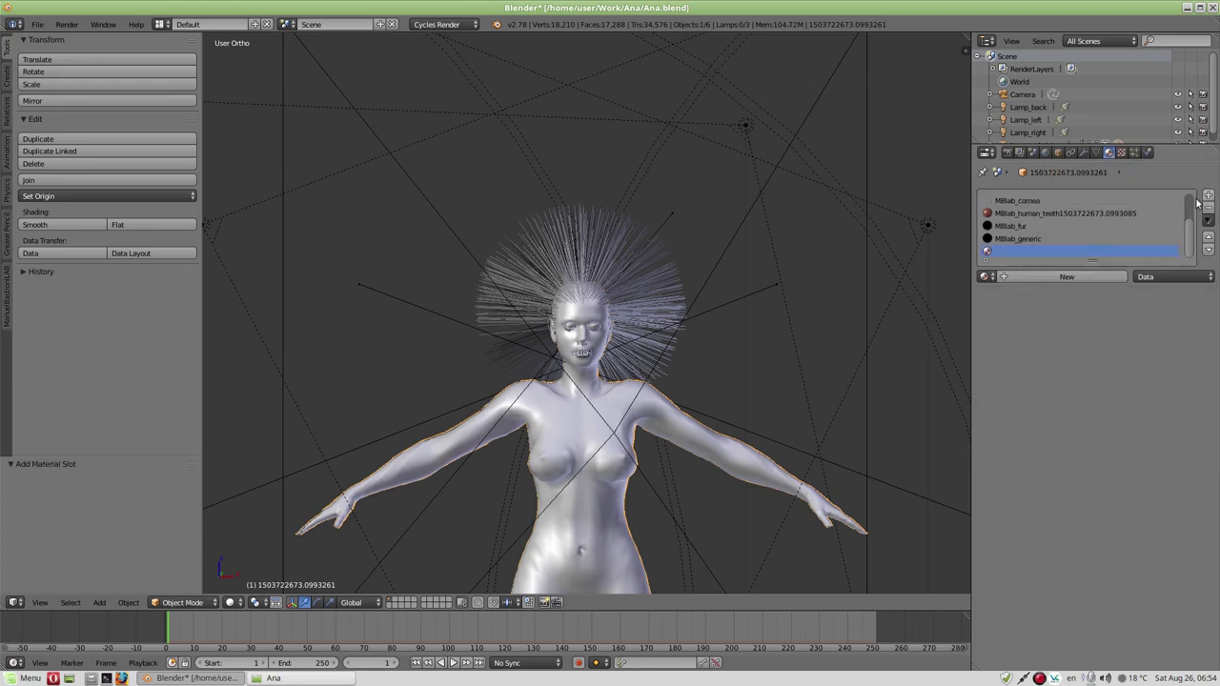
left_click(1045, 279)
left_click(1044, 277)
type("Kosa")
key("Return")
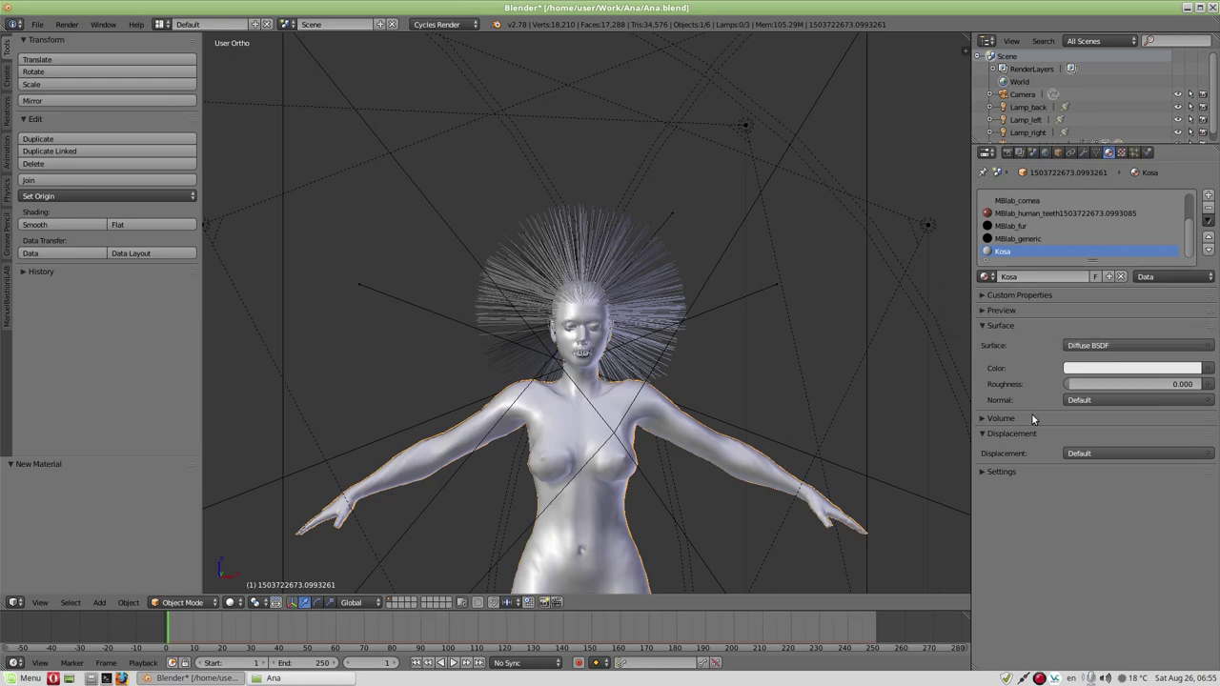
left_click(16, 604)
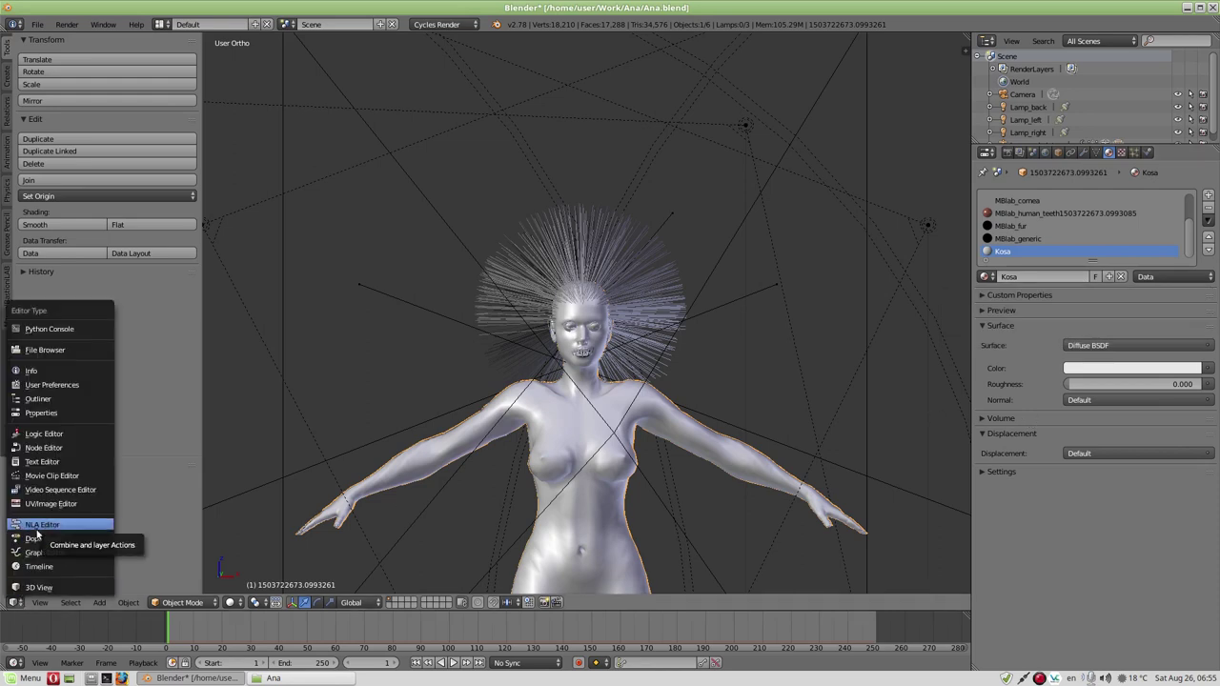
- Switch the main view to the shader nodes and delete the Diffuse BSDF node
left_click(47, 446)
left_click(334, 290)
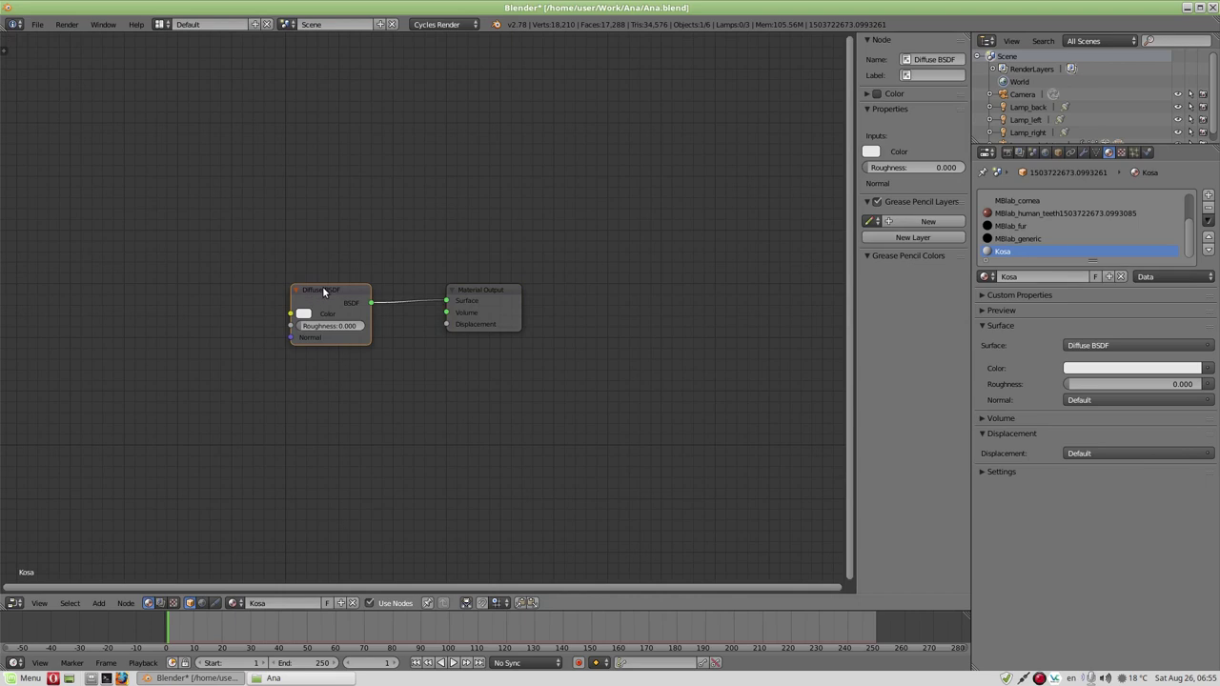
key("x")
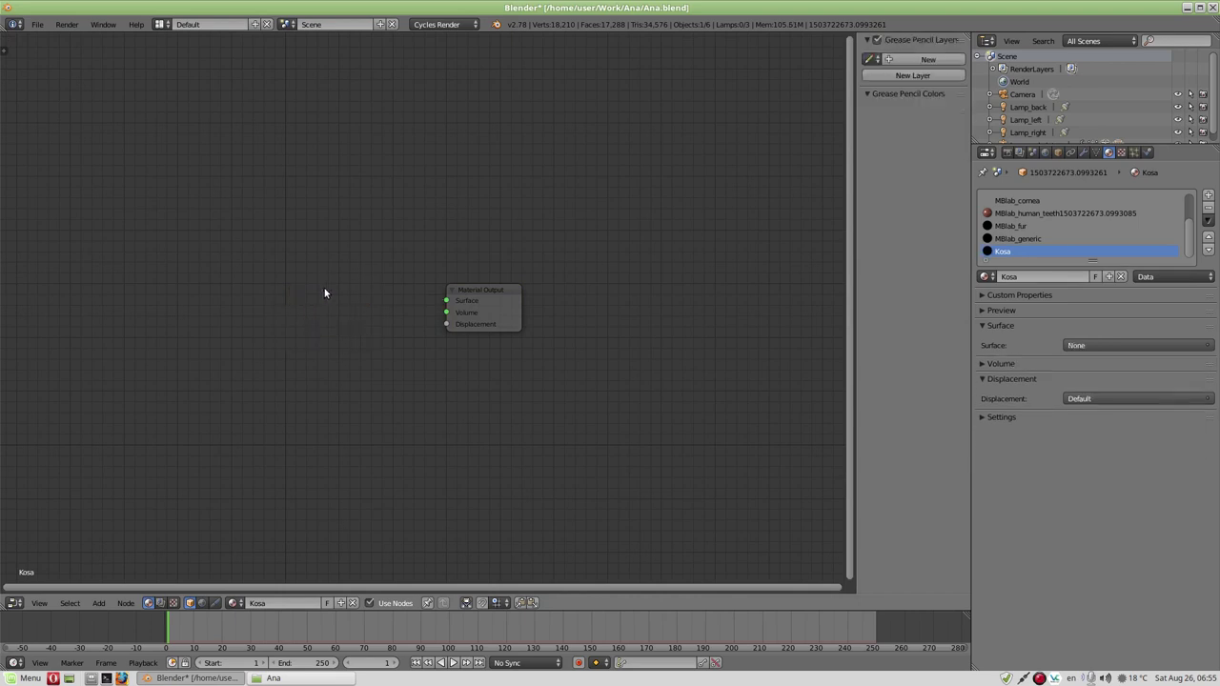
- Add a Hair BSDF node with its component set to Transmission
key("shift+a")
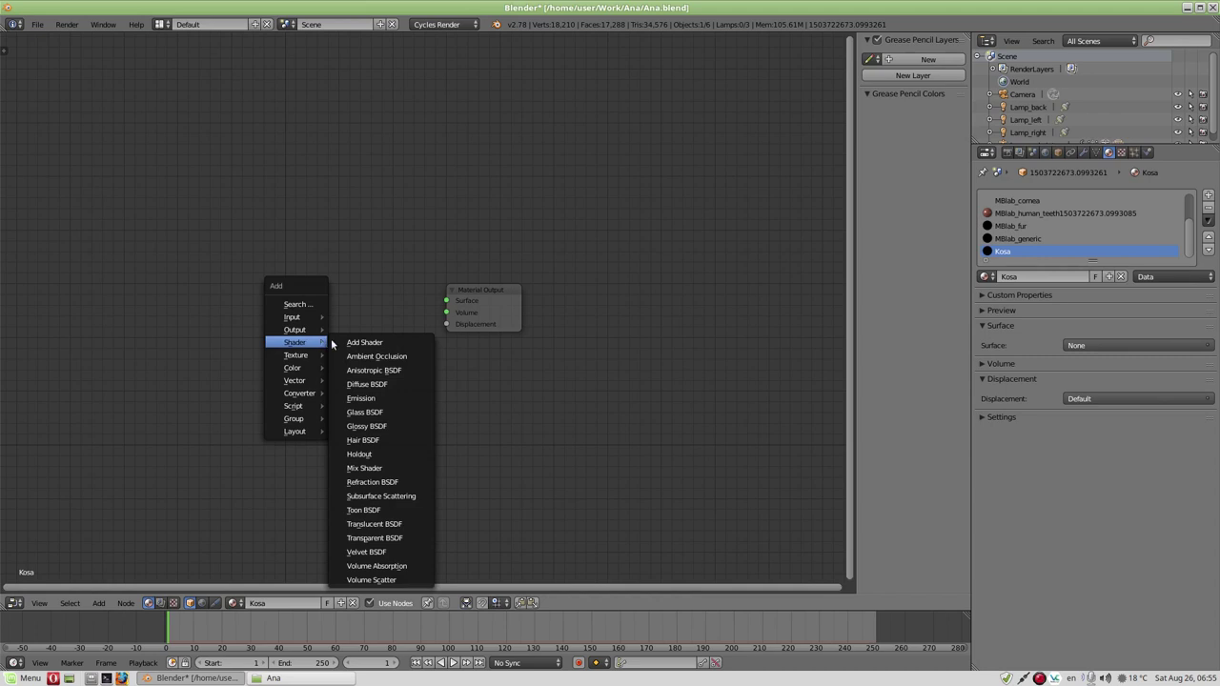
left_click(373, 440)
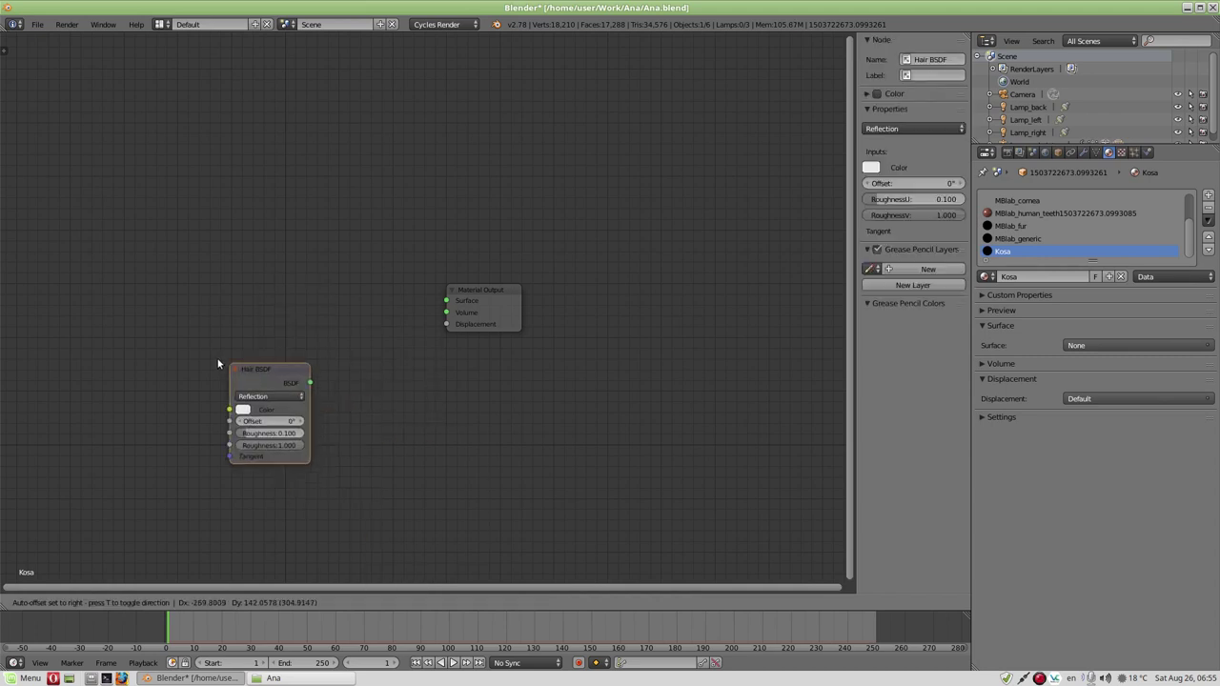
left_click(233, 363)
left_click(268, 393)
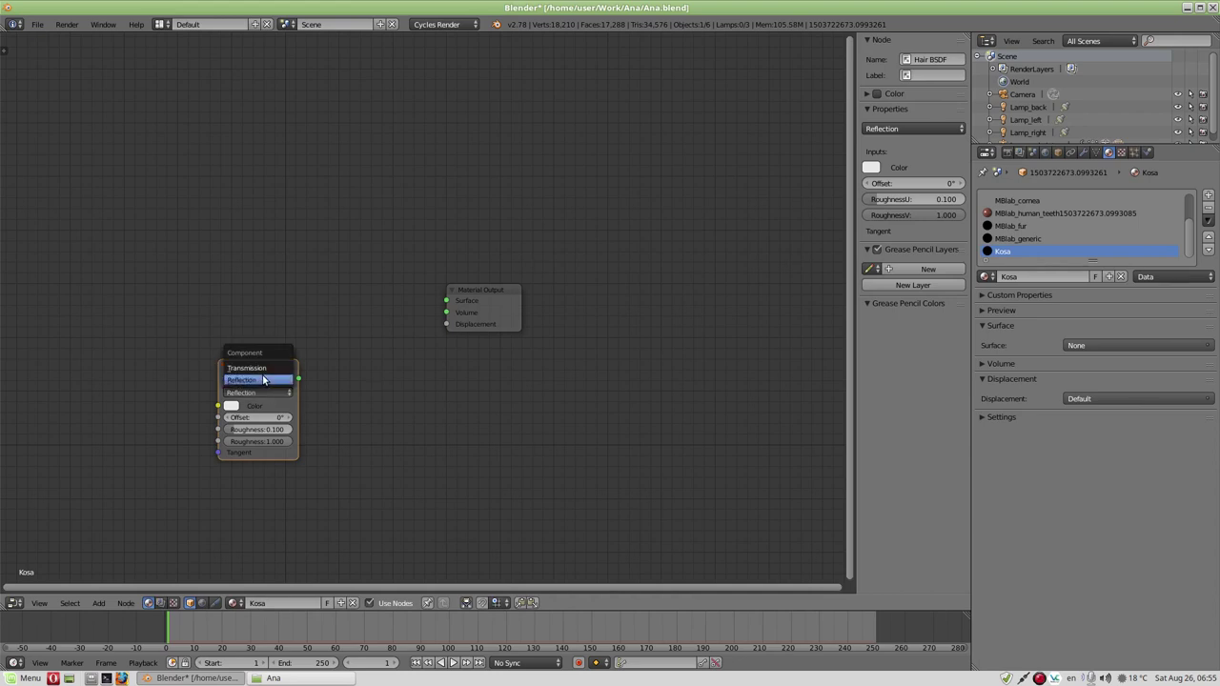
left_click(262, 371)
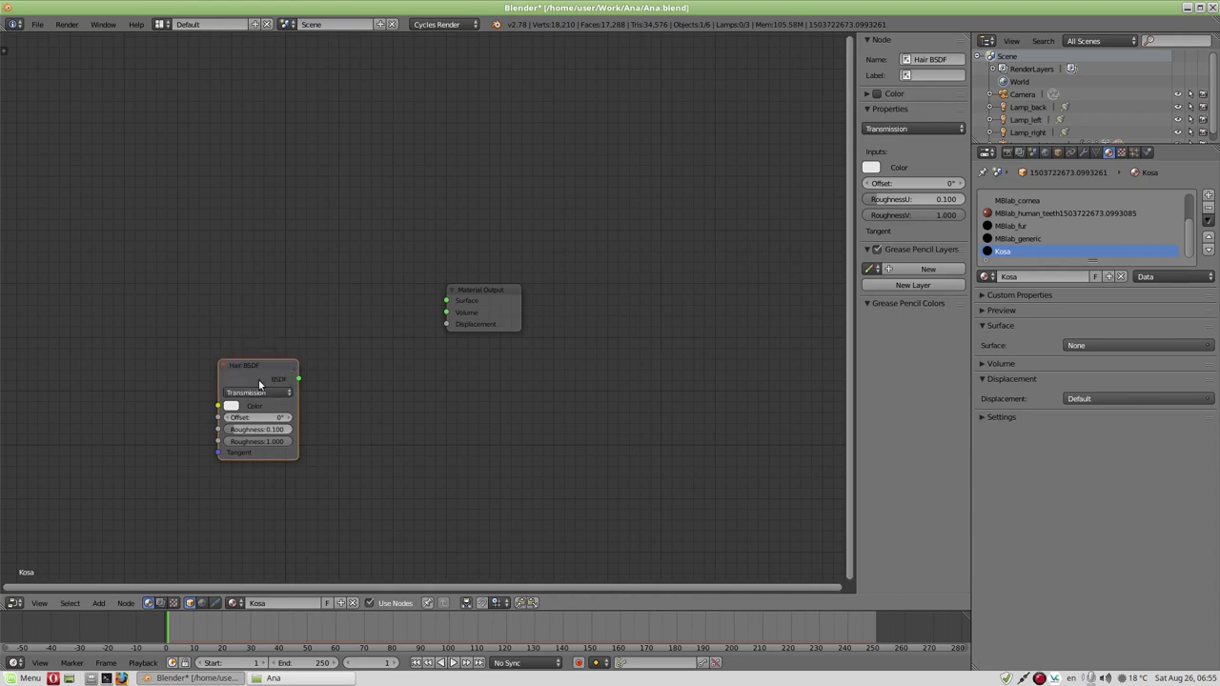
left_click_drag(250, 249, 249, 243)
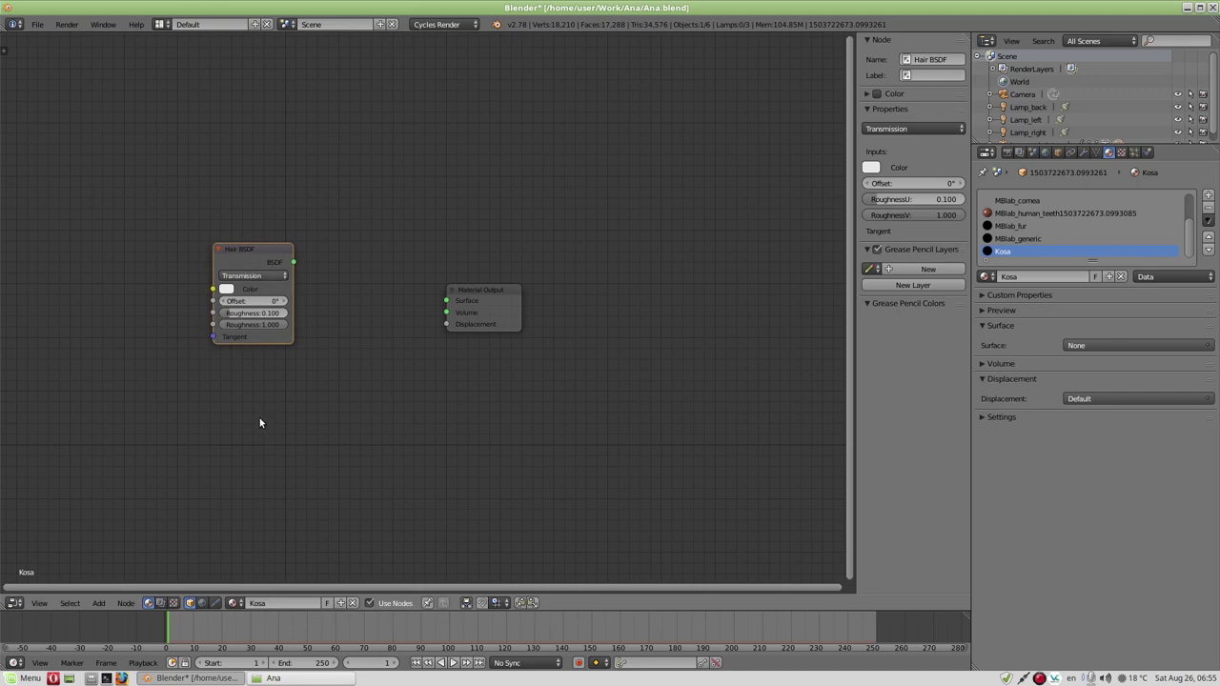
key("shift+a")
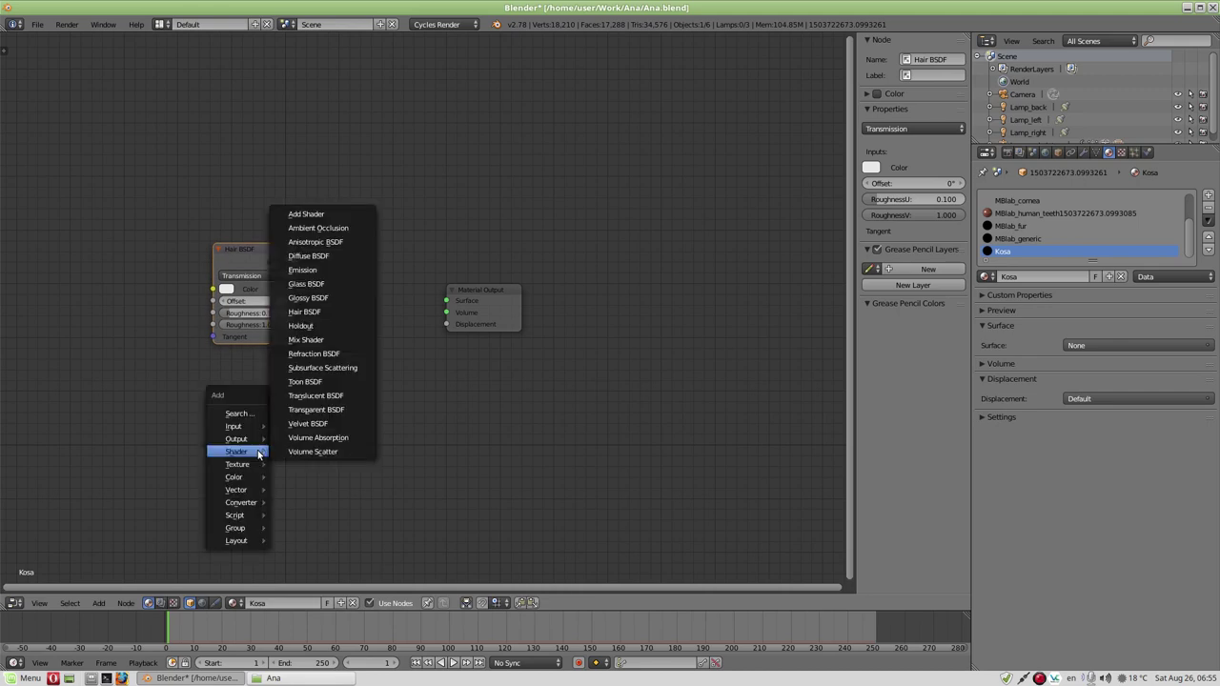
- Add a second, Reflection Hair BSDF node and a Mix Shader node
left_click(309, 312)
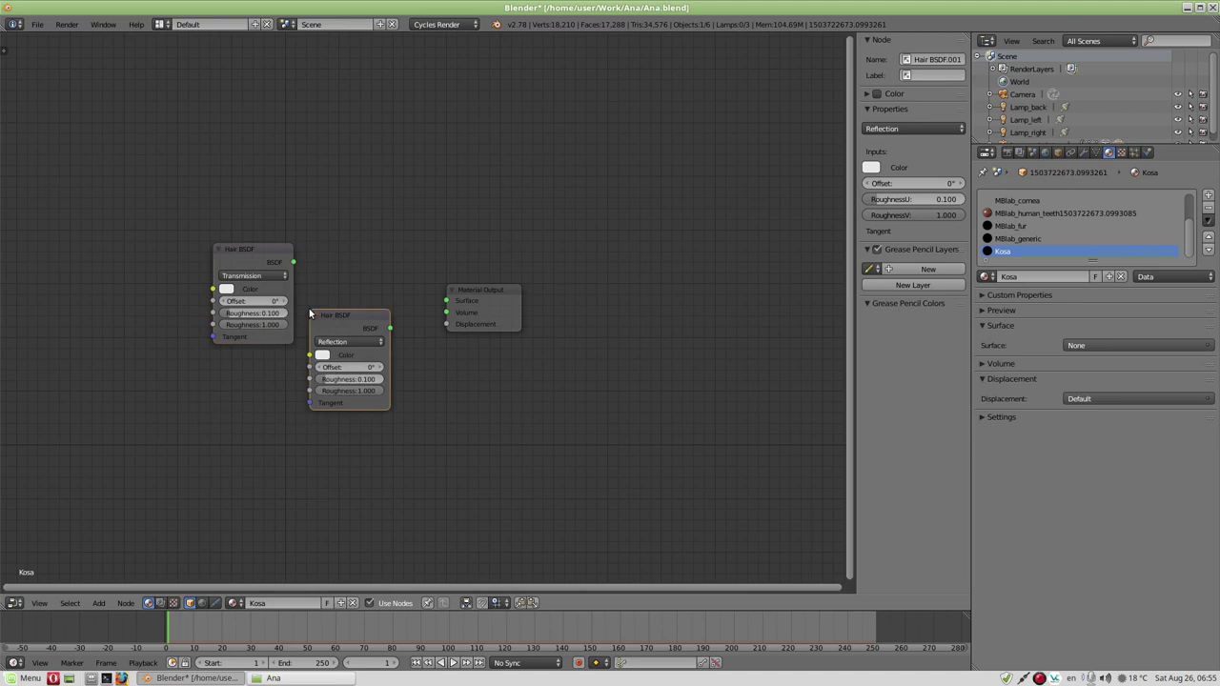
left_click(223, 375)
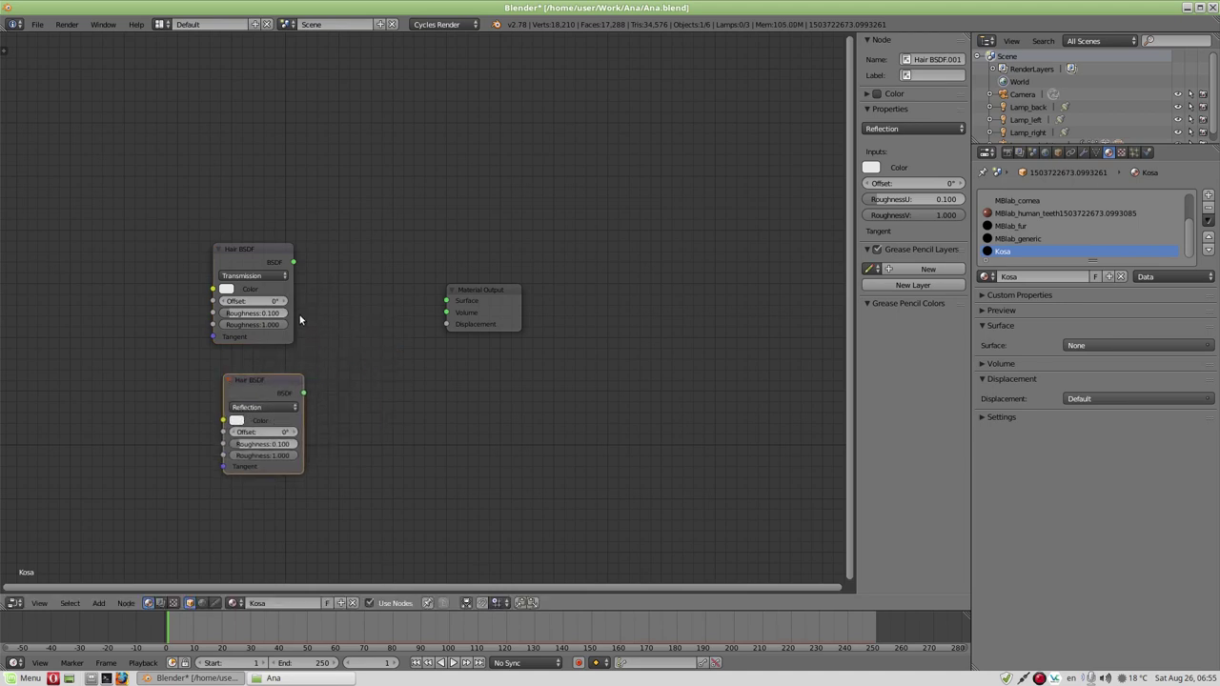
key("shift+a")
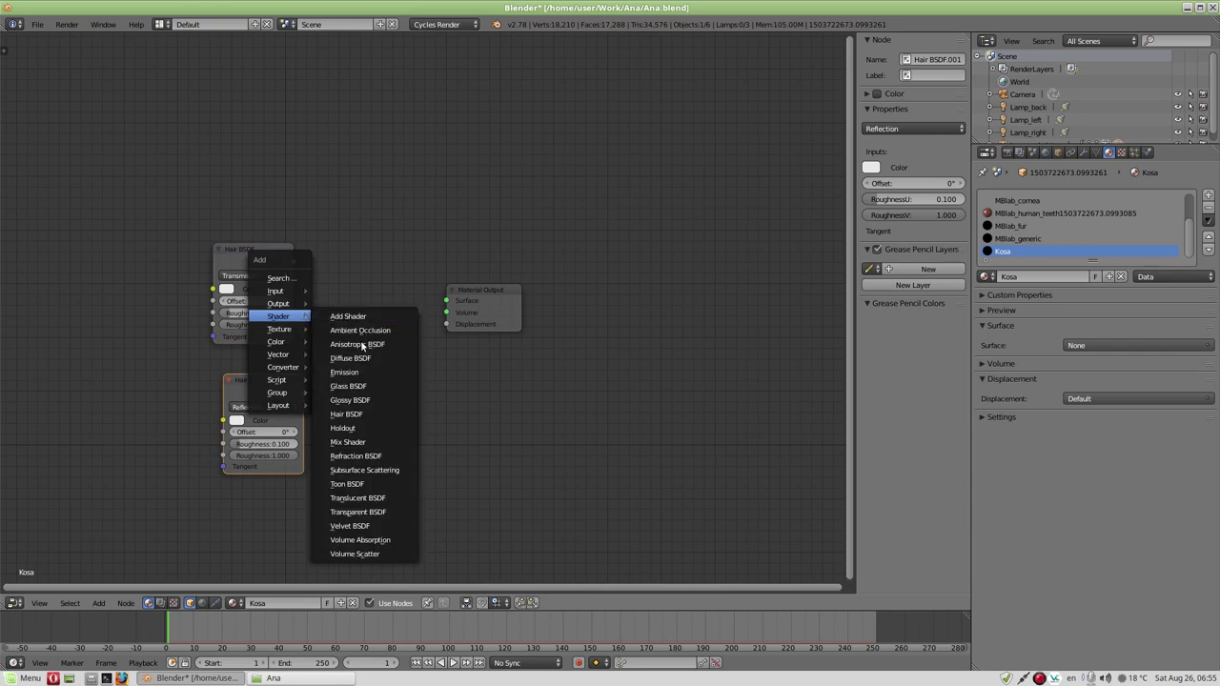
left_click(361, 443)
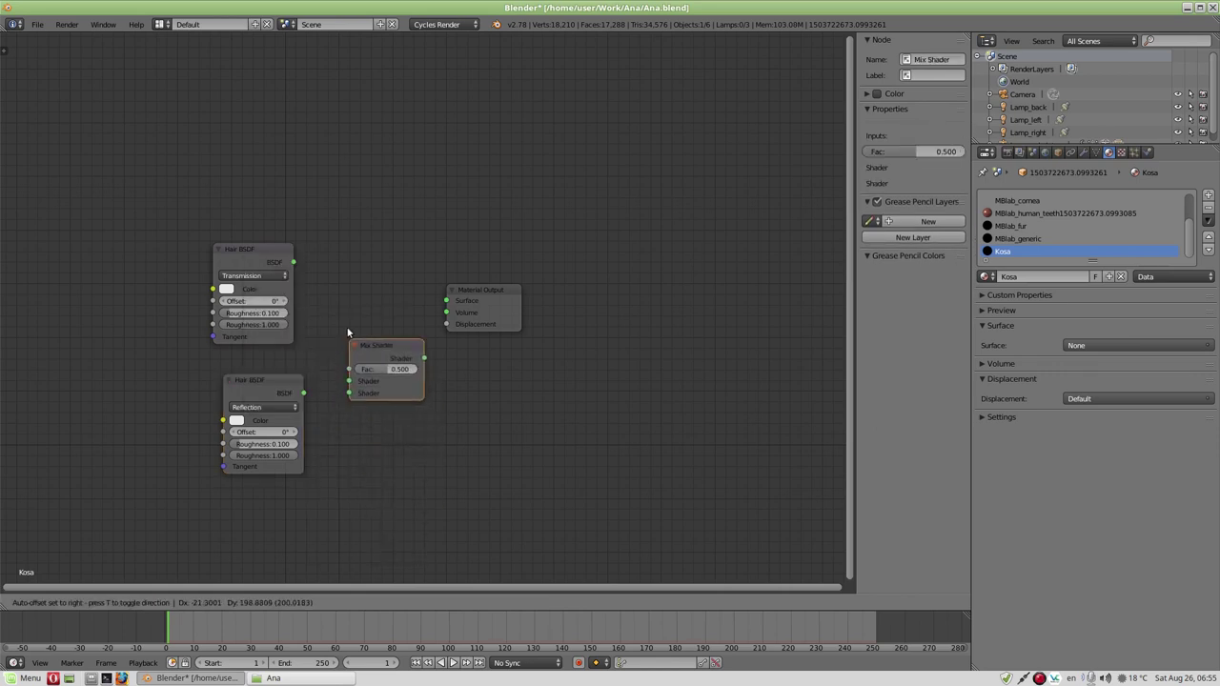
left_click(339, 281)
- Link both Hair BSDFs into the Mix Shader and the Mix Shader into Material Output Surface
left_click_drag(303, 393, 340, 338)
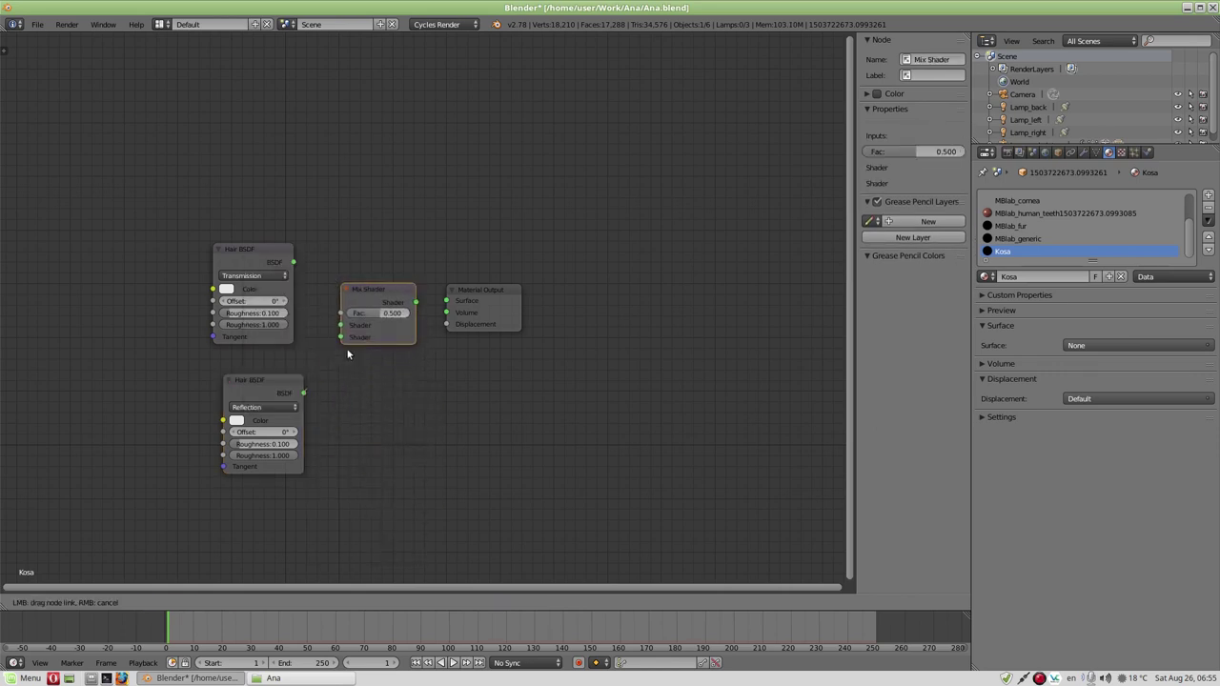
left_click_drag(293, 261, 339, 324)
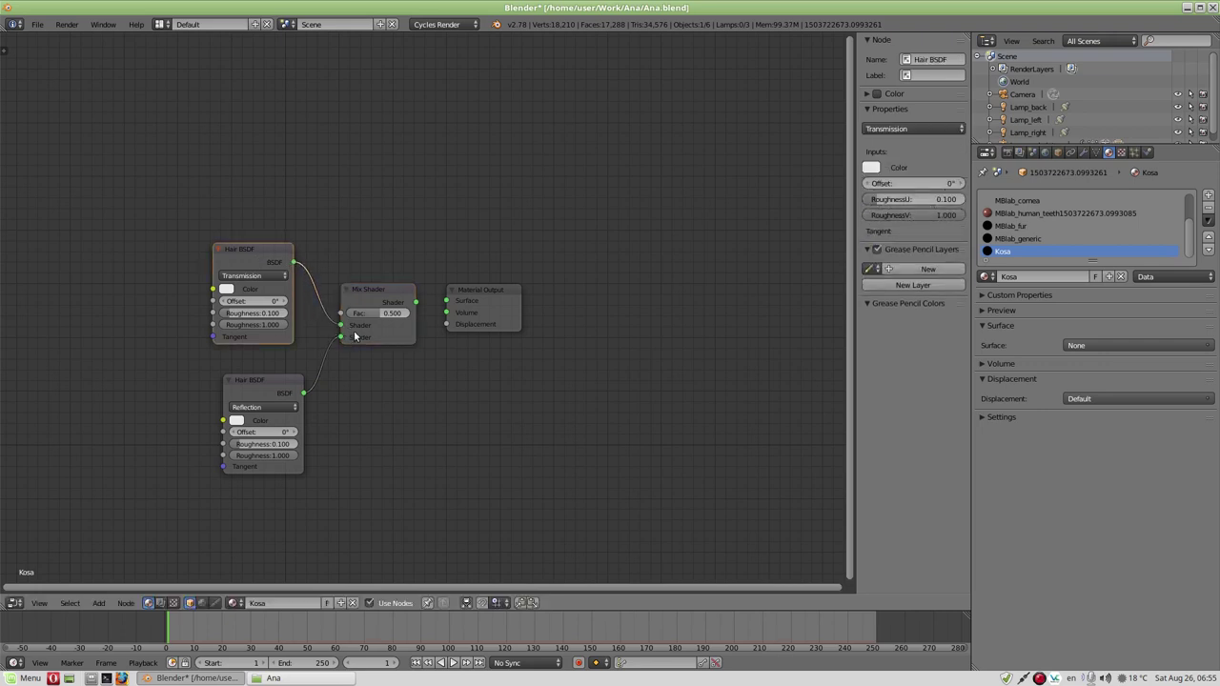
left_click_drag(416, 303, 599, 286)
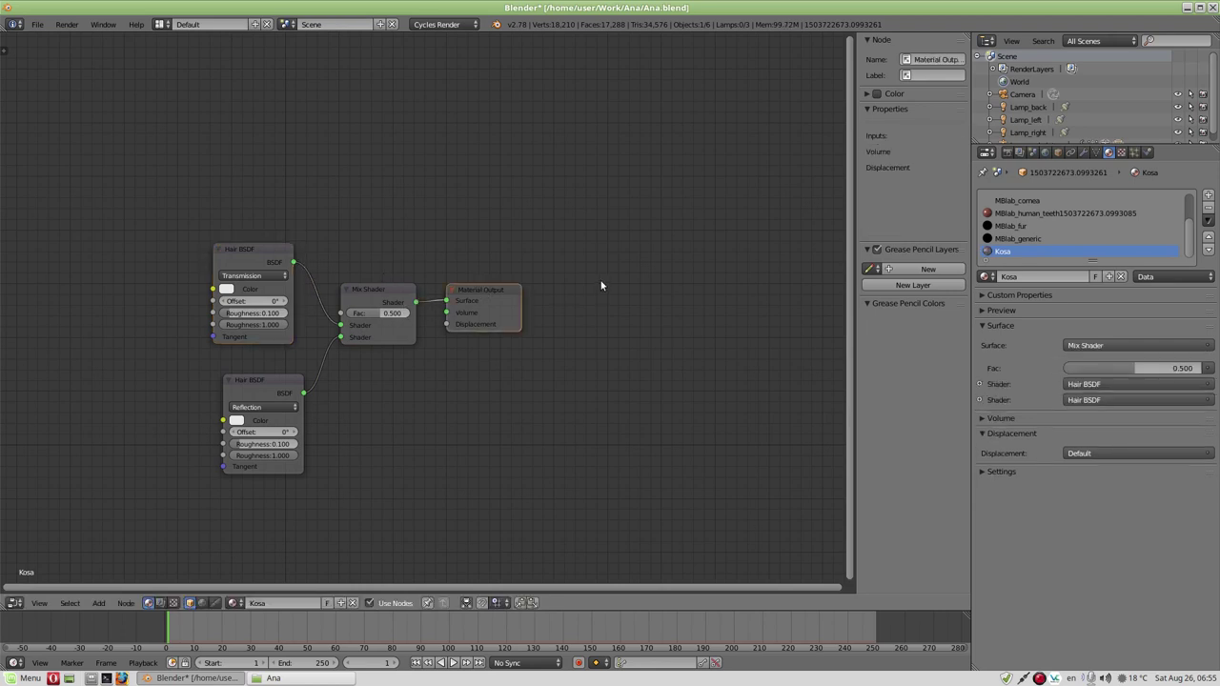
left_click_drag(414, 286, 485, 261)
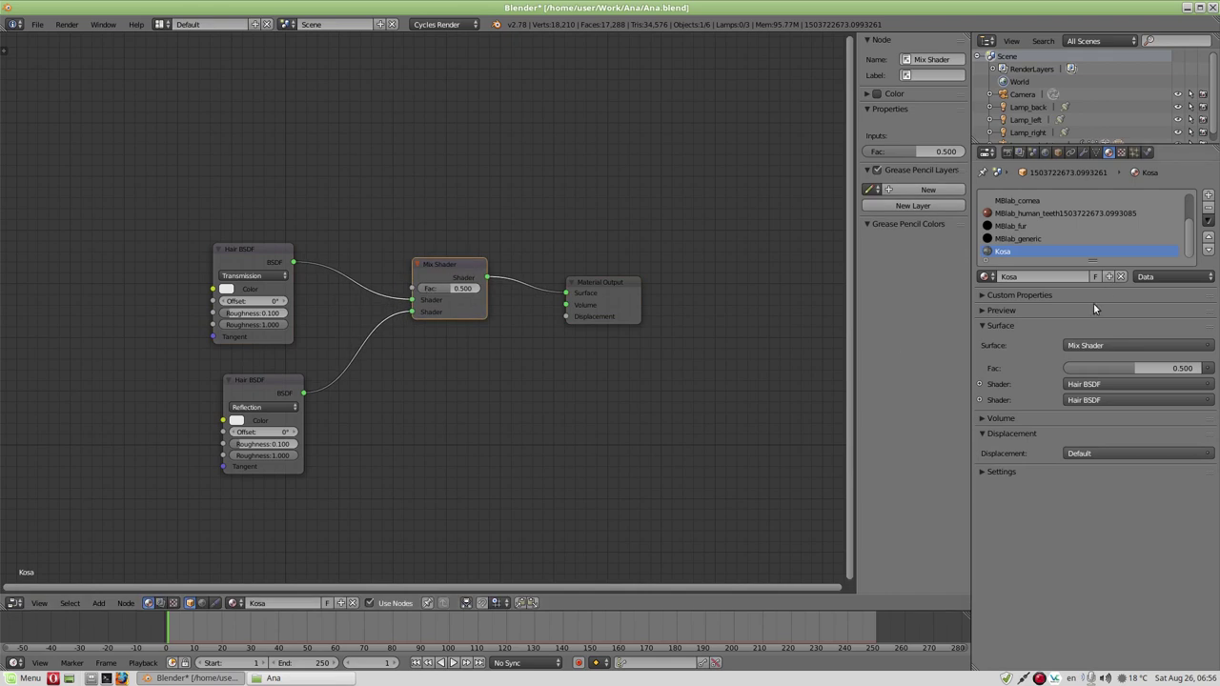
- Show the material preview sphere and darken the Transmission hair colour to near black
left_click(985, 309)
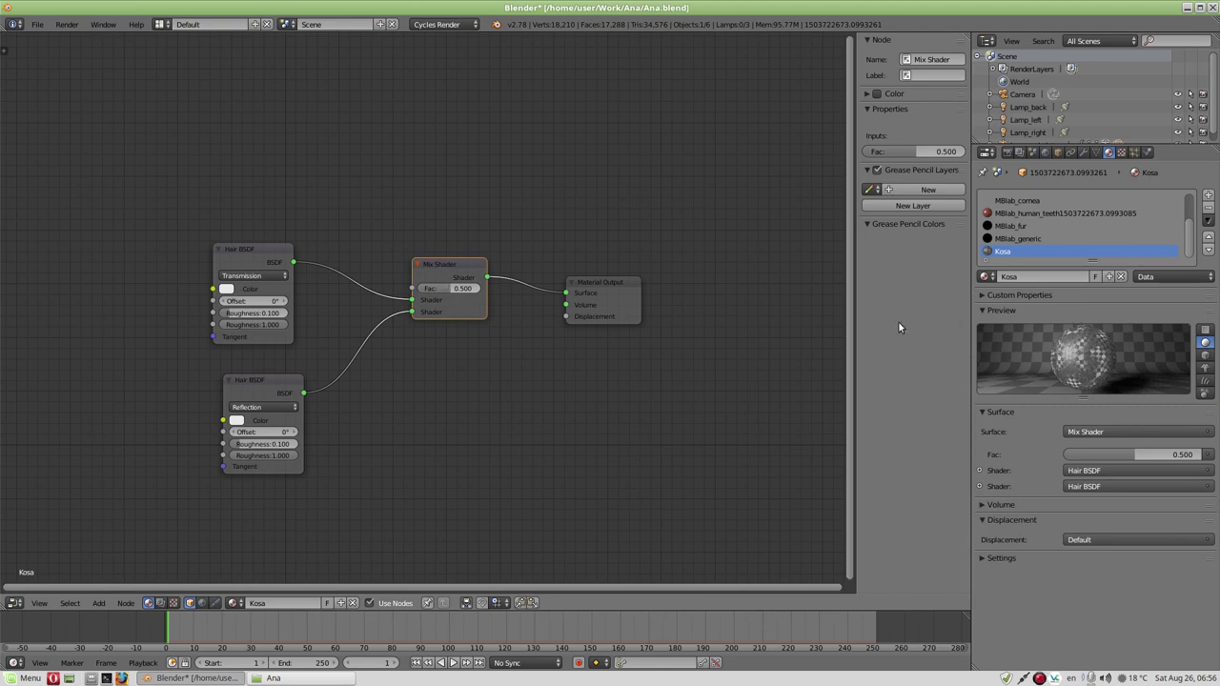
left_click(227, 289)
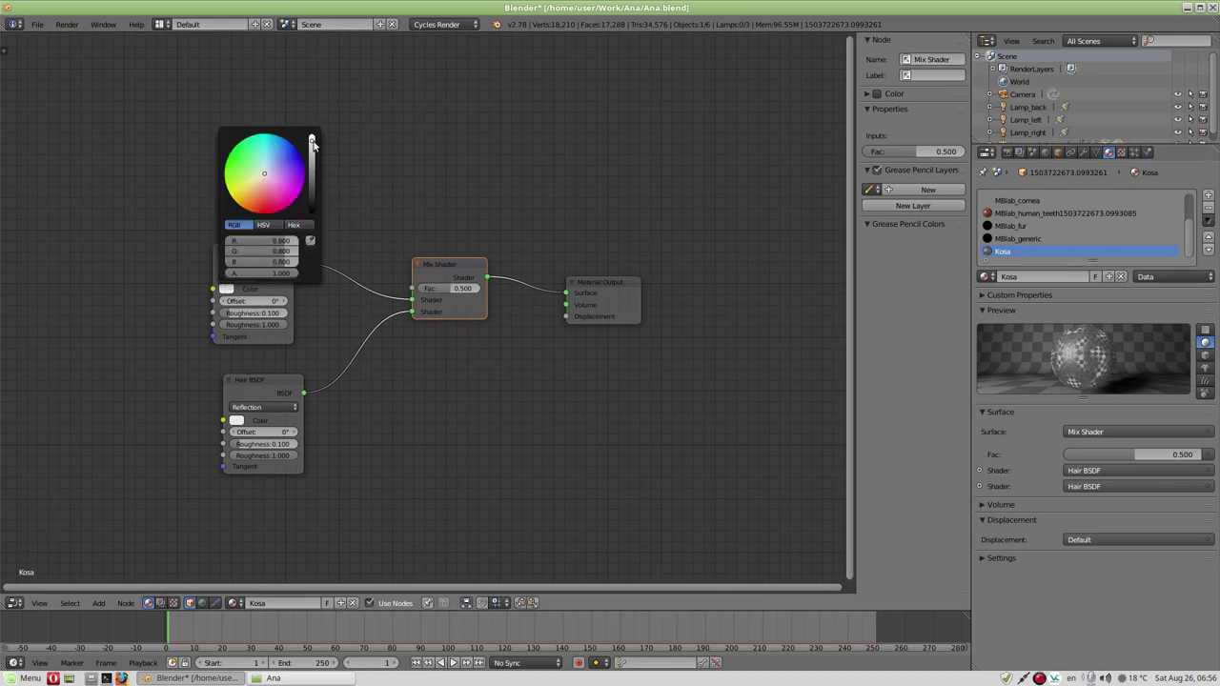
left_click_drag(310, 140, 310, 211)
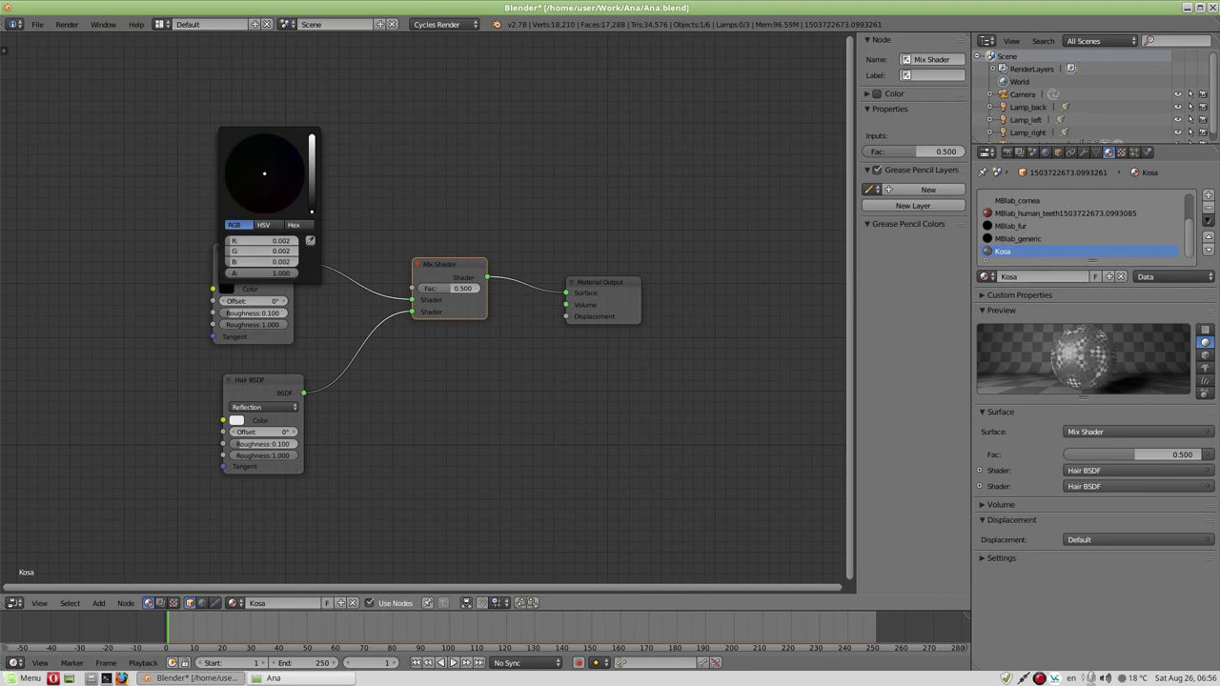
left_click(311, 208)
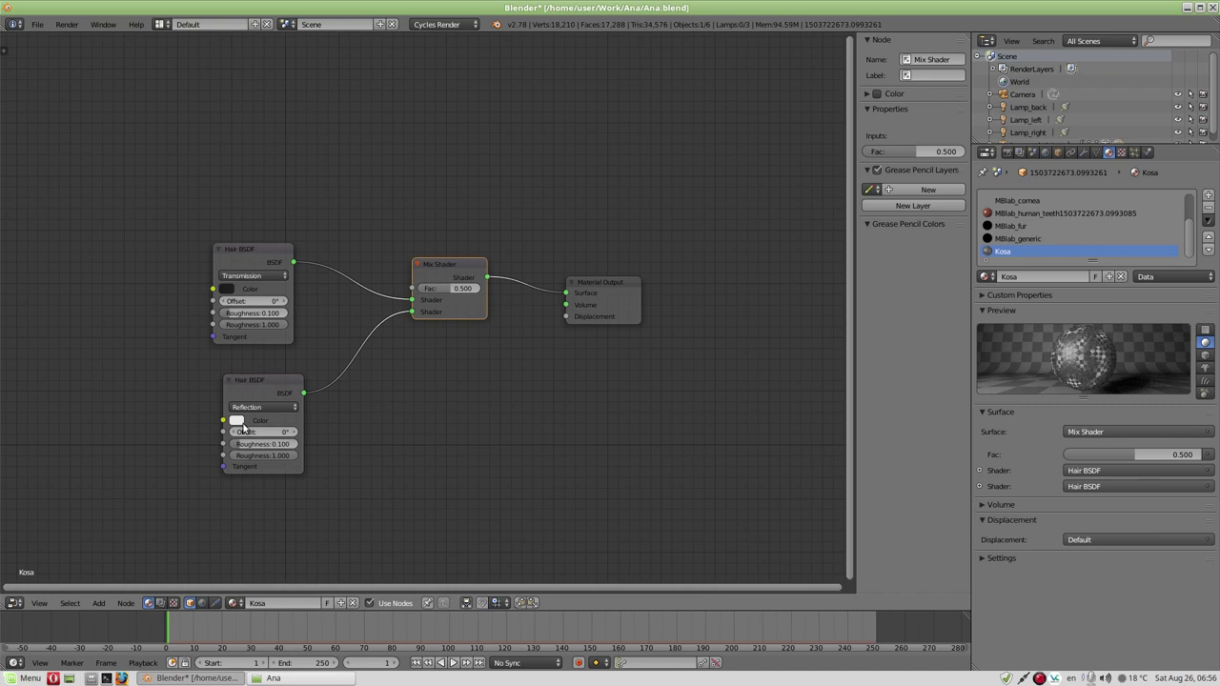
- Darken the Reflection hair shader's colour to dark grey
left_click(238, 421)
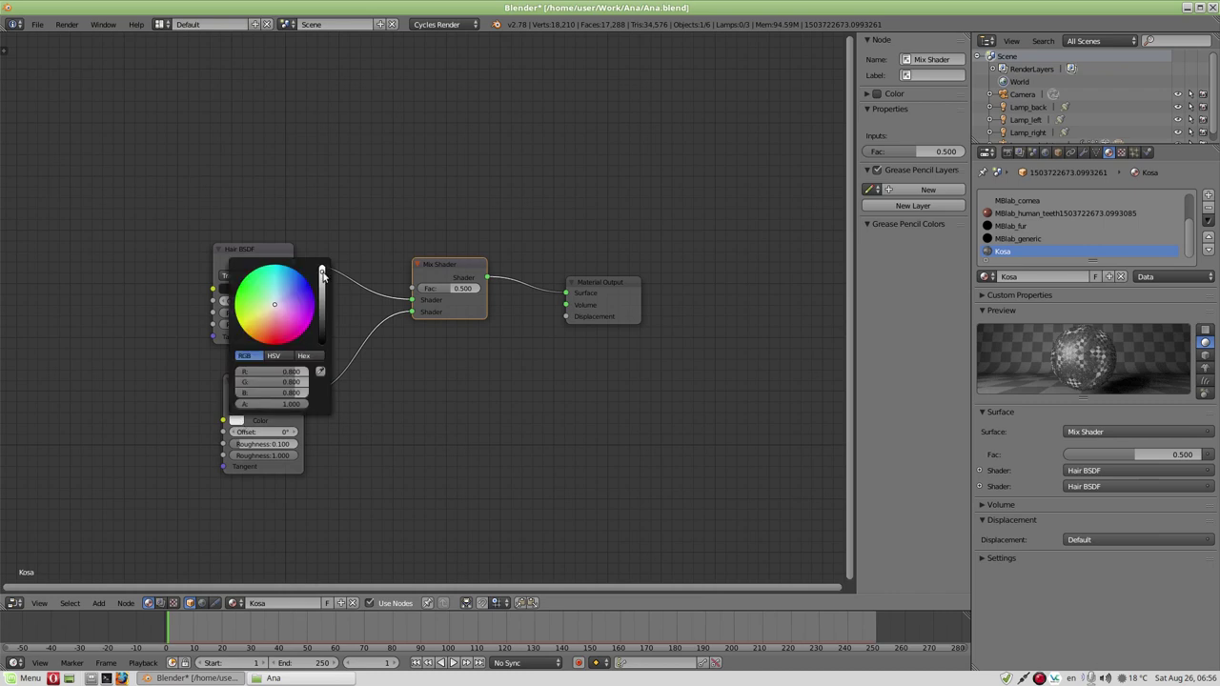
left_click_drag(321, 272, 321, 322)
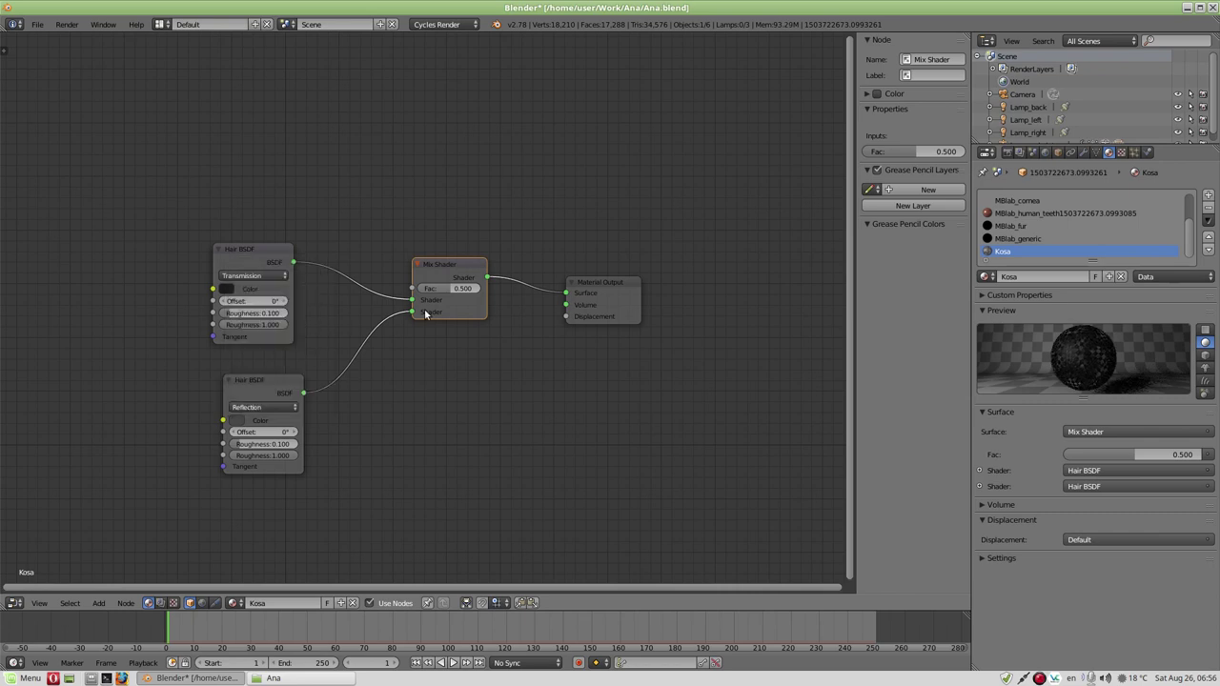
left_click_drag(454, 298, 440, 288)
type("7")
- Set the Mix Shader factor to 0.700, then lower it to 0.200
key("Return")
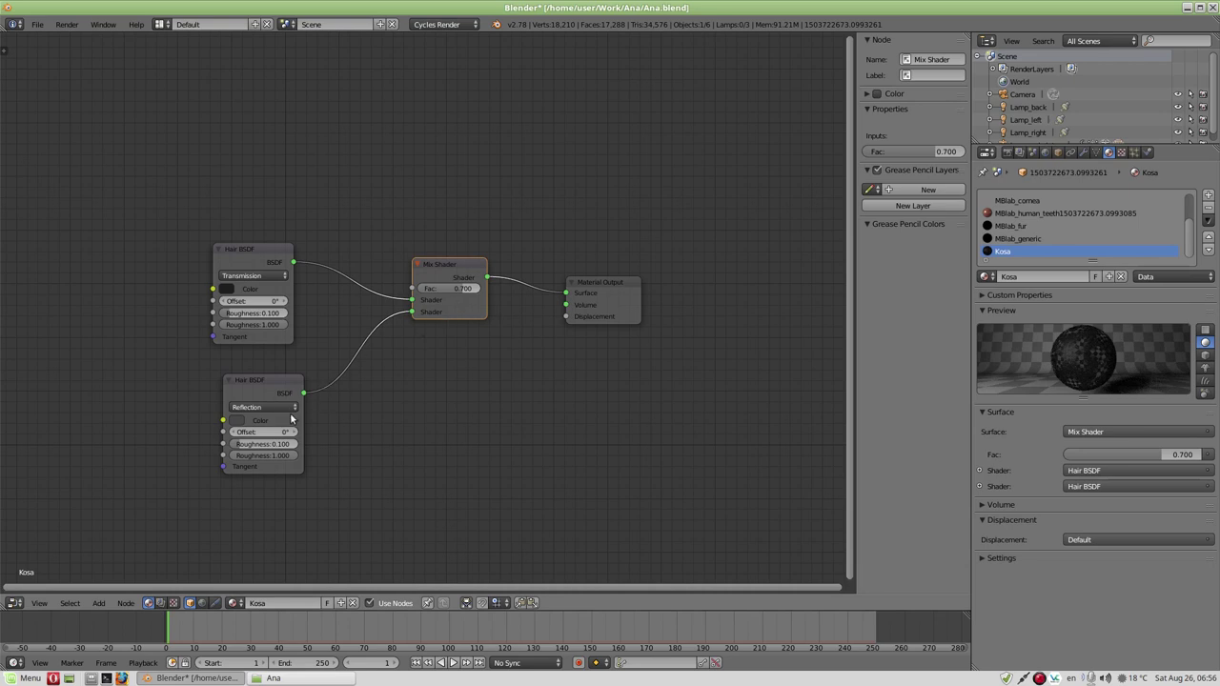
left_click(434, 288)
type("0.200")
key("Return")
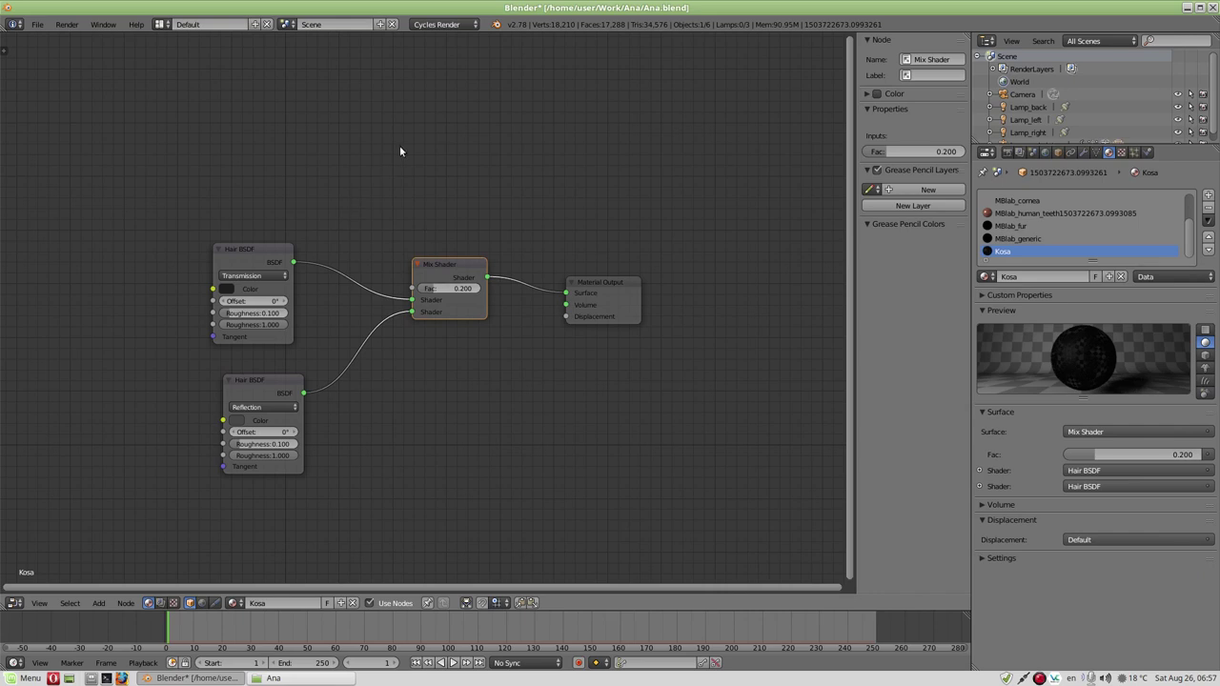
key("shift+a")
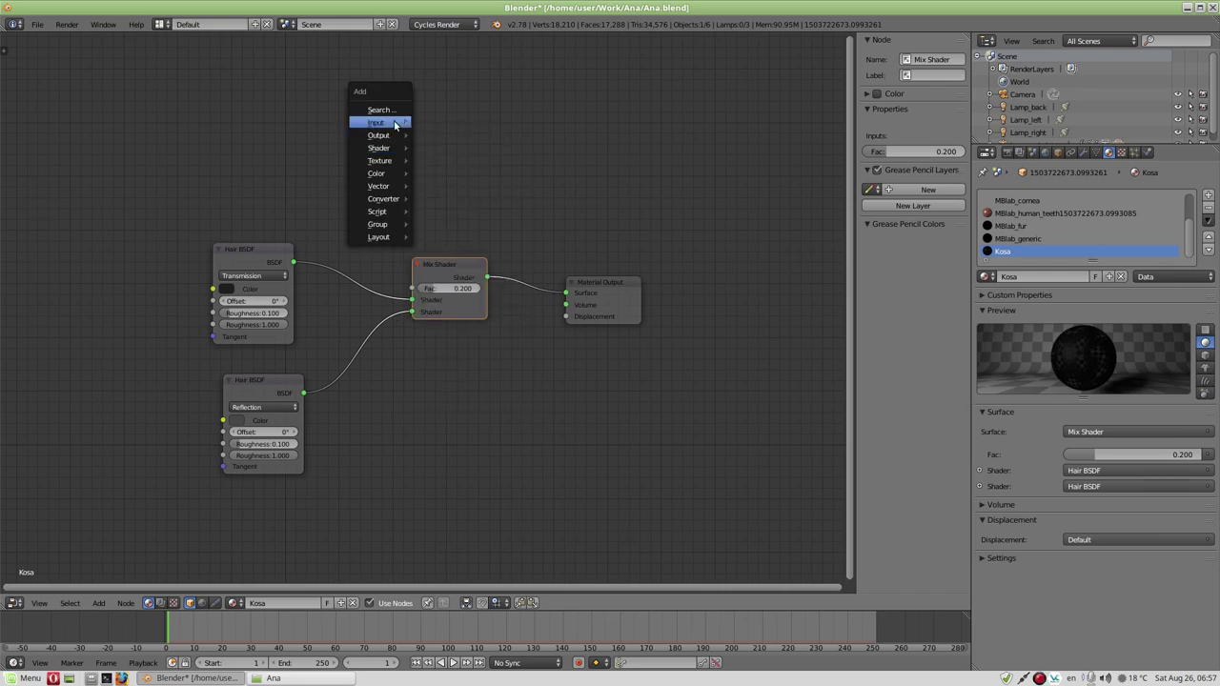
mouse_move(377, 122)
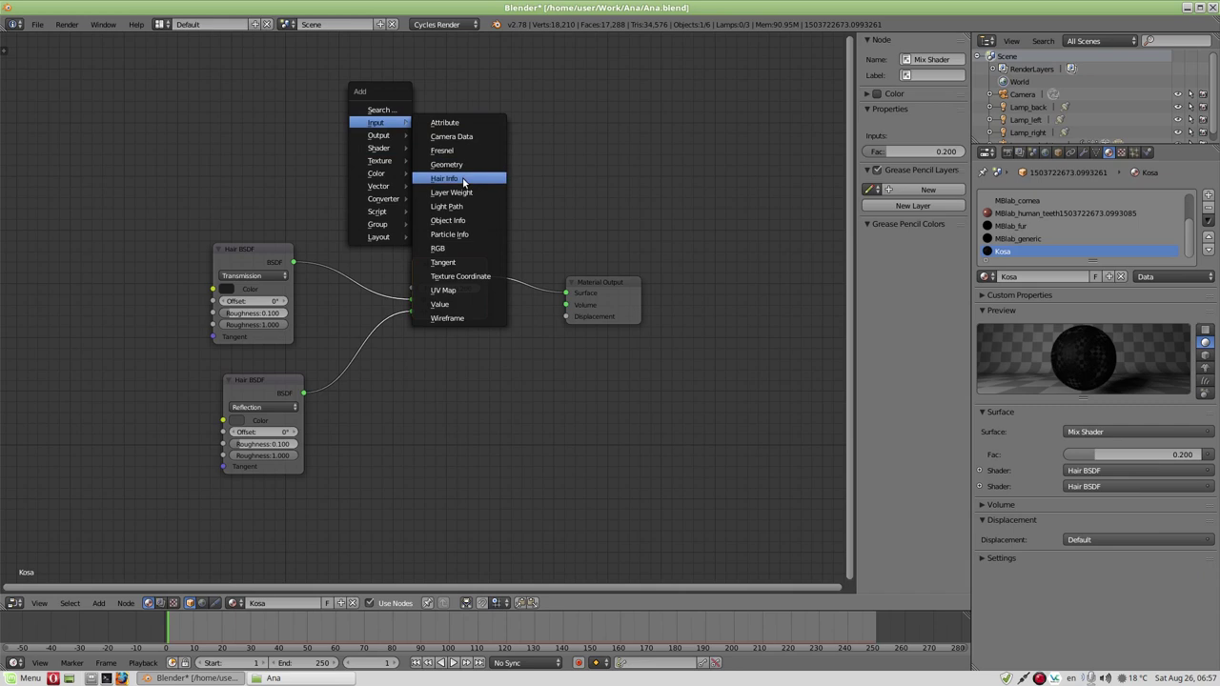
- Add a Hair Info node and connect its Intercept output to the Mix Shader factor
left_click(461, 178)
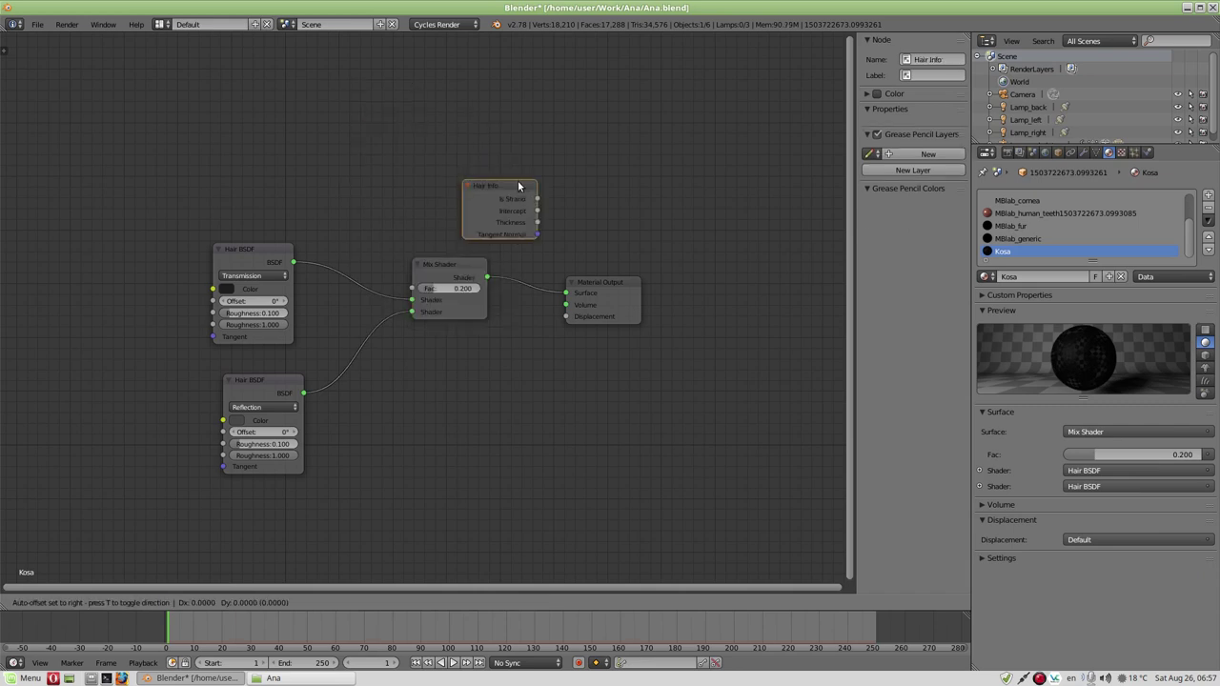
left_click(230, 122)
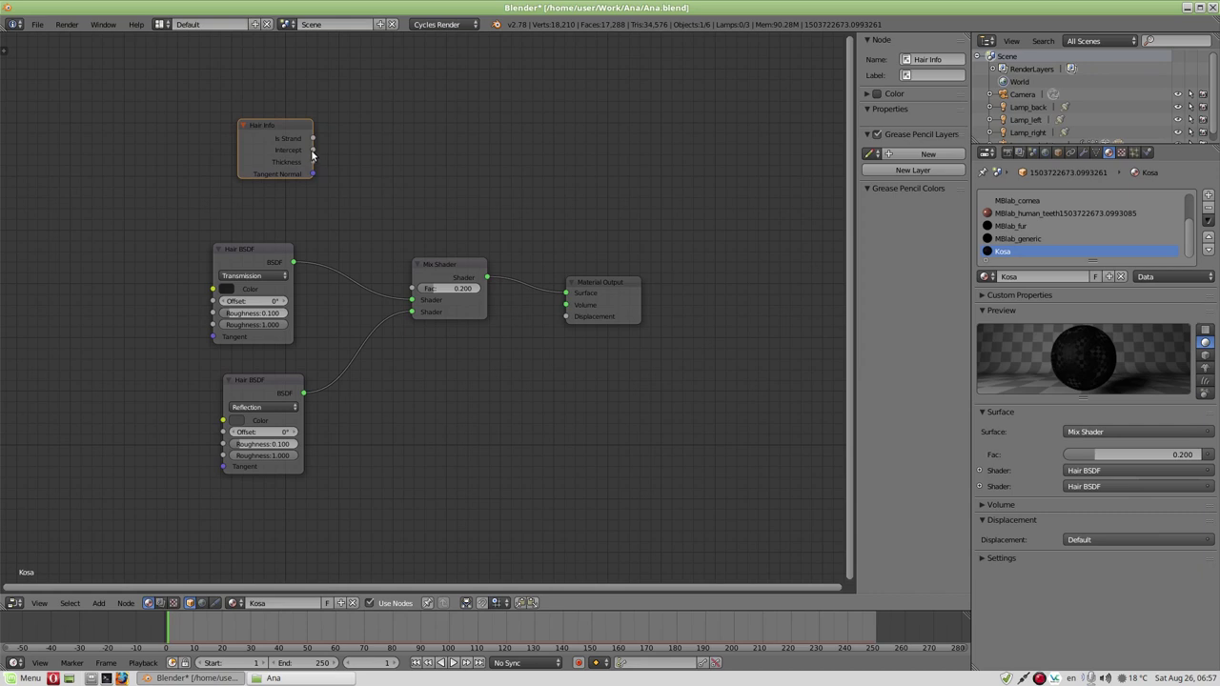
left_click_drag(311, 152, 324, 156)
left_click_drag(365, 224, 410, 290)
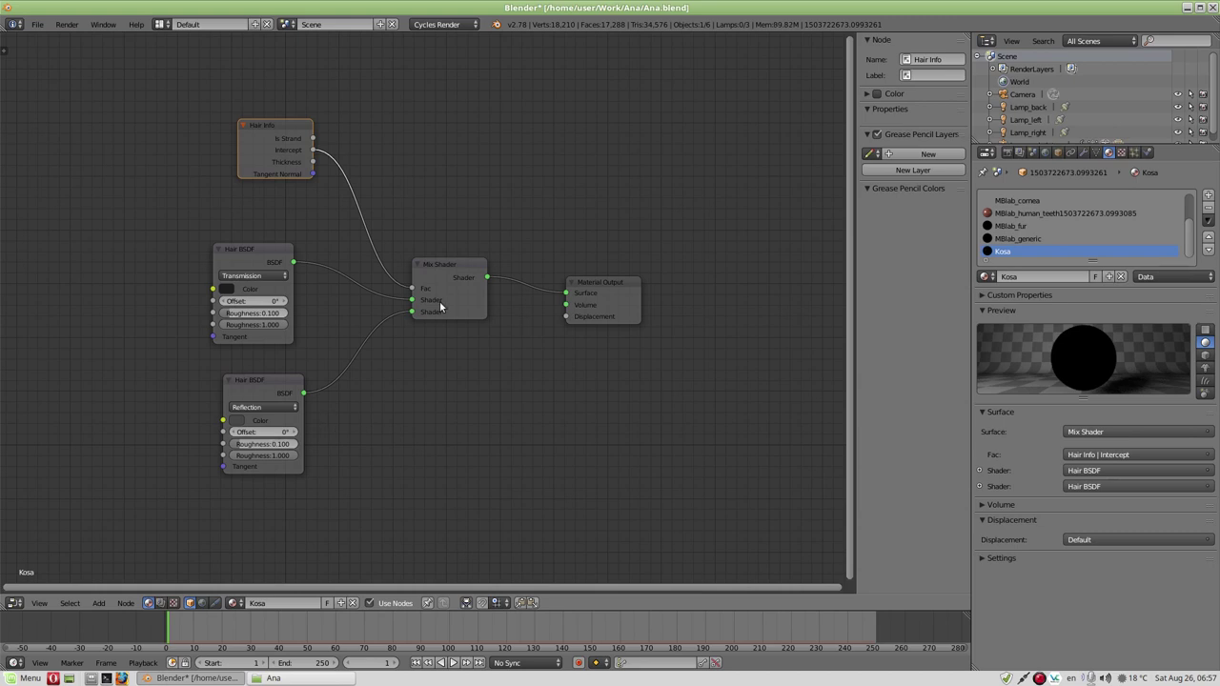
- Rearrange the Hair Info, Reflection hair and Material Output nodes into a tidy layout
left_click_drag(276, 138, 279, 163)
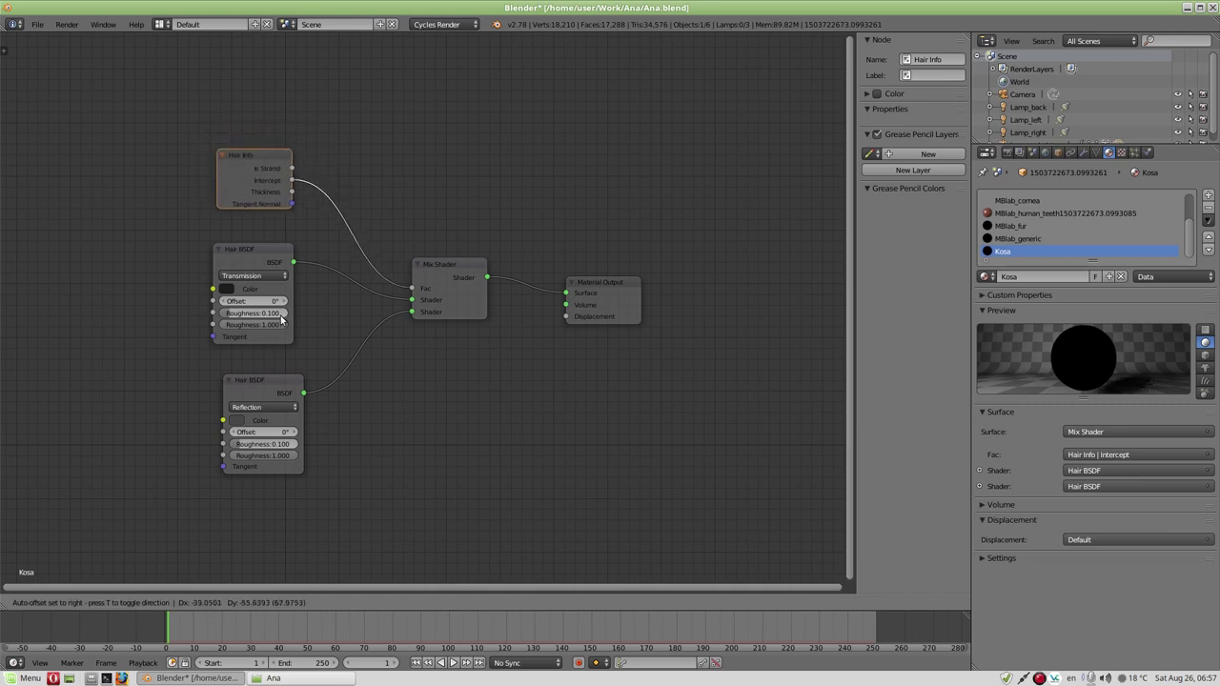
left_click_drag(276, 385, 256, 381)
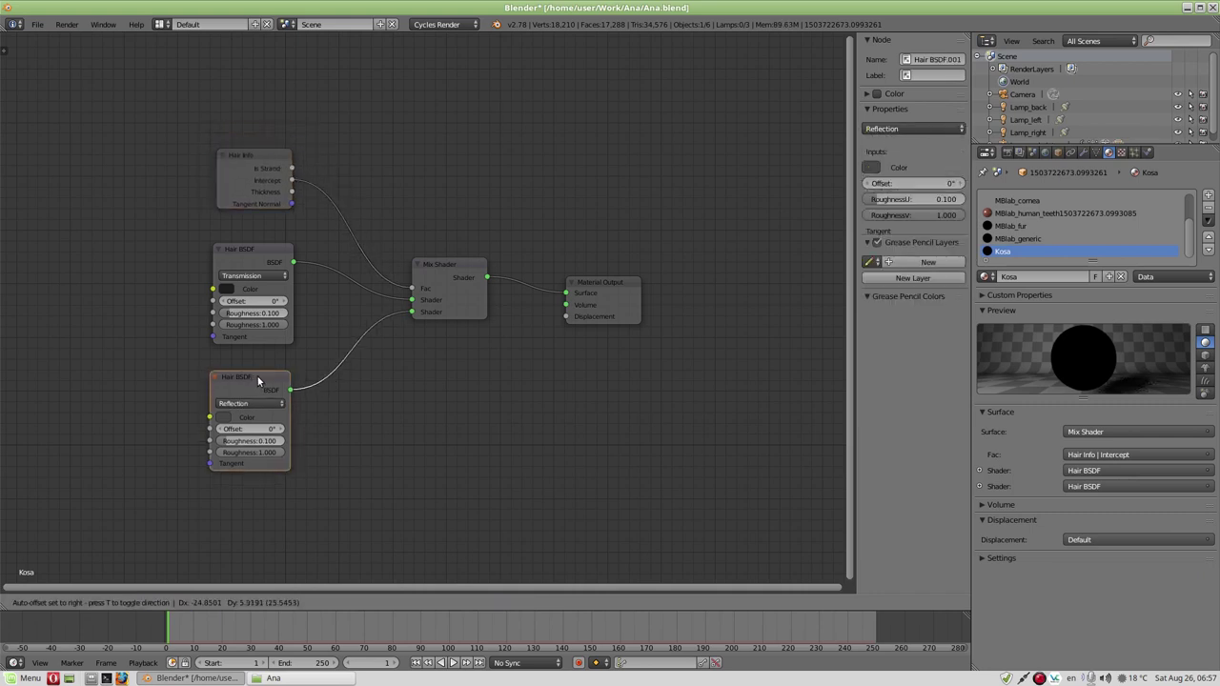
left_click(539, 312)
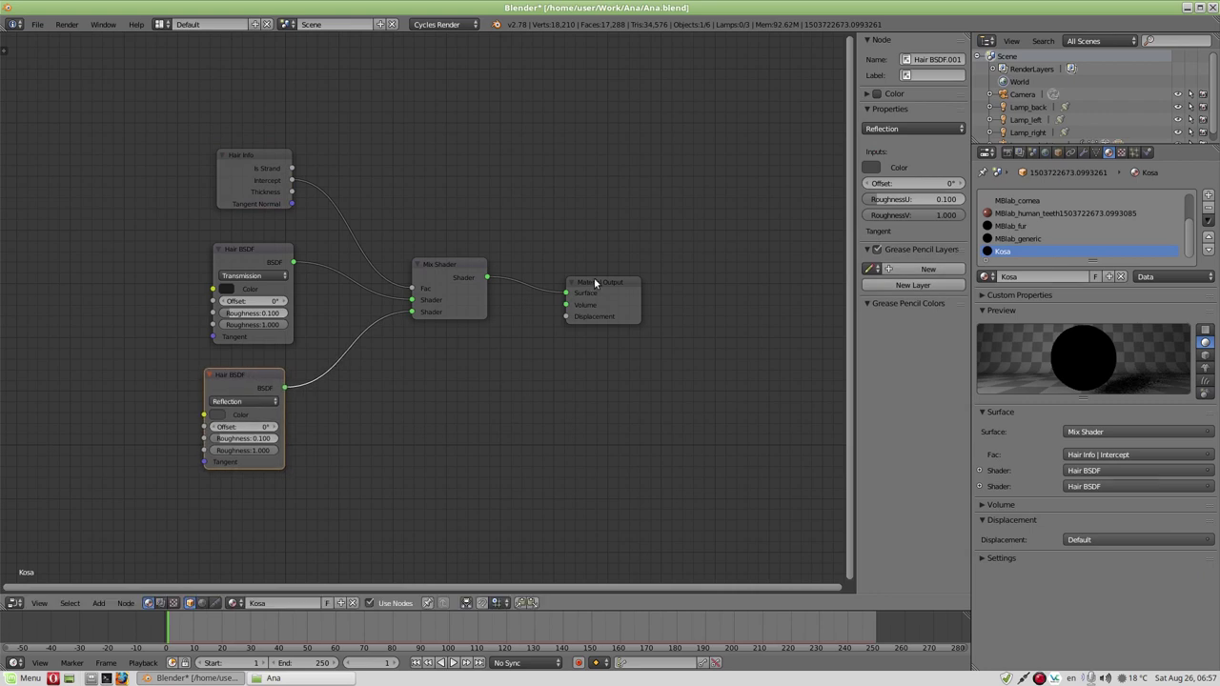
left_click_drag(594, 280, 598, 274)
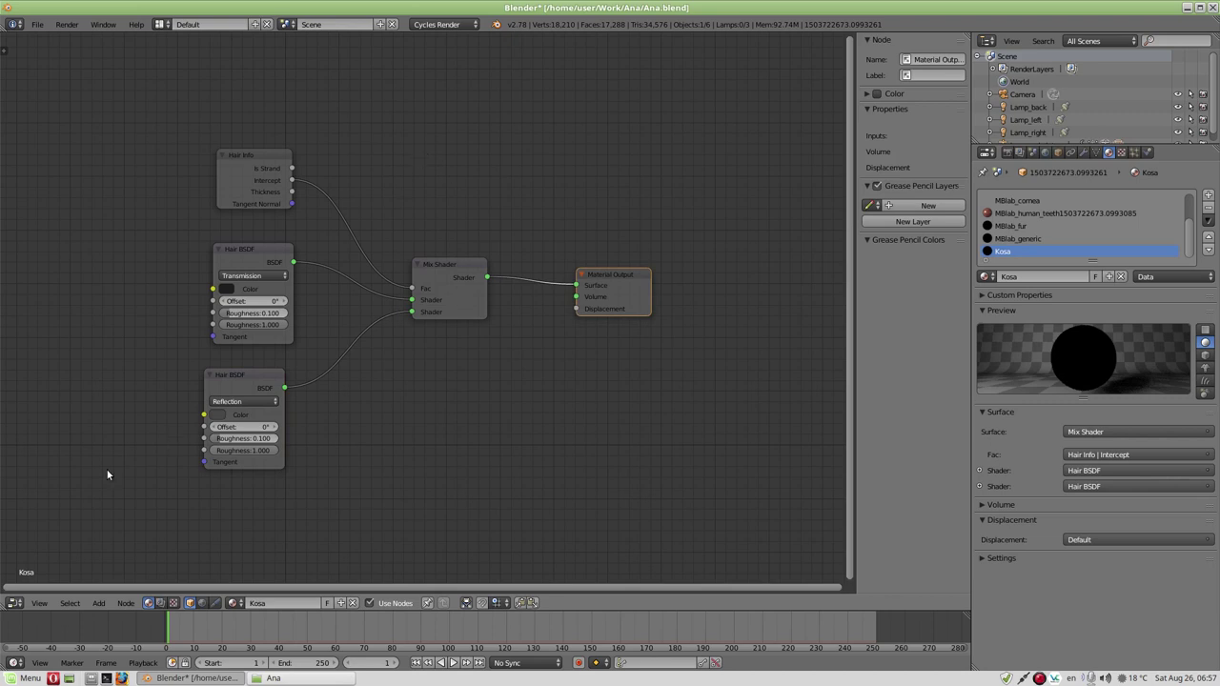
left_click(16, 604)
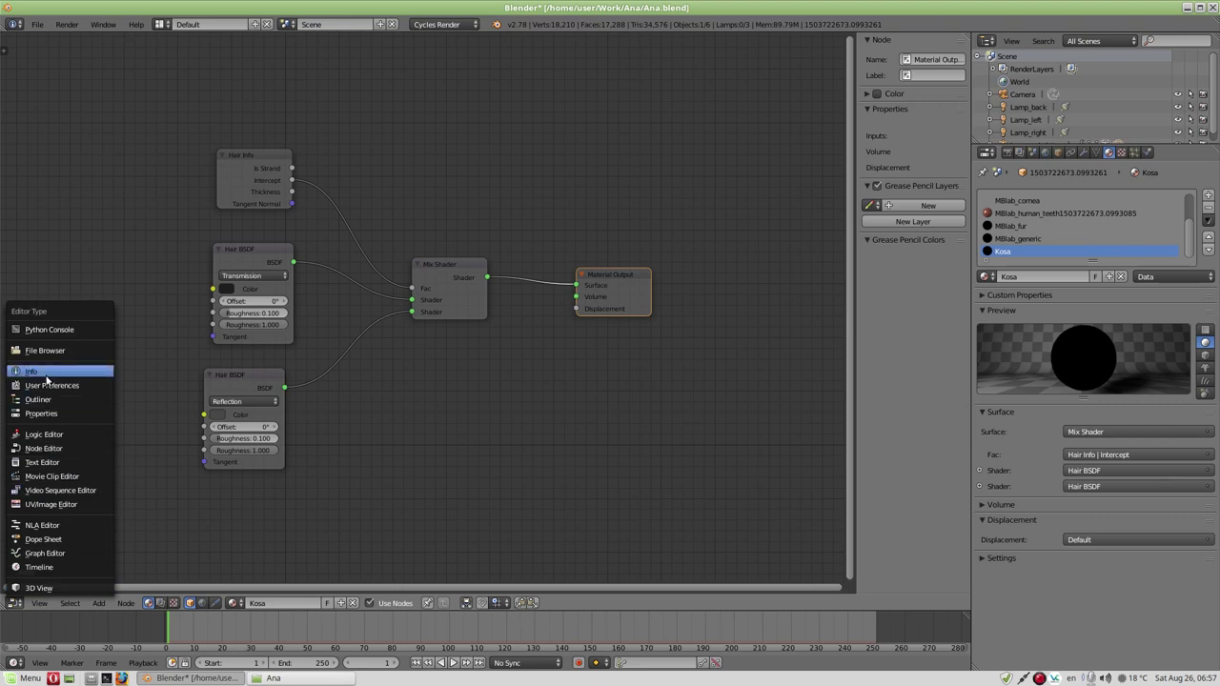
- Back in the 3D view, set the Kosa hair particles' render material to Kosa
left_click(47, 588)
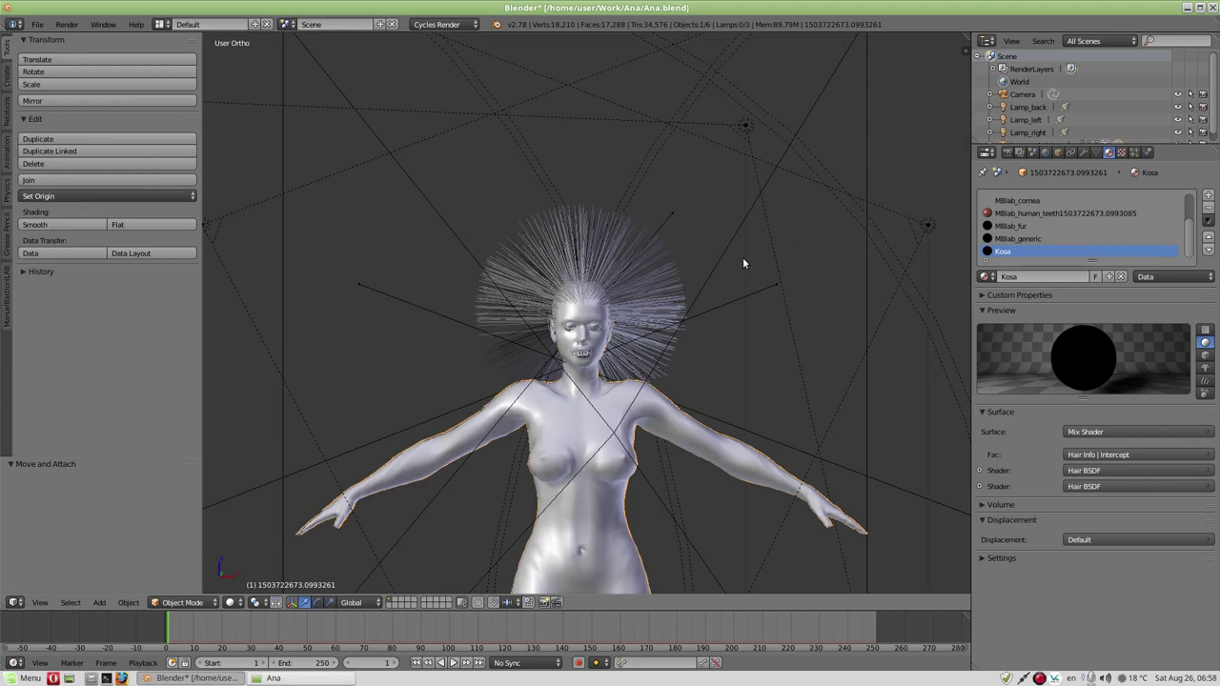
left_click(1134, 152)
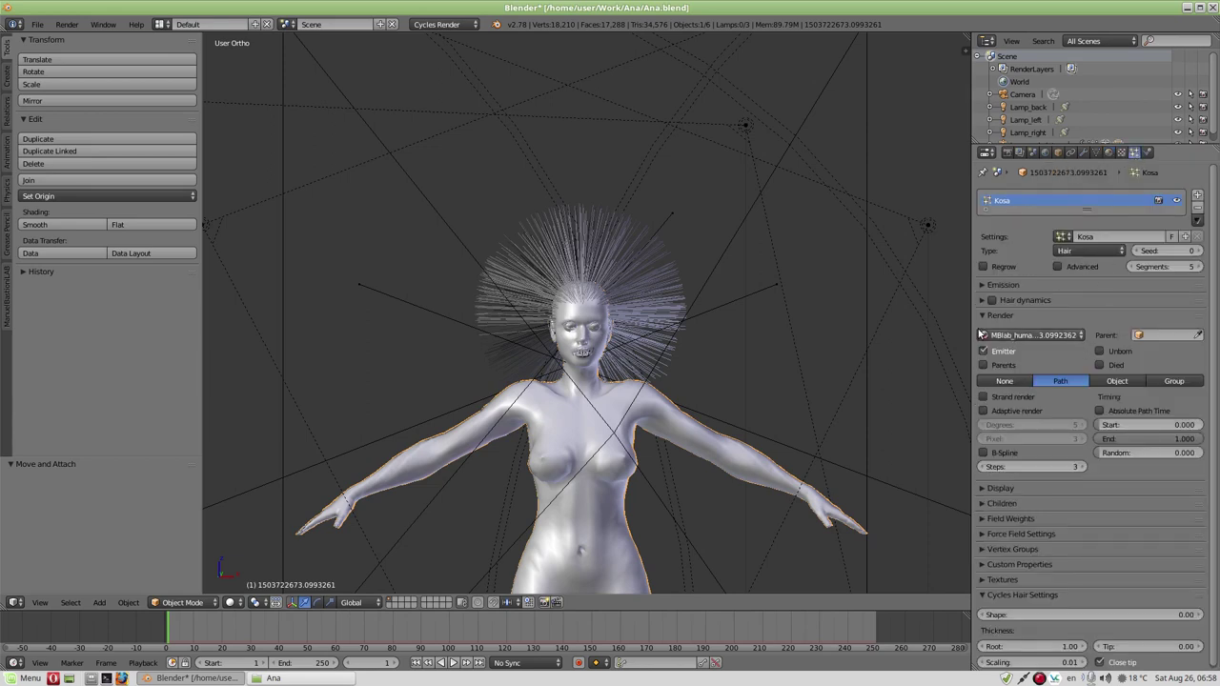
left_click(1036, 336)
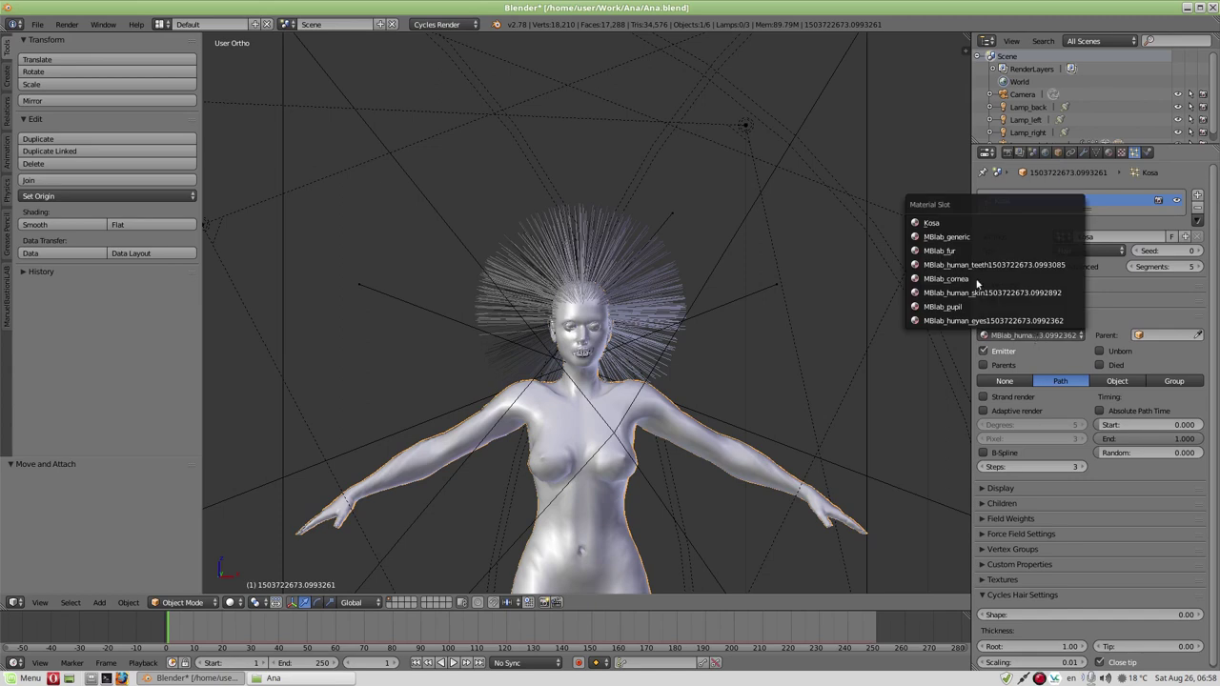
left_click(938, 224)
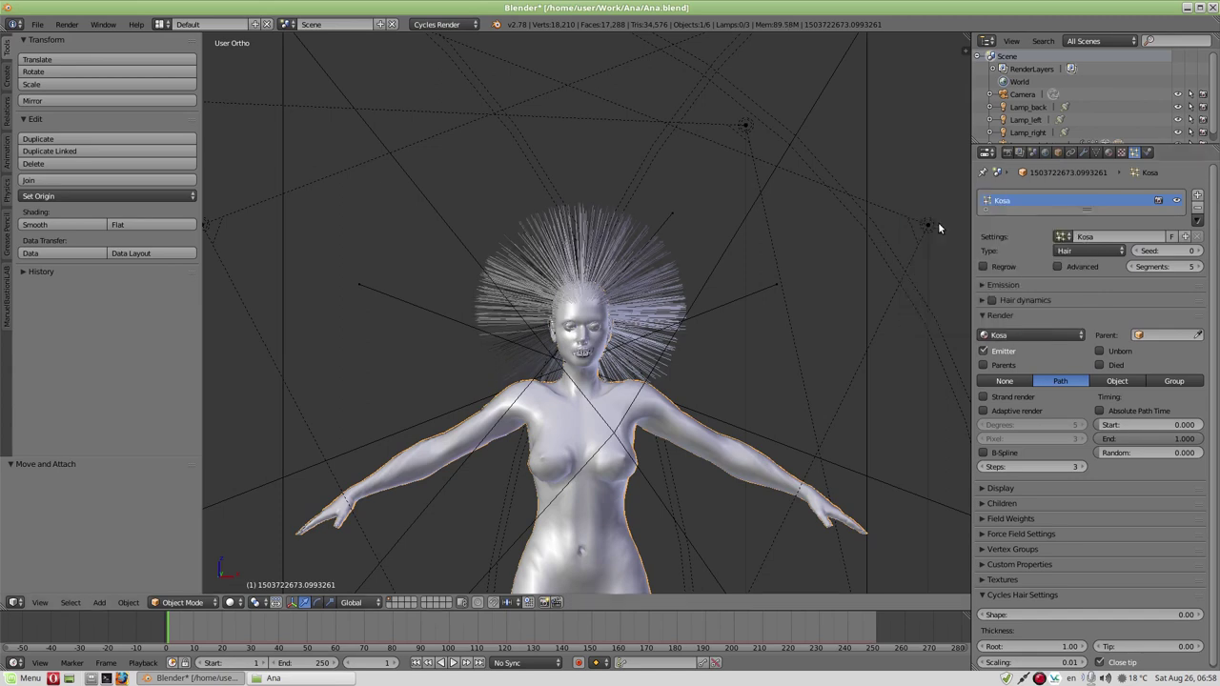
left_click(991, 316)
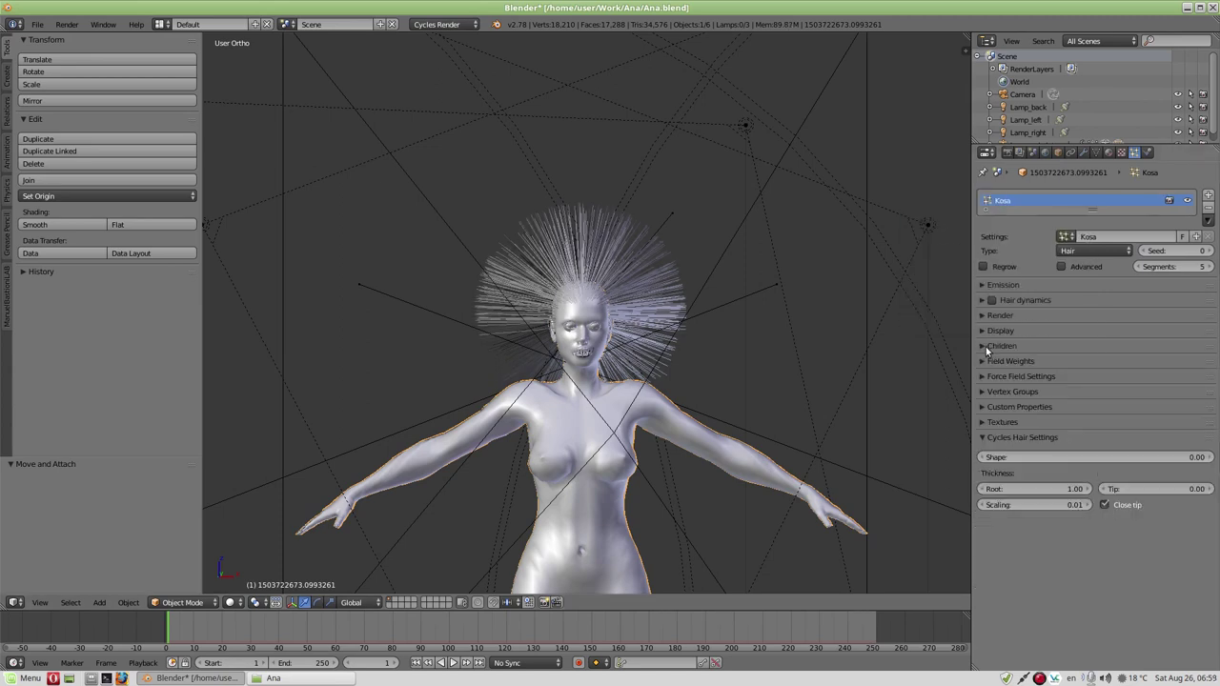
- Expand the hair's Children panel, frame the head front-on, and save Ana.blend
left_click(986, 348)
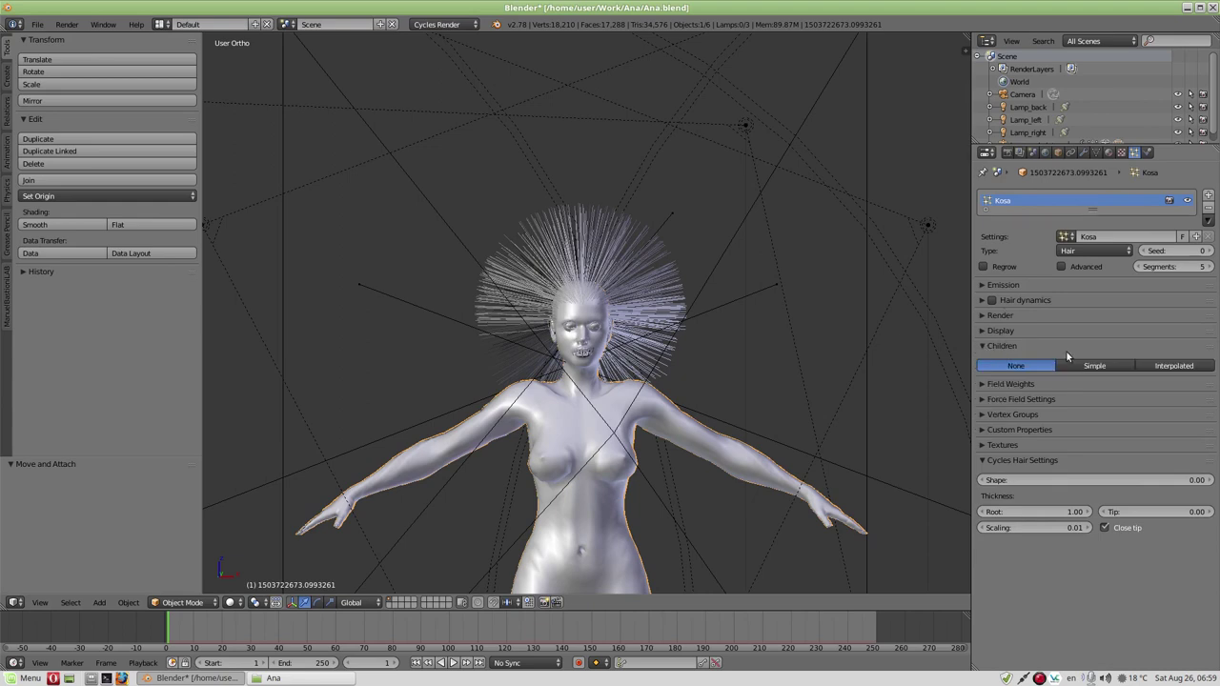
scroll(582, 295, "up", 3)
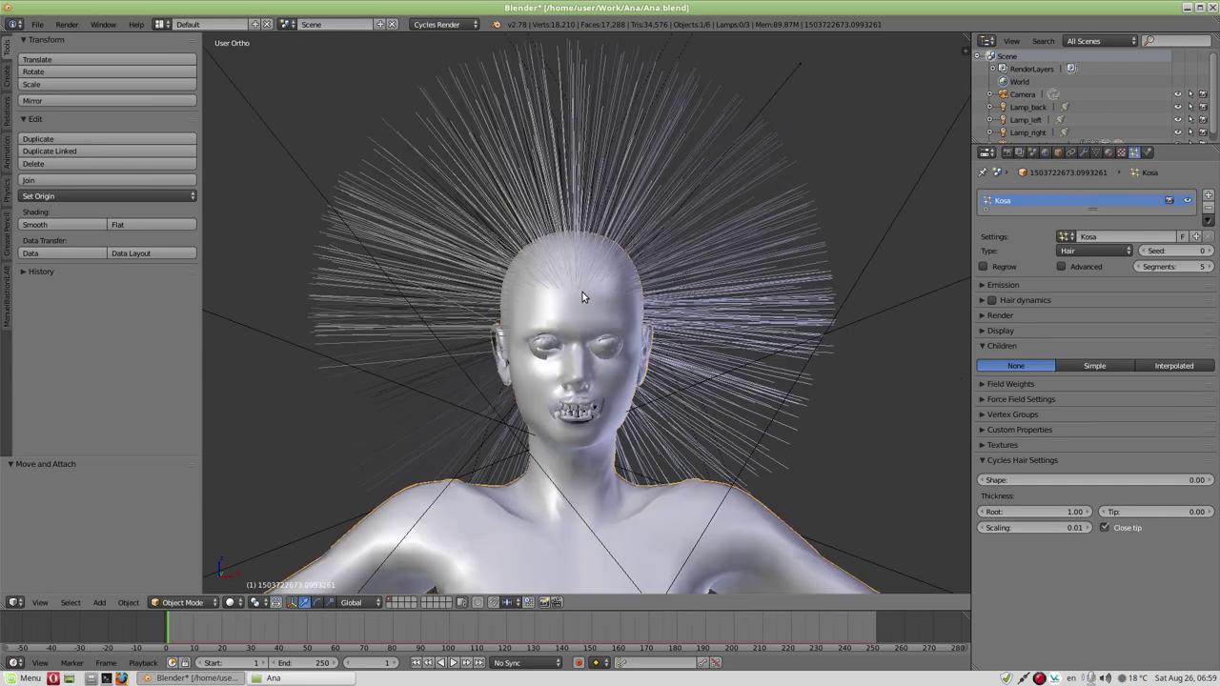
middle_click_drag(576, 270, 610, 288)
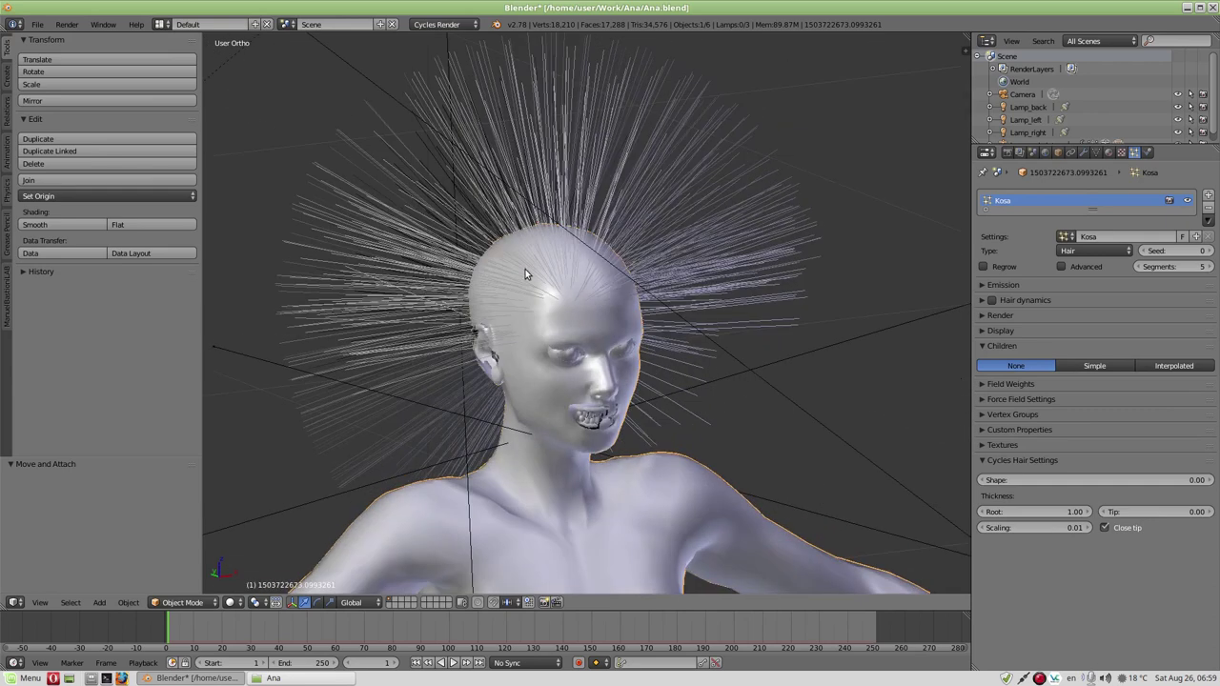
middle_click_drag(500, 238, 787, 300)
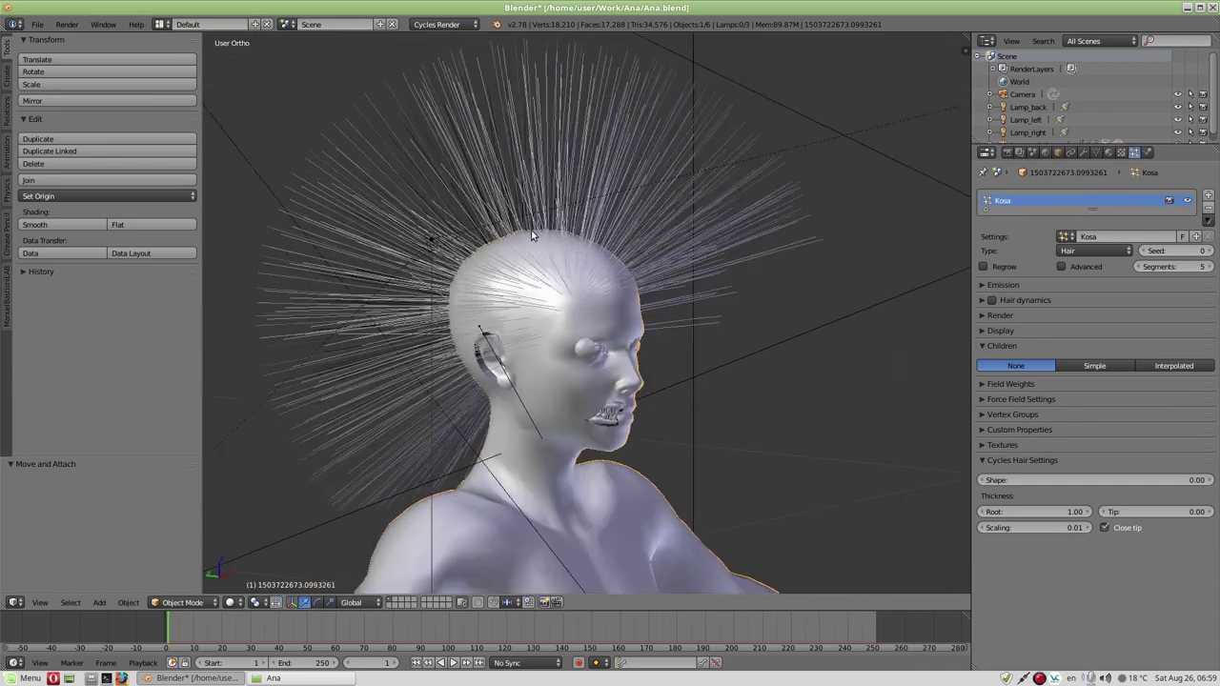
middle_click_drag(641, 278, 398, 173)
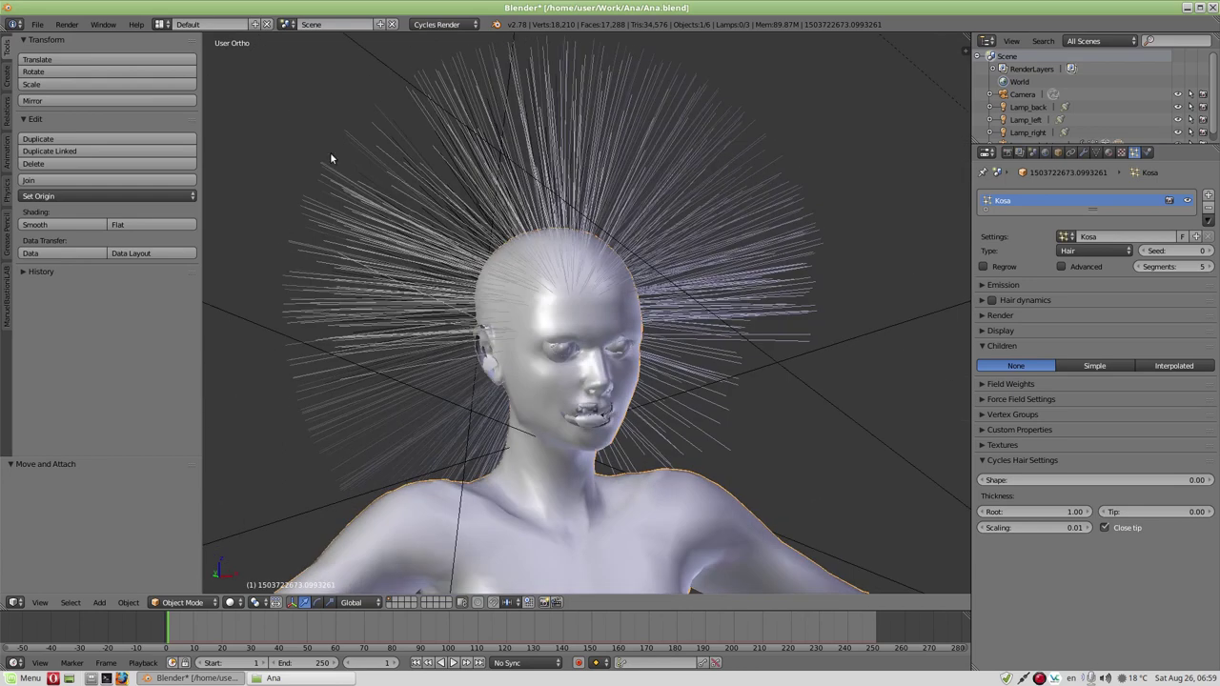
left_click(39, 25)
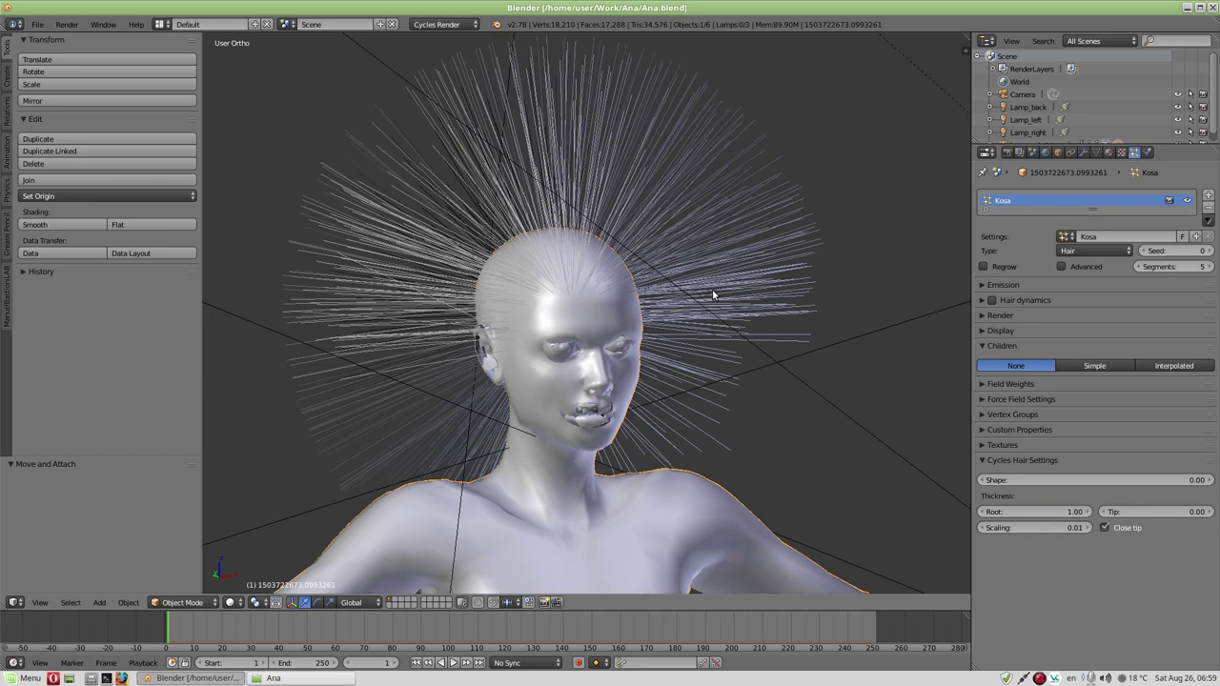
middle_click_drag(702, 294, 681, 296)
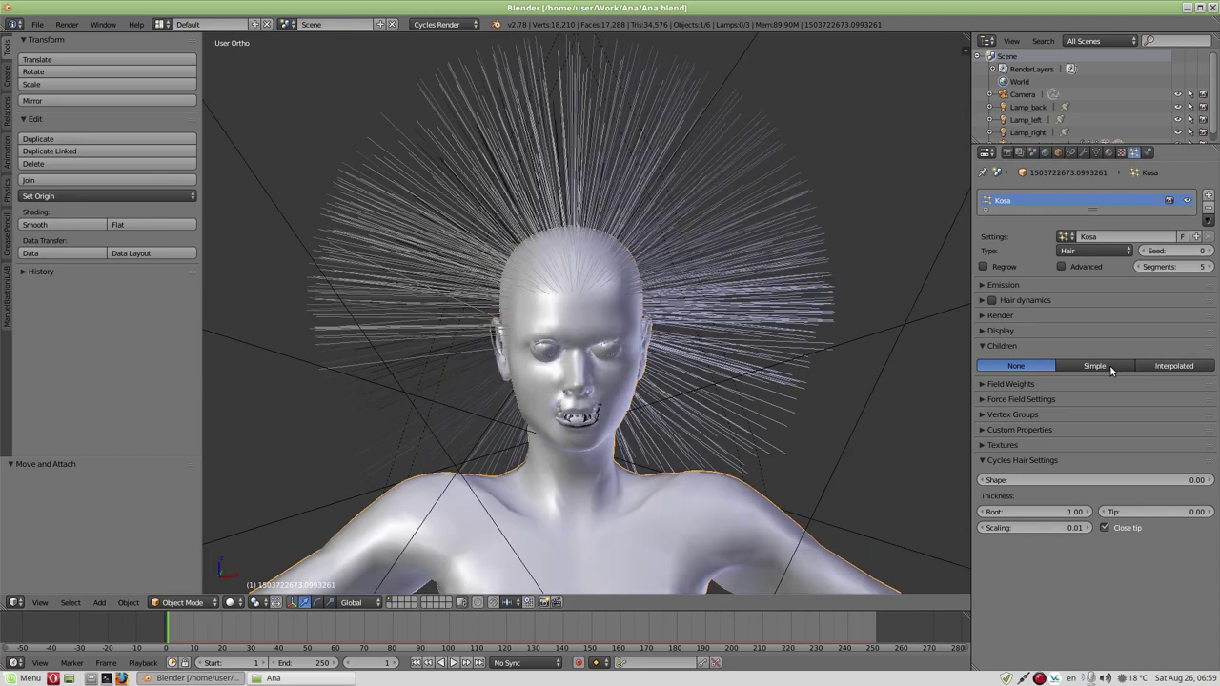
- Switch the Kosa hair children to Interpolated, keeping a viewport display count of 10
left_click(1109, 365)
middle_click_drag(724, 345, 704, 337)
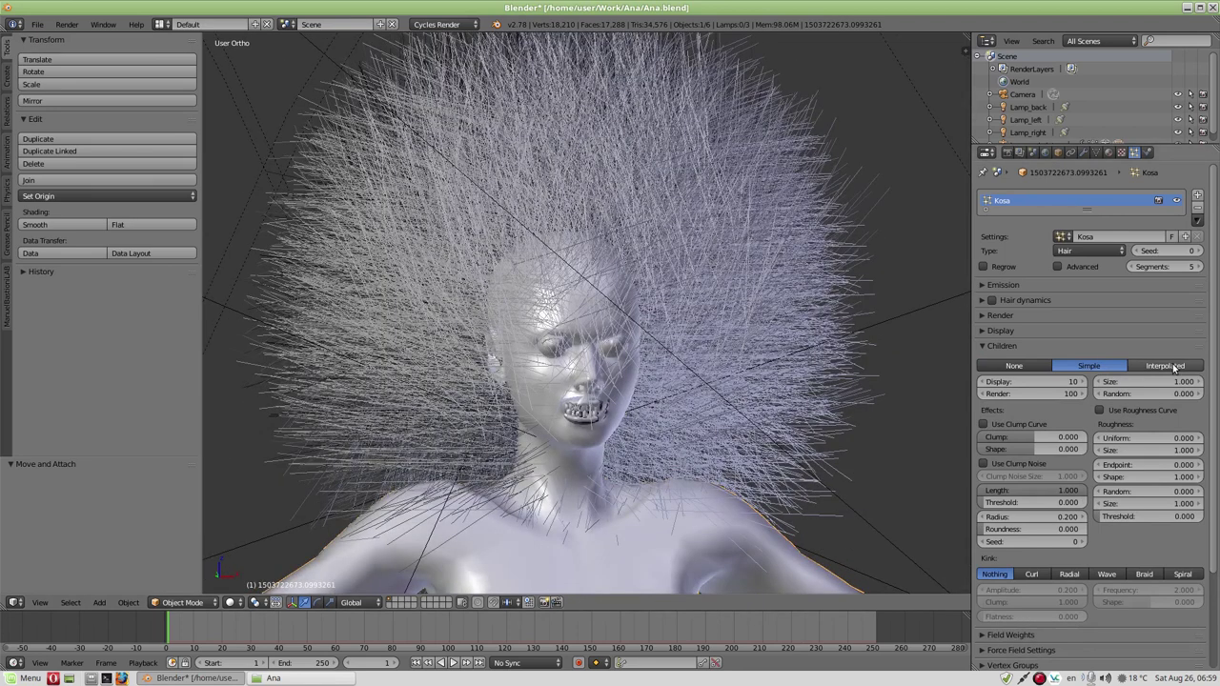
left_click(1170, 366)
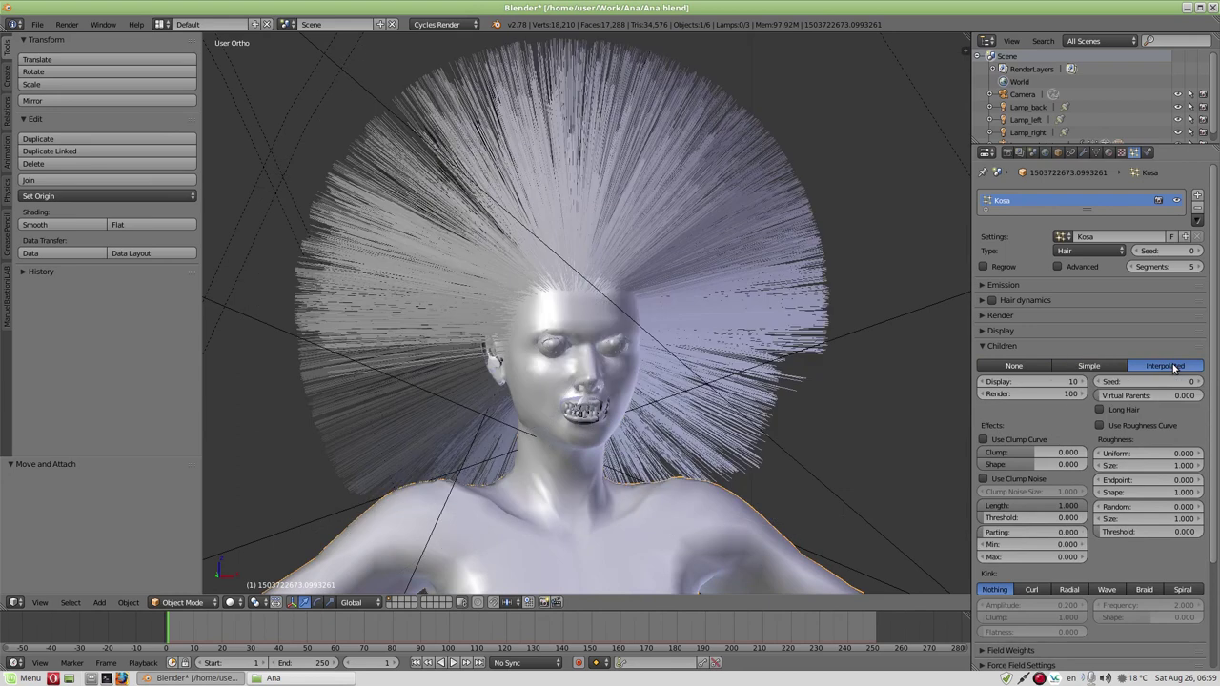
middle_click_drag(691, 354, 599, 265)
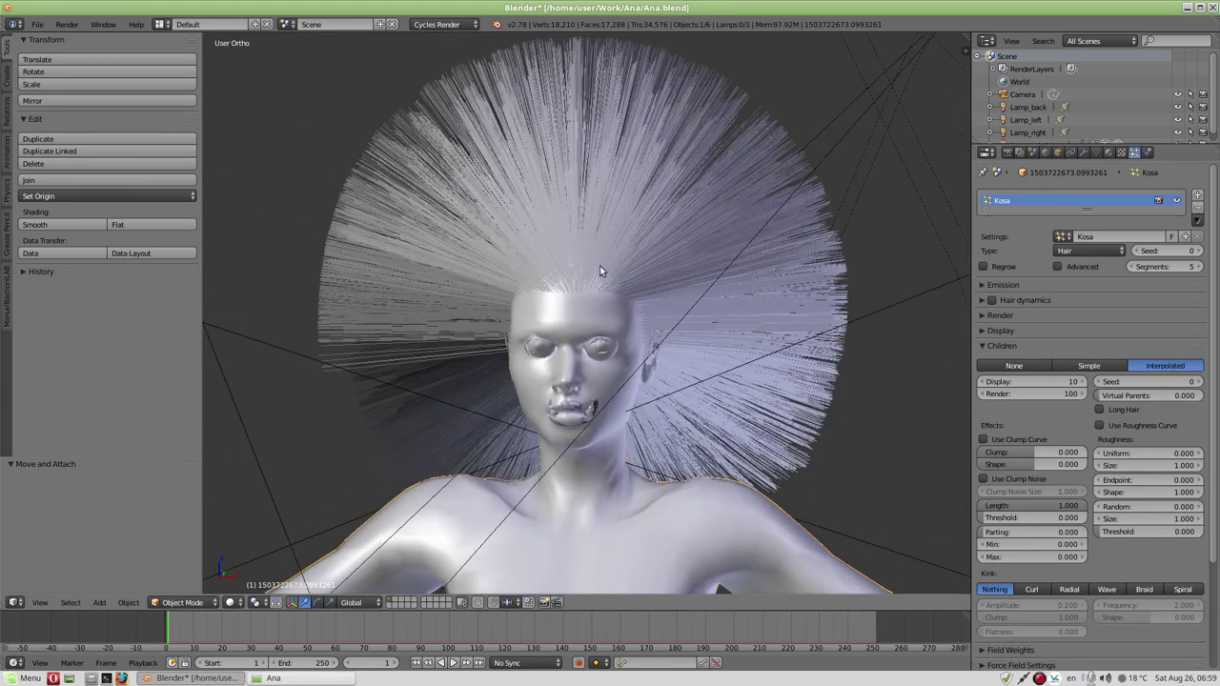
middle_click_drag(579, 313, 873, 342)
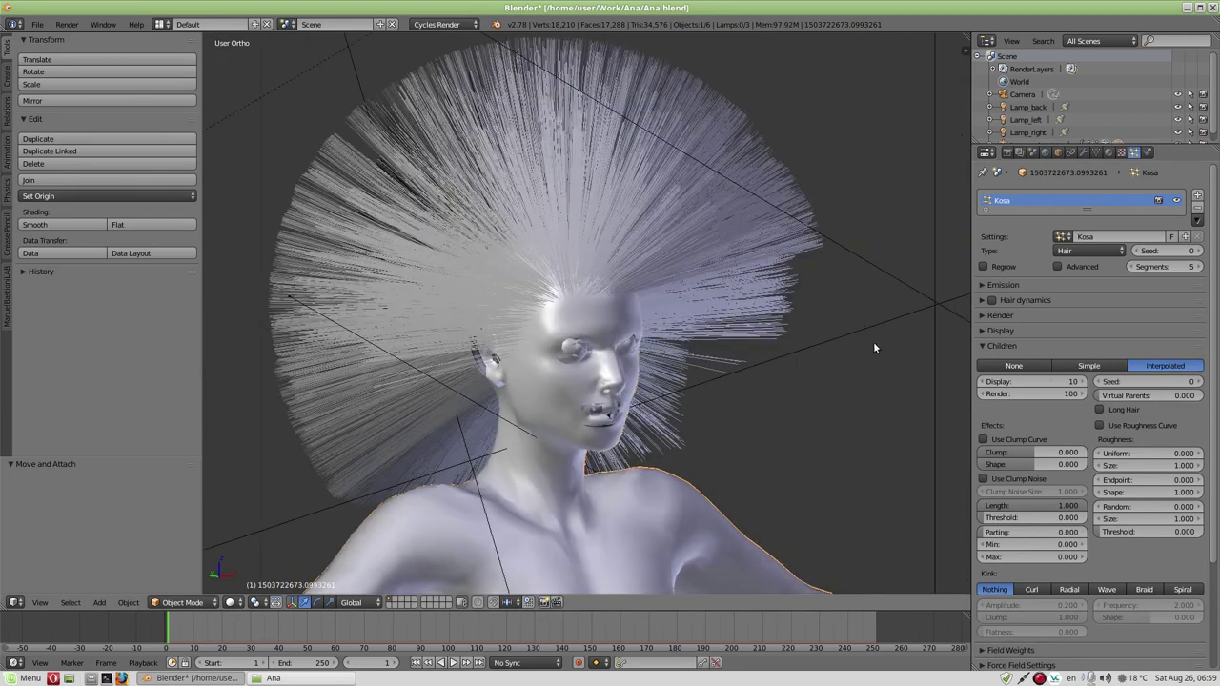
left_click(1010, 381)
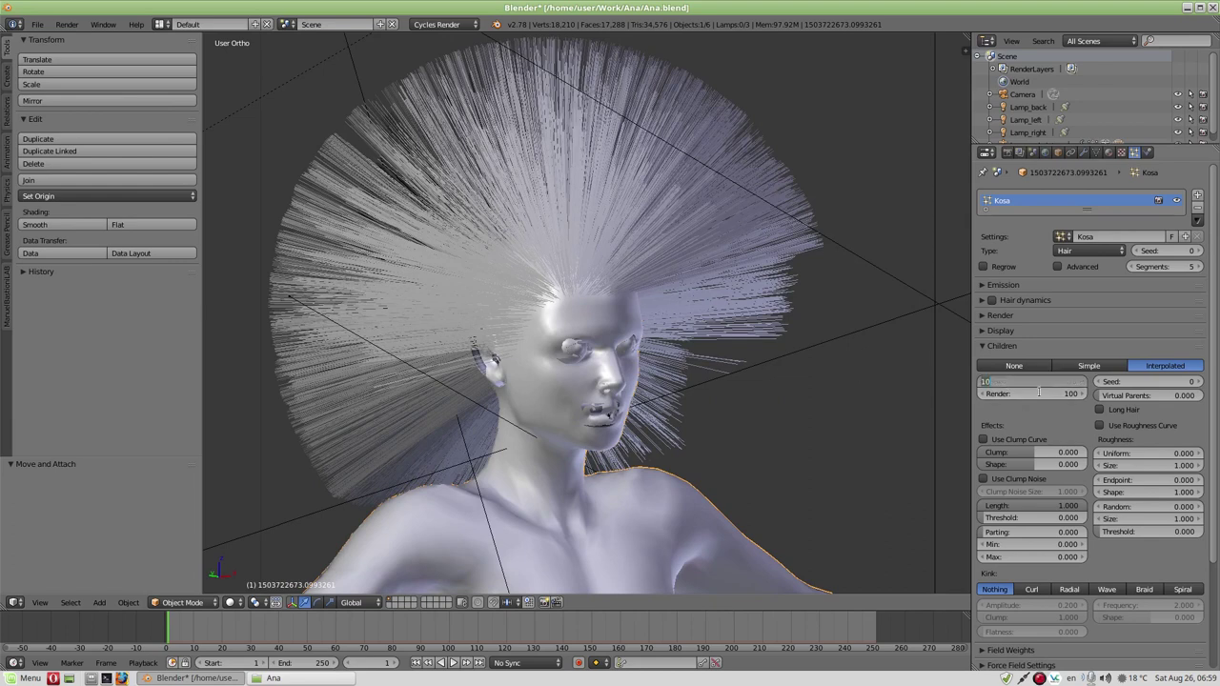
key("Return")
mouse_move(651, 275)
middle_mouse_down()
mouse_move(622, 279)
mouse_move(662, 239)
middle_mouse_up()
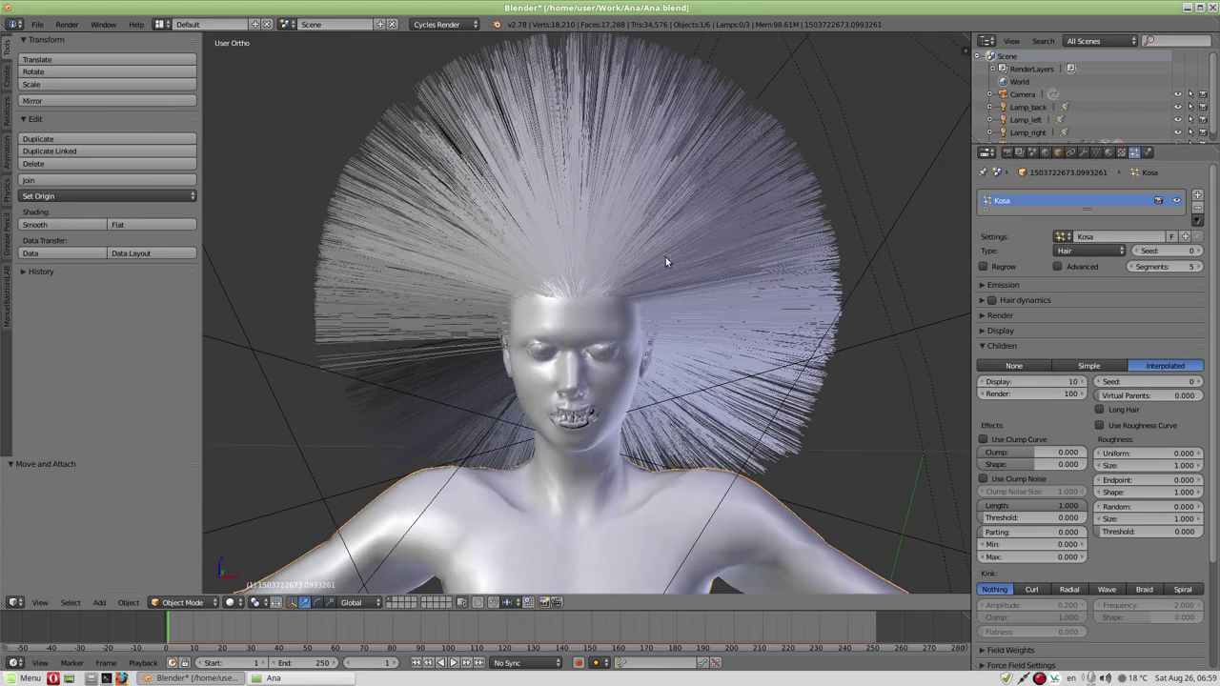
left_click(982, 284)
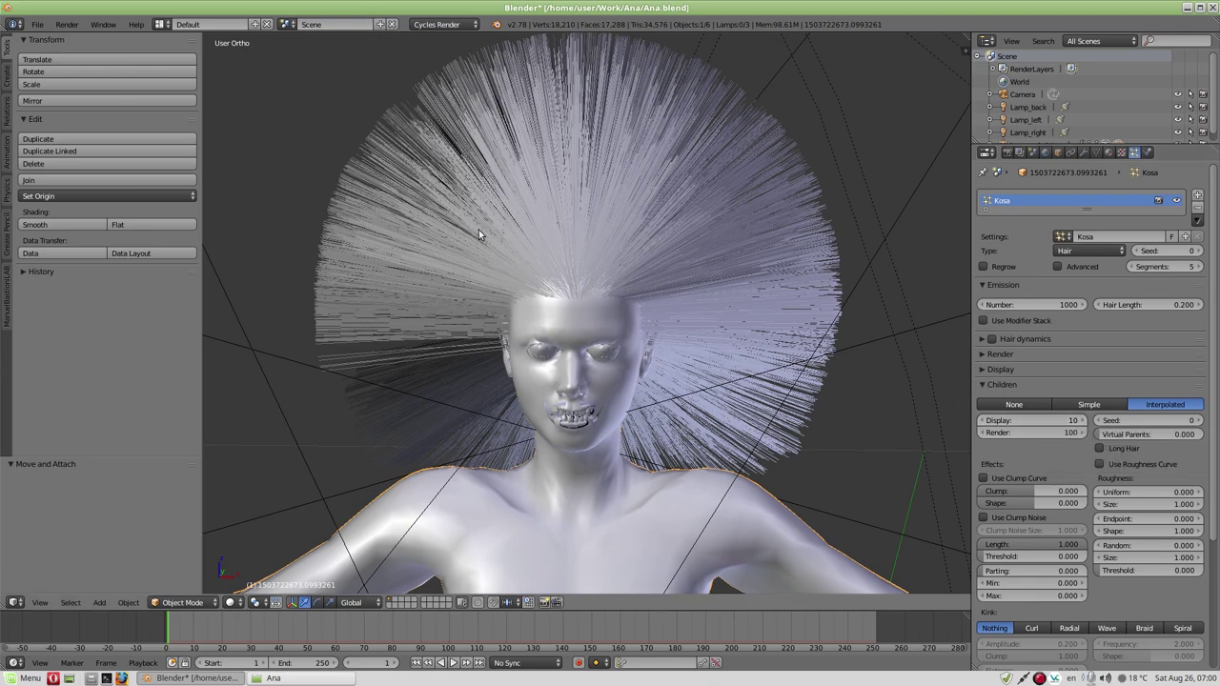
- Set the Kosa children to 15 at render and 5 in the viewport
middle_click_drag(510, 310, 572, 329)
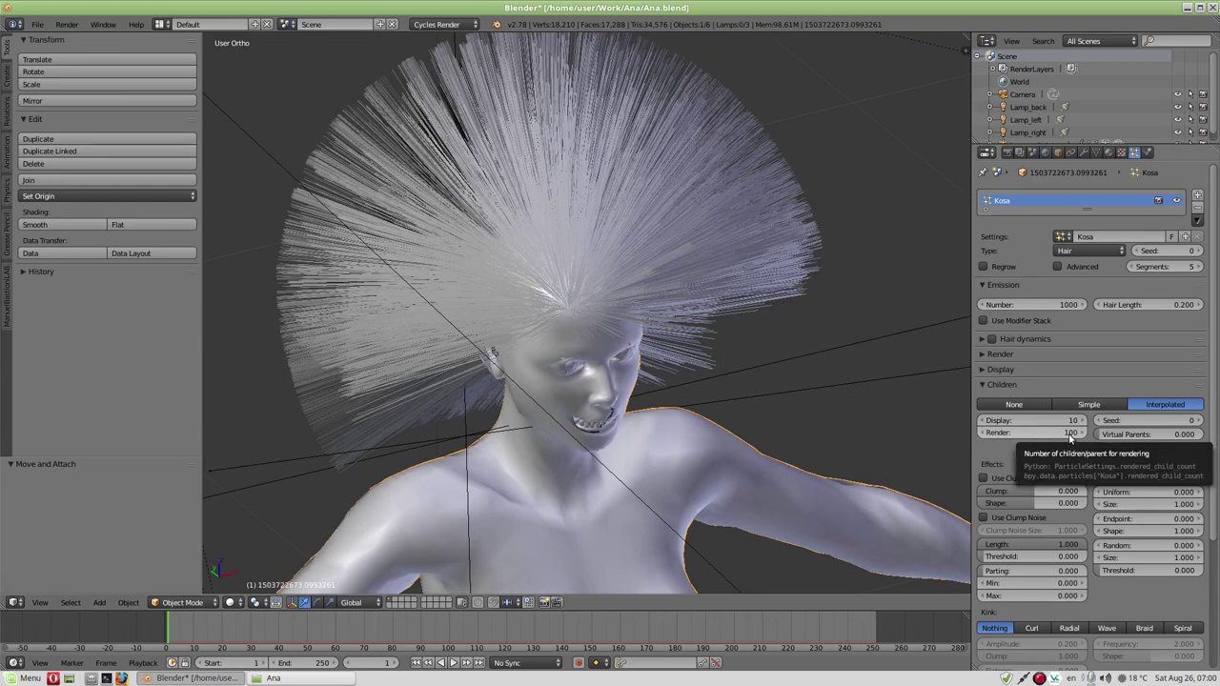
middle_click_drag(668, 251, 638, 238)
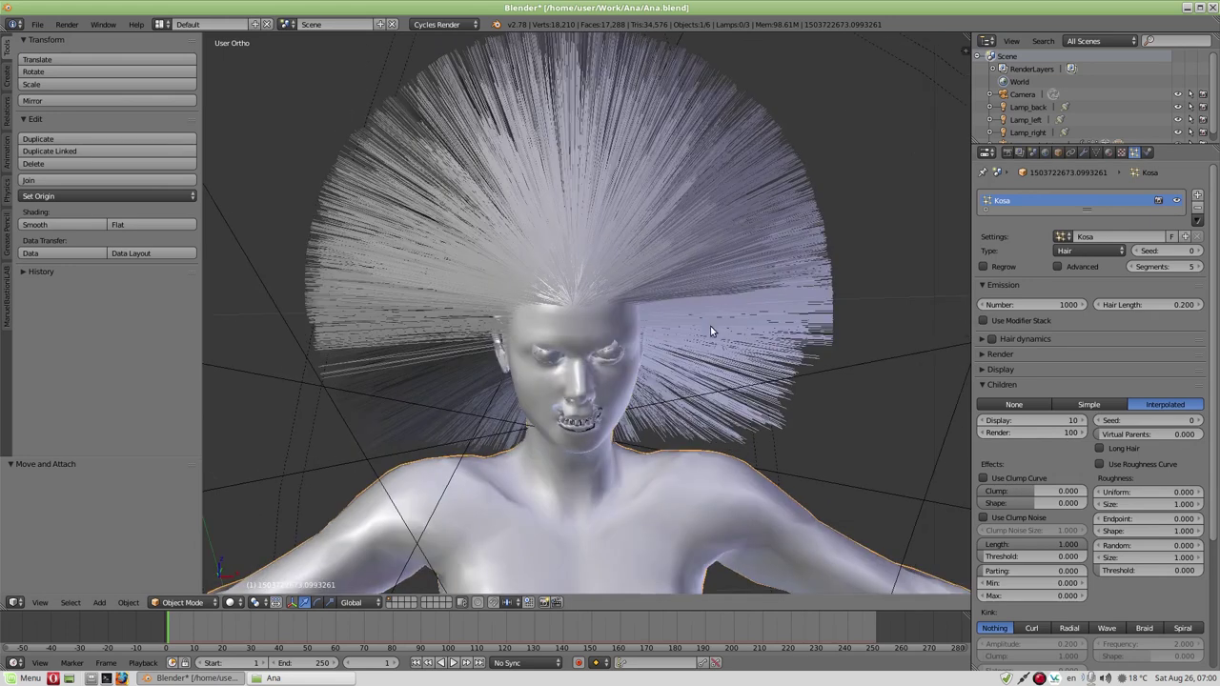
left_click(1029, 434)
type("15")
key("Return")
left_click(1046, 420)
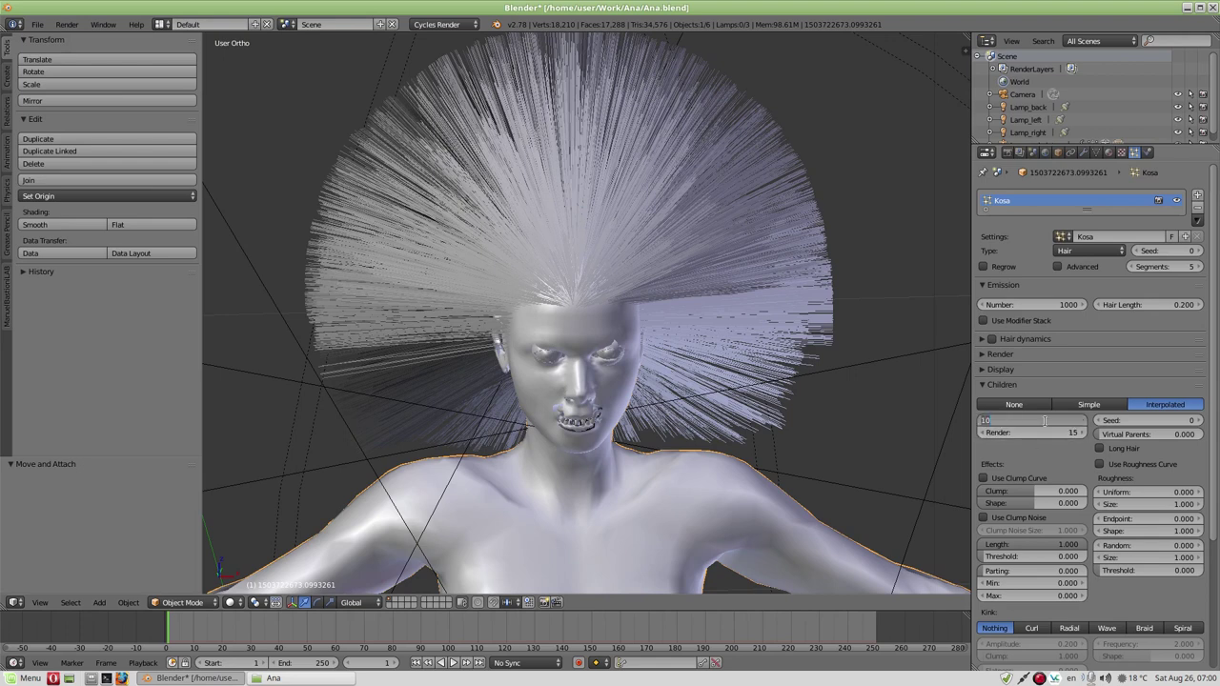
type("15")
key("Return")
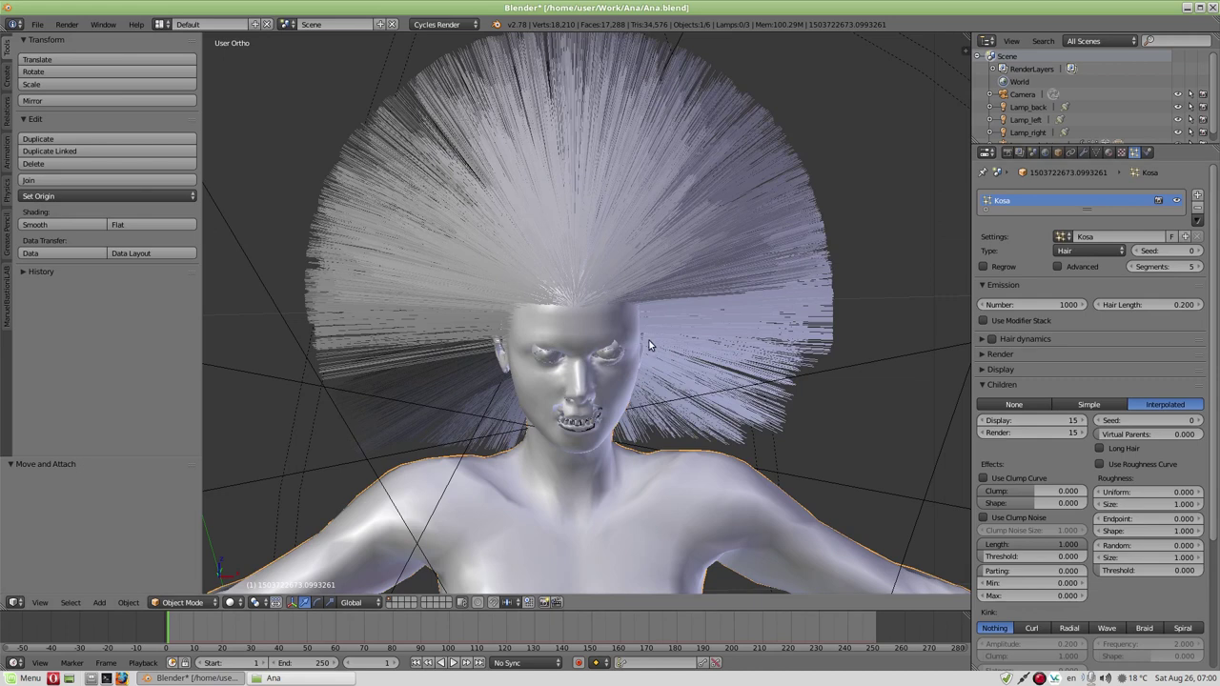
middle_click_drag(683, 333, 705, 314)
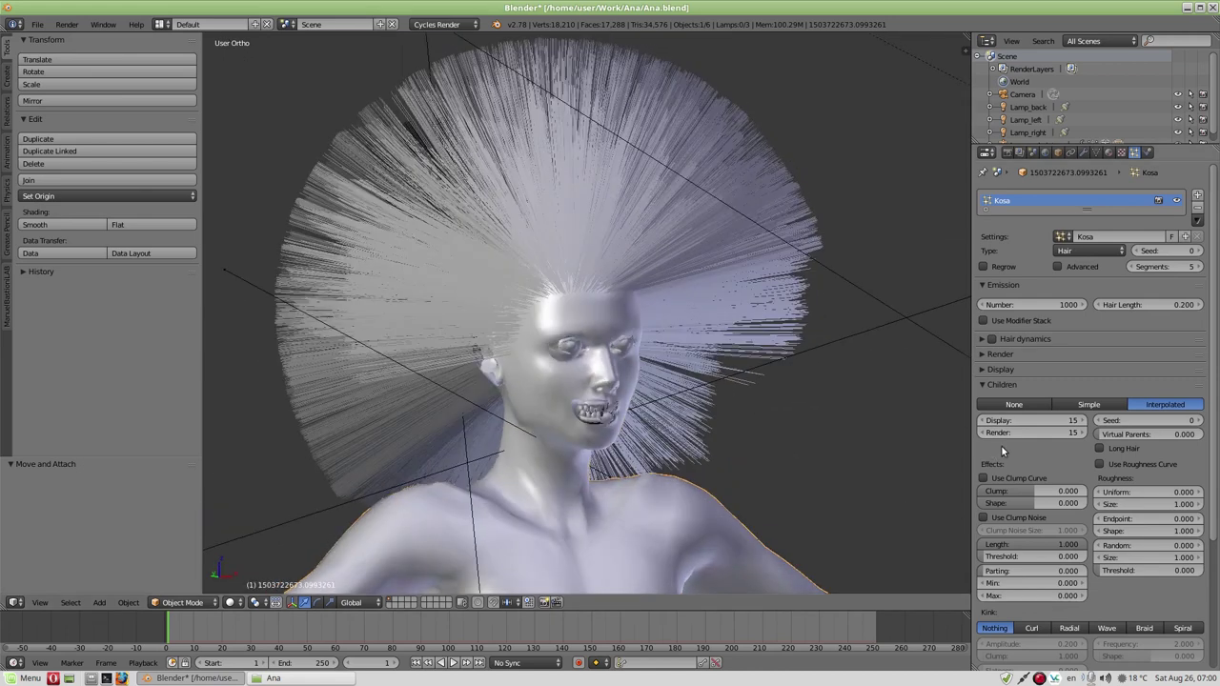
left_click(1025, 421)
type("5")
key("Return")
middle_click_drag(803, 414, 716, 407)
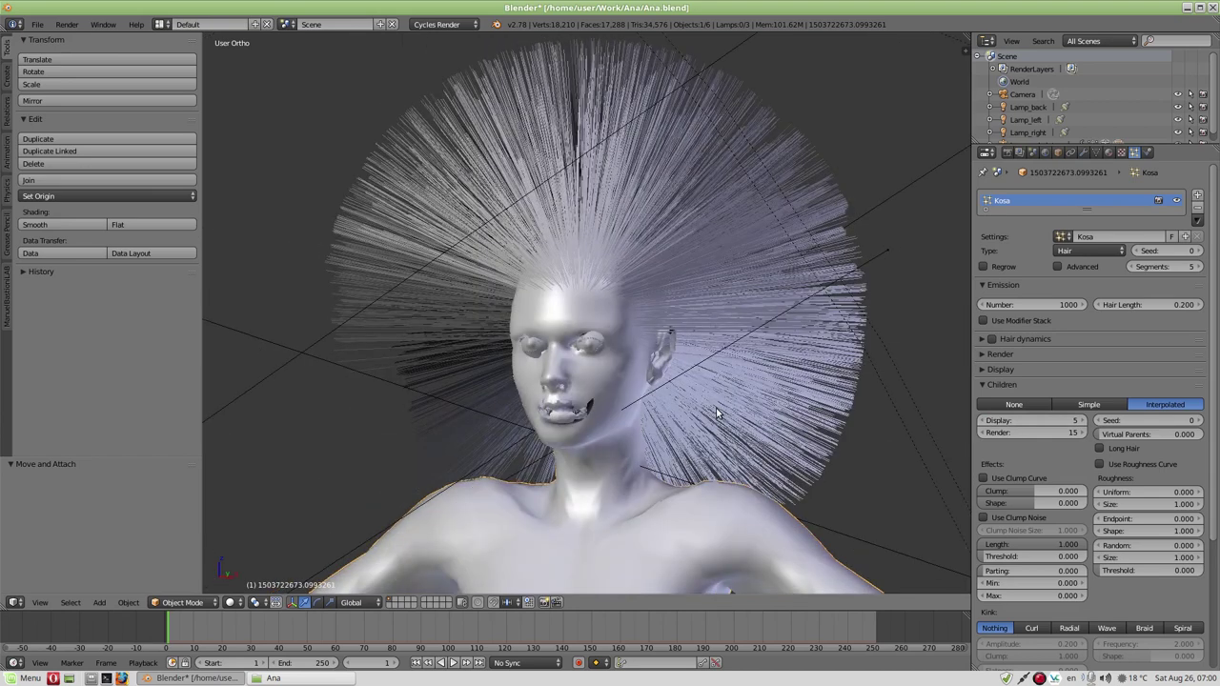
- Change the child seed to 46 and turn on Long Hair
scroll(717, 410, "down", 2)
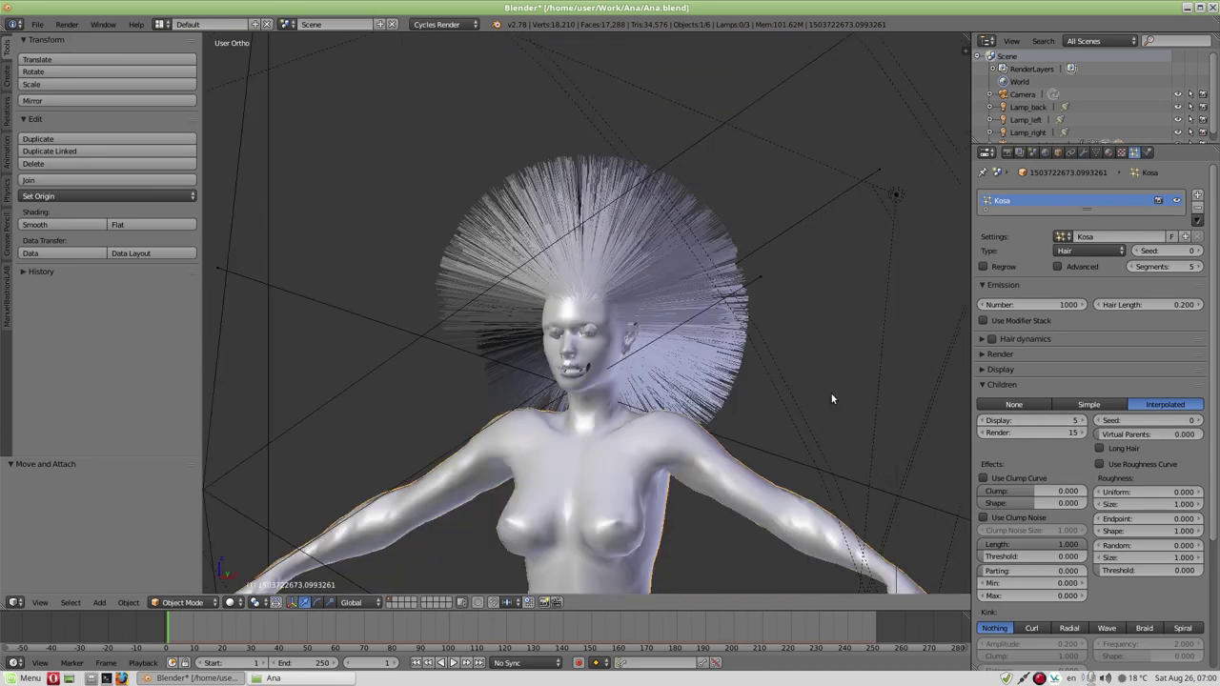
mouse_move(1143, 420)
left_mouse_down()
mouse_move(1187, 420)
mouse_move(1096, 421)
left_mouse_up()
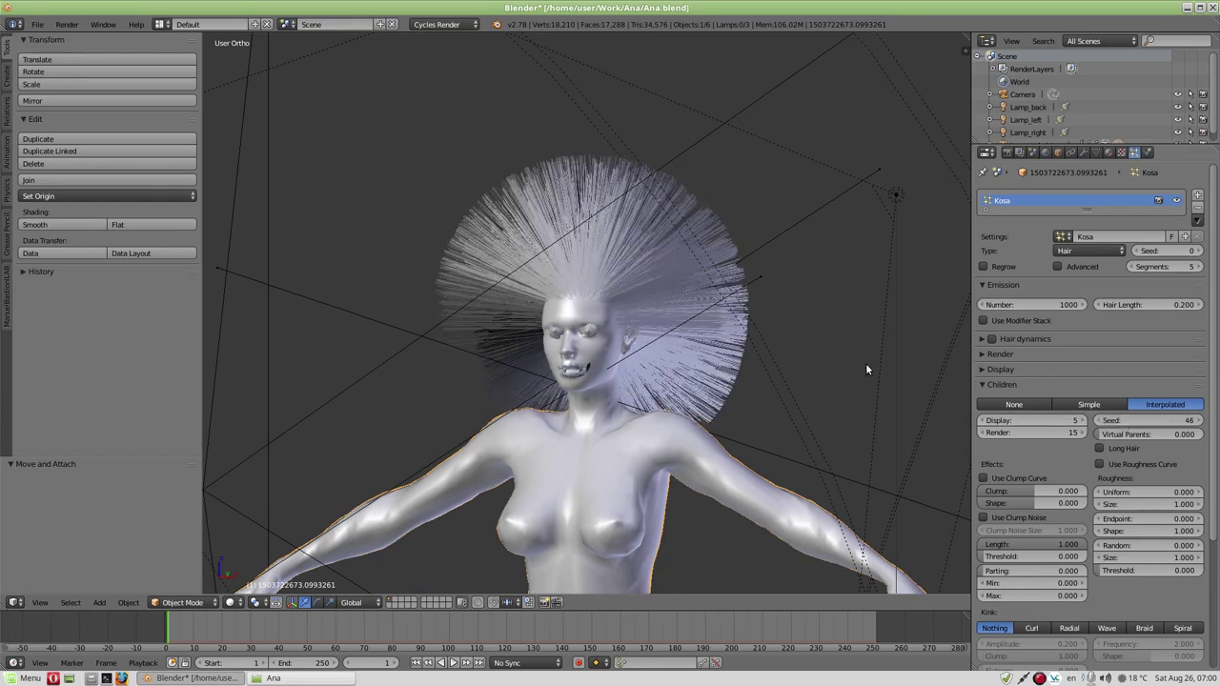
mouse_move(616, 309)
middle_mouse_down()
mouse_move(664, 346)
mouse_move(635, 267)
middle_mouse_up()
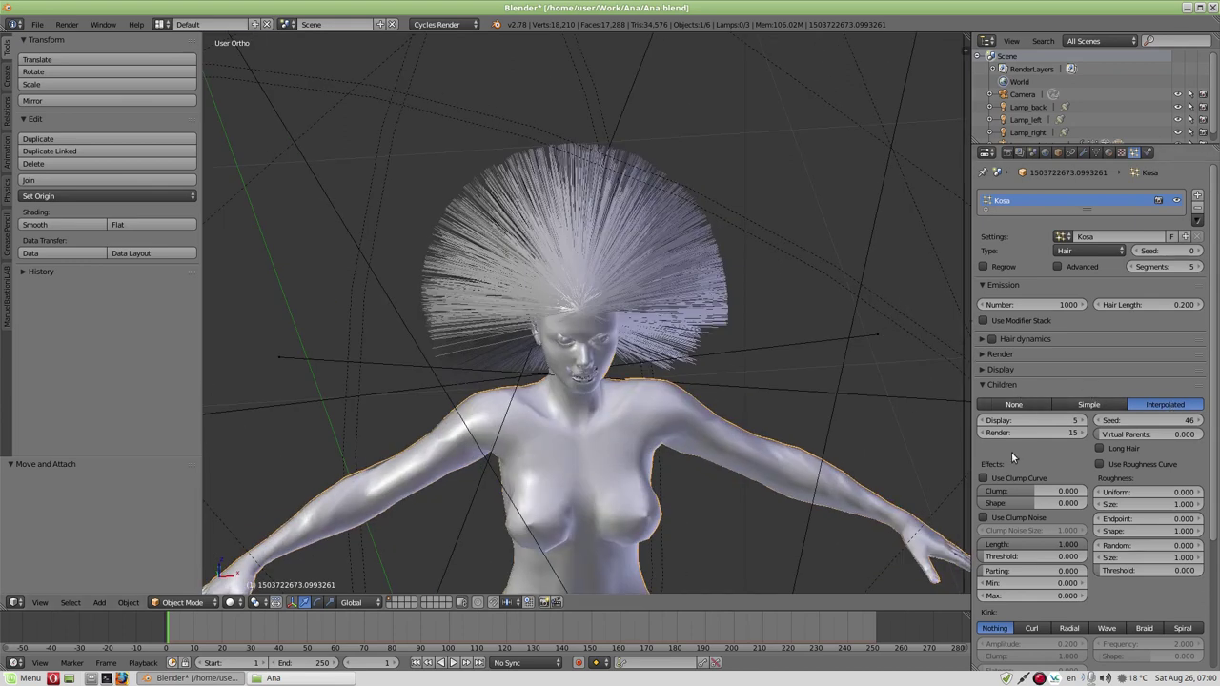
left_click(1101, 448)
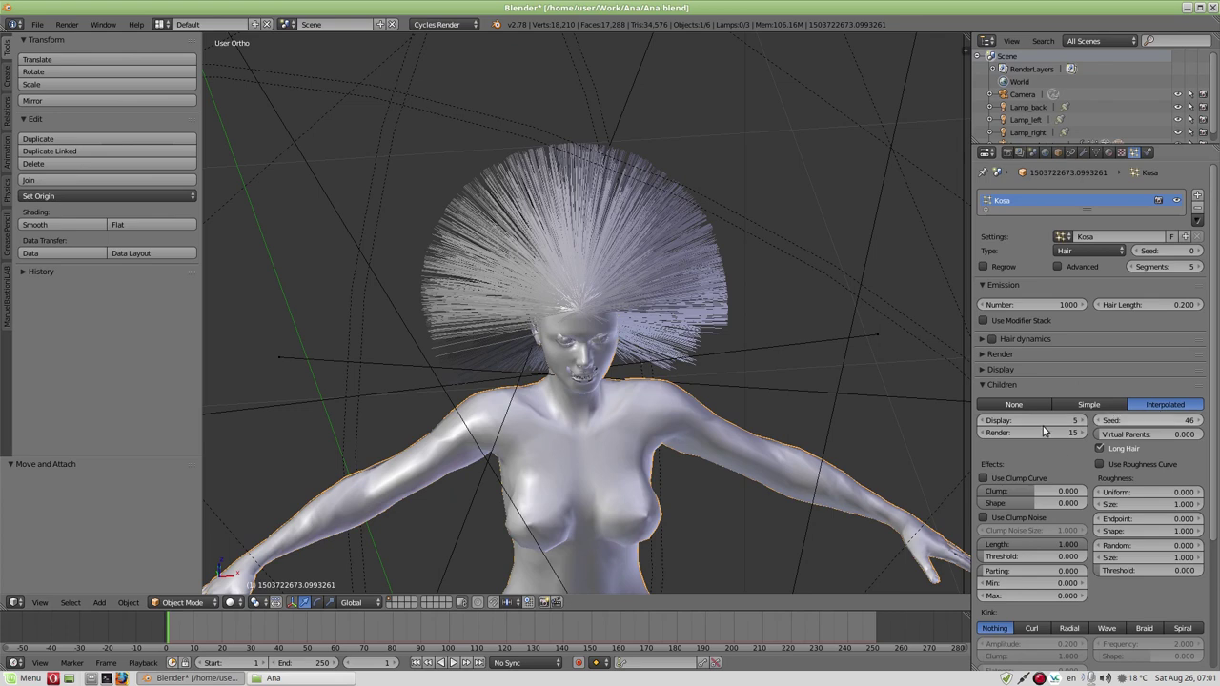
mouse_move(608, 279)
middle_mouse_down()
mouse_move(679, 266)
mouse_move(800, 362)
middle_mouse_up()
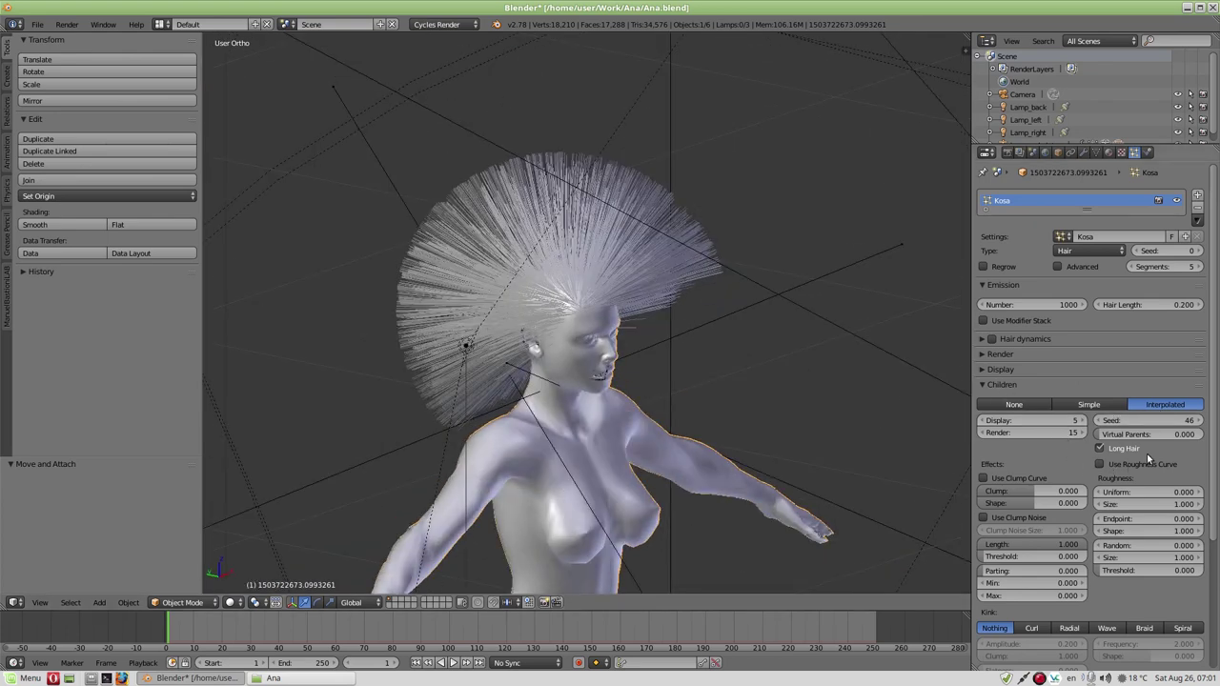
scroll(1044, 455, "down", 2)
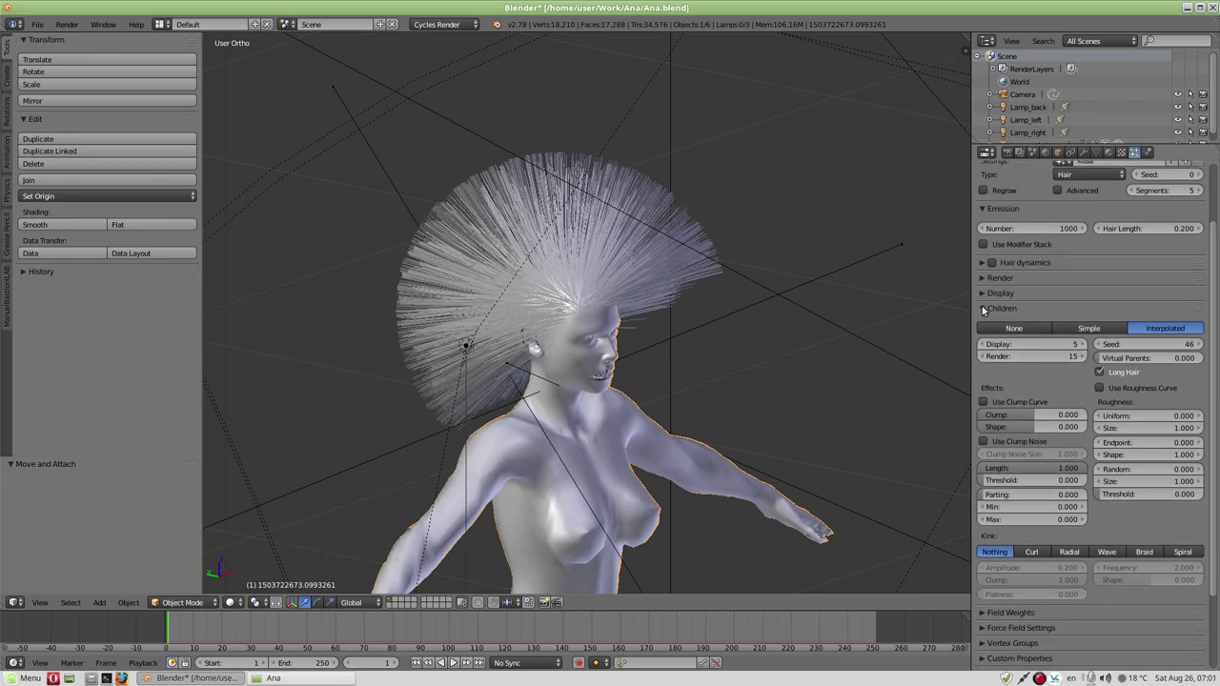
- Collapse the Children panel and check Force Field Settings, leaving both field types at None
left_click(982, 308)
left_click(981, 339)
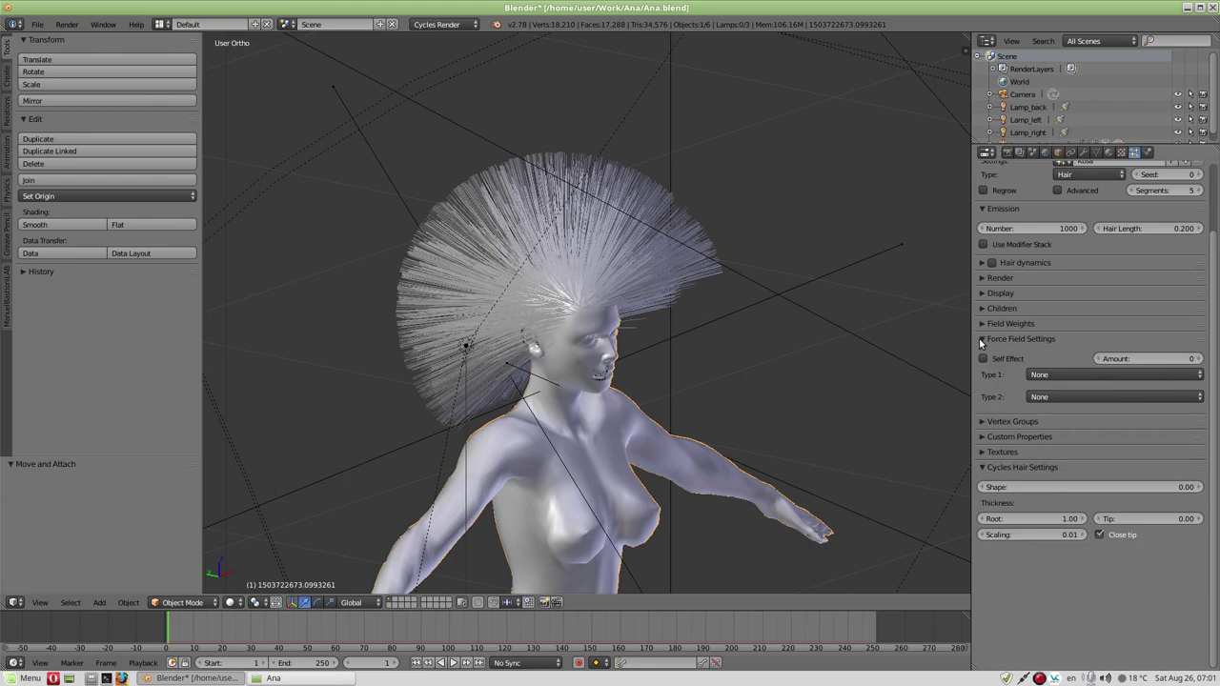
left_click(1085, 373)
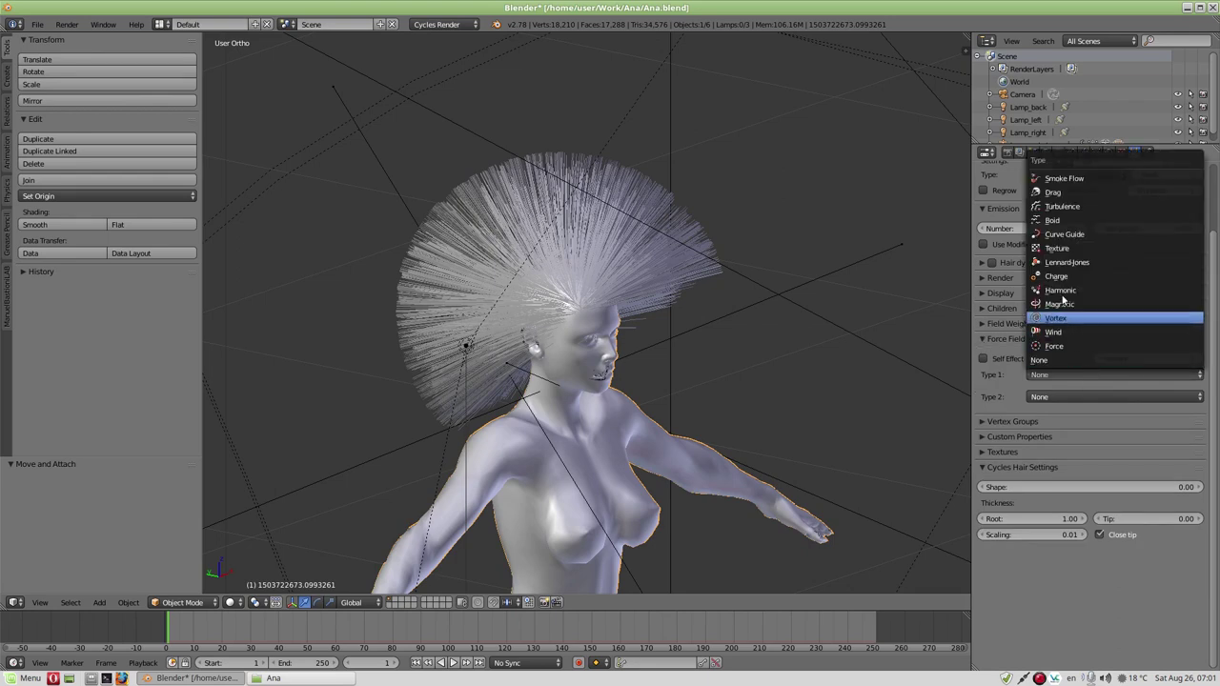
left_click(988, 340)
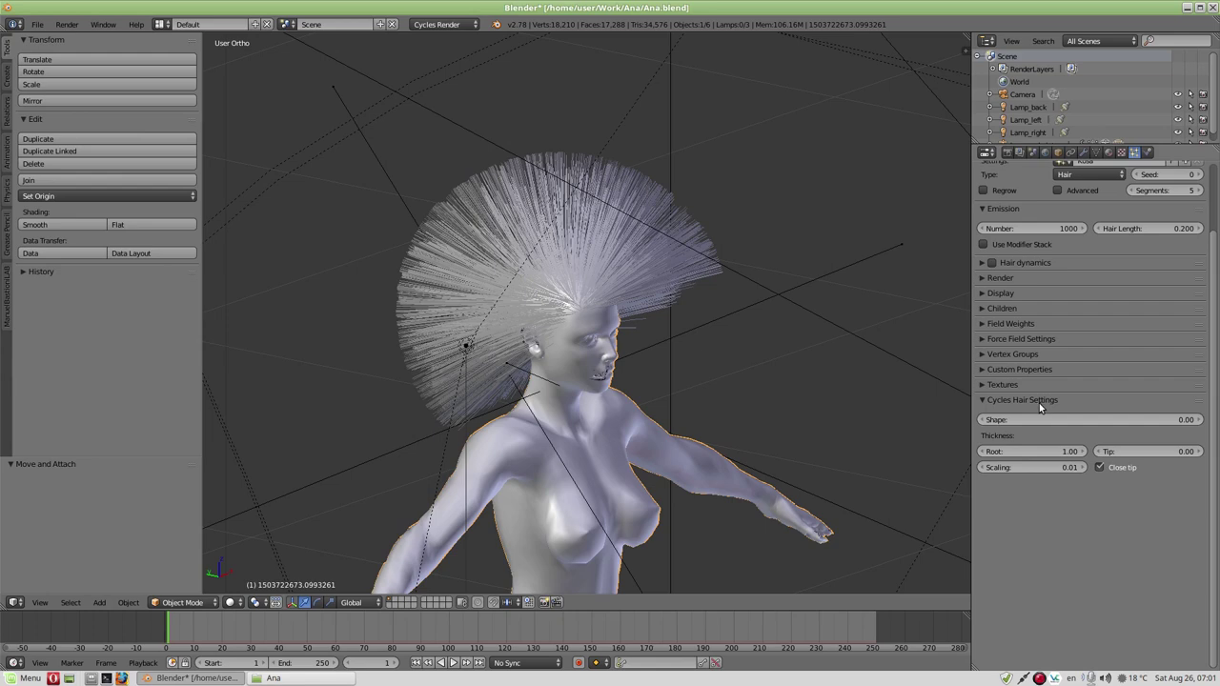
middle_click_drag(634, 339, 913, 441)
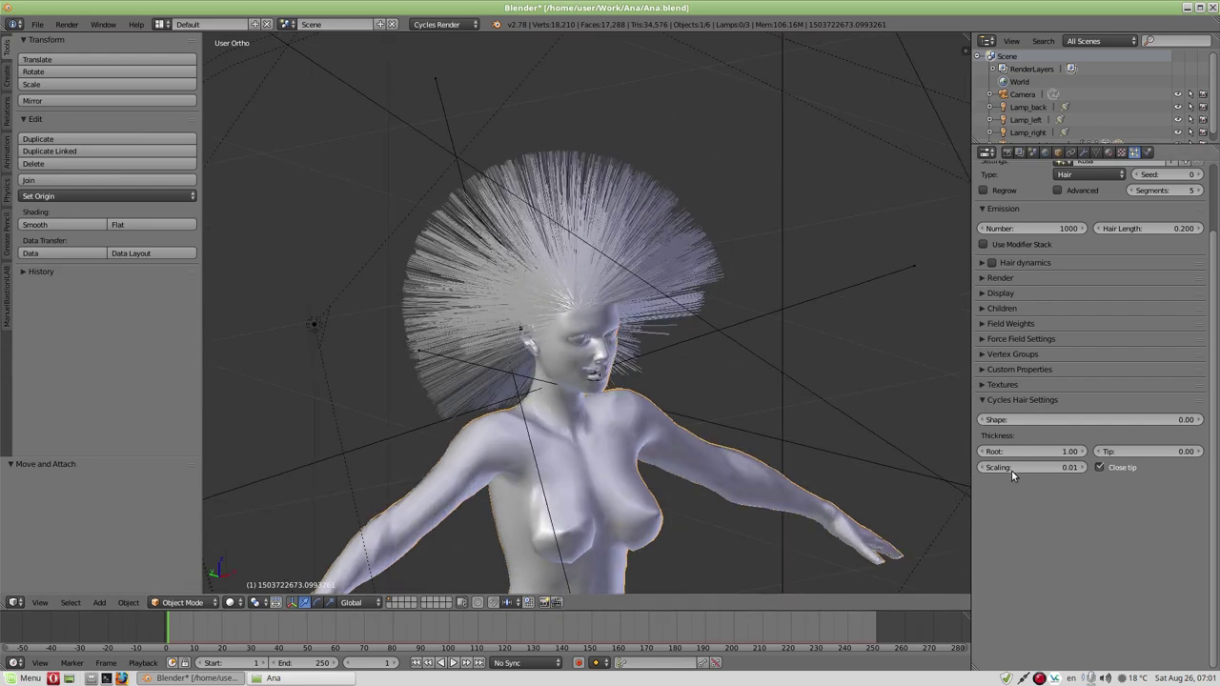
scroll(605, 327, "up", 3)
scroll(605, 327, "down", 3)
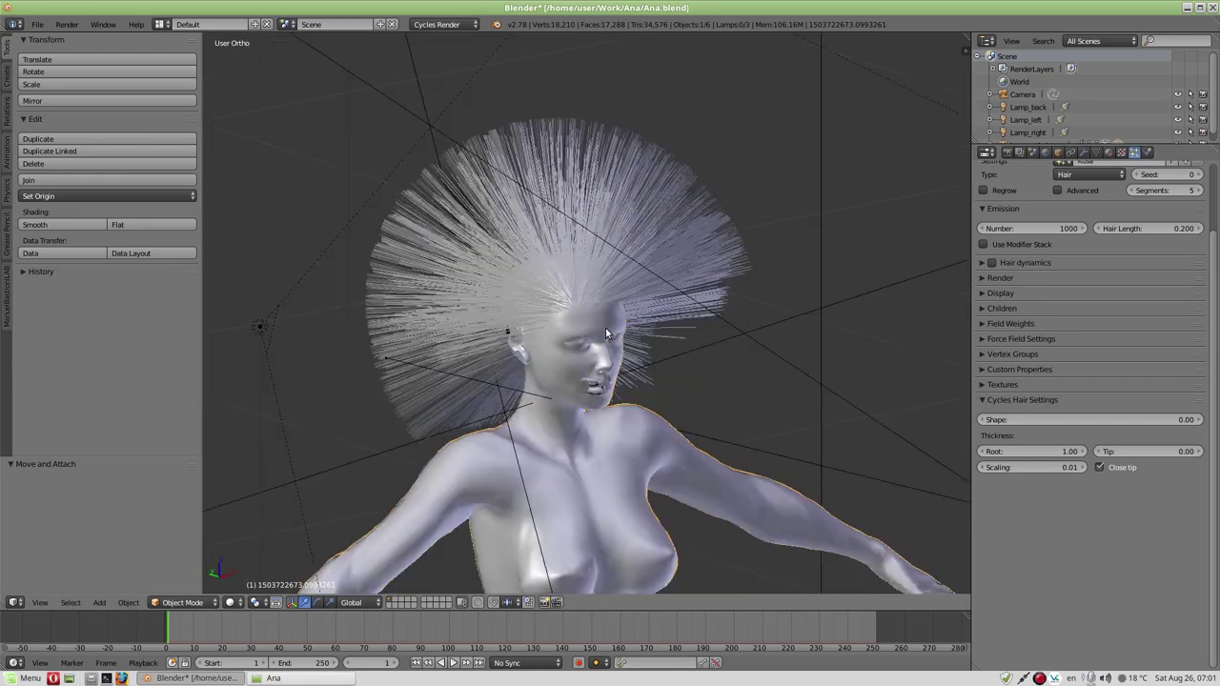
- Save the blend file and select the scene camera
left_click(37, 23)
left_click(54, 122)
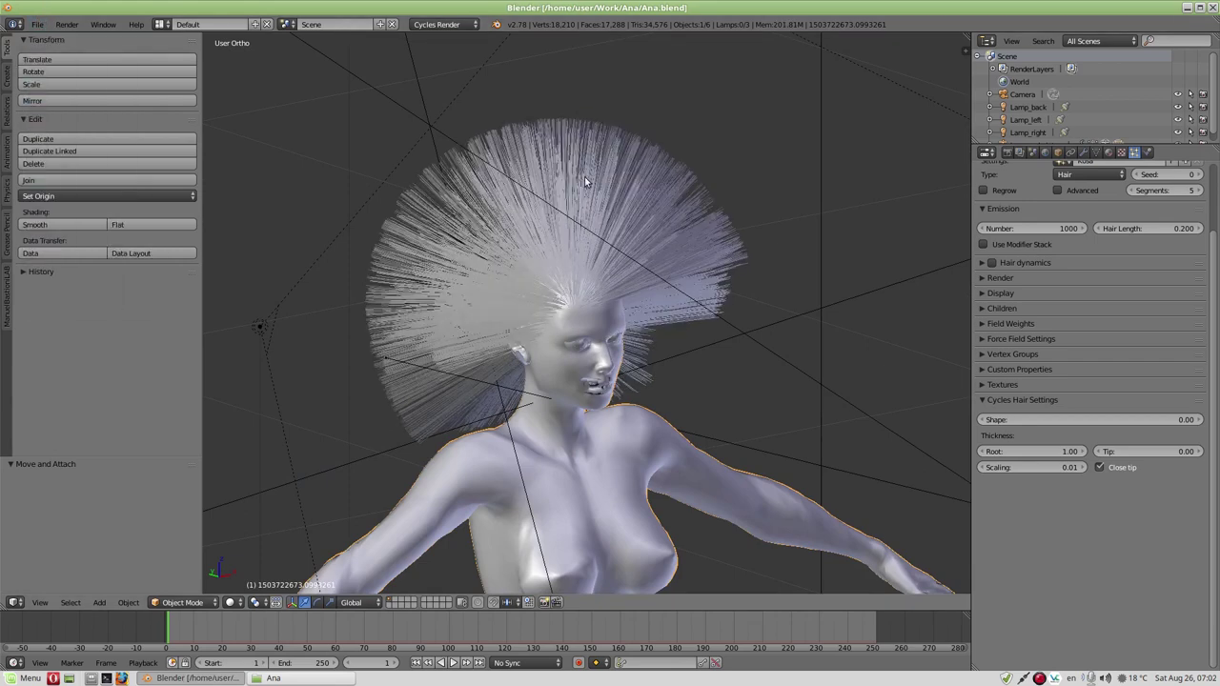
key("KP_0")
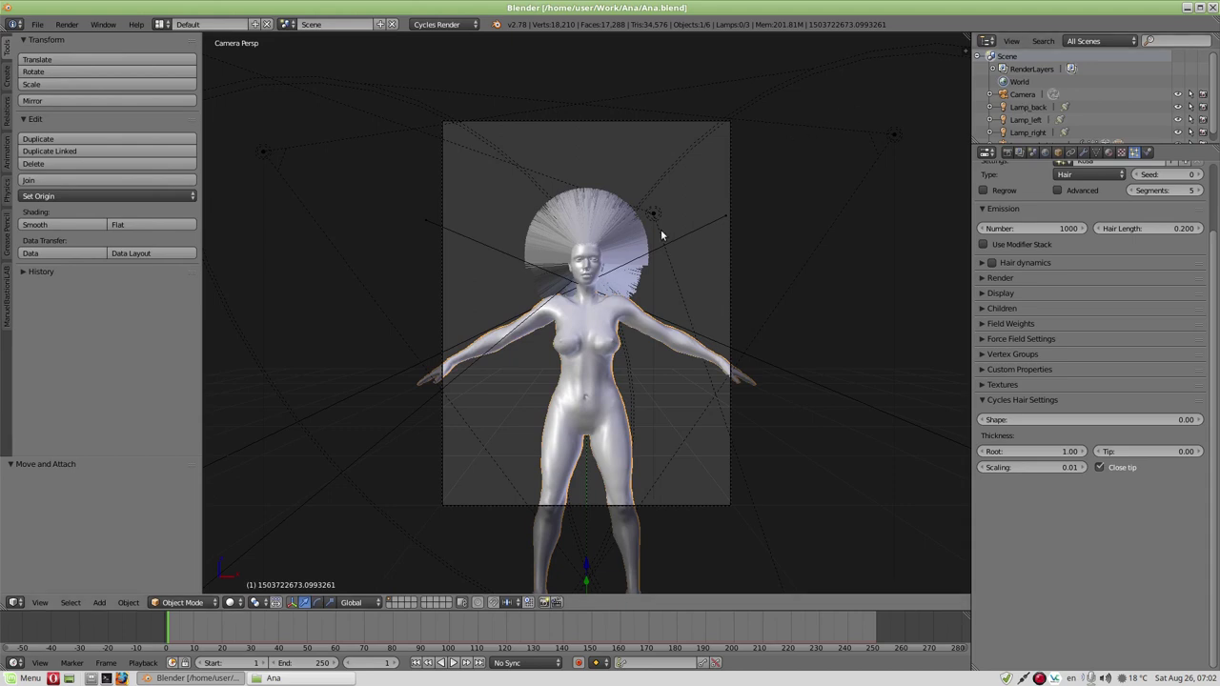
right_click(554, 121)
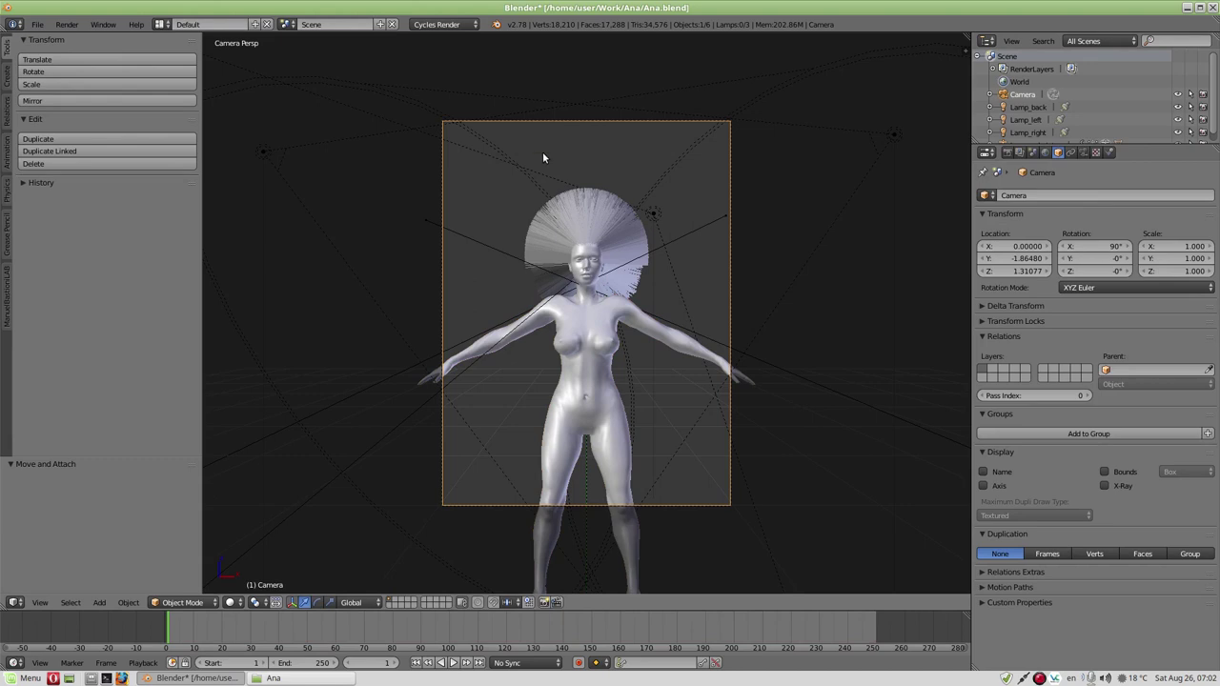
middle_click_drag(514, 242, 656, 252)
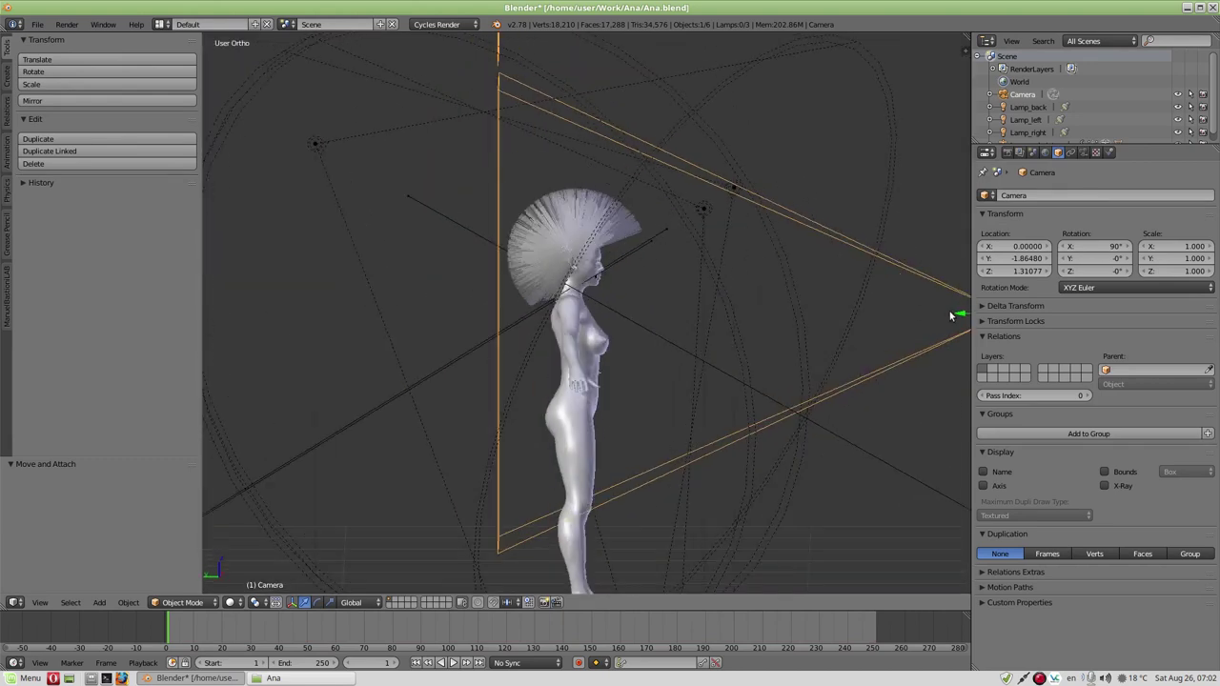
- Move the camera closer (Y -0.80970) and up to frame the head, then render in Cycles
key("g")
key("y")
left_click(748, 310)
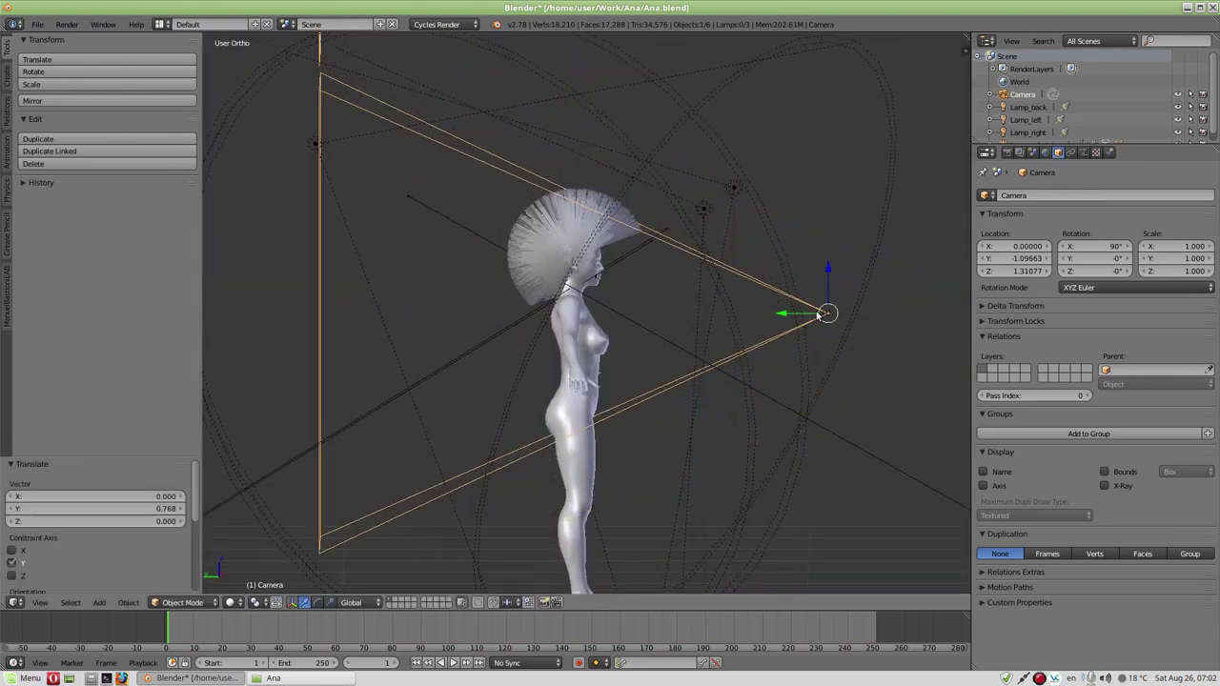
key("g")
key("z")
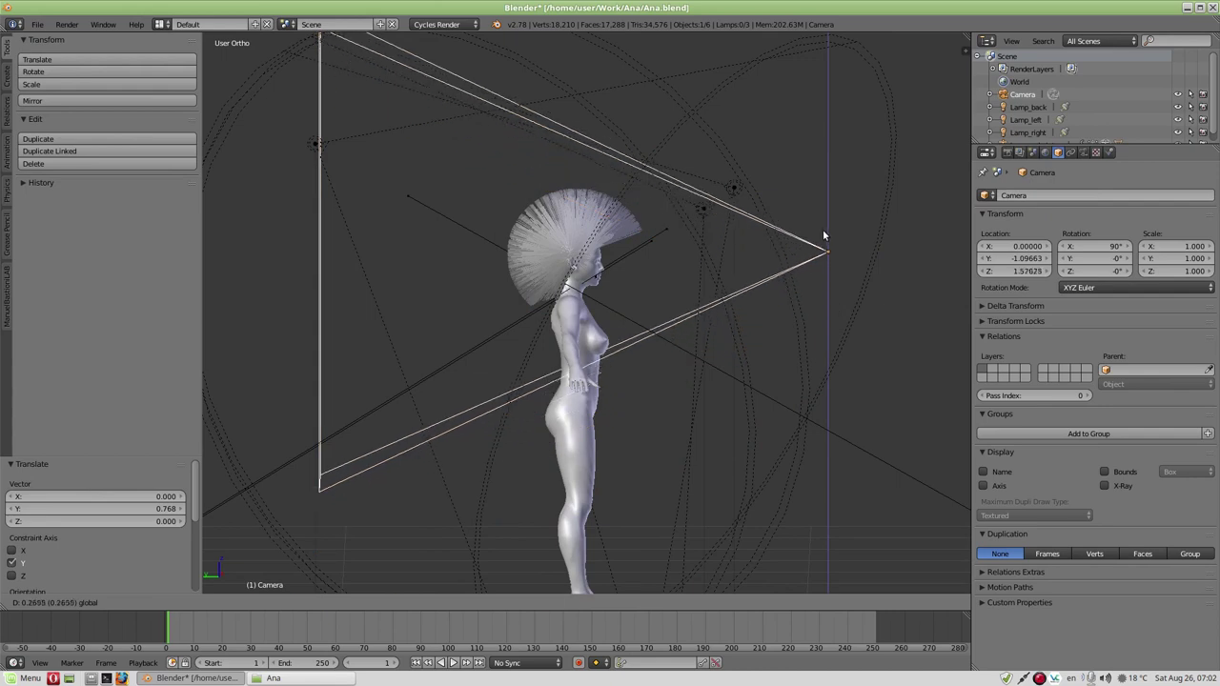
left_click(825, 233)
key("KP_0")
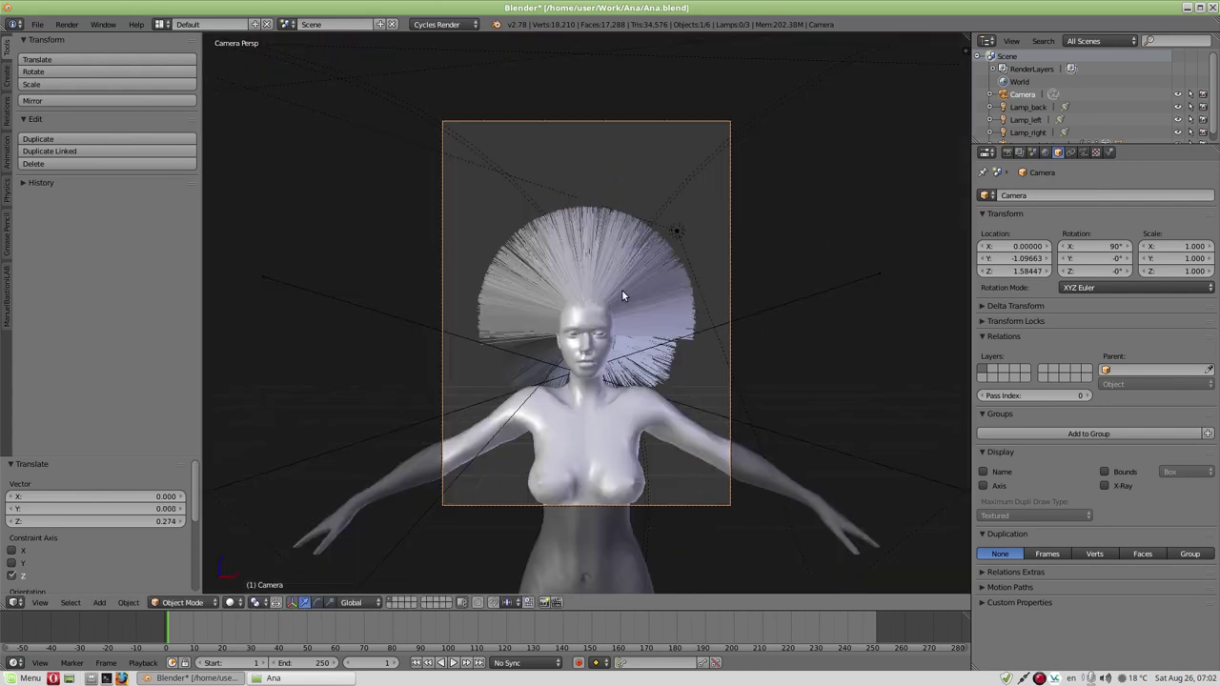
middle_click_drag(621, 289, 798, 299)
left_click_drag(941, 319, 815, 321)
key("KP_0")
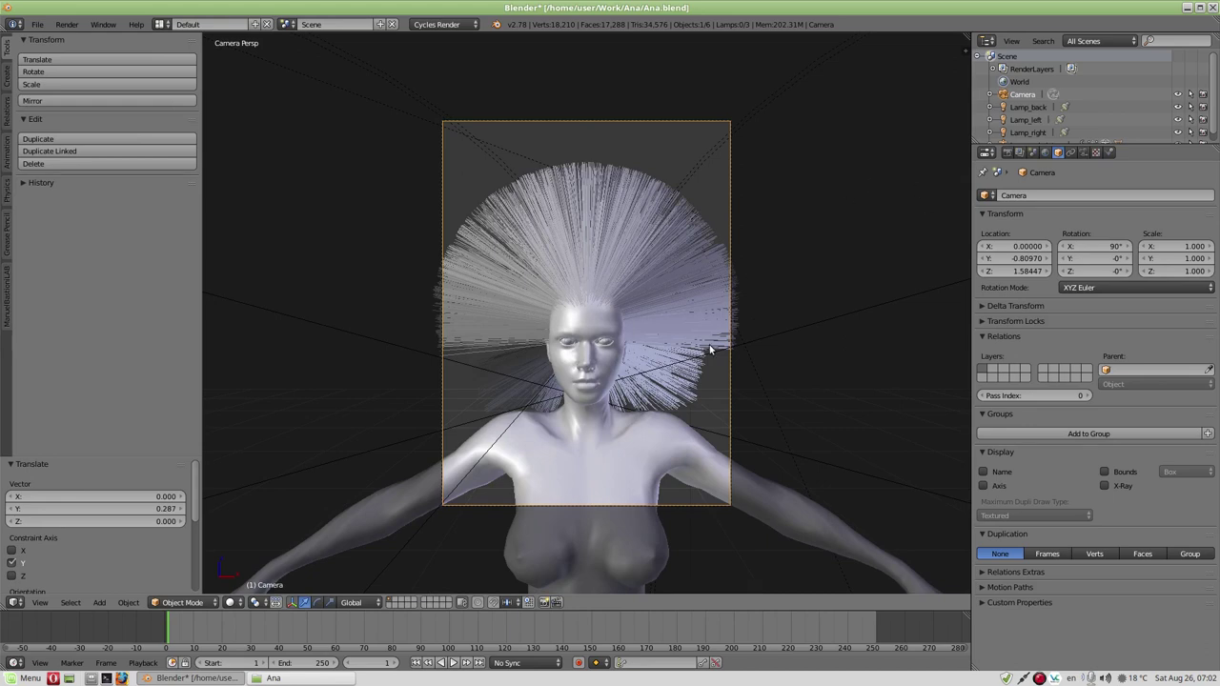
key("F12")
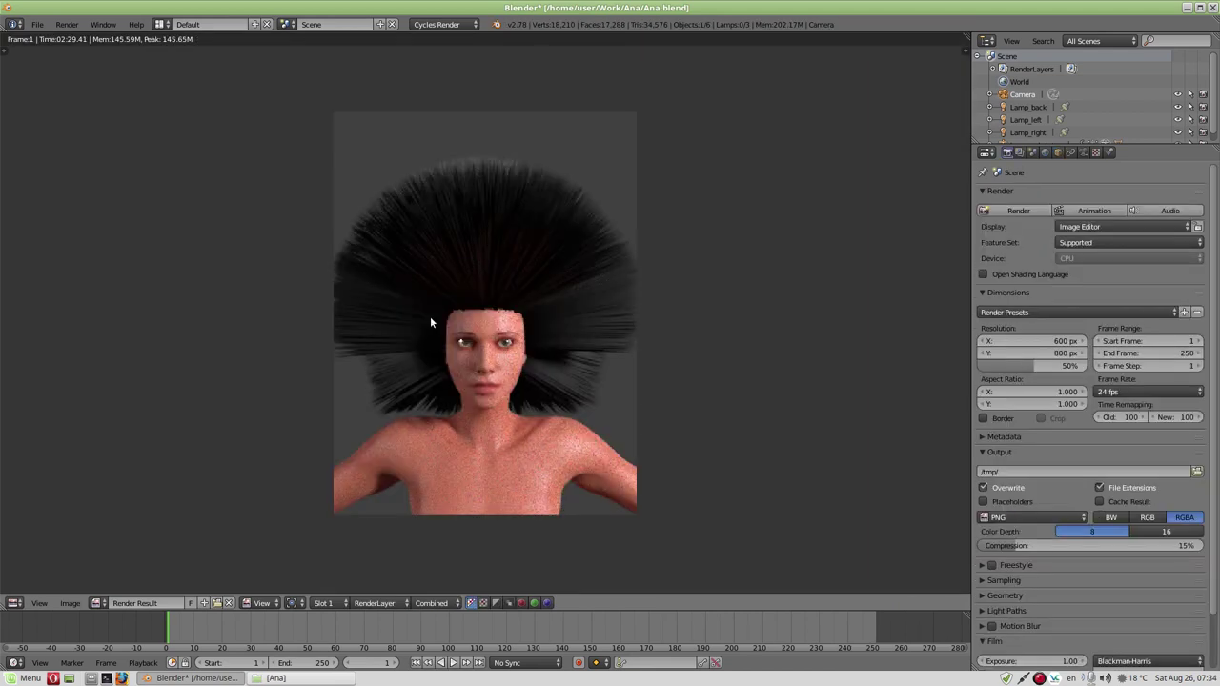
- Zoom into the Cycles render result, reveal the 128-sample Sampling panel, and return to the viewport
key("KP_2")
scroll(430, 317, "up", 2)
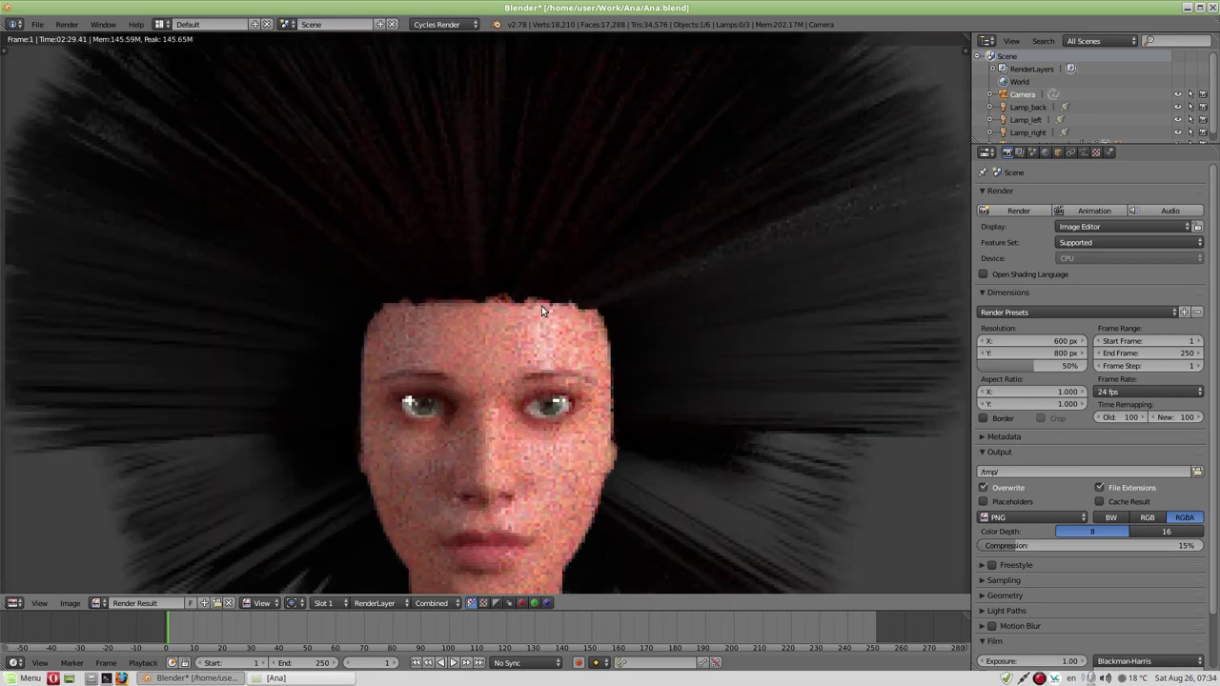
scroll(1143, 457, "down", 2)
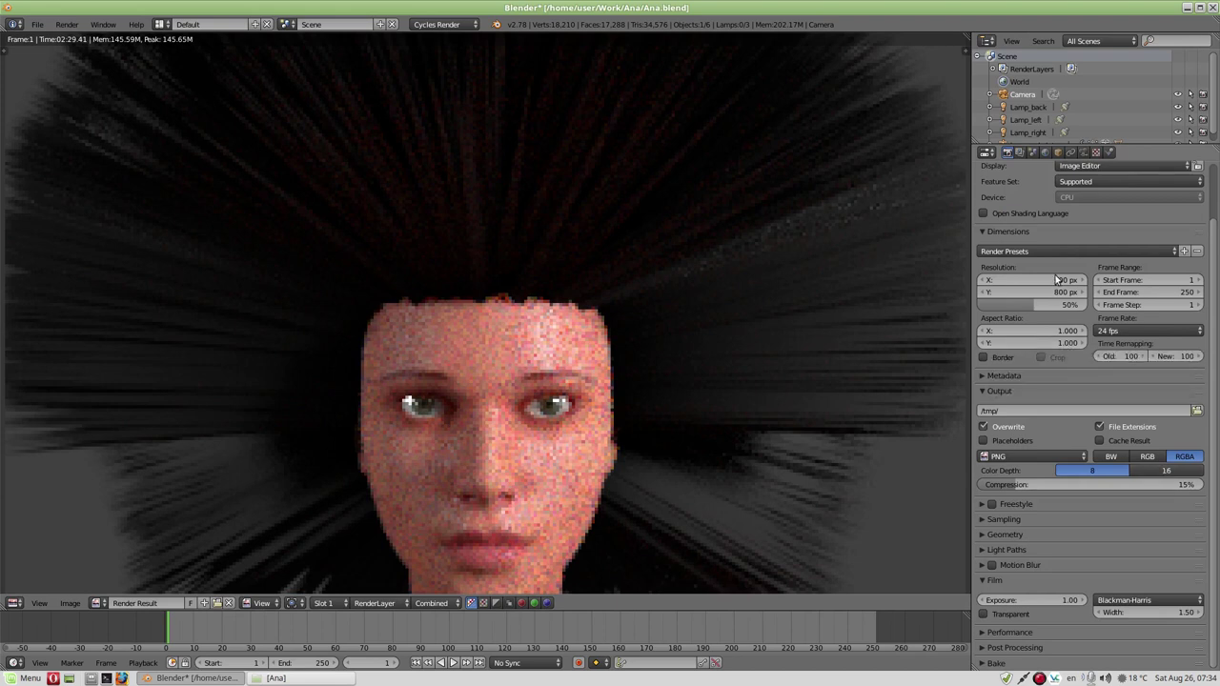
left_click(983, 520)
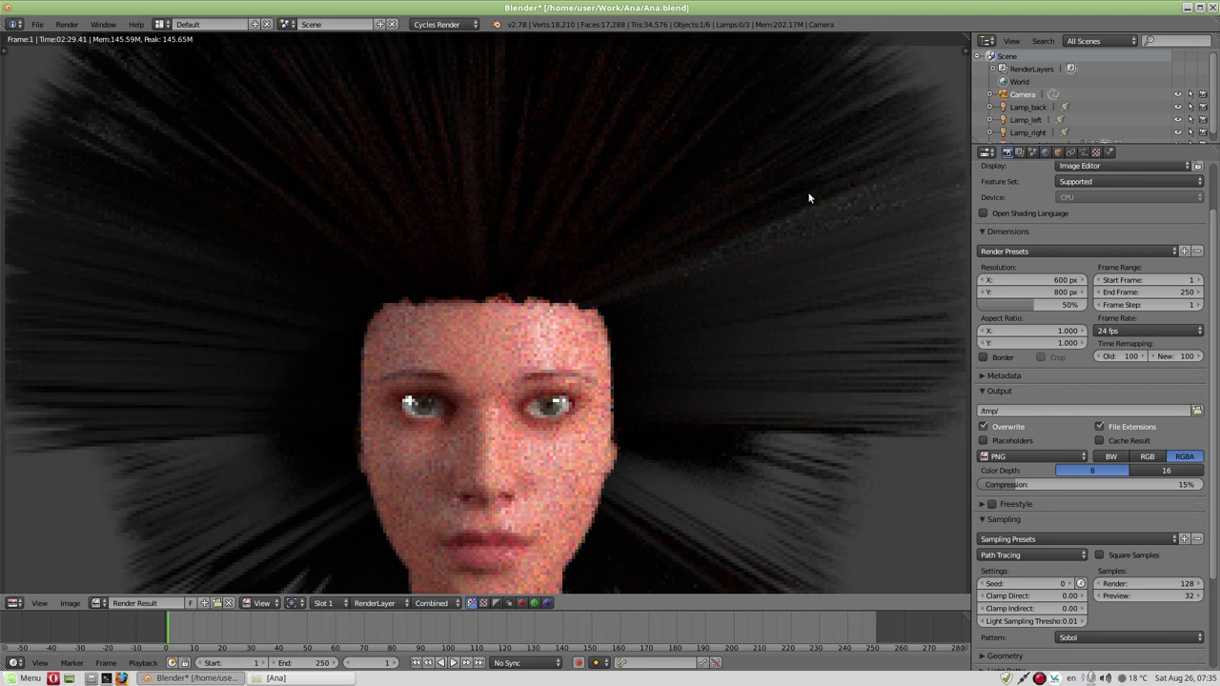
key("Escape")
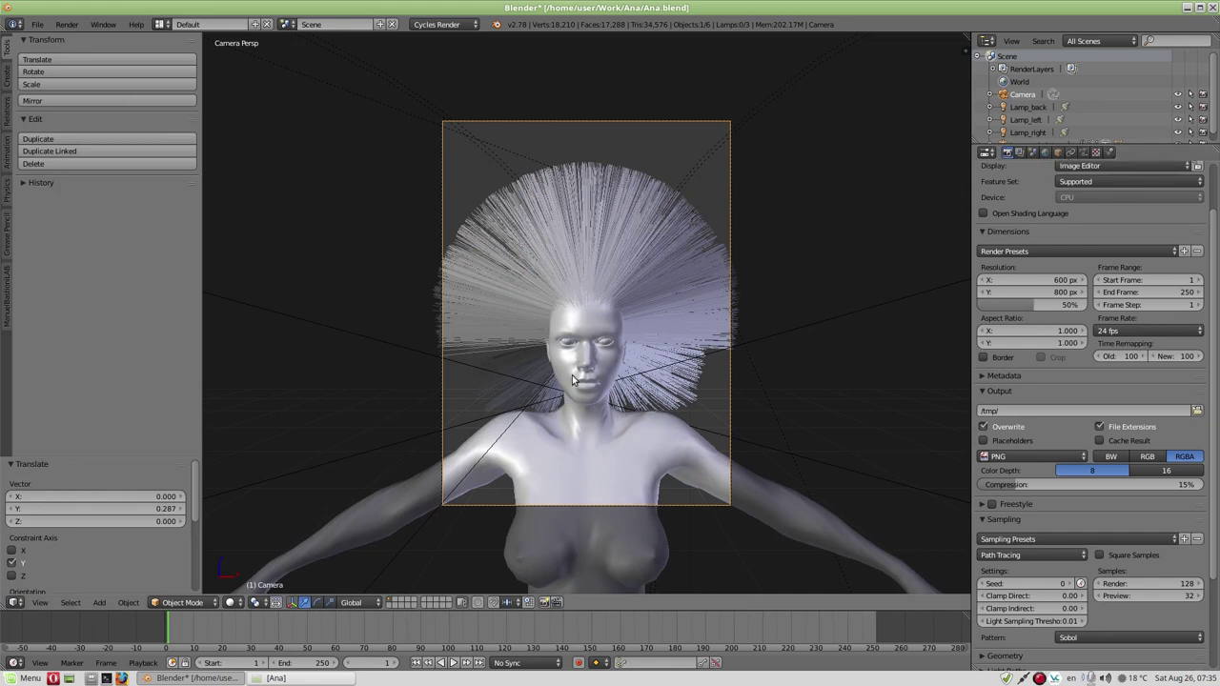
- Set the Kosa Cycles hair root thickness to 0.10 and uncheck Close tip
right_click(536, 430)
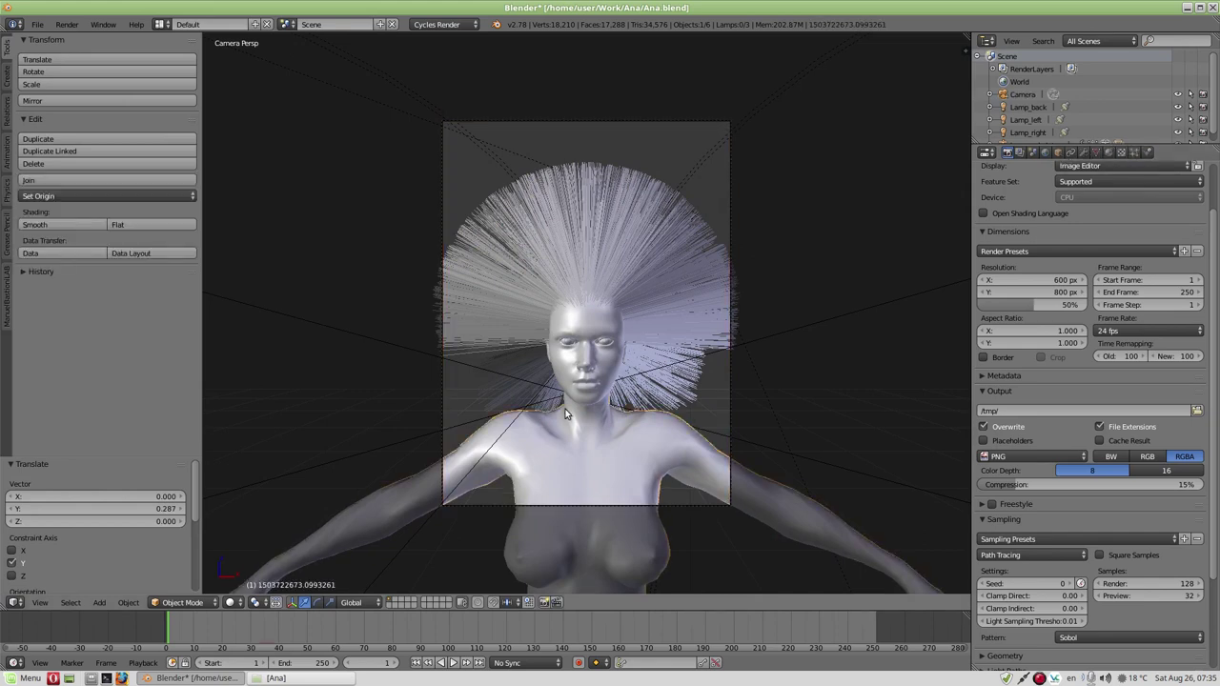
left_click(1134, 152)
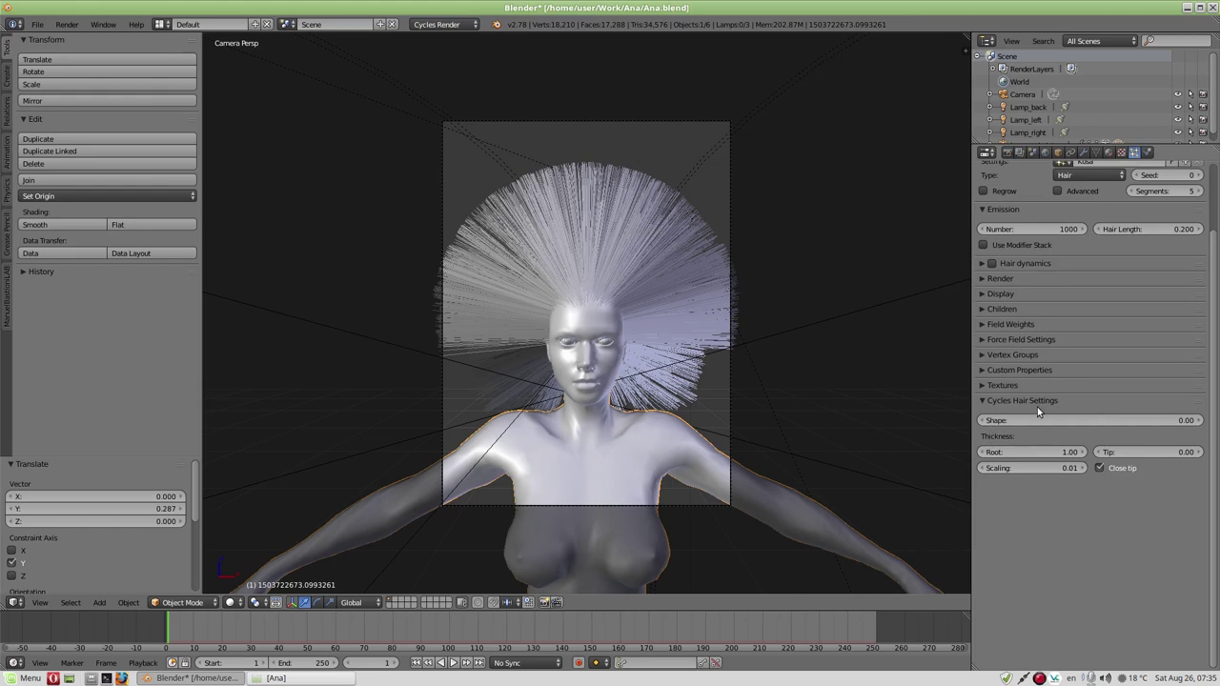
left_click(1042, 455)
type("0.1")
key("Return")
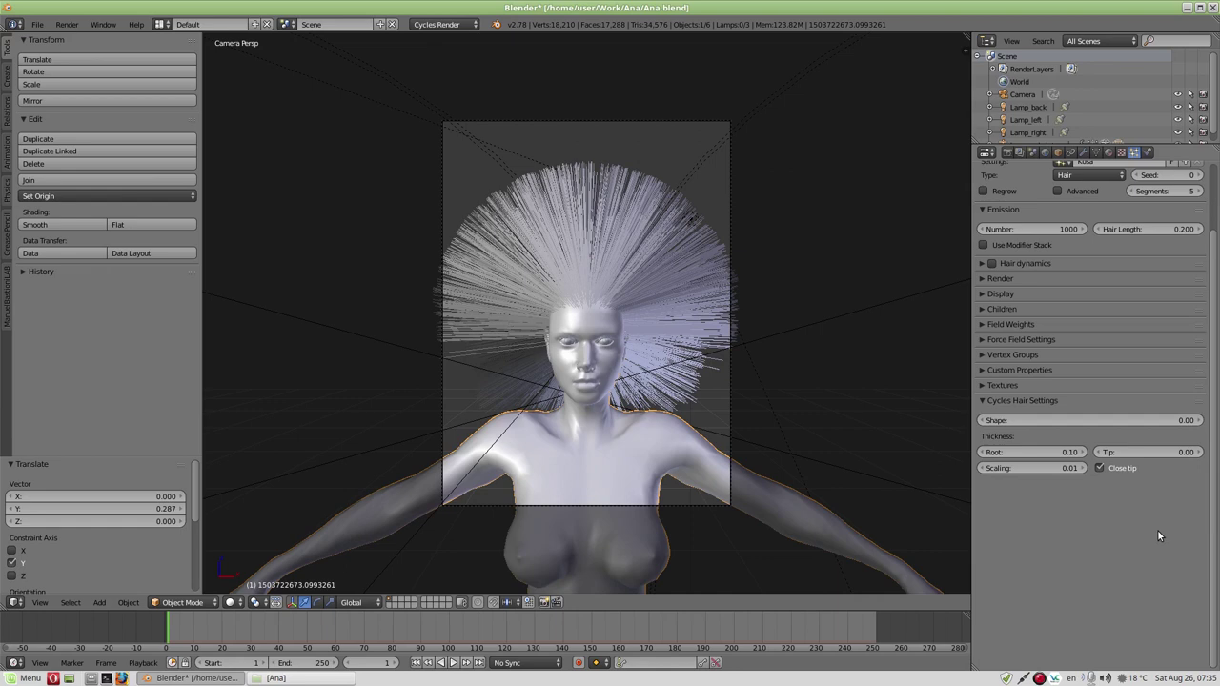
left_click(1098, 466)
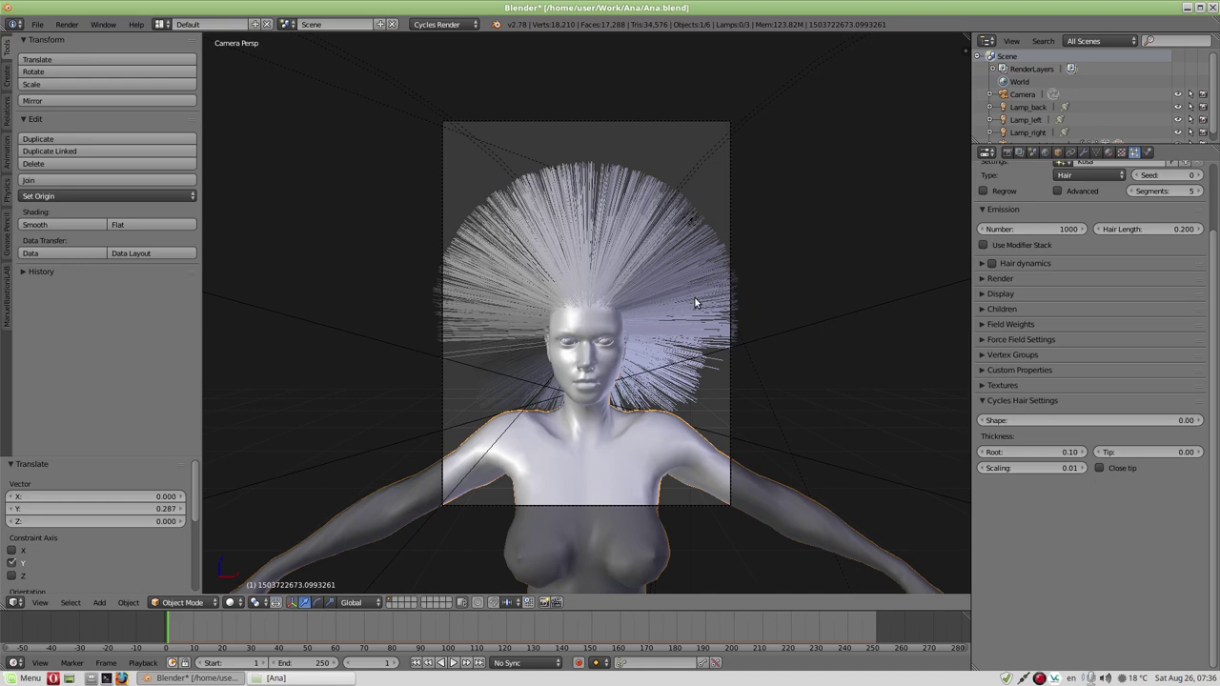
- Preview the 0.10-root hair in a Cycles render, cancel it, and switch to Front Ortho
key("F12")
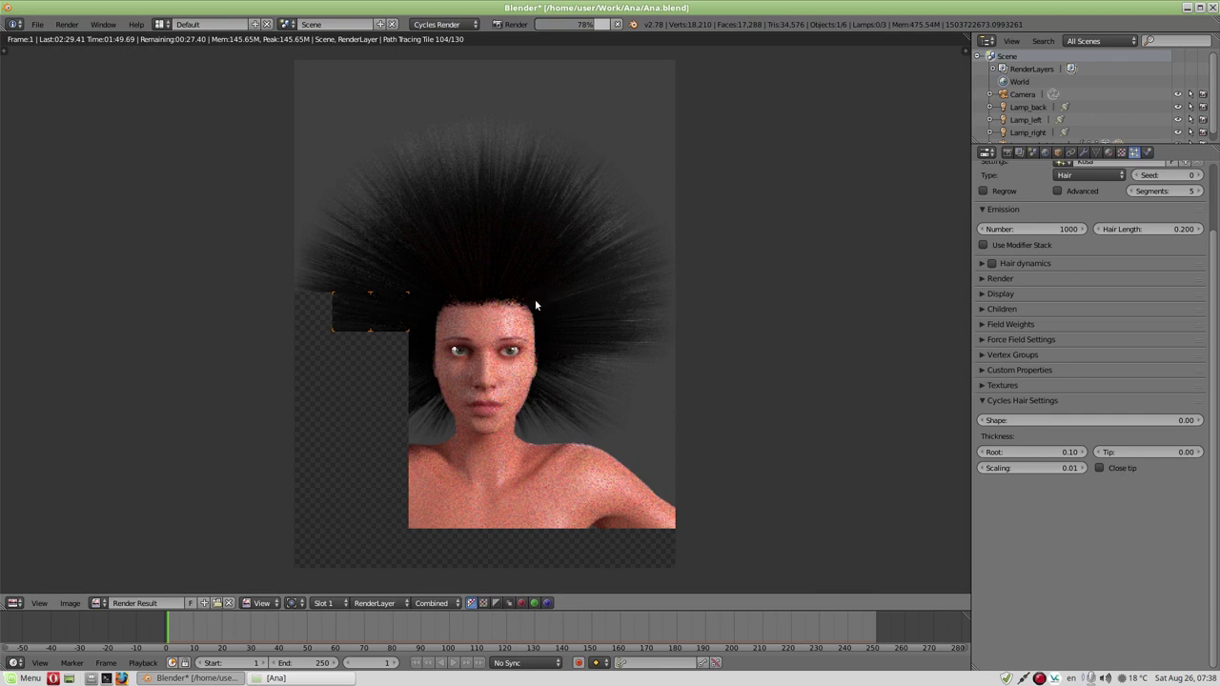
scroll(512, 296, "up", 4)
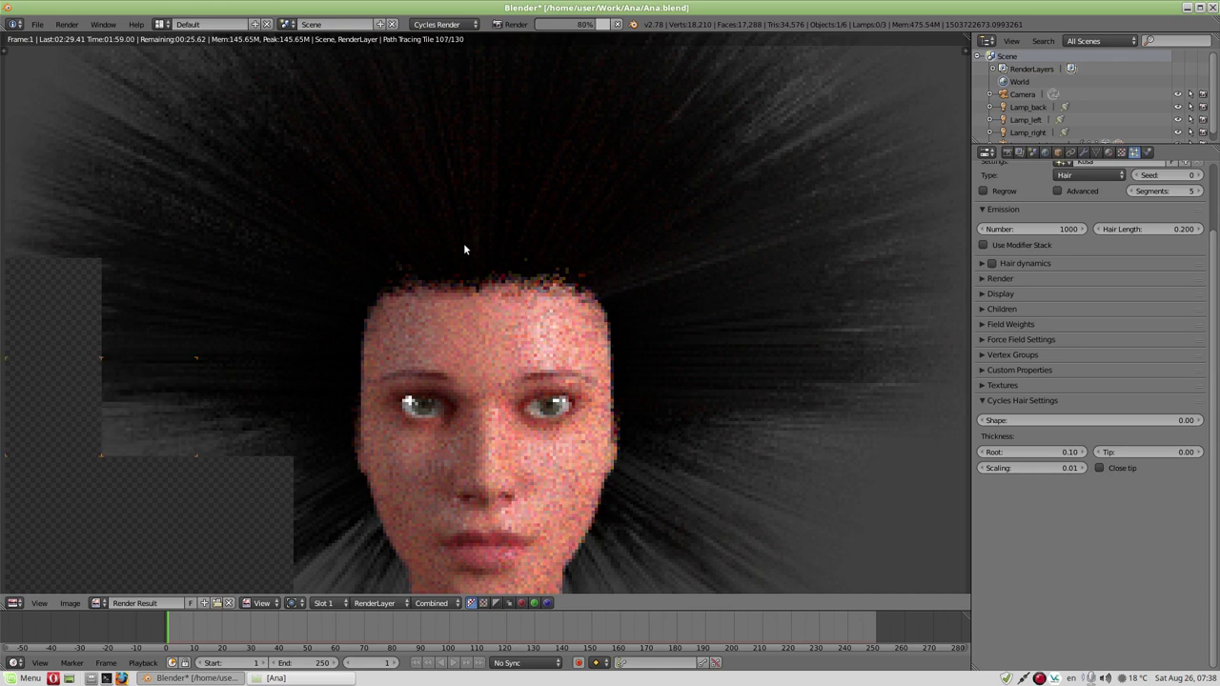
scroll(464, 250, "down", 2)
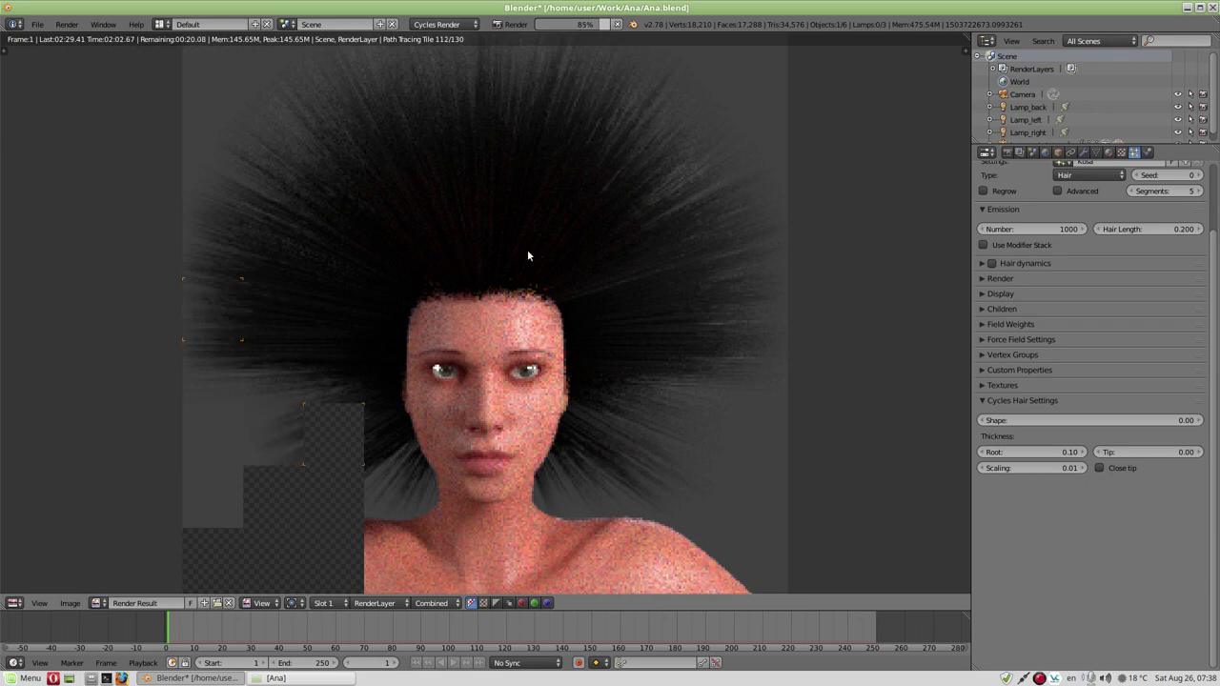
scroll(491, 285, "up", 4)
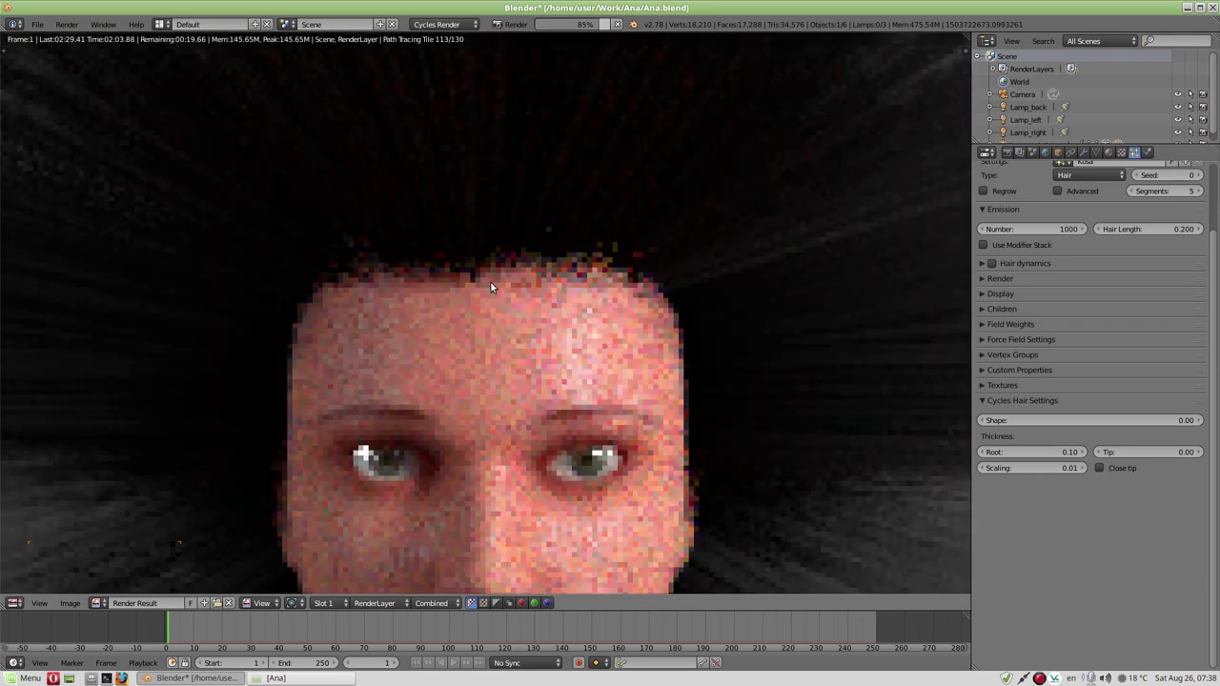
scroll(475, 283, "down", 4)
scroll(475, 281, "down", 2)
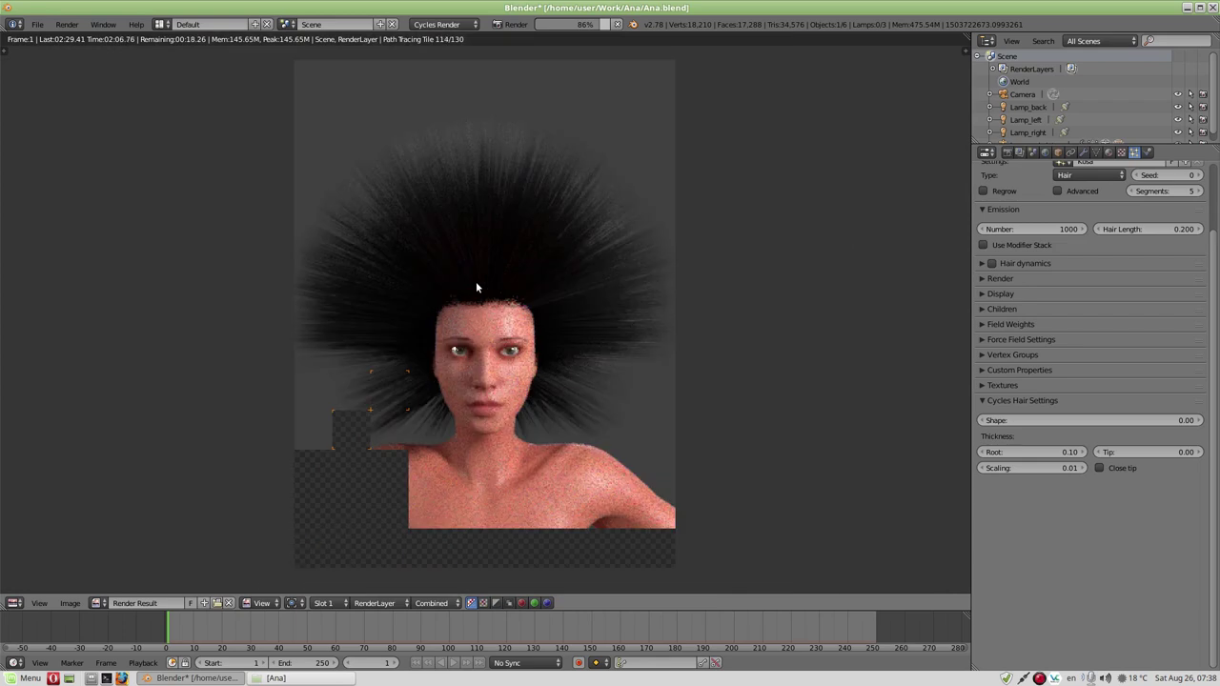
key("Escape")
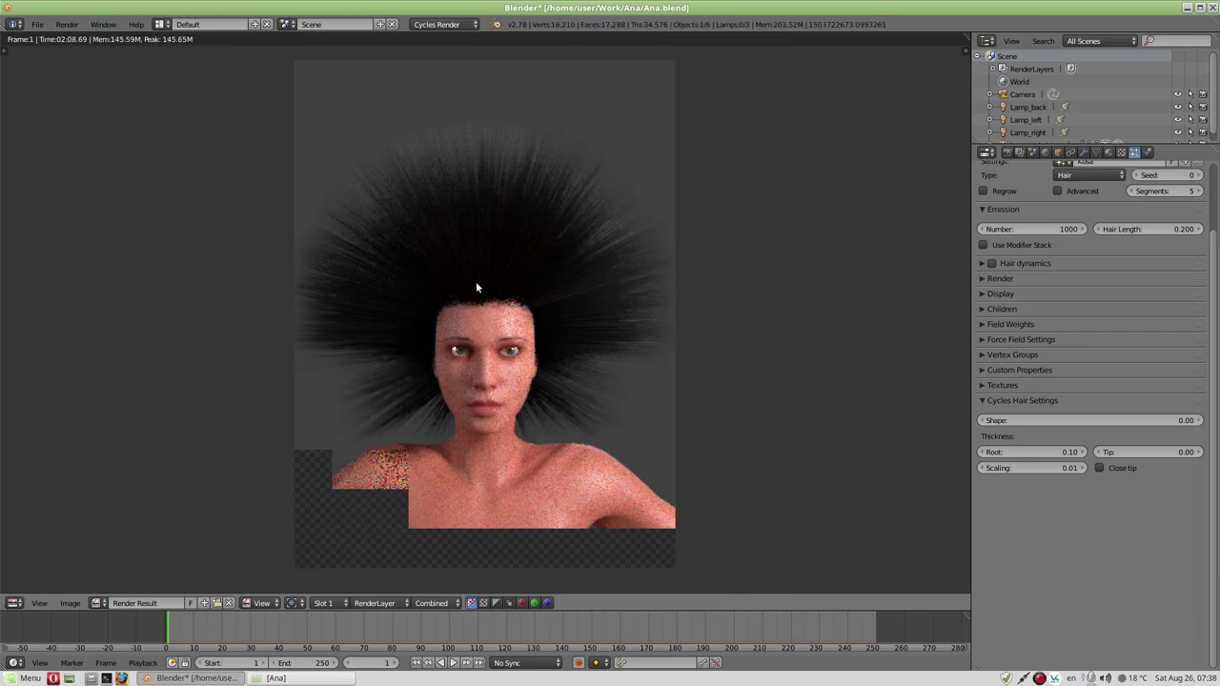
key("Escape")
key("KP_1")
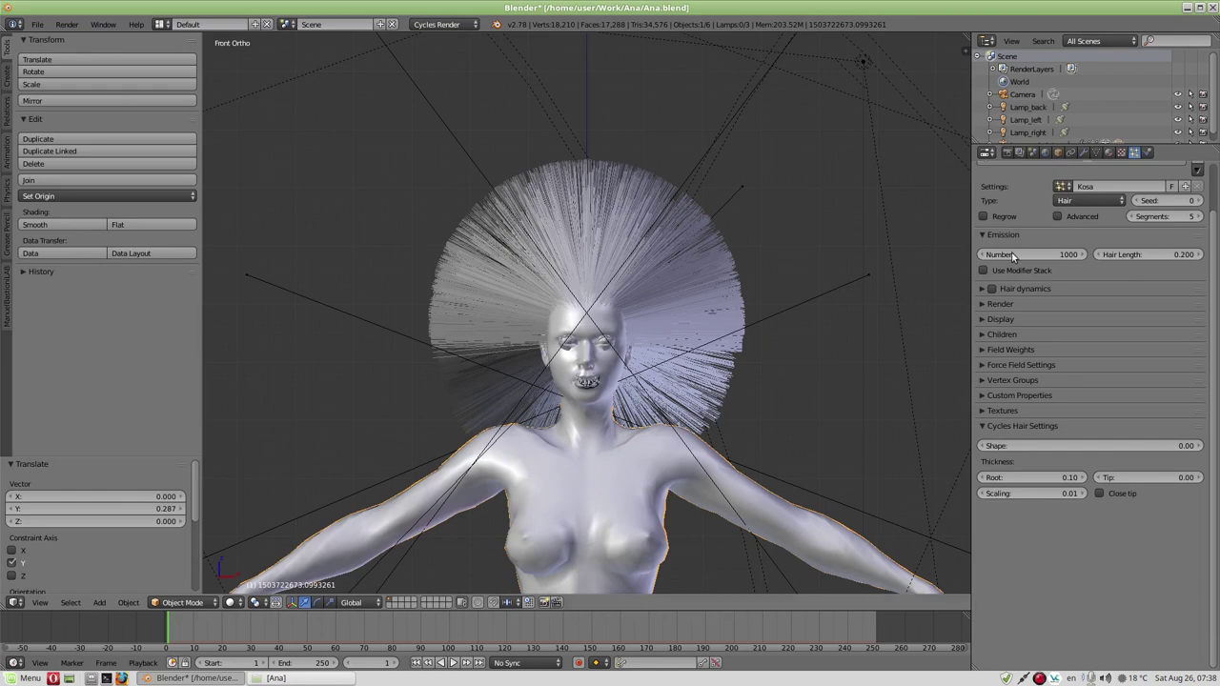
scroll(1135, 241, "up", 2)
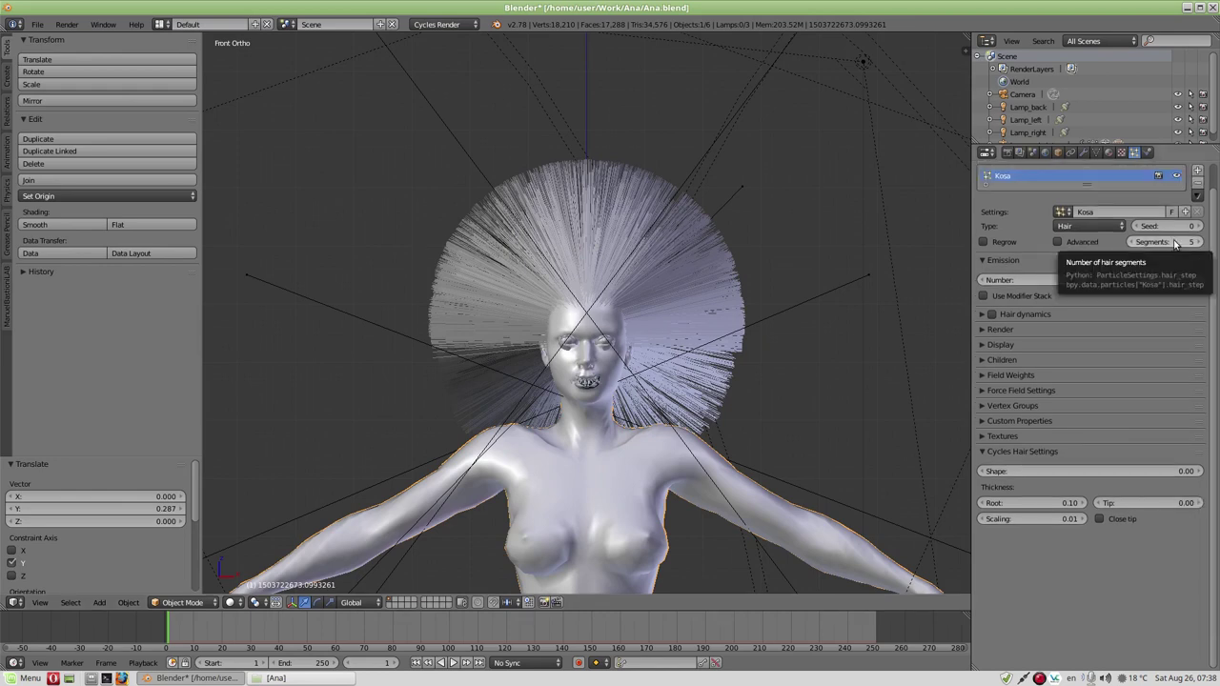
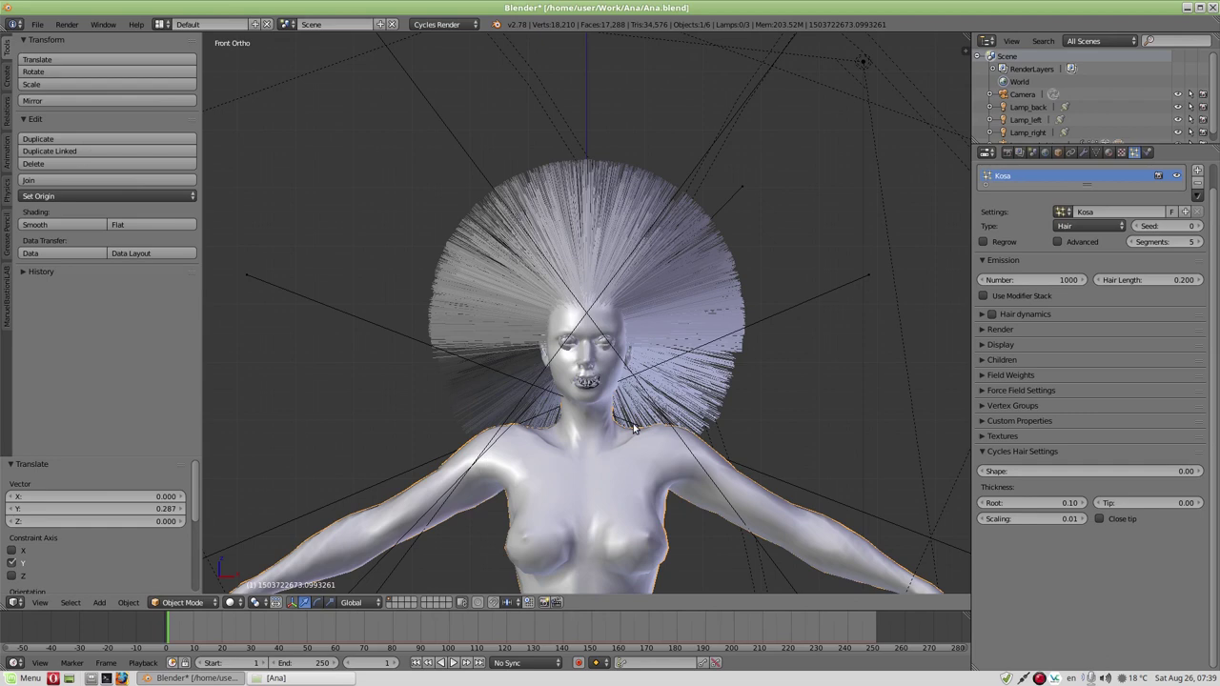
- Zoom in on the head and open the Object Mode dropdown's mode menu
scroll(601, 362, "up", 1)
scroll(600, 362, "up", 1)
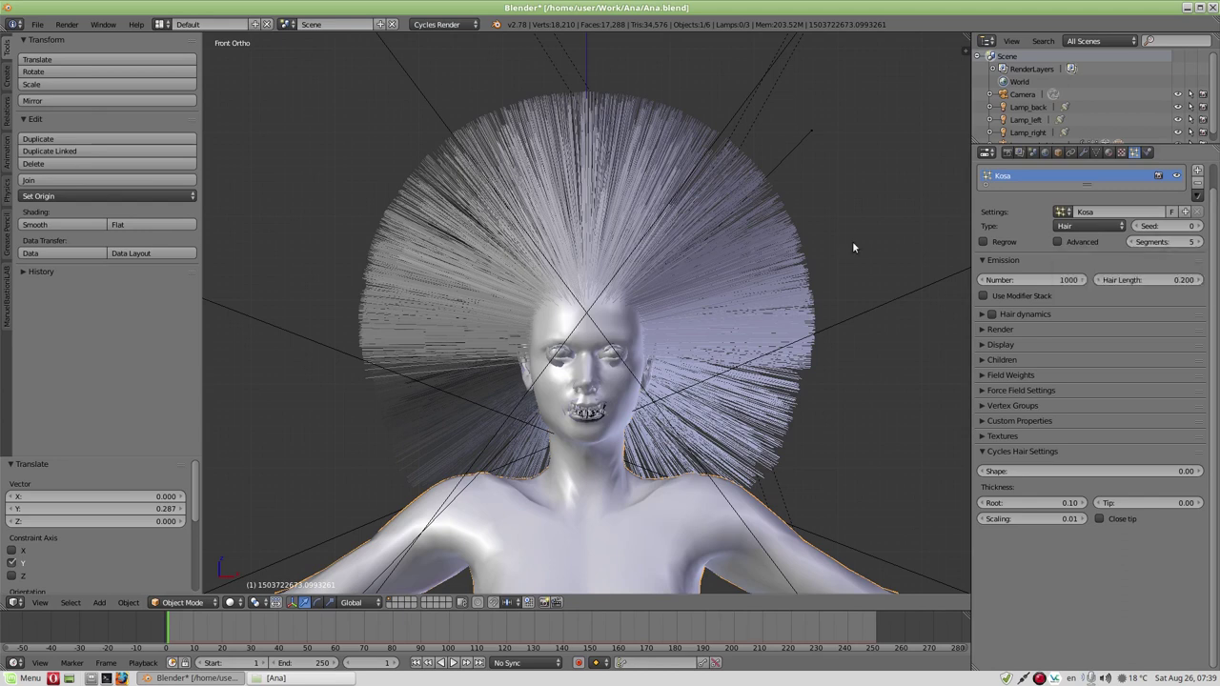
left_click(183, 603)
left_click(183, 602)
left_click(181, 602)
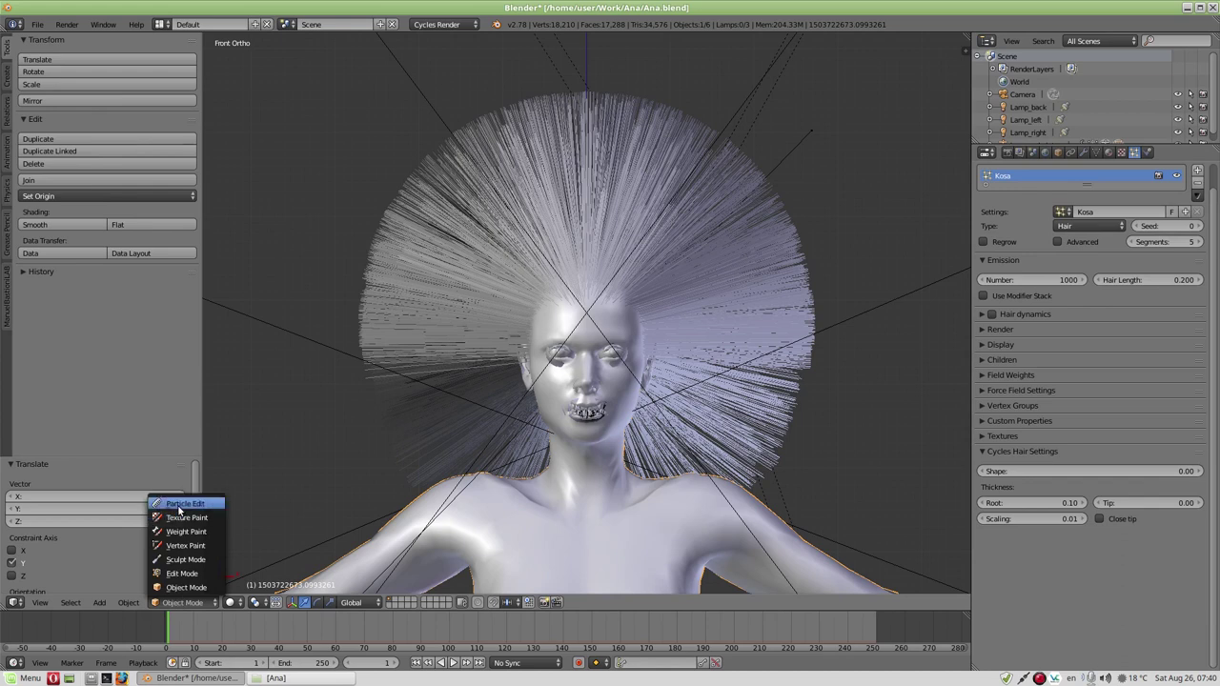
left_click(178, 506)
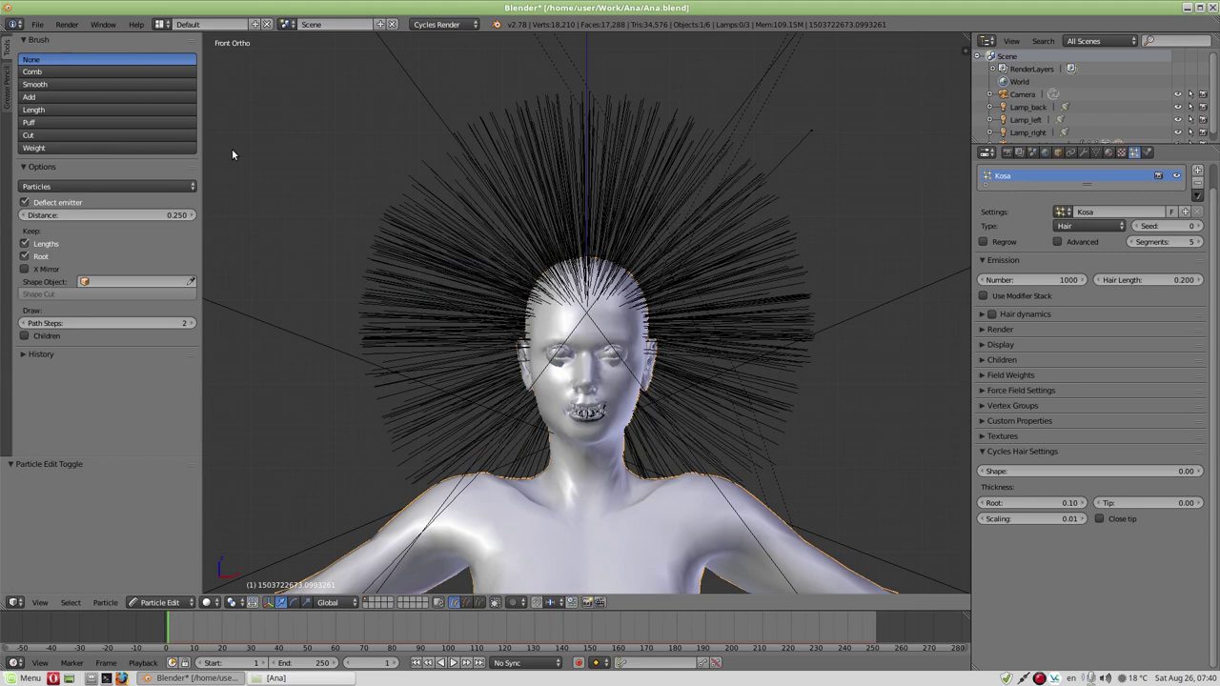
left_click(9, 76)
left_click(10, 53)
left_click(42, 74)
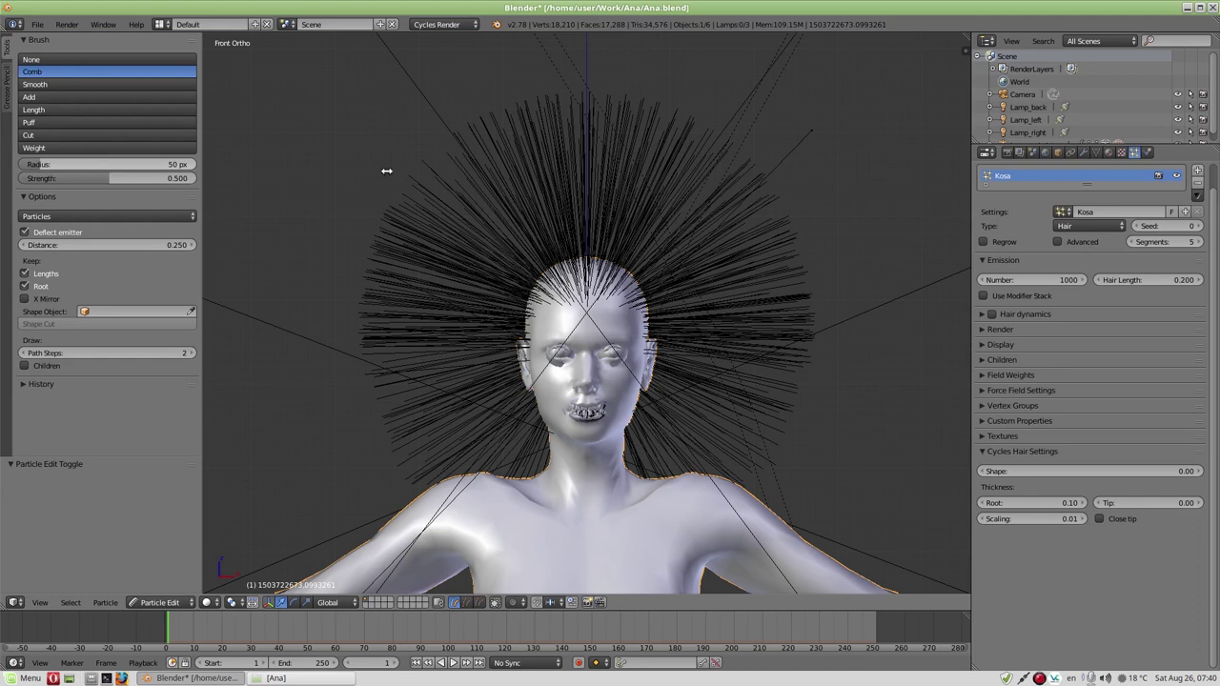
scroll(434, 175, "down", 2)
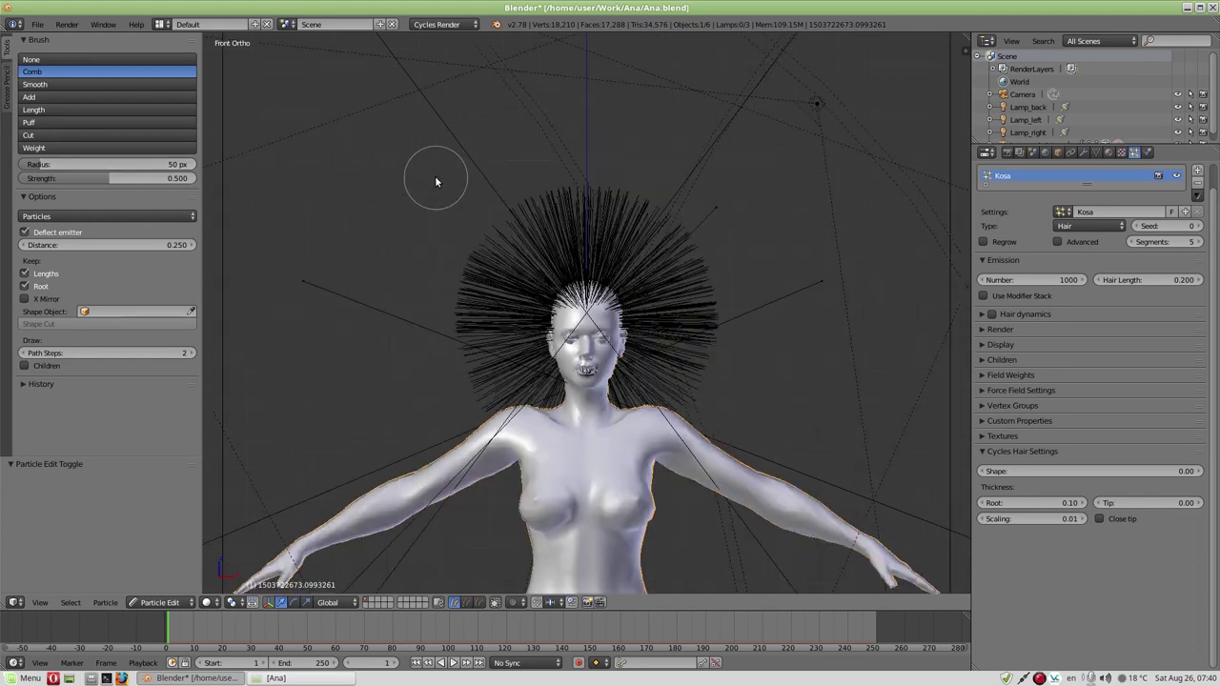
scroll(434, 175, "up", 3)
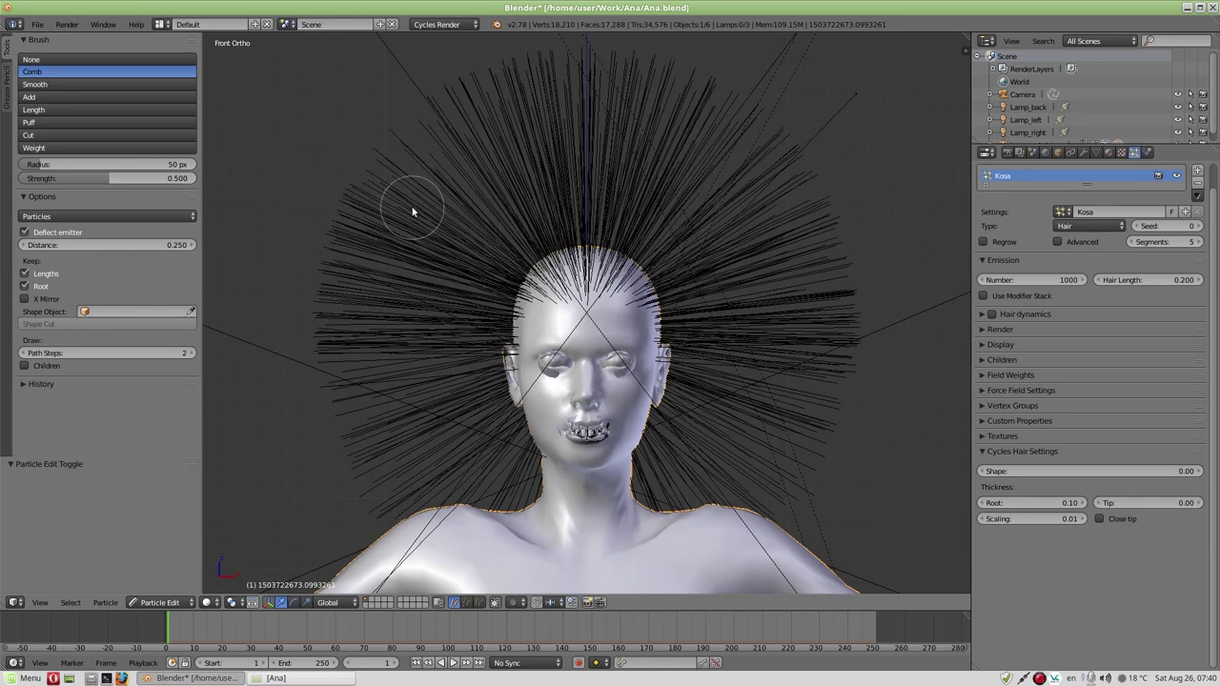
left_click_drag(515, 181, 518, 284)
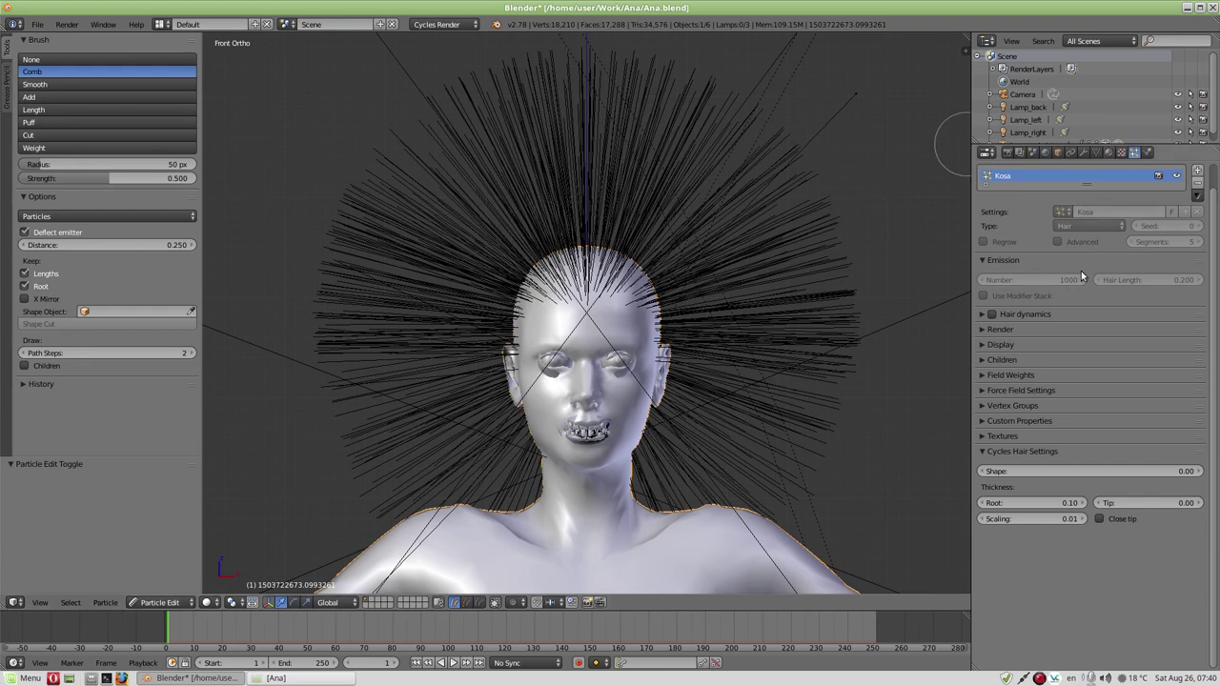
left_click(48, 60)
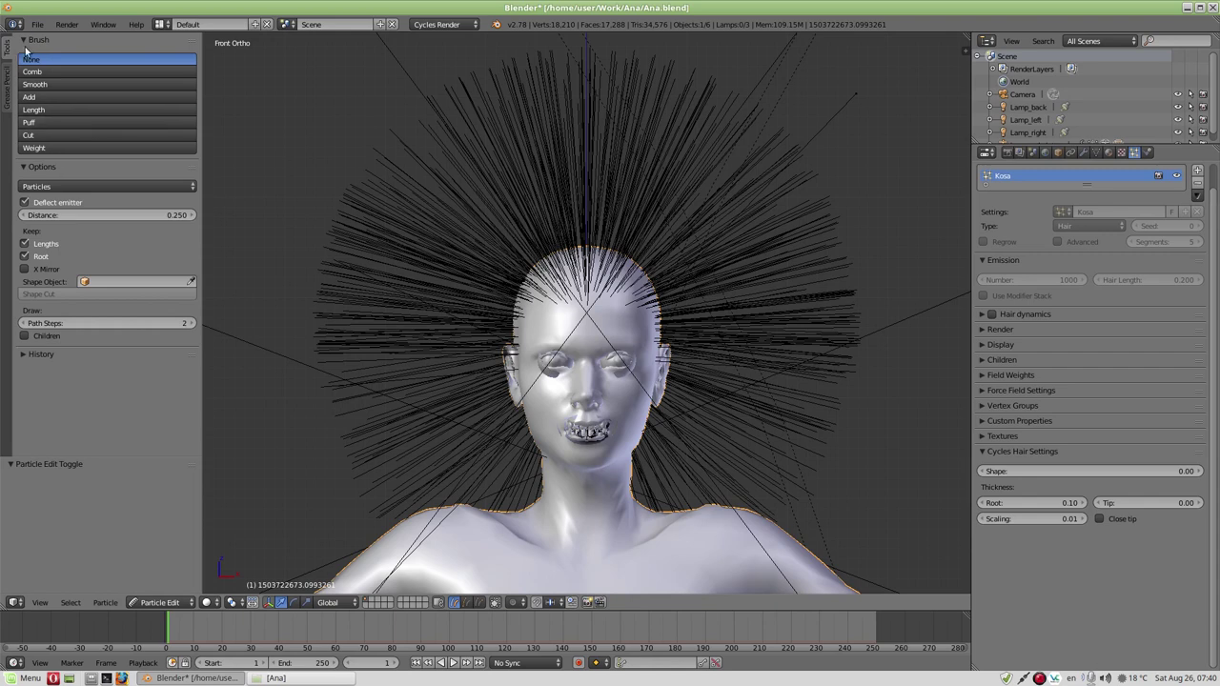
left_click(183, 602)
left_click(183, 590)
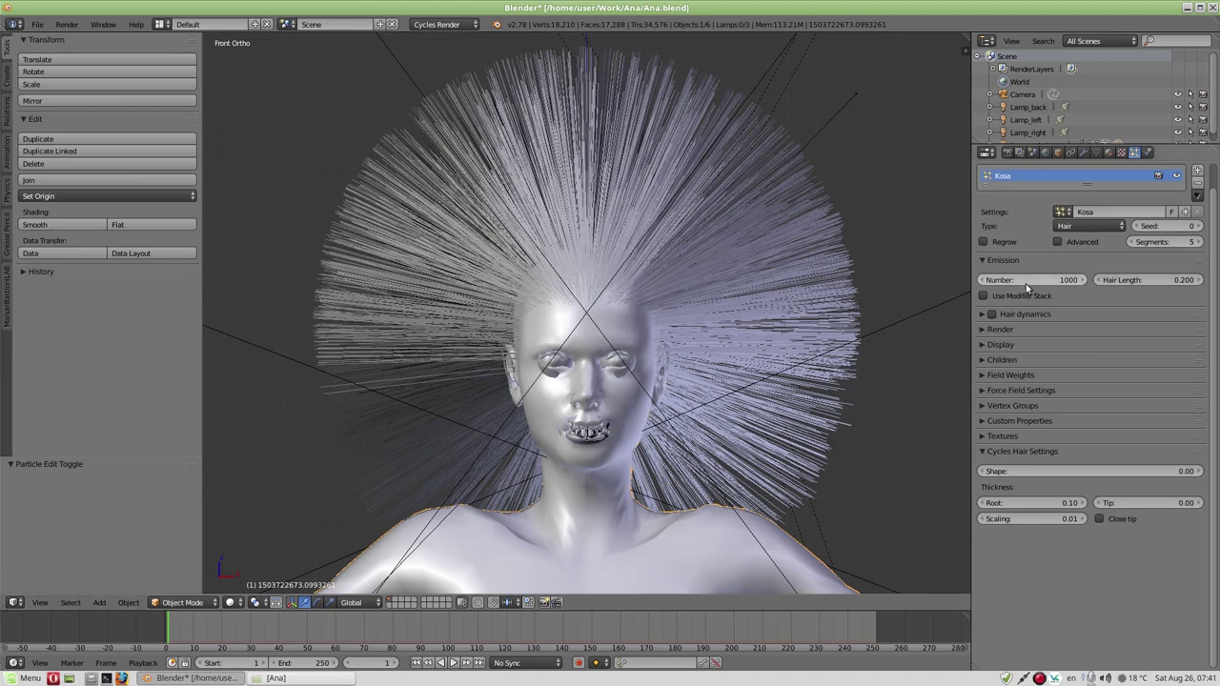
- Enter Particle Edit and pick the Comb brush at strength 1.000
left_click(180, 605)
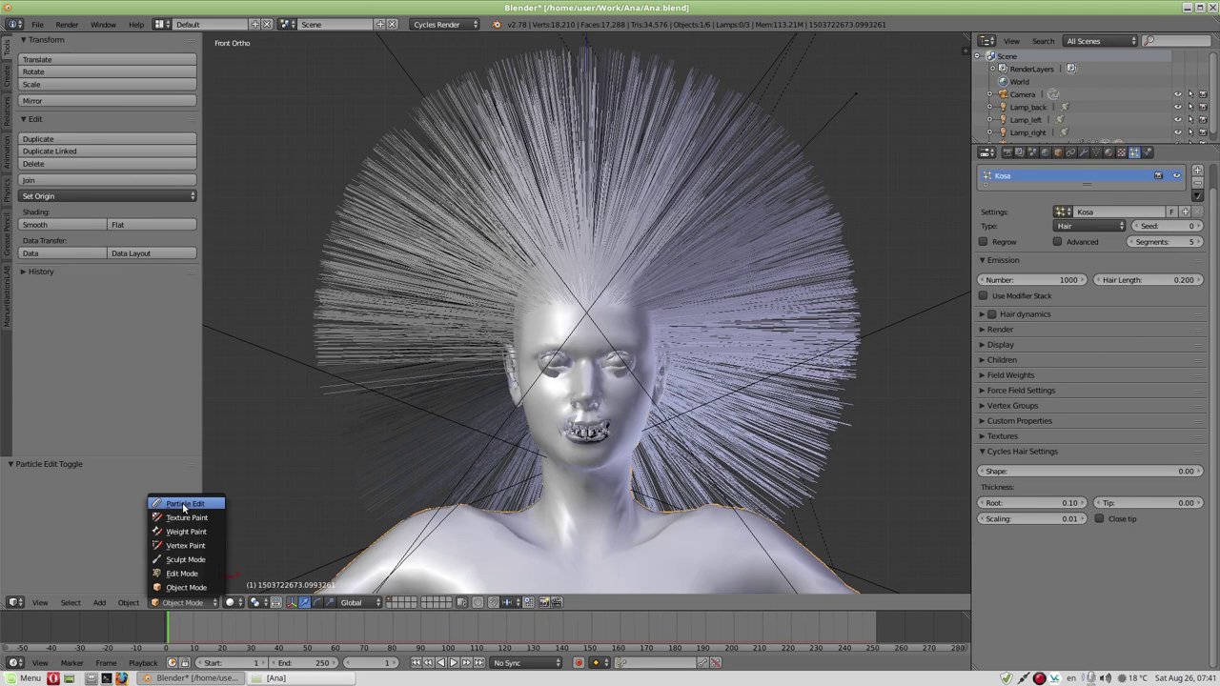
left_click(182, 503)
left_click(43, 71)
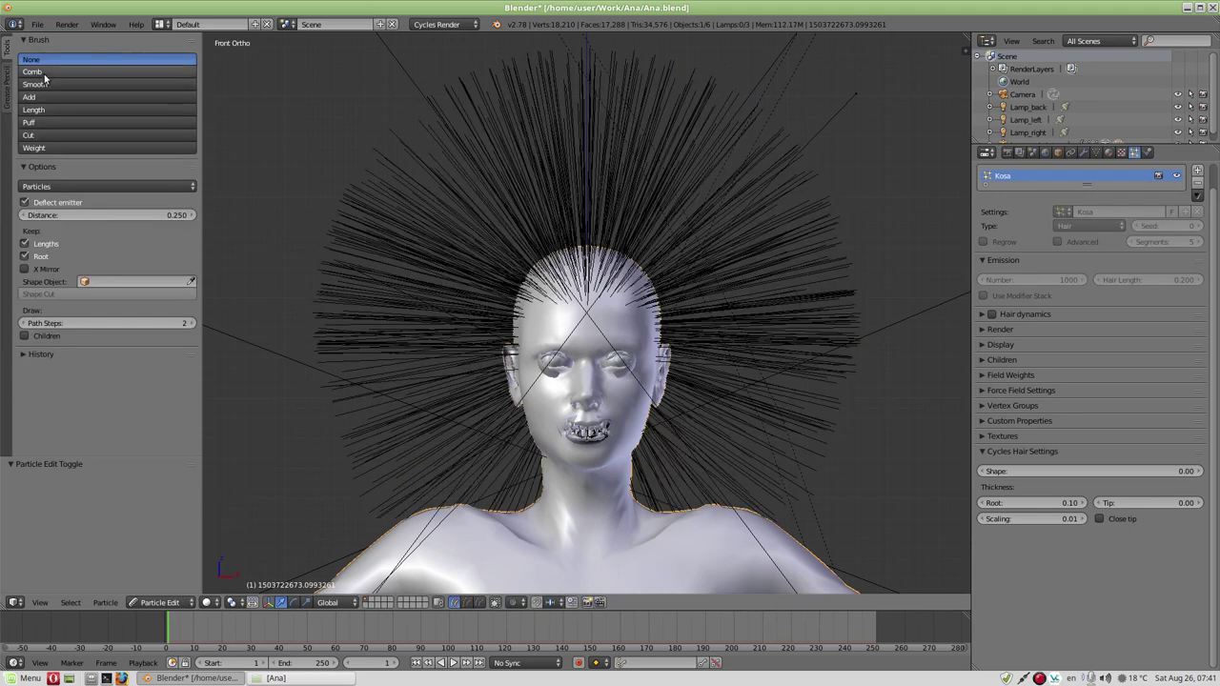
left_click_drag(112, 179, 252, 176)
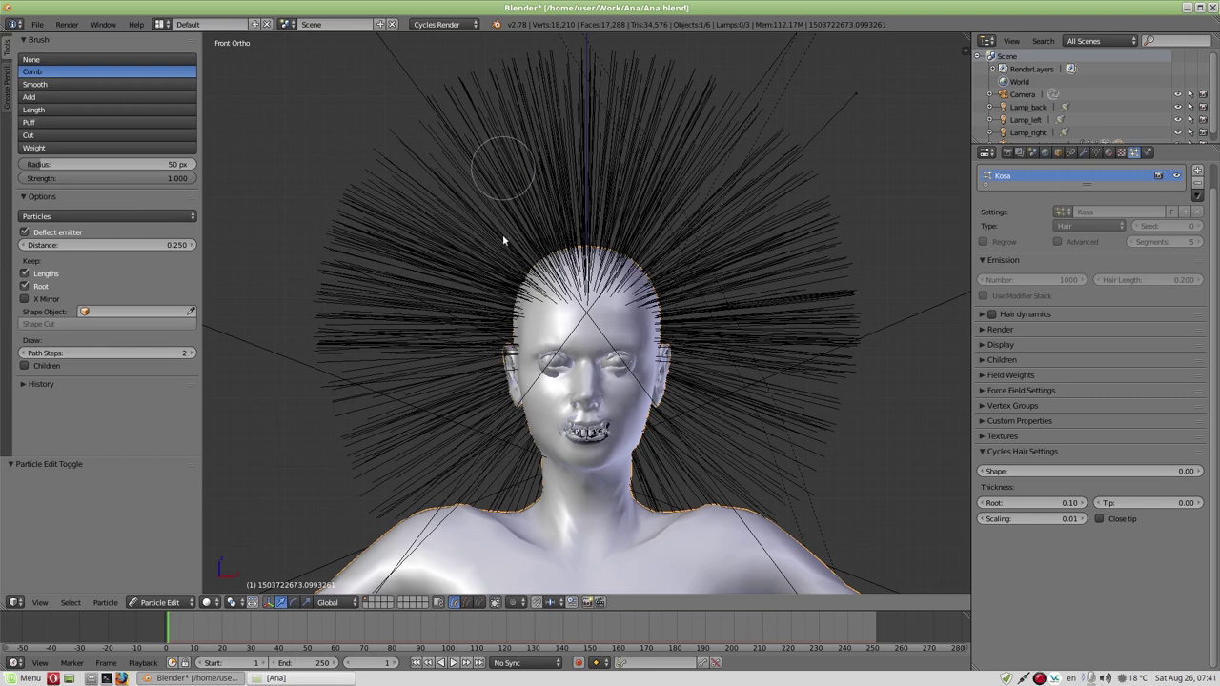
- Comb the hair on the left side, top and right side of the head downward
mouse_move(502, 168)
left_mouse_down()
mouse_move(493, 521)
mouse_move(481, 513)
left_mouse_up()
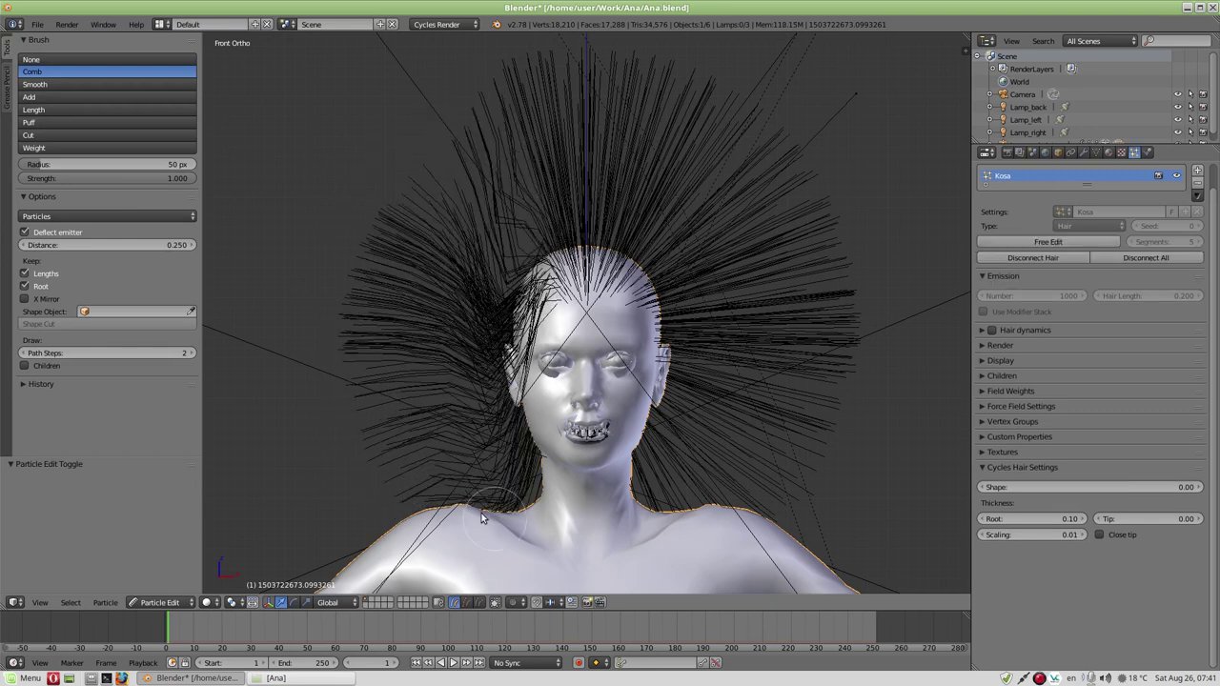
left_click_drag(495, 216, 498, 463)
left_click_drag(495, 105, 498, 525)
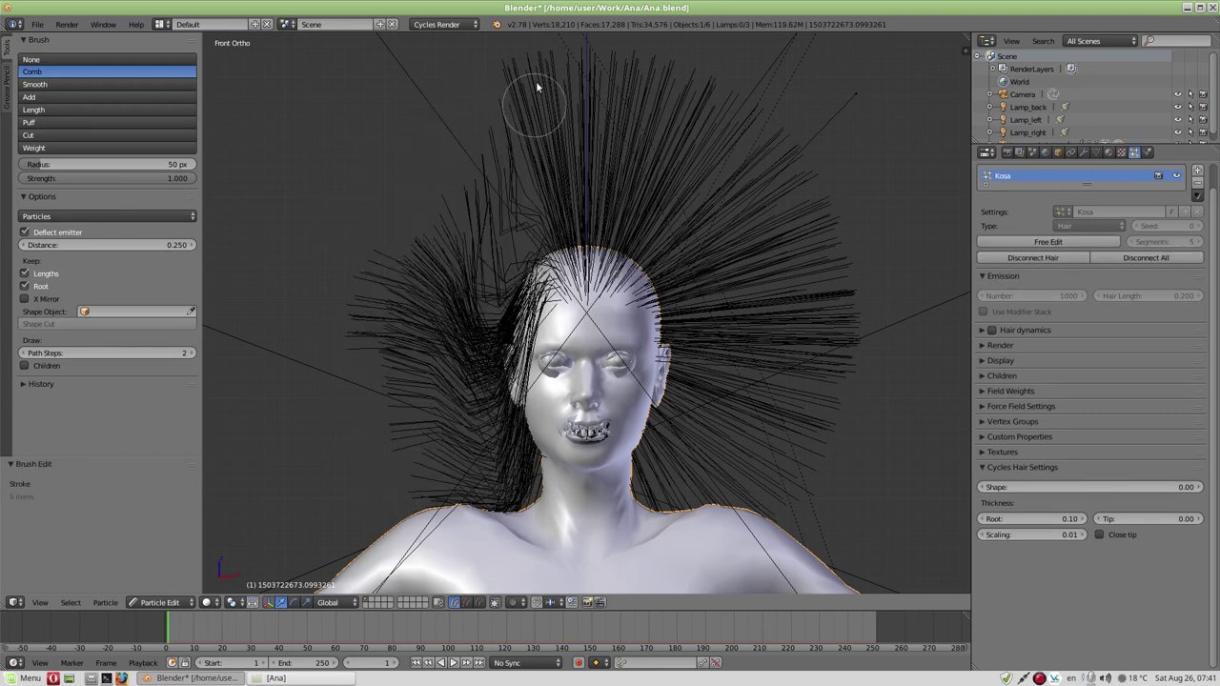
mouse_move(537, 85)
left_mouse_down()
mouse_move(586, 455)
mouse_move(576, 507)
left_mouse_up()
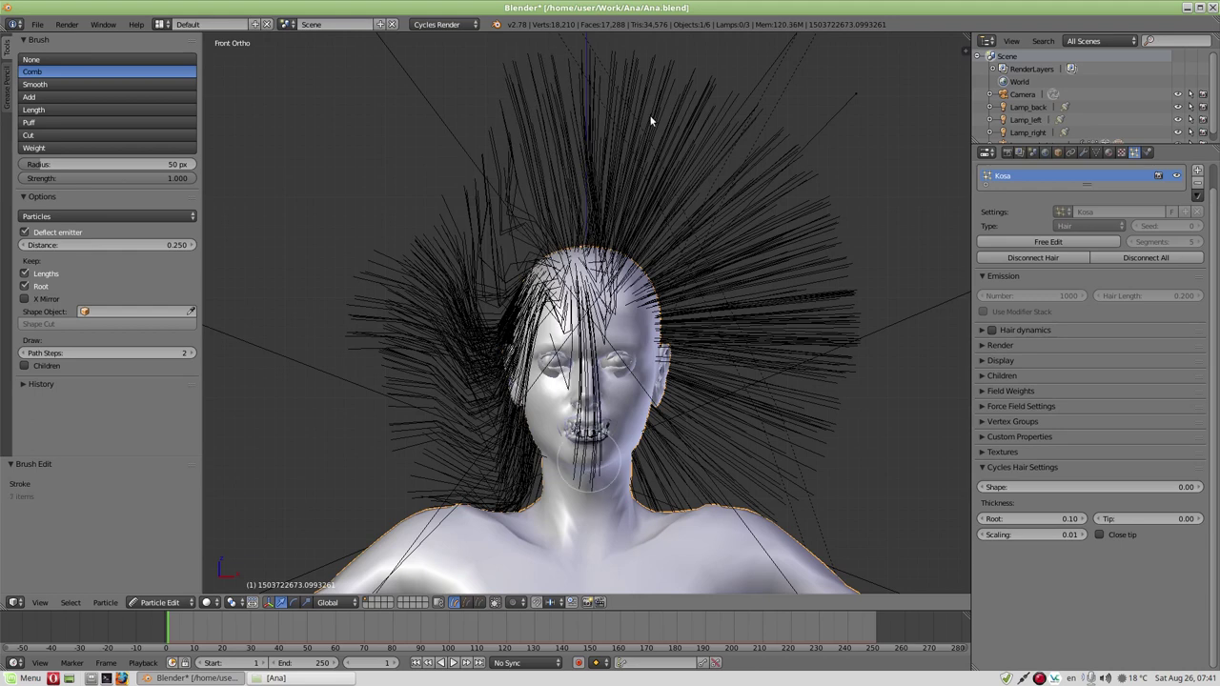
left_click_drag(650, 126, 654, 521)
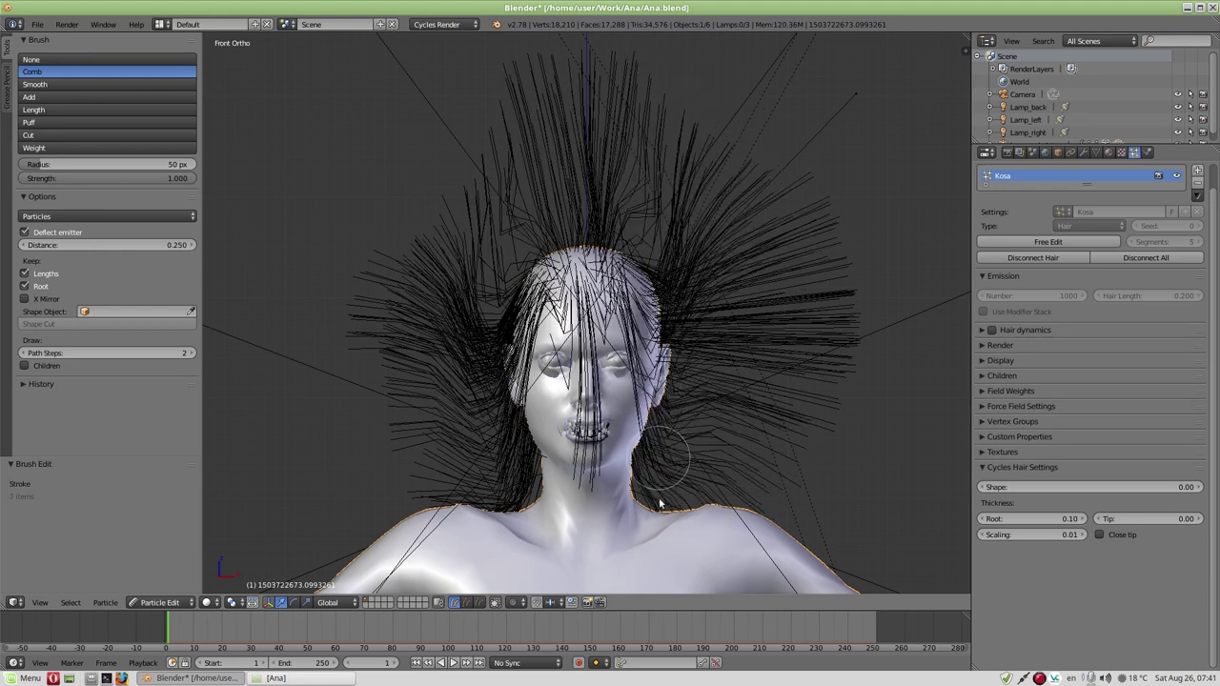
left_click_drag(707, 146, 694, 527)
left_click_drag(725, 252, 722, 537)
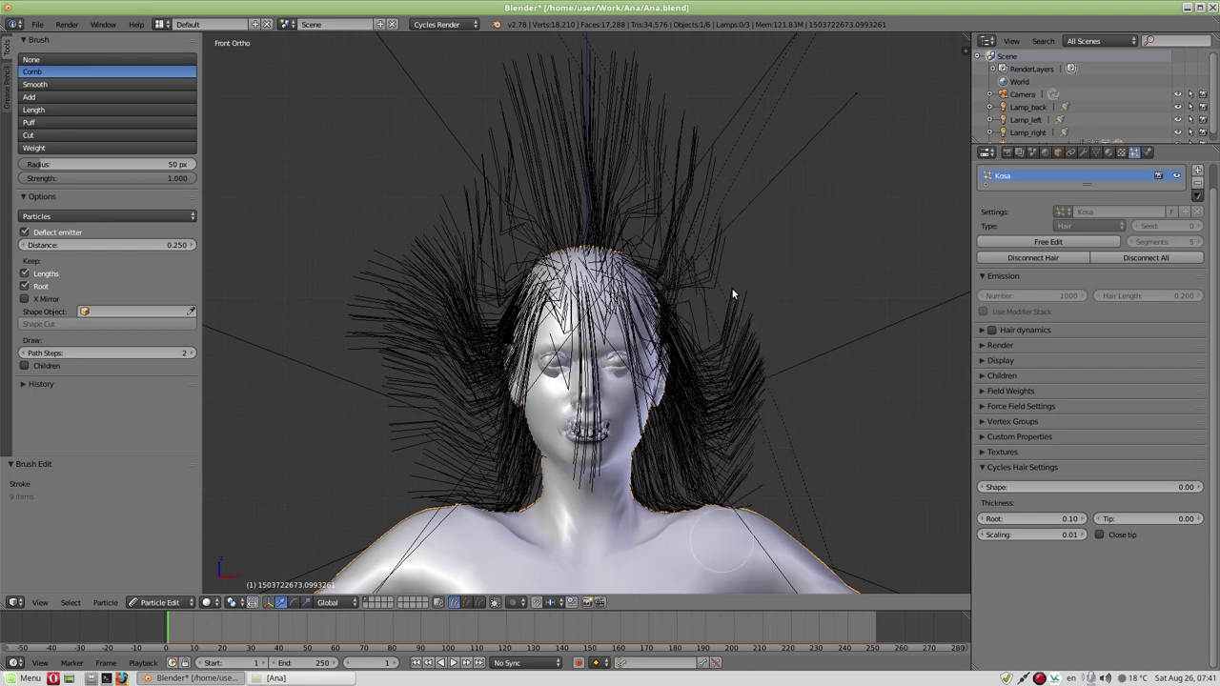
- Flatten the upright strands on top and comb the front and side hair toward the shoulders
scroll(732, 288, "down", 5)
left_click_drag(654, 243, 638, 450)
left_click_drag(621, 229, 617, 429)
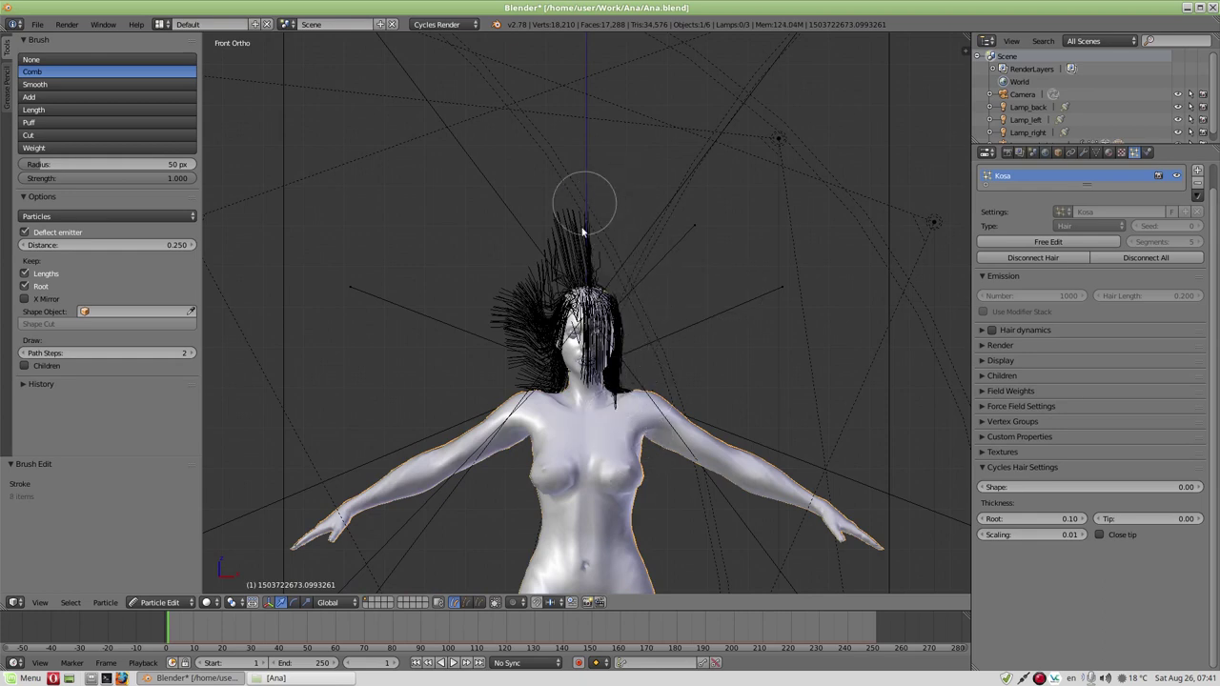
left_click_drag(585, 213, 574, 425)
left_click_drag(575, 324, 566, 432)
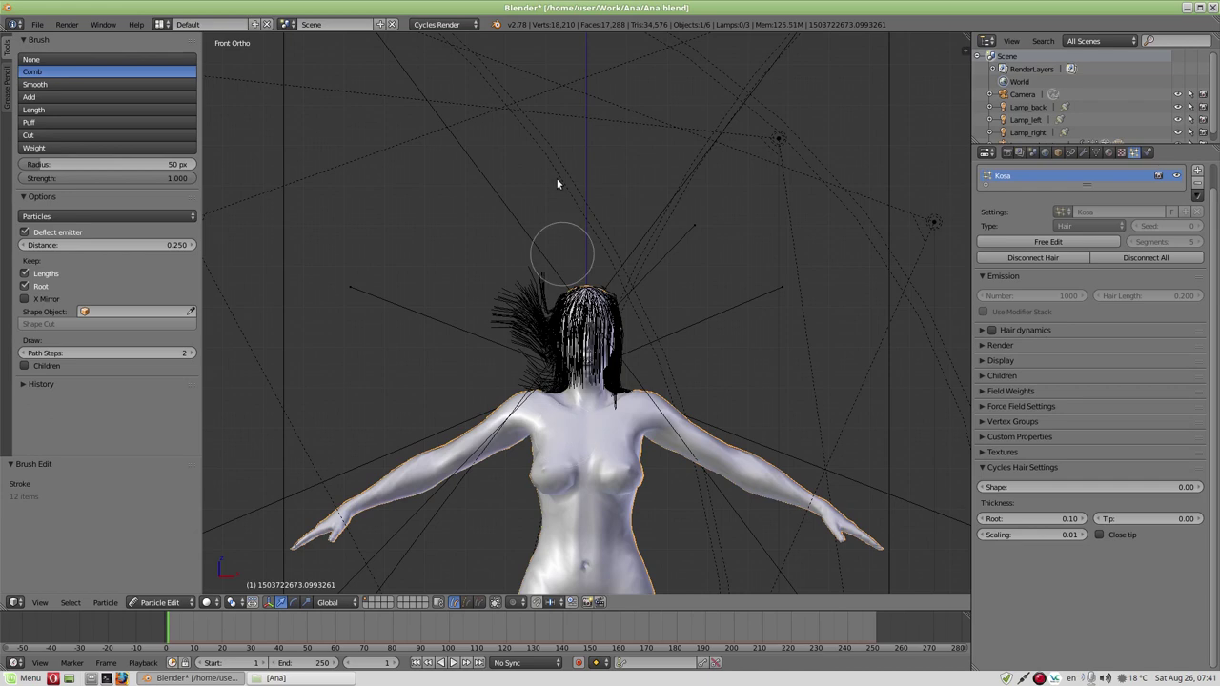
mouse_move(537, 204)
left_mouse_down()
mouse_move(518, 321)
mouse_move(535, 434)
left_mouse_up()
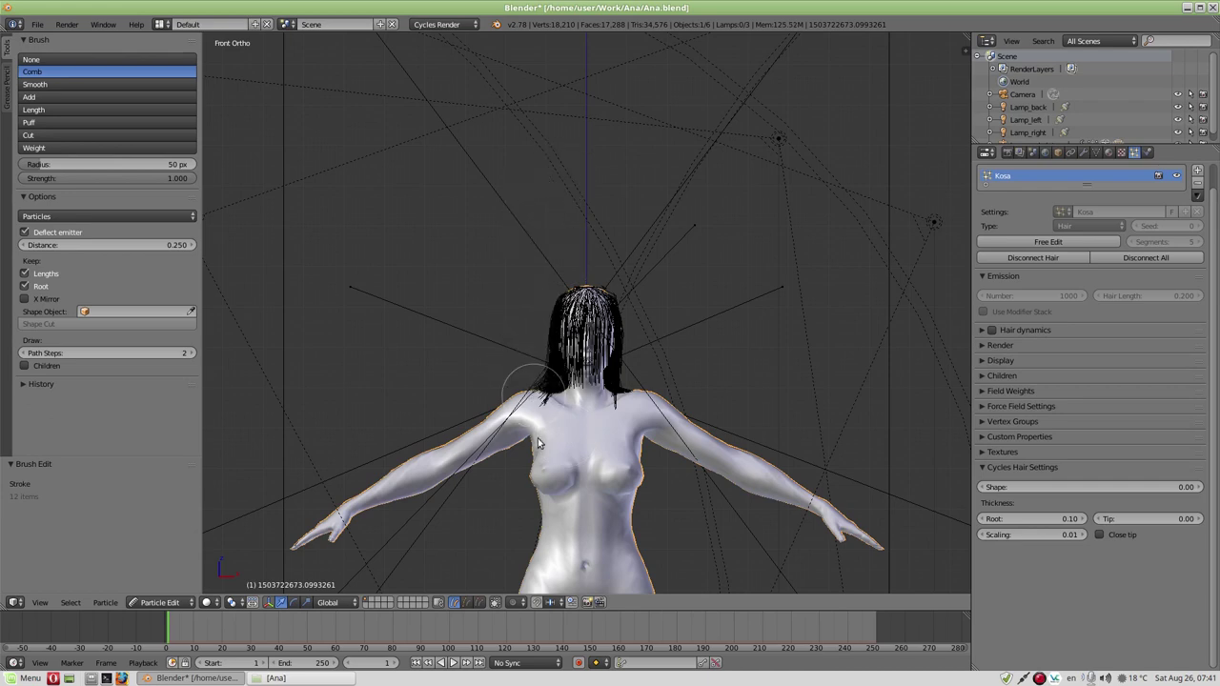
left_click_drag(558, 354, 558, 441)
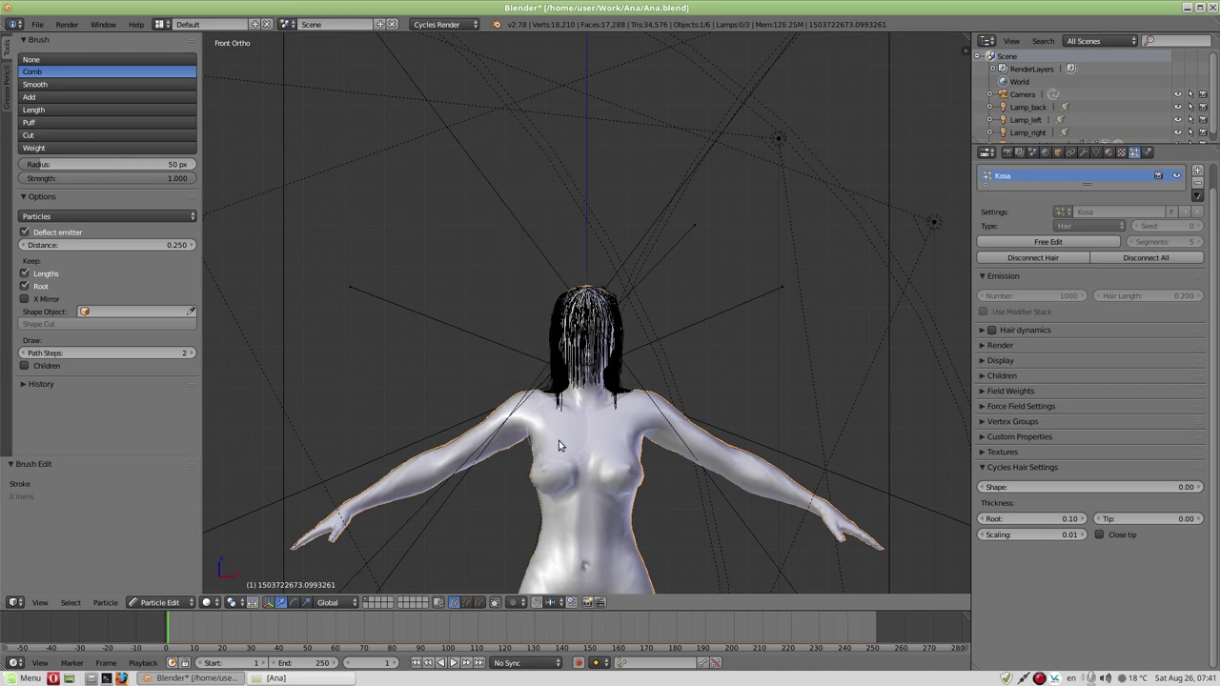
left_click_drag(575, 233, 584, 391)
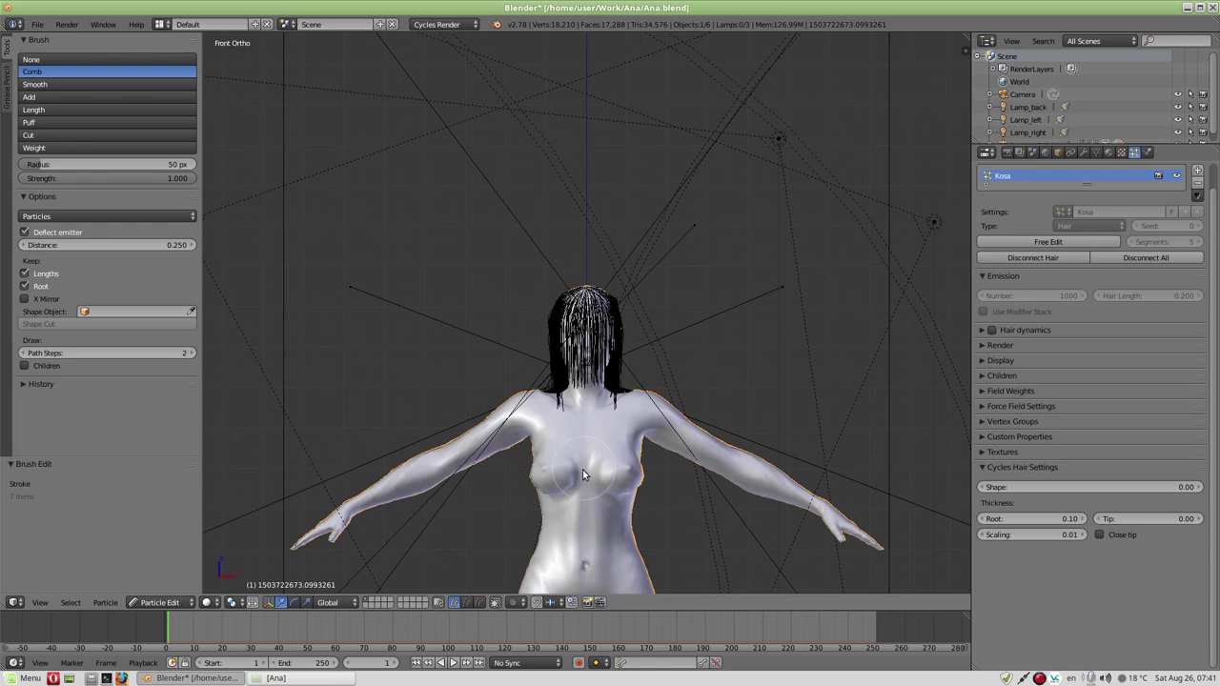
left_click_drag(598, 298, 604, 429)
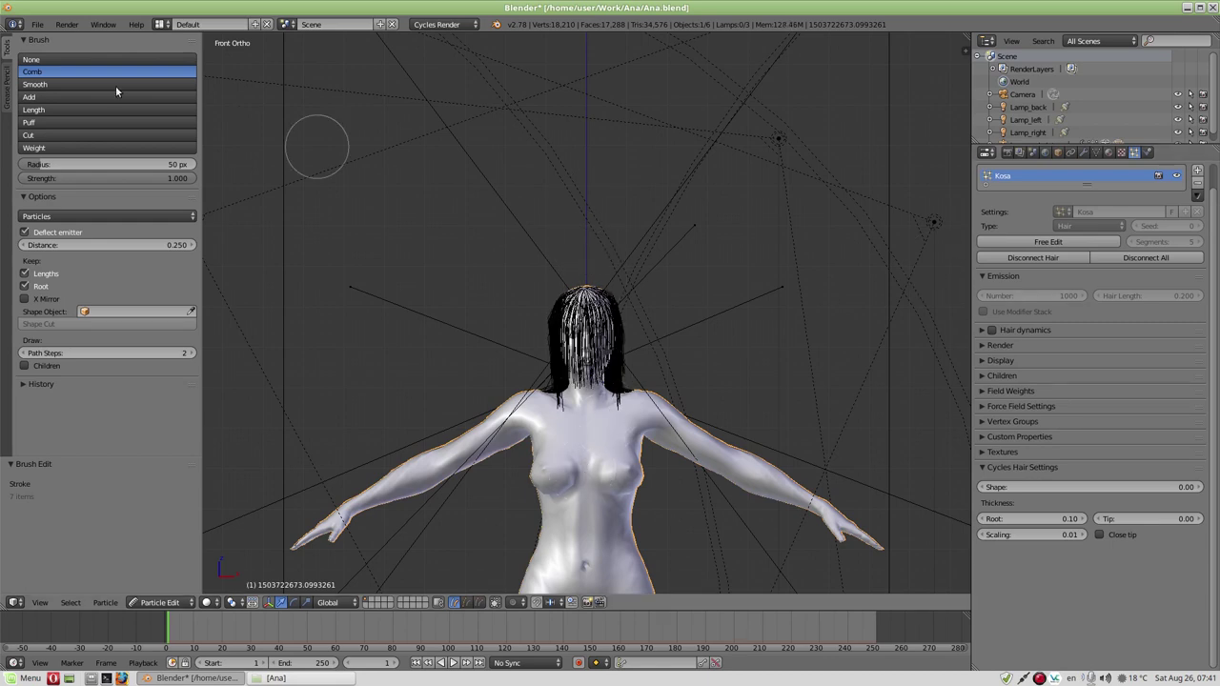
- Deselect the hair brush and return to Object Mode
left_click(29, 61)
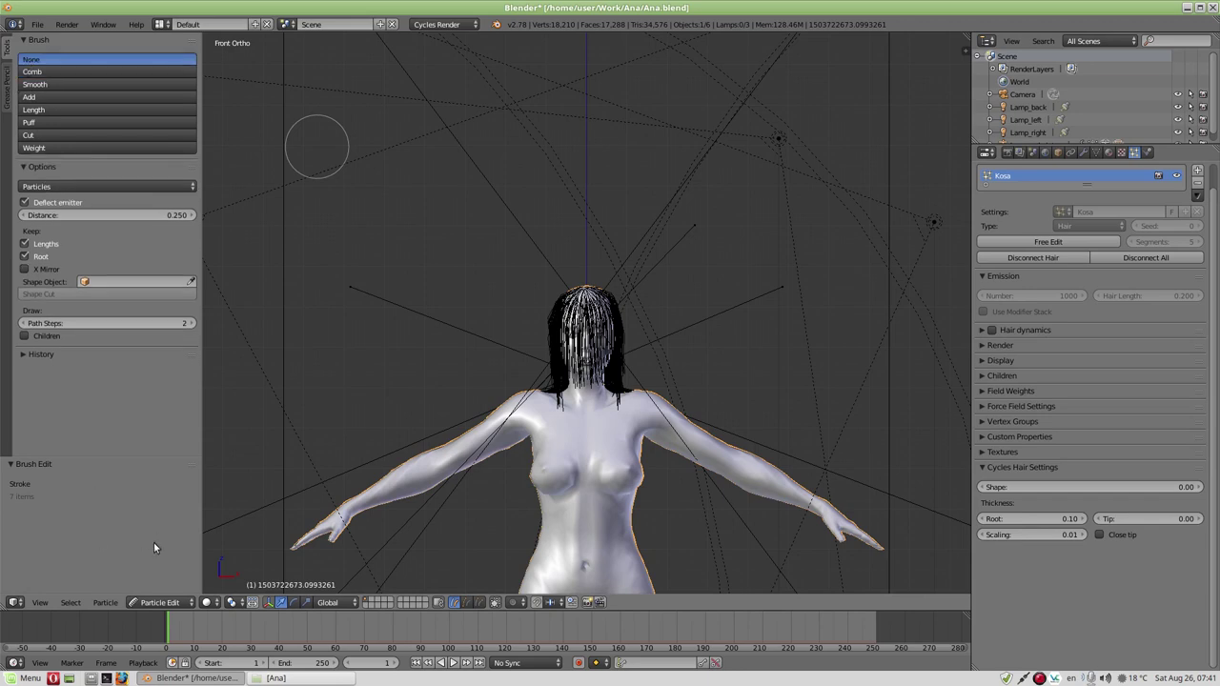
left_click(163, 604)
left_click(150, 658)
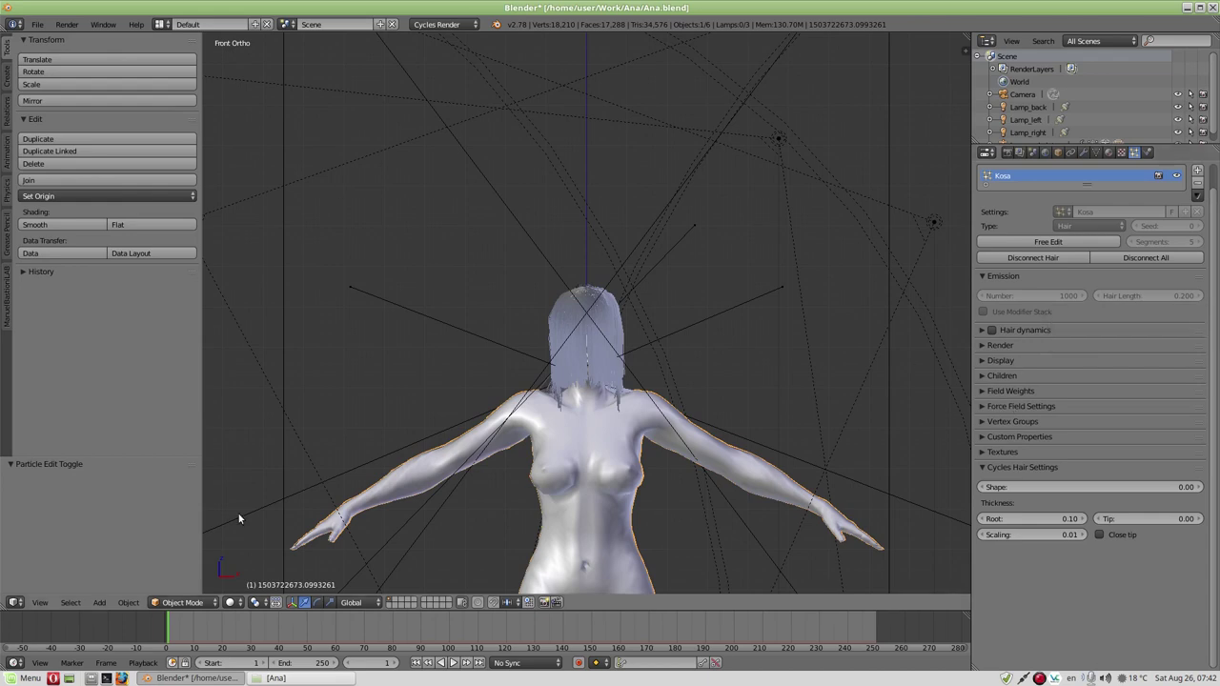
- Re-enter Particle Edit, toggle the Length brush Shrink then Grow, zoom in, and choose Comb
left_click(186, 610)
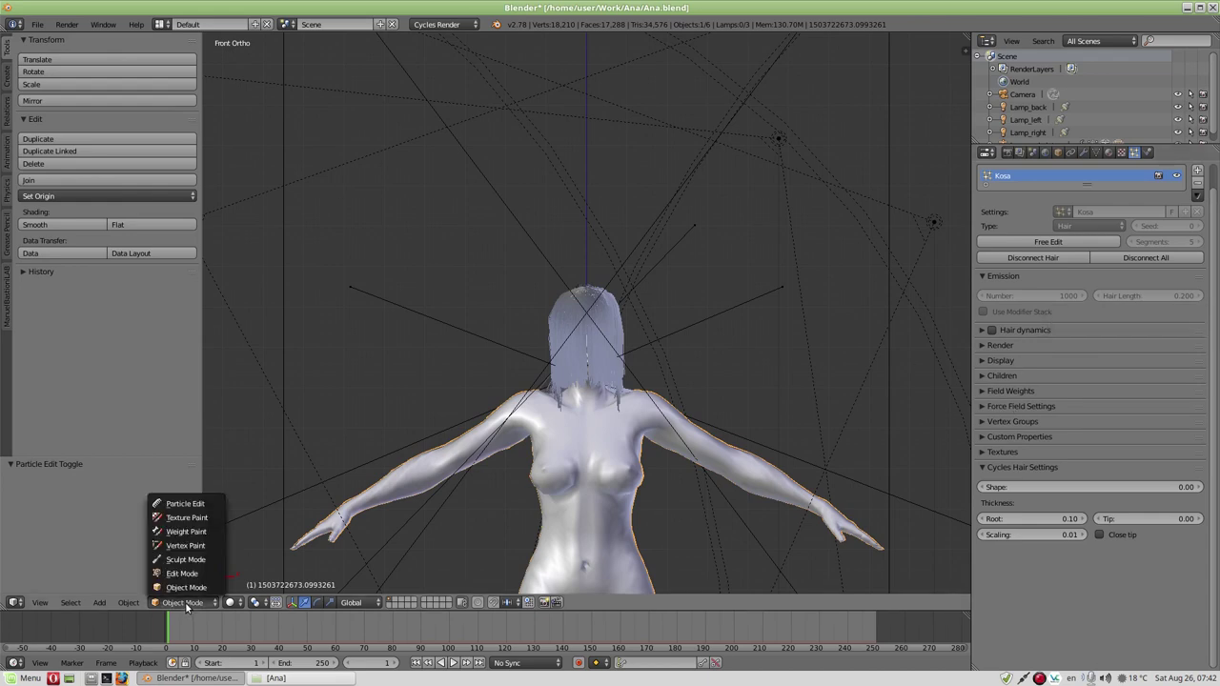
left_click(166, 506)
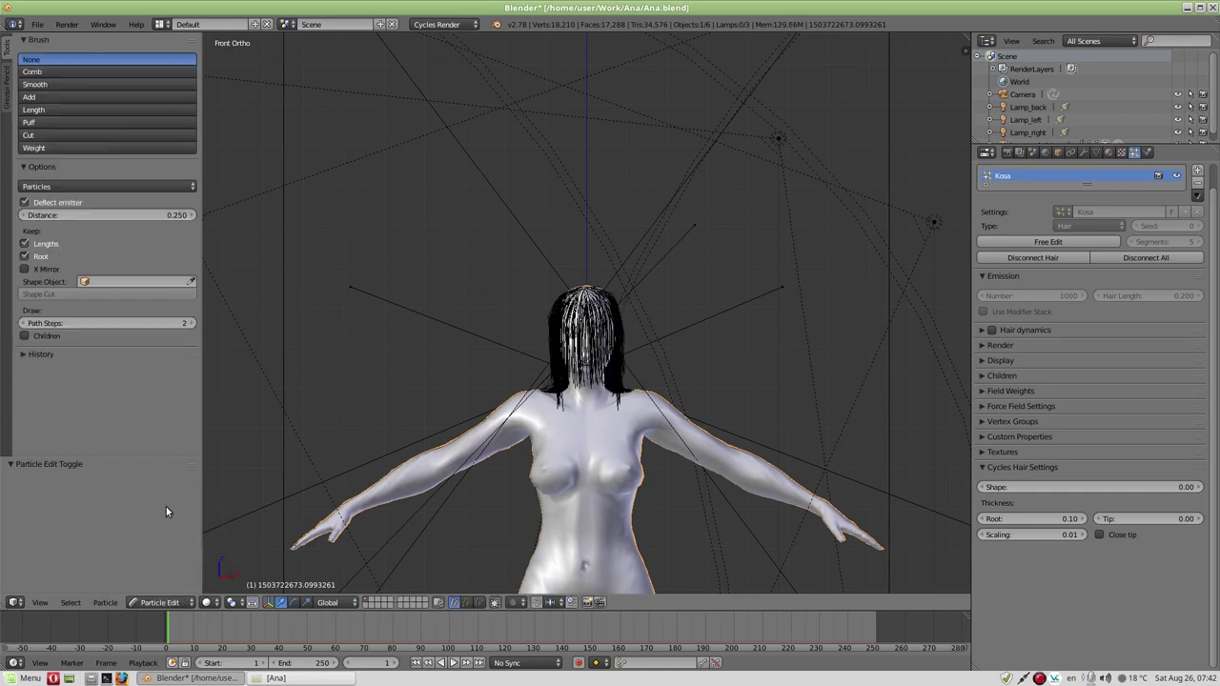
left_click(53, 110)
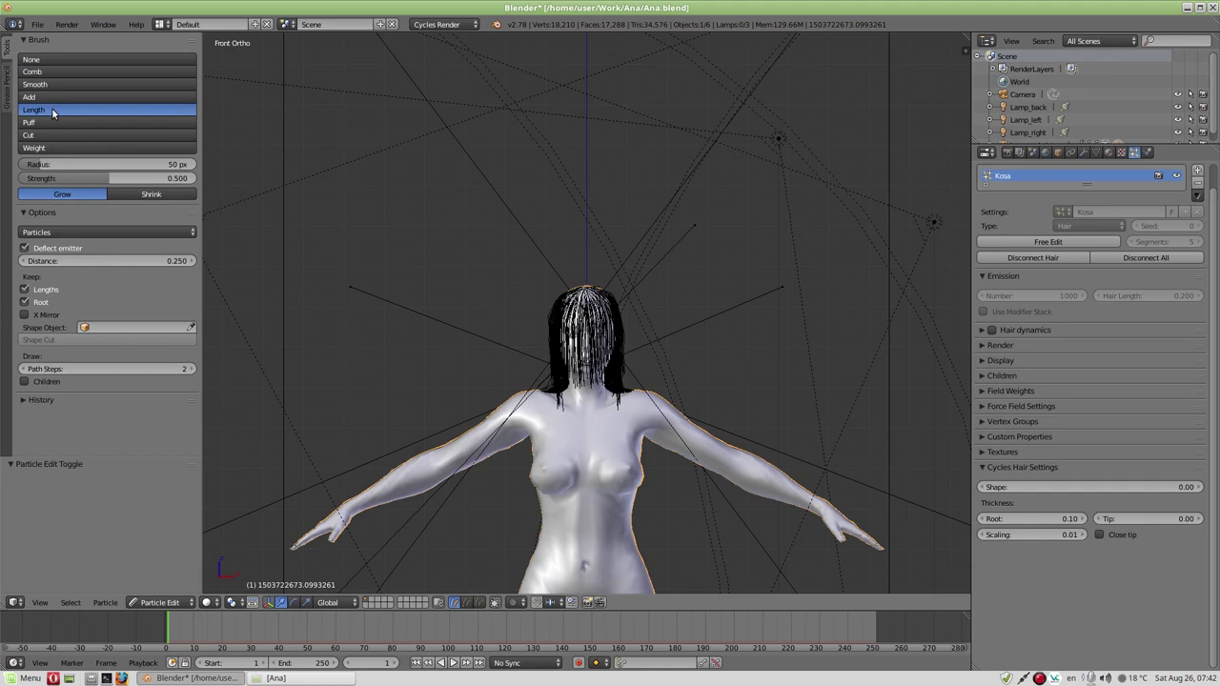
left_click(161, 194)
left_click(74, 194)
scroll(606, 334, "up", 4)
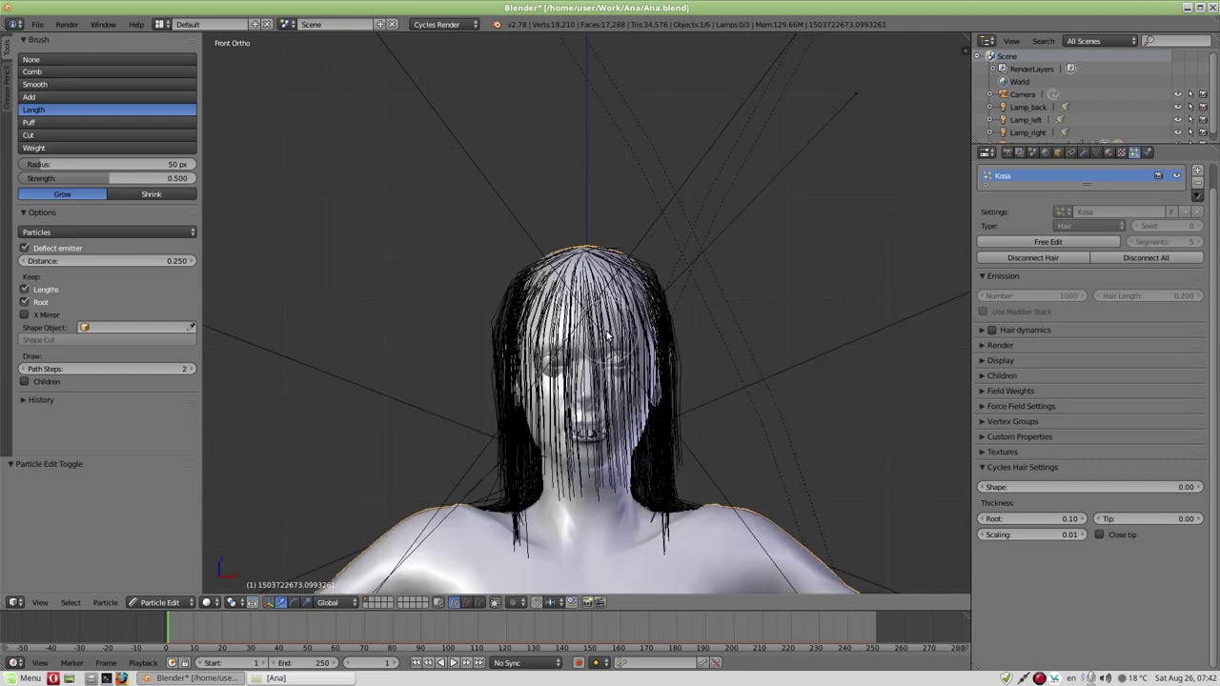
left_click(52, 73)
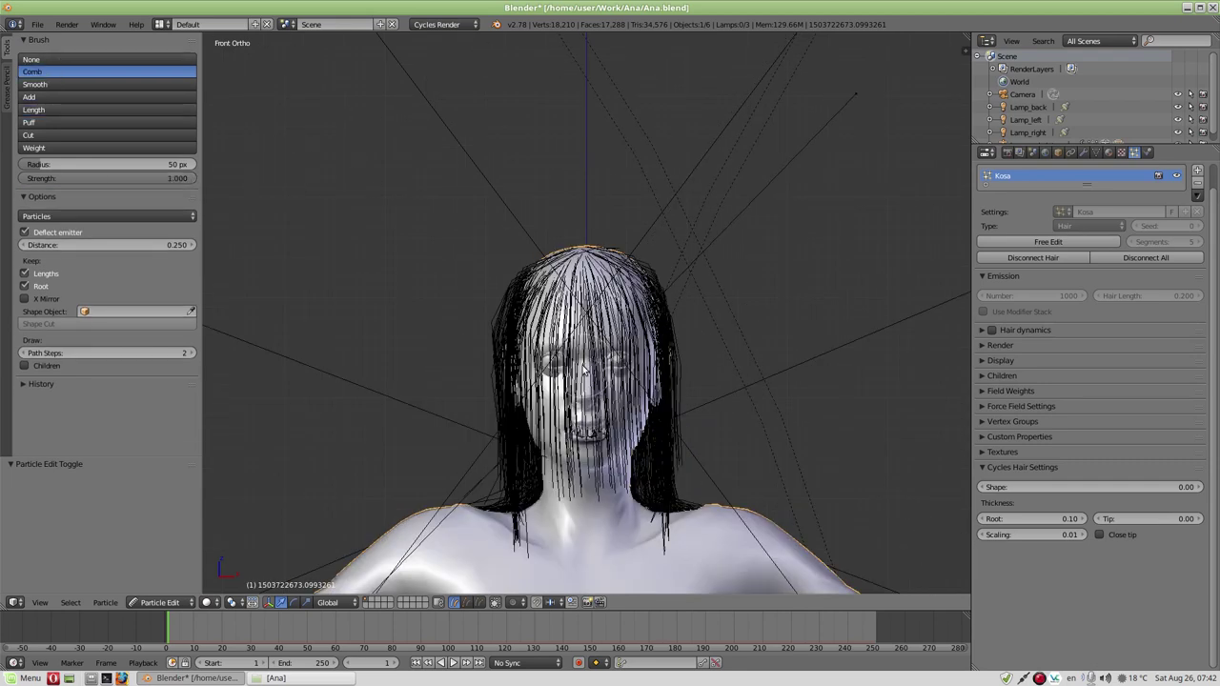
- Comb the strands over the face and along both sides of it down toward the neck
mouse_move(623, 374)
left_mouse_down()
mouse_move(602, 358)
mouse_move(648, 384)
mouse_move(600, 360)
mouse_move(625, 310)
mouse_move(608, 514)
left_mouse_up()
left_click_drag(627, 330, 619, 520)
left_click_drag(654, 281, 642, 482)
left_click_drag(660, 343, 637, 534)
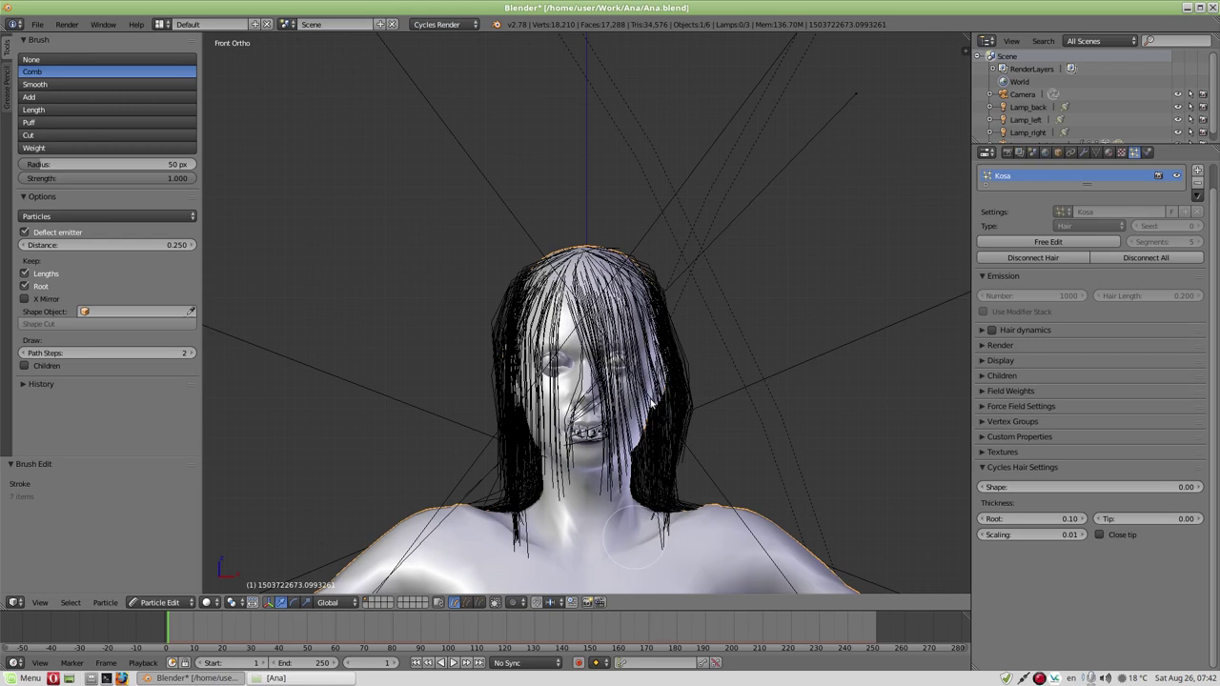
left_click_drag(660, 238, 654, 541)
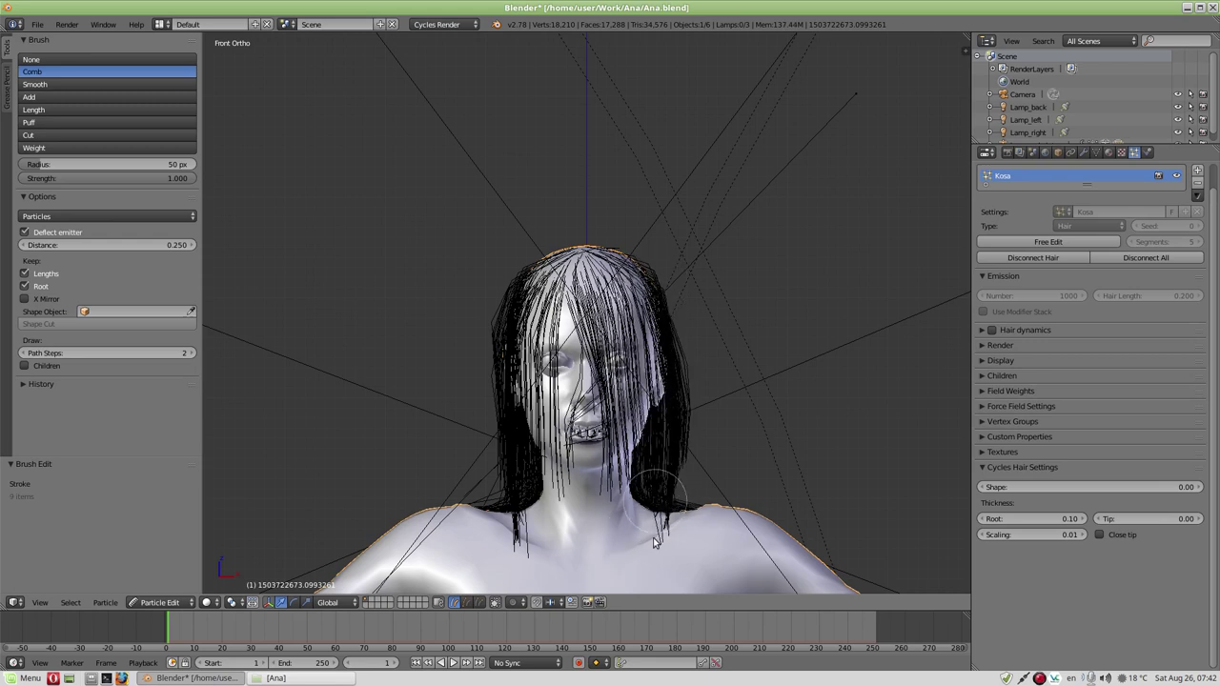
left_click_drag(672, 248, 648, 545)
mouse_move(651, 286)
left_mouse_down()
mouse_move(676, 485)
mouse_move(667, 544)
left_mouse_up()
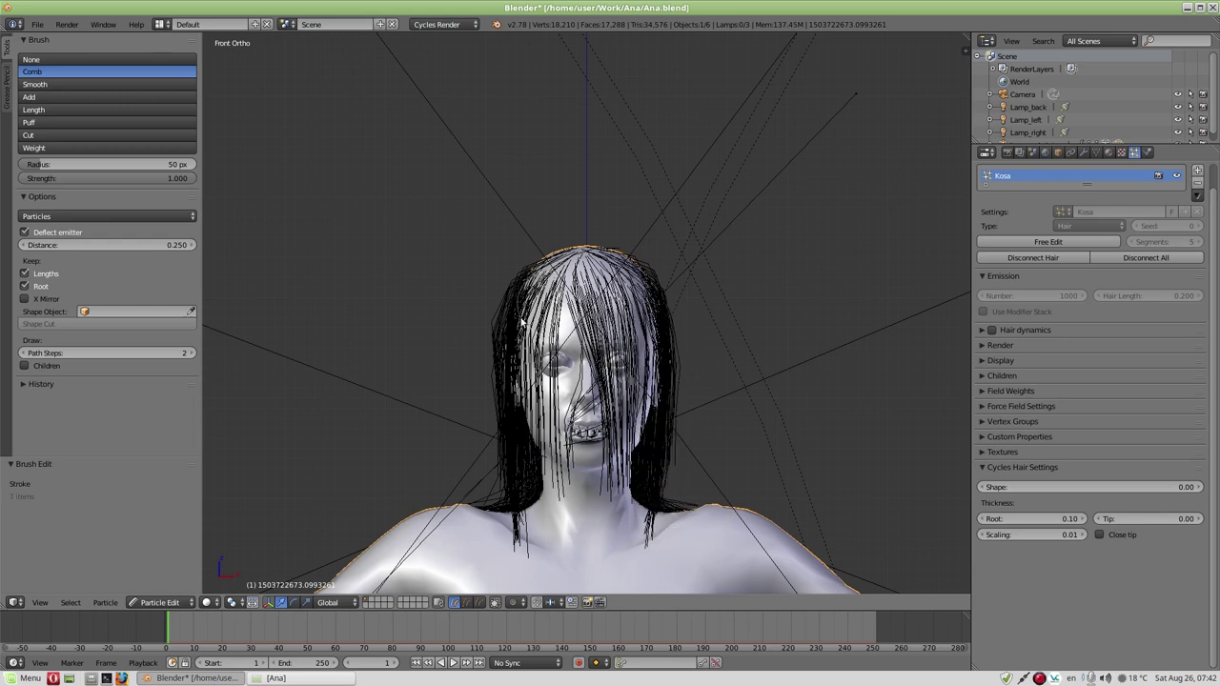
left_click_drag(512, 419, 540, 538)
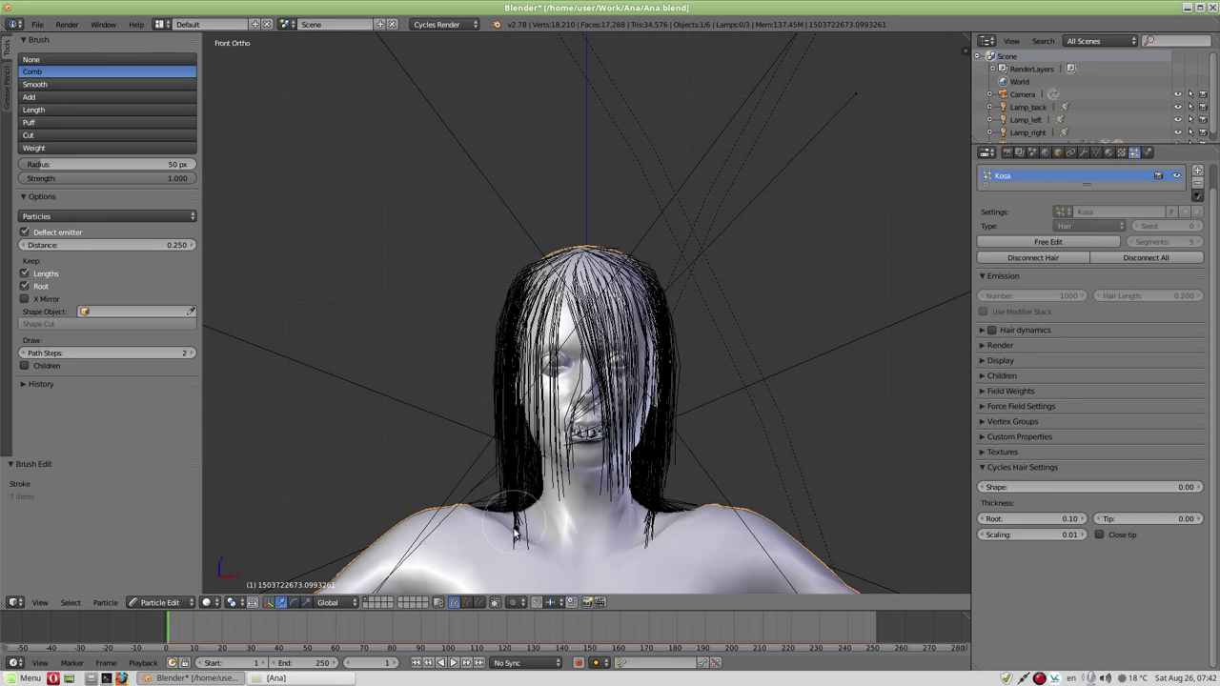
- From profile and back views, flatten strands sticking out behind and atop the head
mouse_move(716, 340)
middle_mouse_down()
mouse_move(741, 332)
mouse_move(711, 275)
middle_mouse_up()
scroll(711, 275, "down", 2)
left_click_drag(671, 284, 674, 557)
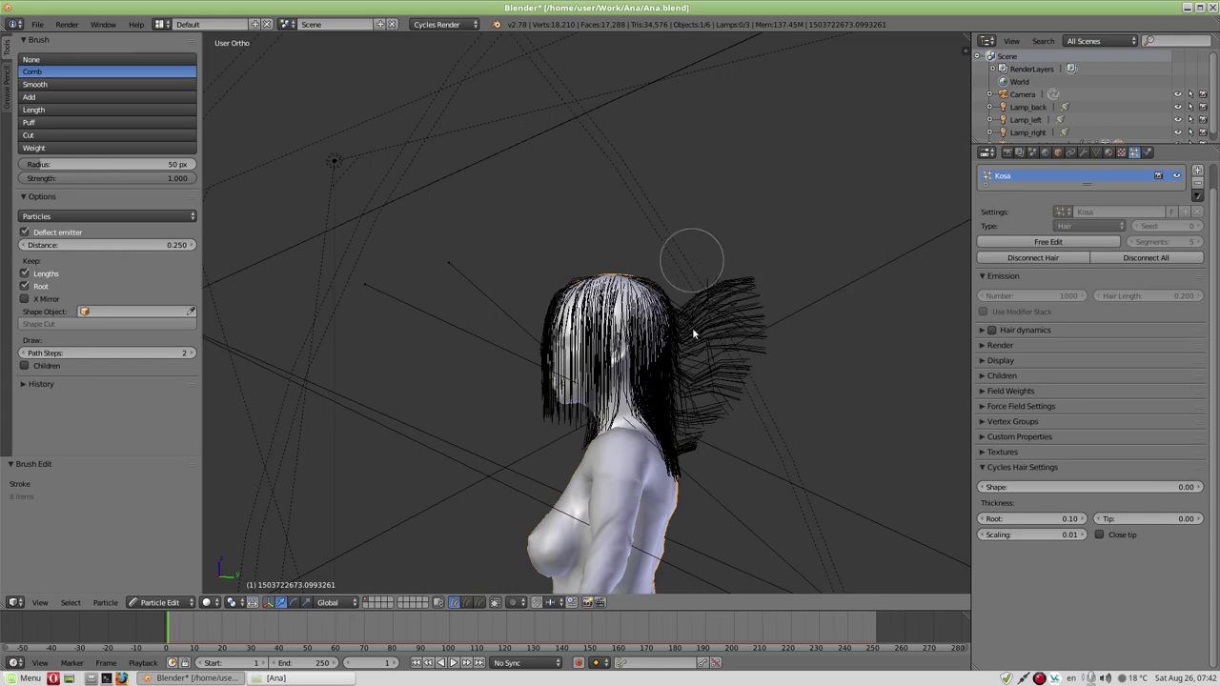
left_click_drag(693, 331, 686, 481)
left_click_drag(703, 344, 692, 499)
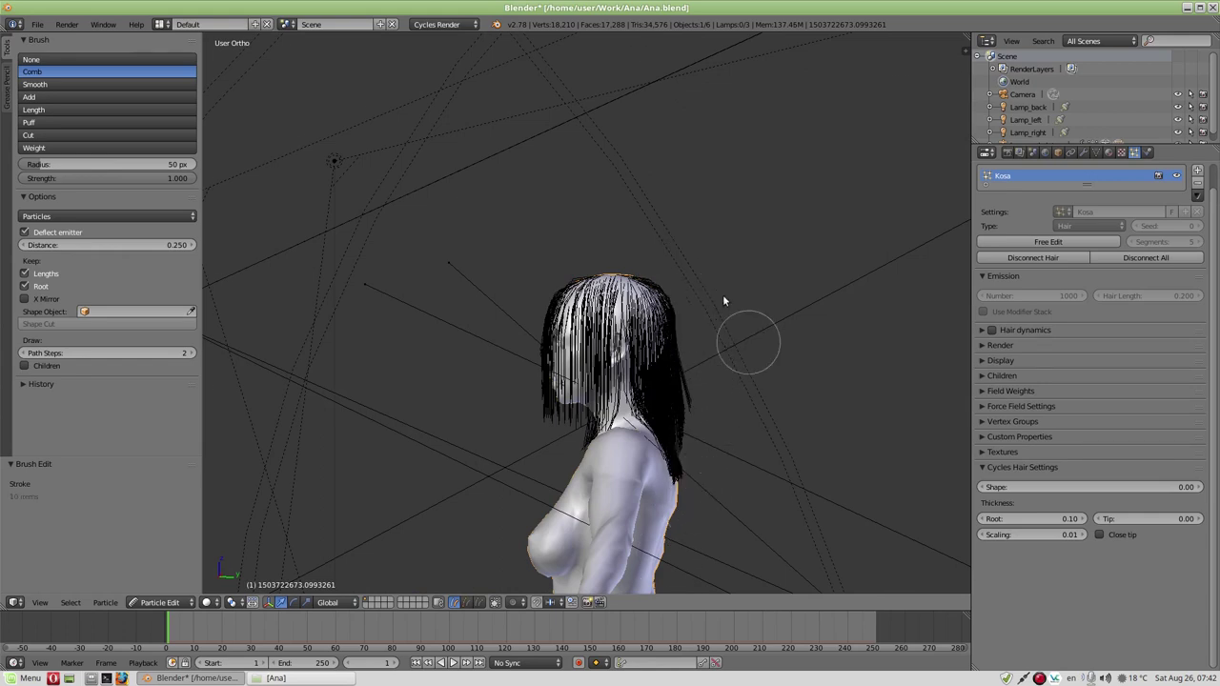
middle_click_drag(723, 300, 626, 286)
left_click_drag(629, 286, 624, 474)
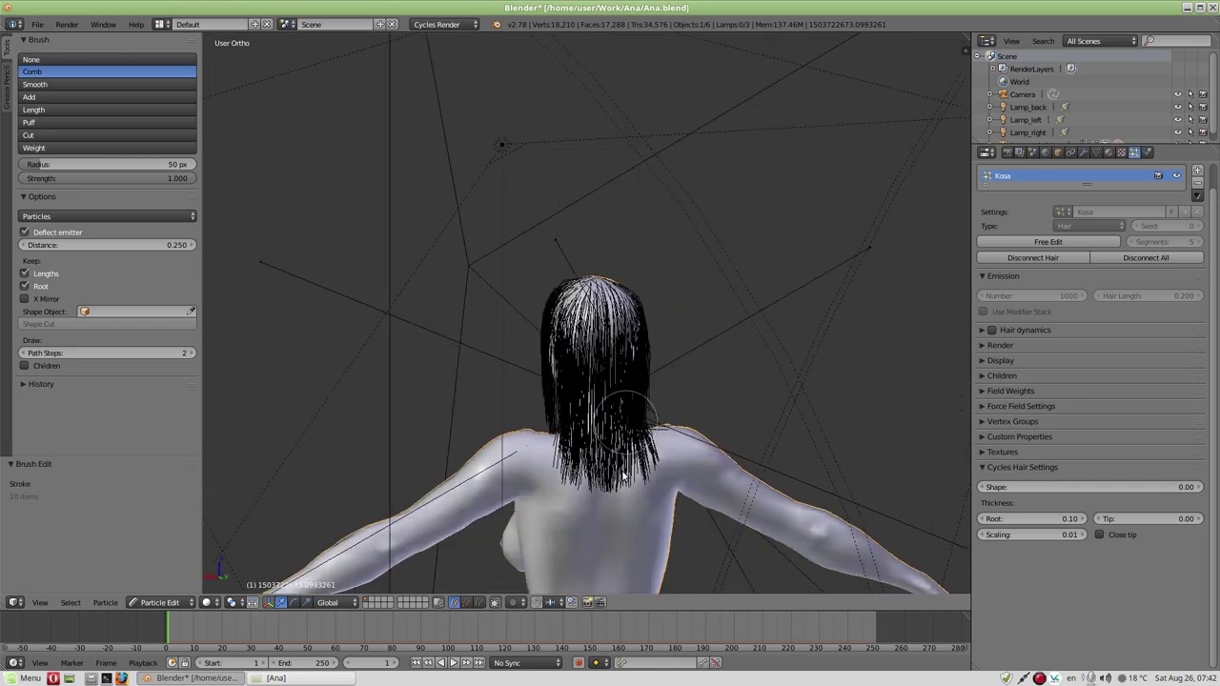
middle_click_drag(670, 305, 596, 338)
left_click_drag(595, 338, 585, 533)
- Back in front view, comb the strands hanging over the face straight down
mouse_move(648, 298)
middle_mouse_down()
mouse_move(498, 273)
mouse_move(544, 218)
middle_mouse_up()
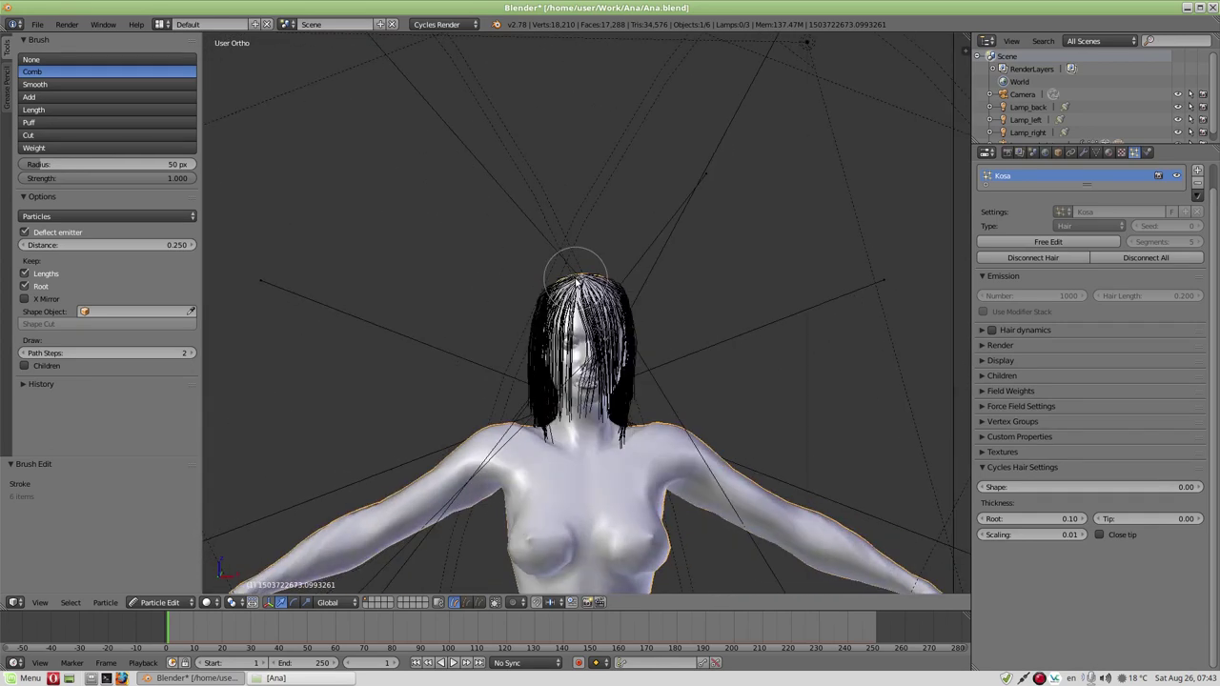
scroll(585, 314, "up", 3)
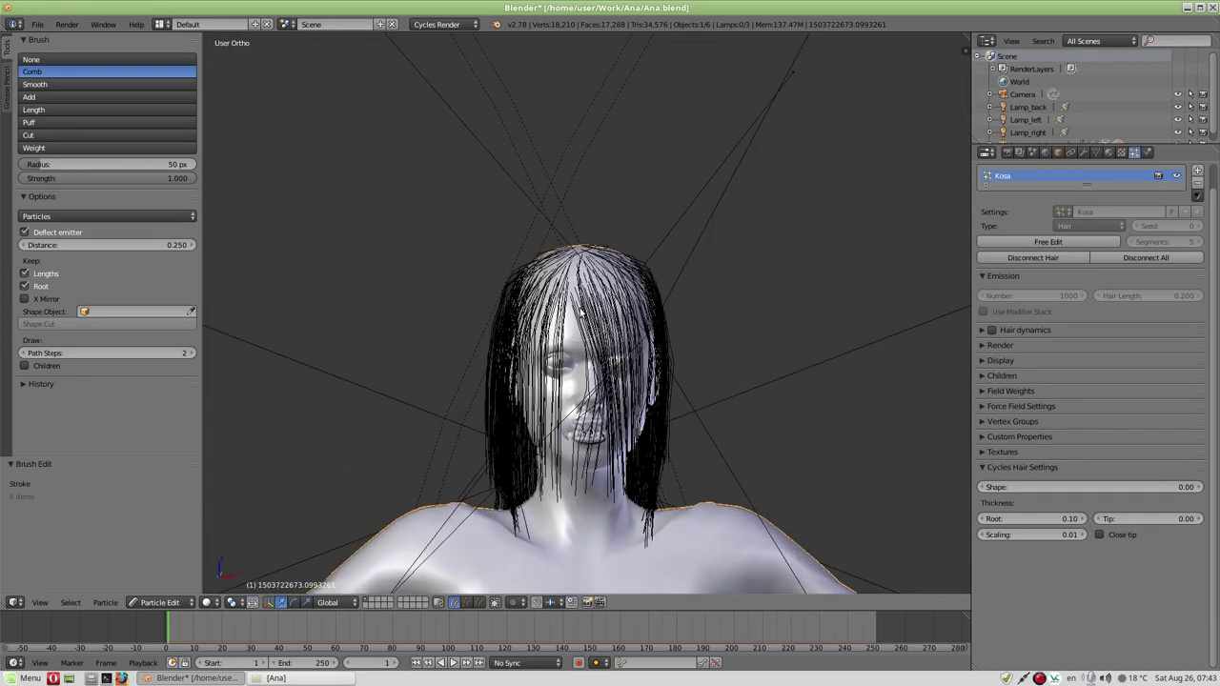
left_click_drag(584, 321, 570, 504)
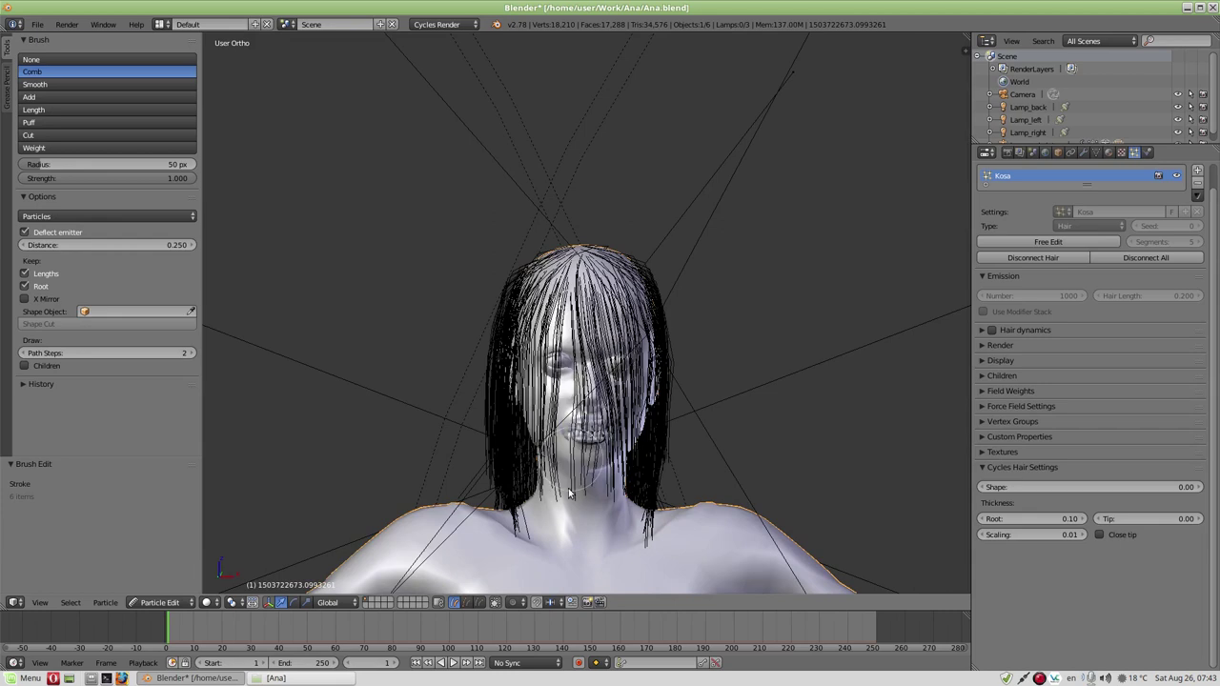
left_click_drag(586, 286, 590, 491)
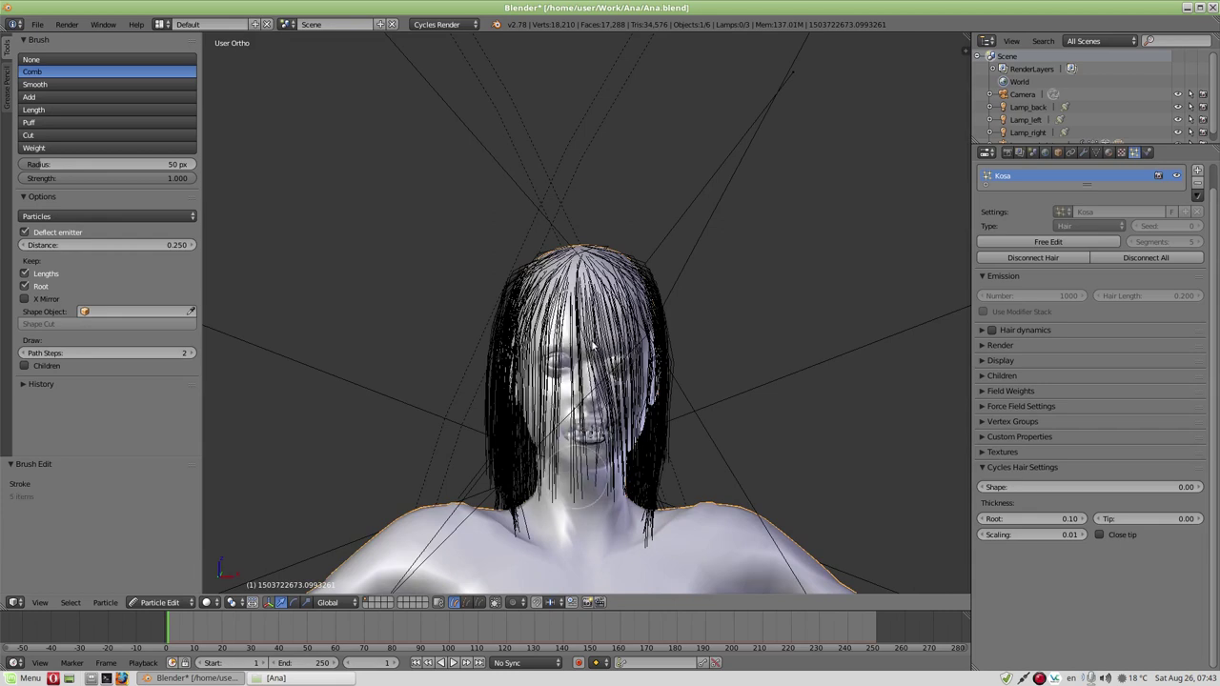
left_click_drag(593, 390, 588, 489)
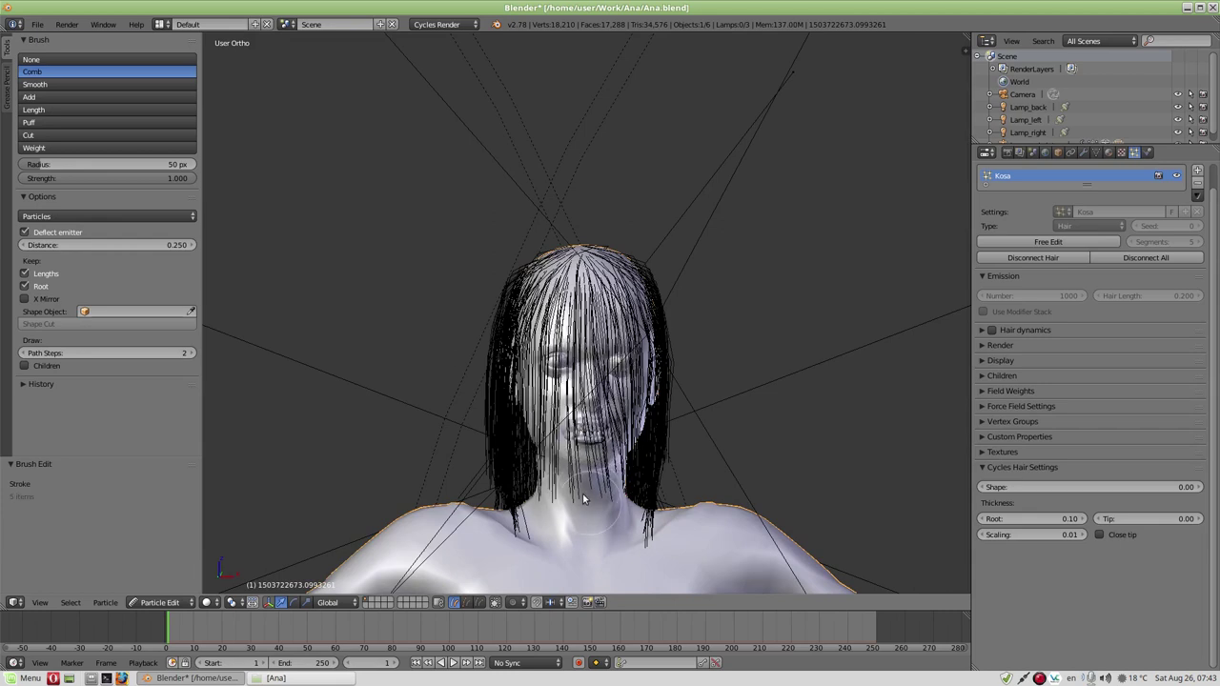
- Try the Cut brush, then use the Length brush to grow strands at the nape
left_click(31, 135)
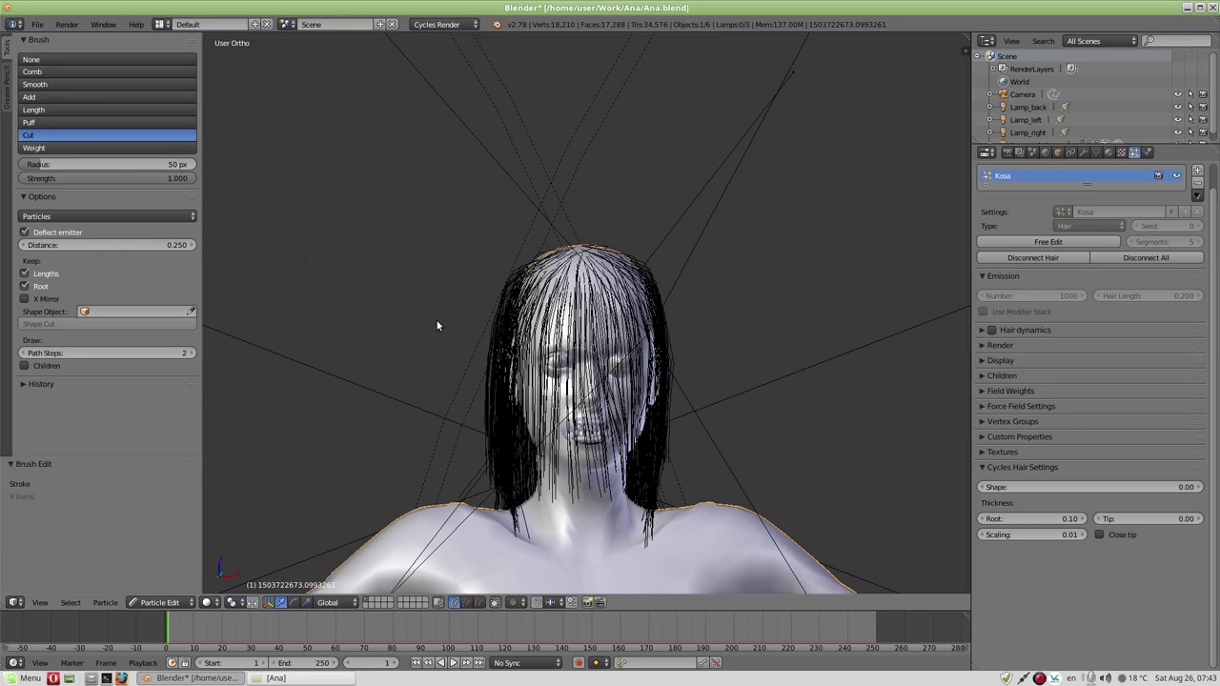
left_click(50, 113)
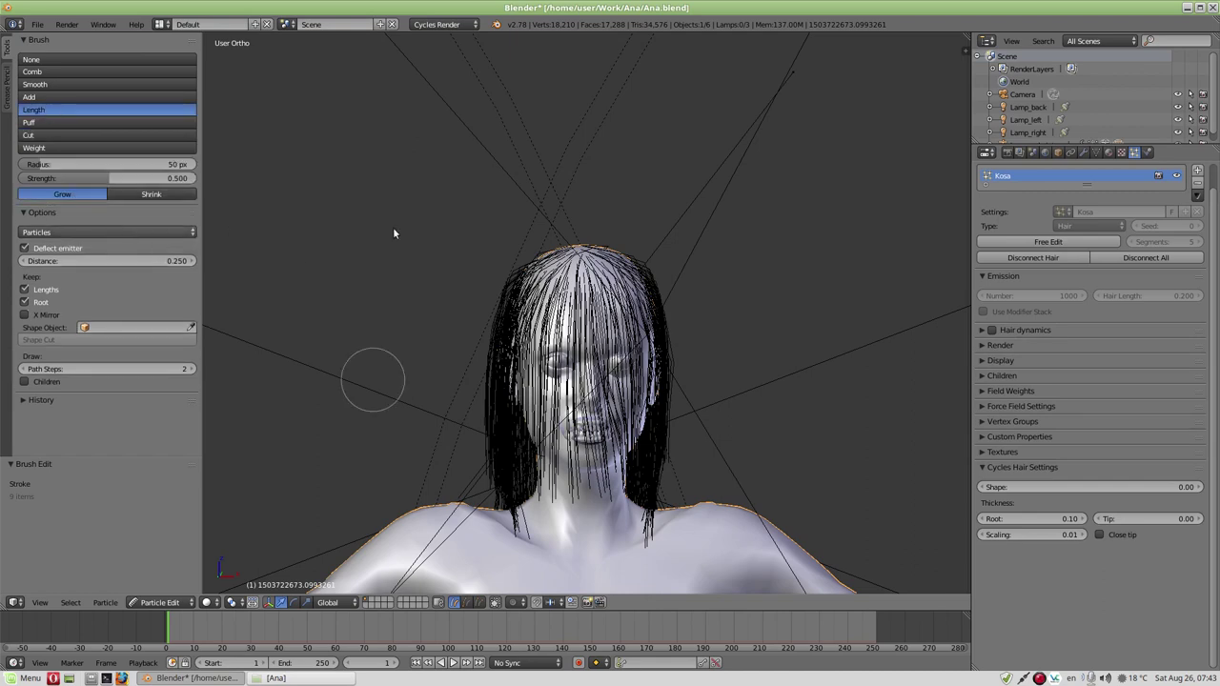
mouse_move(302, 177)
middle_mouse_down()
mouse_move(579, 218)
mouse_move(613, 196)
mouse_move(566, 142)
mouse_move(671, 302)
middle_mouse_up()
scroll(671, 302, "down", 5)
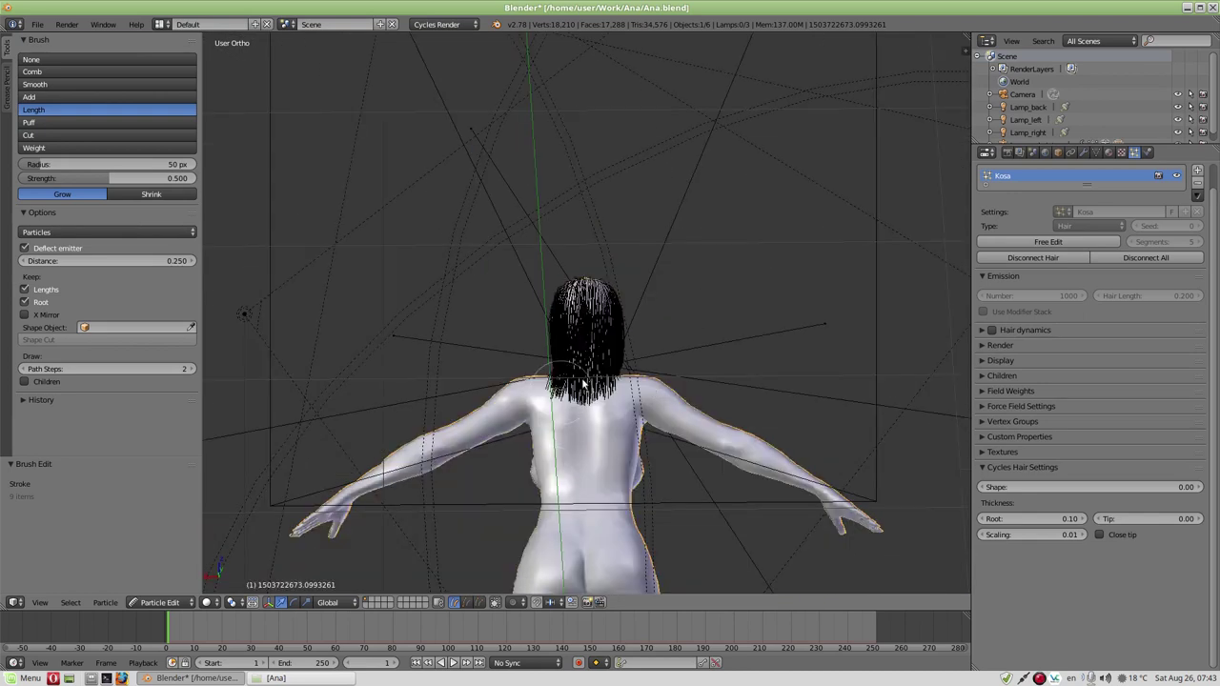
left_click_drag(589, 419, 602, 473)
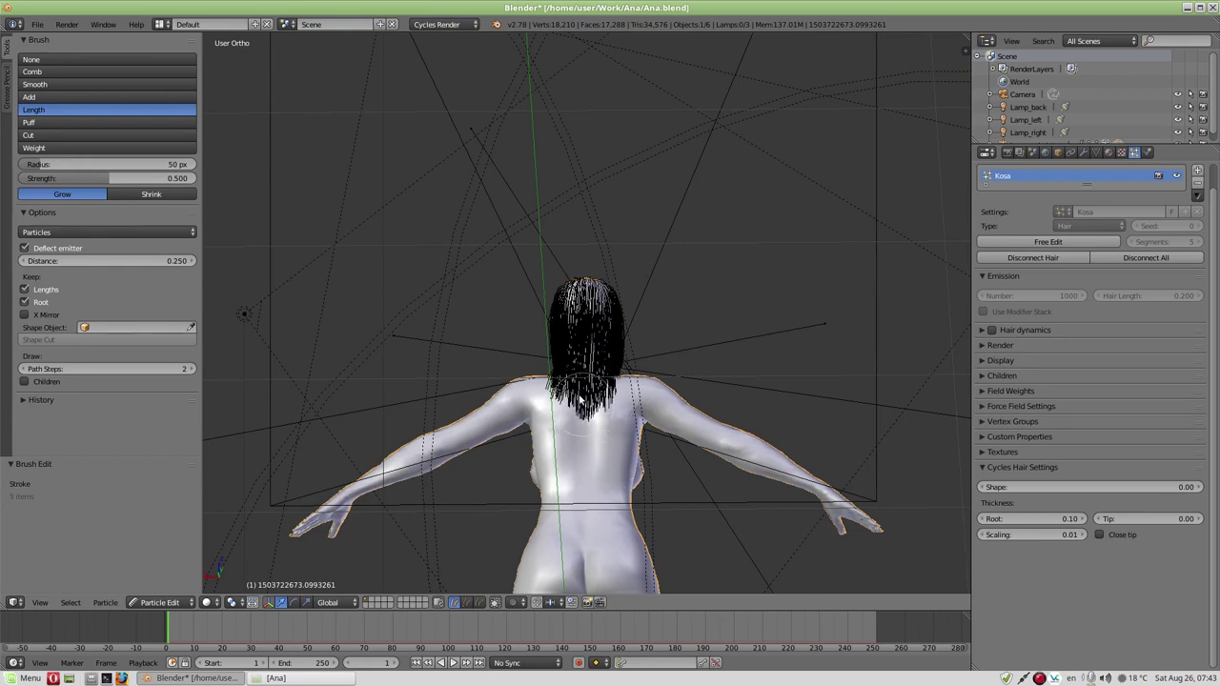
- Lengthen the hair strands at the back of the neck
left_click_drag(567, 420, 574, 456)
left_click_drag(573, 413, 572, 463)
left_click_drag(598, 390, 565, 386)
- Switch the Length brush to Shrink and shorten the face strands to expose mouth and chin
mouse_move(646, 322)
middle_mouse_down()
mouse_move(484, 321)
mouse_move(412, 336)
mouse_move(545, 314)
middle_mouse_up()
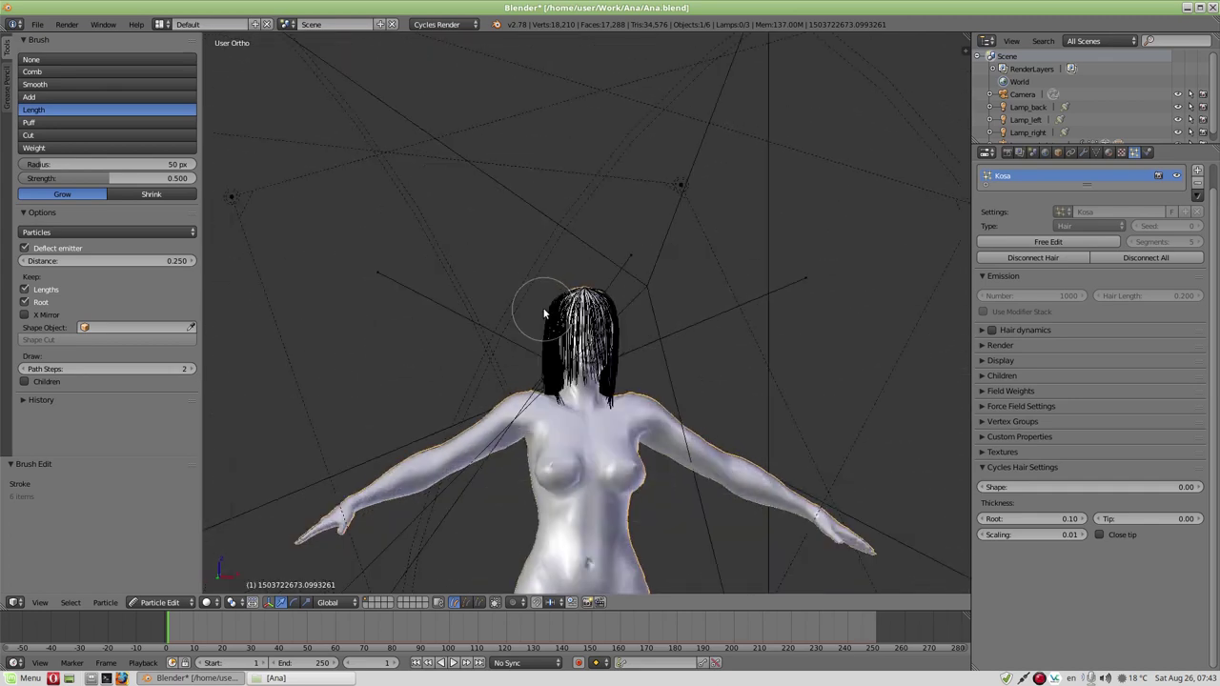
left_click(152, 195)
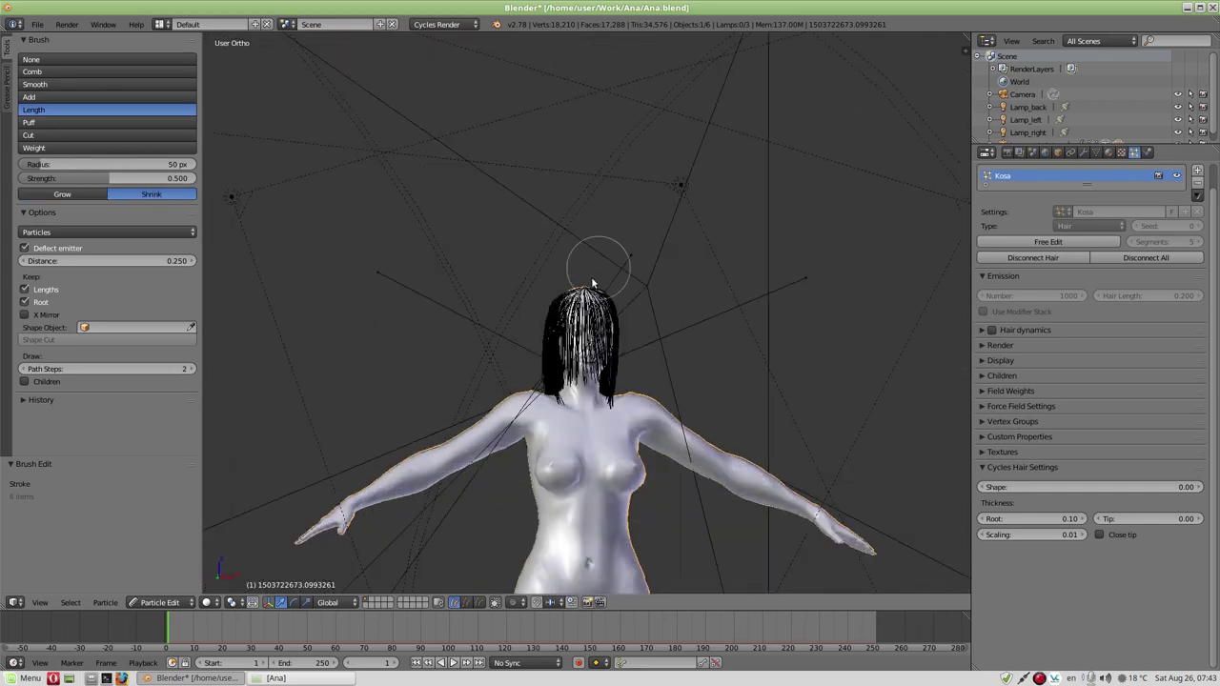
scroll(586, 298, "up", 4)
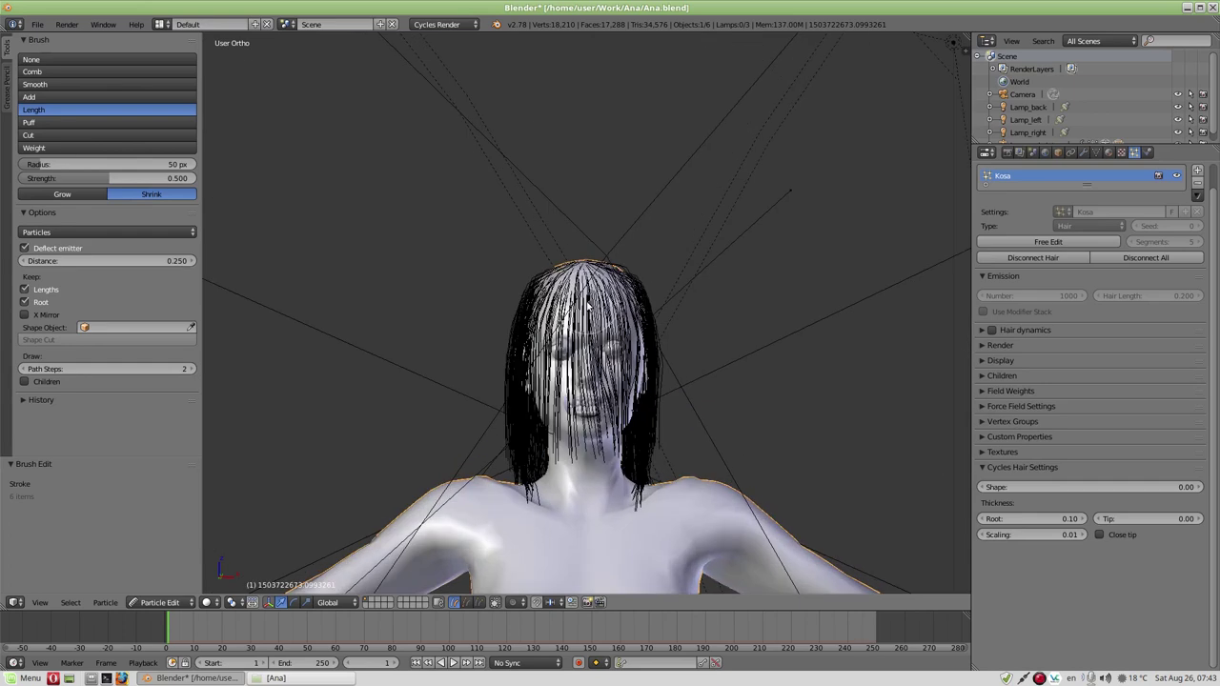
scroll(606, 336, "up", 1)
mouse_move(570, 462)
left_mouse_down()
mouse_move(566, 370)
mouse_move(597, 447)
mouse_move(626, 381)
left_mouse_up()
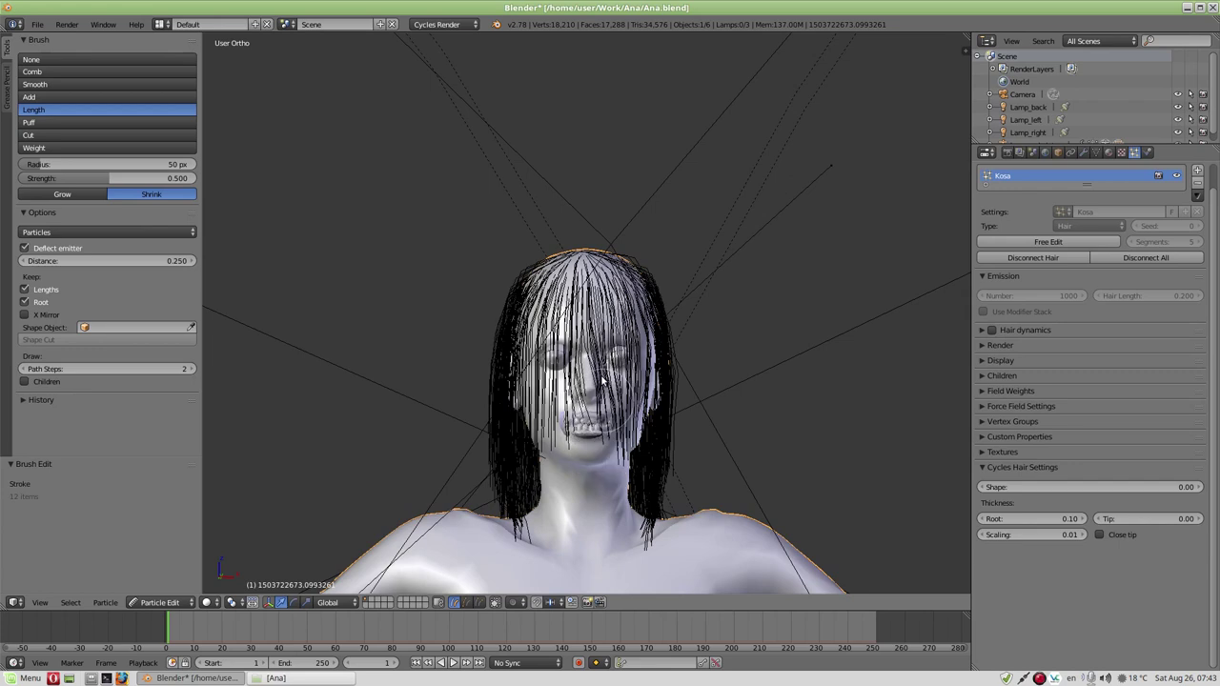
scroll(626, 382, "up", 4)
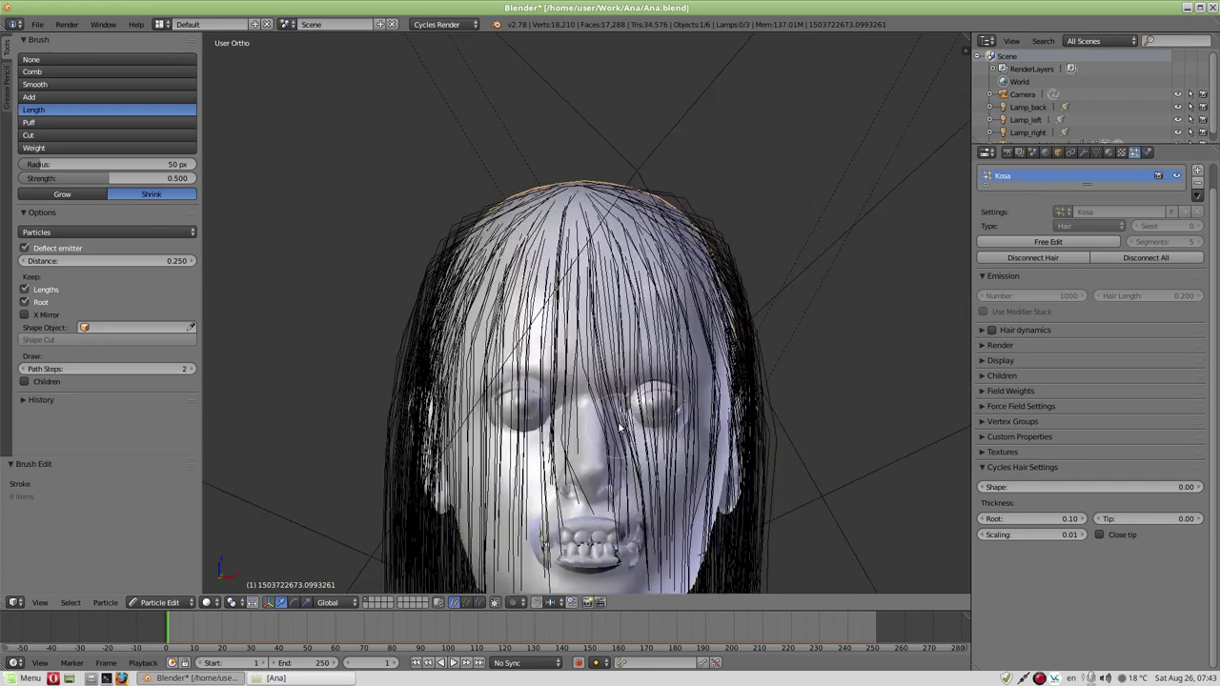
scroll(619, 429, "down", 2)
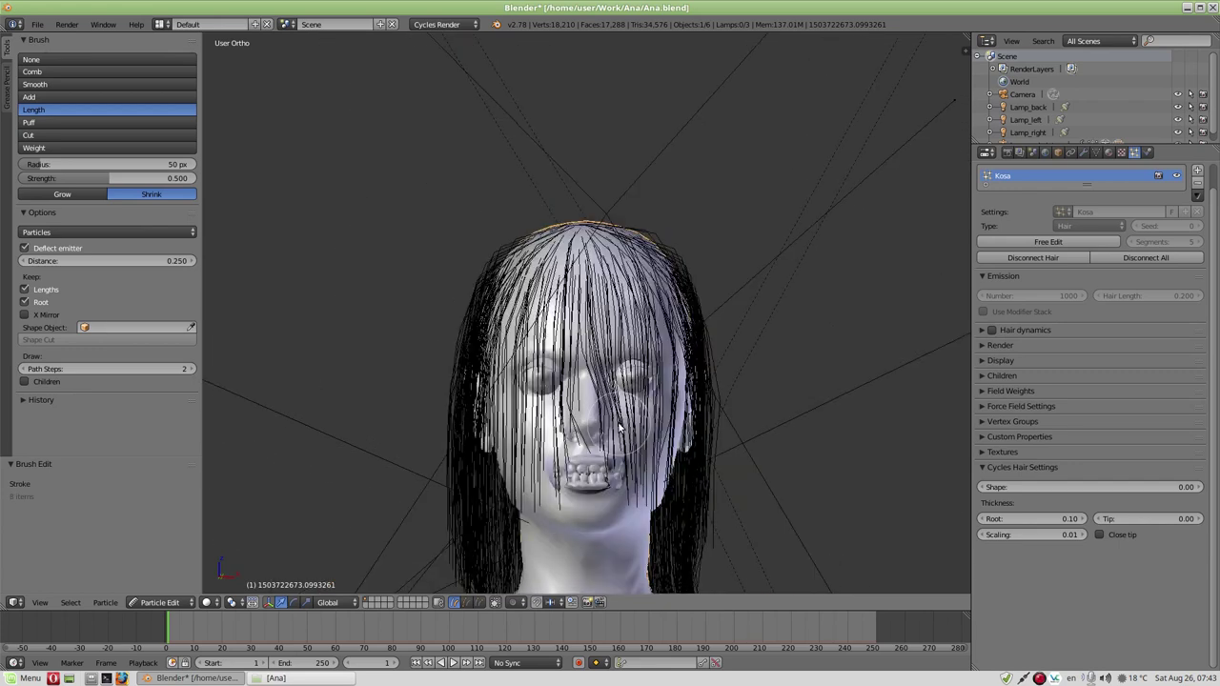
scroll(592, 394, "up", 4)
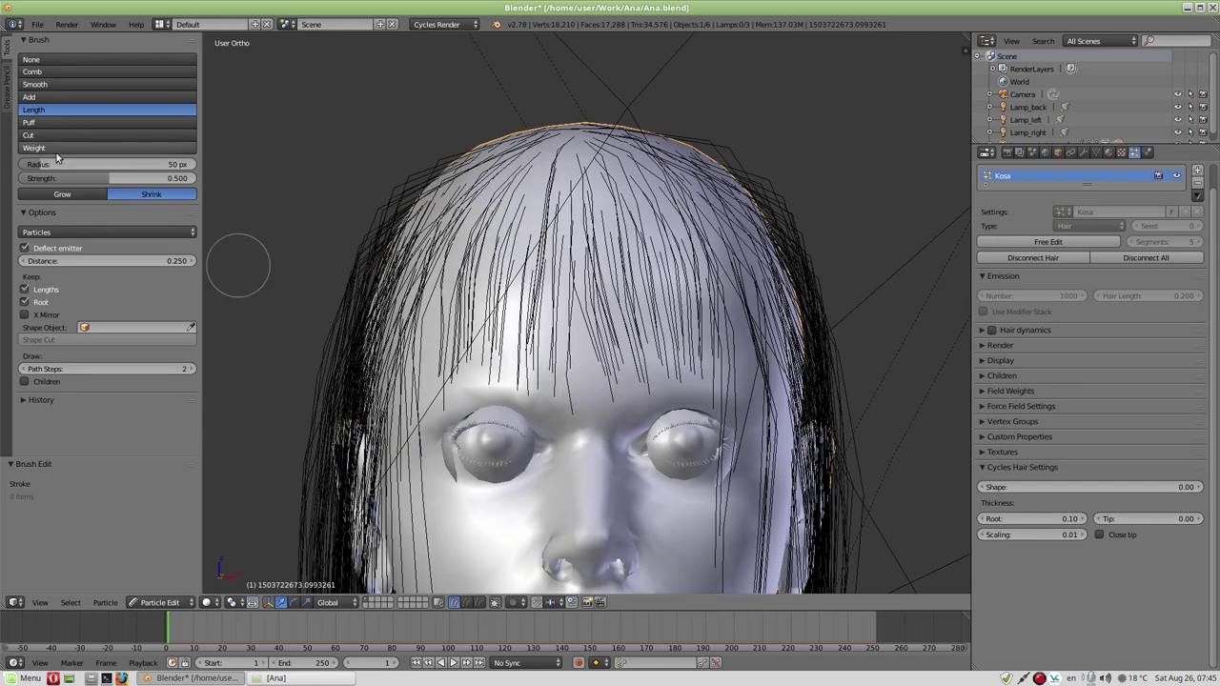
- With the Comb brush, push strands outward along both cheeks and jaw and away from the right eye
left_click(56, 71)
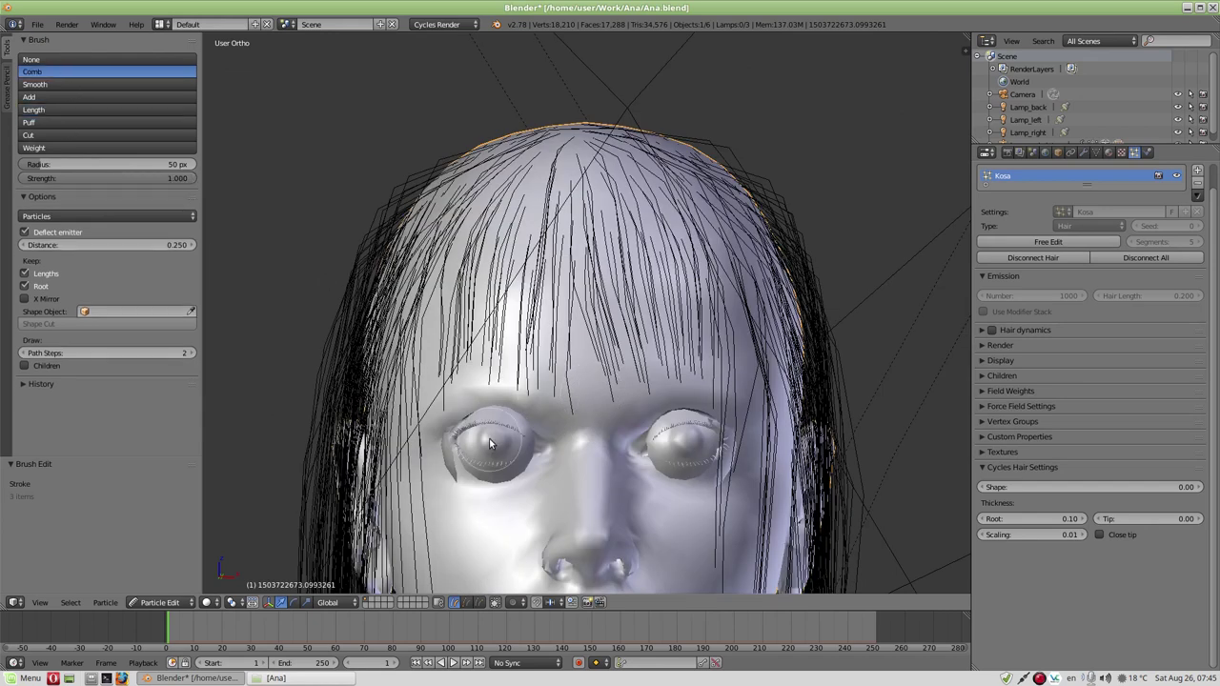
scroll(505, 443, "down", 1)
left_click_drag(441, 448, 508, 445)
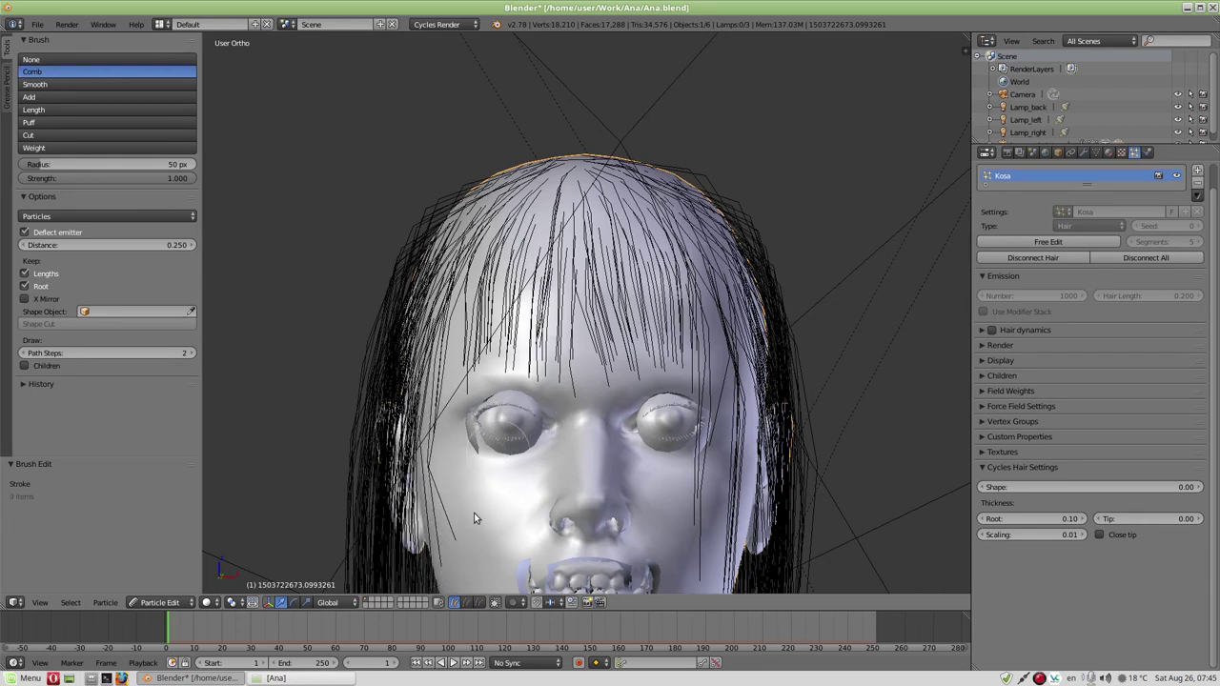
left_click_drag(436, 561, 683, 451)
left_click_drag(707, 495, 698, 517)
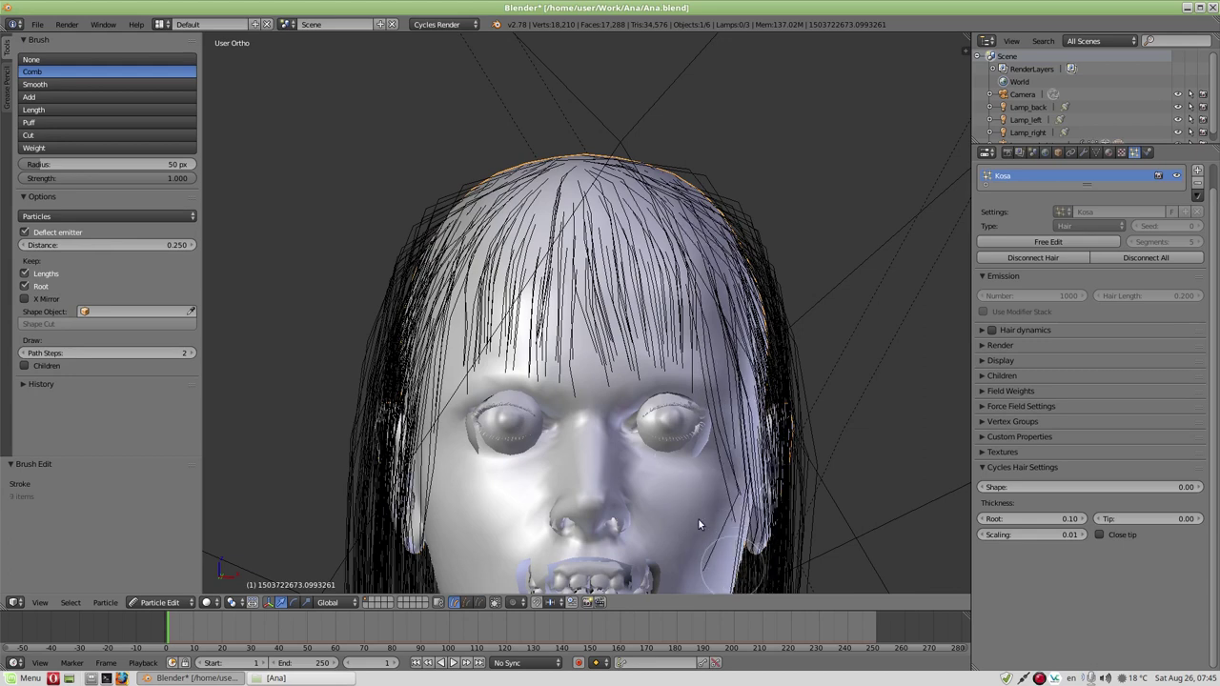
left_click_drag(715, 546, 691, 510)
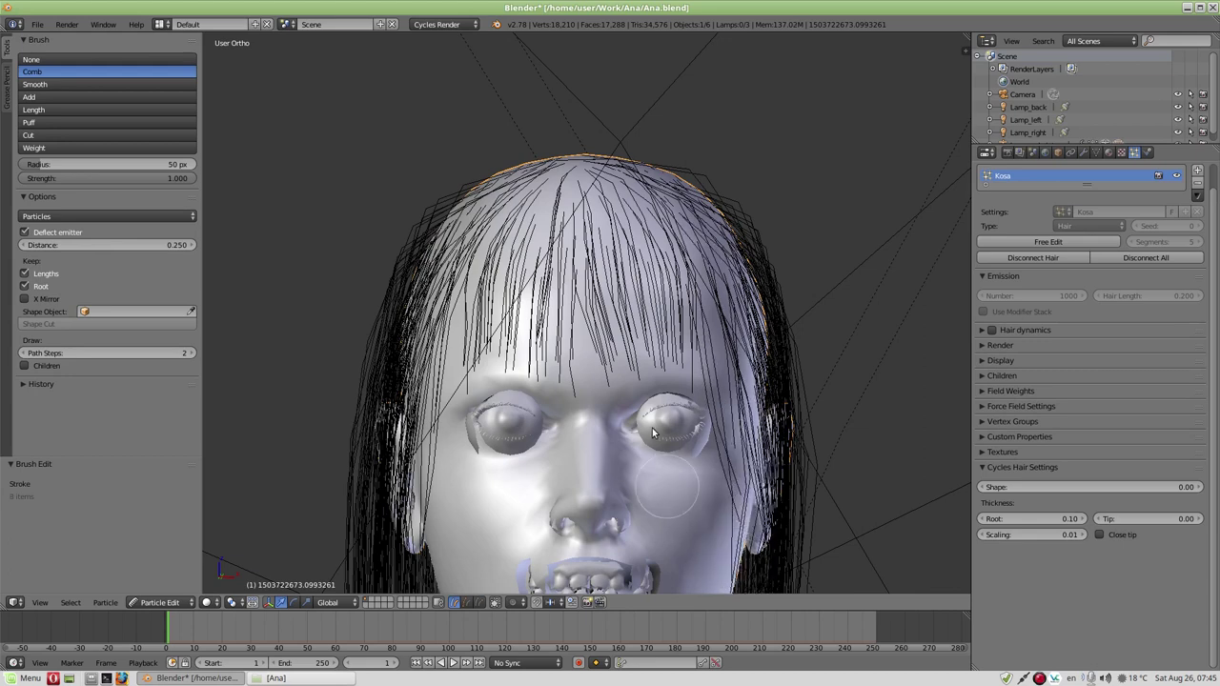
left_click_drag(673, 415, 573, 454)
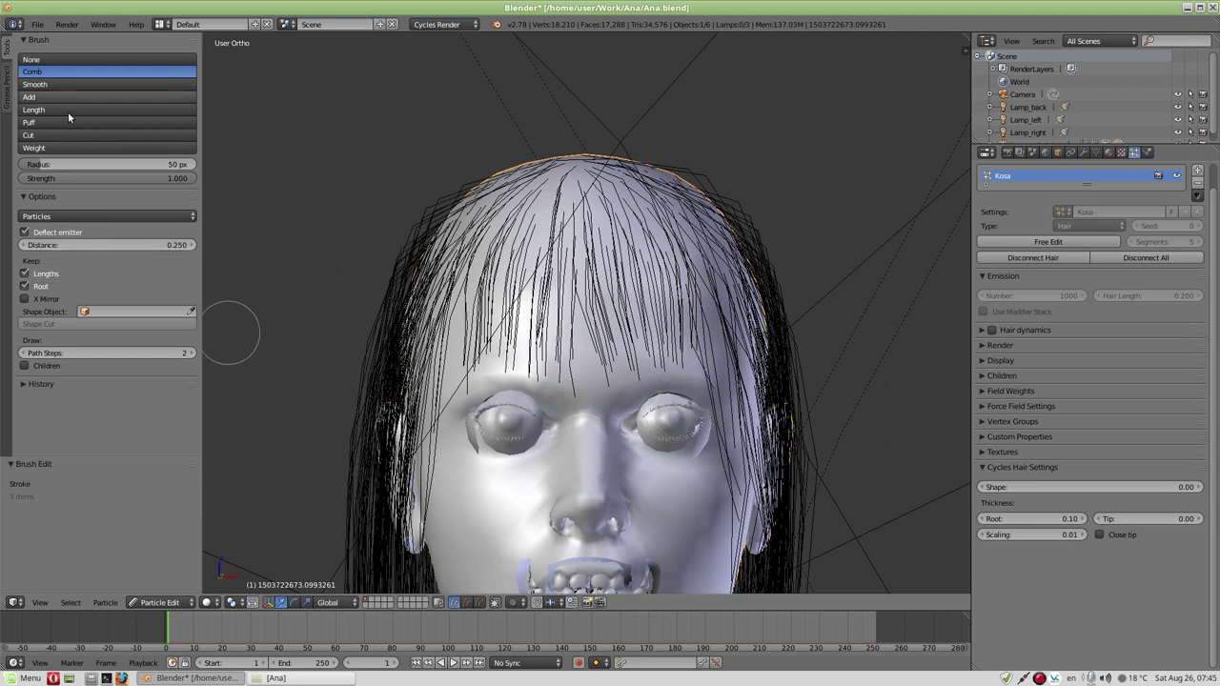
left_click(188, 602)
- Return to Object Mode, inspect the bob from side and front, and reopen the mode menu
left_click(171, 583)
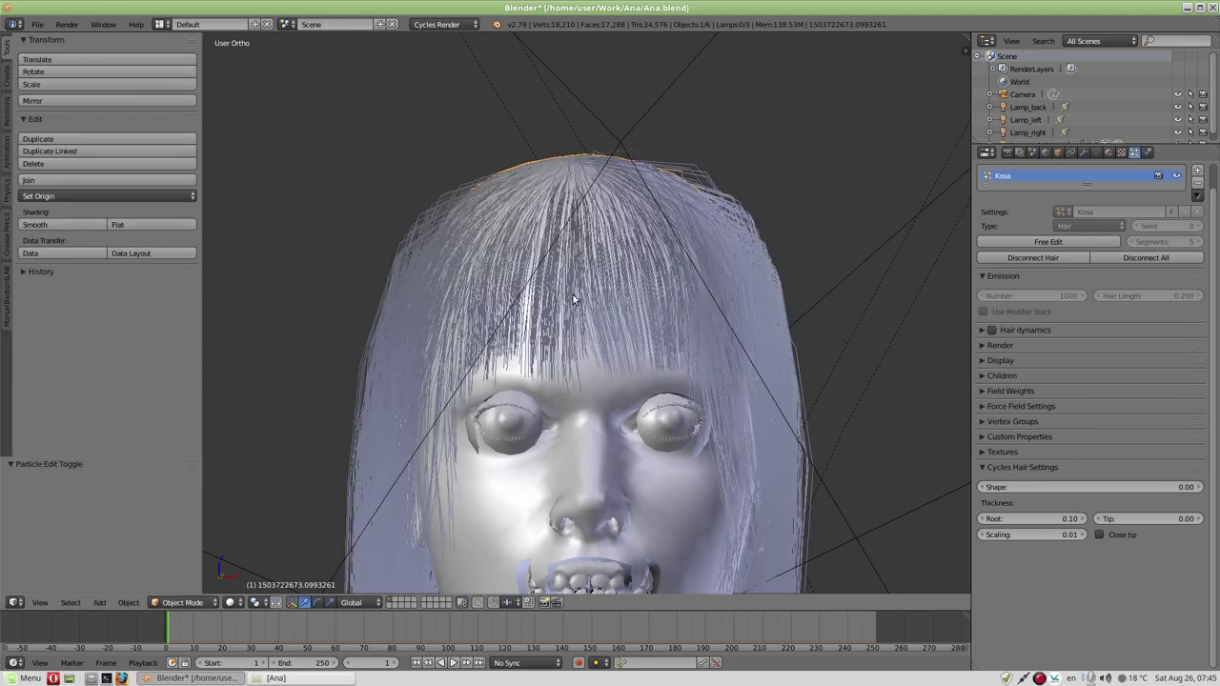
scroll(573, 296, "down", 1)
scroll(588, 343, "down", 2)
mouse_move(597, 360)
middle_mouse_down()
mouse_move(588, 363)
mouse_move(705, 352)
mouse_move(492, 381)
mouse_move(343, 371)
mouse_move(776, 369)
mouse_move(753, 366)
middle_mouse_up()
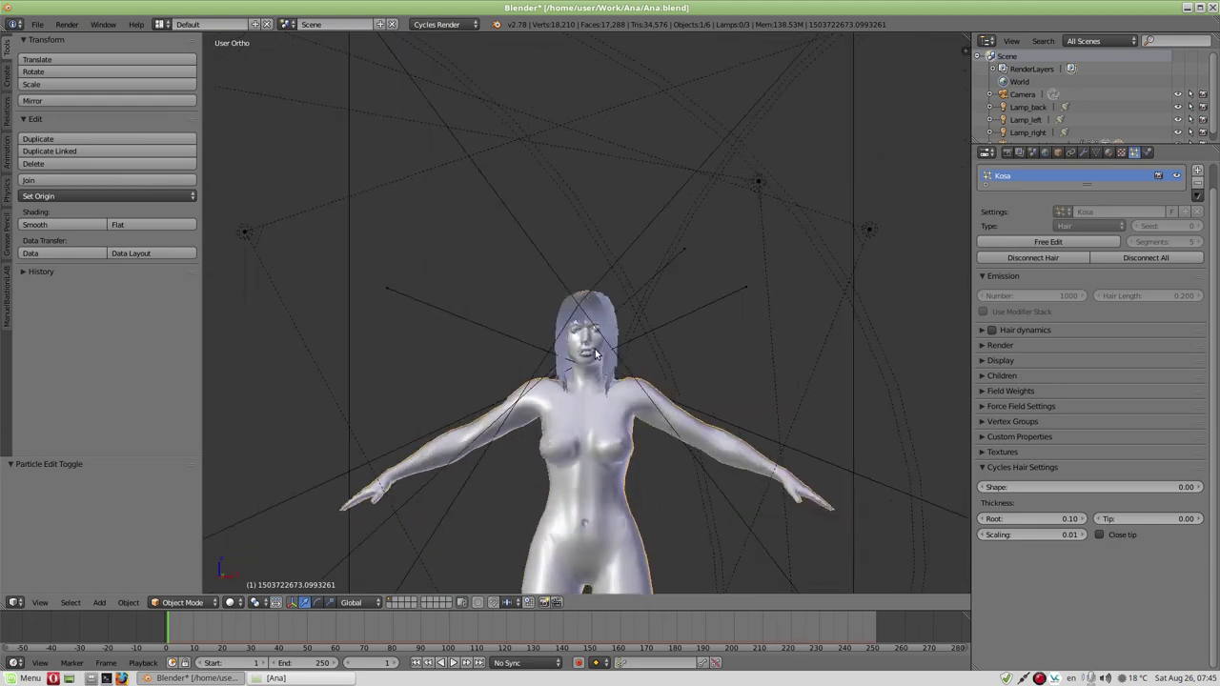
scroll(594, 339, "up", 2)
scroll(593, 339, "up", 2)
scroll(593, 340, "up", 2)
scroll(594, 339, "up", 1)
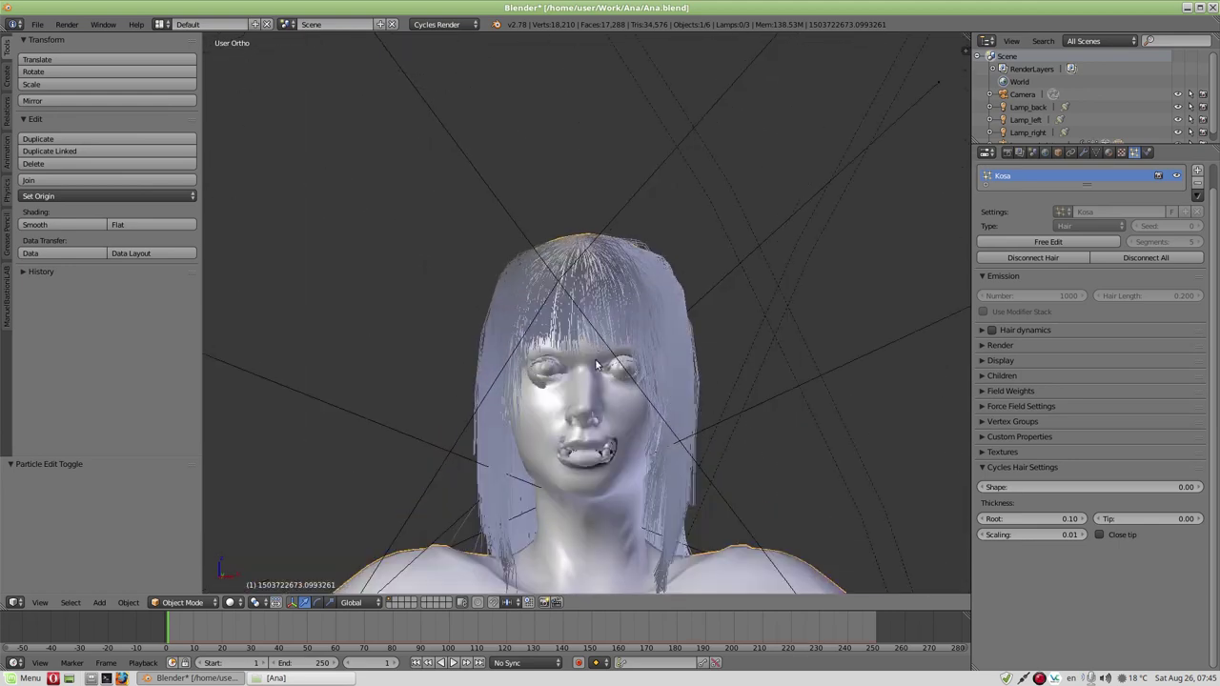
mouse_move(594, 340)
middle_mouse_down()
mouse_move(670, 363)
mouse_move(654, 363)
middle_mouse_up()
scroll(670, 363, "up", 2)
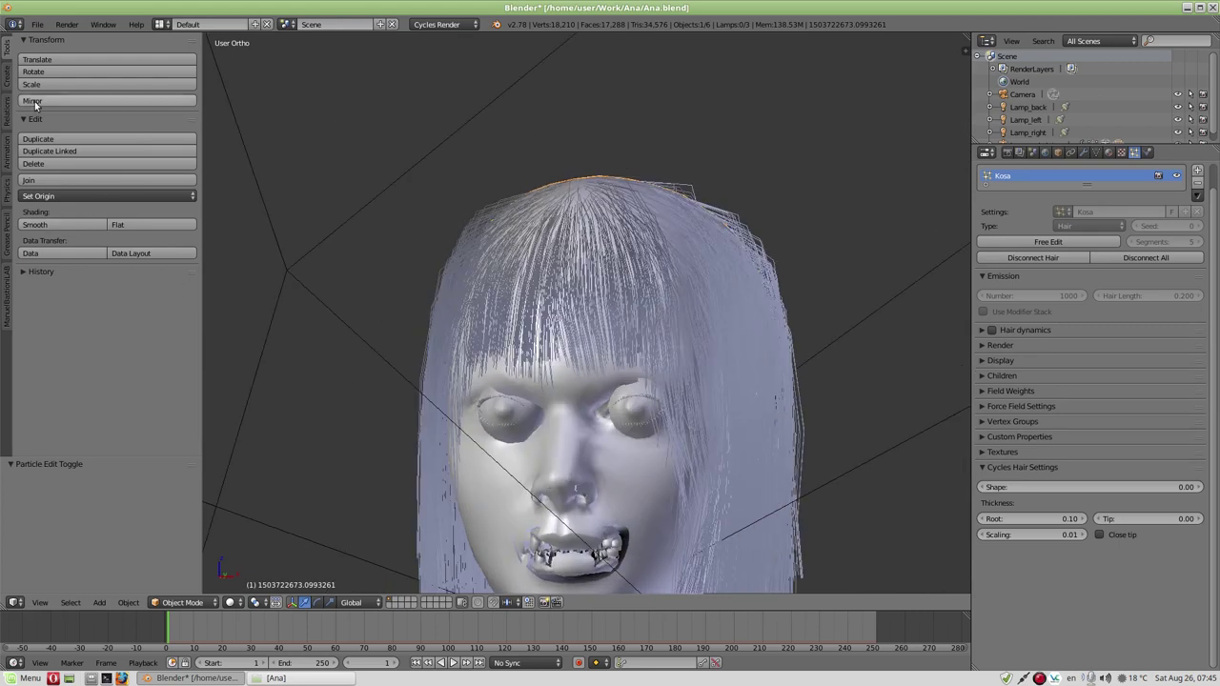
left_click(183, 603)
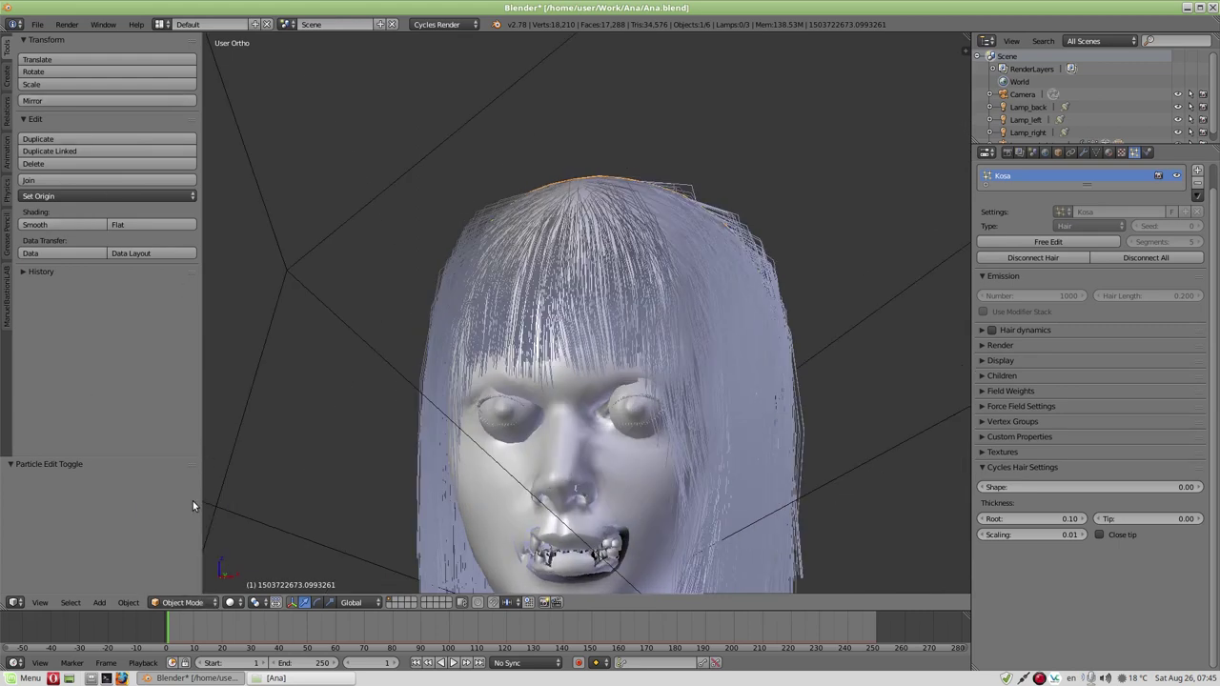
left_click(183, 602)
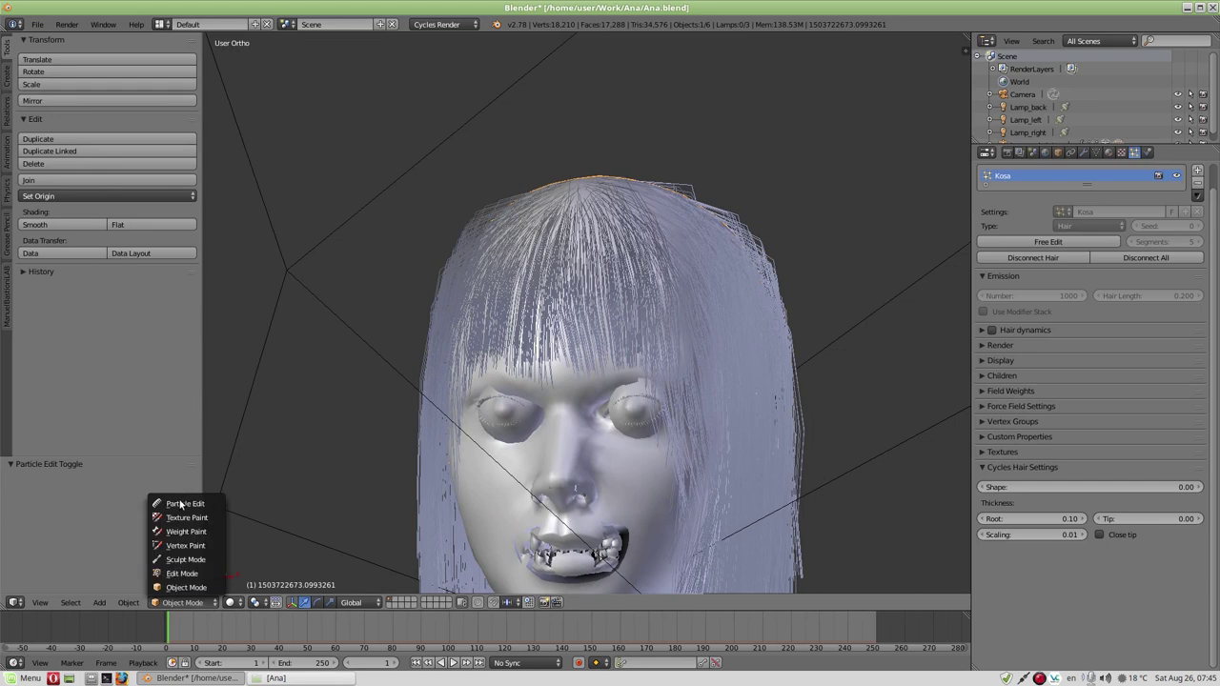
- Enter Particle Edit and comb the cheek, temple and face strands back and down
left_click(183, 504)
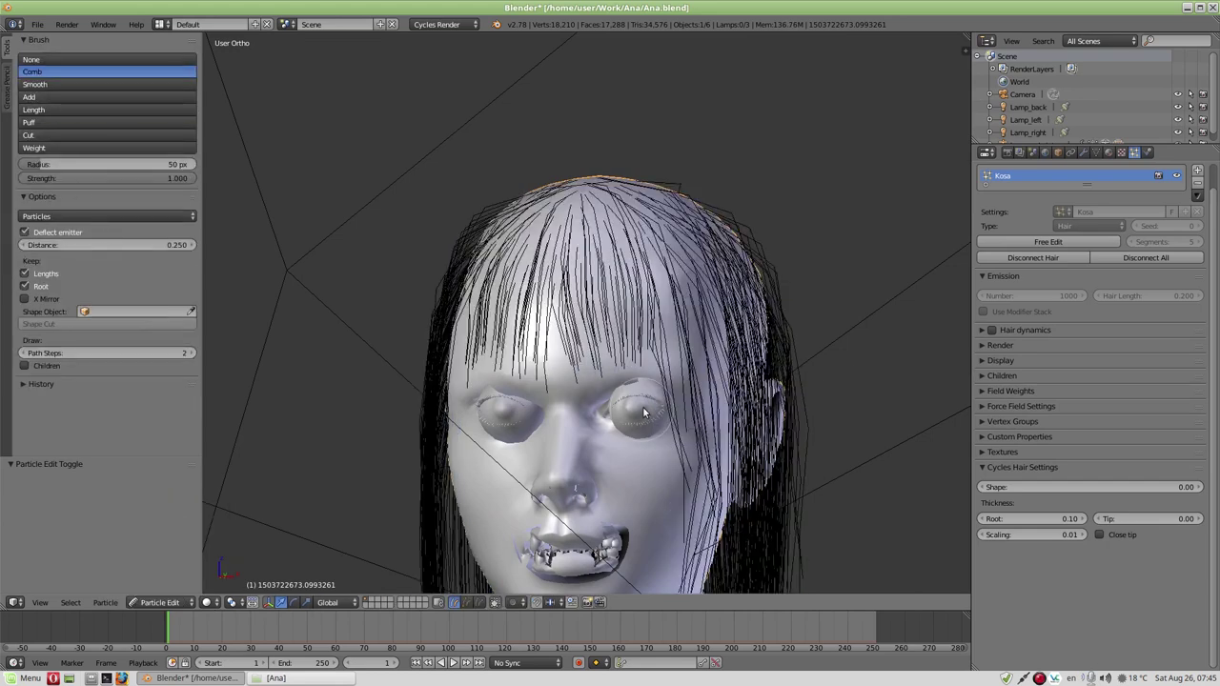
mouse_move(658, 410)
left_mouse_down()
mouse_move(689, 403)
mouse_move(674, 420)
mouse_move(675, 541)
mouse_move(689, 512)
left_mouse_up()
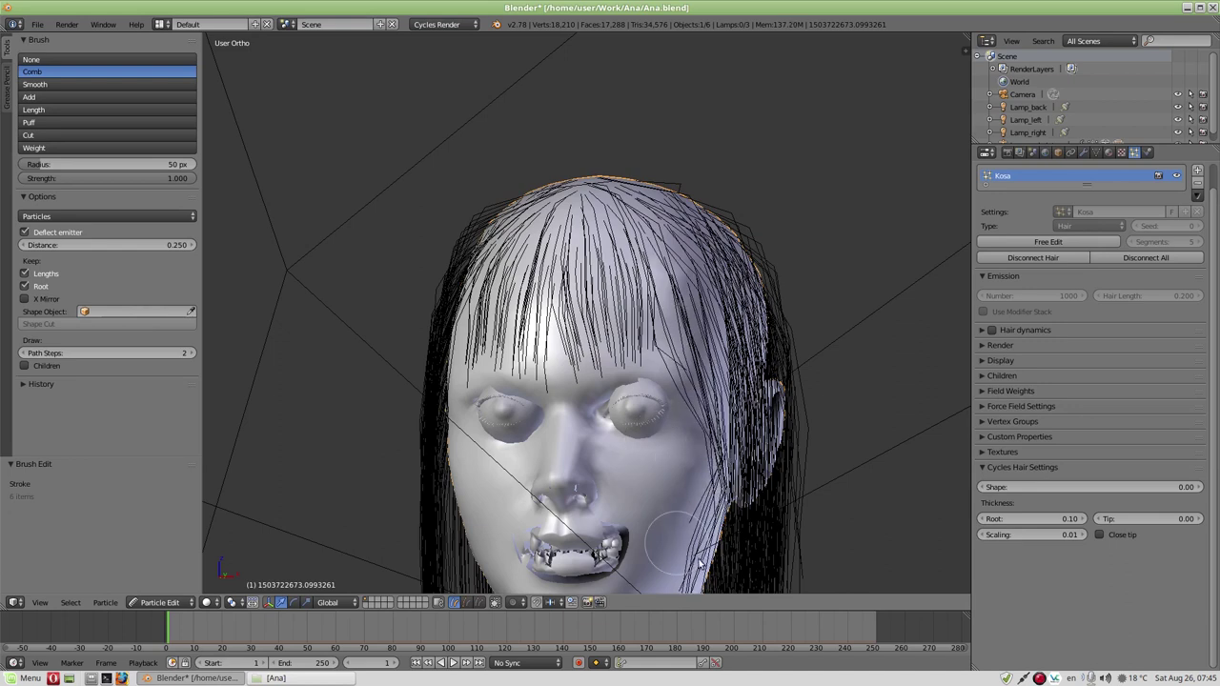
middle_click_drag(689, 513, 559, 476)
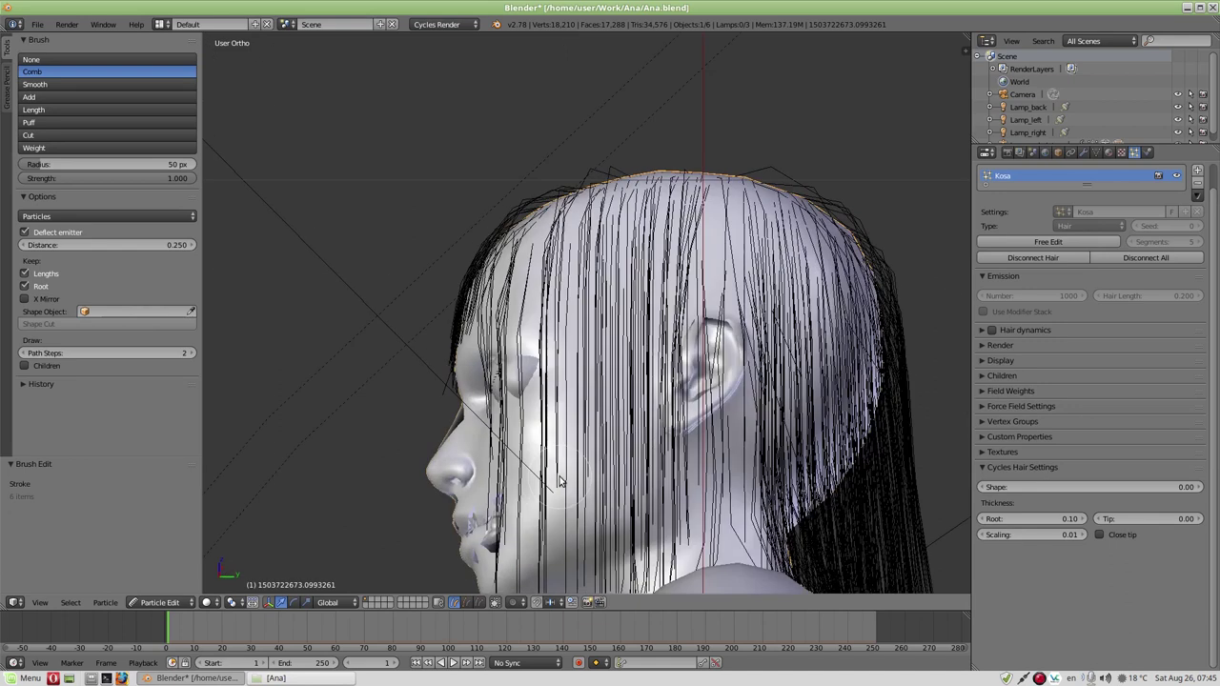
scroll(620, 485, "down", 2)
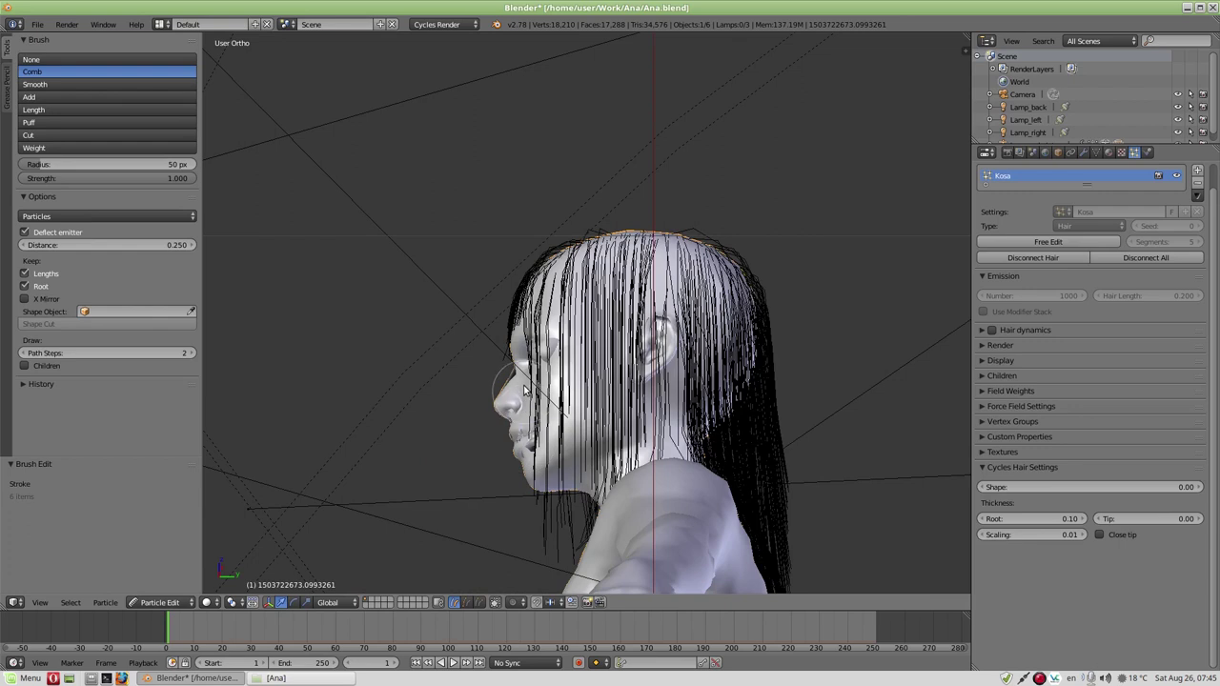
mouse_move(538, 286)
left_mouse_down()
mouse_move(596, 543)
mouse_move(552, 468)
mouse_move(604, 537)
left_mouse_up()
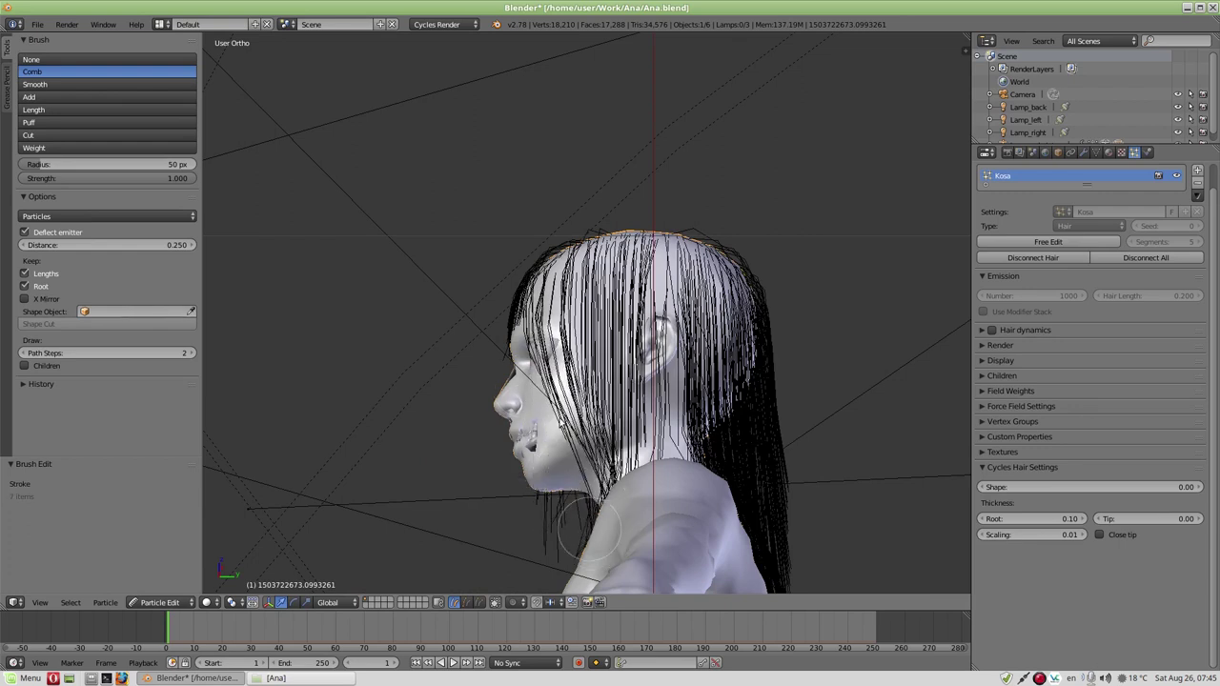
middle_click_drag(586, 519, 538, 448)
mouse_move(535, 291)
left_mouse_down()
mouse_move(602, 515)
mouse_move(616, 440)
left_mouse_up()
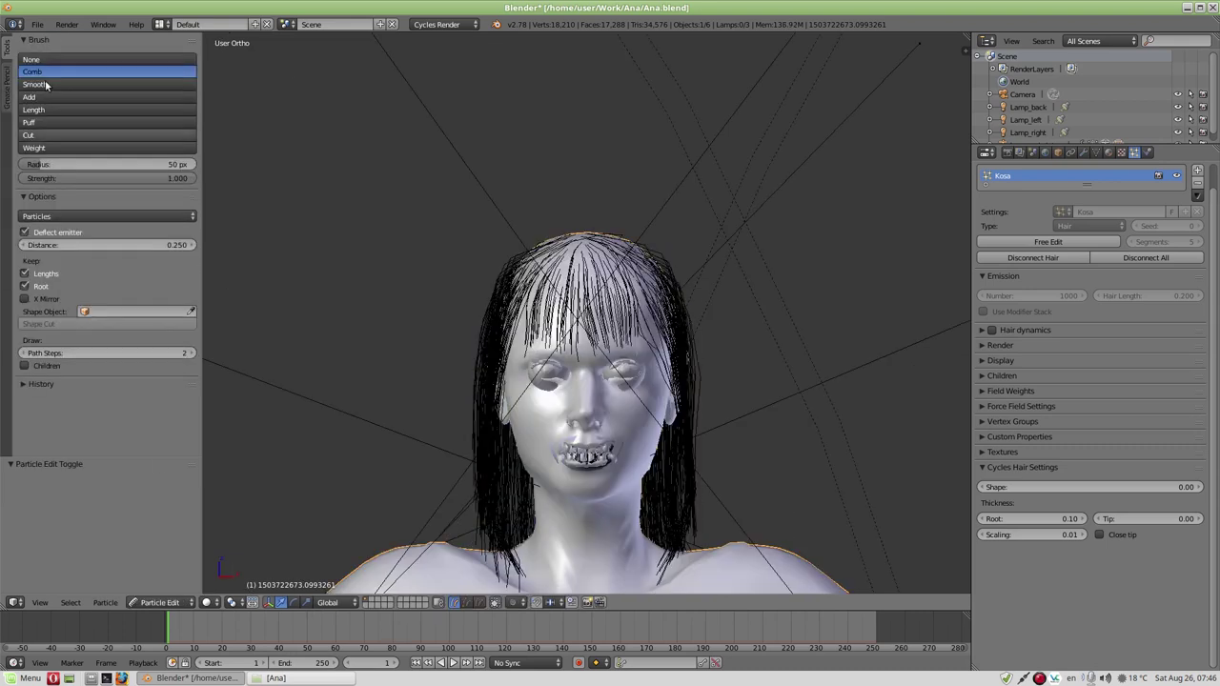
- Use the Smooth brush on the top-left of the head, behind the ear and down the back
left_click(52, 84)
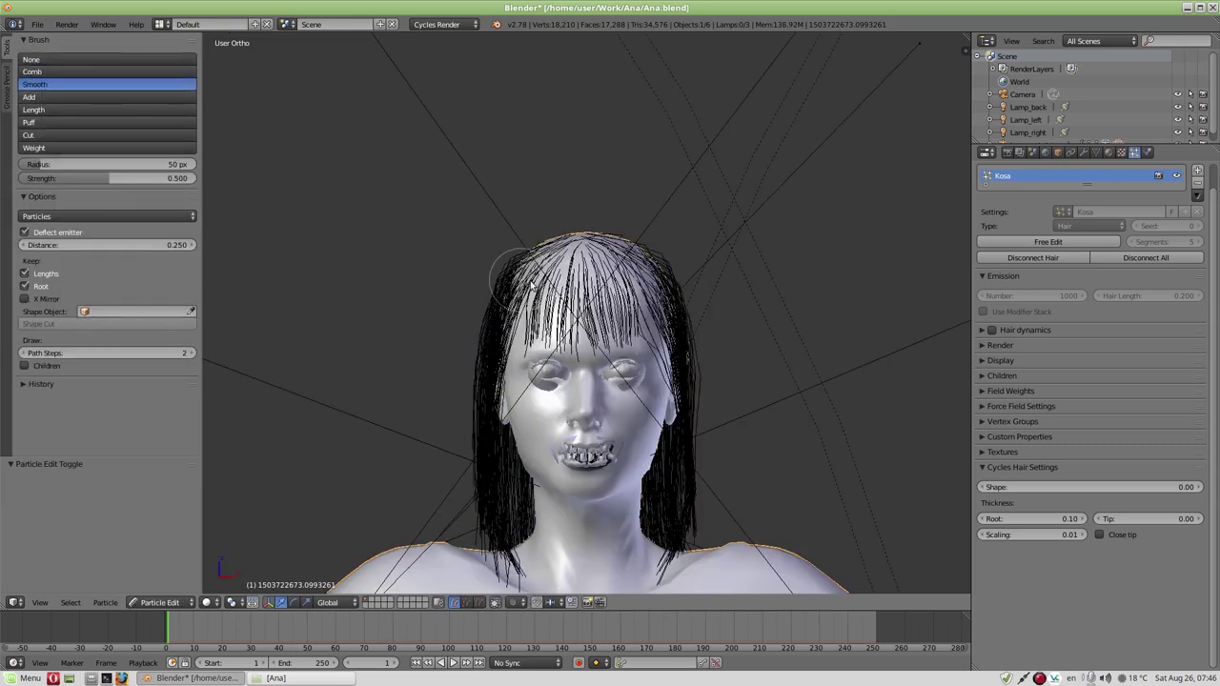
mouse_move(539, 286)
left_mouse_down()
mouse_move(490, 300)
mouse_move(578, 249)
mouse_move(643, 267)
mouse_move(681, 324)
left_mouse_up()
middle_click_drag(680, 324, 680, 386)
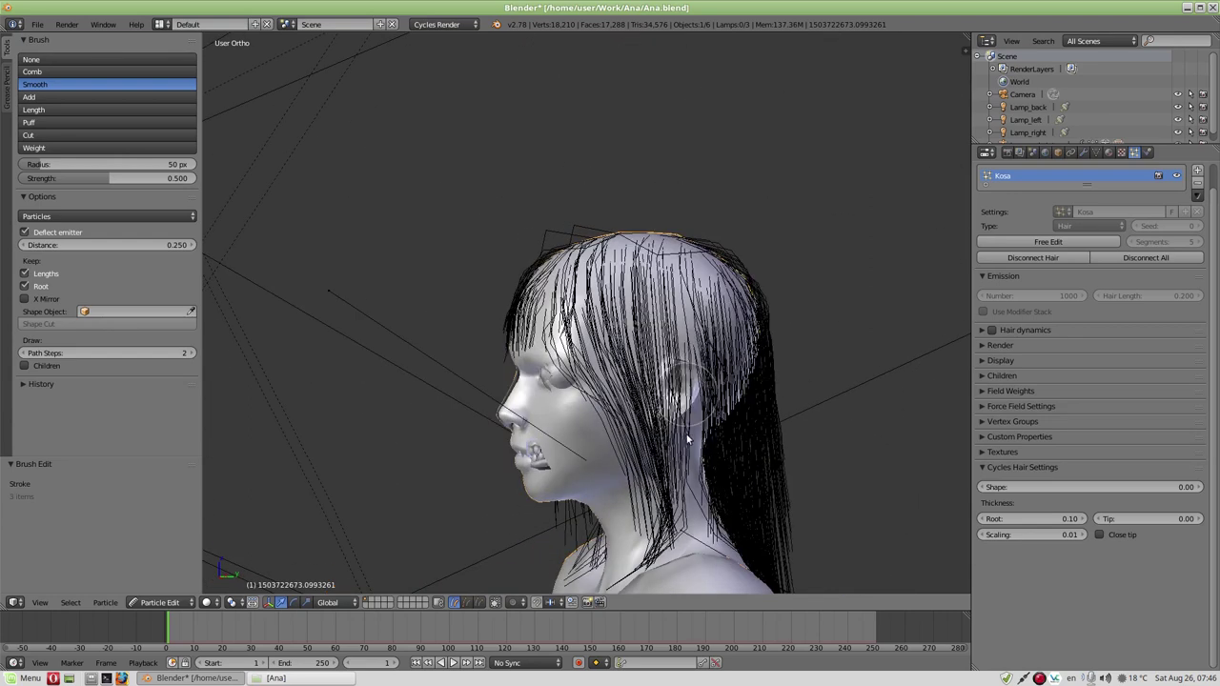
left_click_drag(681, 386, 711, 551)
left_click_drag(694, 327, 734, 517)
middle_click_drag(720, 345, 620, 319)
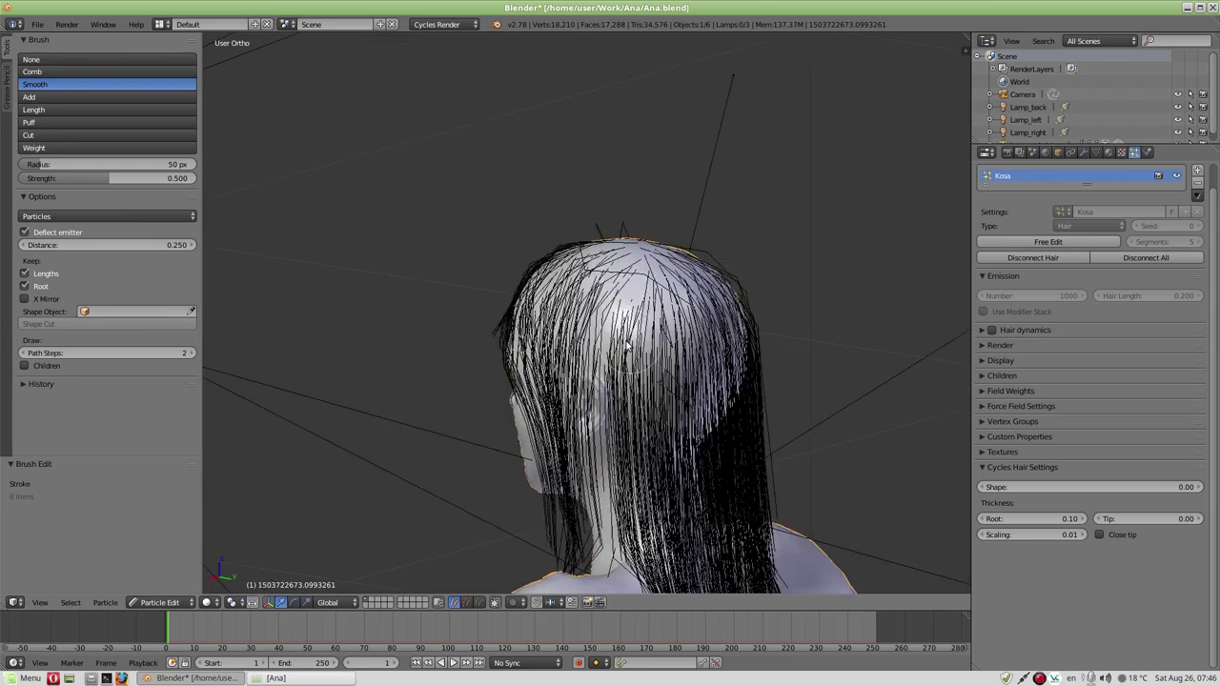
left_click_drag(619, 319, 634, 571)
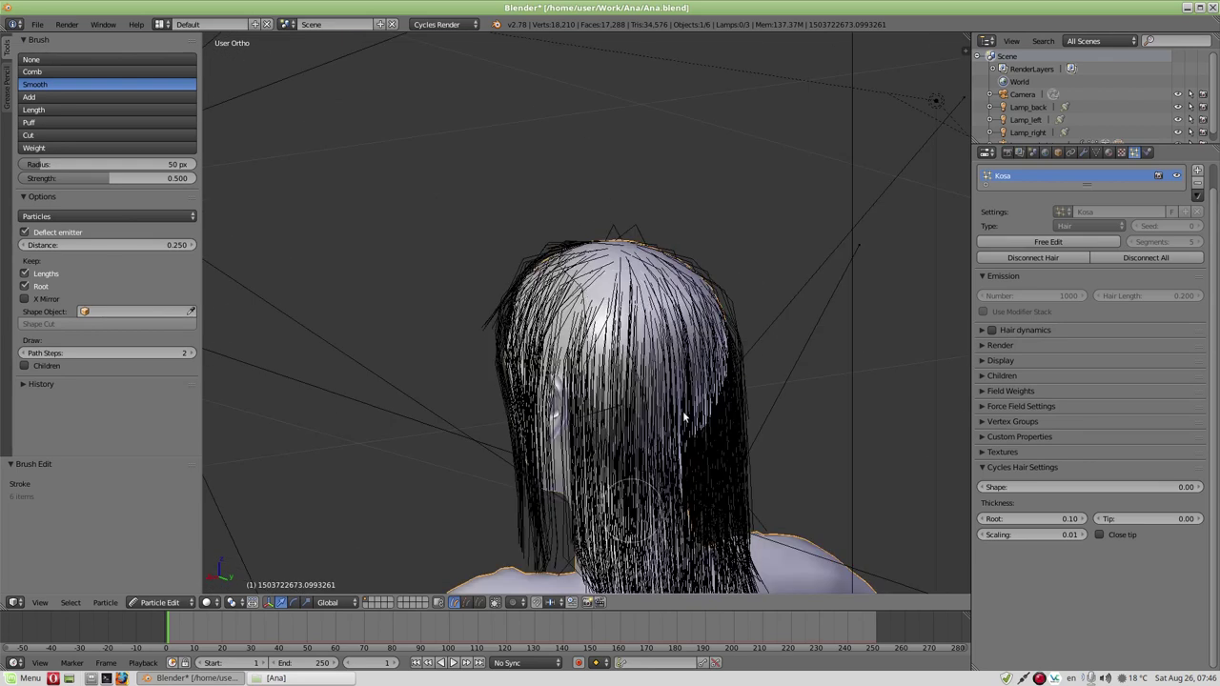
middle_click_drag(634, 571, 549, 334)
left_click_drag(533, 461, 539, 572)
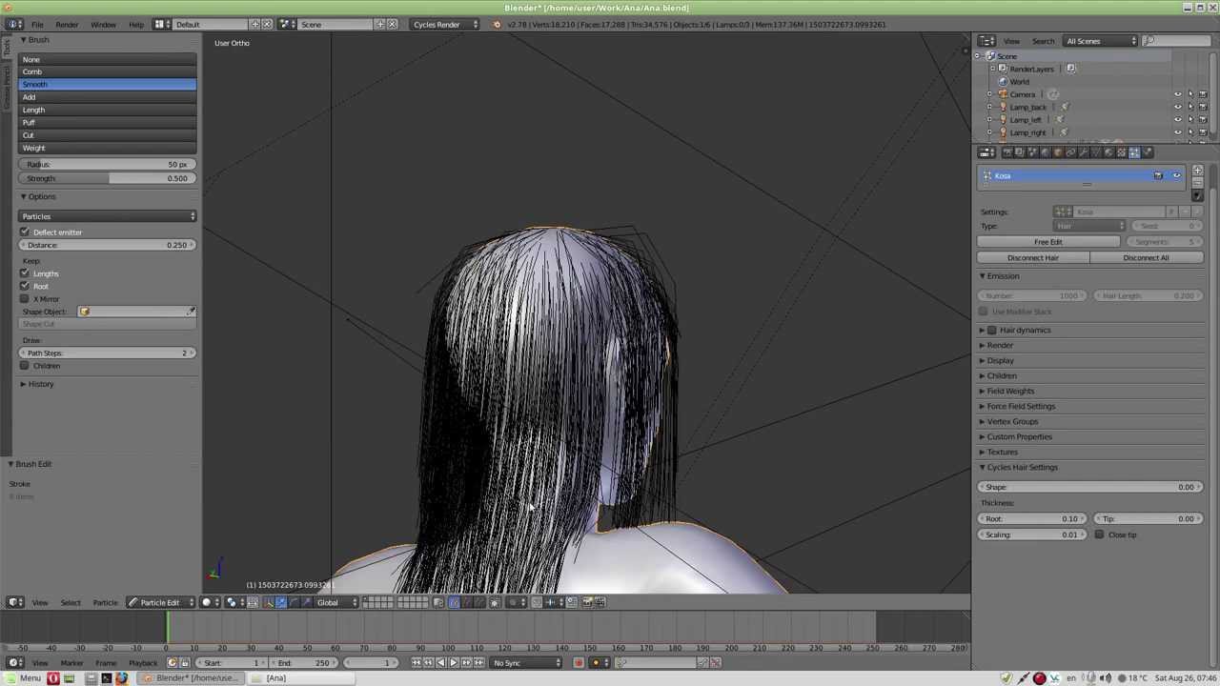
mouse_move(620, 391)
left_mouse_down()
mouse_move(616, 485)
mouse_move(620, 511)
mouse_move(631, 512)
left_mouse_up()
middle_click_drag(648, 321, 447, 311)
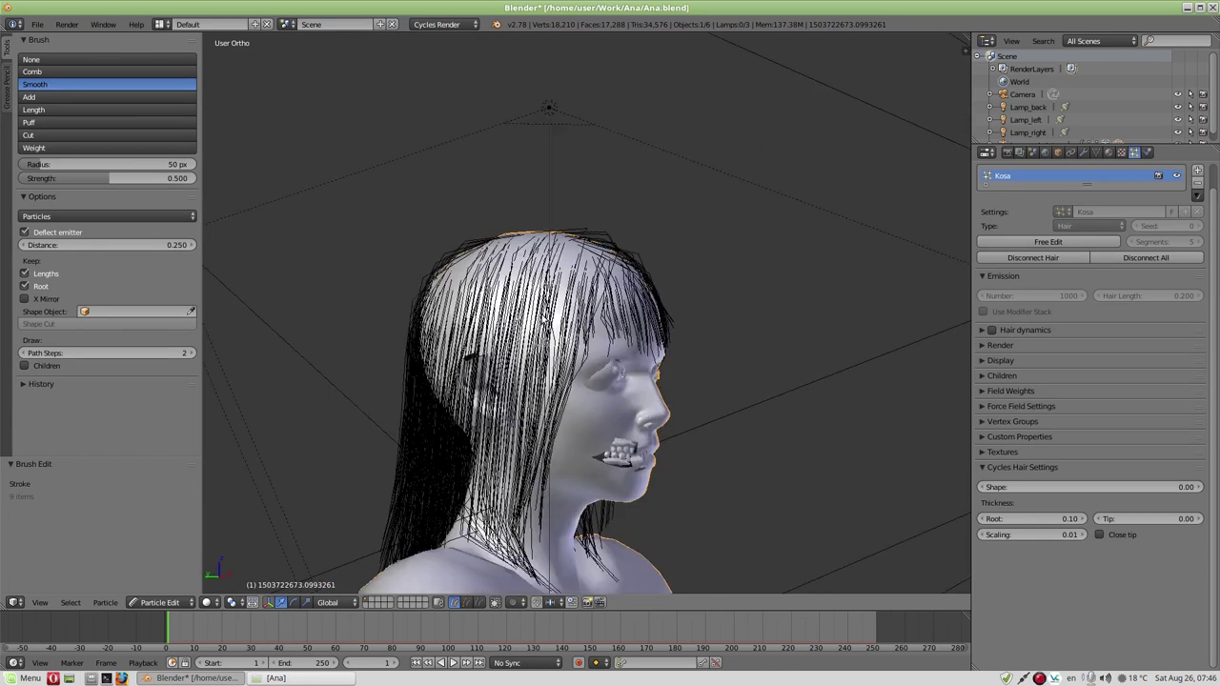
- With the Puff brush, lift hair on both sides in Add mode, then flatten it in Sub
left_click(57, 119)
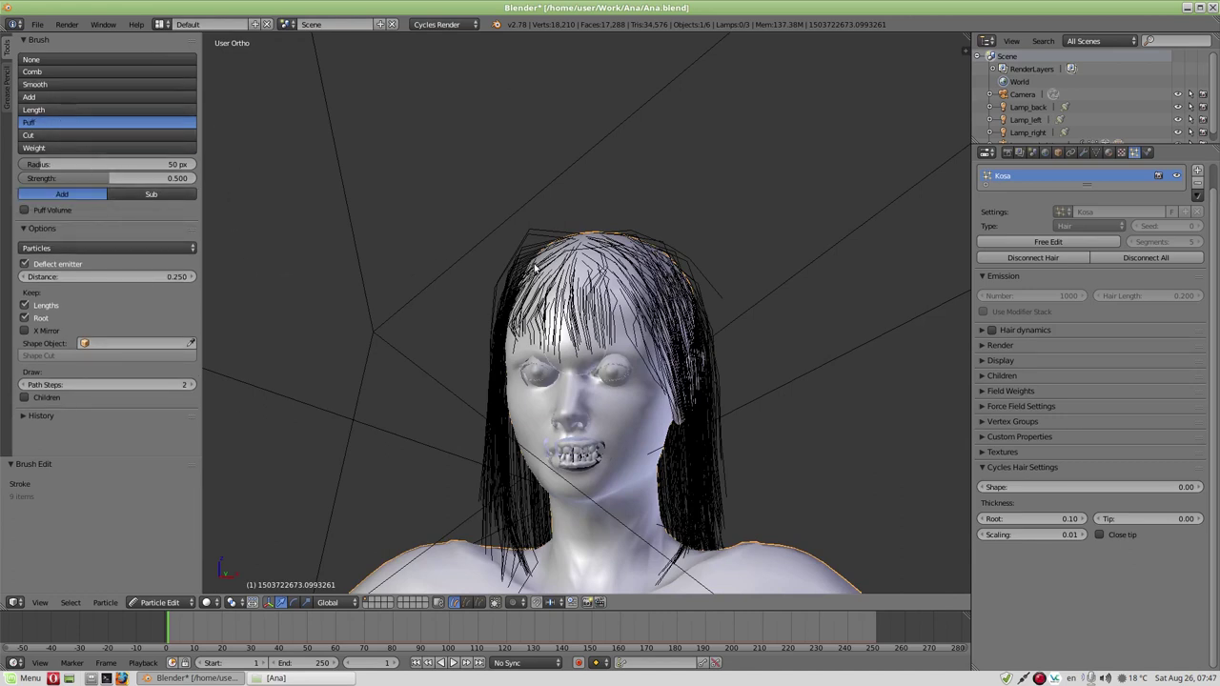
mouse_move(545, 267)
middle_mouse_down()
mouse_move(561, 269)
mouse_move(558, 286)
middle_mouse_up()
left_click_drag(555, 284, 467, 334)
left_click_drag(667, 324, 712, 312)
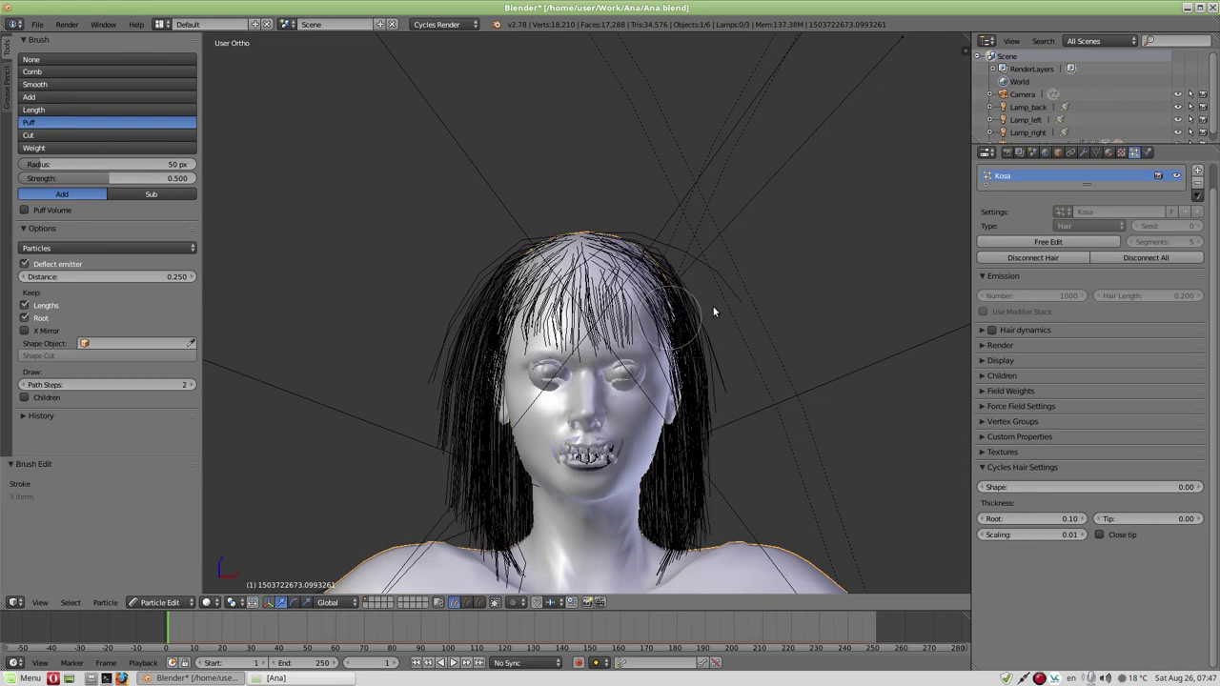
left_click(137, 193)
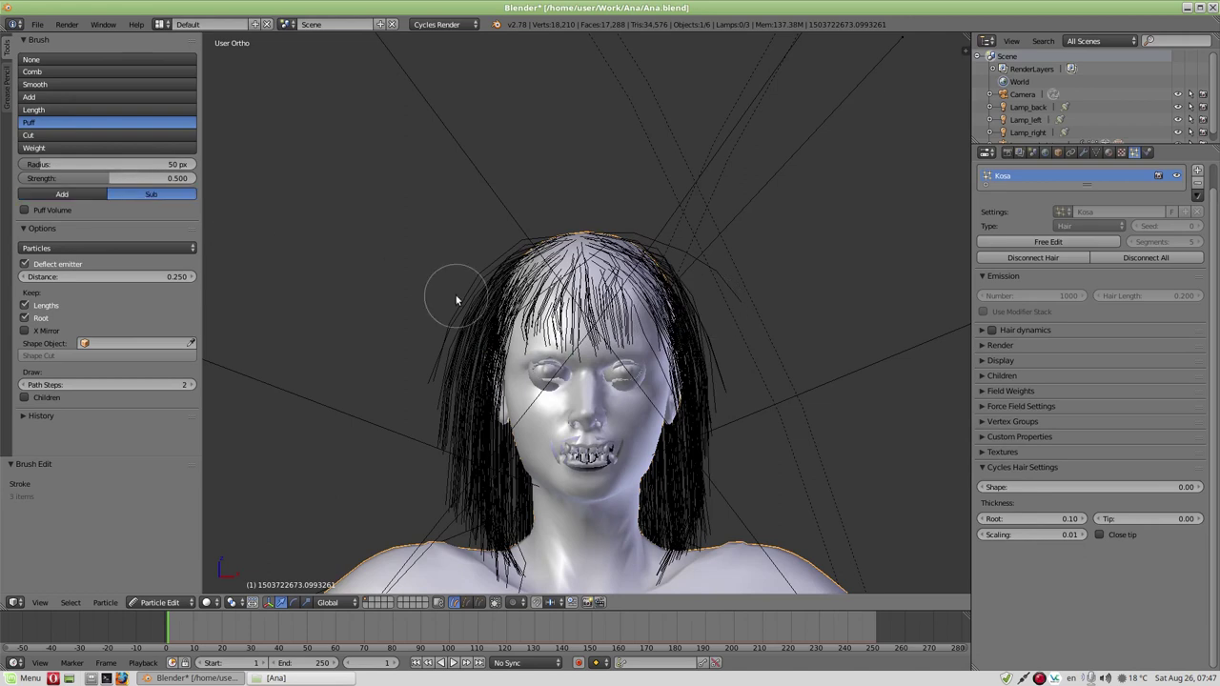
left_click_drag(459, 321, 462, 361)
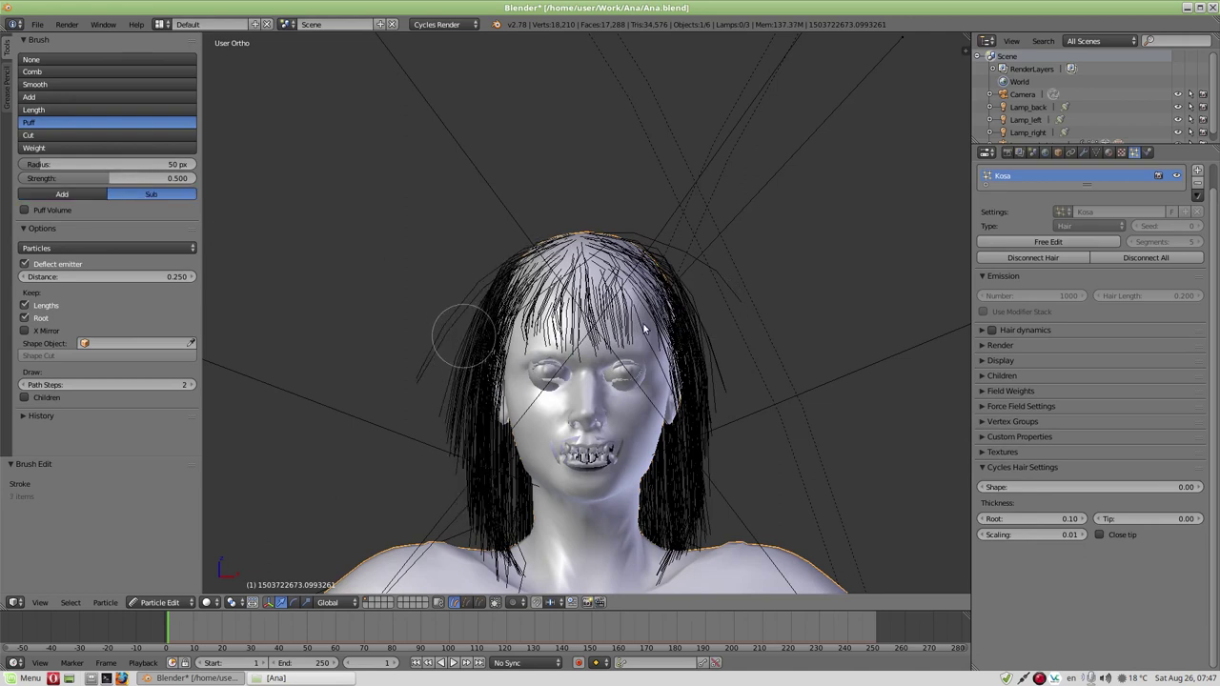
left_click_drag(671, 332, 677, 362)
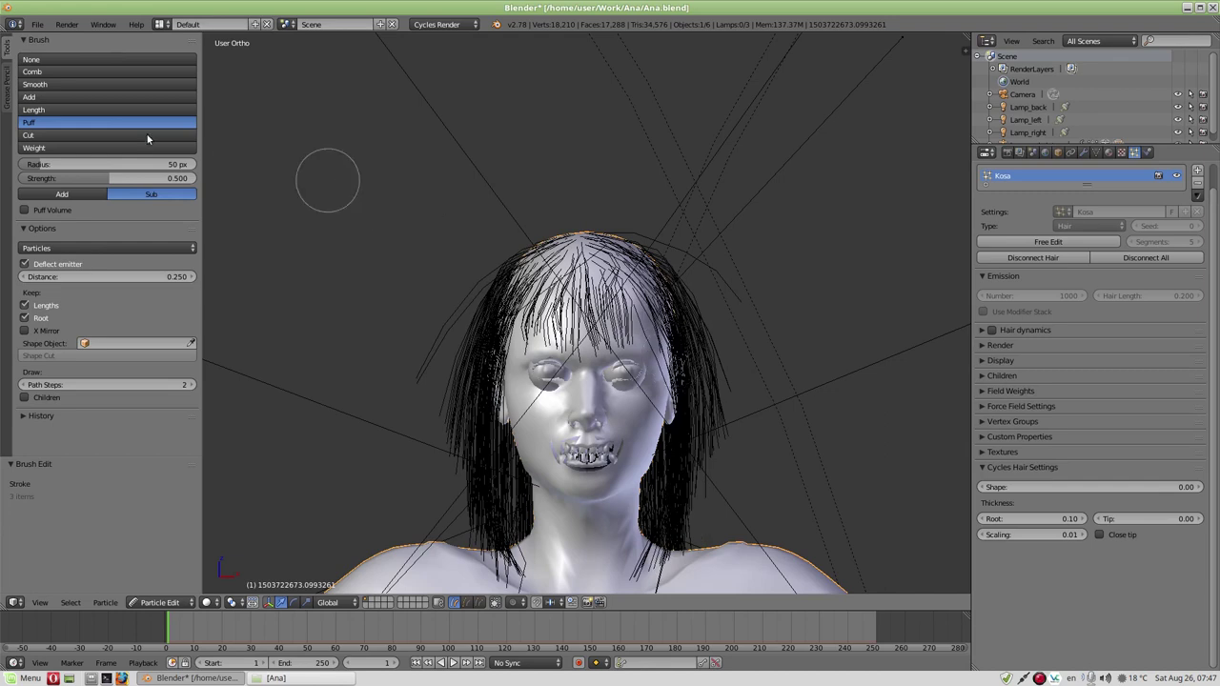
- Switch to Comb and stroke the left and right side strands straight down
left_click(52, 73)
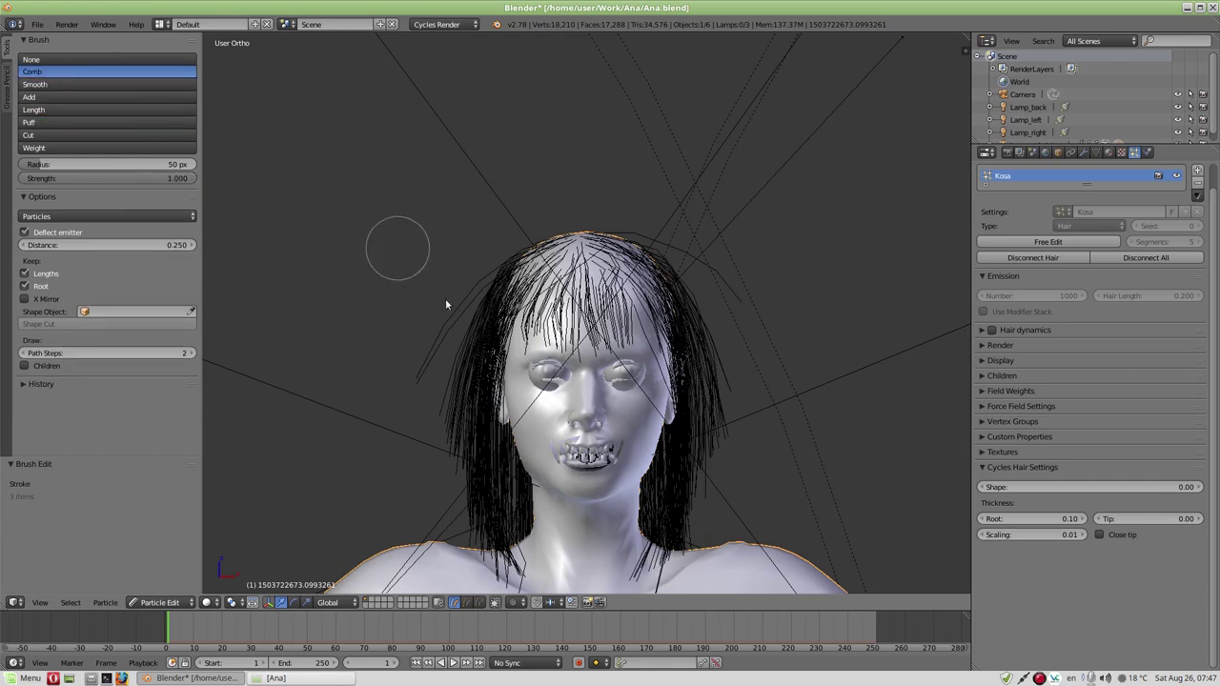
left_click_drag(455, 312, 463, 482)
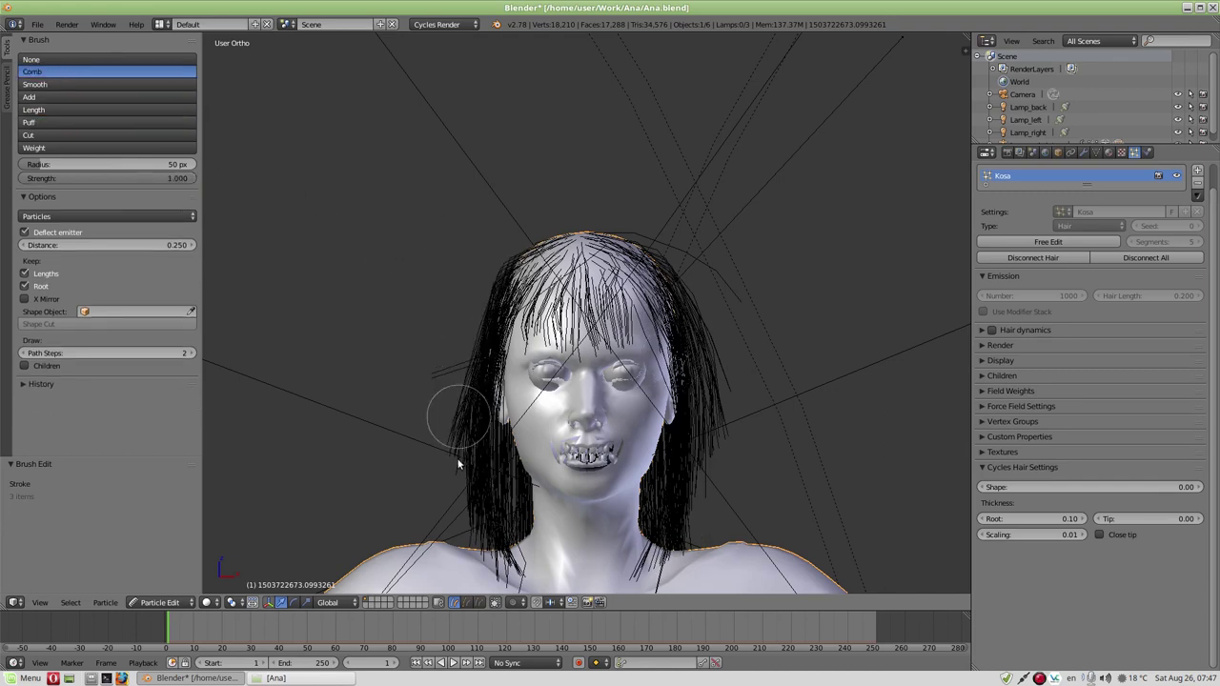
left_click_drag(429, 340, 472, 472)
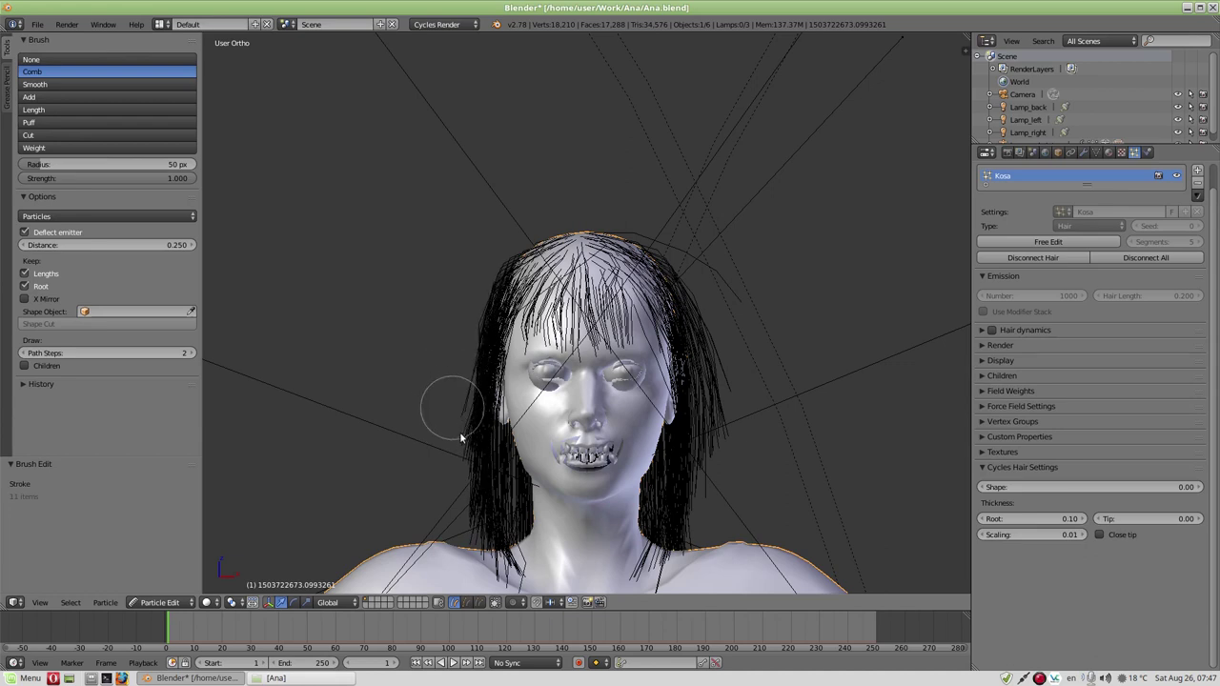
left_click_drag(730, 504, 801, 313)
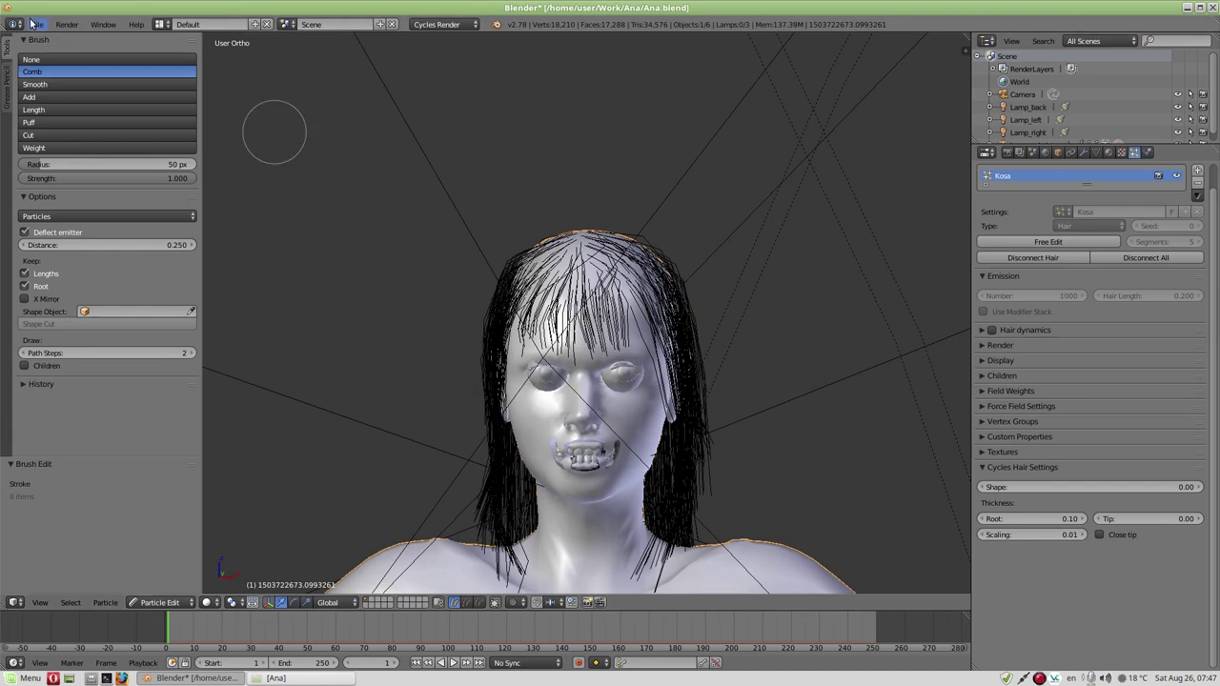
- Return to Object Mode and save the blend file
left_click(162, 602)
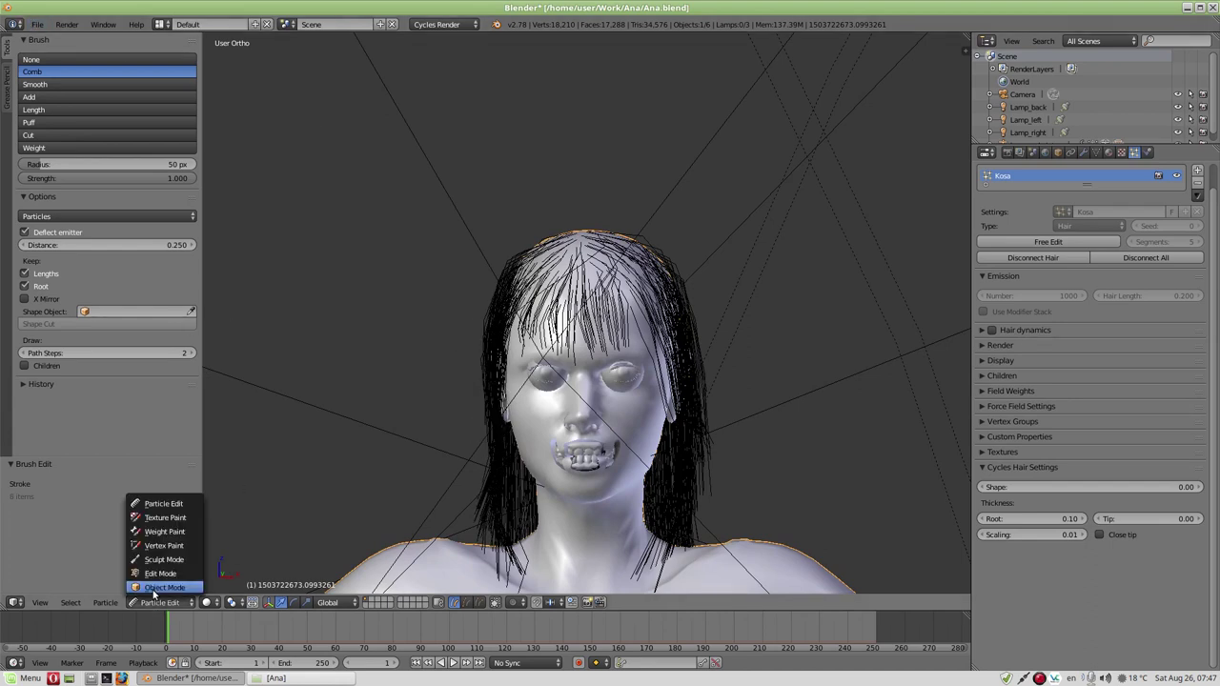
left_click(162, 586)
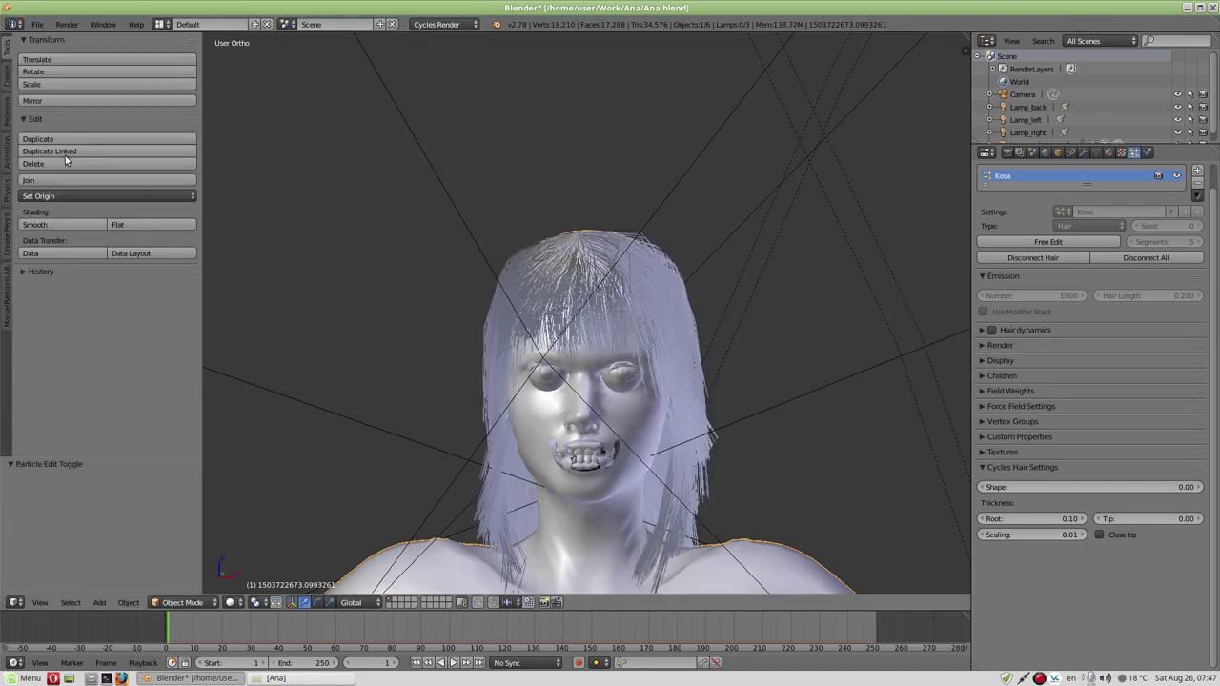
left_click(35, 25)
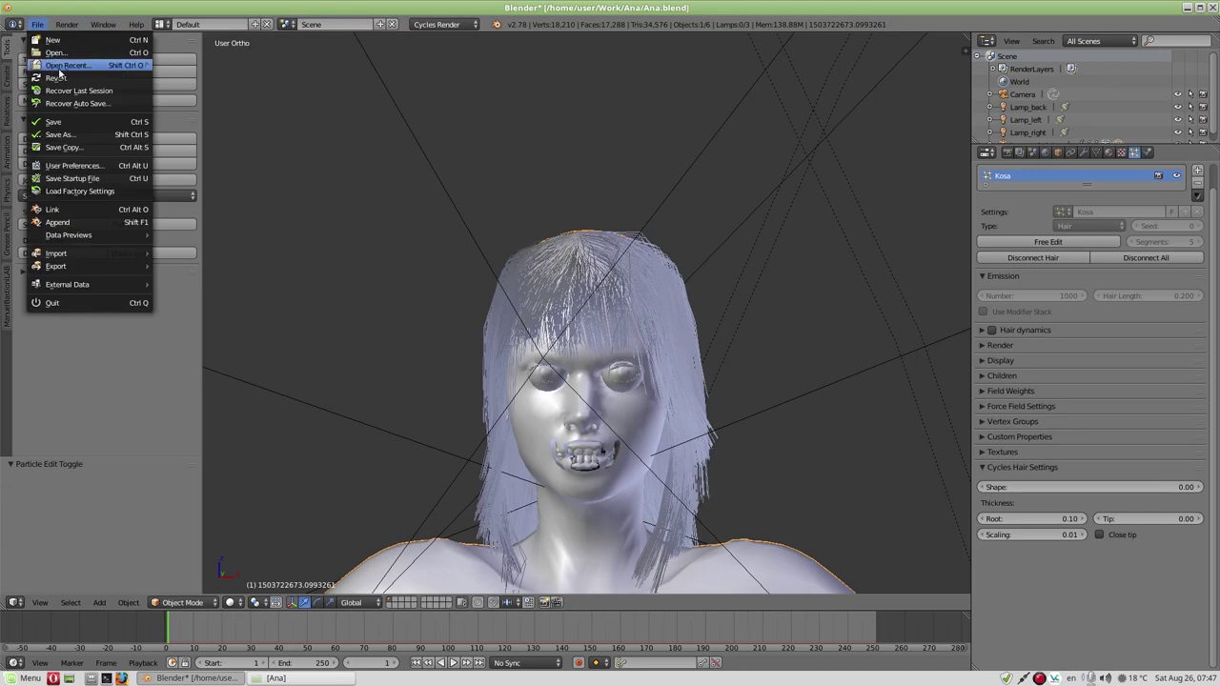
left_click(73, 122)
- Raise the render resolution scale to 100% and start an F12 render
left_click(1007, 153)
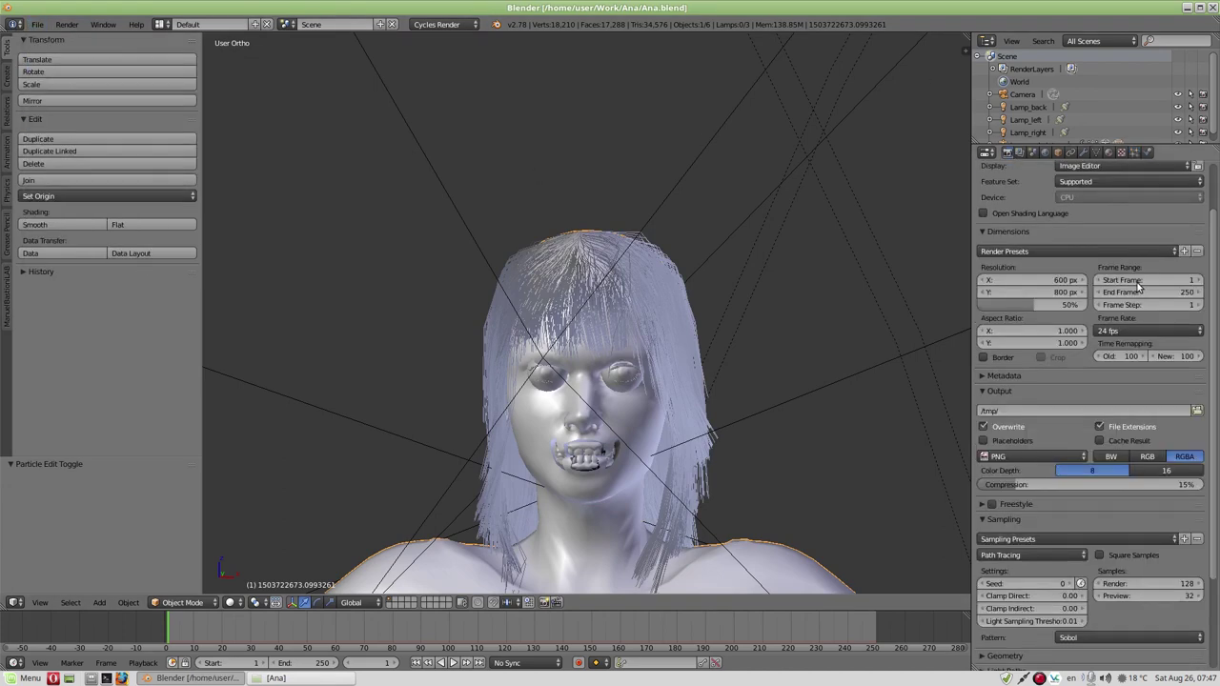
left_click_drag(1048, 304, 1084, 304)
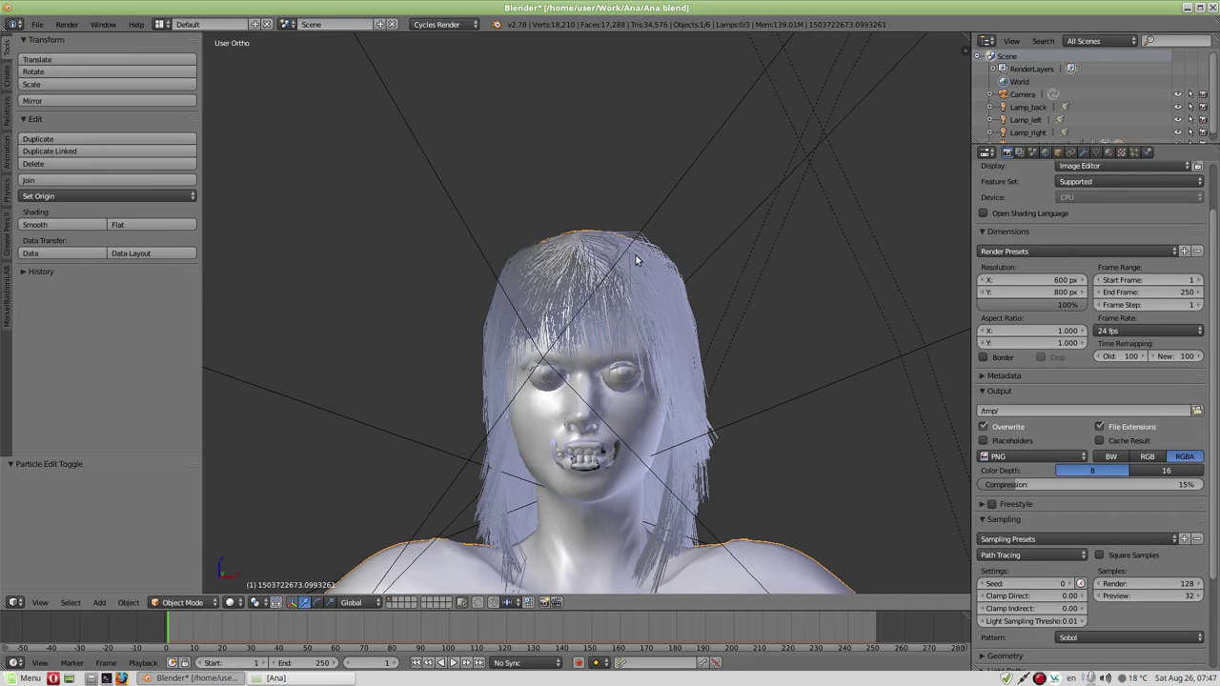
key("F12")
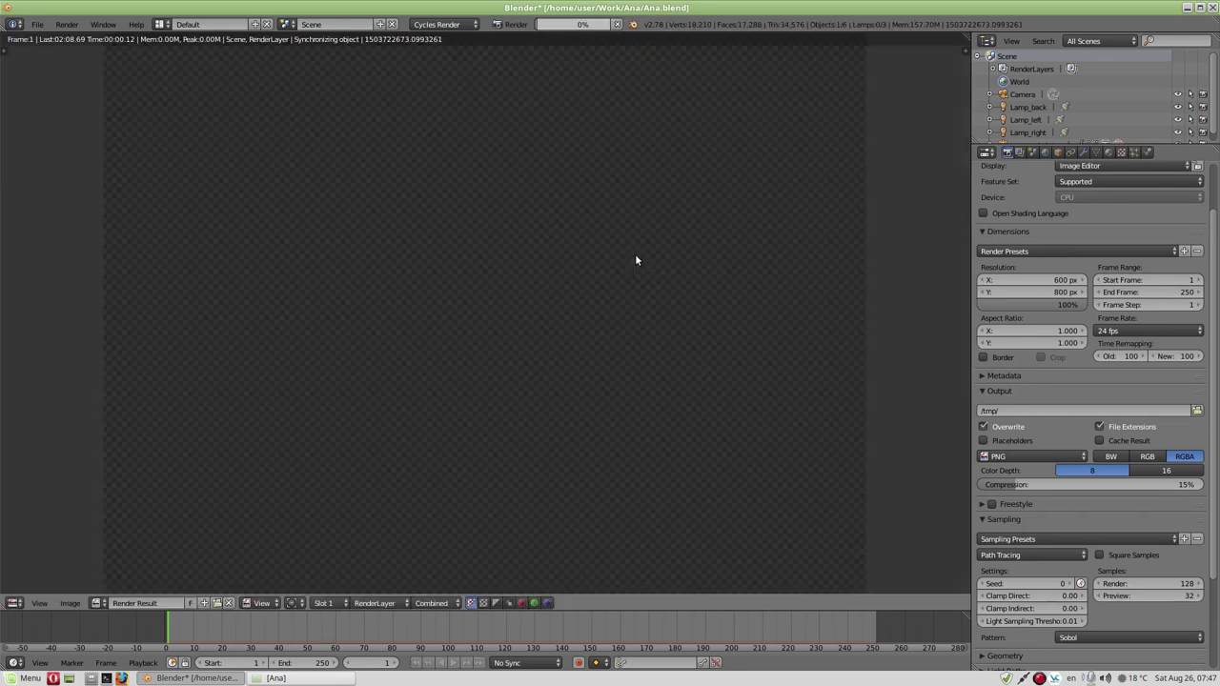
- Zoom into the in-progress render to inspect the face, then zoom back out
right_click(1039, 678)
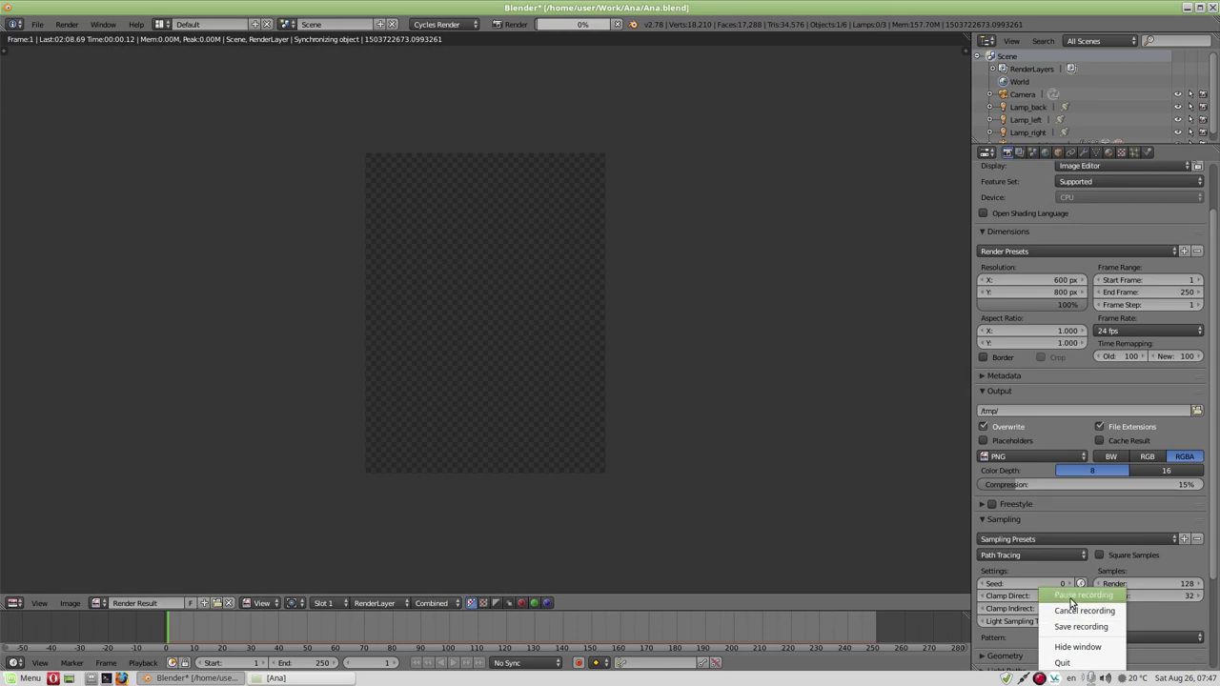
left_click(571, 514)
scroll(585, 517, "up", 1)
scroll(524, 287, "up", 1)
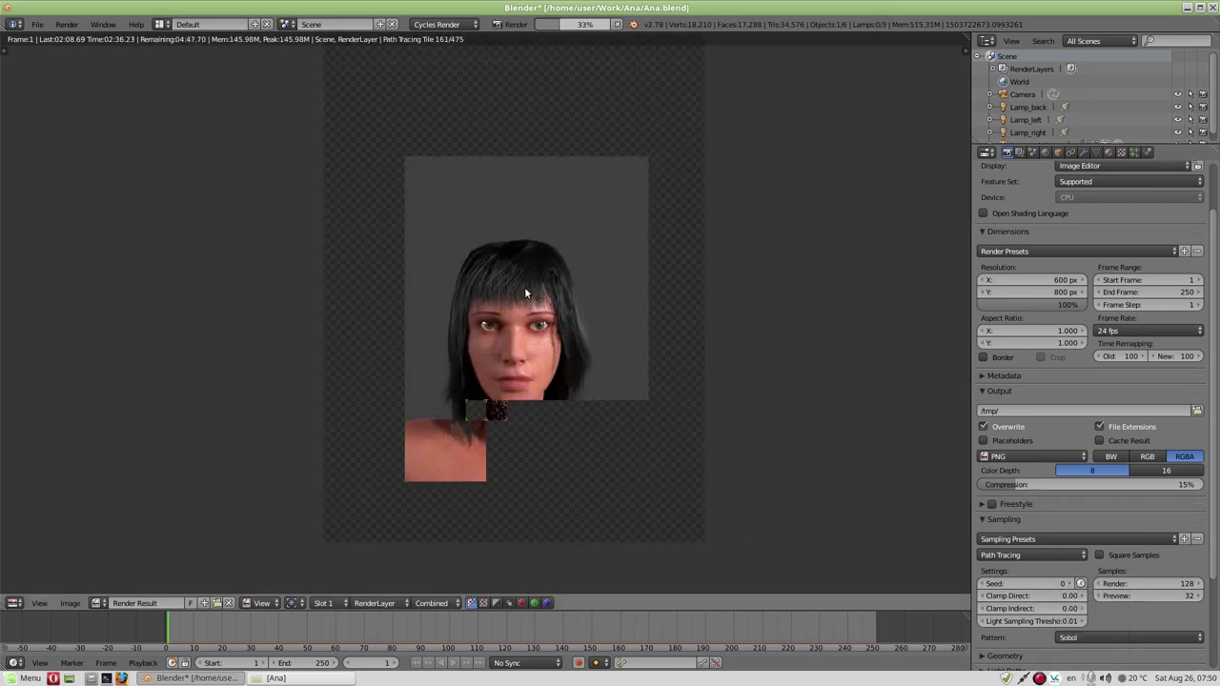
scroll(524, 287, "up", 1)
scroll(524, 286, "up", 1)
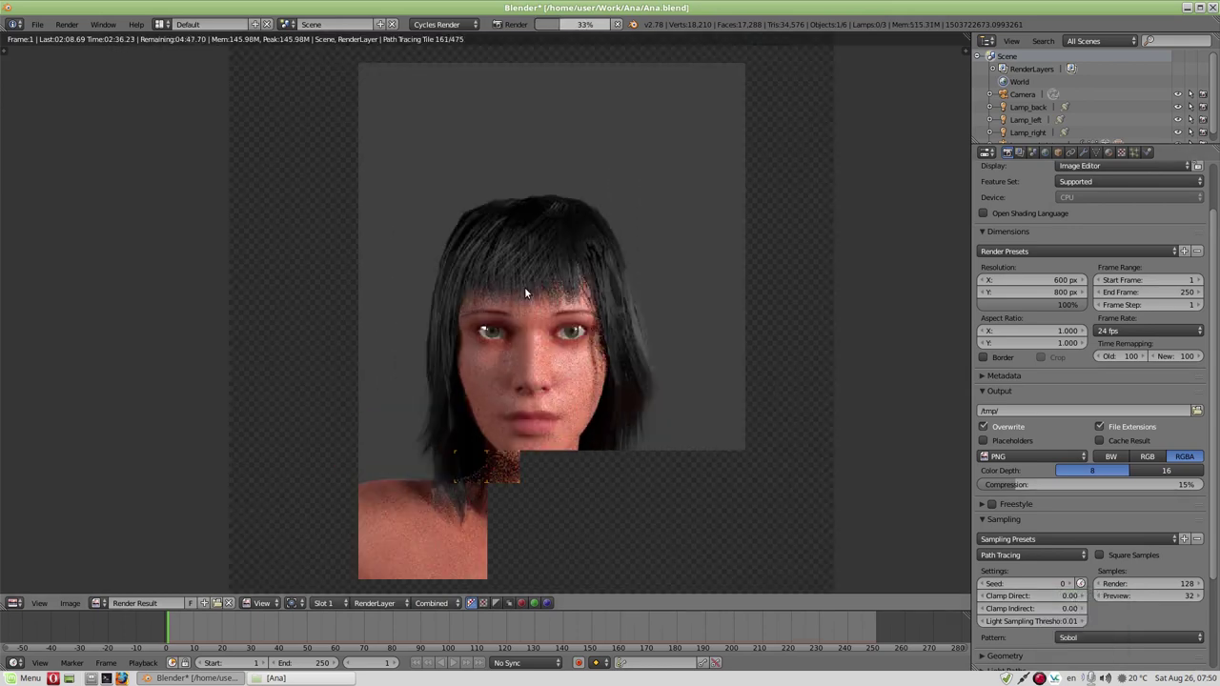
scroll(524, 287, "up", 3)
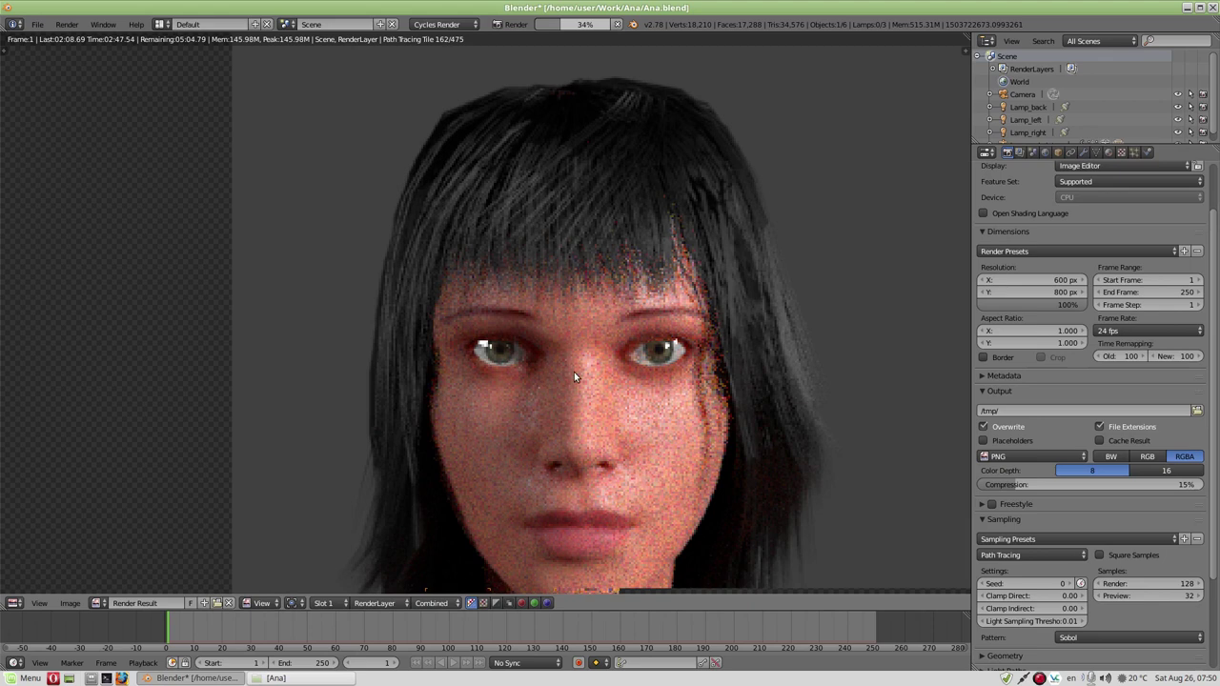
scroll(574, 374, "down", 4)
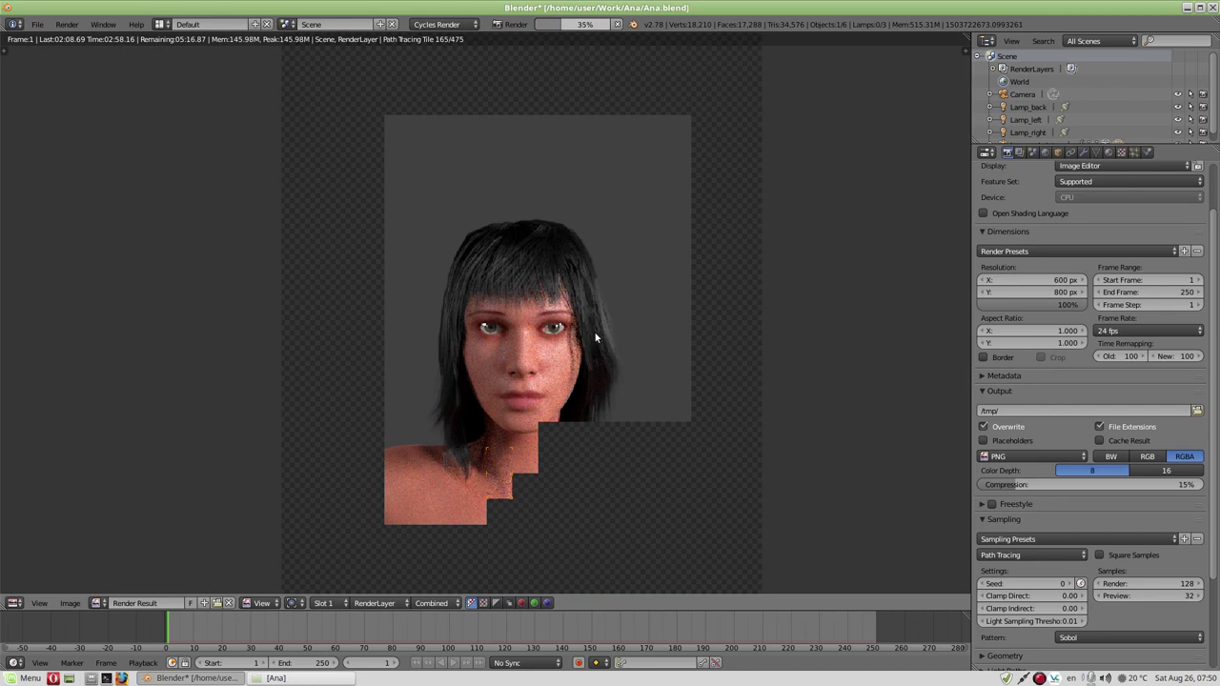
- Cancel the unfinished render, return to the 3D view, and save the file
key("Escape")
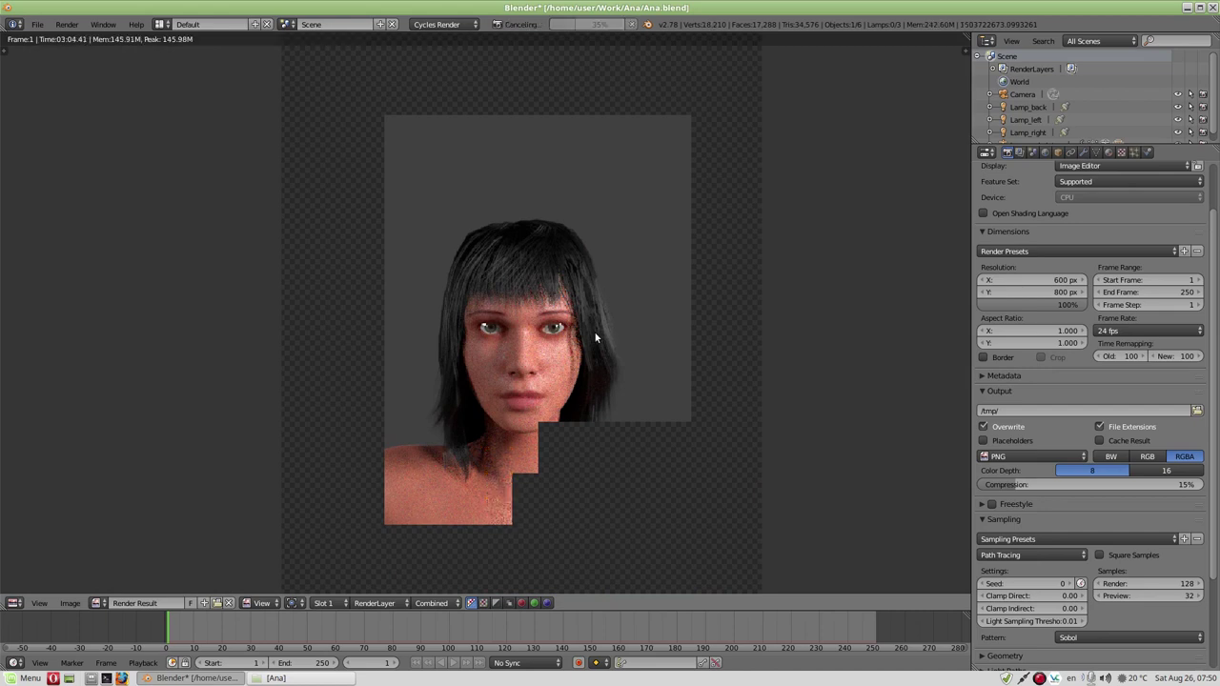
key("Escape")
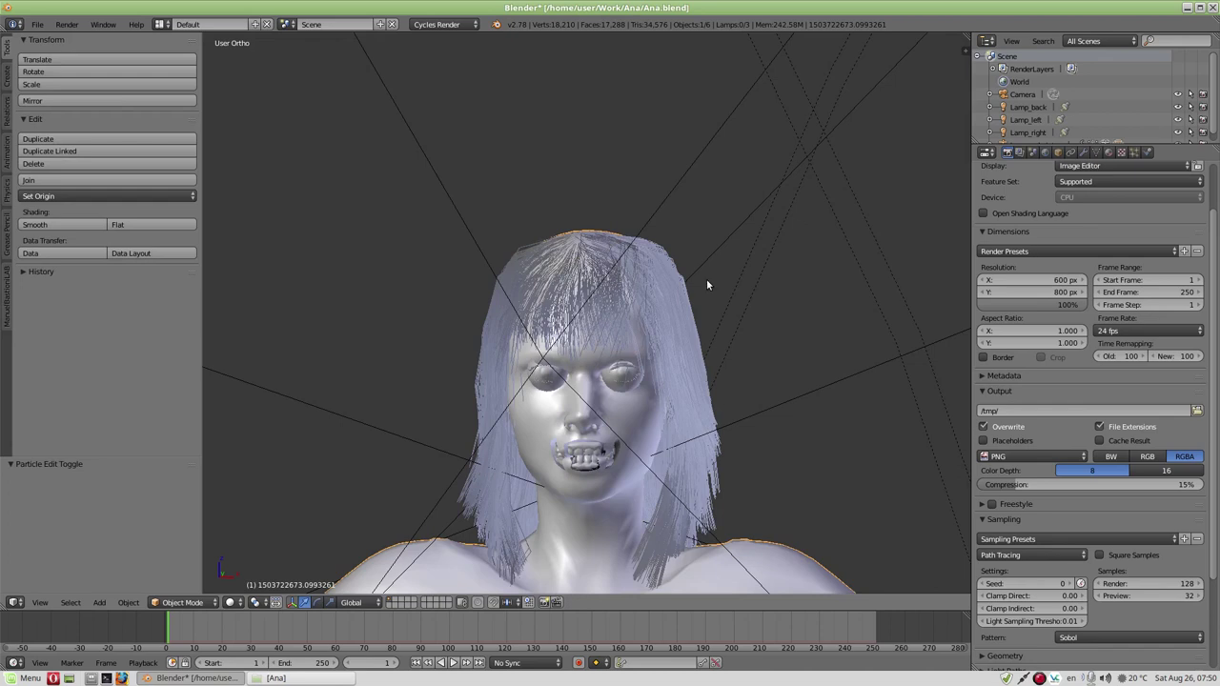
left_click(38, 25)
left_click(56, 121)
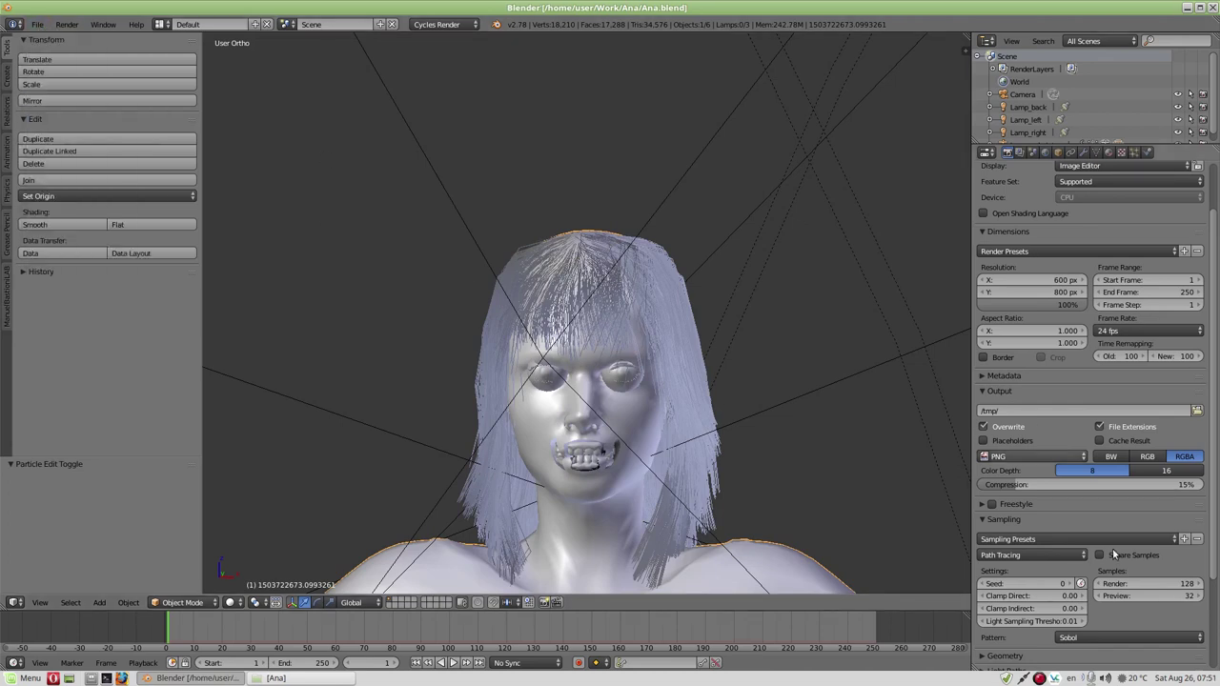
- Set Cycles render samples to 300 and bring up the Kosa particle settings
left_click(1155, 579)
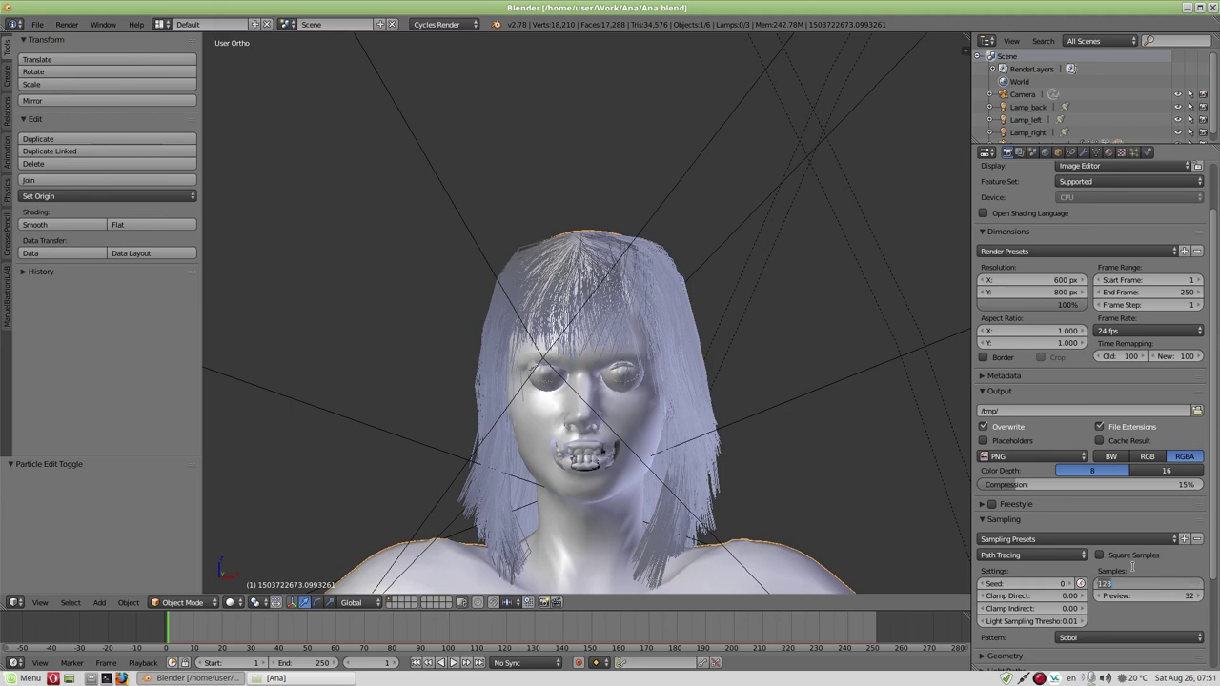
type("300")
key("Return")
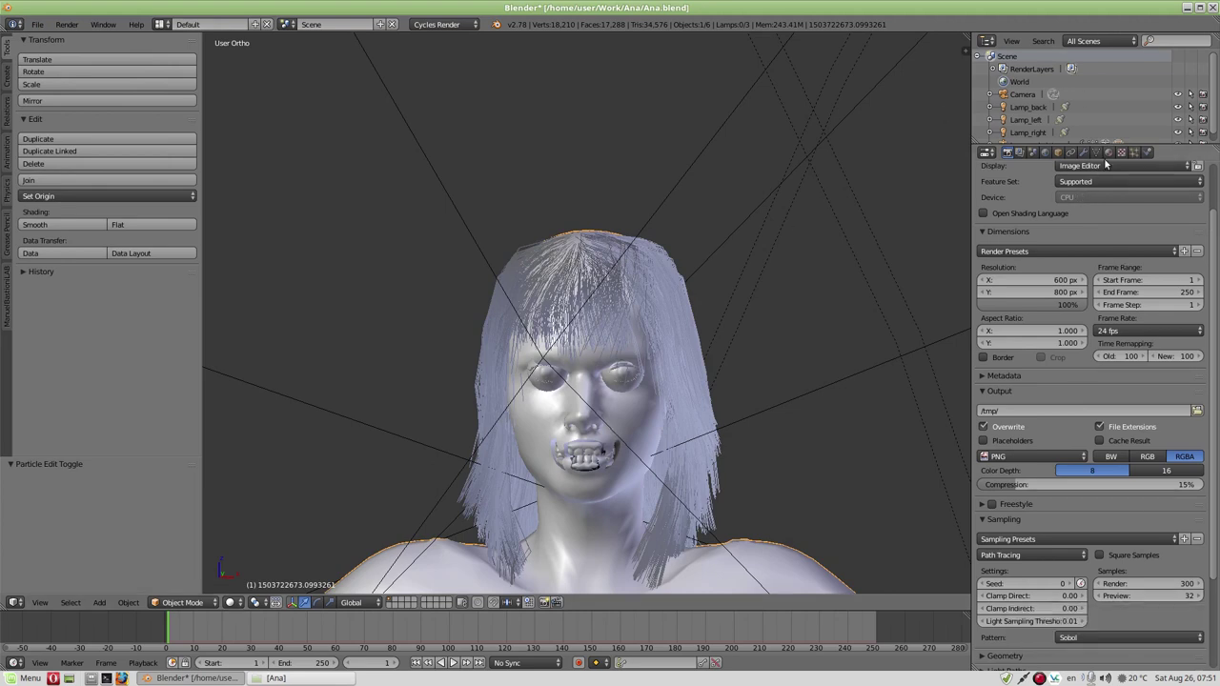
left_click(1133, 152)
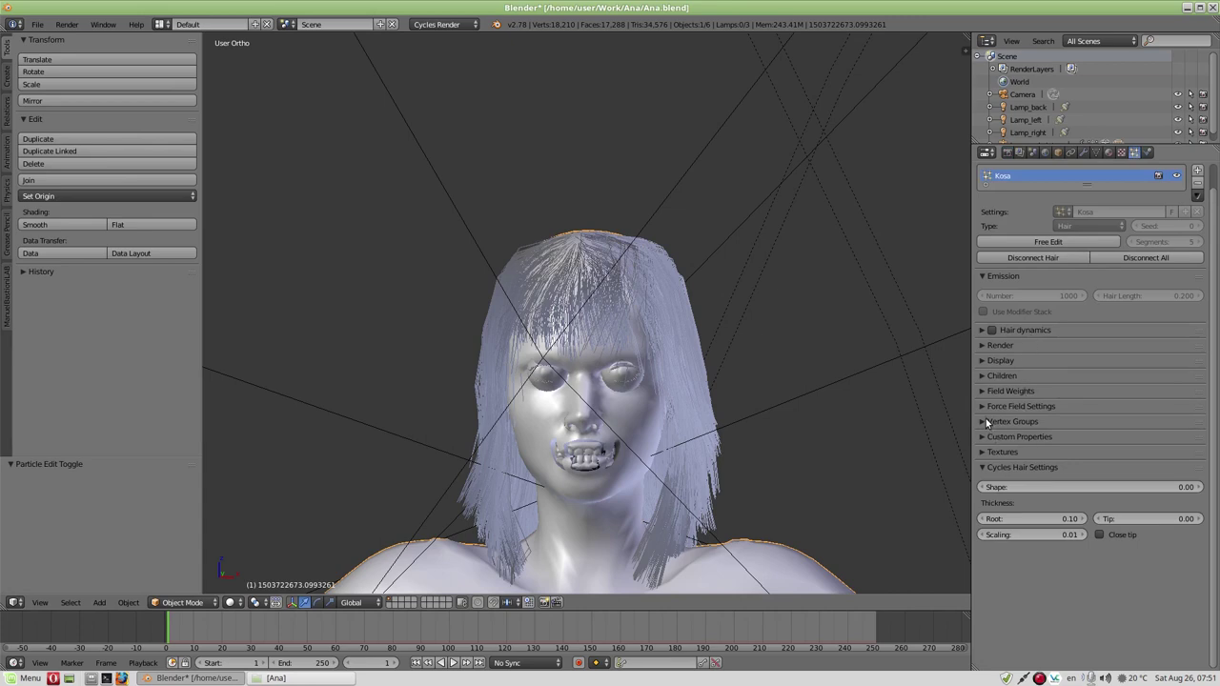
- Expand the Children settings and set the child kink type to Curl
left_click(984, 376)
scroll(1082, 432, "down", 5)
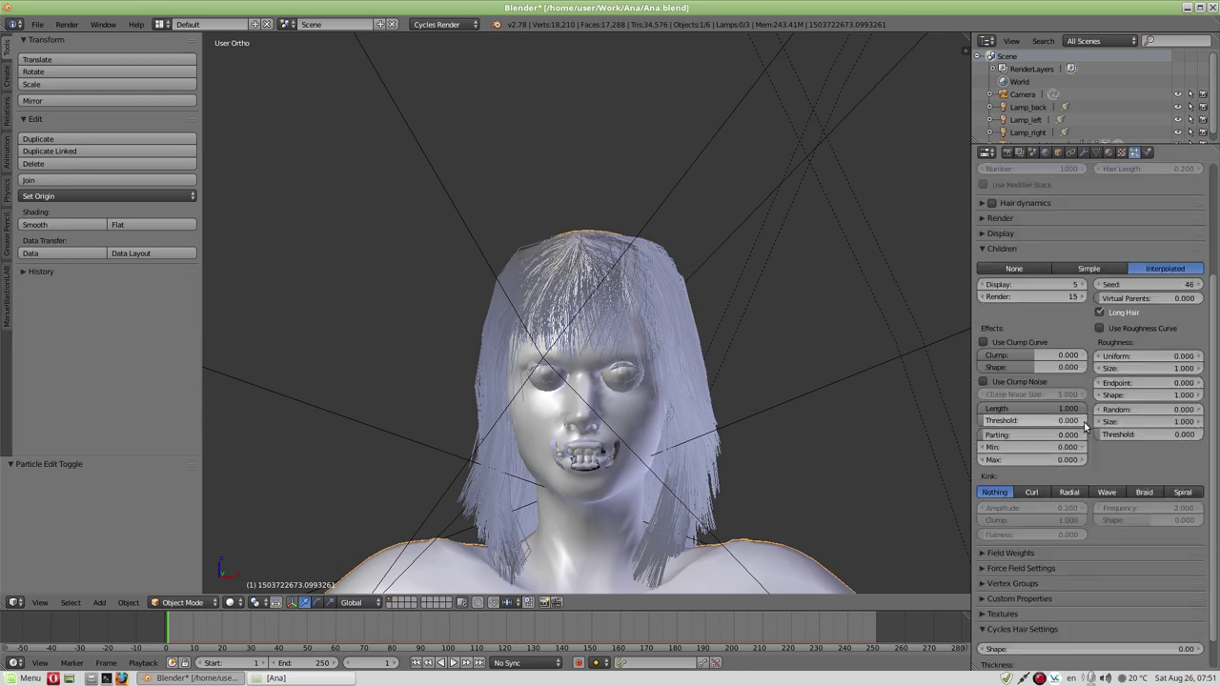
scroll(1011, 478, "down", 2)
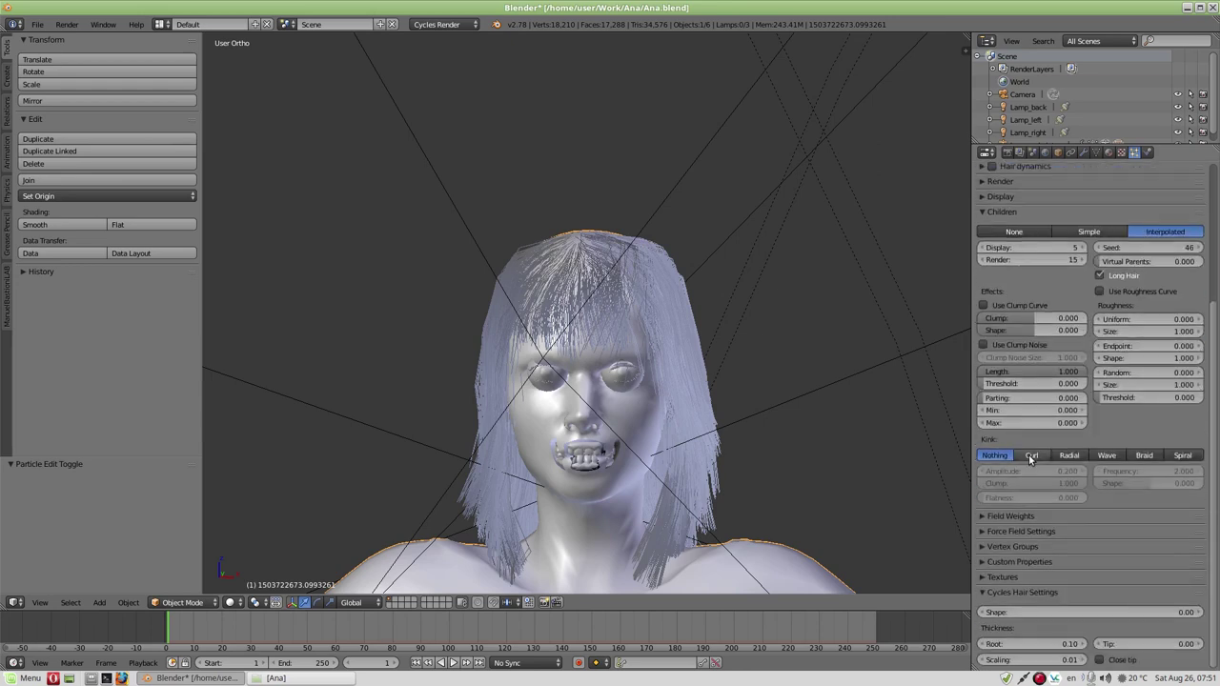
left_click(1031, 456)
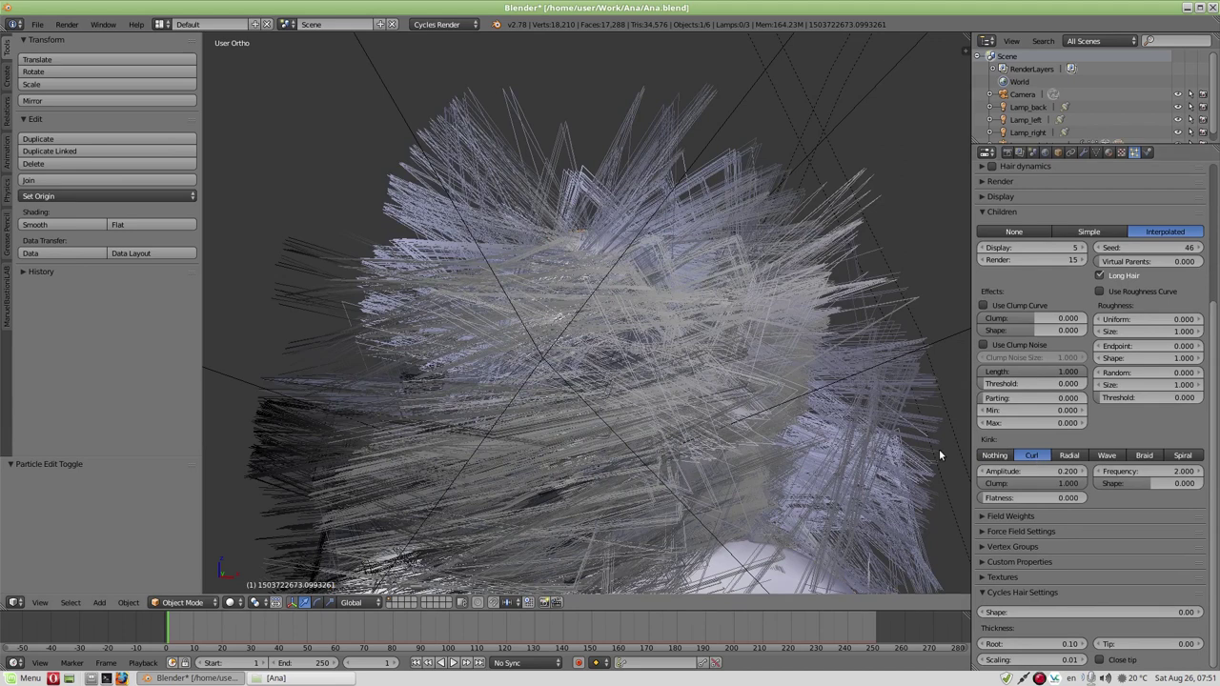
scroll(801, 389, "down", 2)
scroll(800, 388, "down", 2)
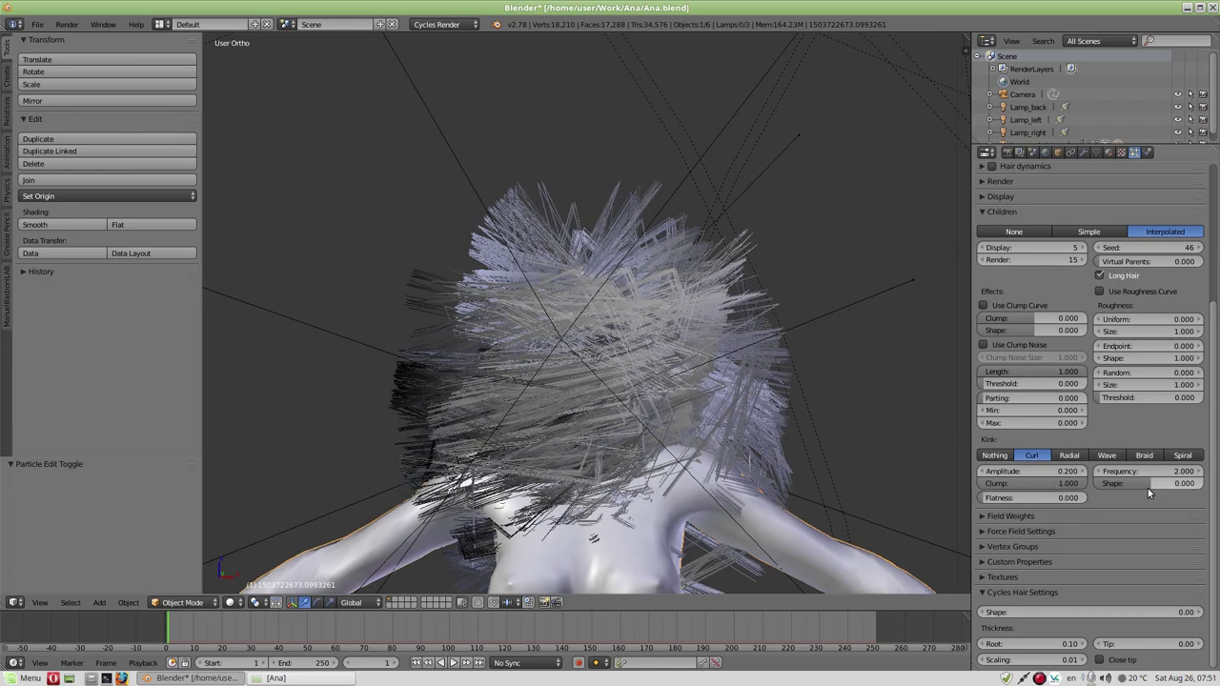
- Try kink shape values of -0.999 and 0.999 and reduce the clump
left_click_drag(1148, 485, 1058, 485)
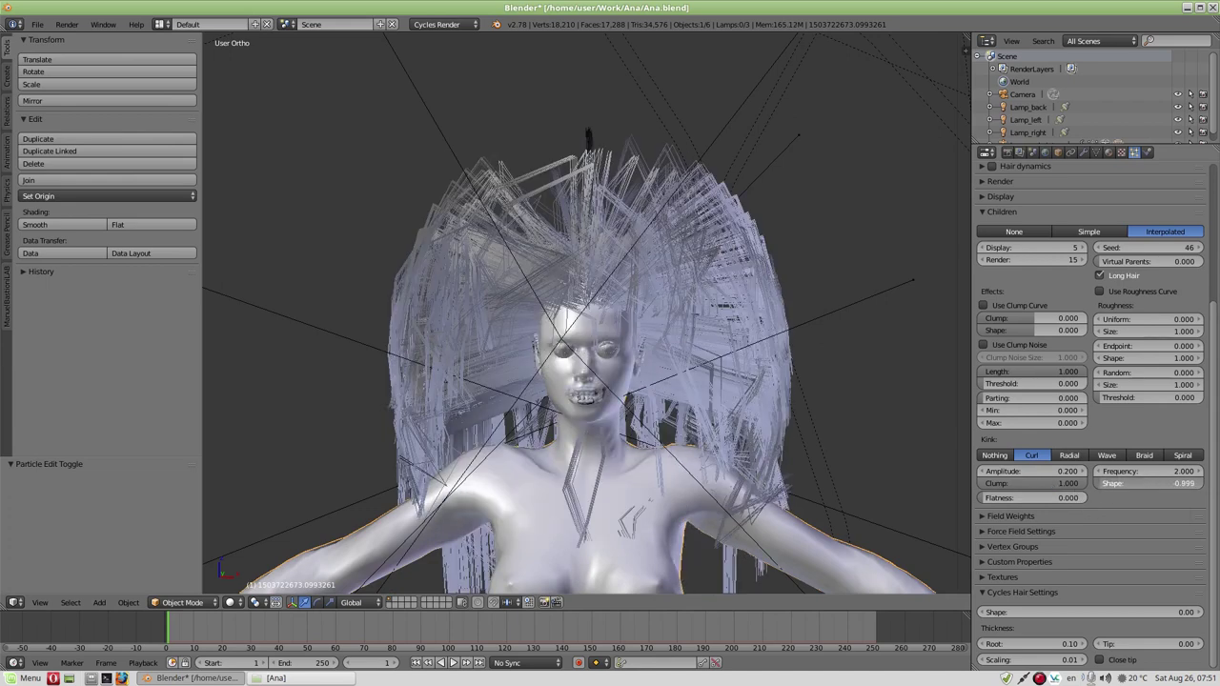
left_click(1102, 484)
key("Return")
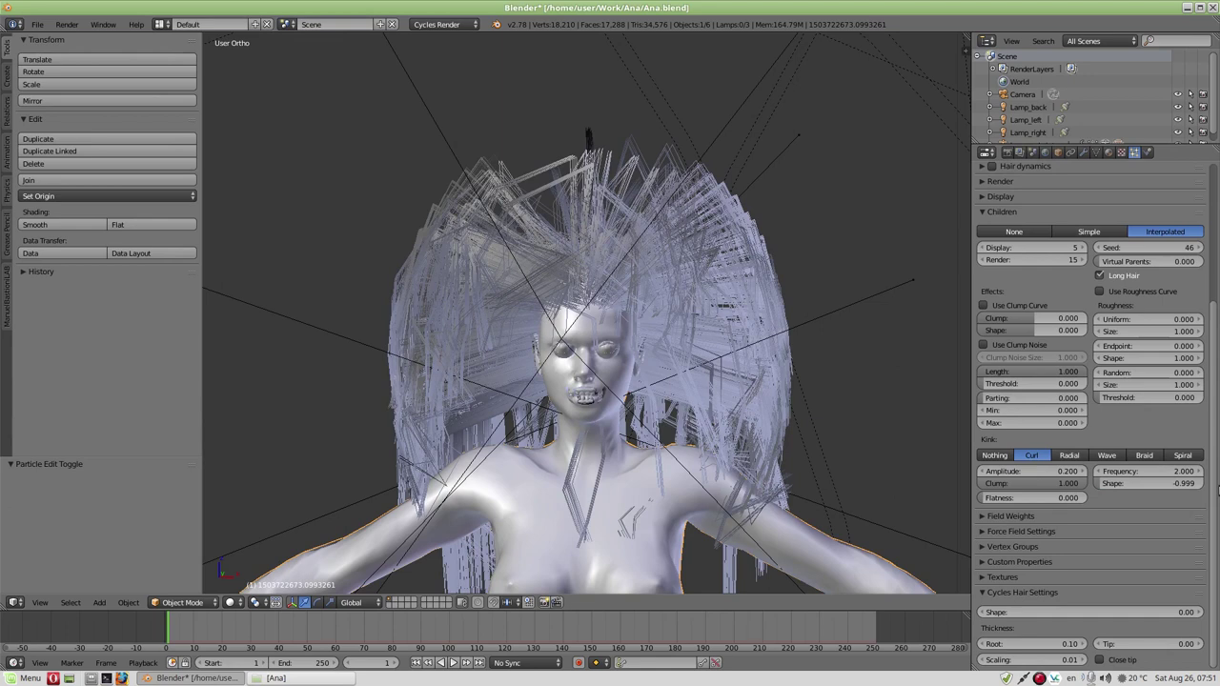
left_click(1116, 485)
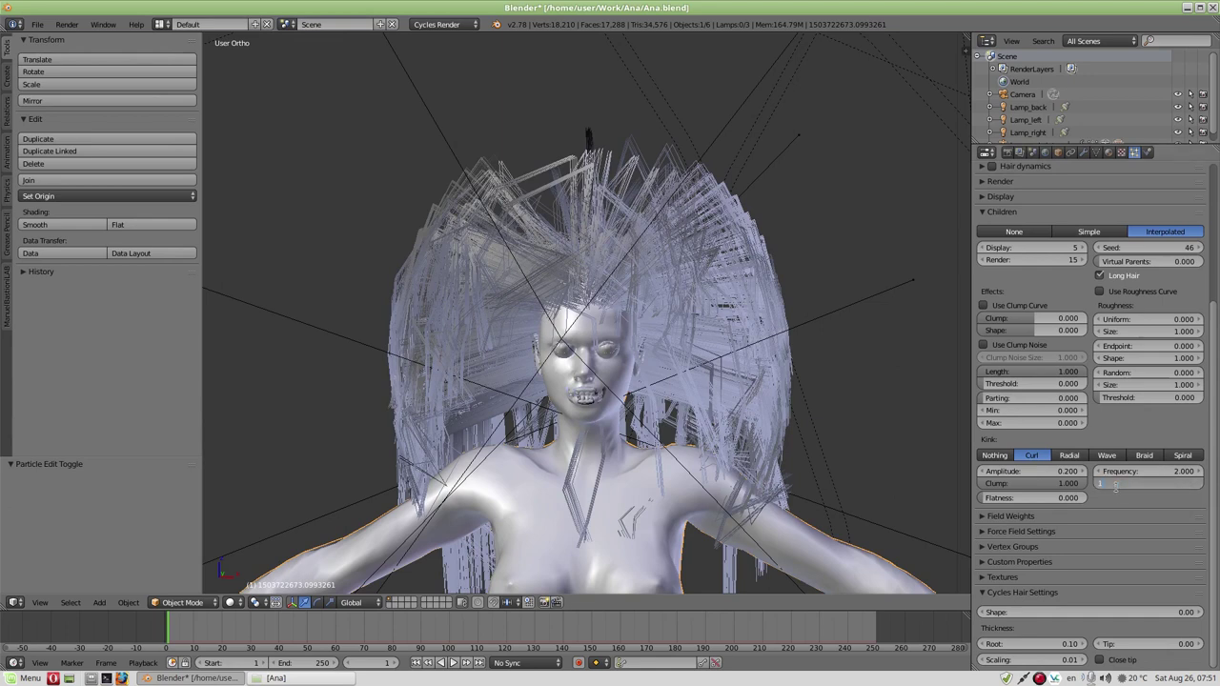
key("Return")
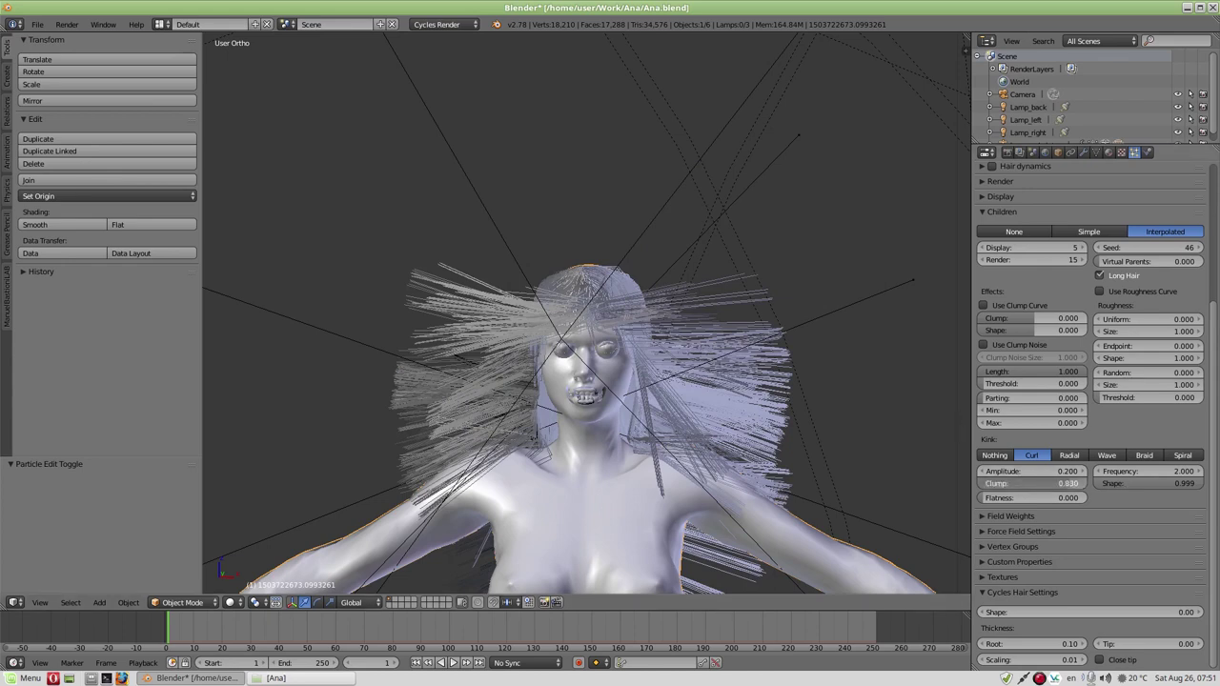
mouse_move(1056, 483)
left_mouse_down()
mouse_move(1007, 483)
mouse_move(1057, 483)
left_mouse_up()
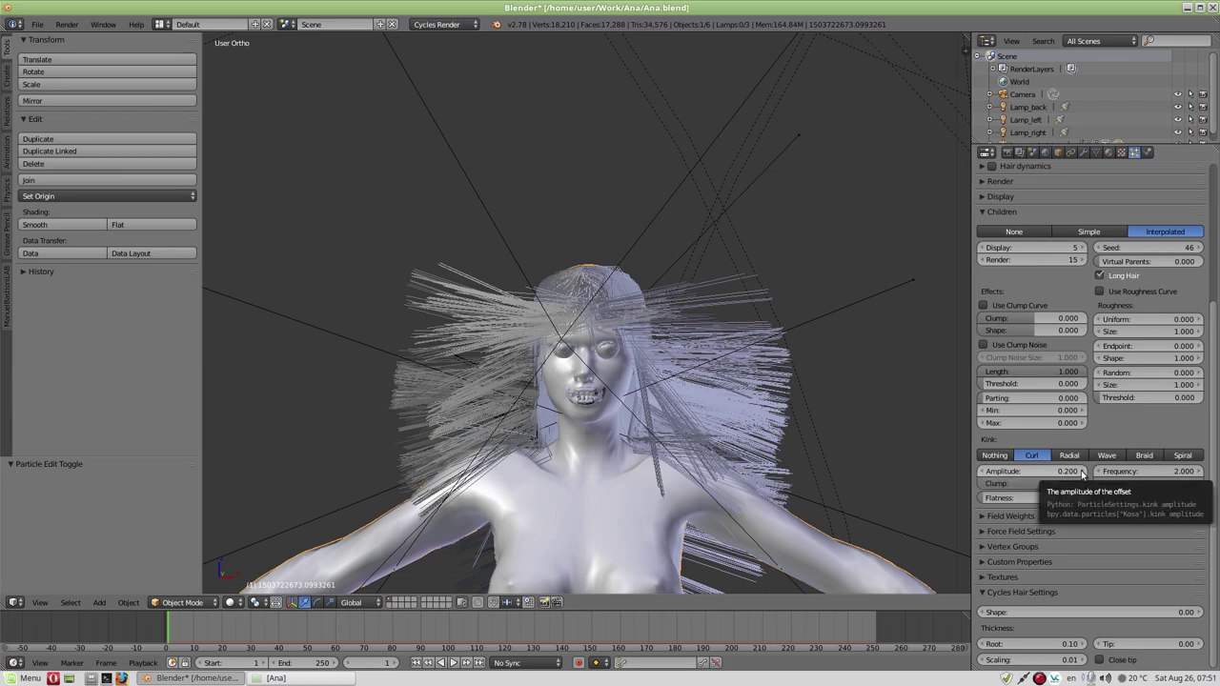
- Test curl amplitudes 0.100 and 0.001, then set clump 1.000 and shape 0.000
left_click(1055, 471)
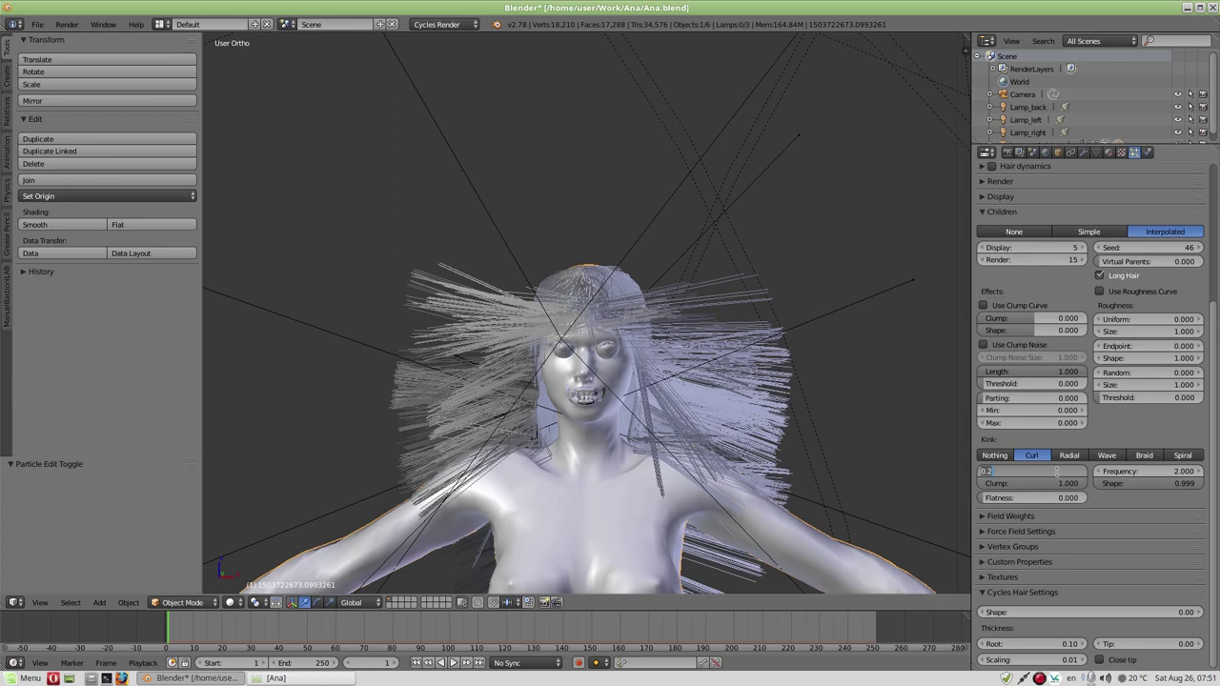
type("1")
key("Return")
left_click(1059, 473)
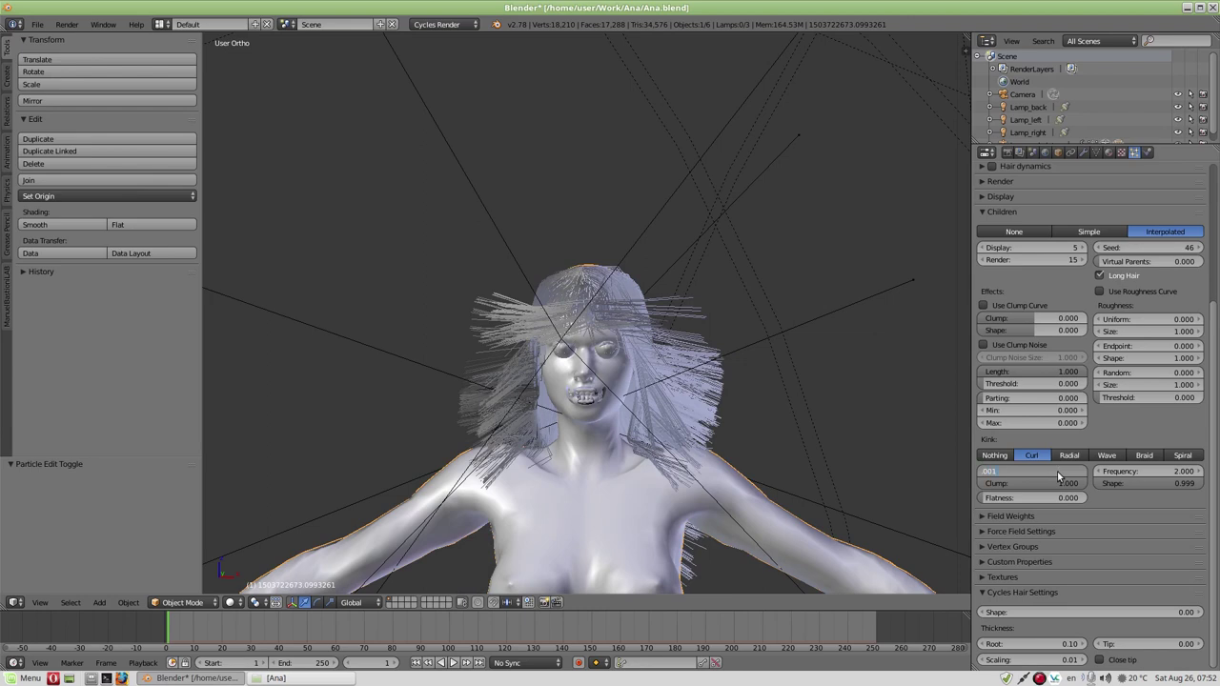
key("Return")
left_click_drag(1058, 483, 1093, 488)
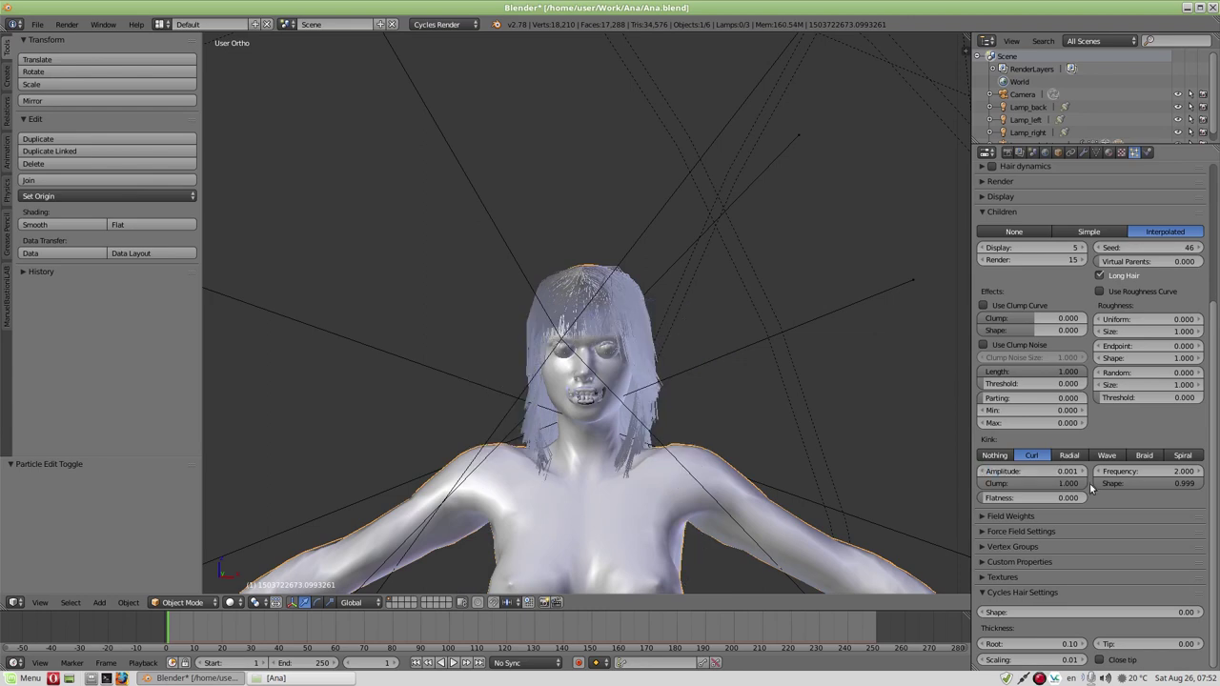
left_click(1106, 484)
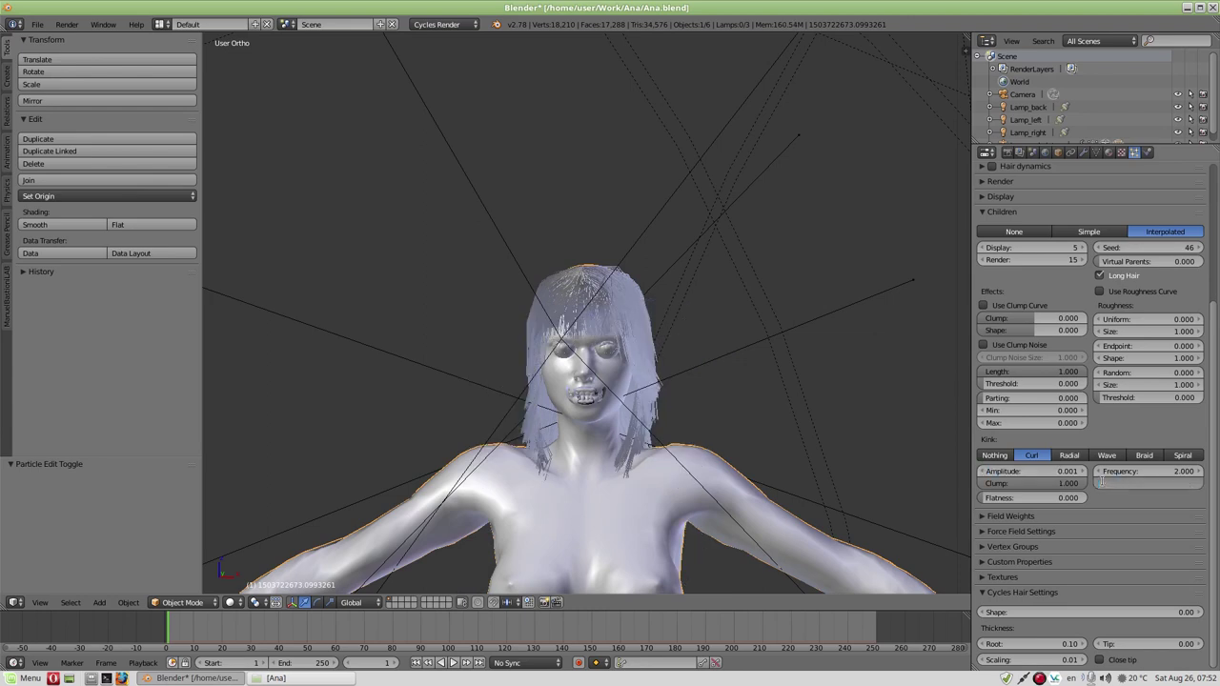
key("Return")
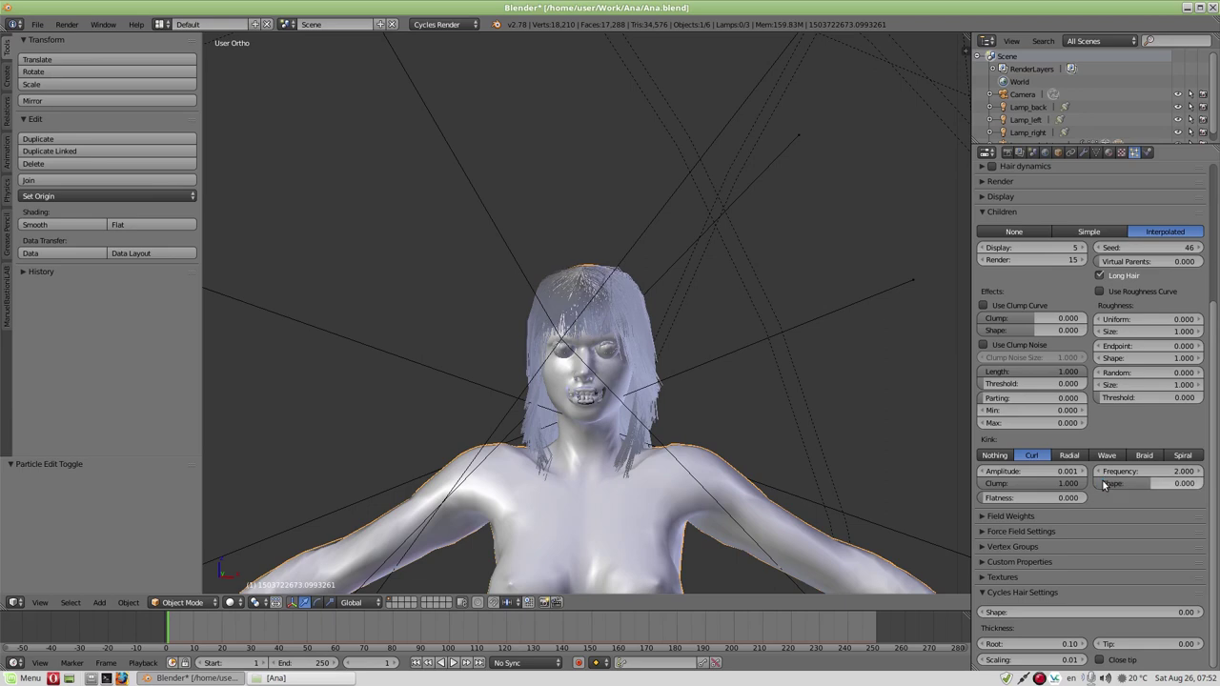
- Nudge the curl amplitude up to 0.010 and turn the model to check the hair
left_click(1082, 472)
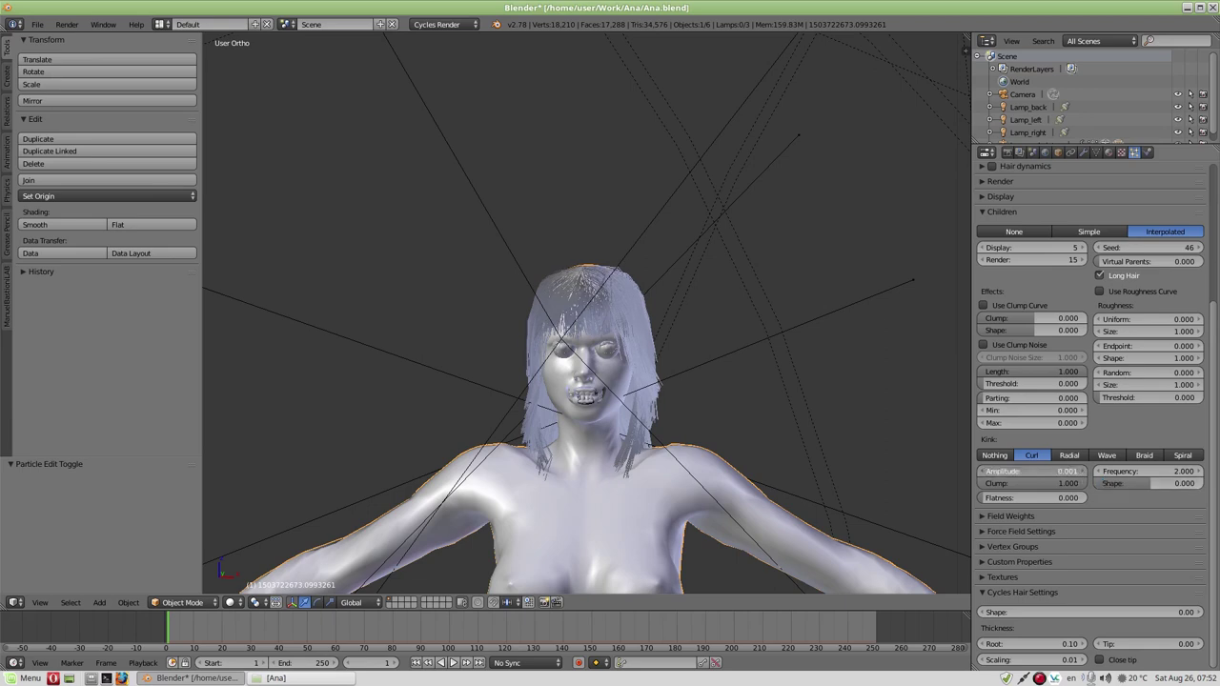
left_click(1082, 472)
left_click(1082, 471)
left_click(1083, 472)
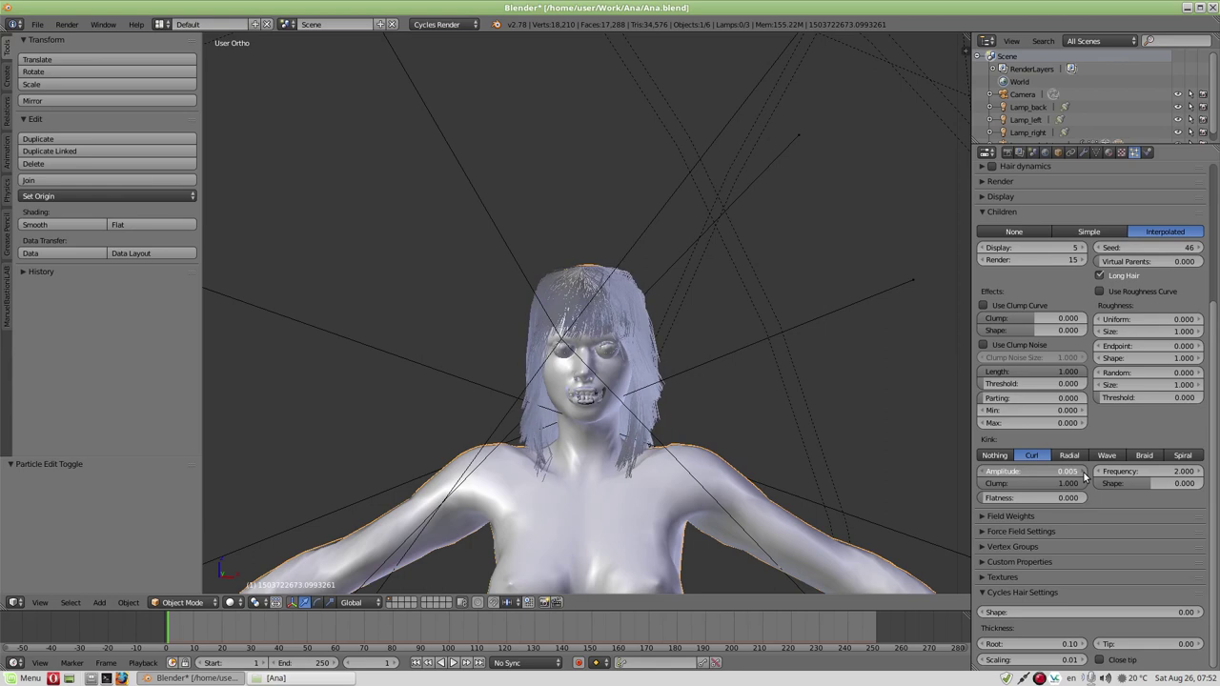
left_click(1082, 471)
left_click(1082, 472)
left_click(1082, 472)
left_click(1083, 472)
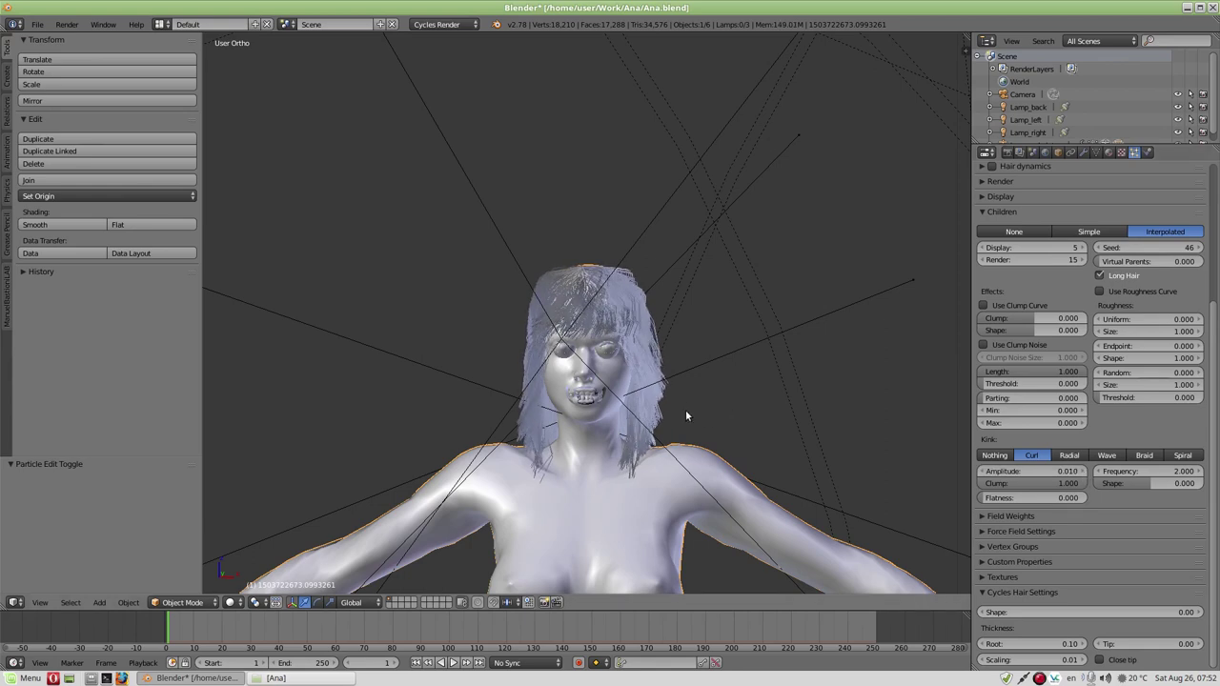
mouse_move(706, 409)
middle_mouse_down()
mouse_move(795, 401)
mouse_move(692, 414)
mouse_move(710, 410)
middle_mouse_up()
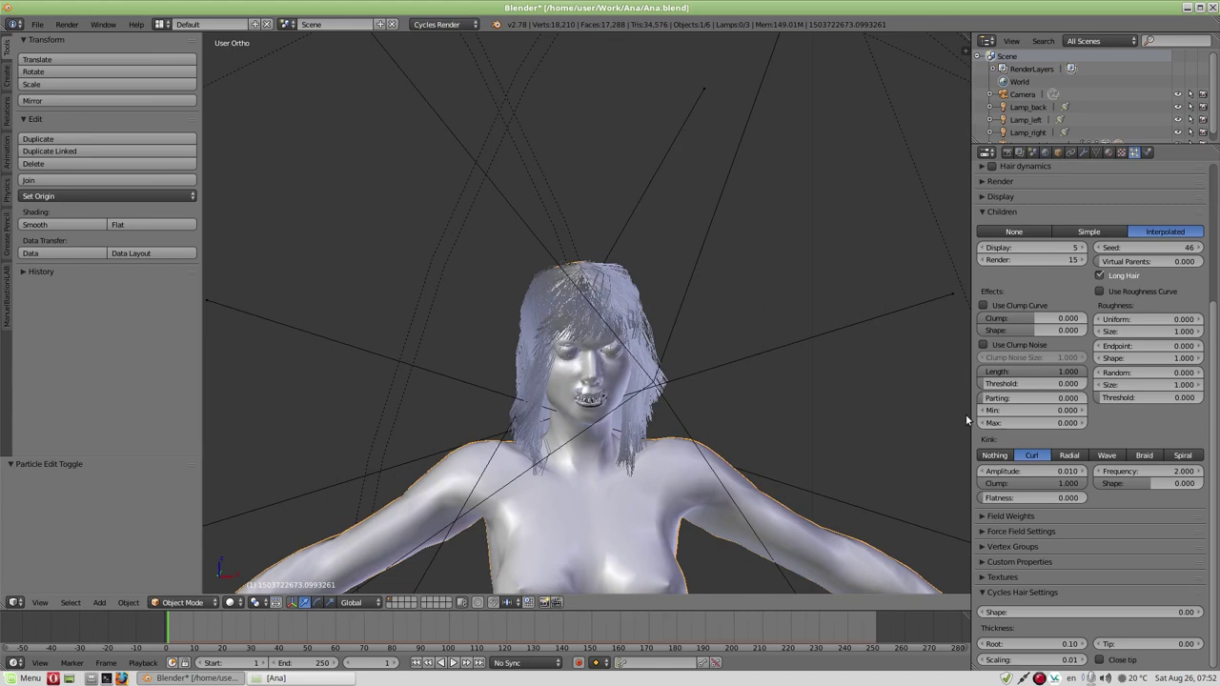
- Try Radial, Wave and Spiral kinks on the child hair, then settle on Curl
left_click(1080, 456)
middle_click_drag(772, 443, 737, 428)
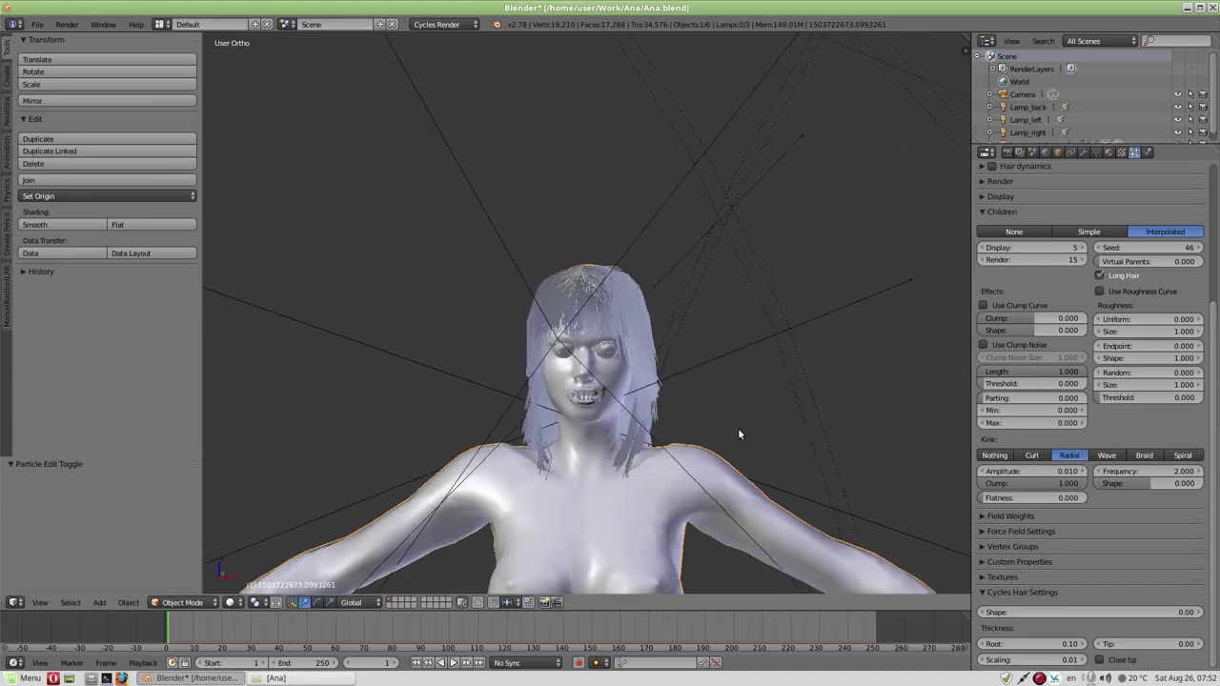
left_click(1080, 471)
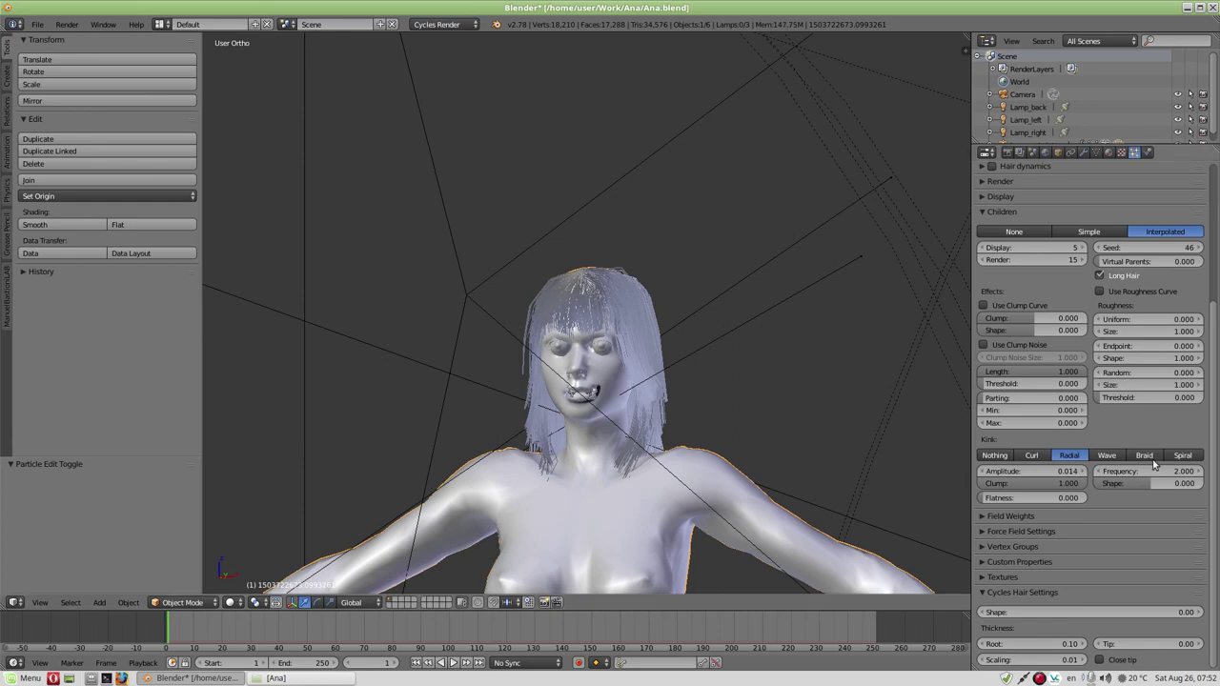
left_click(1122, 460)
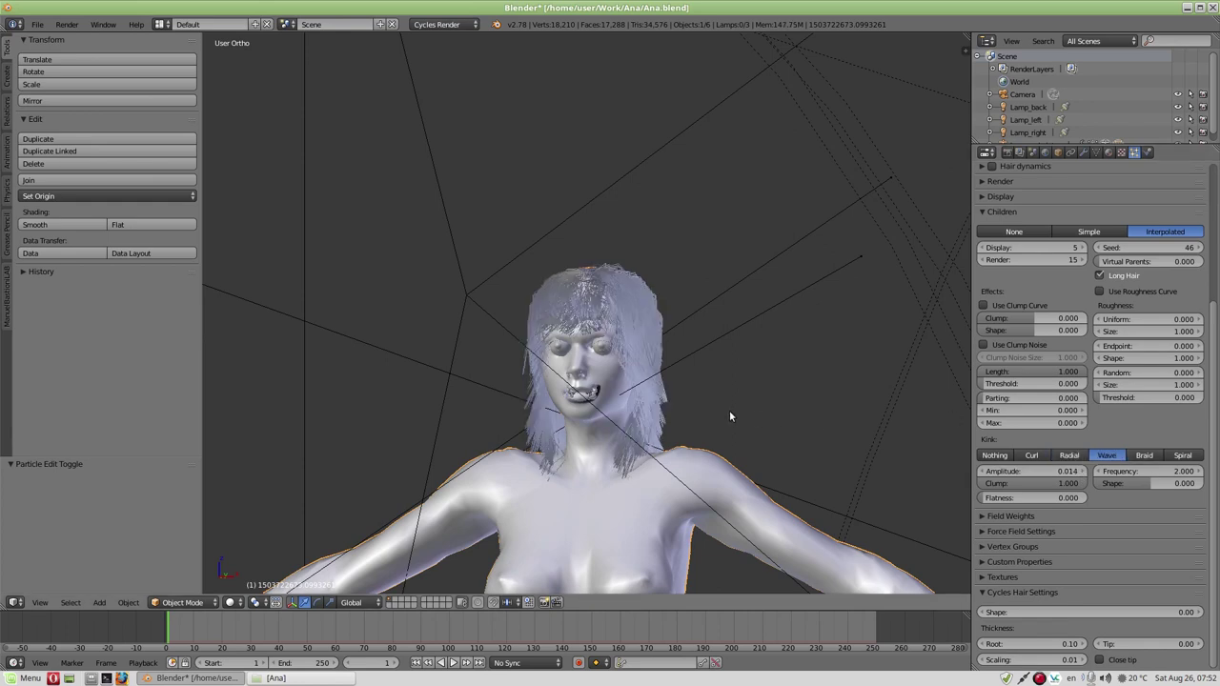
scroll(759, 408, "up", 2)
scroll(615, 361, "up", 2)
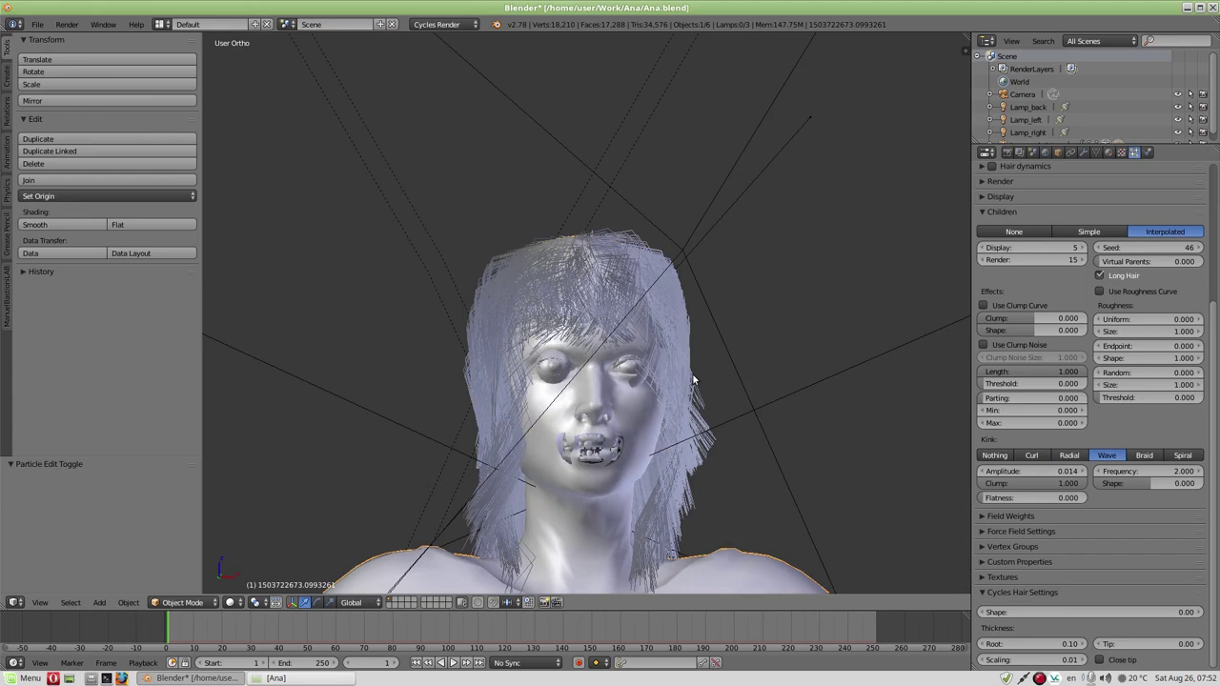
middle_click_drag(693, 379, 743, 391)
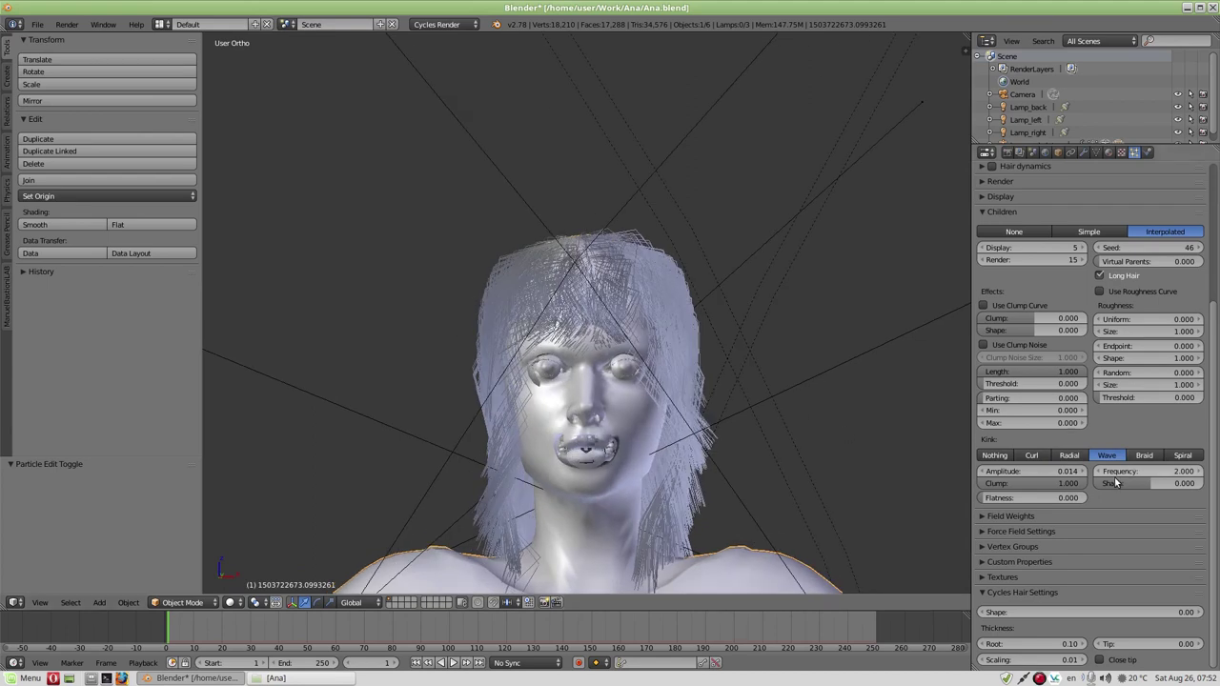
left_click(1182, 455)
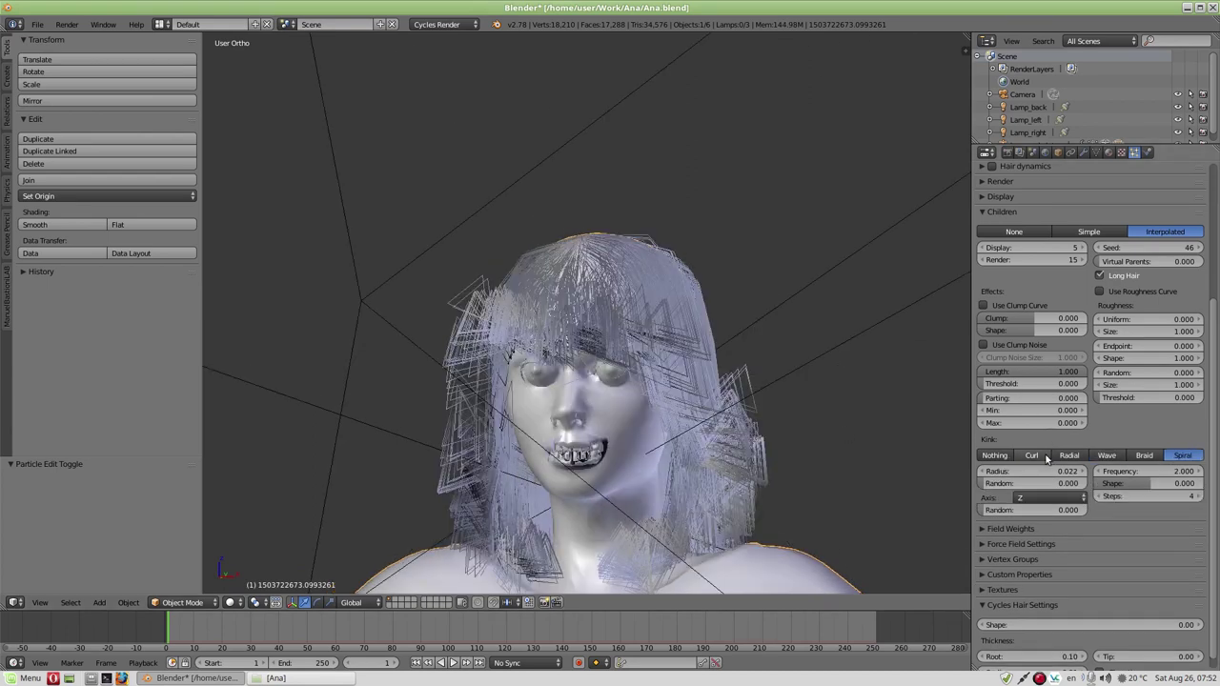
left_click(1045, 457)
middle_click_drag(727, 417, 725, 417)
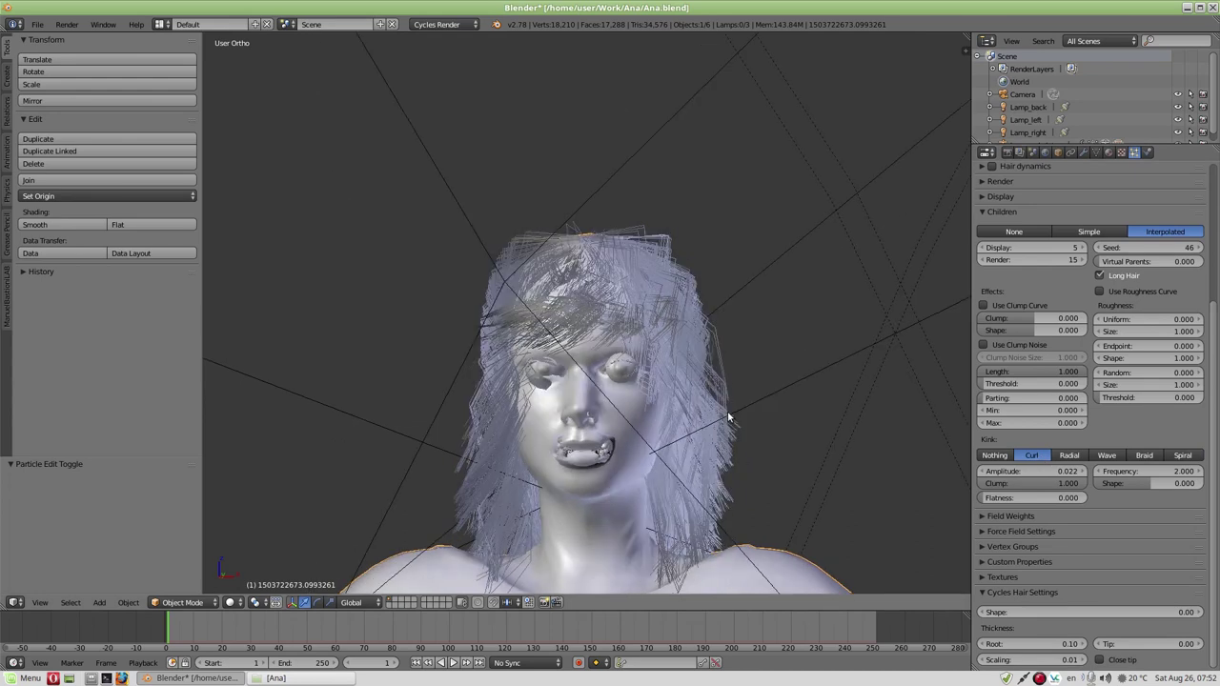
- Lower the curl amplitude step by step to 0.011
left_click(984, 472)
left_click(984, 472)
left_click(985, 472)
left_click(985, 471)
left_click(985, 472)
left_click(984, 471)
left_click(984, 471)
left_click(985, 472)
left_click(985, 472)
left_click(984, 472)
left_click(984, 472)
- Set the curl frequency to 4.000 and view the head from above
left_click(1200, 472)
left_click(1200, 472)
left_click(1199, 471)
left_click(1181, 471)
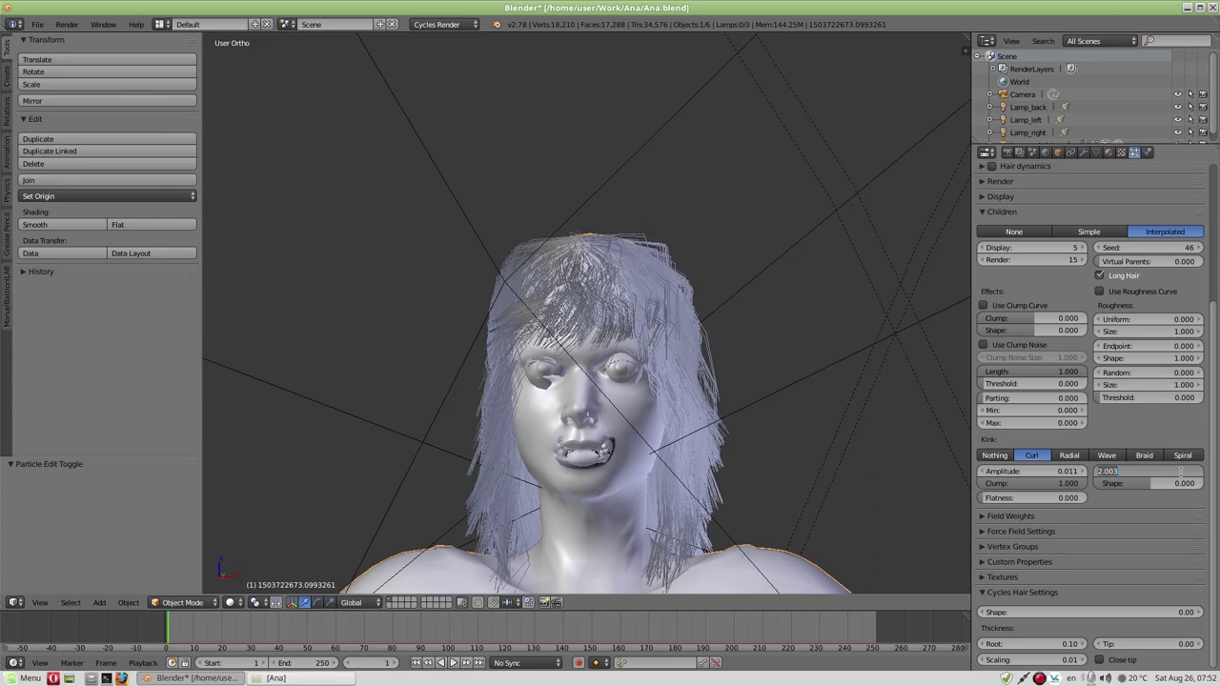
key("Return")
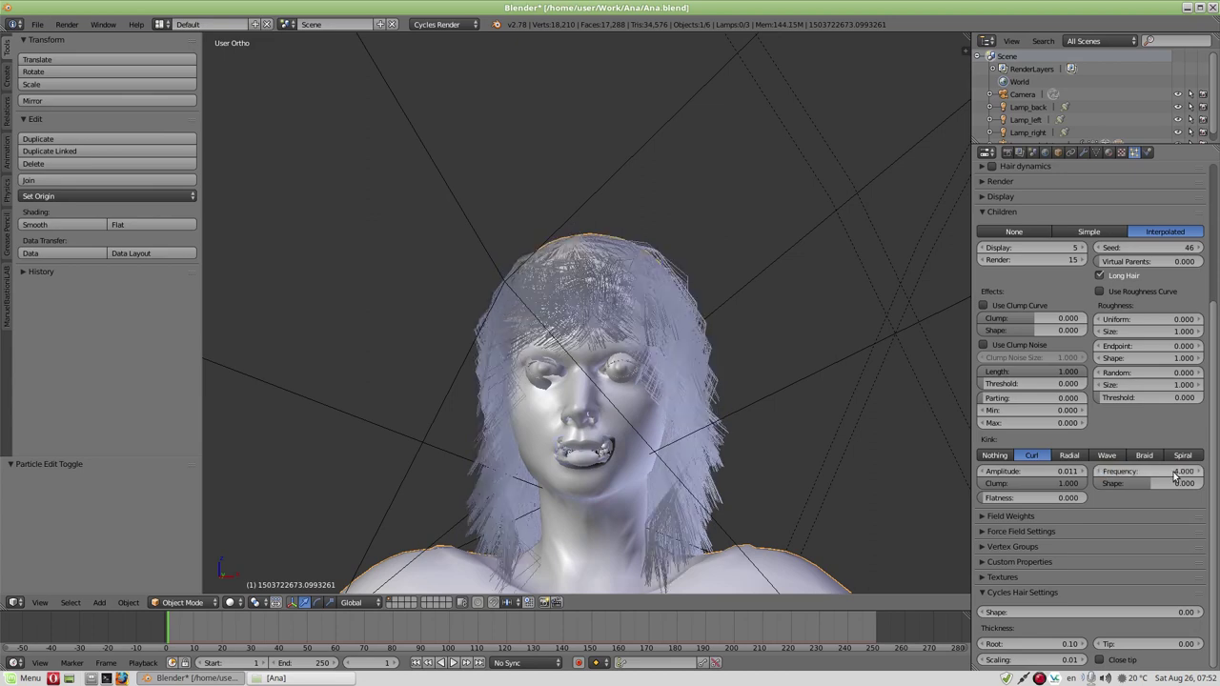
mouse_move(737, 412)
middle_mouse_down()
mouse_move(788, 401)
mouse_move(806, 435)
mouse_move(782, 455)
mouse_move(717, 455)
mouse_move(720, 404)
mouse_move(678, 398)
middle_mouse_up()
scroll(674, 392, "up", 1)
scroll(696, 400, "up", 3)
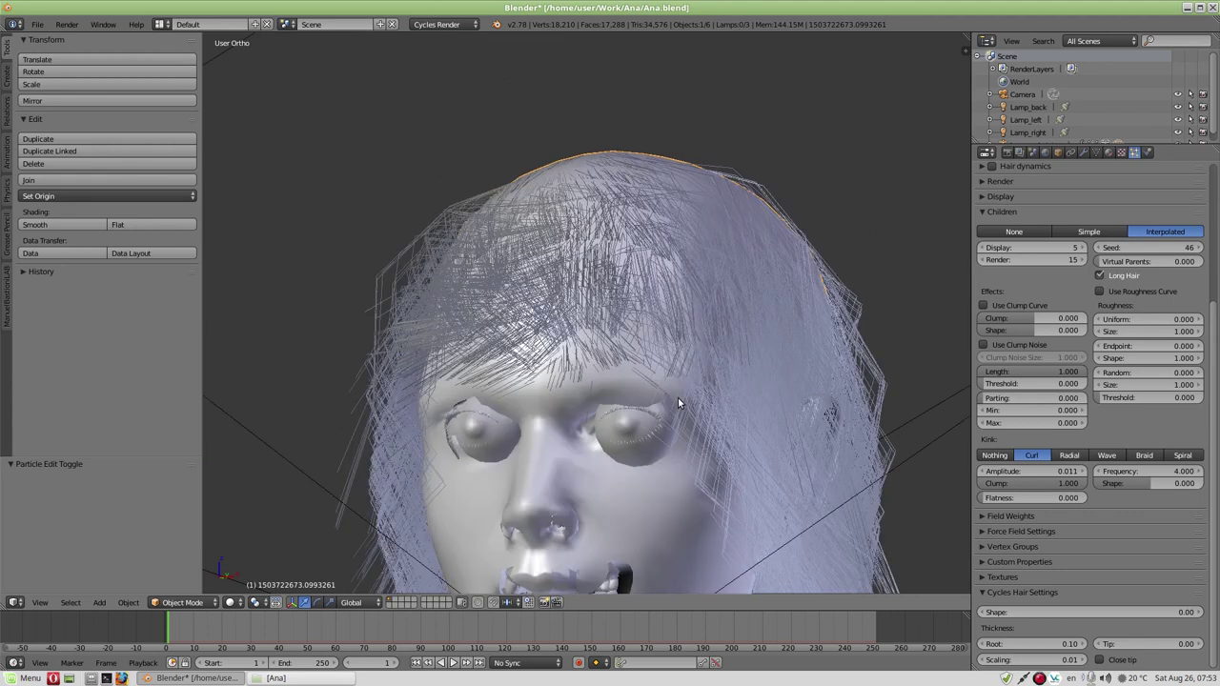
- In Particle Edit, comb strands around the left eye and forehead, then return to Object Mode
left_click(168, 603)
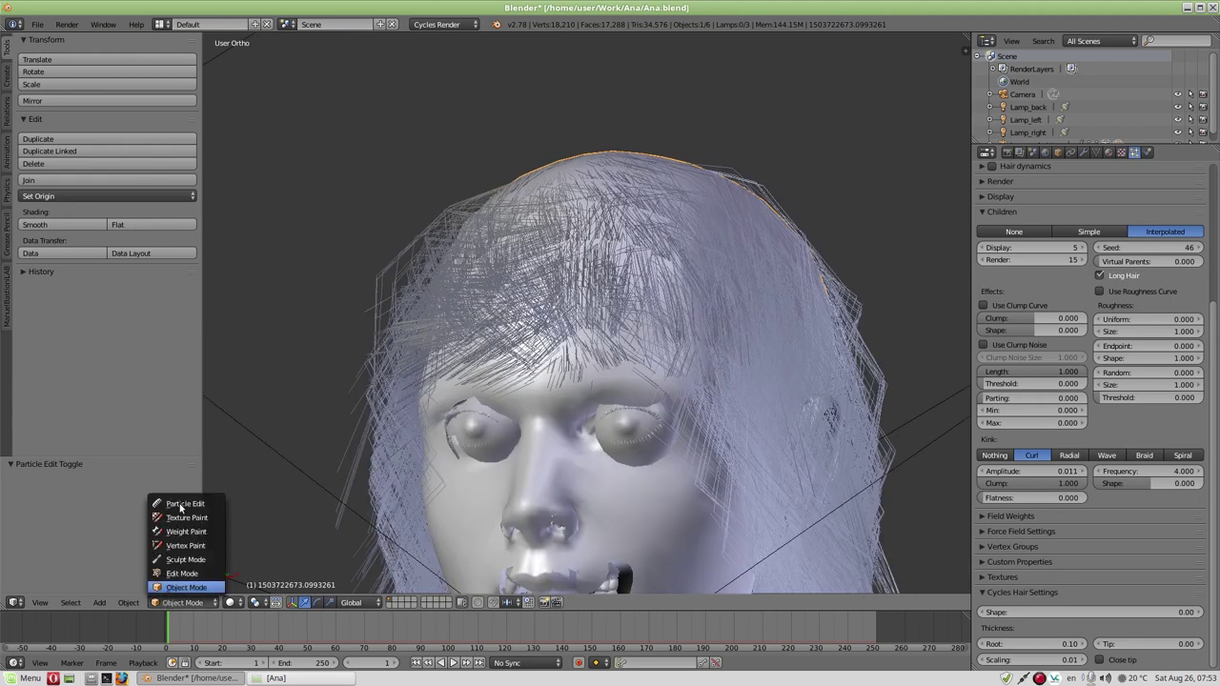
left_click(184, 504)
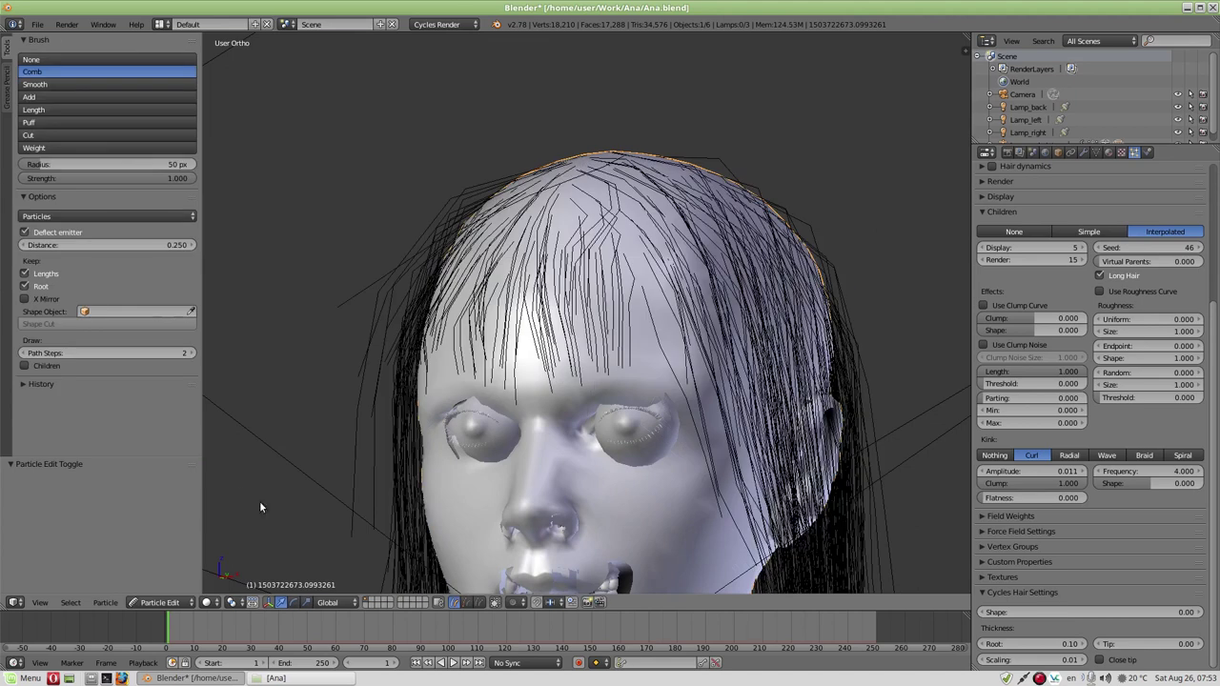
middle_click_drag(494, 471, 453, 467)
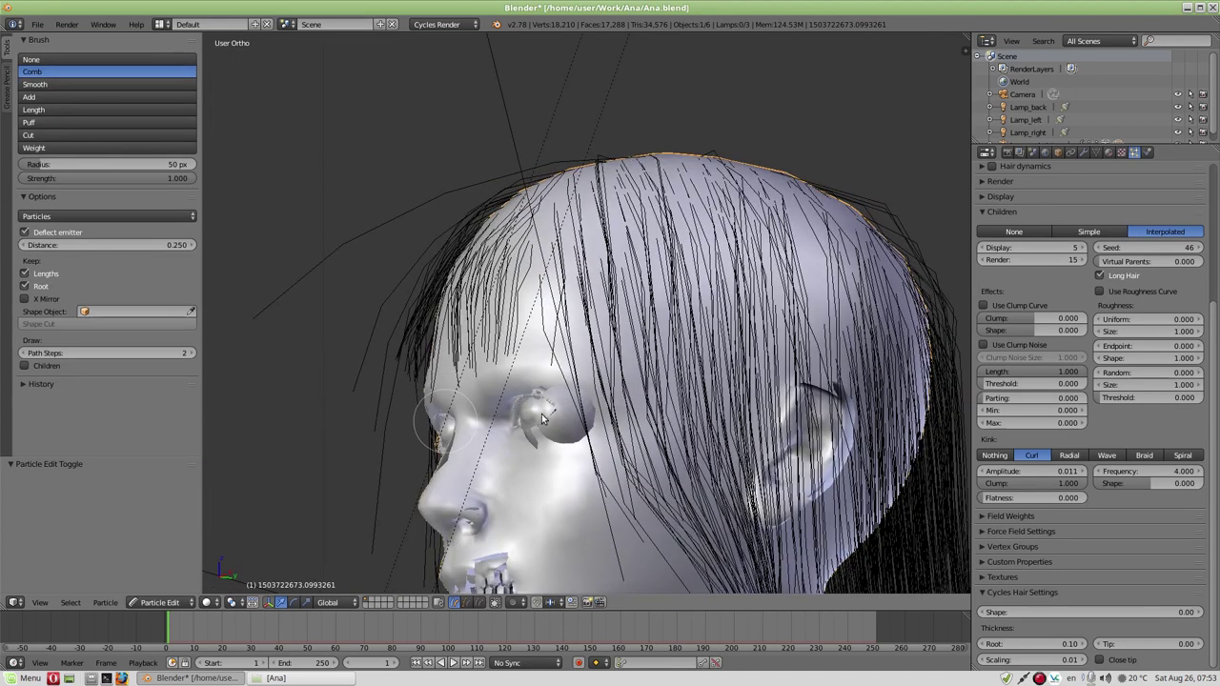
mouse_move(563, 412)
left_mouse_down()
mouse_move(633, 411)
mouse_move(558, 449)
mouse_move(645, 471)
mouse_move(654, 476)
mouse_move(589, 489)
mouse_move(621, 489)
mouse_move(716, 545)
mouse_move(667, 496)
left_mouse_up()
left_click_drag(570, 370, 594, 386)
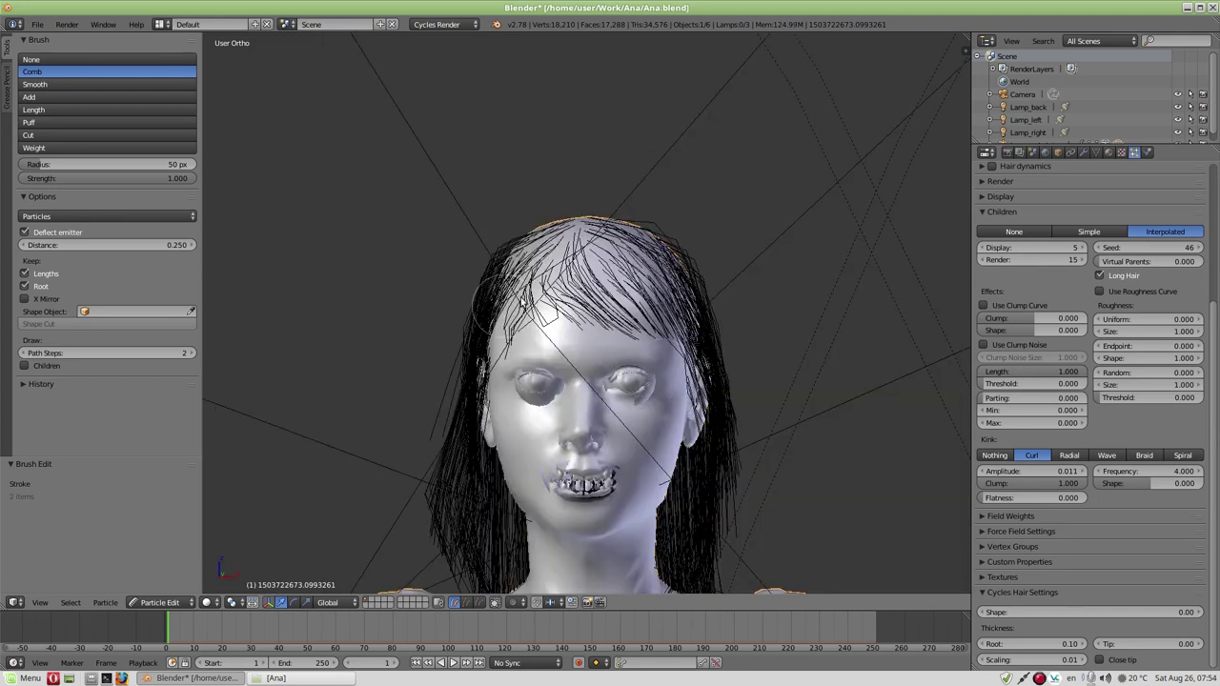
mouse_move(505, 314)
left_mouse_down()
mouse_move(495, 377)
mouse_move(596, 282)
mouse_move(572, 324)
left_mouse_up()
scroll(711, 334, "down", 2)
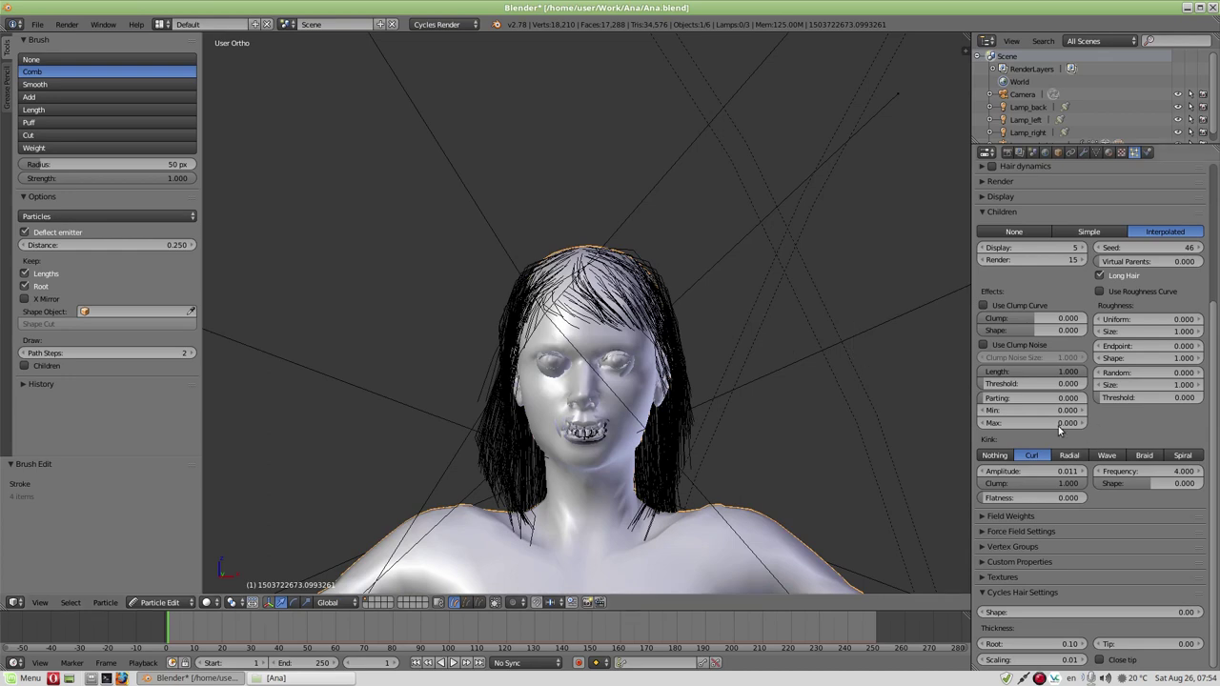
left_click(168, 604)
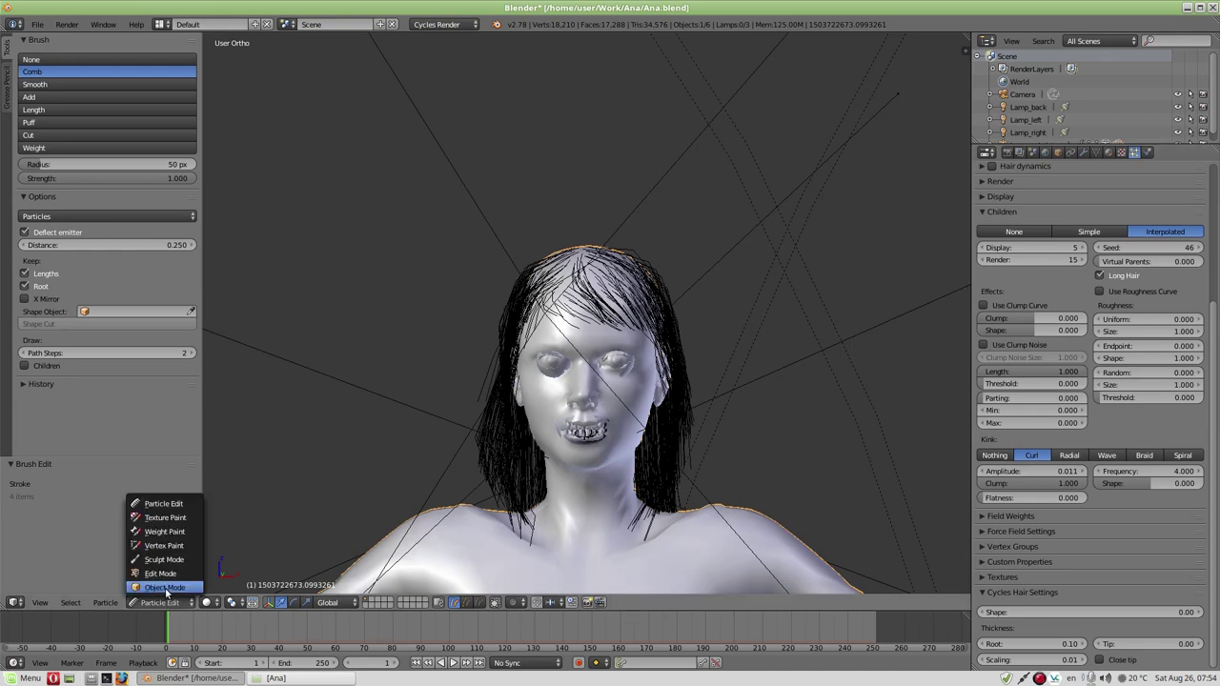
left_click(167, 589)
- Lower the child-hair curl amplitude to 0.006
mouse_move(475, 405)
middle_mouse_down()
mouse_move(621, 389)
mouse_move(620, 374)
mouse_move(662, 356)
mouse_move(710, 370)
mouse_move(679, 395)
mouse_move(607, 393)
middle_mouse_up()
scroll(601, 391, "up", 2)
scroll(600, 390, "up", 1)
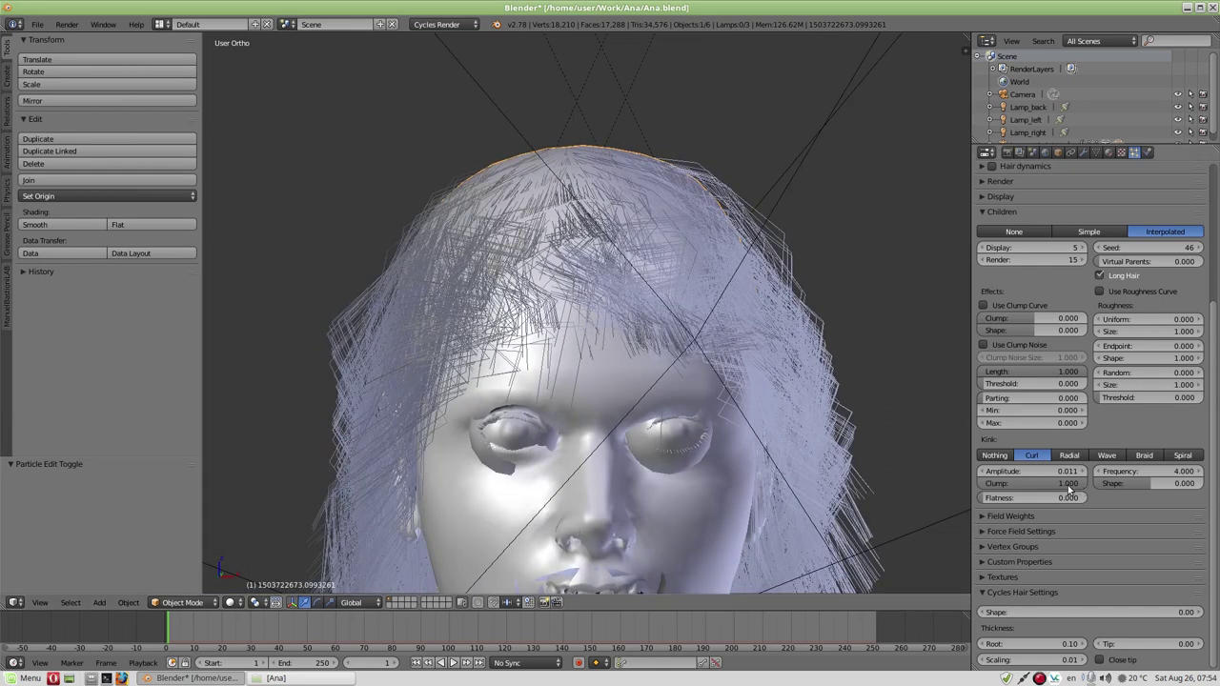
left_click(982, 472)
left_click(981, 472)
left_click(982, 472)
left_click(981, 472)
left_click(981, 472)
- Save Ana.blend and switch to the camera view with Numpad 0
scroll(780, 405, "down", 4)
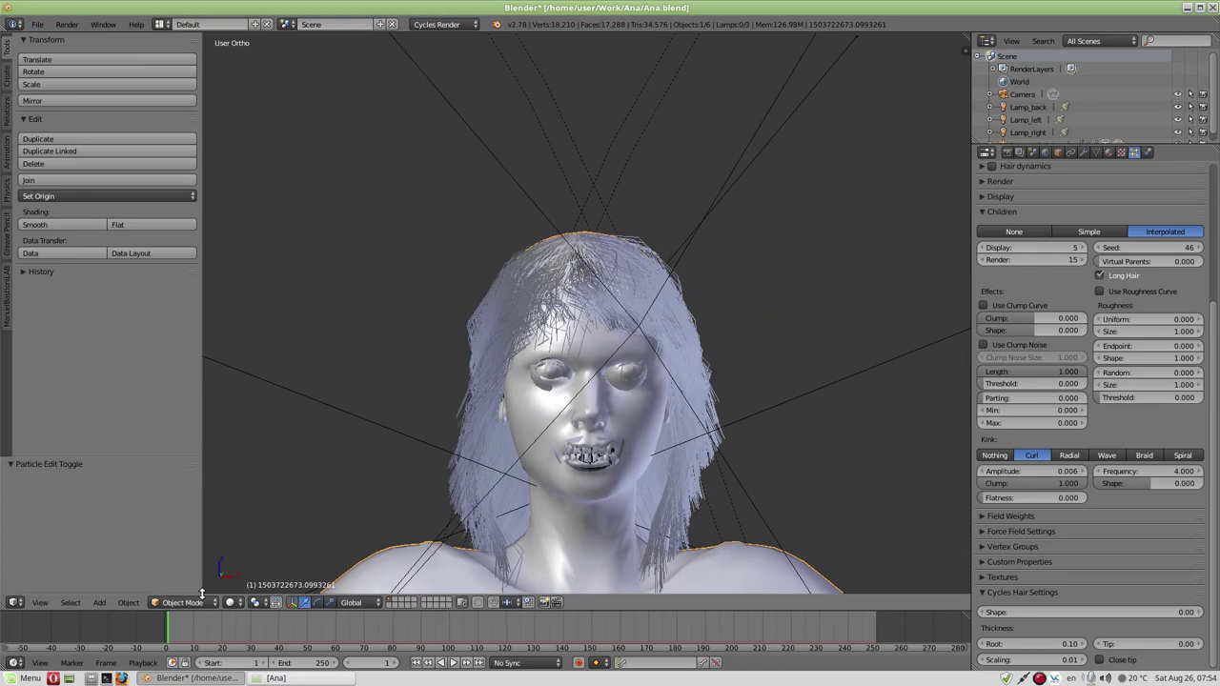
left_click(37, 24)
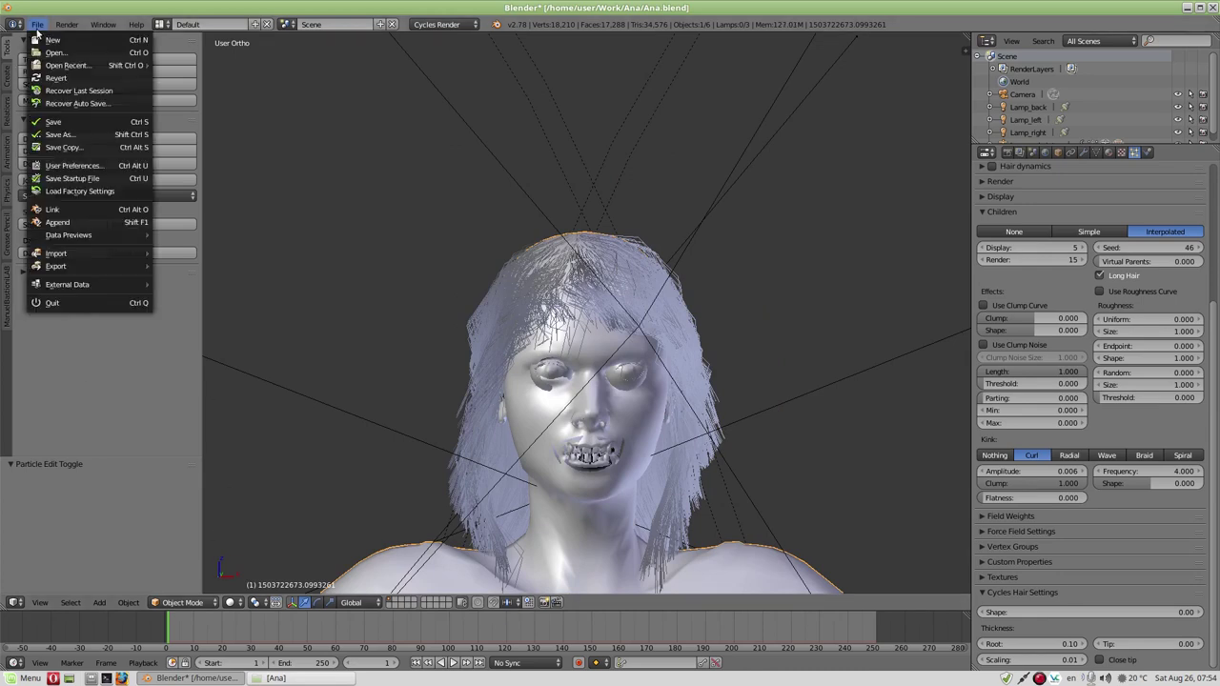
left_click(56, 123)
scroll(623, 384, "down", 3)
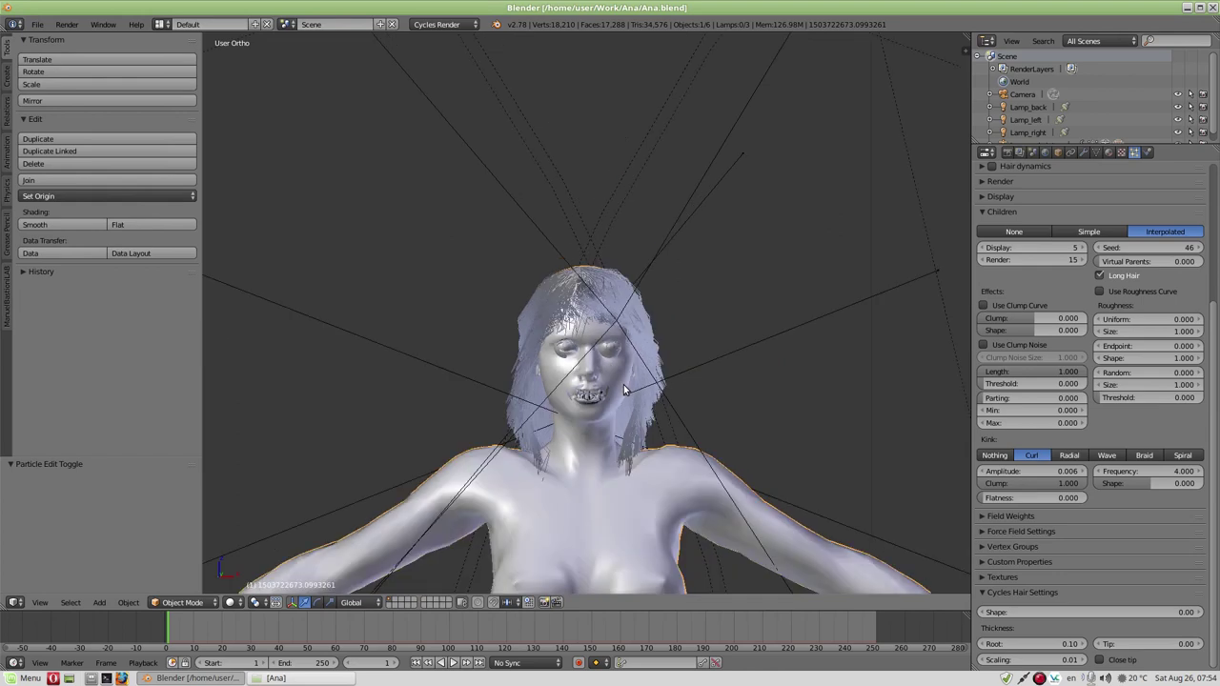
key("KP_0")
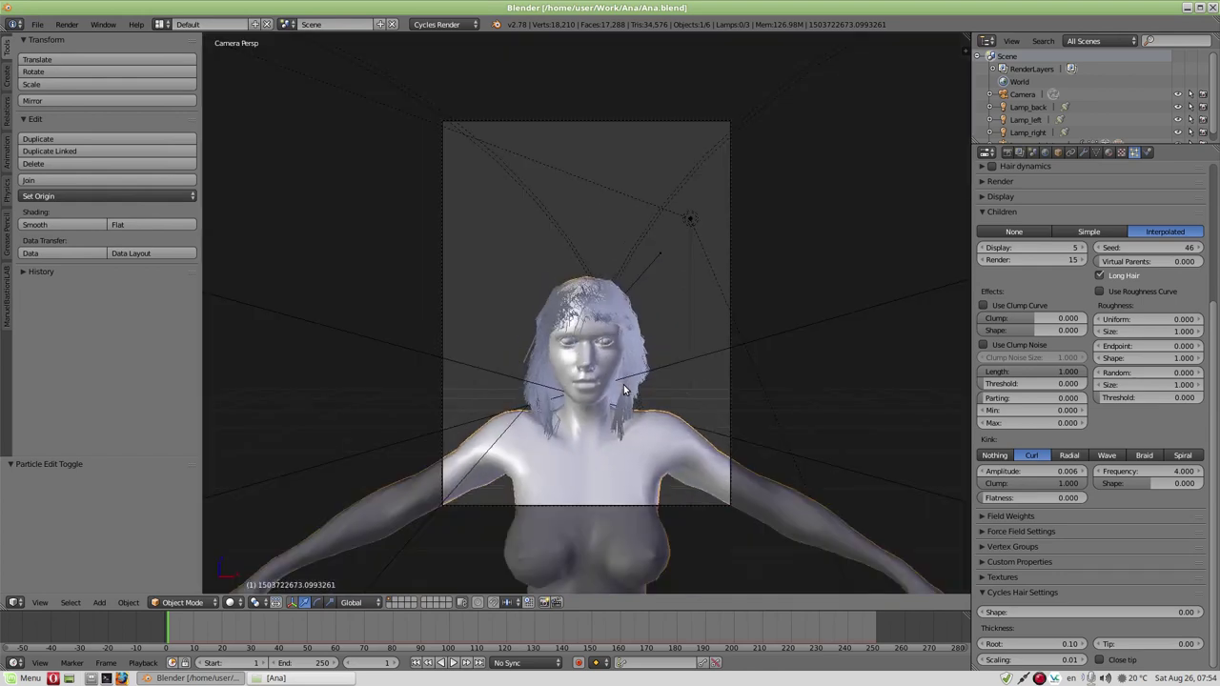
- Set the render Resolution X to 800 px for a square image
left_click(1008, 153)
left_click(1044, 280)
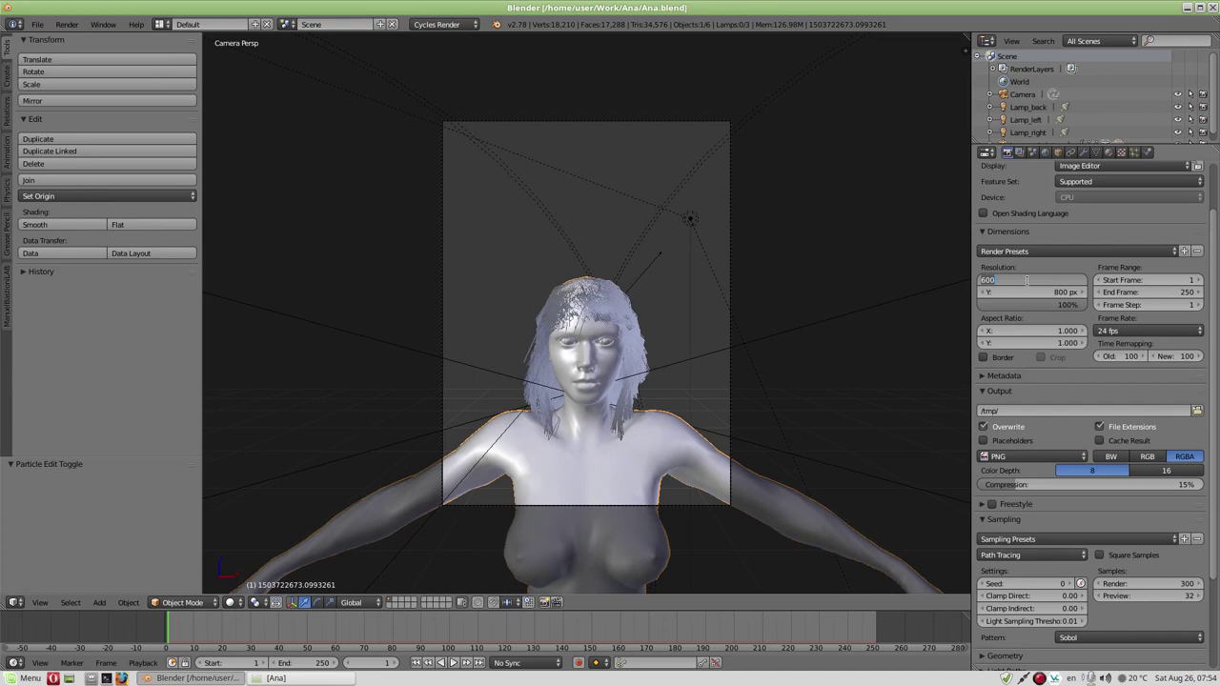
type("800")
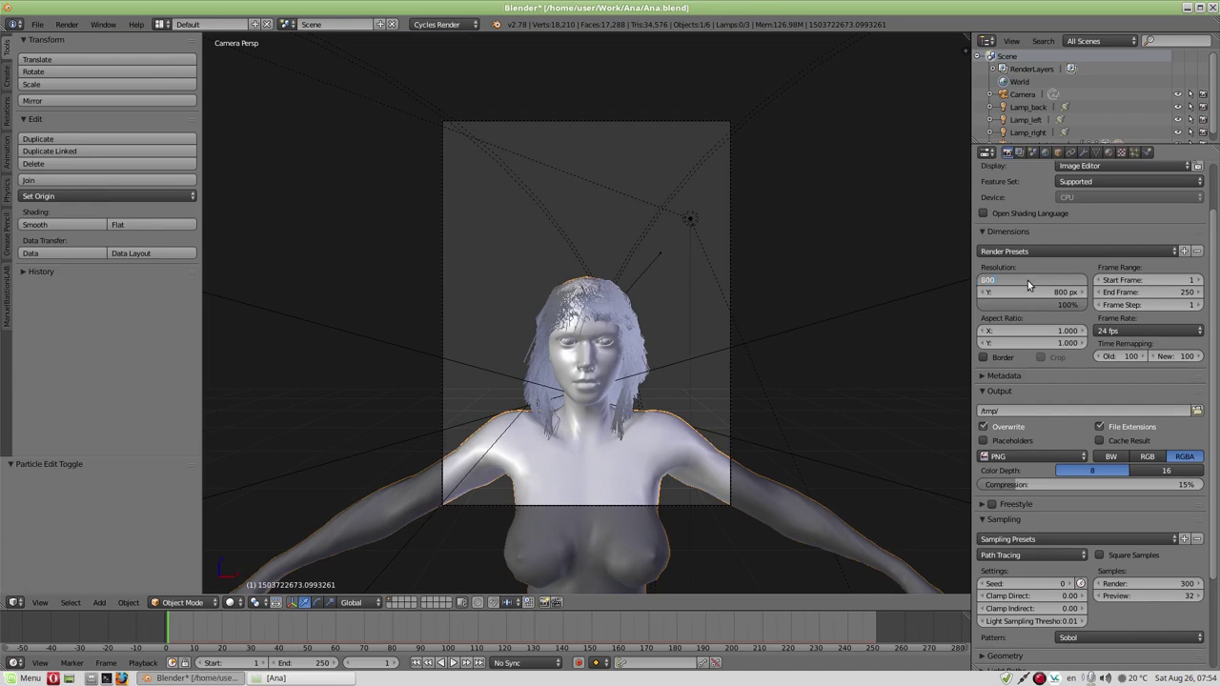
key("Return")
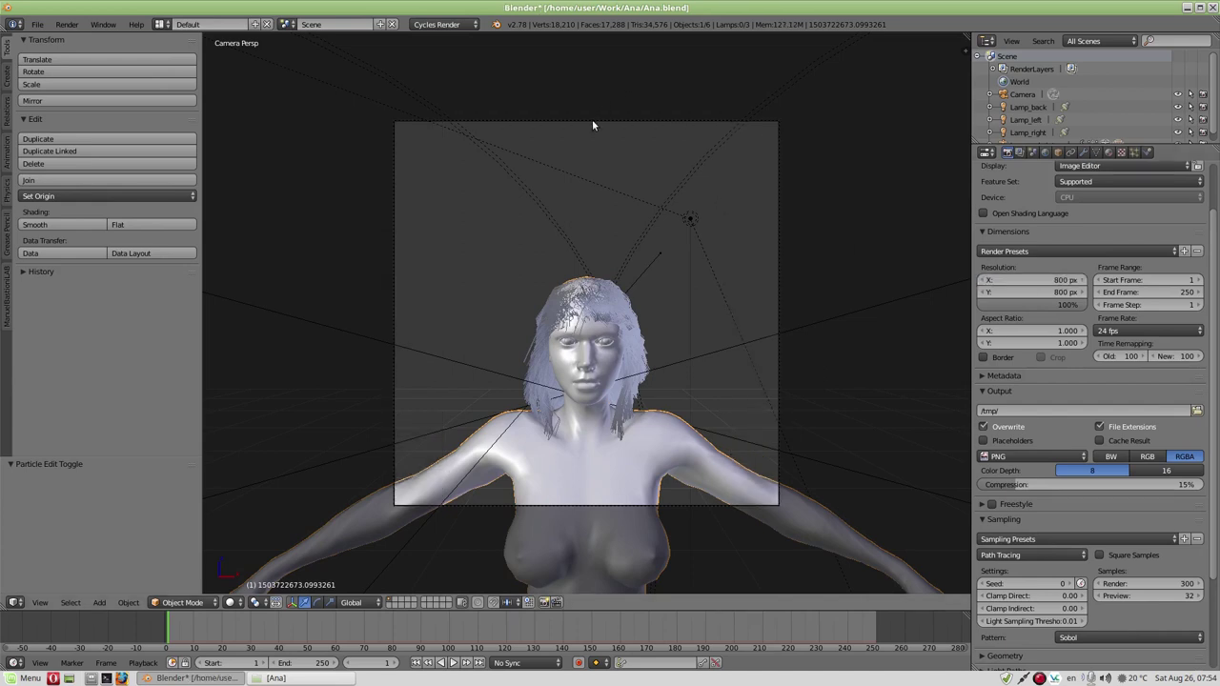
- Move the camera 0.313 along Y and down 0.065 on Z, then reselect the figure mesh
middle_click_drag(380, 271, 766, 281)
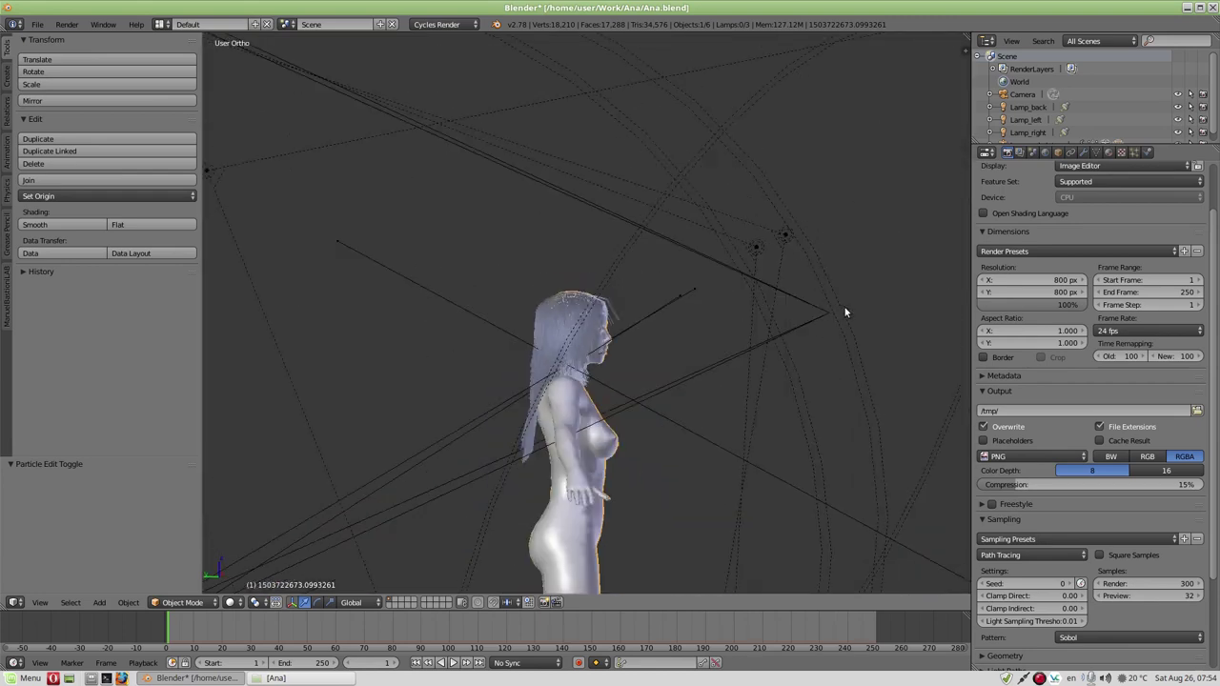
right_click(836, 315)
left_click_drag(801, 315, 699, 315)
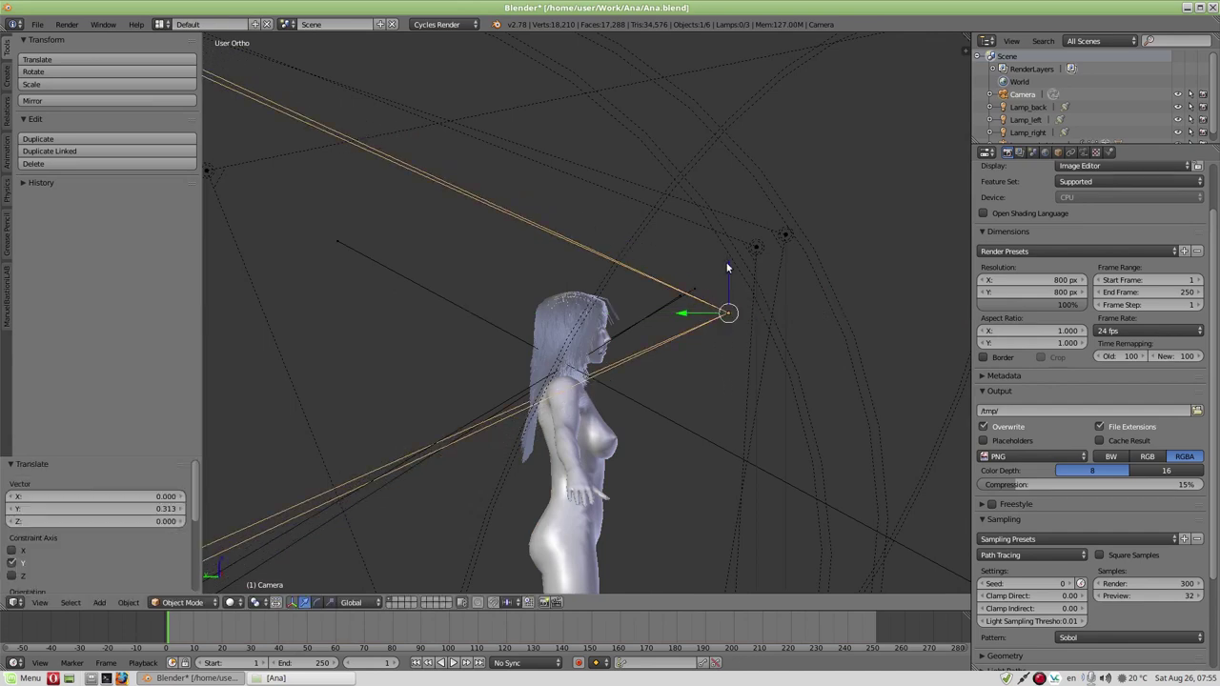
left_click_drag(725, 263, 729, 283)
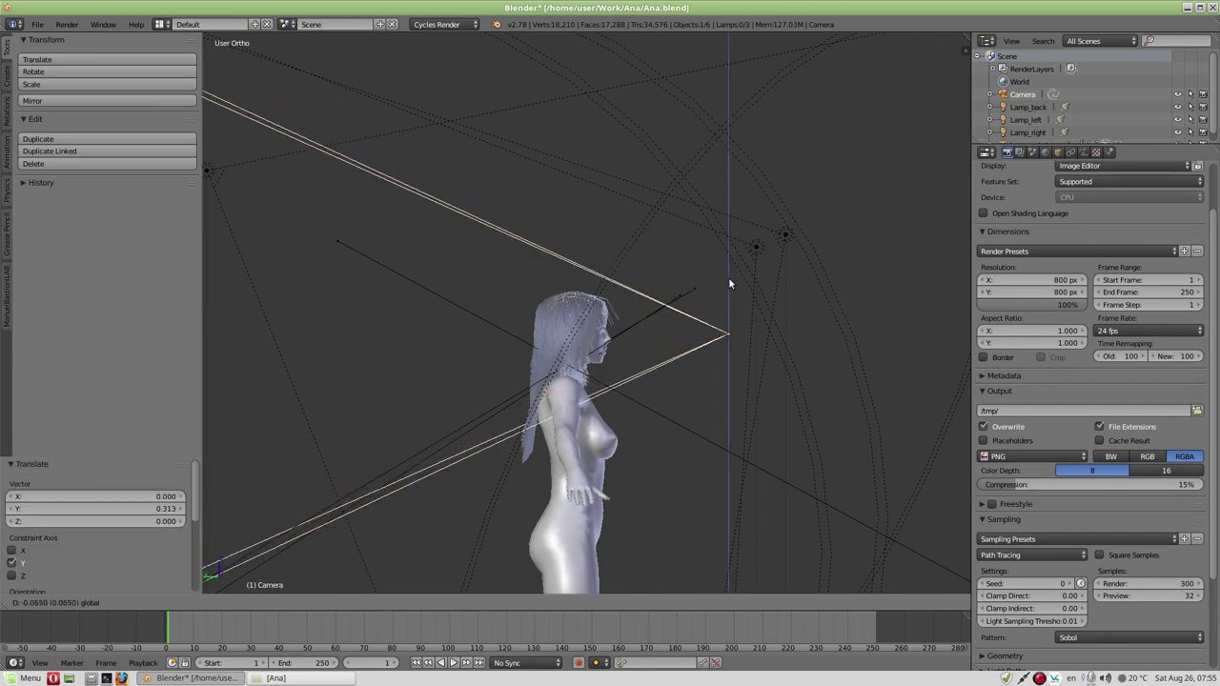
left_click(729, 277)
scroll(572, 305, "up", 5)
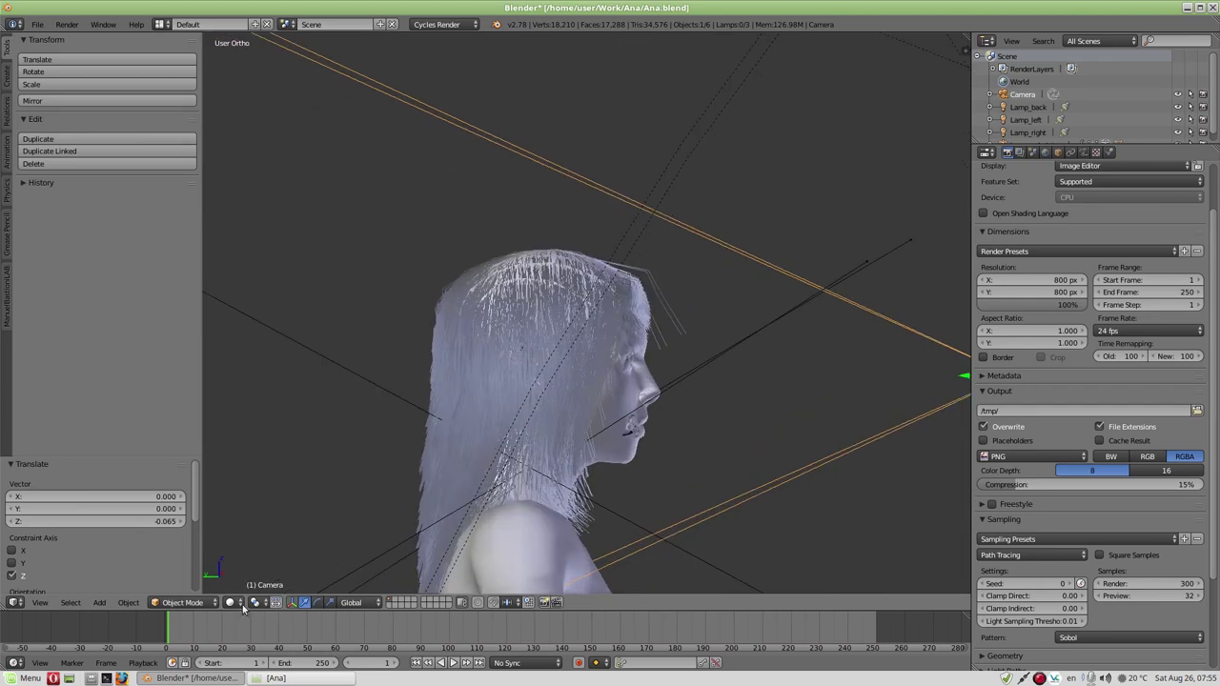
right_click(536, 581)
left_click(186, 602)
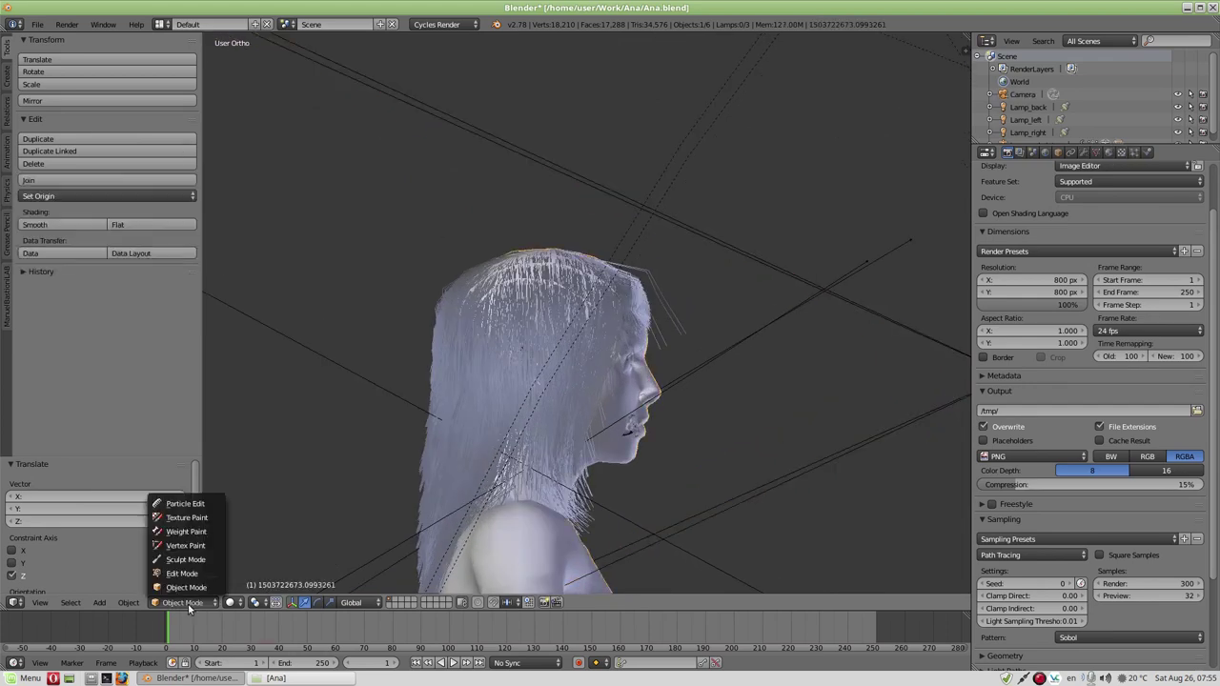
- In Particle Edit, comb the front strands down over the forehead and the left side
left_click(185, 503)
mouse_move(644, 265)
left_mouse_down()
mouse_move(626, 371)
mouse_move(675, 327)
mouse_move(667, 381)
mouse_move(639, 408)
mouse_move(642, 286)
mouse_move(629, 396)
mouse_move(615, 410)
mouse_move(658, 362)
left_mouse_up()
middle_click_drag(658, 362, 502, 381)
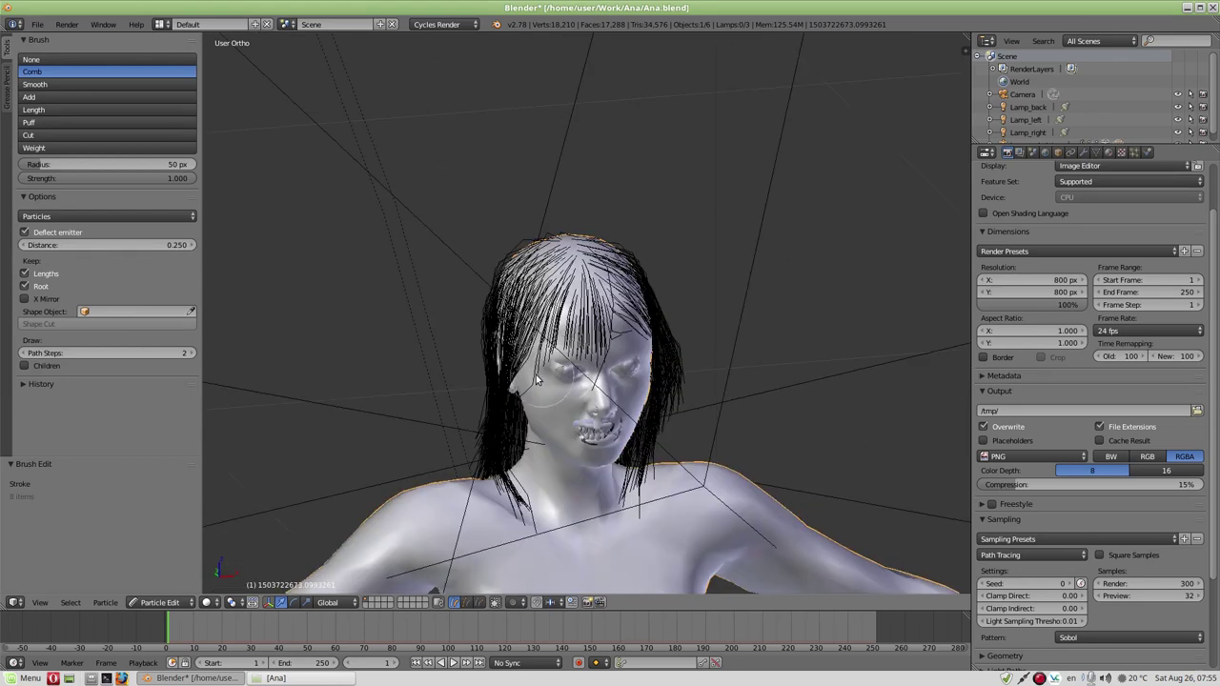
mouse_move(502, 381)
left_mouse_down()
mouse_move(503, 429)
mouse_move(499, 362)
mouse_move(495, 455)
left_mouse_up()
middle_click_drag(589, 422, 578, 353)
scroll(577, 353, "up", 3)
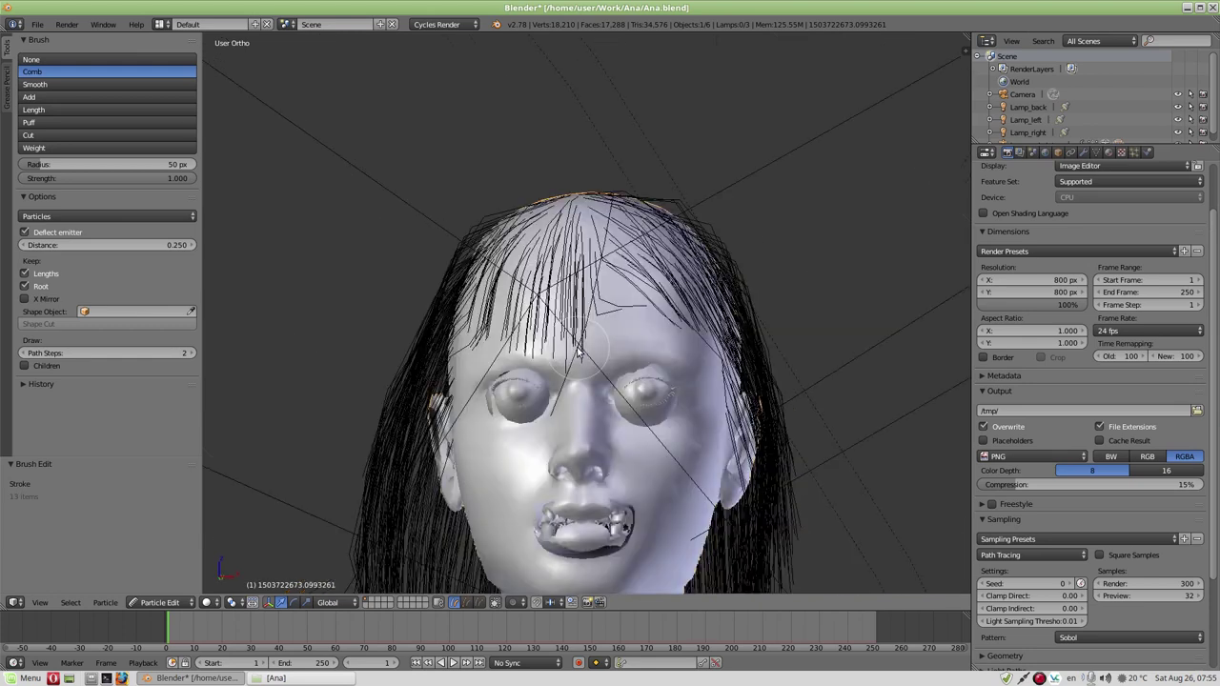
- Shorten the hair near the face and the bangs with the Length brush
left_click(49, 112)
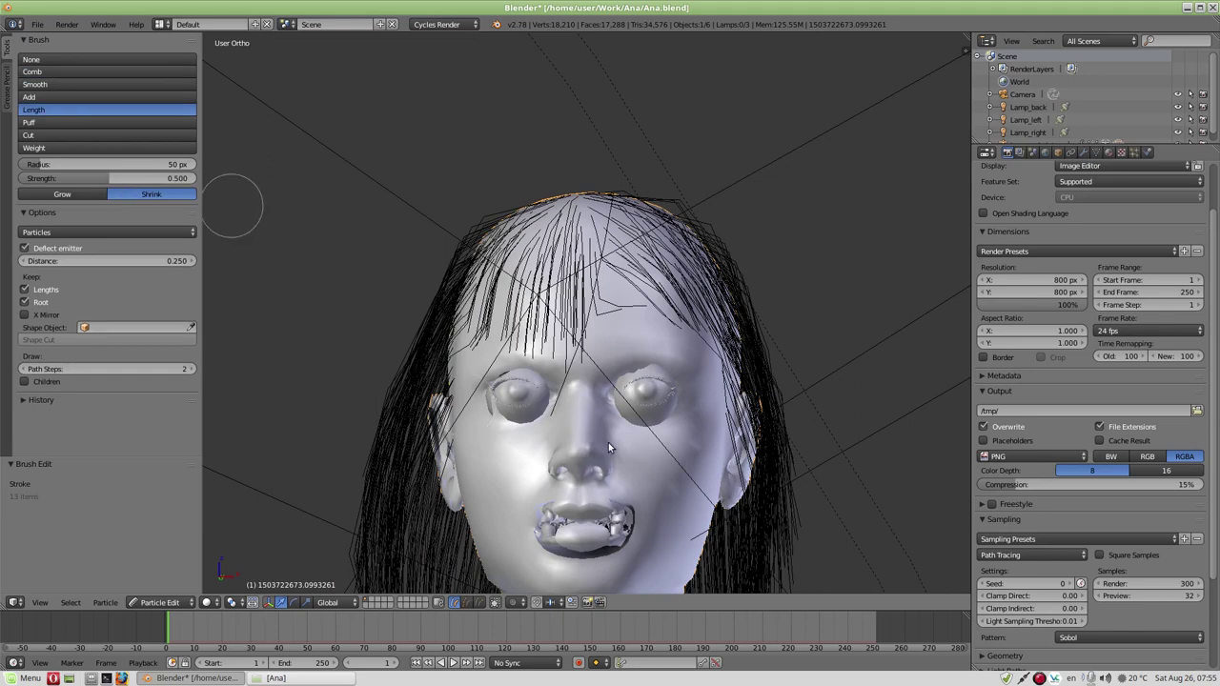
left_click_drag(548, 419, 602, 394)
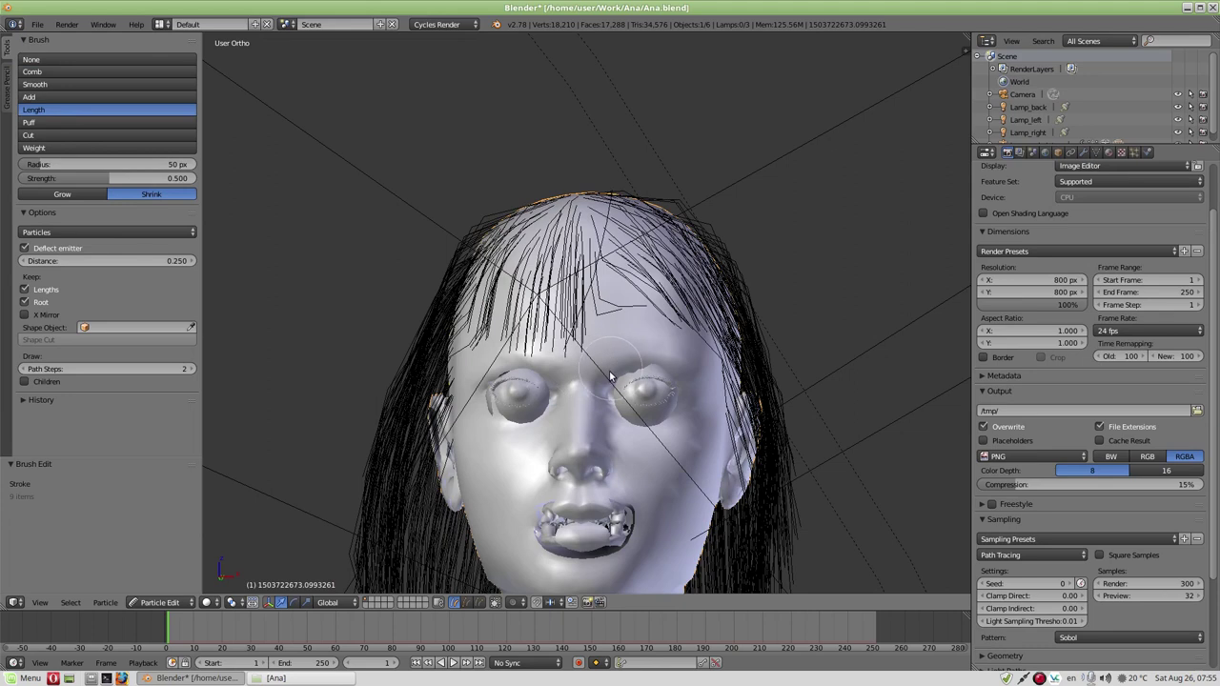
left_click_drag(572, 358, 611, 361)
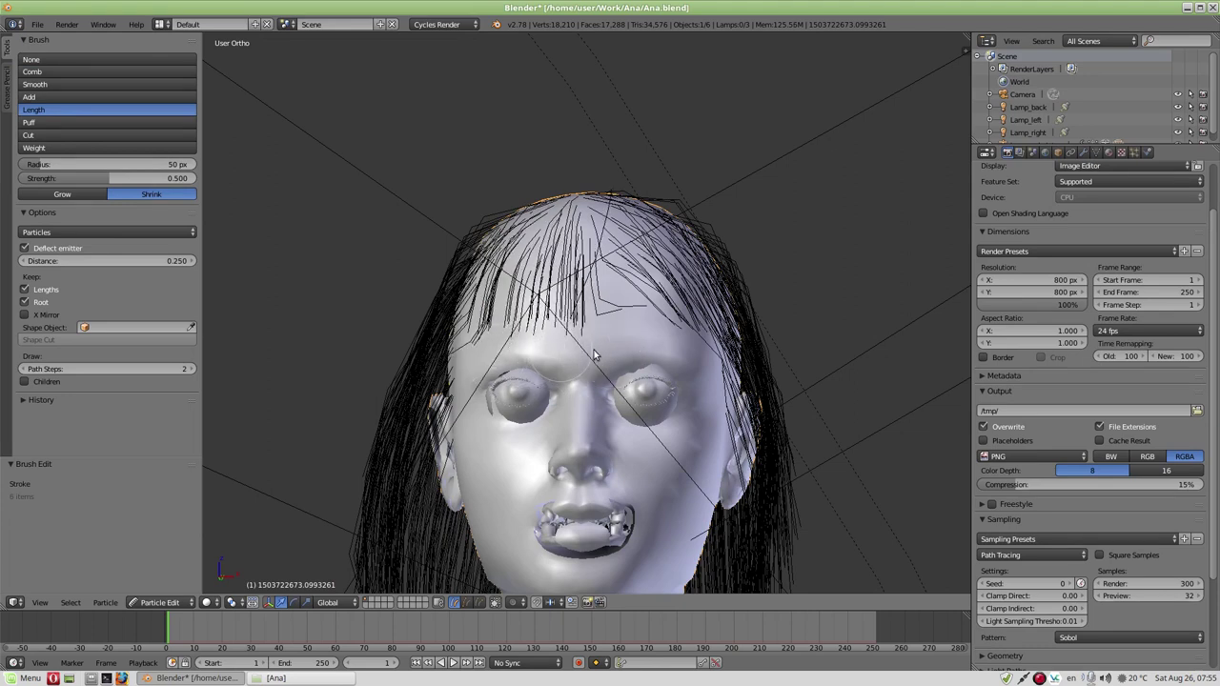
- Comb the fringe strands up and back, and tuck stray right-side strands in
left_click(54, 72)
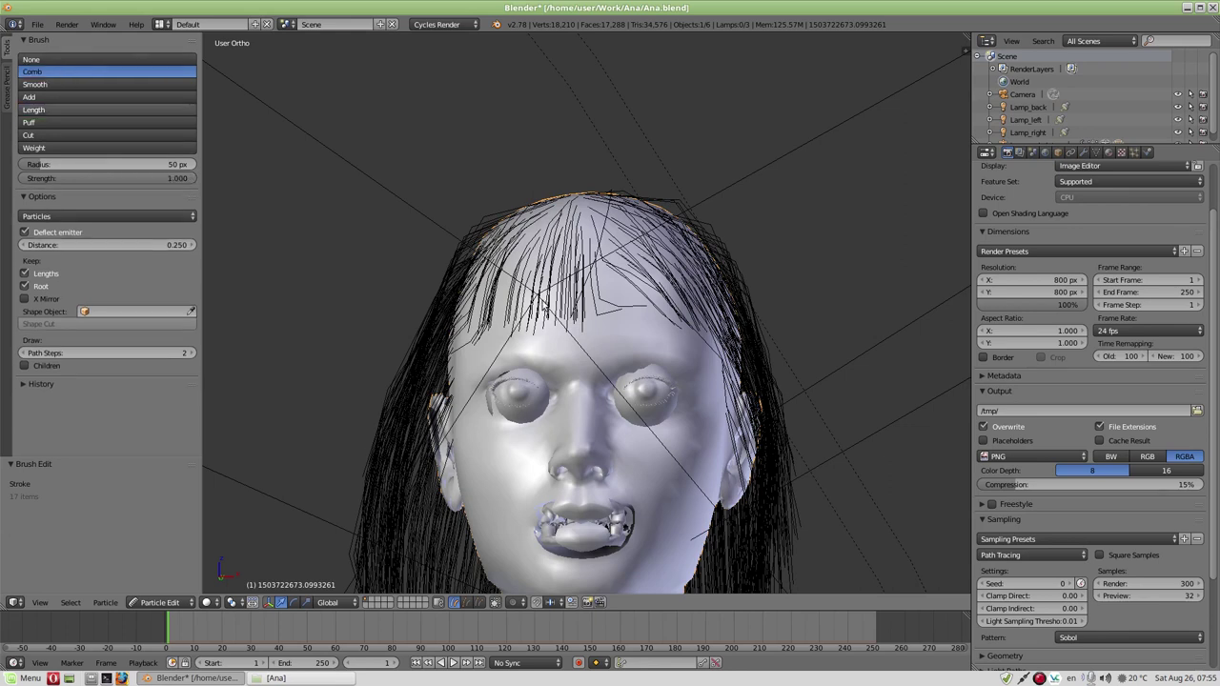
scroll(608, 362, "down", 2)
middle_click_drag(597, 325, 616, 346)
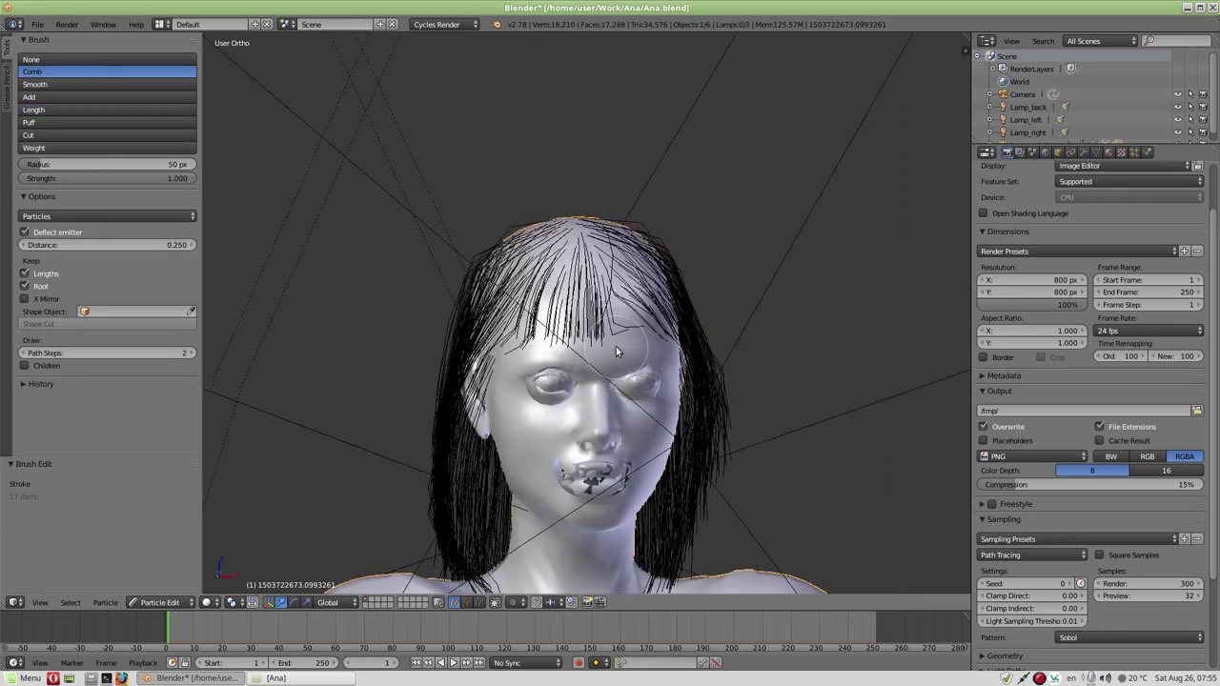
left_click_drag(565, 288, 577, 238)
left_click_drag(596, 324, 615, 239)
mouse_move(667, 354)
left_mouse_down()
mouse_move(634, 248)
mouse_move(626, 318)
mouse_move(686, 315)
mouse_move(689, 395)
mouse_move(677, 390)
mouse_move(703, 449)
left_mouse_up()
mouse_move(738, 359)
left_mouse_down()
mouse_move(708, 453)
mouse_move(703, 572)
left_mouse_up()
- Recomb the tangled forehead strands across the brow and down at the left
scroll(569, 303, "up", 3)
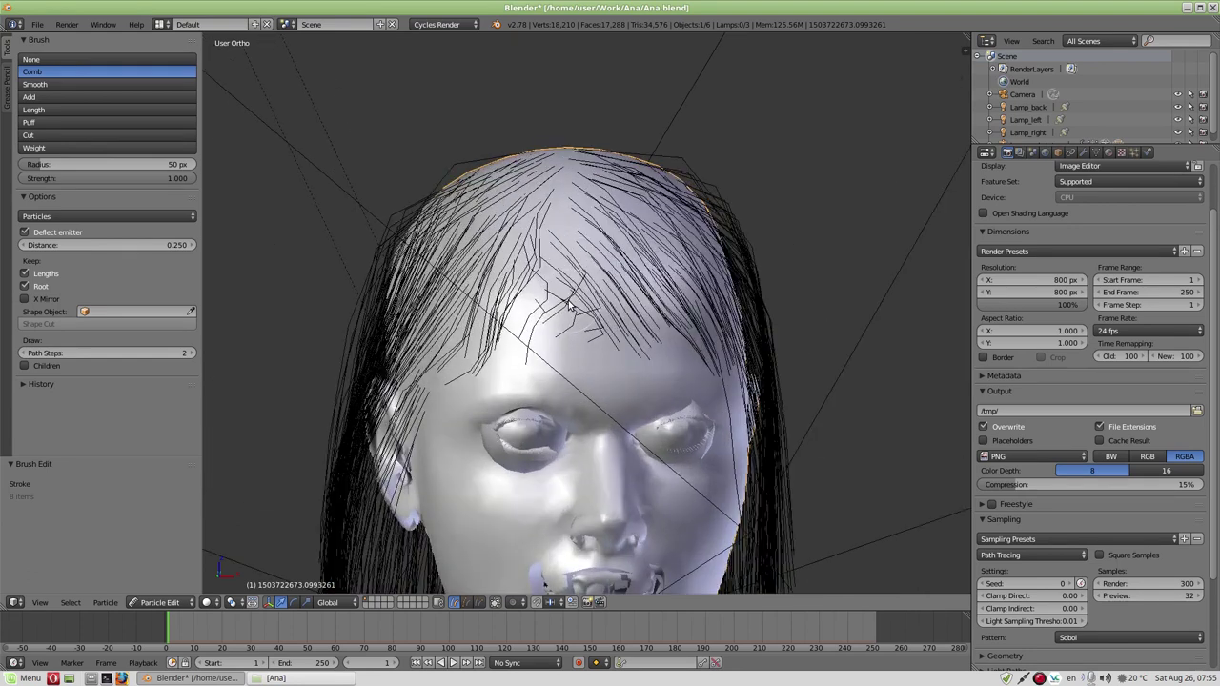
scroll(569, 303, "up", 3)
mouse_move(513, 307)
left_mouse_down()
mouse_move(599, 347)
mouse_move(573, 359)
mouse_move(506, 319)
mouse_move(604, 381)
mouse_move(458, 324)
mouse_move(583, 360)
mouse_move(510, 351)
mouse_move(632, 403)
left_mouse_up()
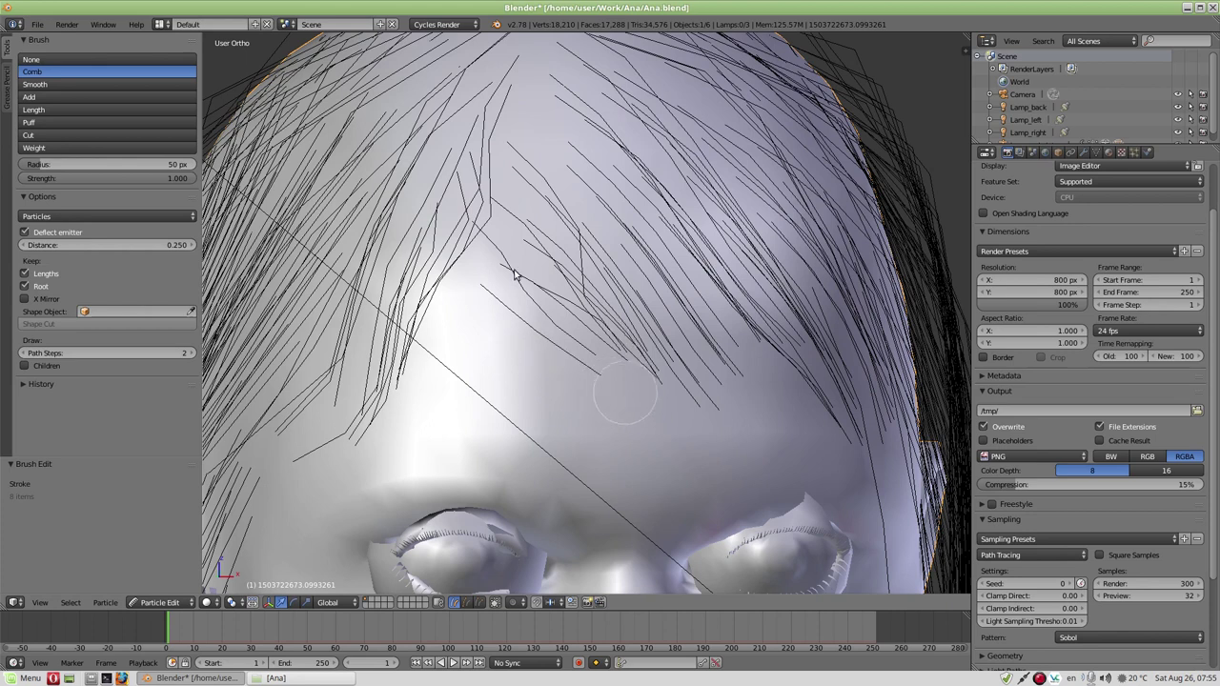
mouse_move(613, 334)
left_mouse_down()
mouse_move(662, 353)
mouse_move(617, 295)
mouse_move(617, 258)
mouse_move(741, 329)
mouse_move(769, 372)
left_mouse_up()
left_click_drag(620, 254, 743, 406)
mouse_move(370, 384)
left_mouse_down()
mouse_move(292, 425)
mouse_move(356, 397)
mouse_move(322, 421)
mouse_move(373, 428)
left_mouse_up()
scroll(536, 252, "down", 4)
scroll(536, 252, "down", 2)
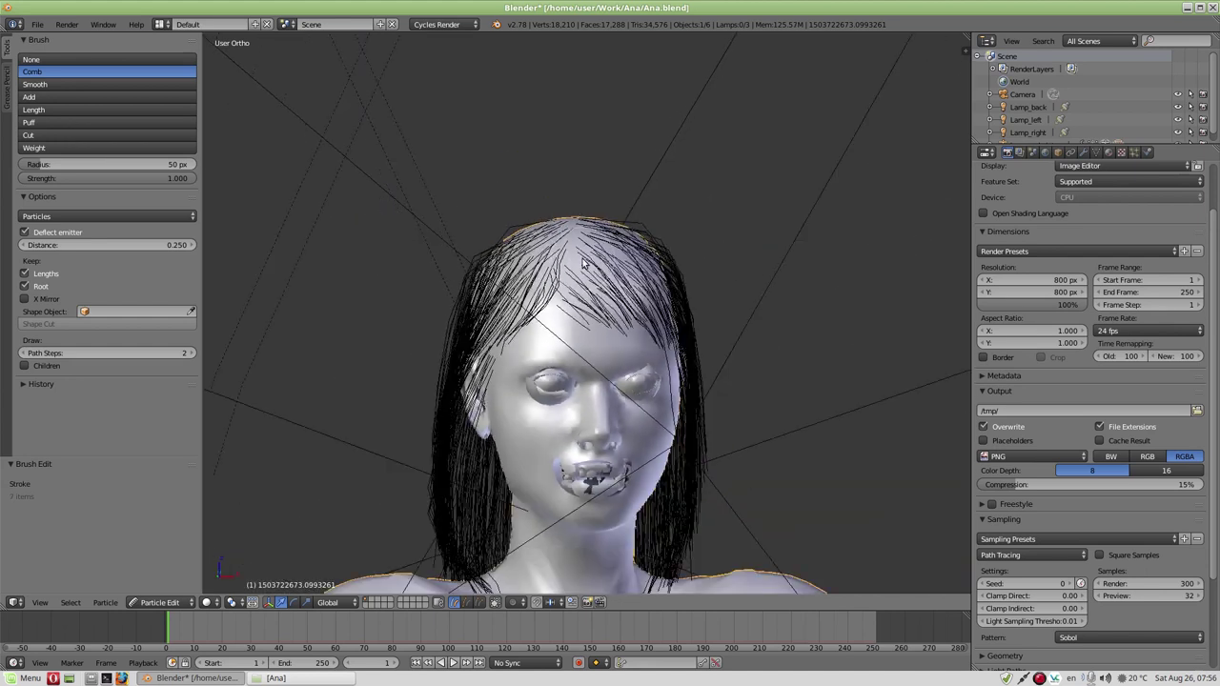
middle_click_drag(536, 252, 417, 349)
- Return to Object Mode and check the hair framing through the scene camera
left_click(167, 608)
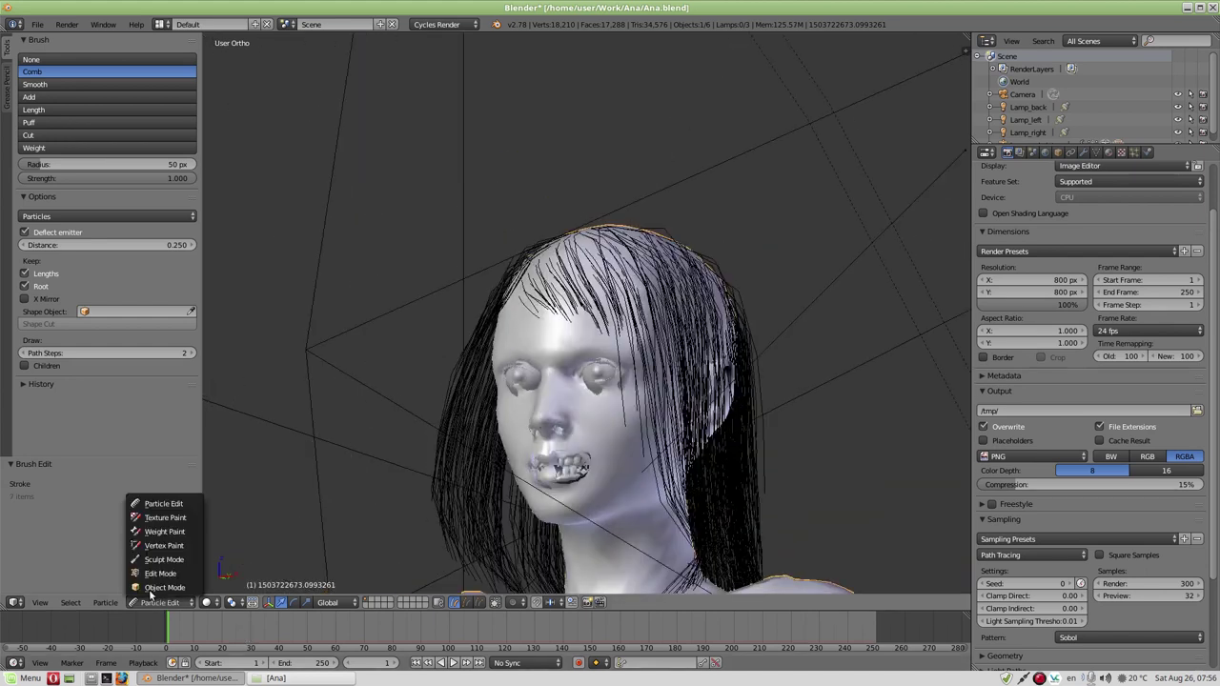
left_click(158, 592)
middle_click_drag(567, 417, 472, 412)
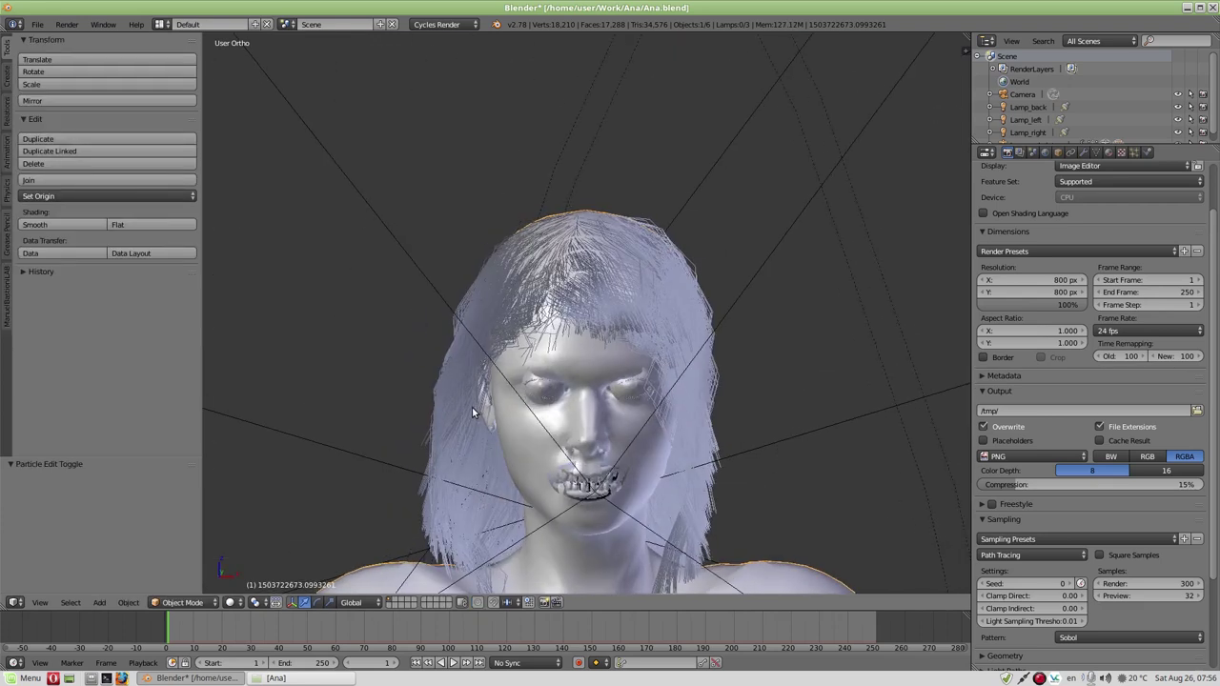
key("KP_0")
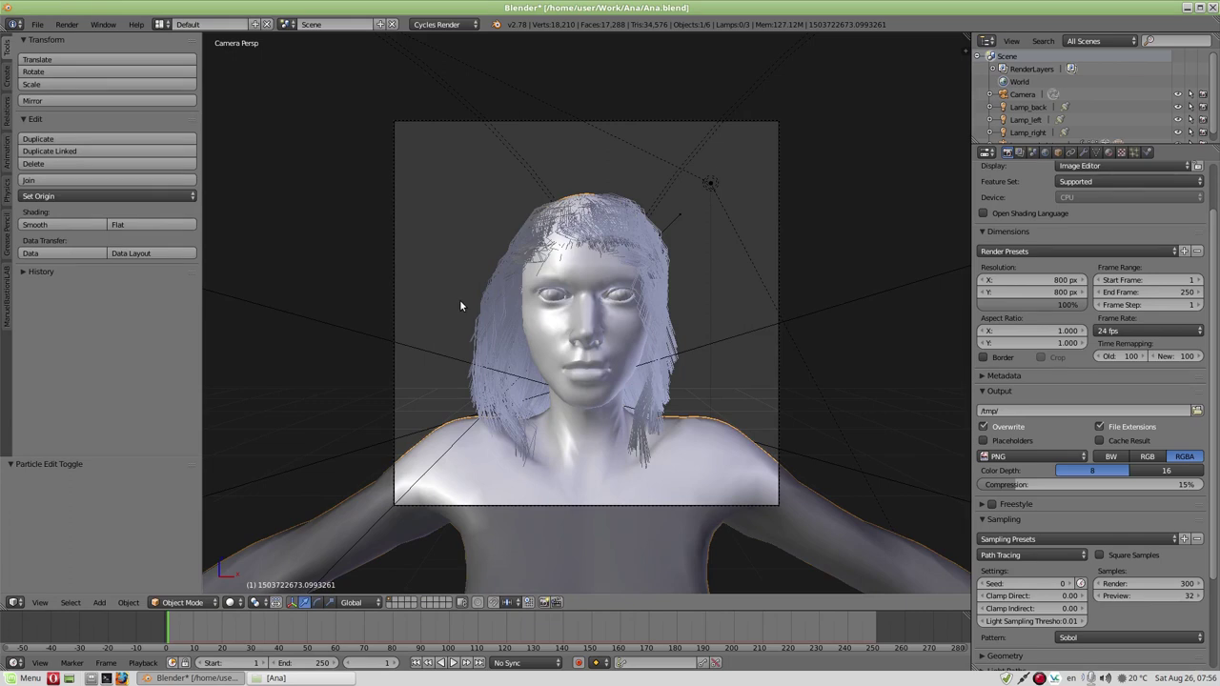
mouse_move(459, 299)
middle_mouse_down()
mouse_move(409, 298)
mouse_move(446, 303)
middle_mouse_up()
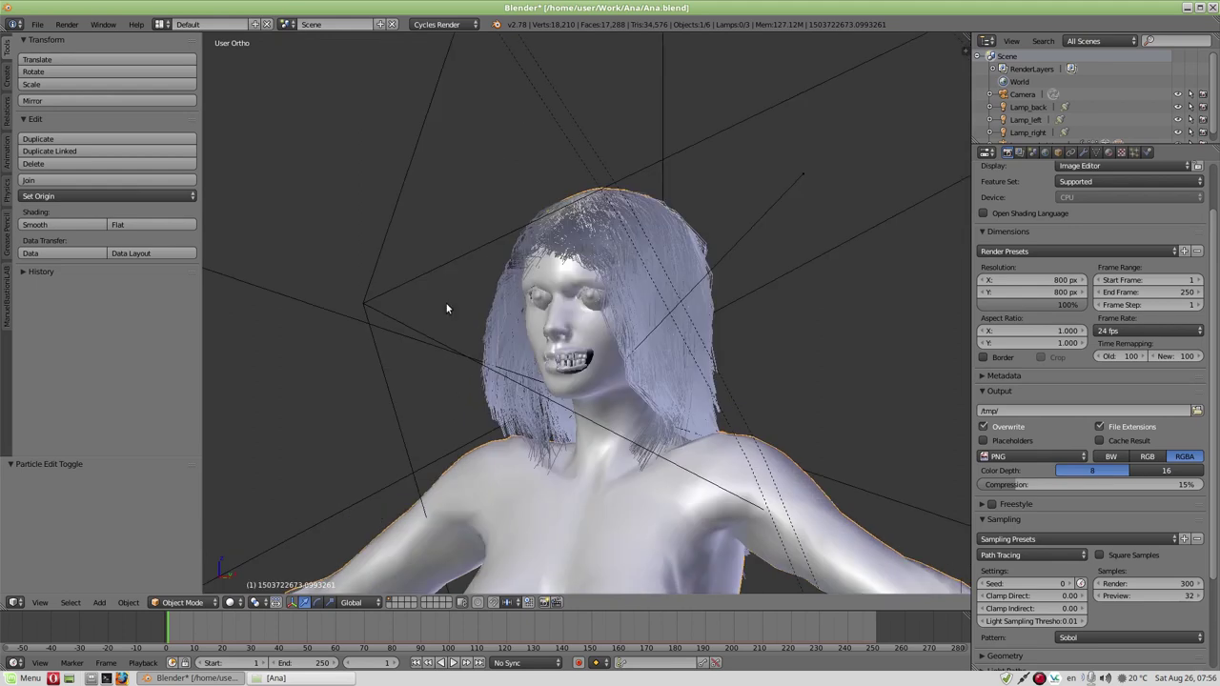
- In Particle Edit, comb the left and right side strands down toward the shoulders
left_click(183, 602)
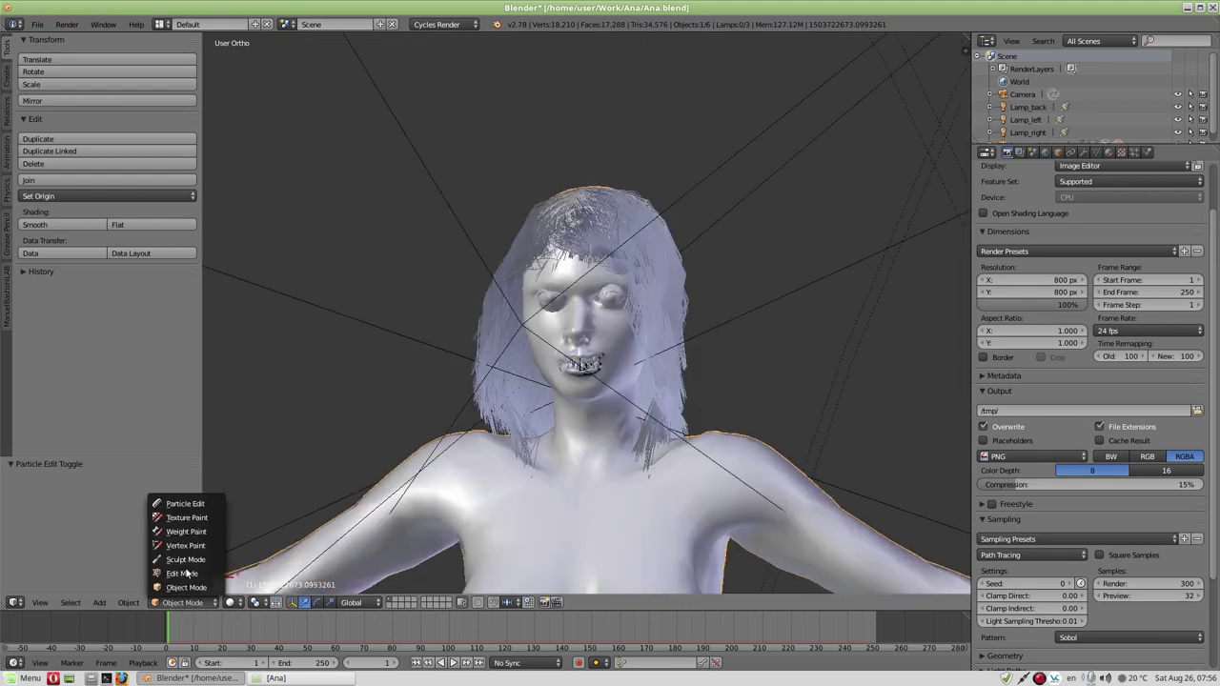
left_click(192, 505)
middle_click_drag(444, 379, 493, 336)
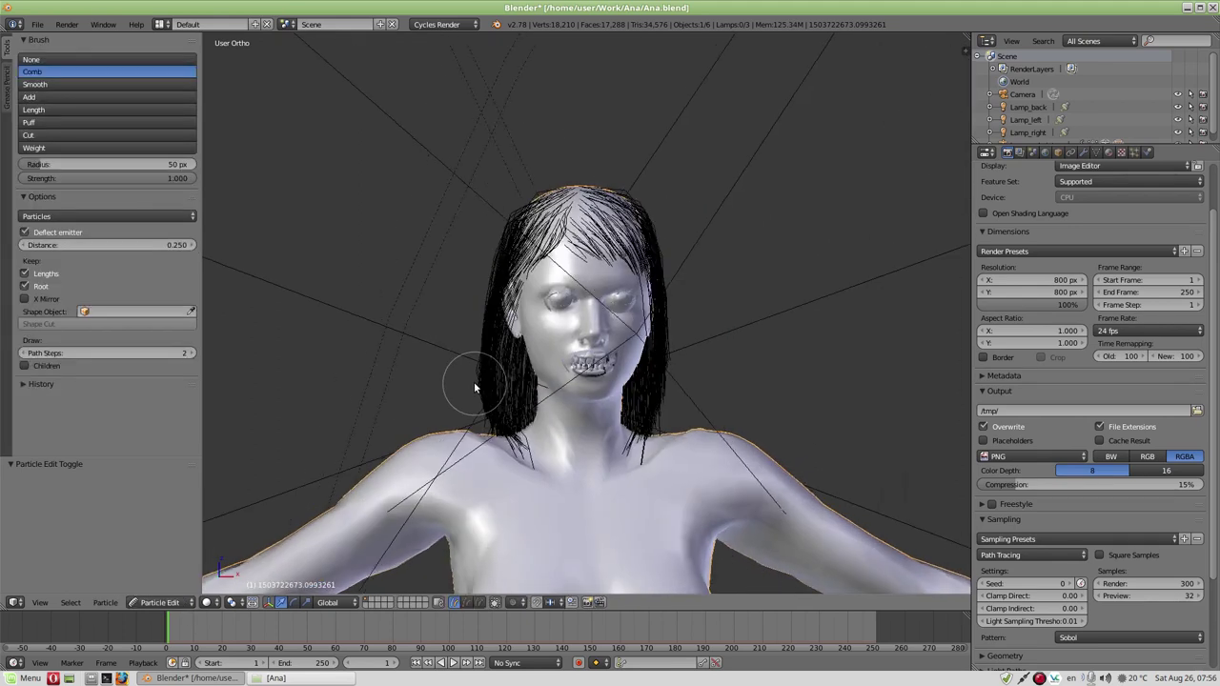
left_click_drag(493, 335, 507, 482)
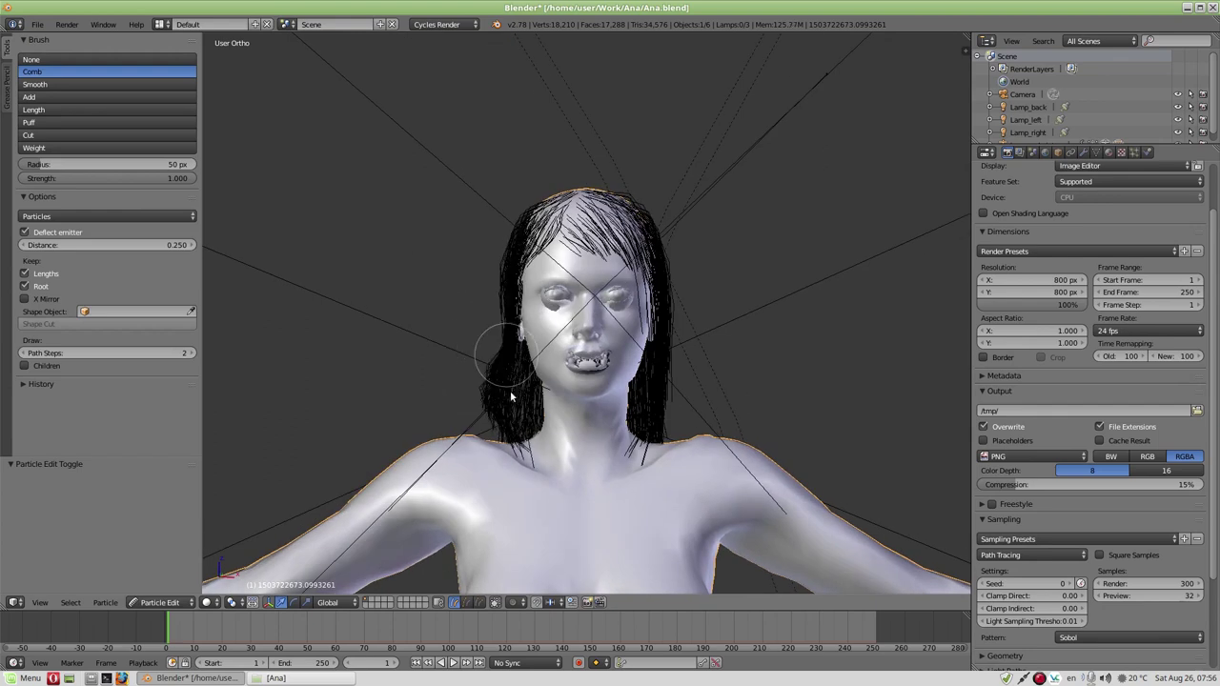
left_click_drag(505, 286, 525, 477)
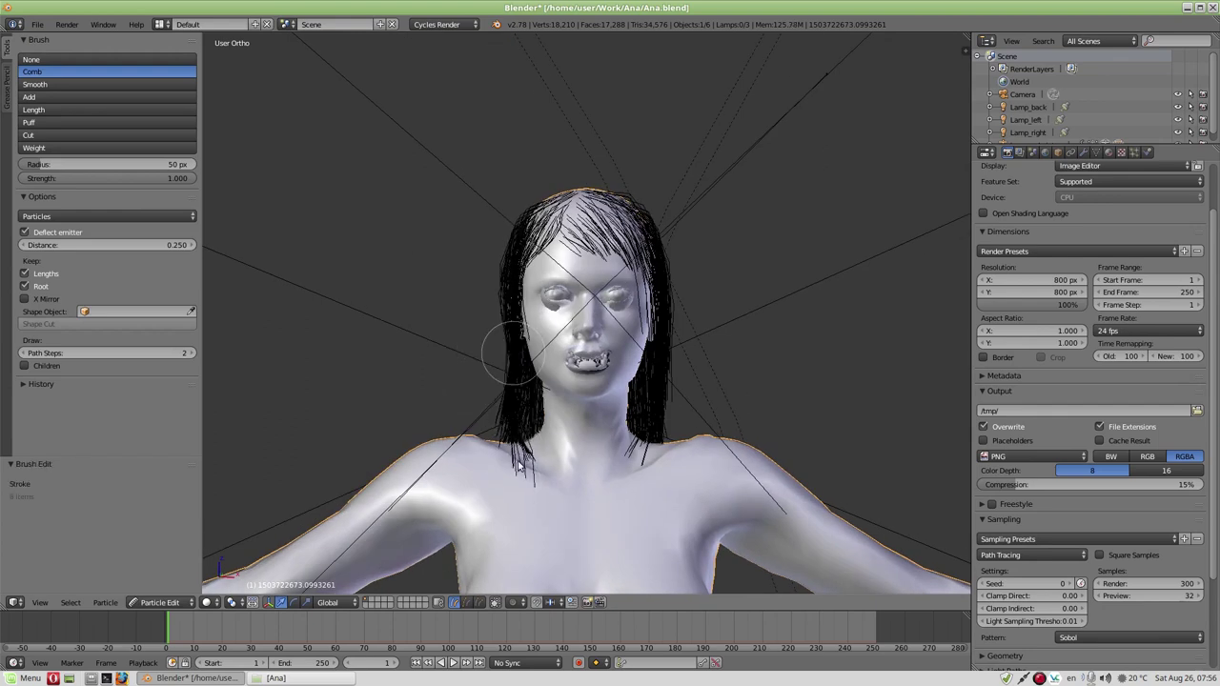
left_click_drag(688, 330, 635, 490)
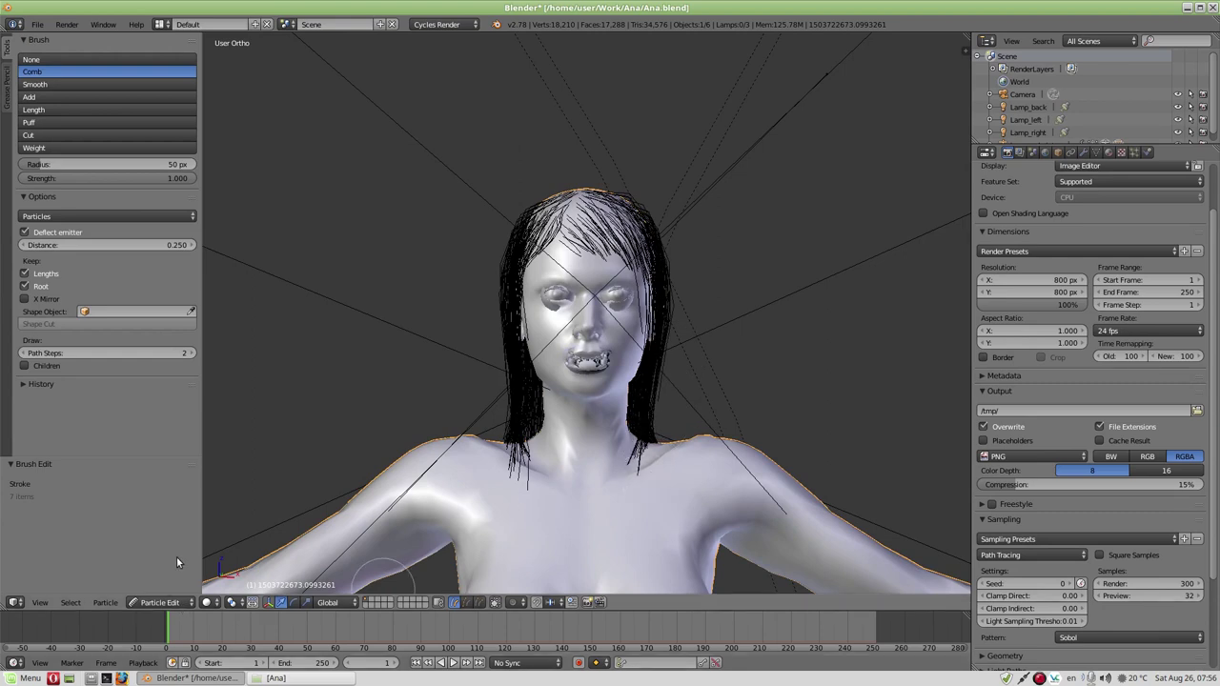
- Leave hair editing and return to Object Mode
left_click(164, 602)
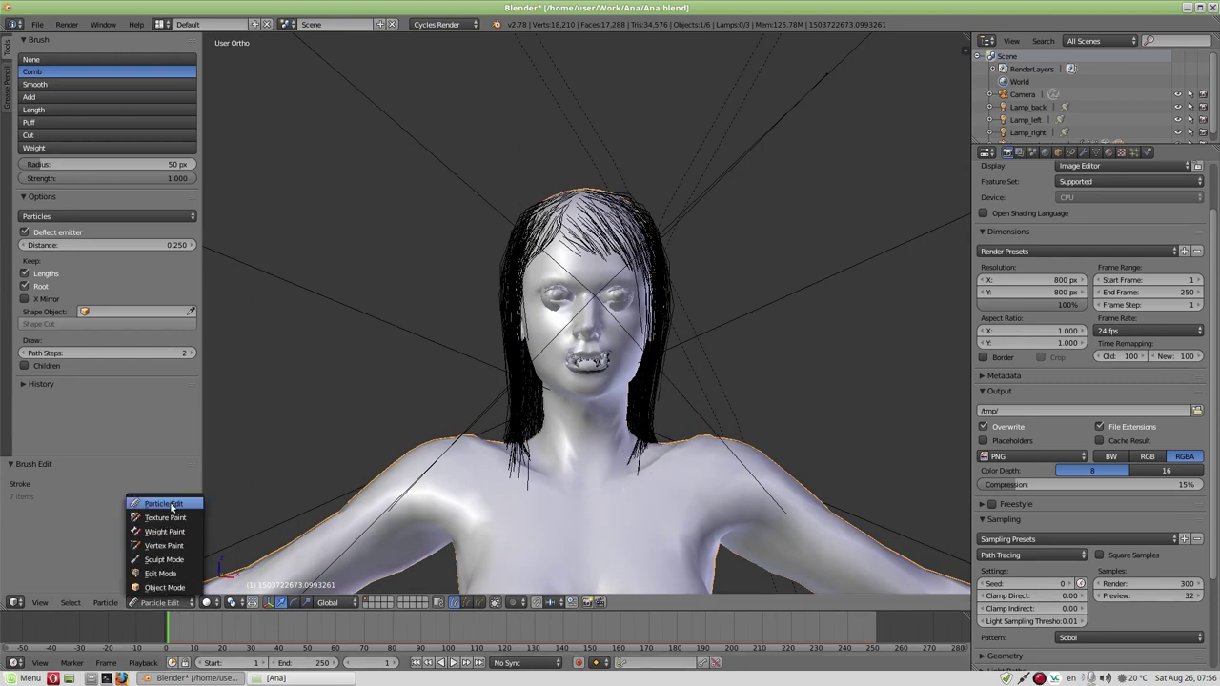
left_click(164, 503)
left_click(160, 603)
left_click(160, 585)
- Try the child hair kinks Nothing, Curl, Radial, Wave and Braid, then settle on Curl
key("KP_0")
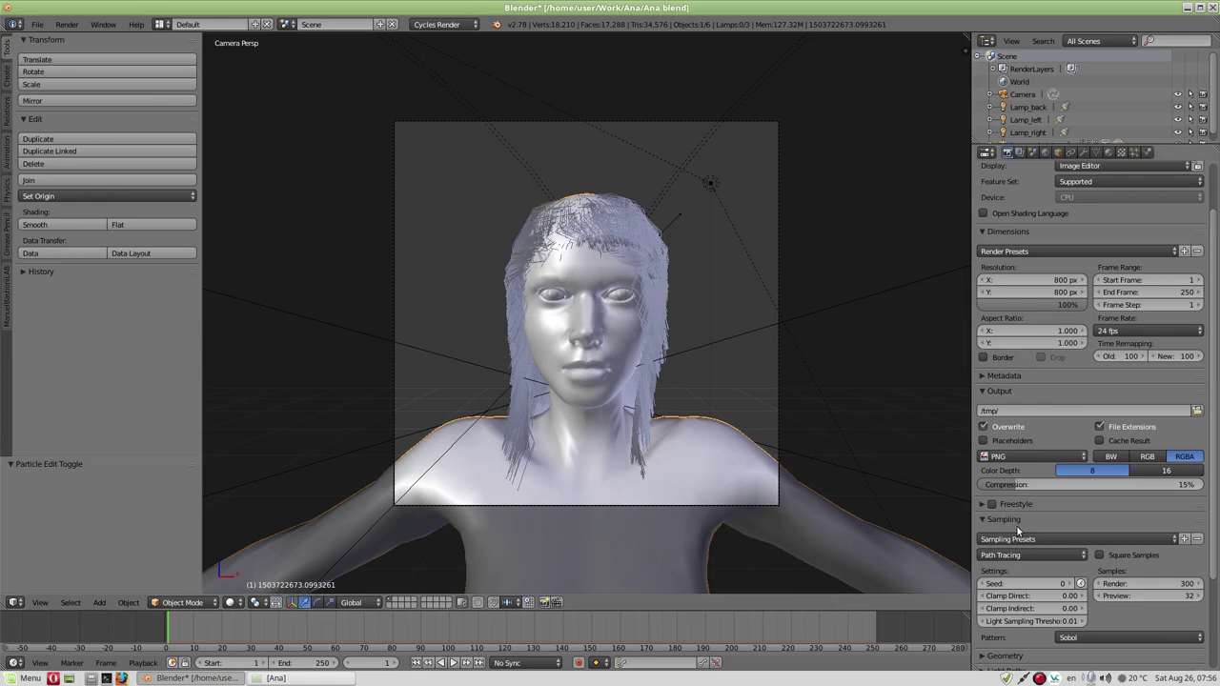
left_click(1134, 152)
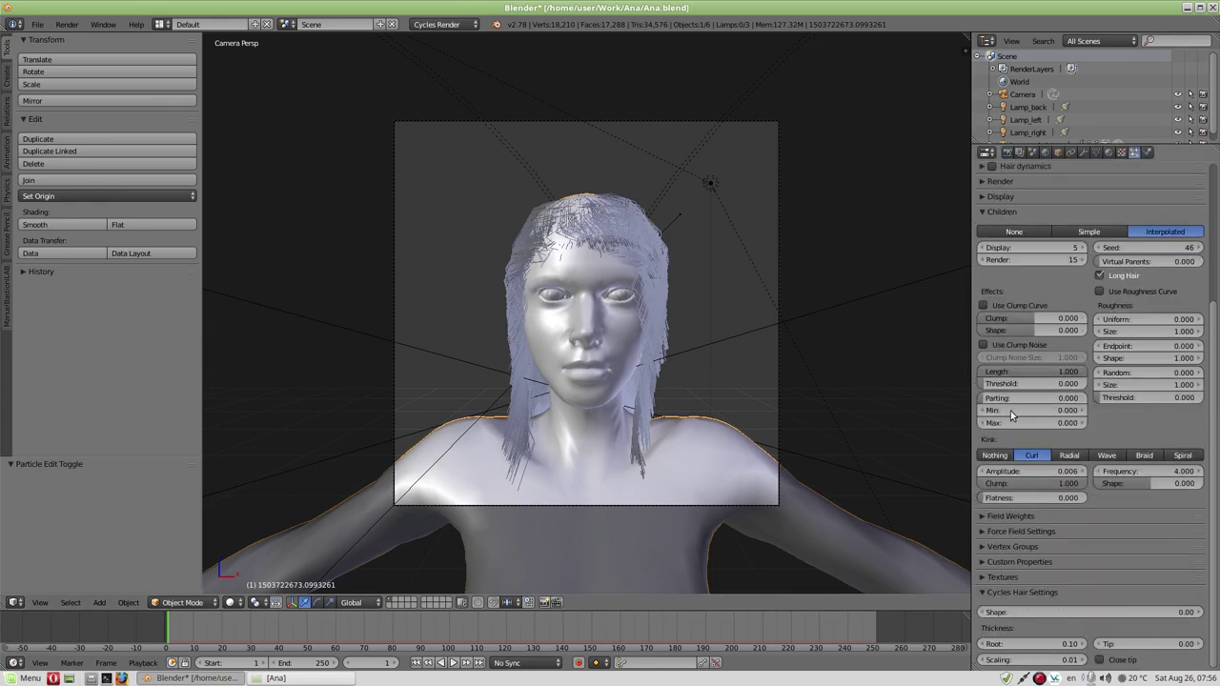
left_click(998, 457)
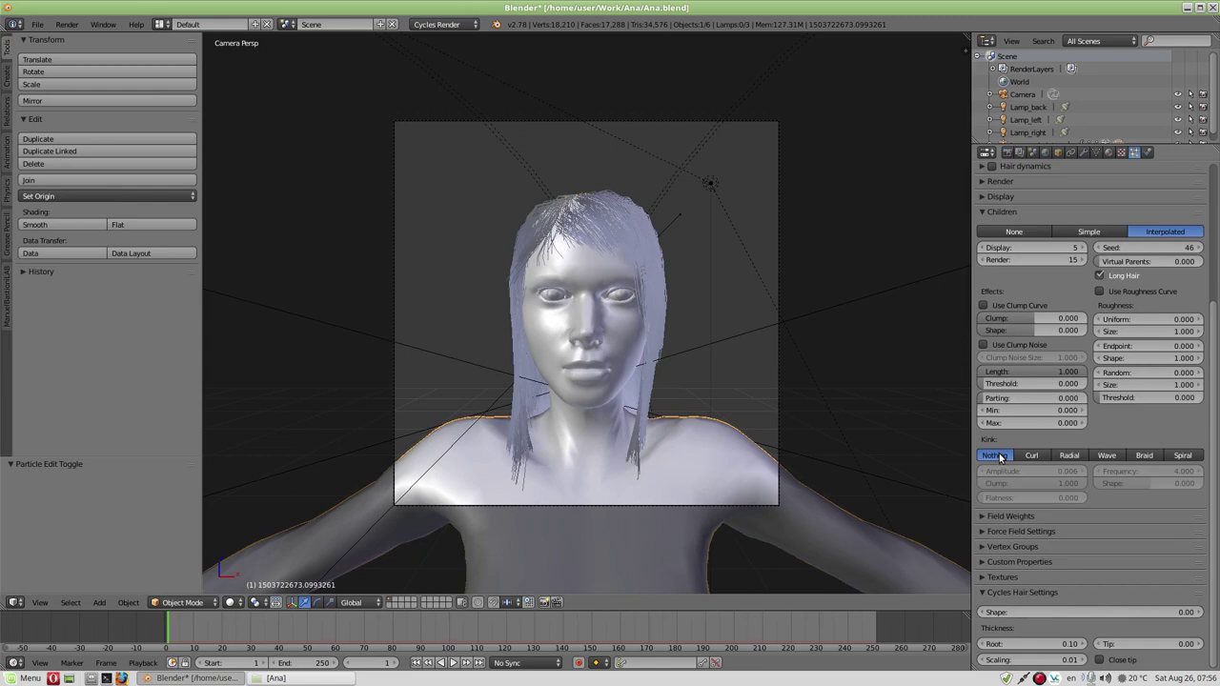
left_click(1034, 456)
left_click(1074, 457)
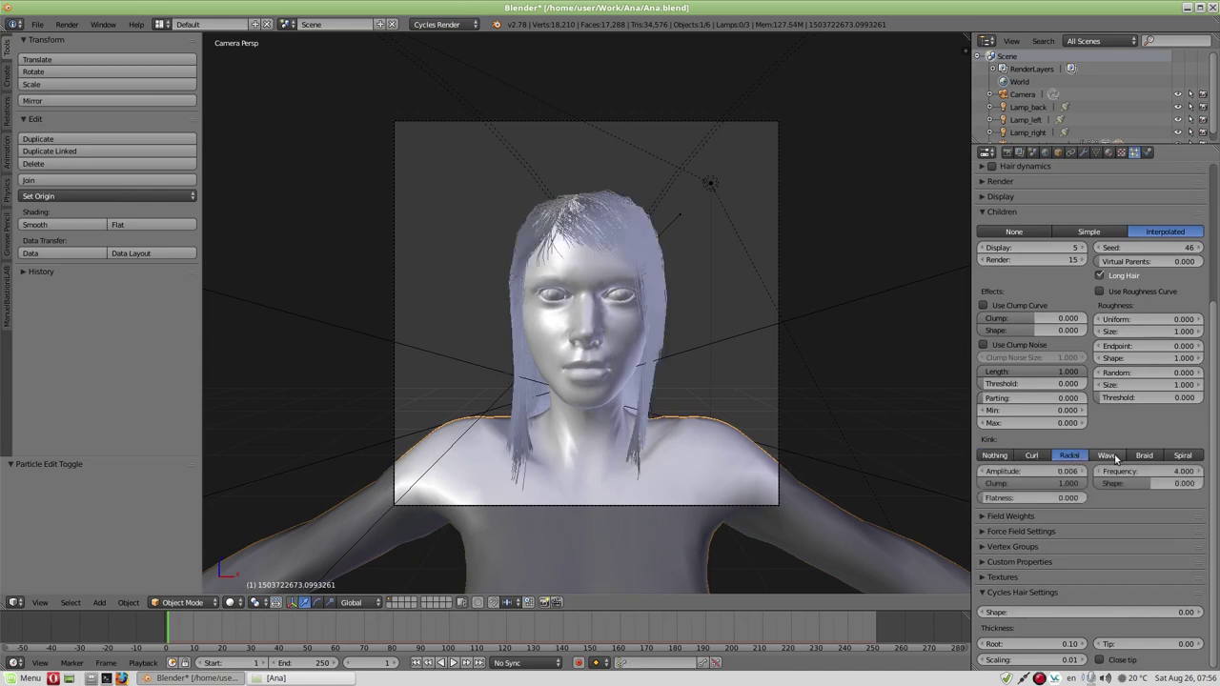
left_click(1115, 459)
left_click(1134, 457)
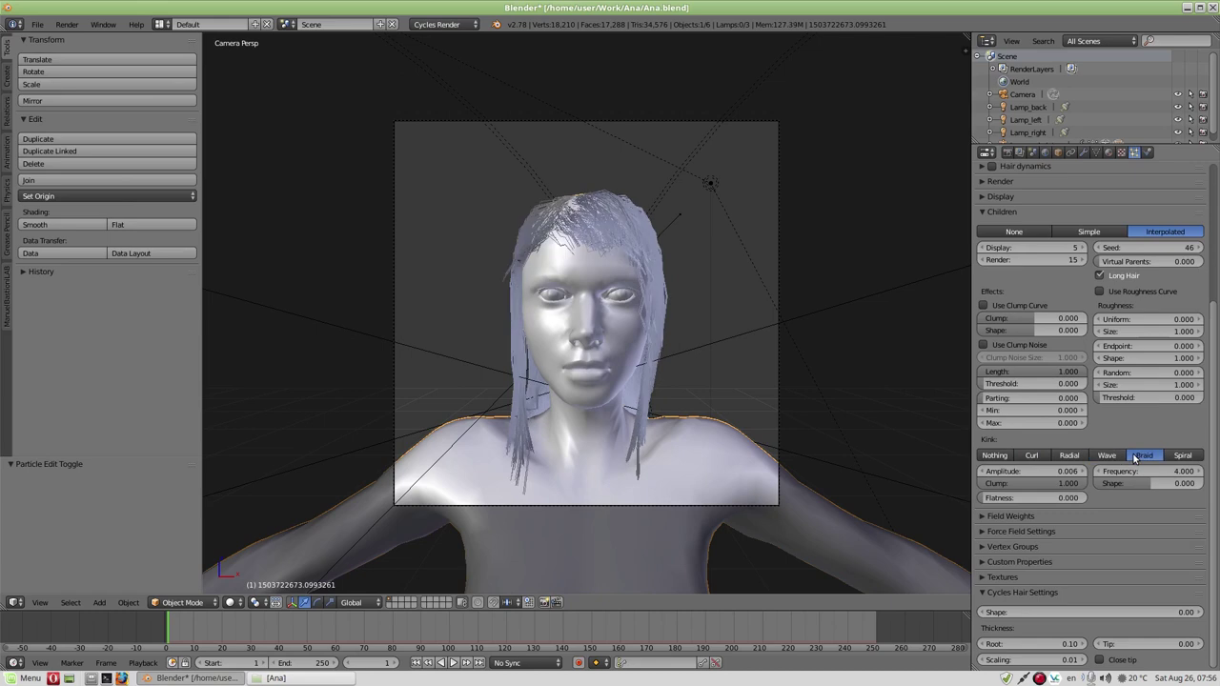
left_click(1032, 456)
- Orbit to inspect the head and save the character file
mouse_move(497, 303)
middle_mouse_down()
mouse_move(521, 301)
mouse_move(470, 294)
middle_mouse_up()
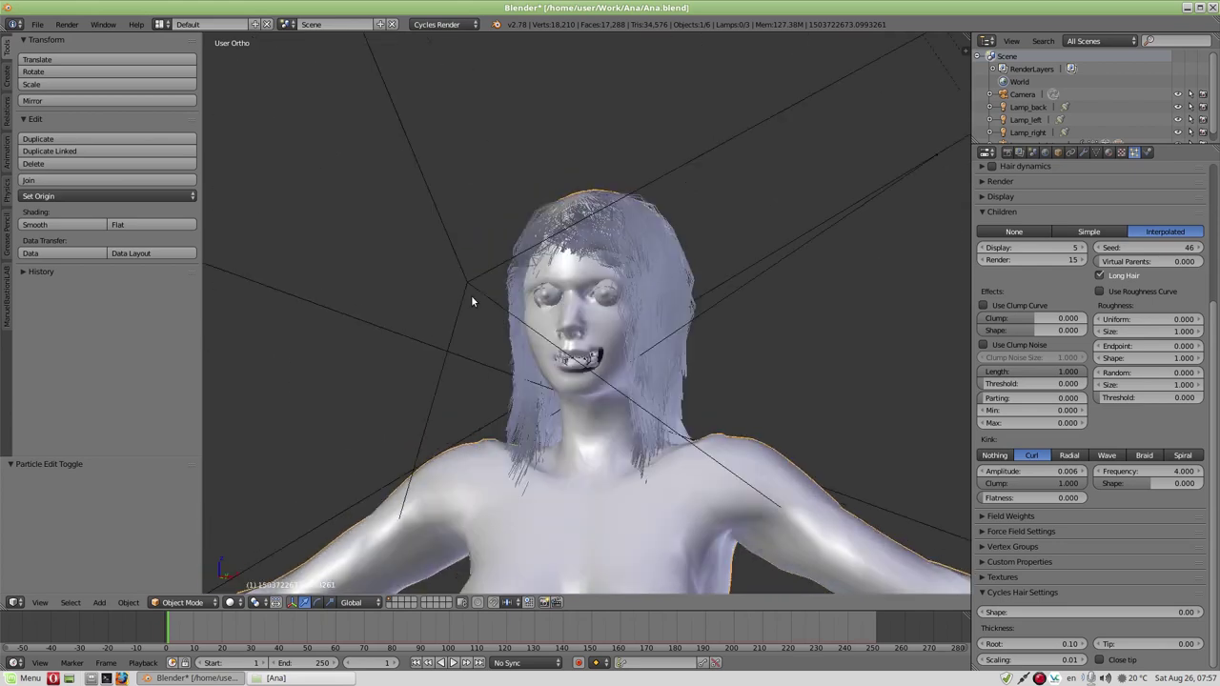
left_click(37, 24)
left_click(50, 118)
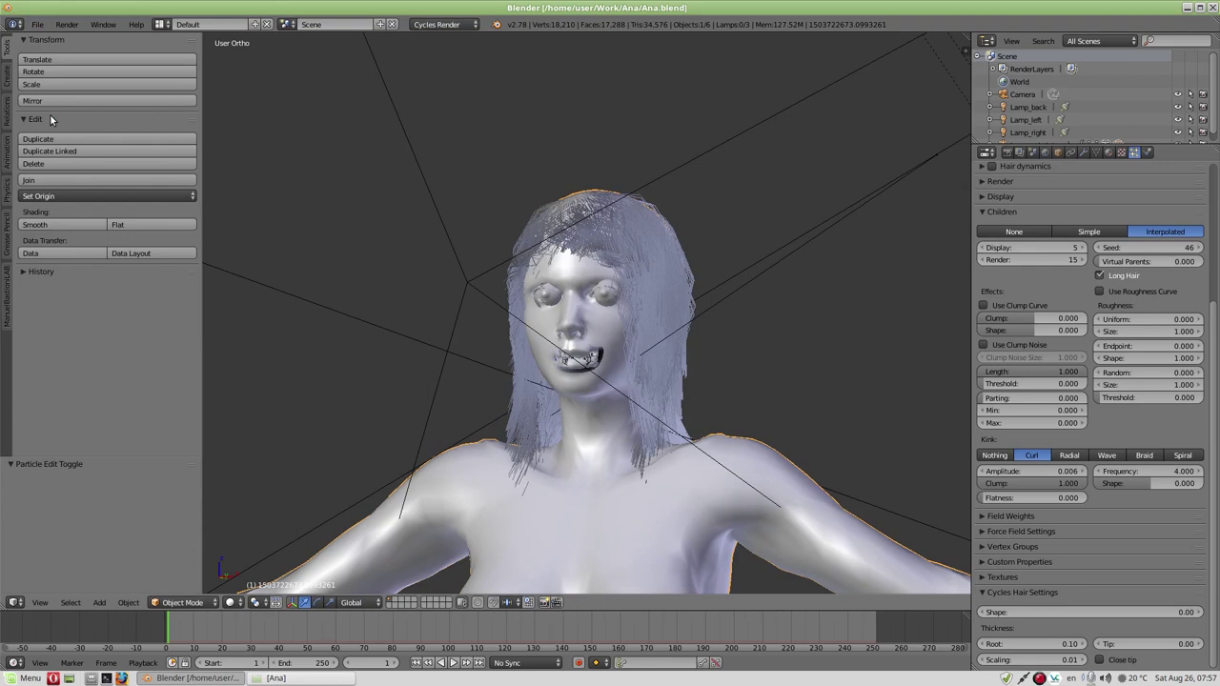
- Render the camera view in Cycles, then return to the 3D view and zoom to a closer front view of the head
key("F12")
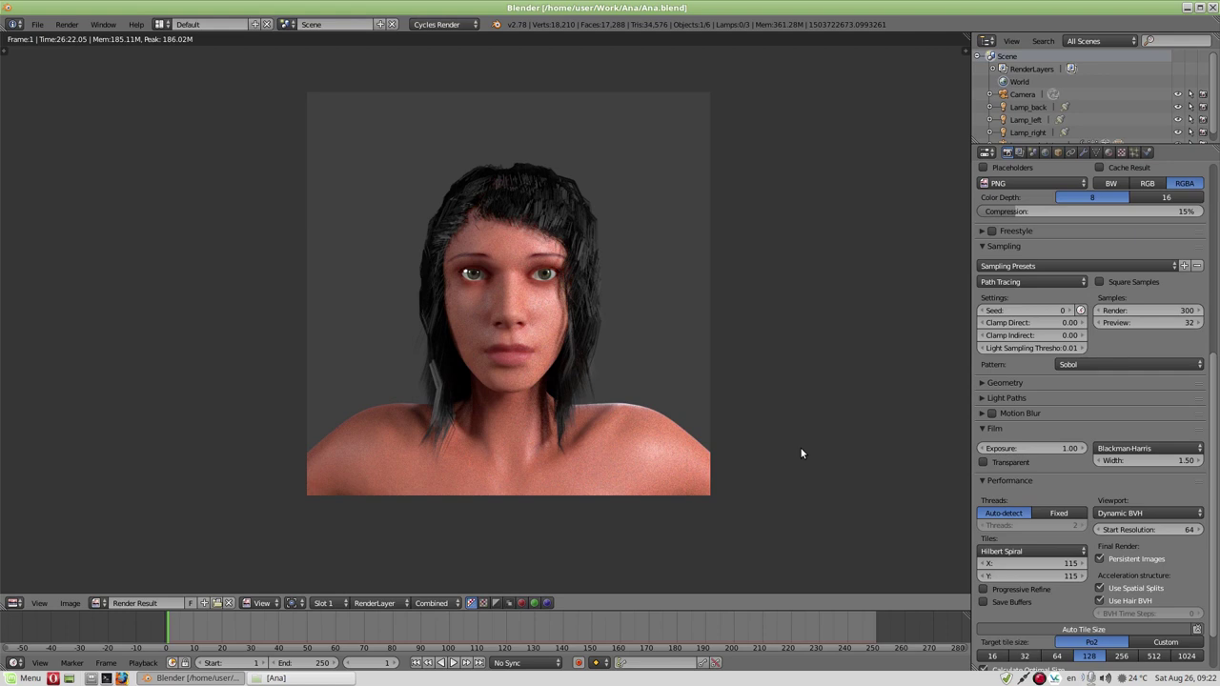
key("Escape")
mouse_move(675, 311)
middle_mouse_down()
mouse_move(703, 308)
mouse_move(585, 371)
middle_mouse_up()
scroll(585, 371, "up", 2)
mouse_move(546, 418)
middle_mouse_down()
mouse_move(549, 439)
mouse_move(544, 406)
middle_mouse_up()
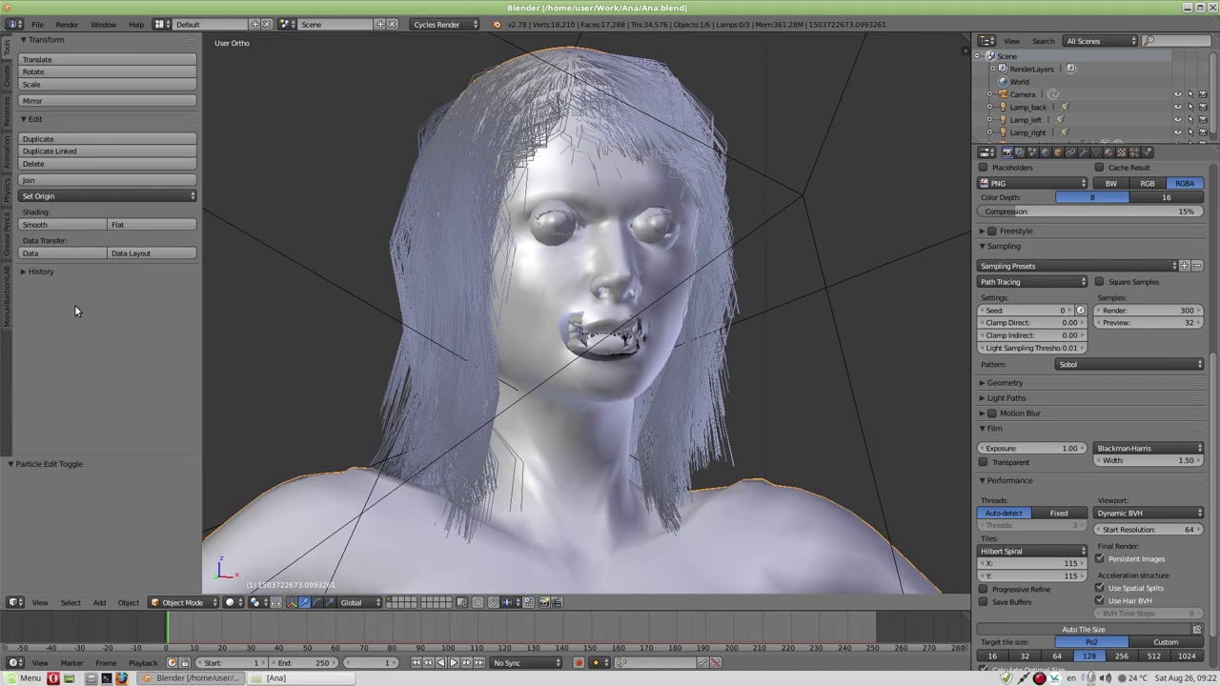
- In Particle Edit, comb the stray strand tips at the neck straight down along its left side
left_click(187, 602)
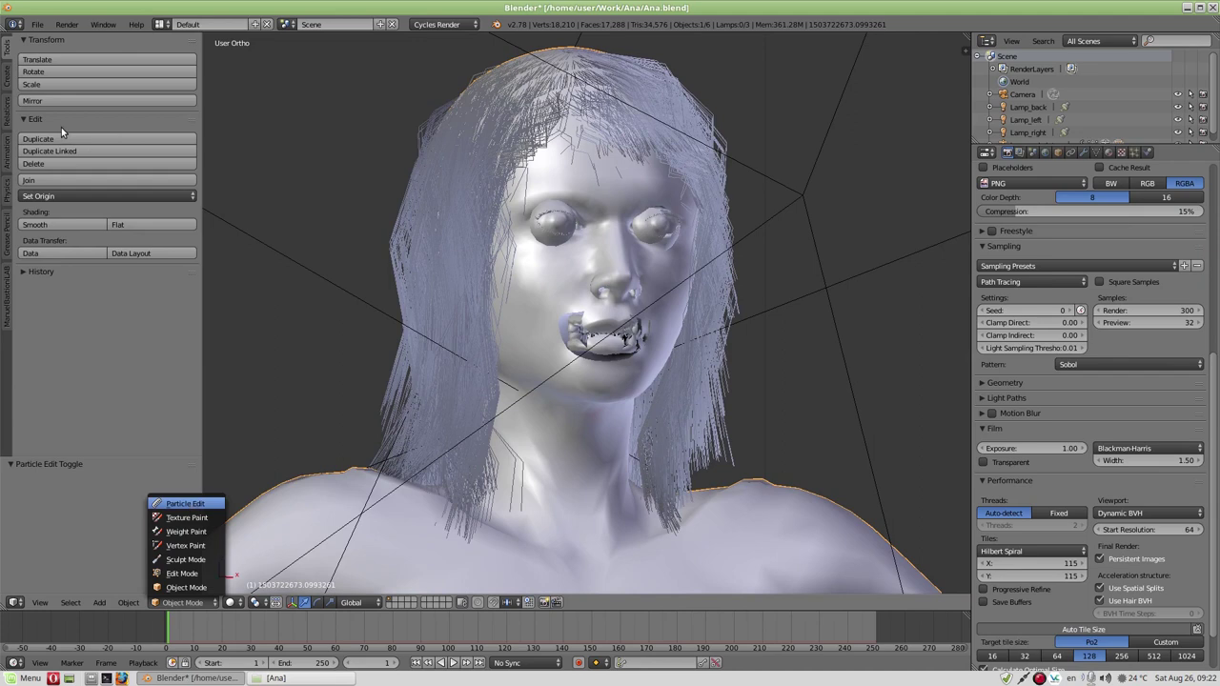
left_click(188, 504)
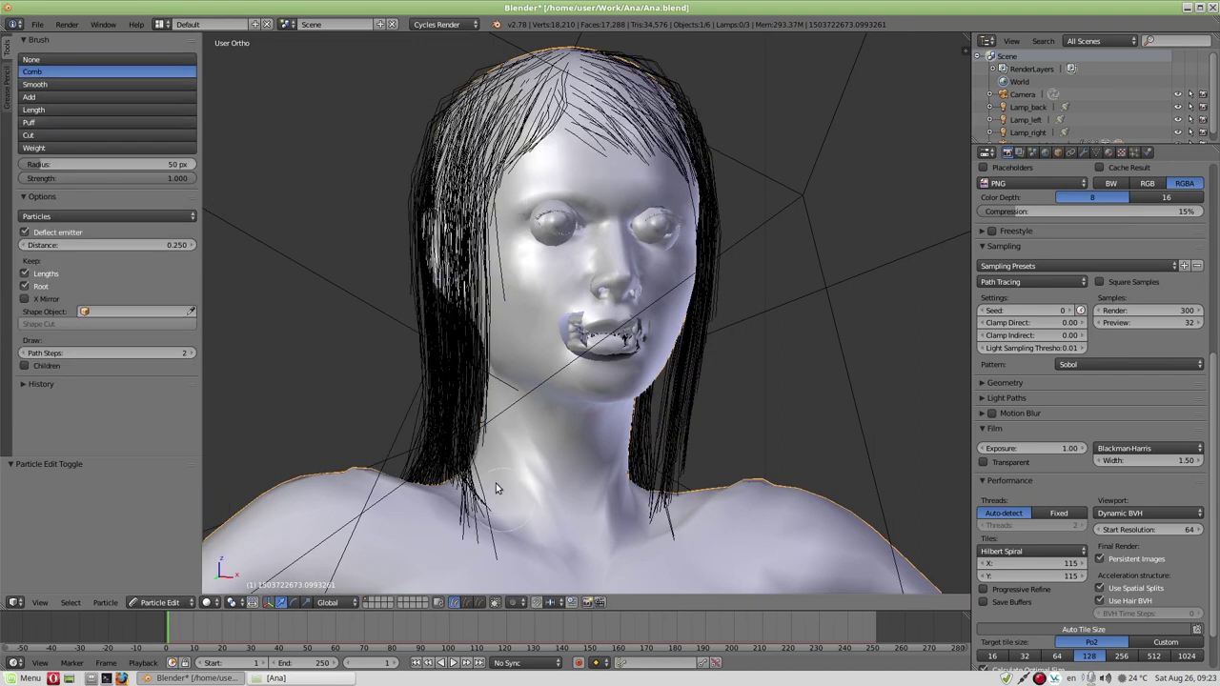
mouse_move(489, 480)
left_mouse_down()
mouse_move(486, 527)
mouse_move(491, 497)
mouse_move(432, 571)
left_mouse_up()
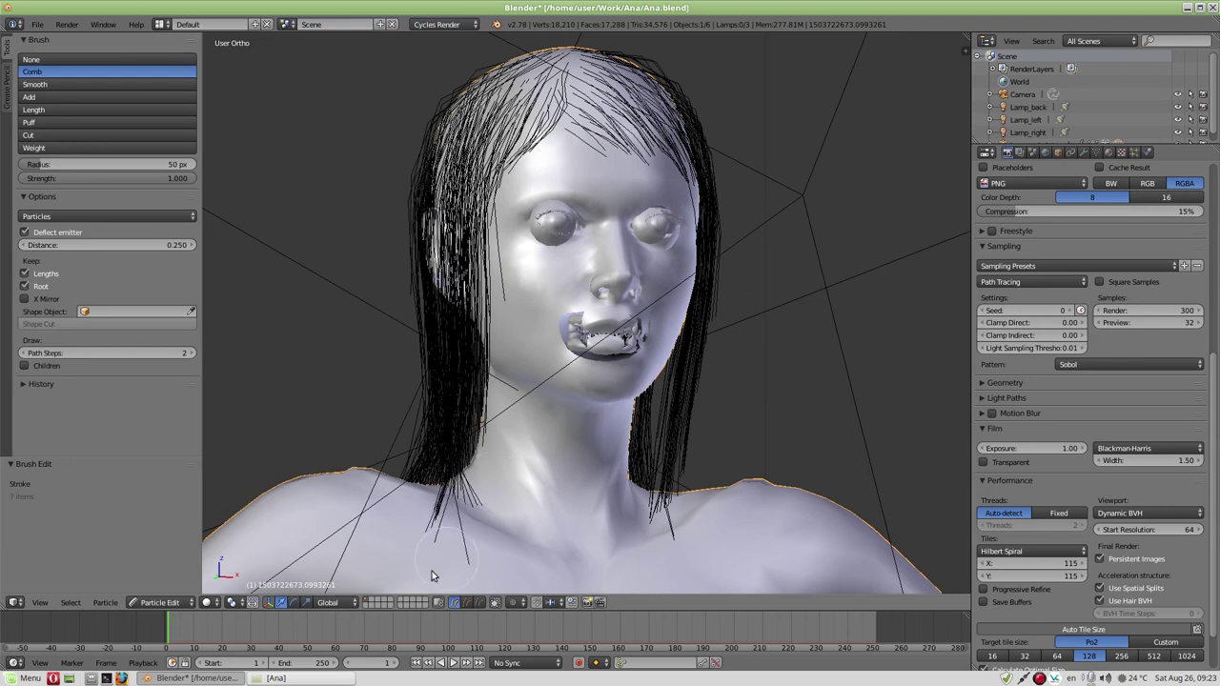
mouse_move(463, 490)
middle_mouse_down()
mouse_move(360, 467)
mouse_move(448, 504)
middle_mouse_up()
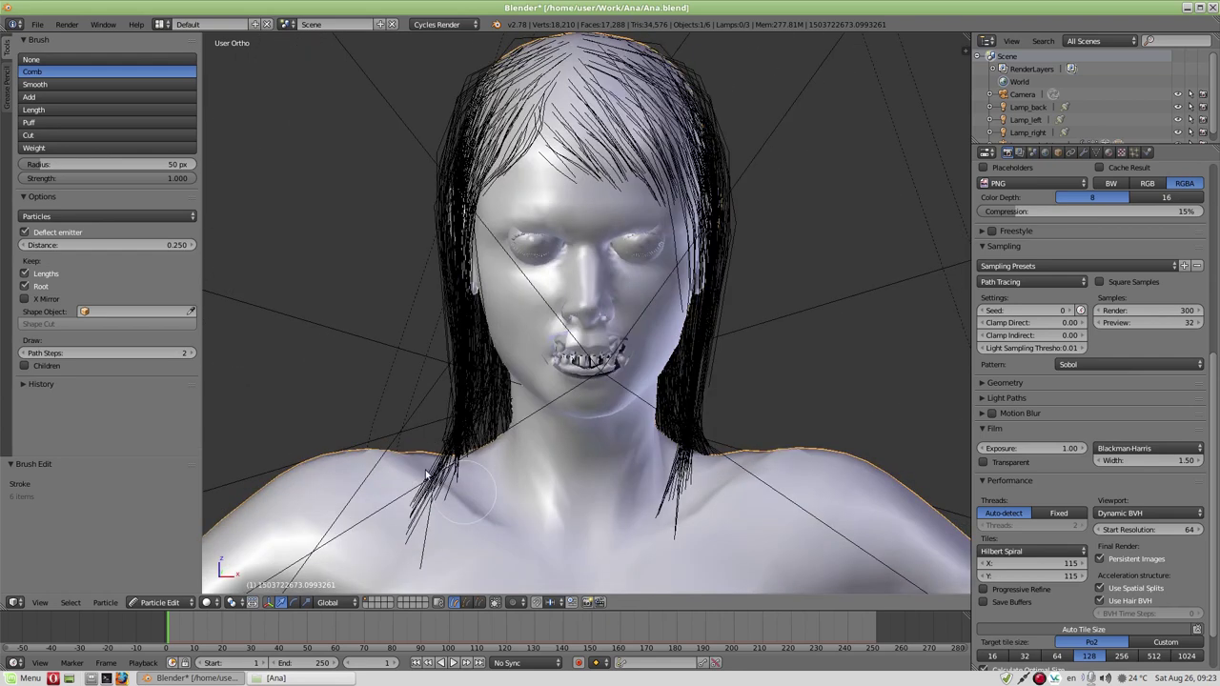
left_click_drag(431, 522, 424, 567)
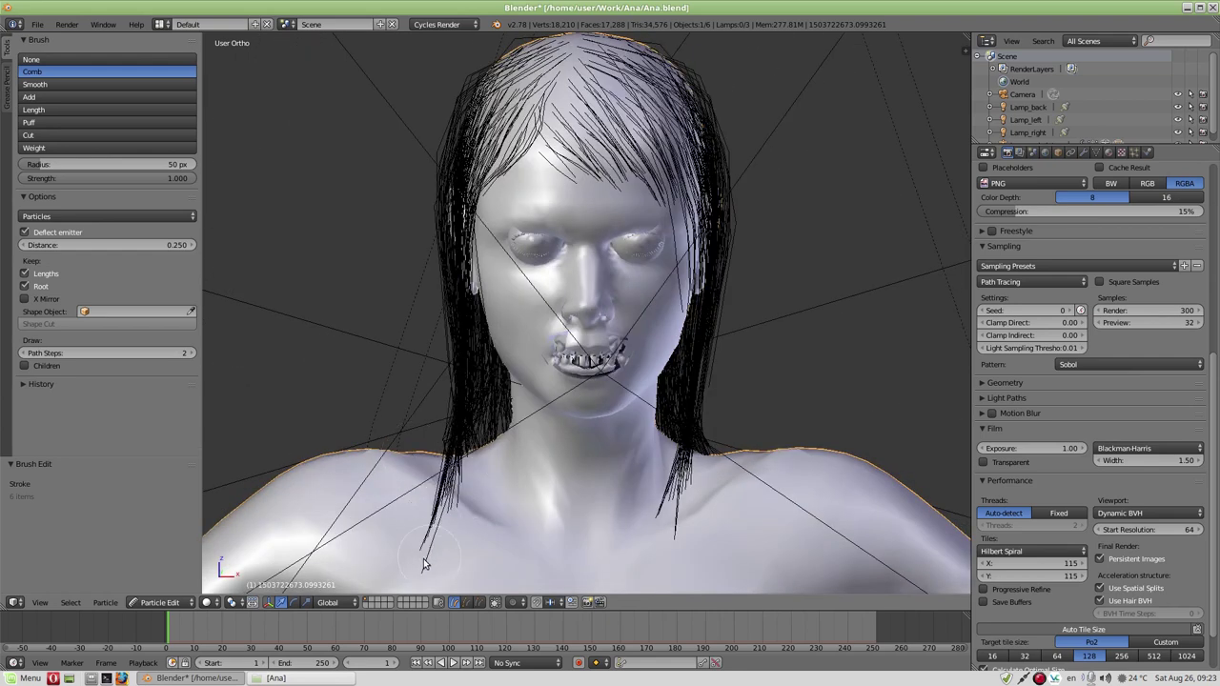
left_click(188, 606)
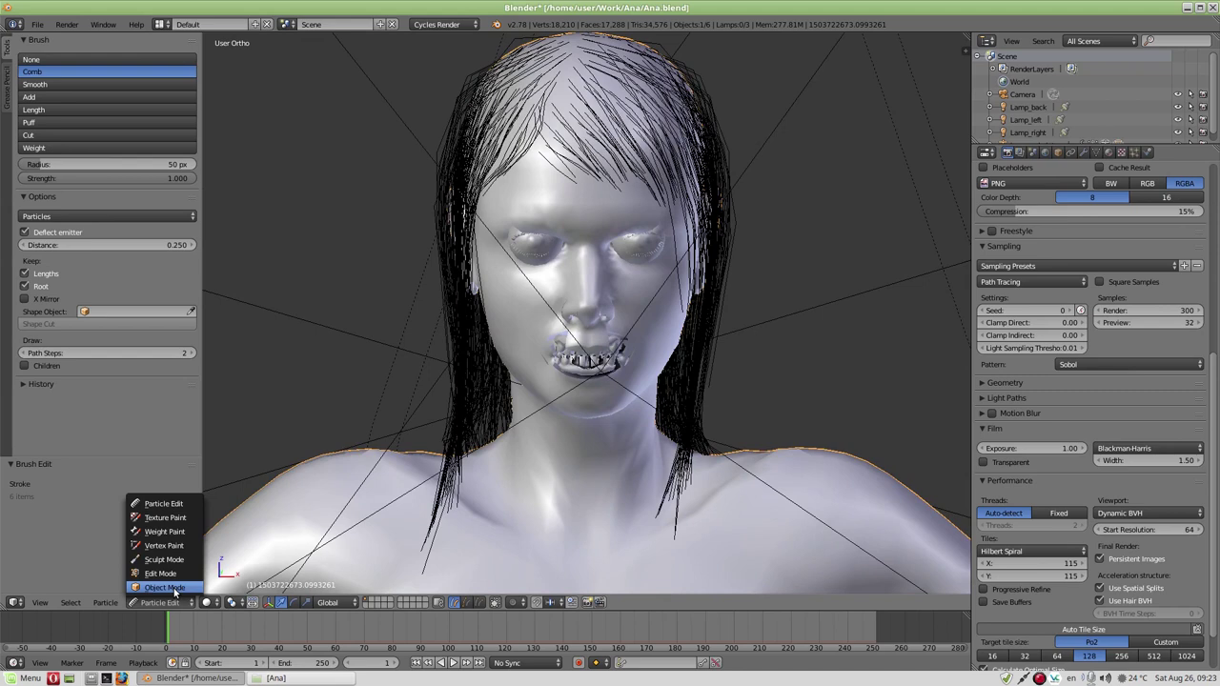
- Return to Object Mode and orbit until the face looks straight ahead
left_click(176, 587)
middle_click_drag(489, 444, 451, 437)
middle_click_drag(531, 308, 515, 296)
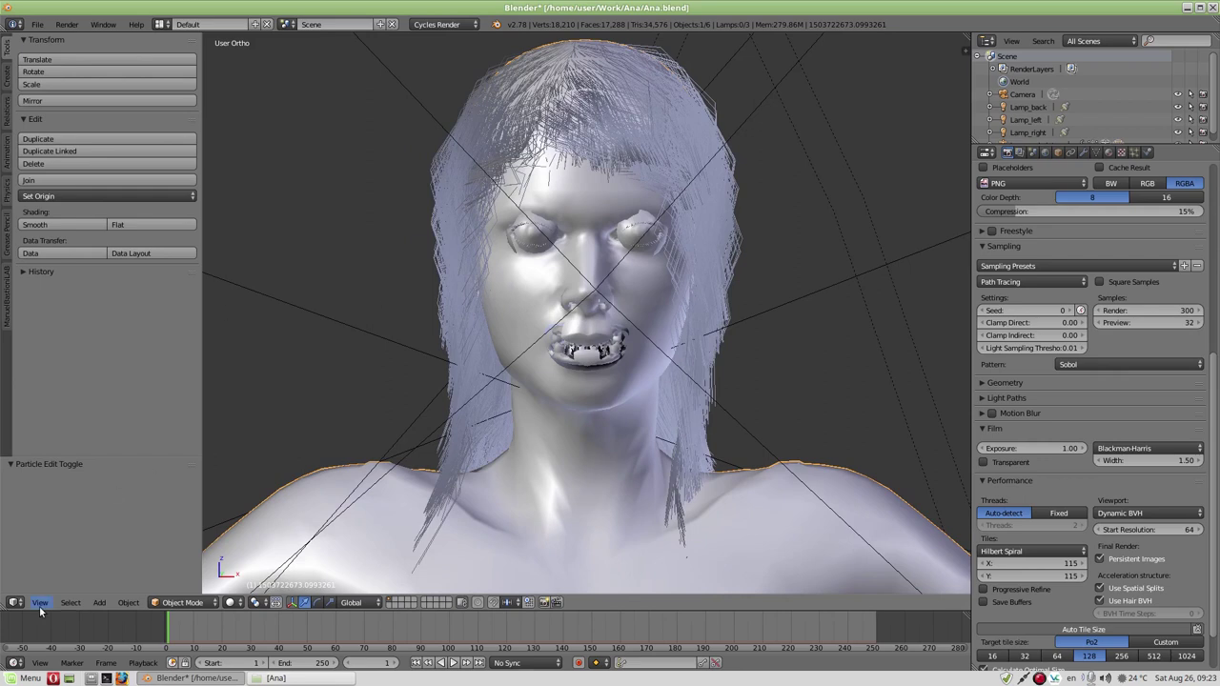
- Raise the Kosa material's second Hair BSDF reflection colour from 0.064 to white 1.0 and save
left_click(1110, 153)
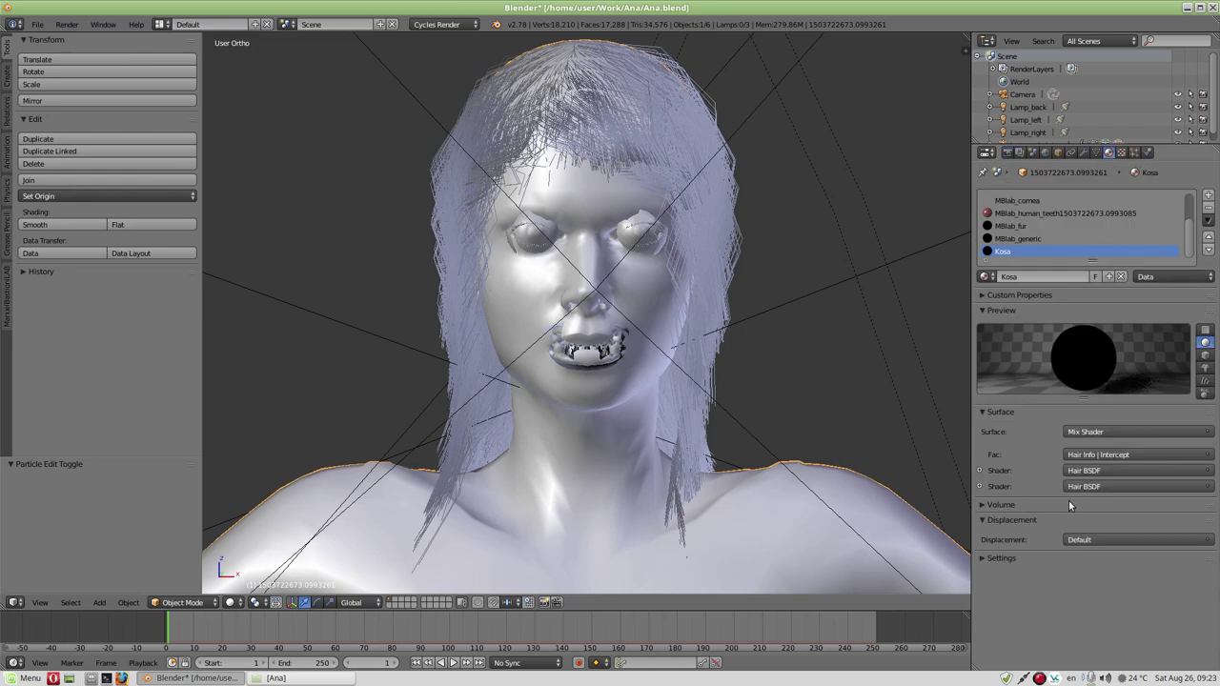
left_click(979, 487)
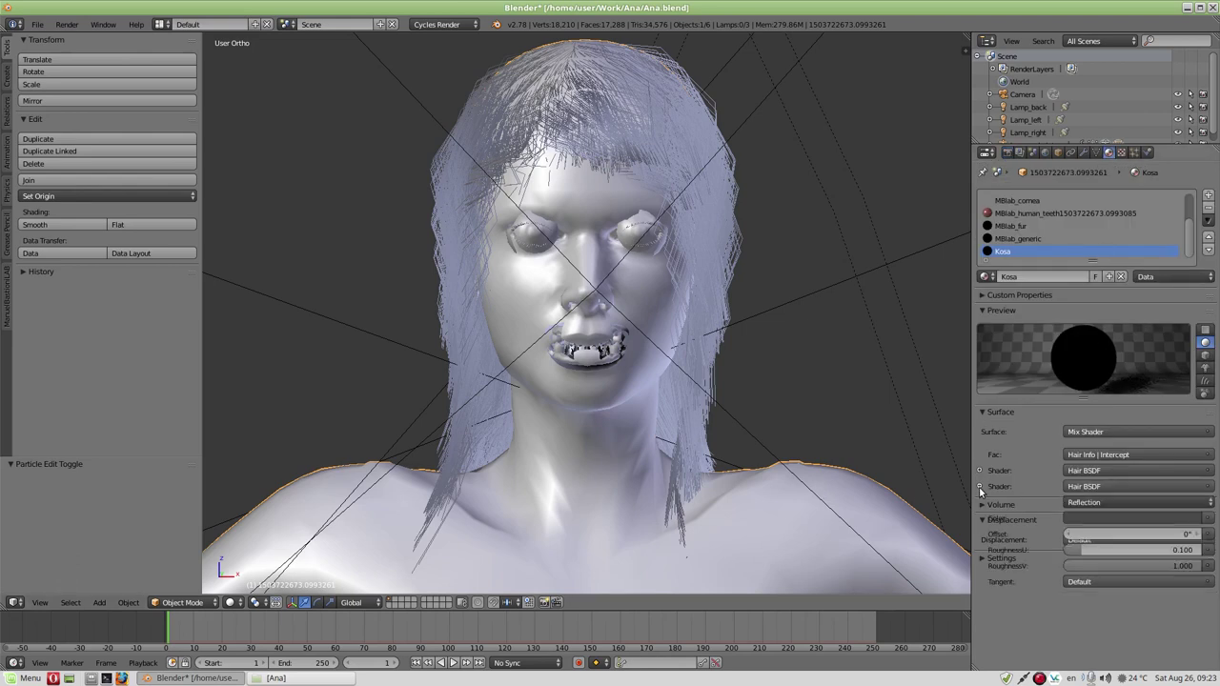
left_click(1116, 520)
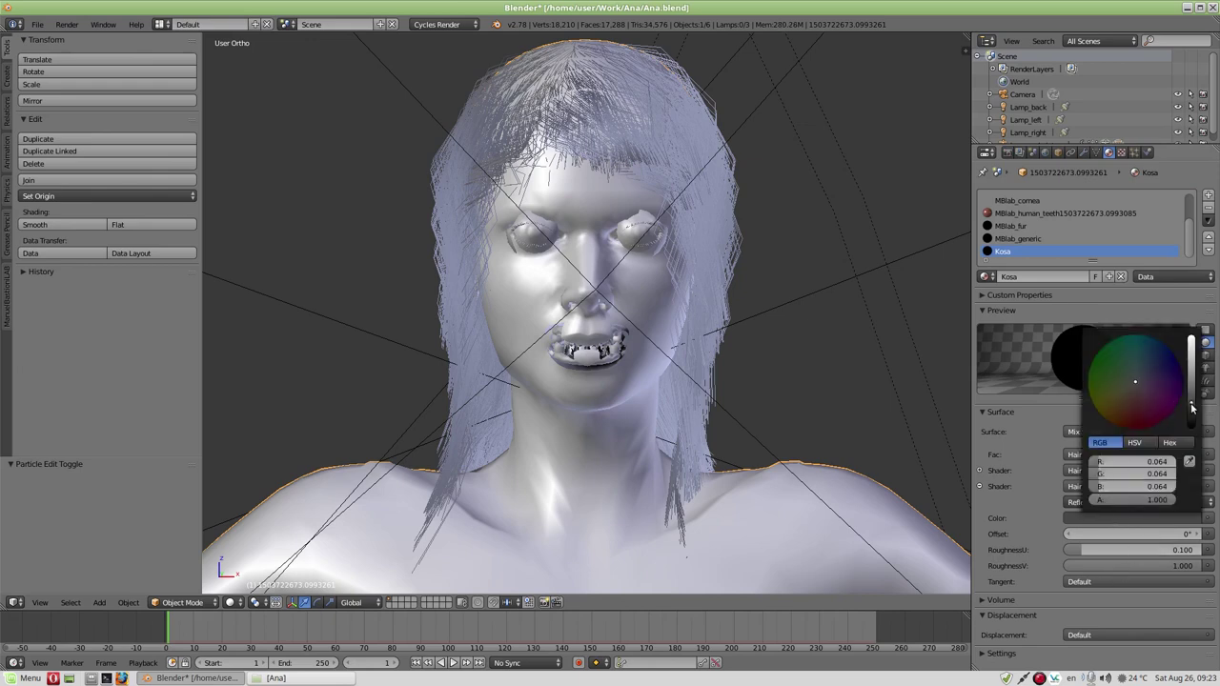
left_click_drag(1193, 405, 1191, 339)
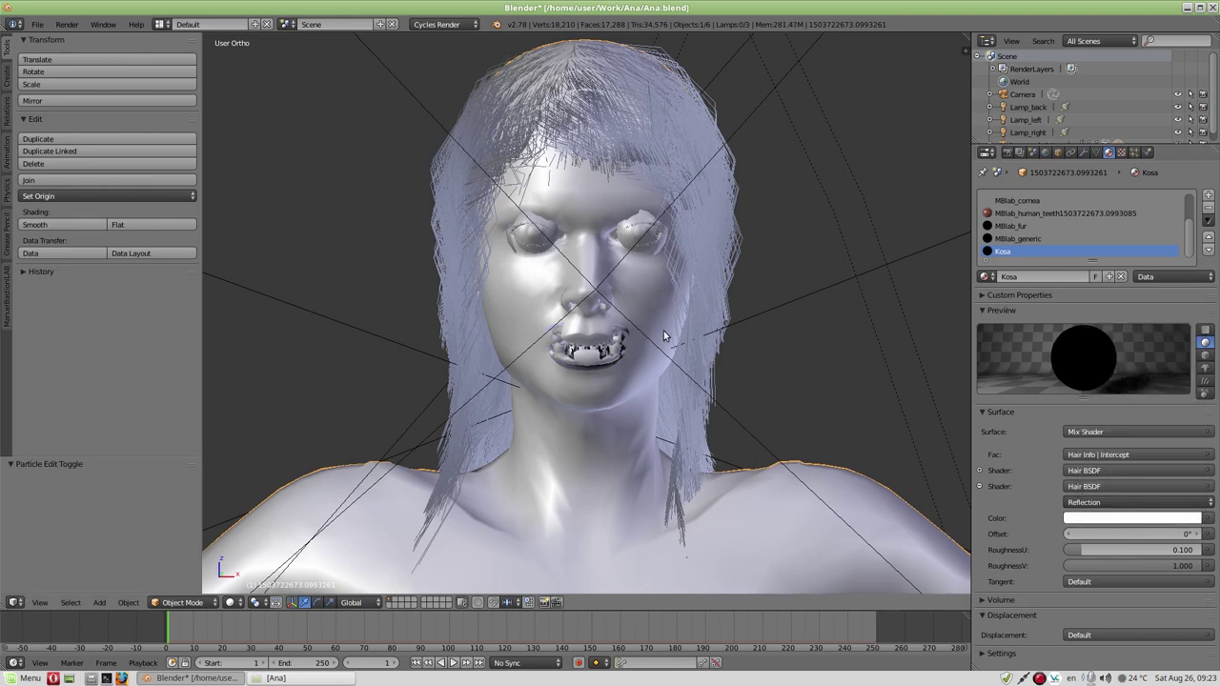
left_click(46, 29)
- Save, then in Render Performance choose 256 tiles and enable Persistent Images and Use Spatial Splits
left_click(57, 55)
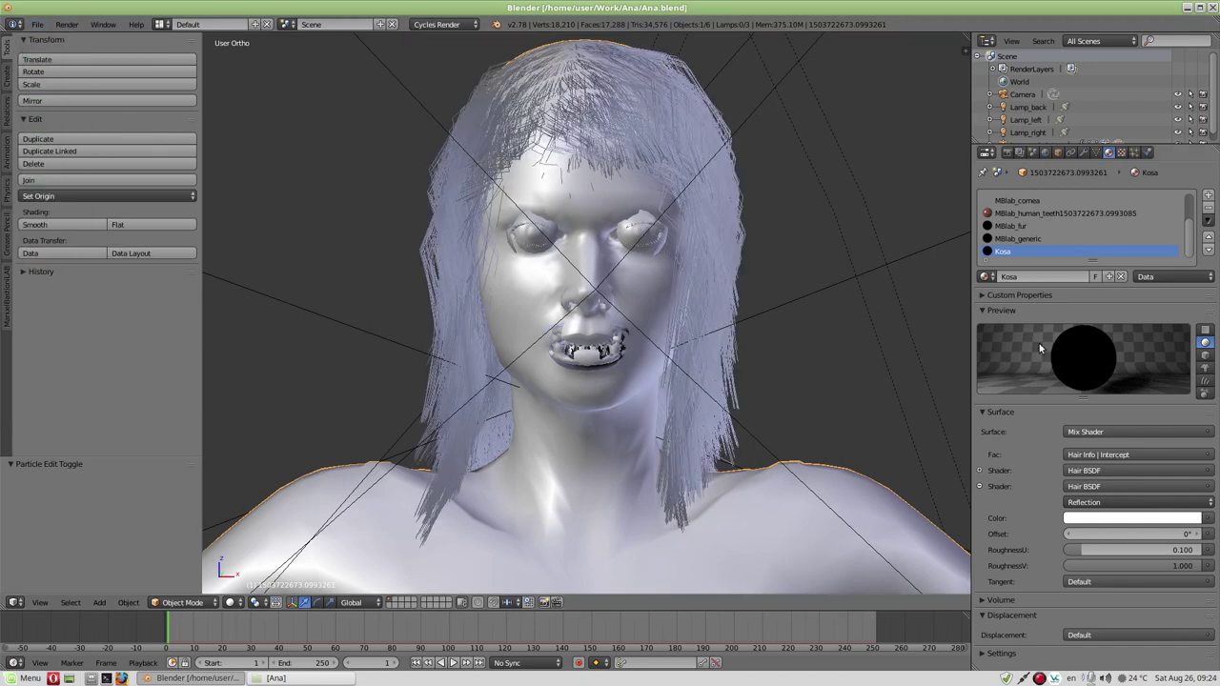
left_click(1008, 153)
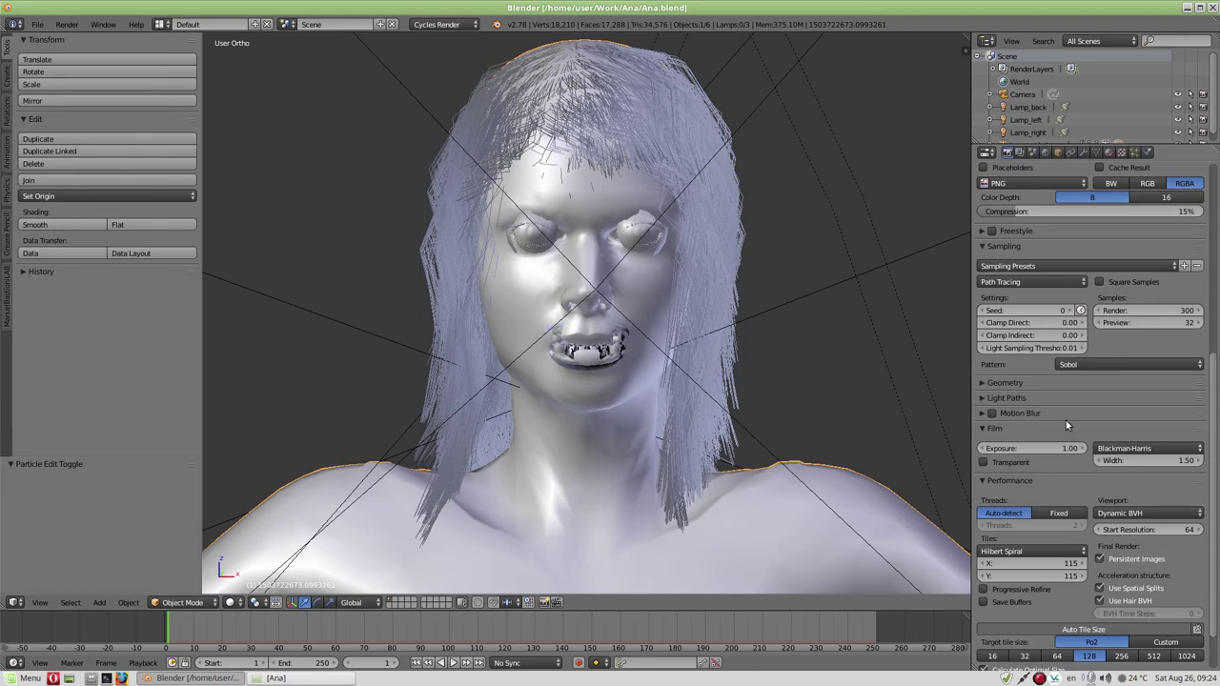
scroll(1075, 596, "down", 2)
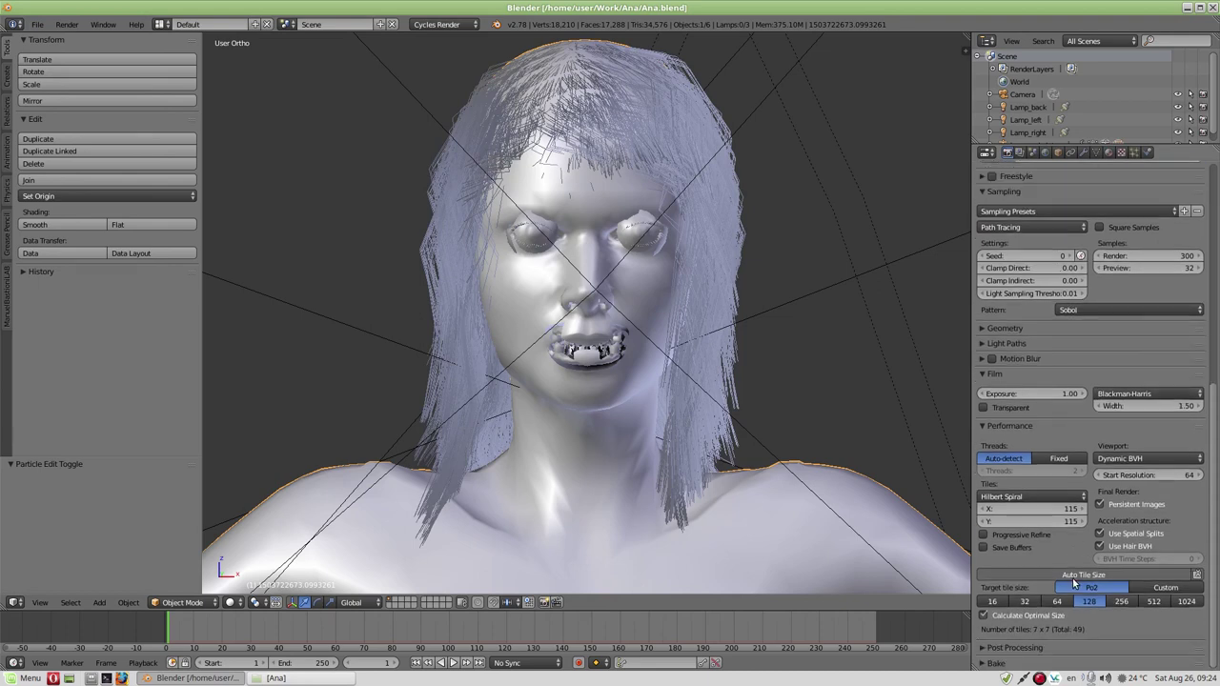
left_click(1121, 601)
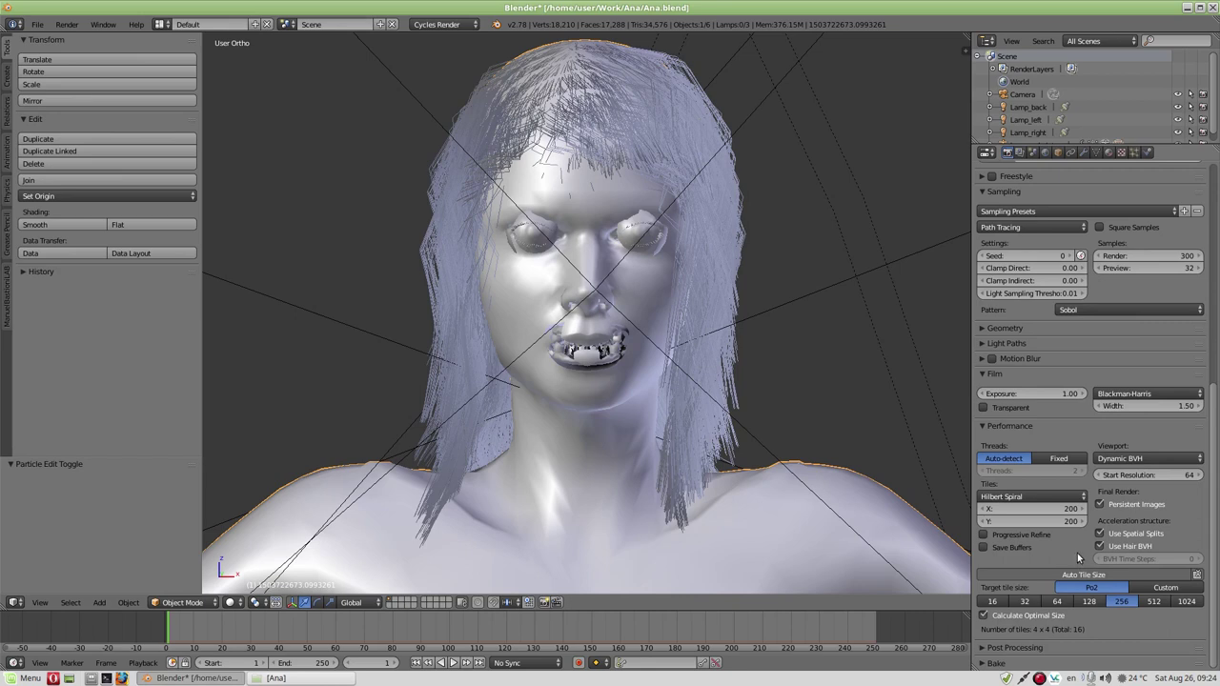
scroll(1075, 458, "up", 3)
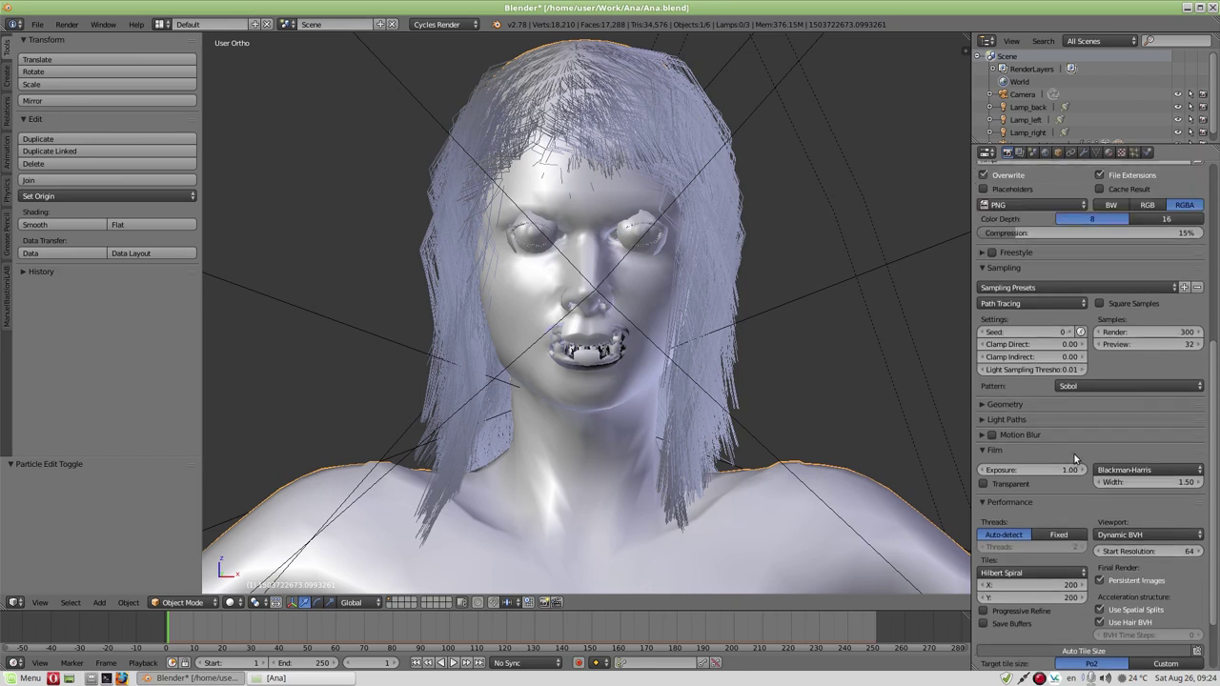
scroll(1075, 459, "down", 3)
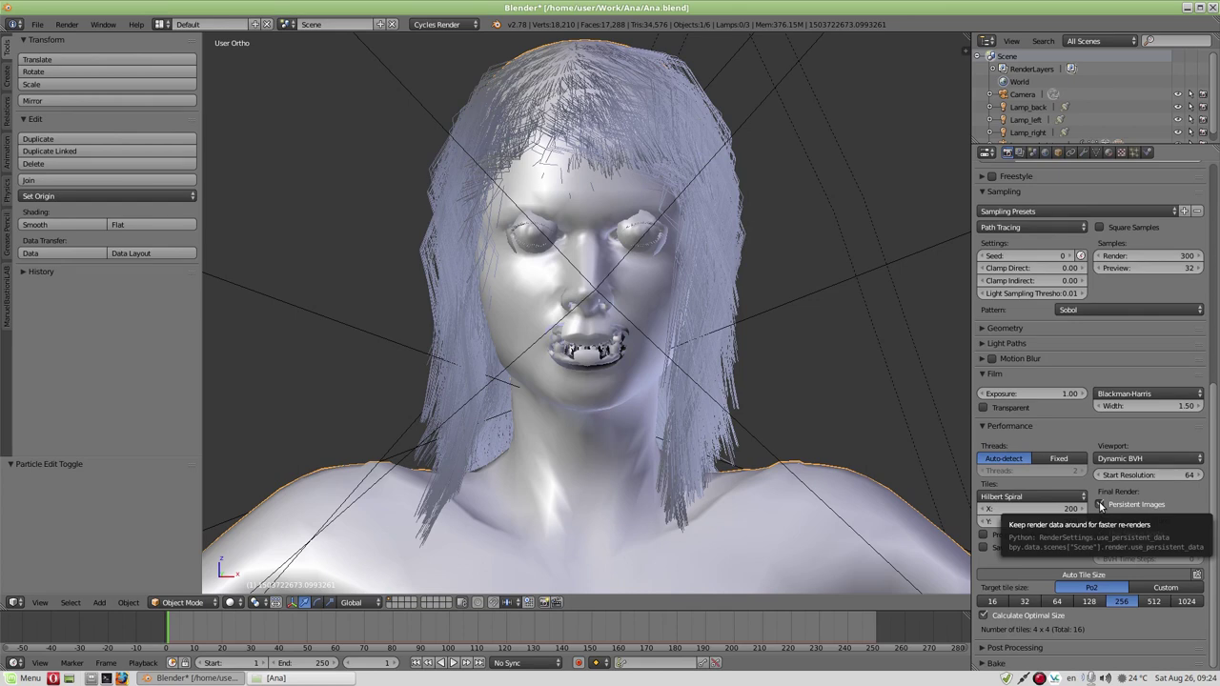
left_click(1100, 504)
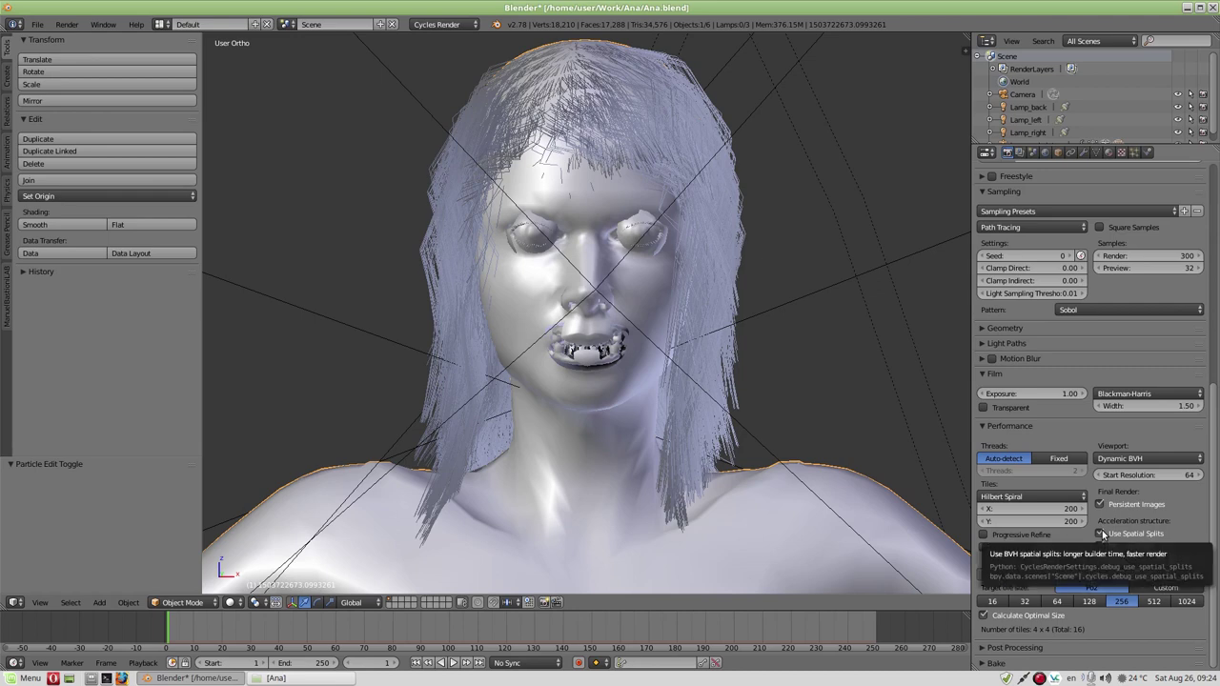
left_click(1101, 534)
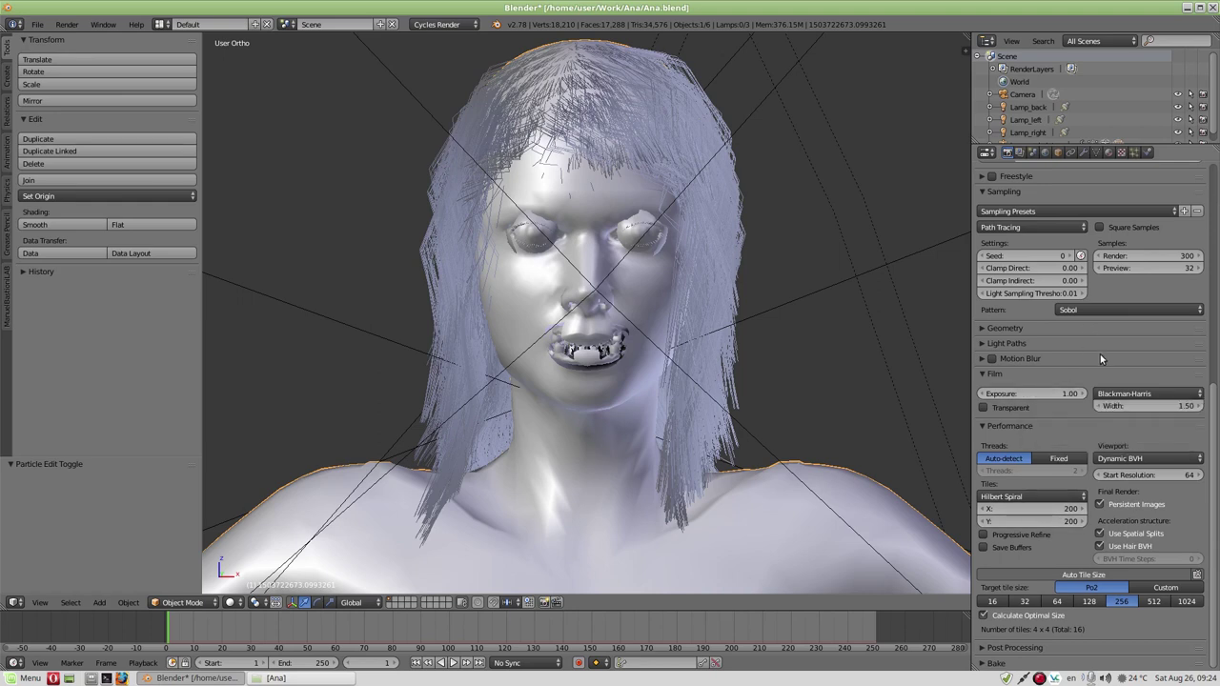
- Open Light Paths and set Transparency maximum and minimum to 4
left_click(984, 373)
left_click(981, 344)
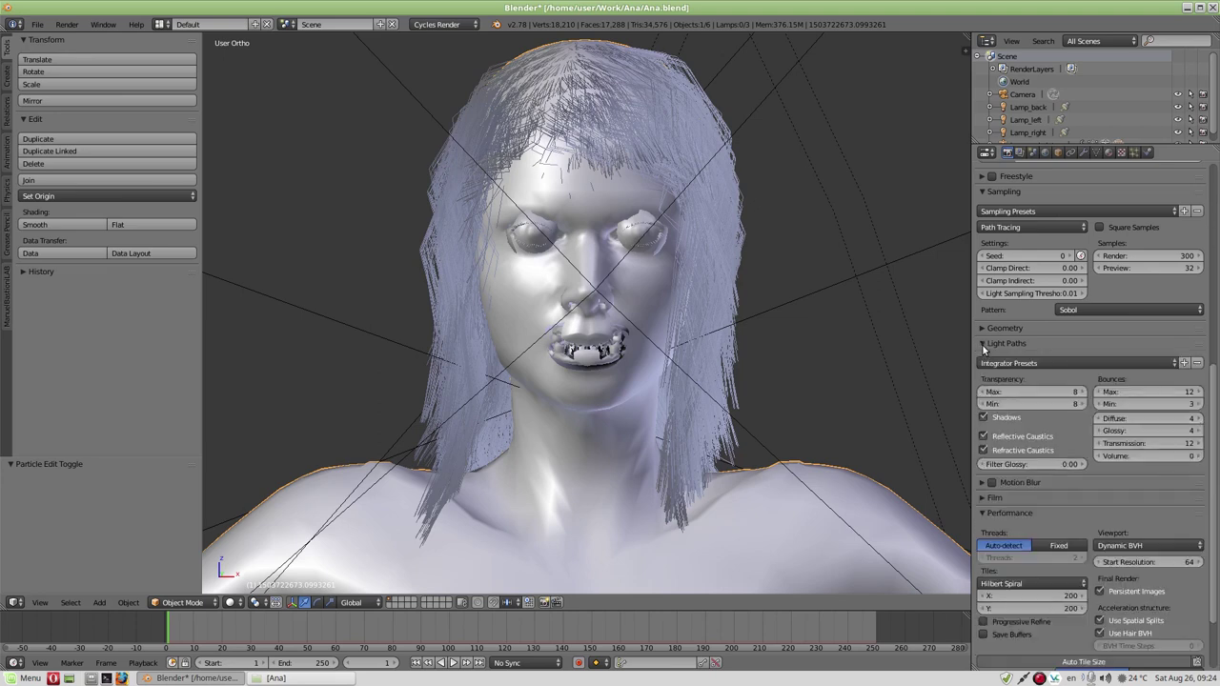
left_click(1053, 393)
key("Tab")
key("Return")
- Set Bounces maximum 4 and minimum 1, save Ana.blend, and start an F12 render
left_click(1132, 391)
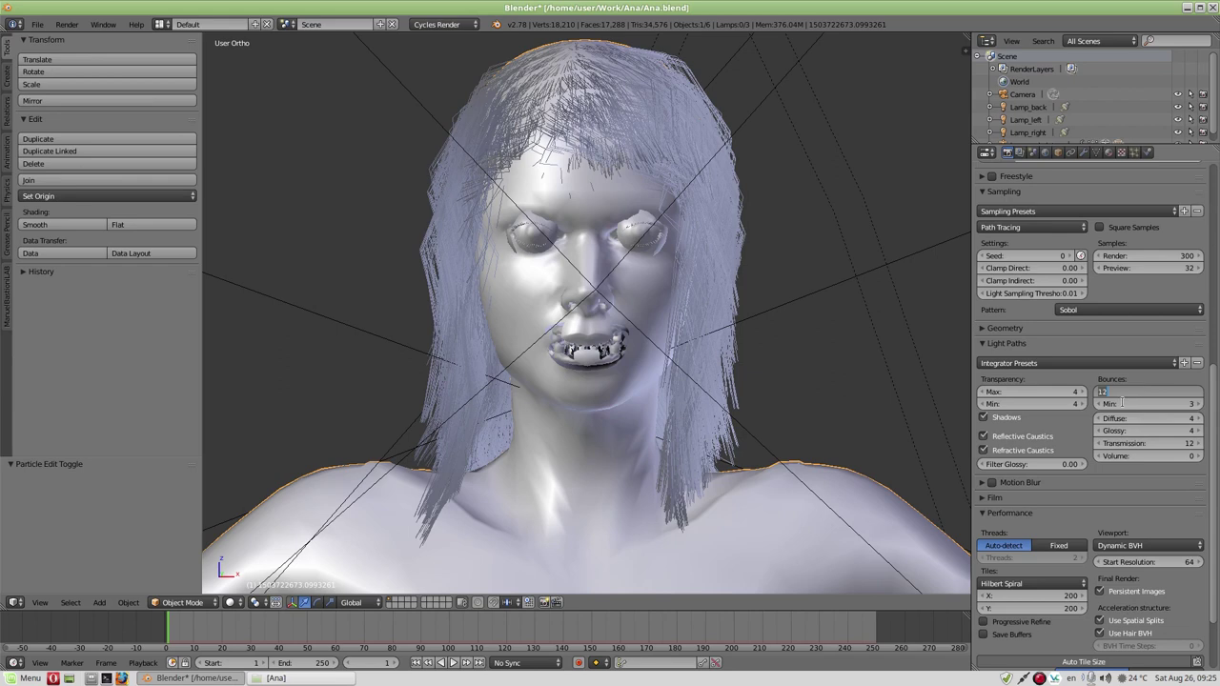
type("4")
key("Return")
left_click(1125, 404)
type("1")
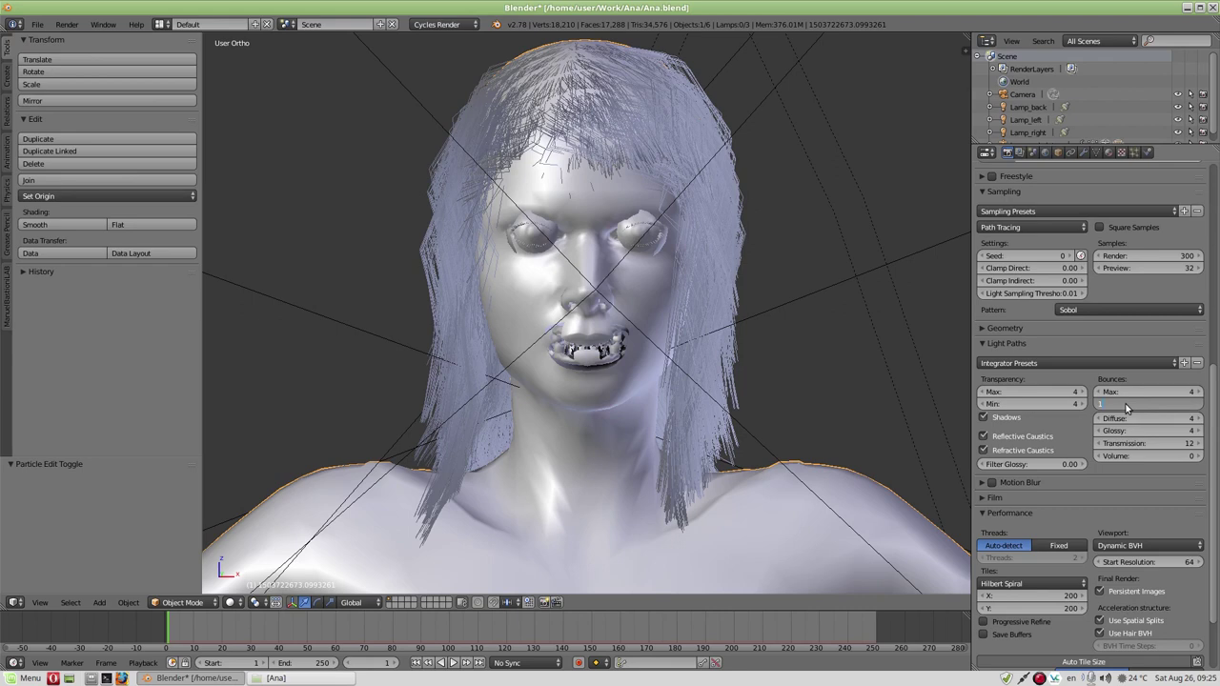
key("Return")
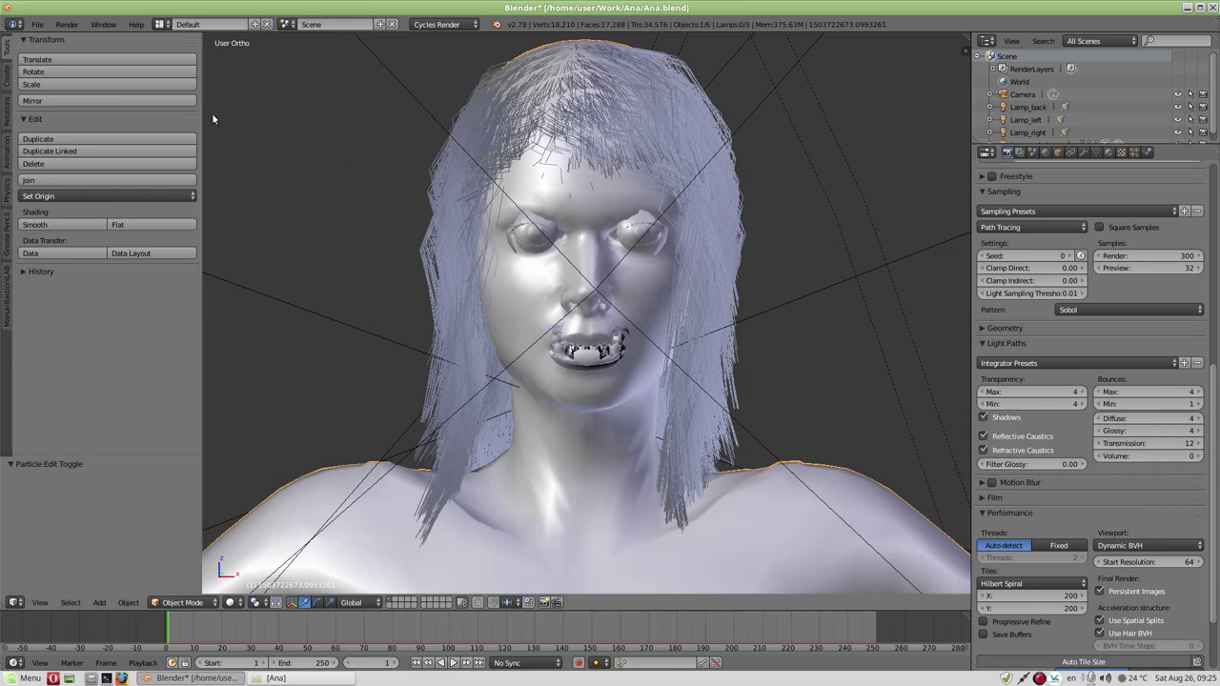
left_click(37, 24)
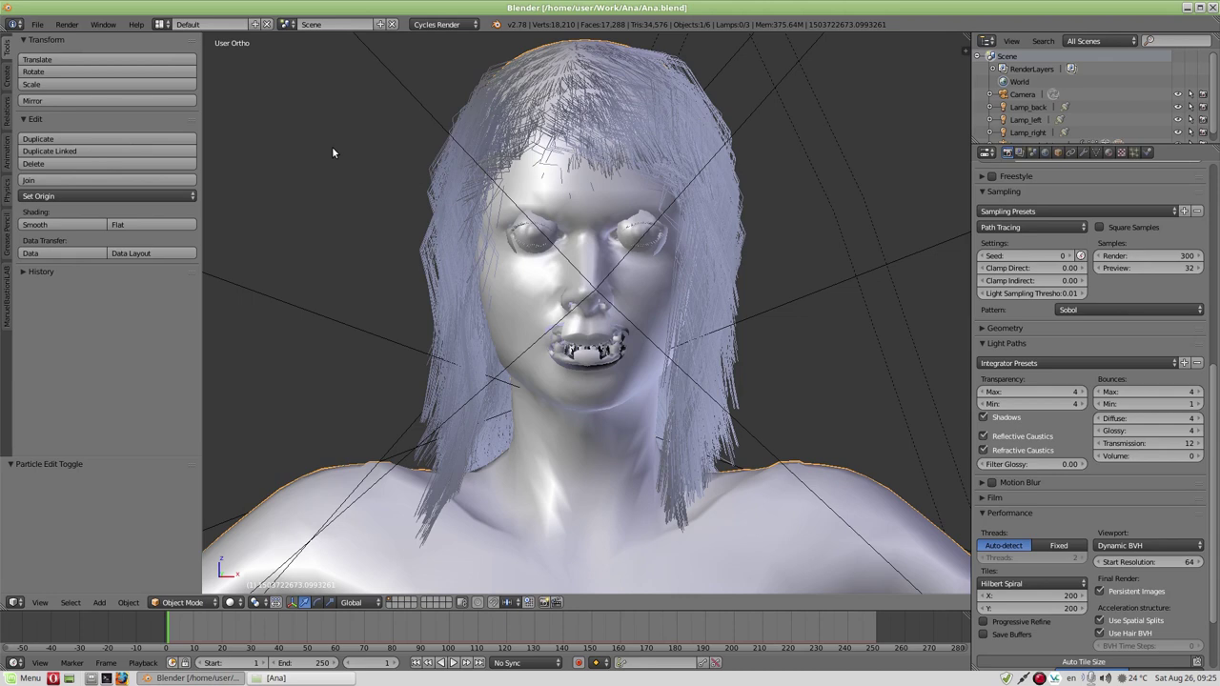
key("F12")
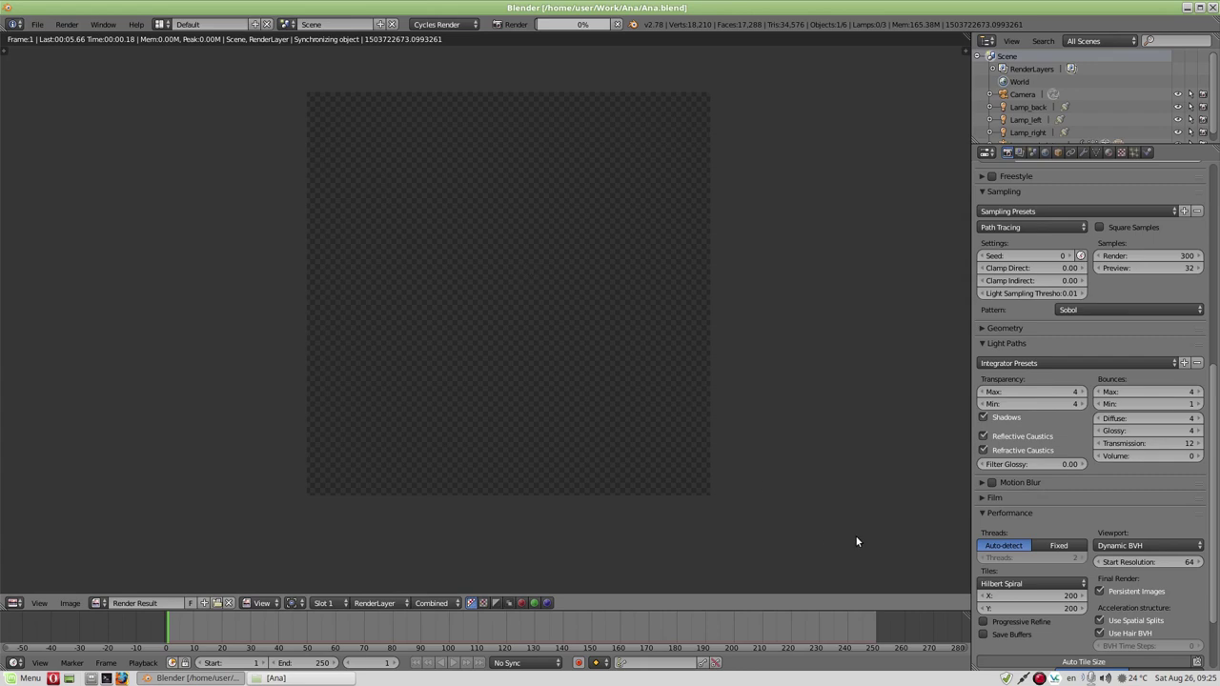
- Let the render reach about 41%, then cancel it and close the Render Result
left_click(1039, 678)
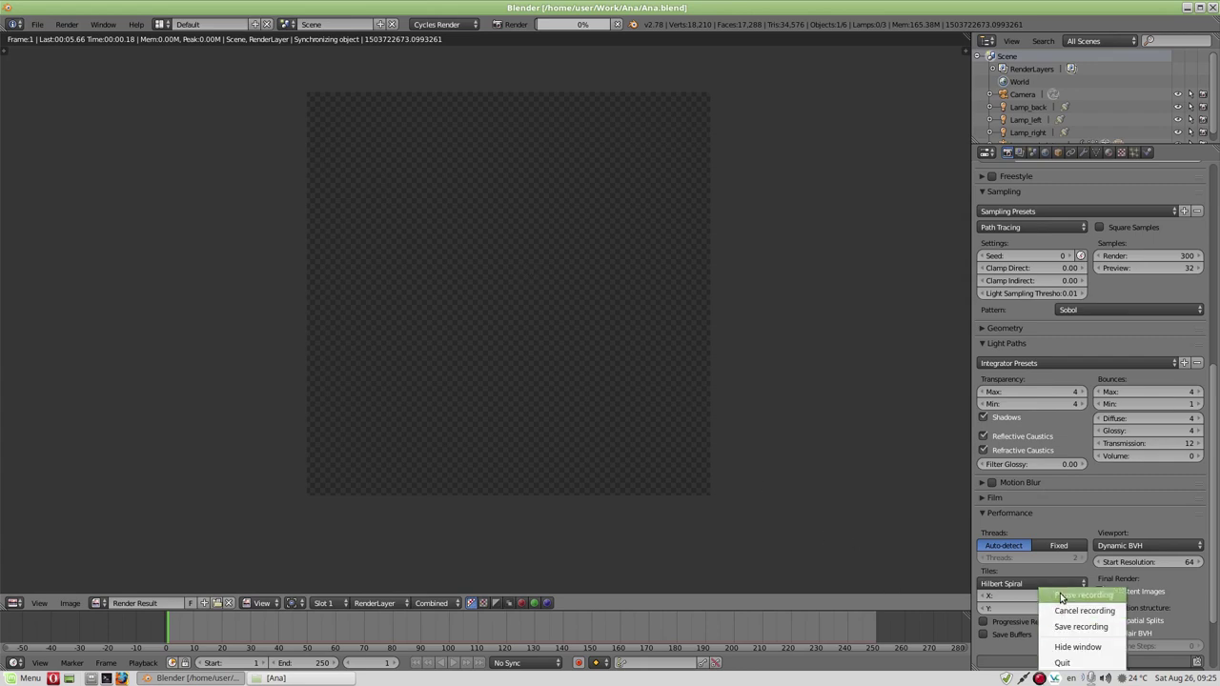
left_click(1060, 604)
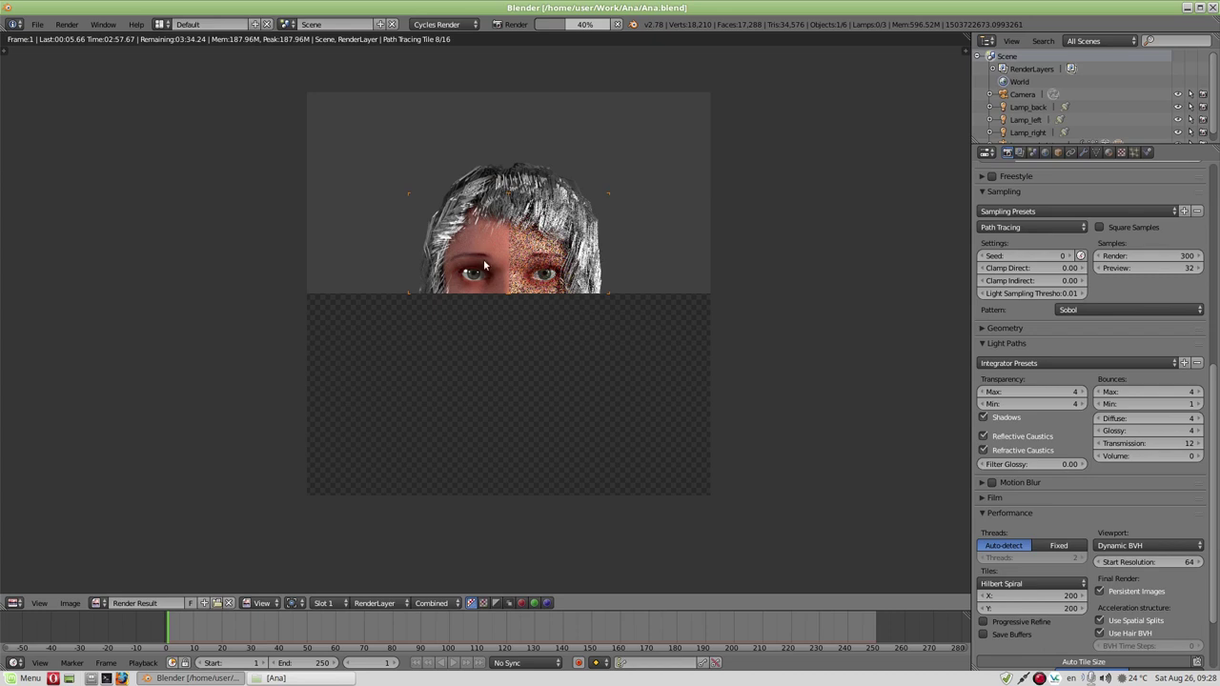
key("Escape")
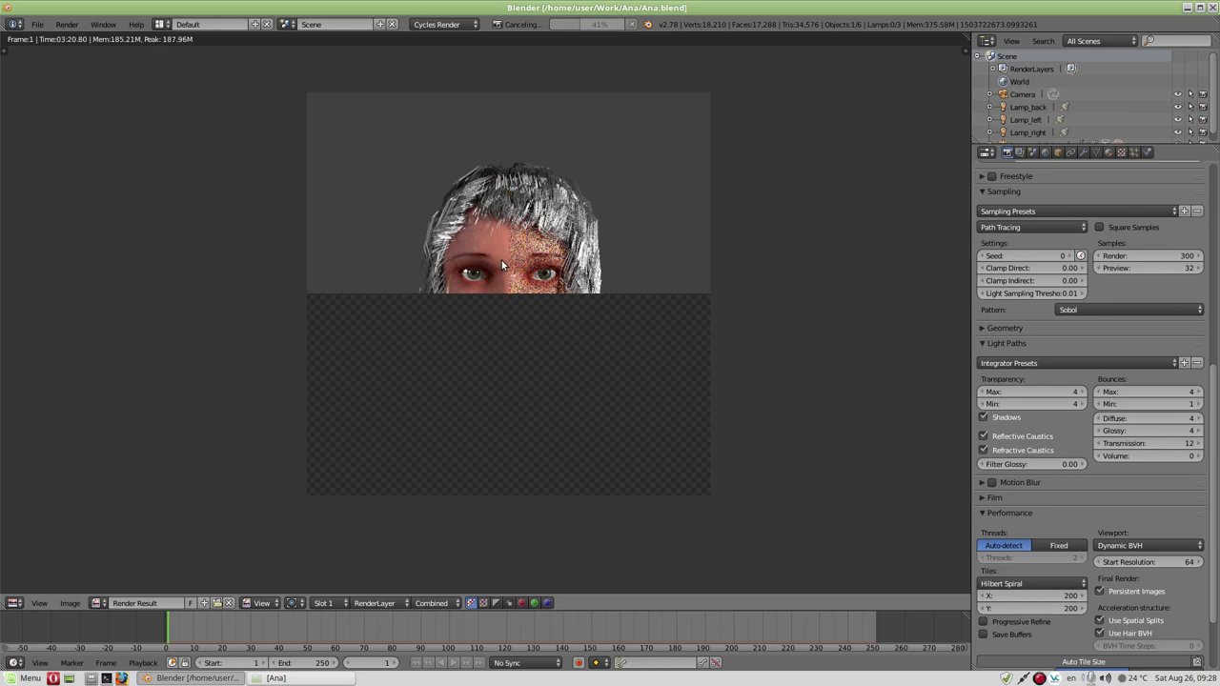
key("Escape")
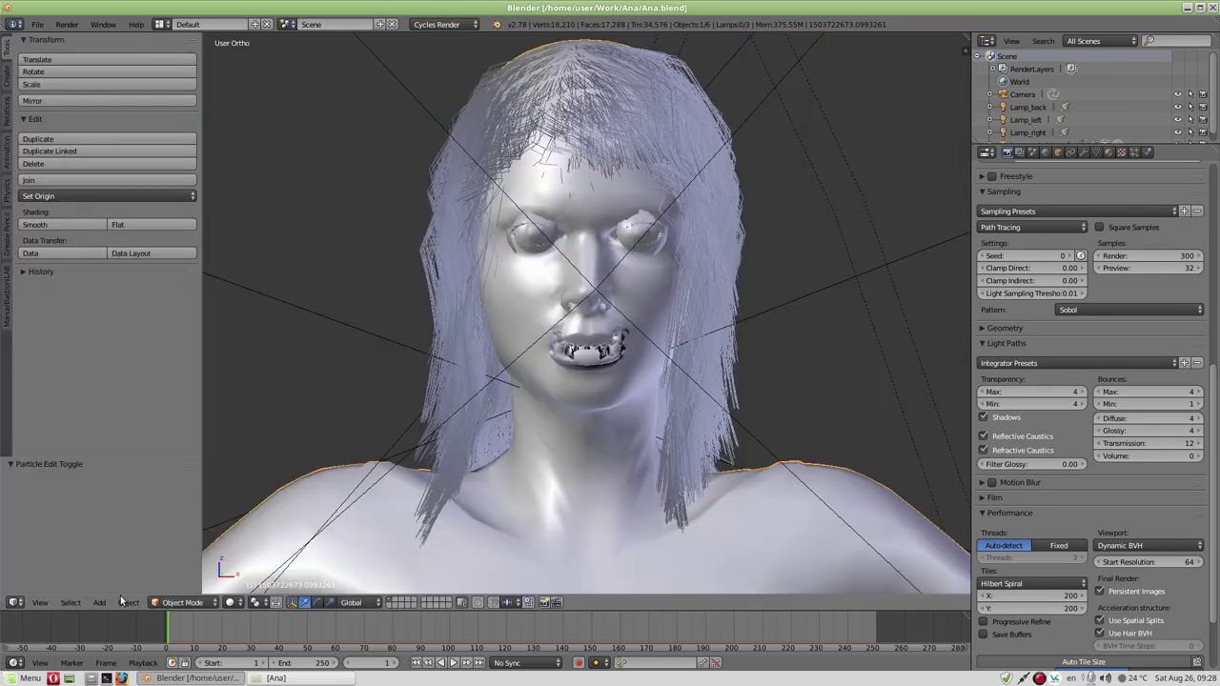
- Lower the Kosa Hair BSDF reflection colour value from white 1.0 down to a dark grey
left_click(1108, 153)
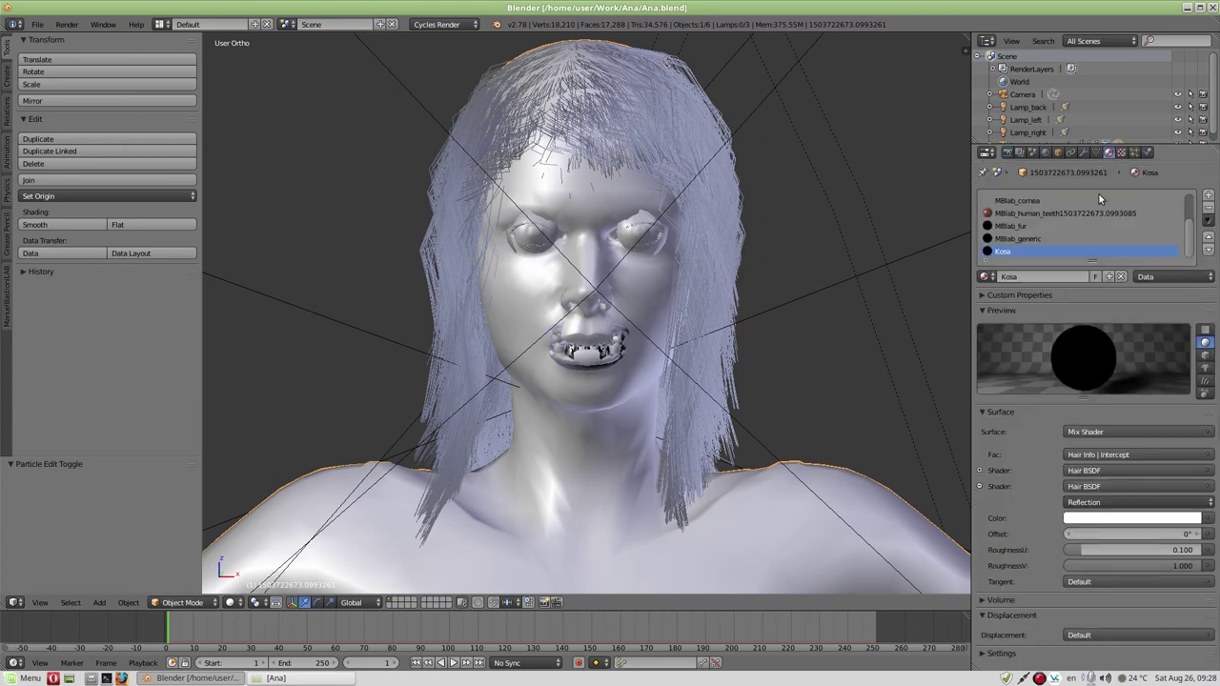
left_click(1097, 520)
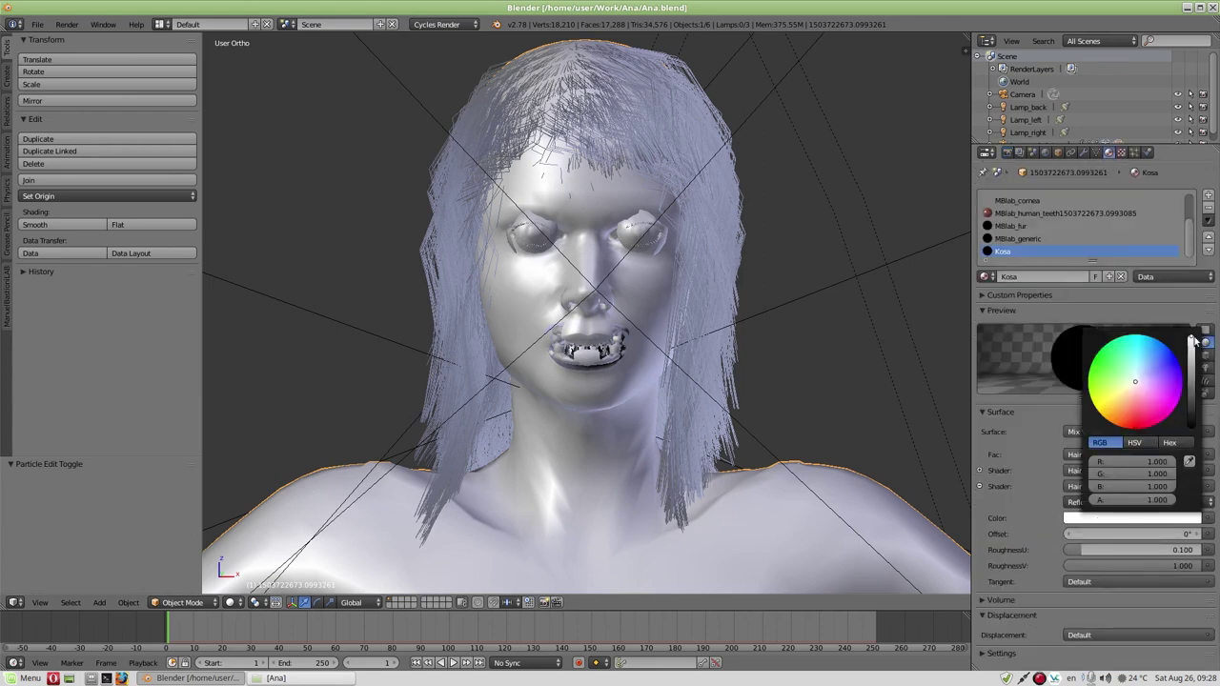
left_click_drag(1193, 341, 1191, 397)
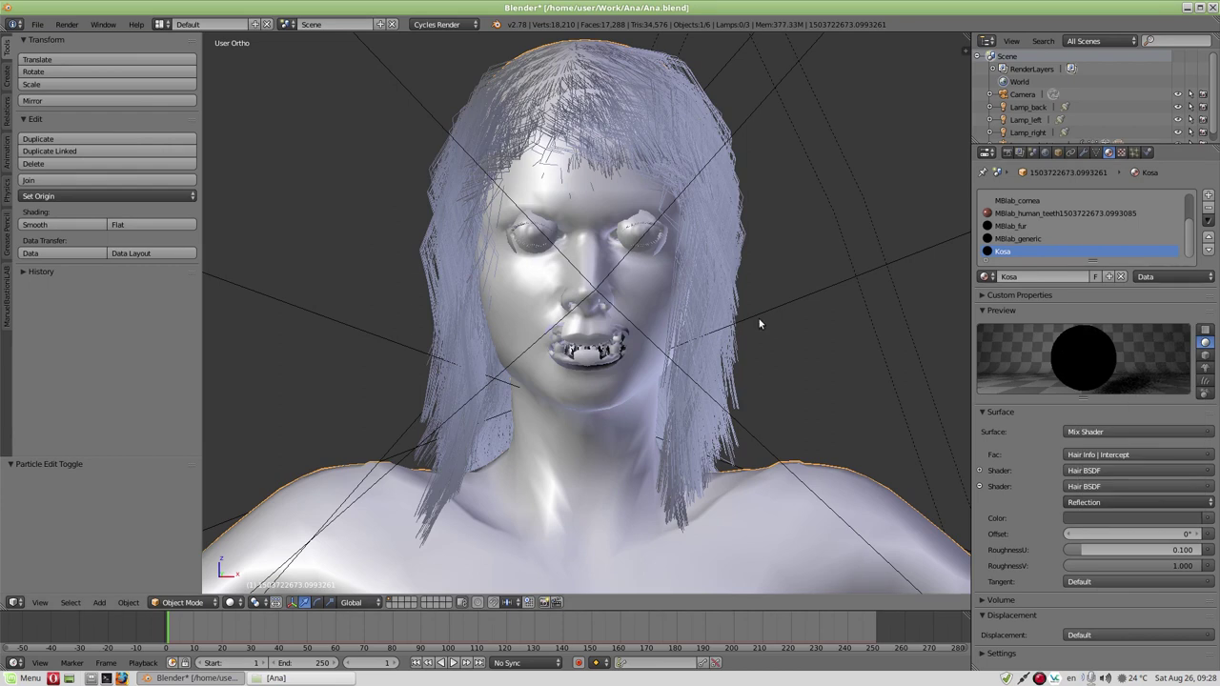
scroll(759, 324, "down", 2)
scroll(759, 324, "down", 2)
- Orbit to an elevated three-quarter view and select Lamp_right, Lamp_left and Lamp_back in turn
scroll(759, 324, "down", 2)
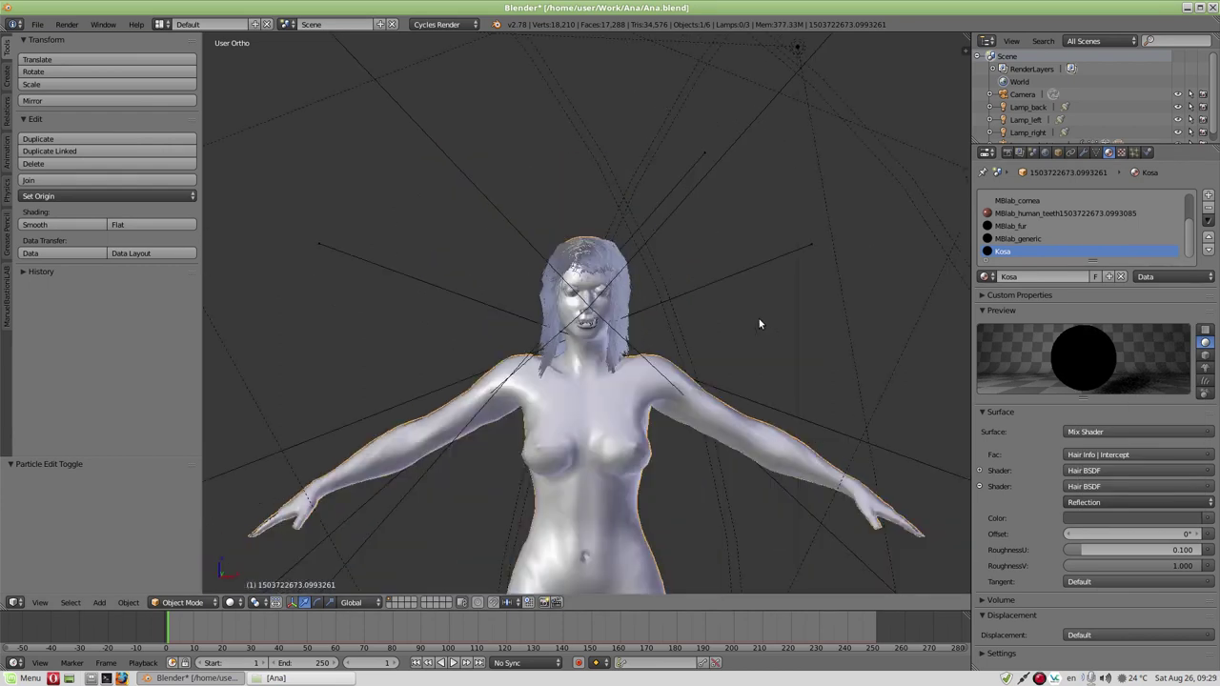
mouse_move(831, 328)
middle_mouse_down()
mouse_move(623, 293)
mouse_move(468, 286)
middle_mouse_up()
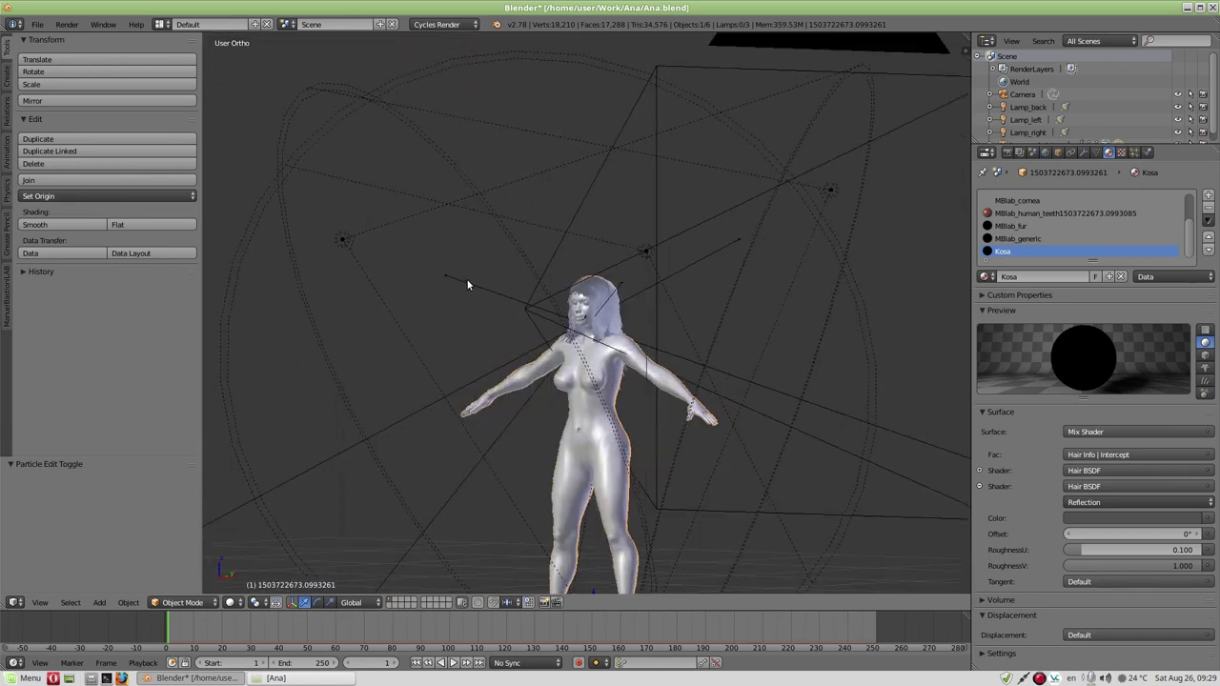
right_click(339, 240)
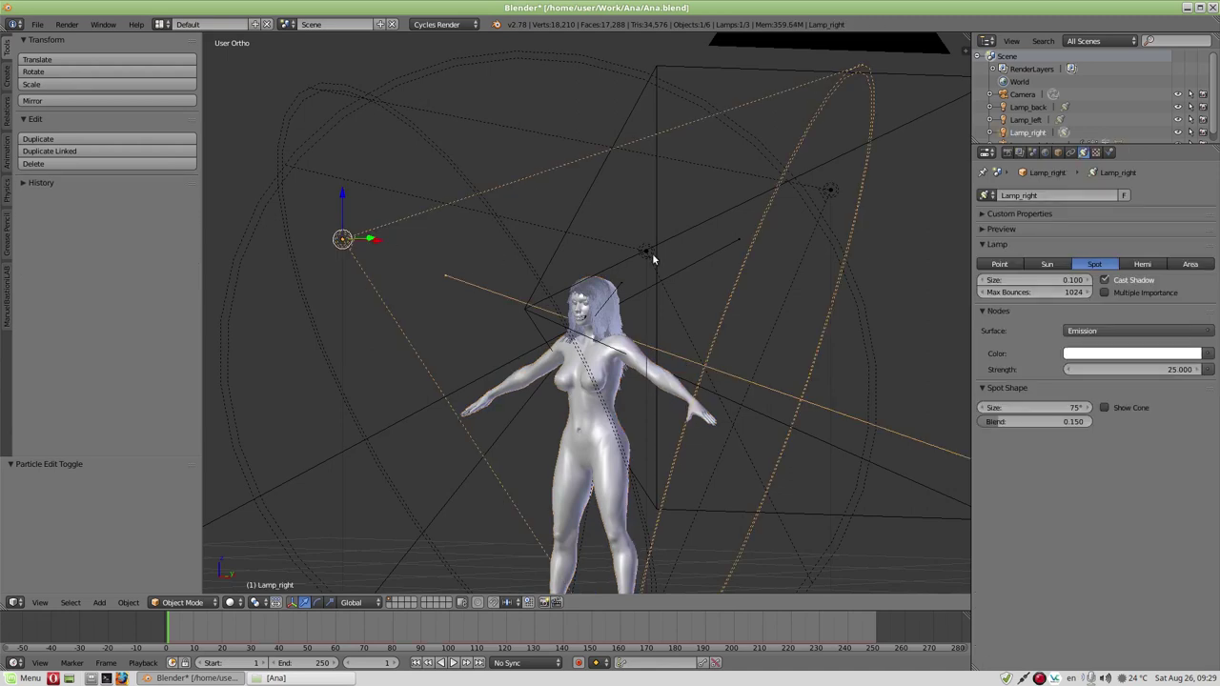
right_click(647, 253)
right_click(831, 191)
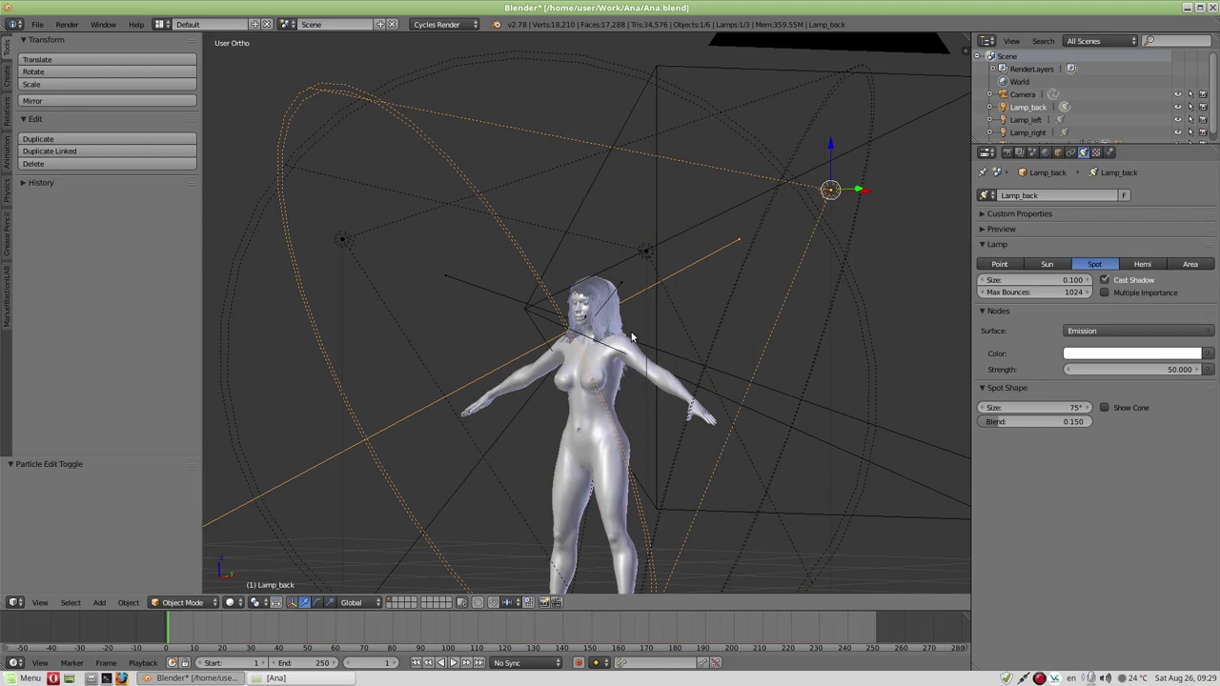
- Orbit to face the figure more frontally, then switch to the scene camera view
middle_click_drag(528, 275, 602, 345)
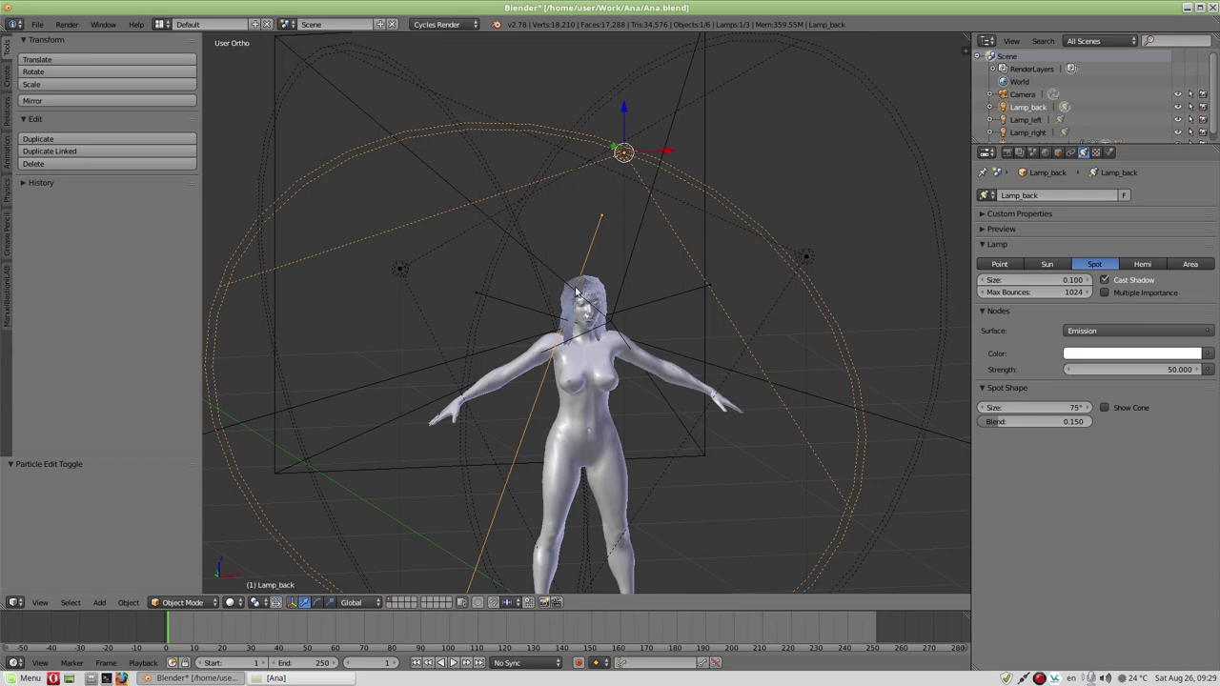
scroll(579, 292, "up", 3)
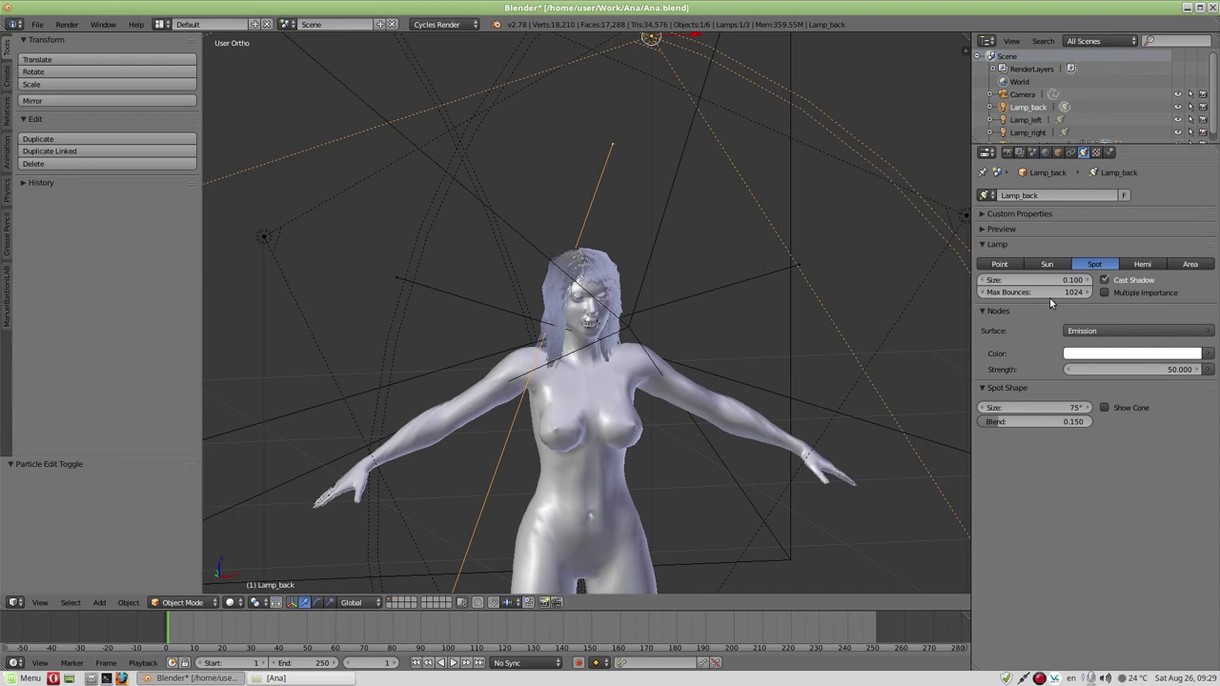
middle_click_drag(788, 202, 735, 218)
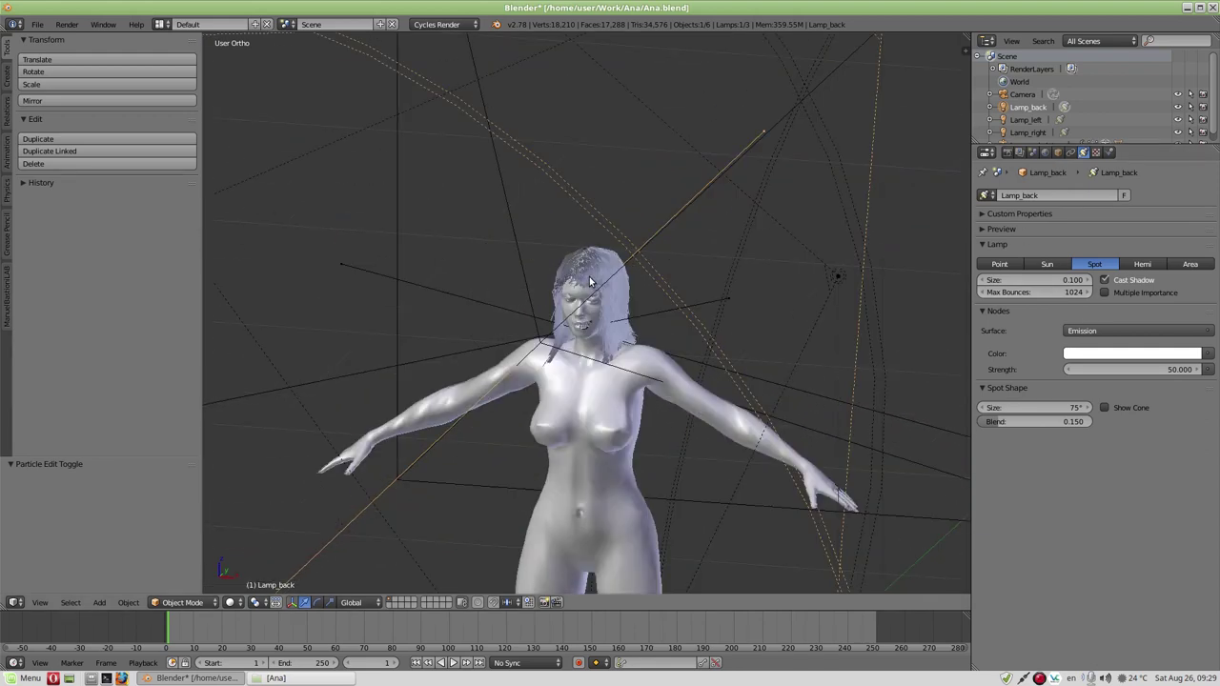
key("KP_0")
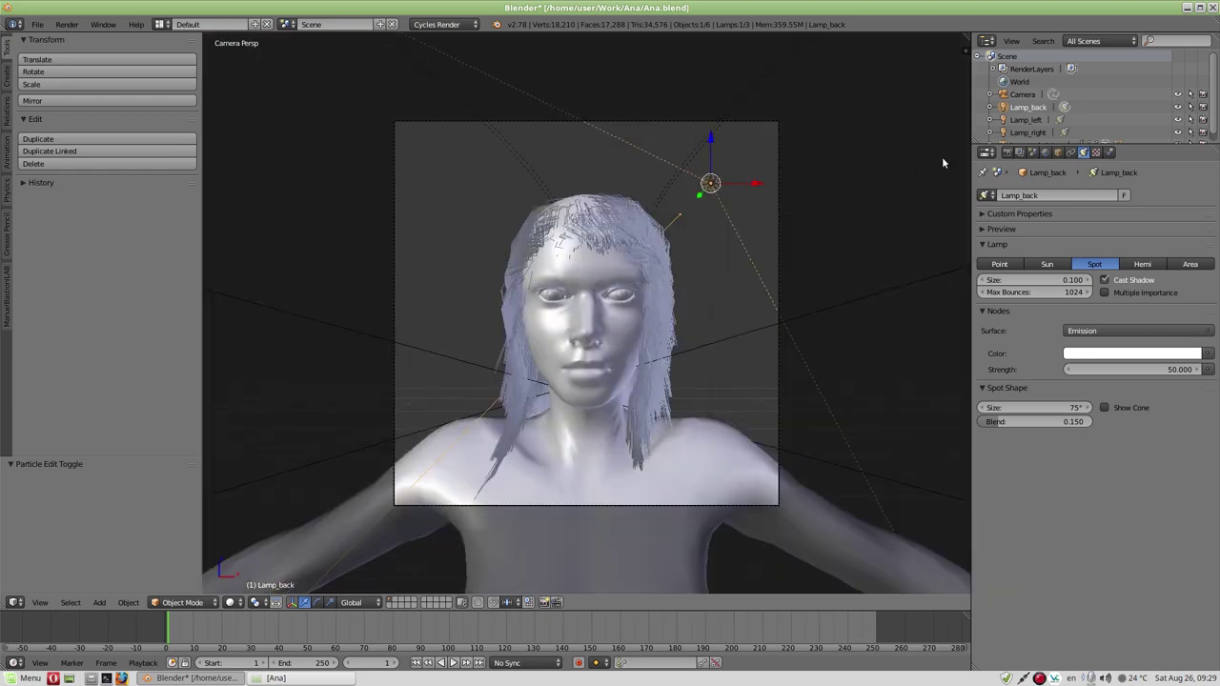
- Check the render sampling settings and save the blend file
left_click(1006, 153)
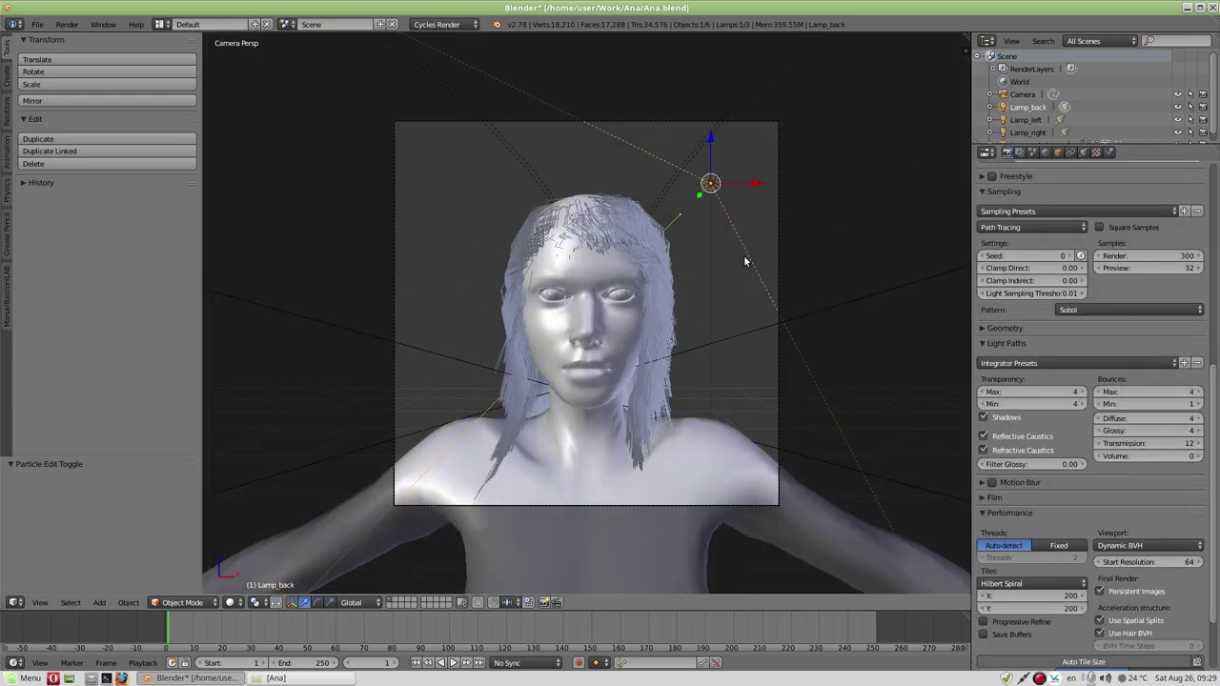
left_click(37, 23)
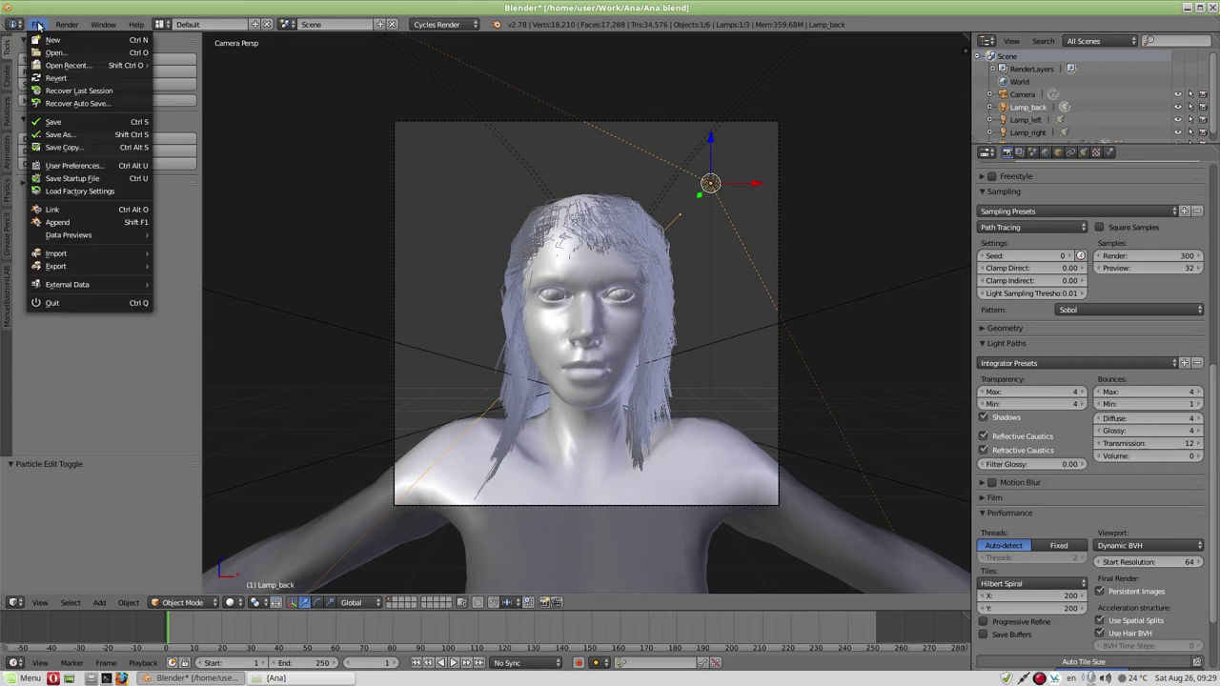
left_click(43, 123)
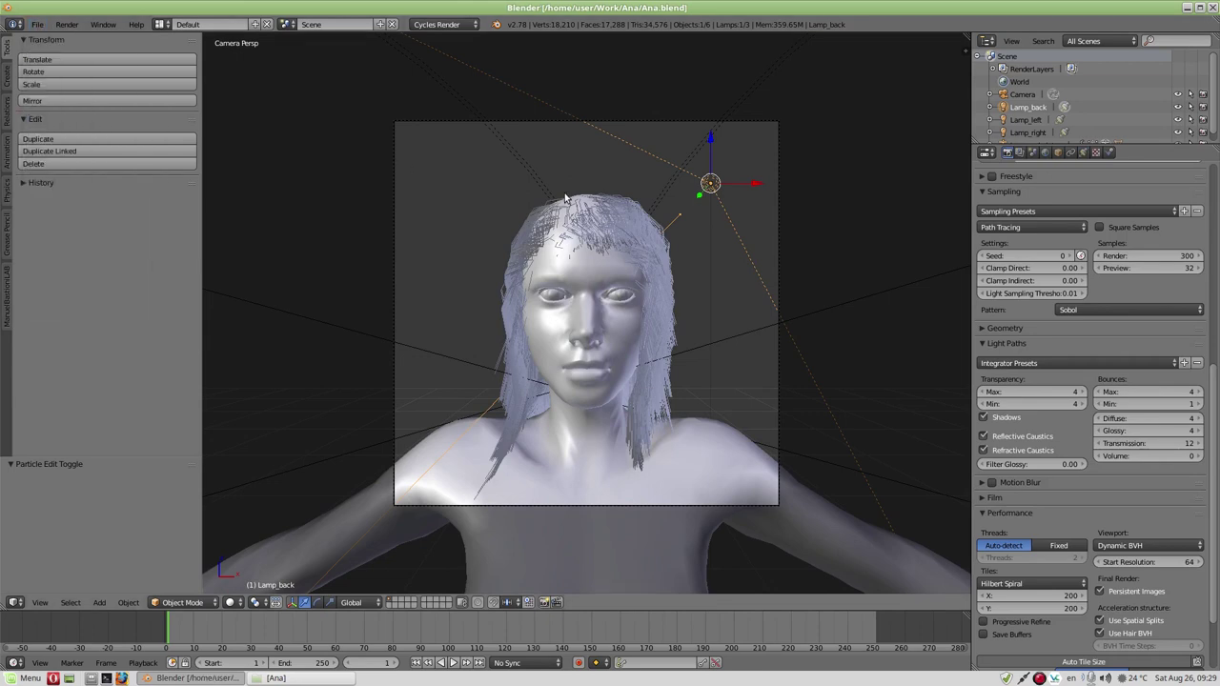
- Render a Cycles preview of the dark-haired face, then return to the hair particle settings
key("F12")
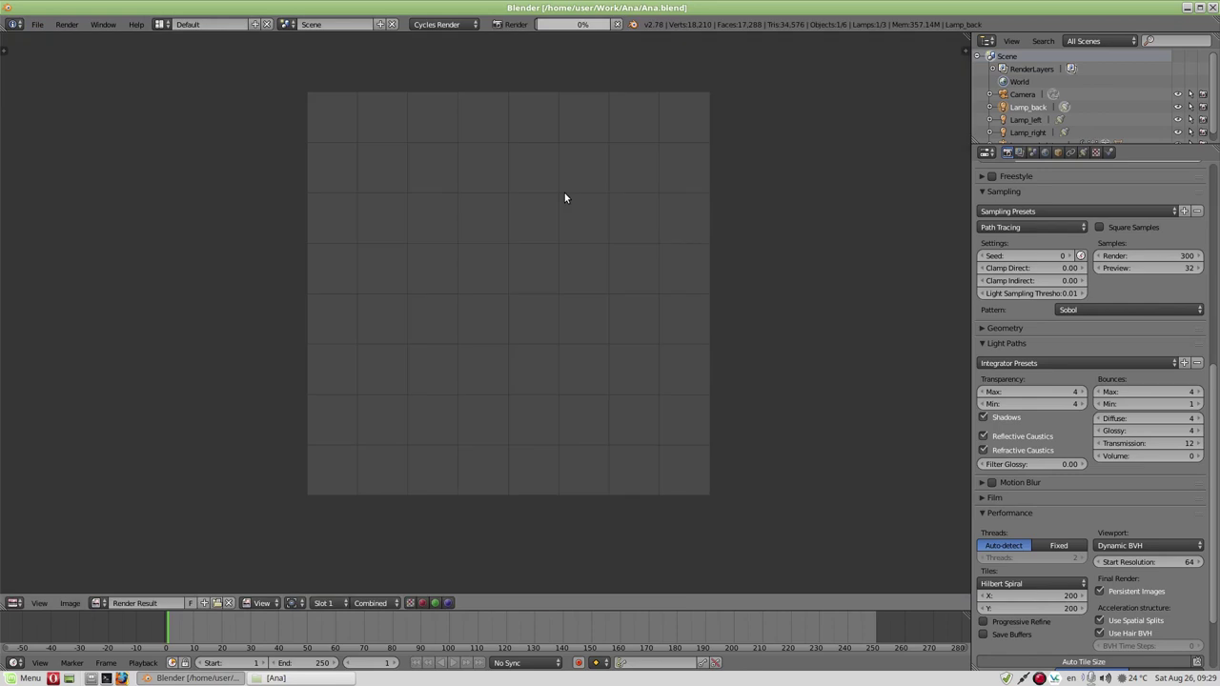
right_click(1044, 679)
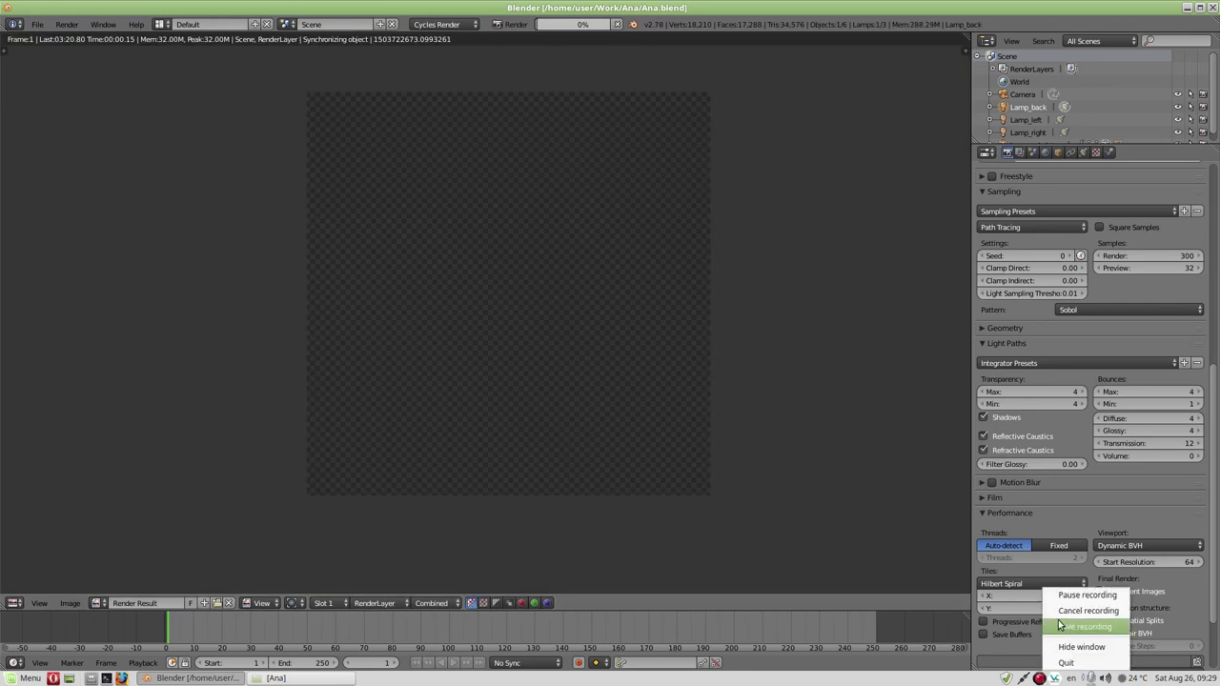
left_click(1064, 601)
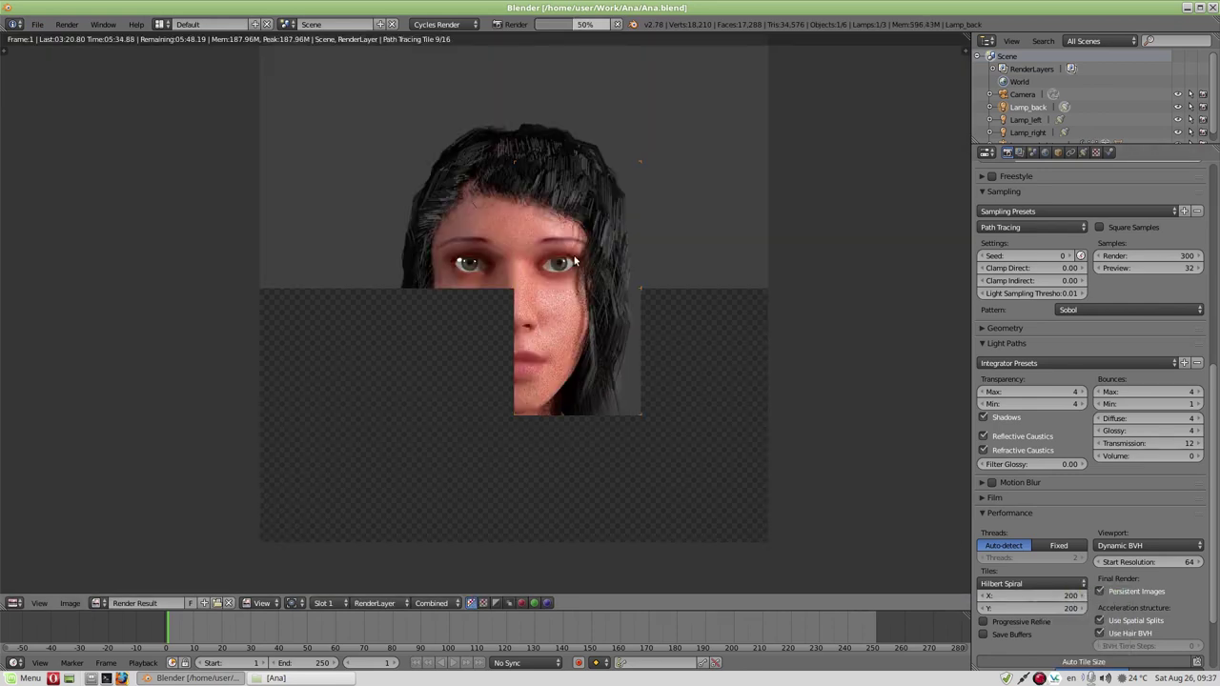
scroll(564, 244, "up", 1)
scroll(566, 228, "up", 1)
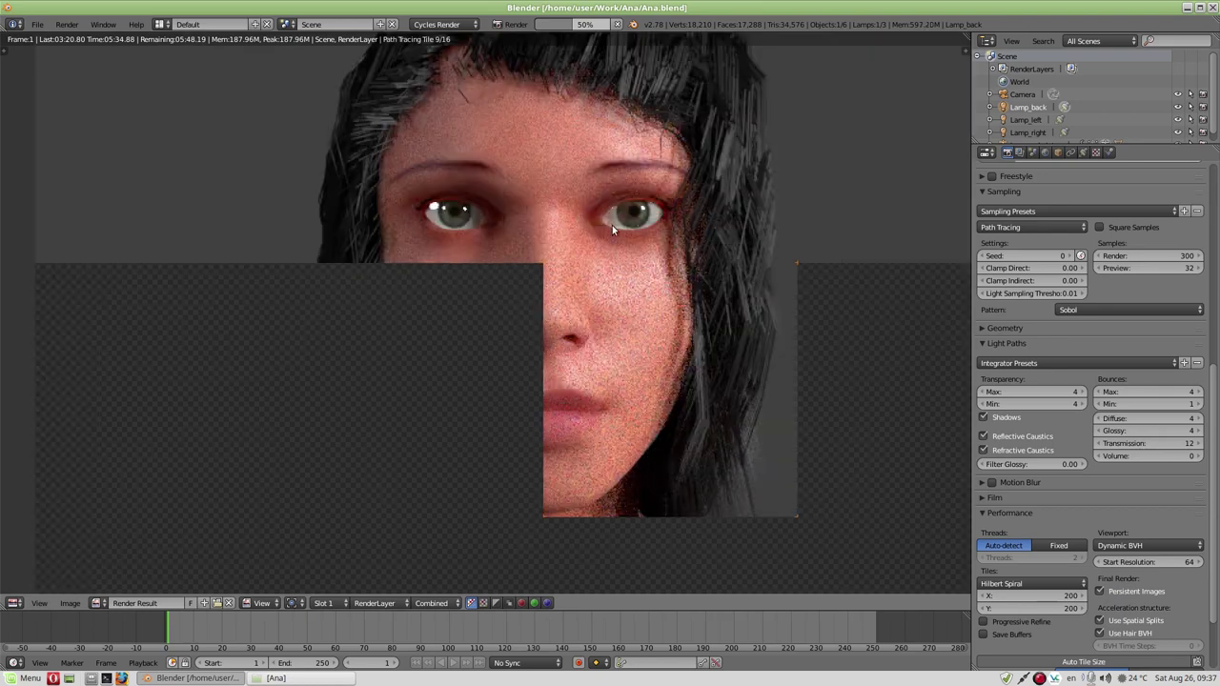
left_click_drag(668, 278, 664, 264)
scroll(724, 227, "up", 1)
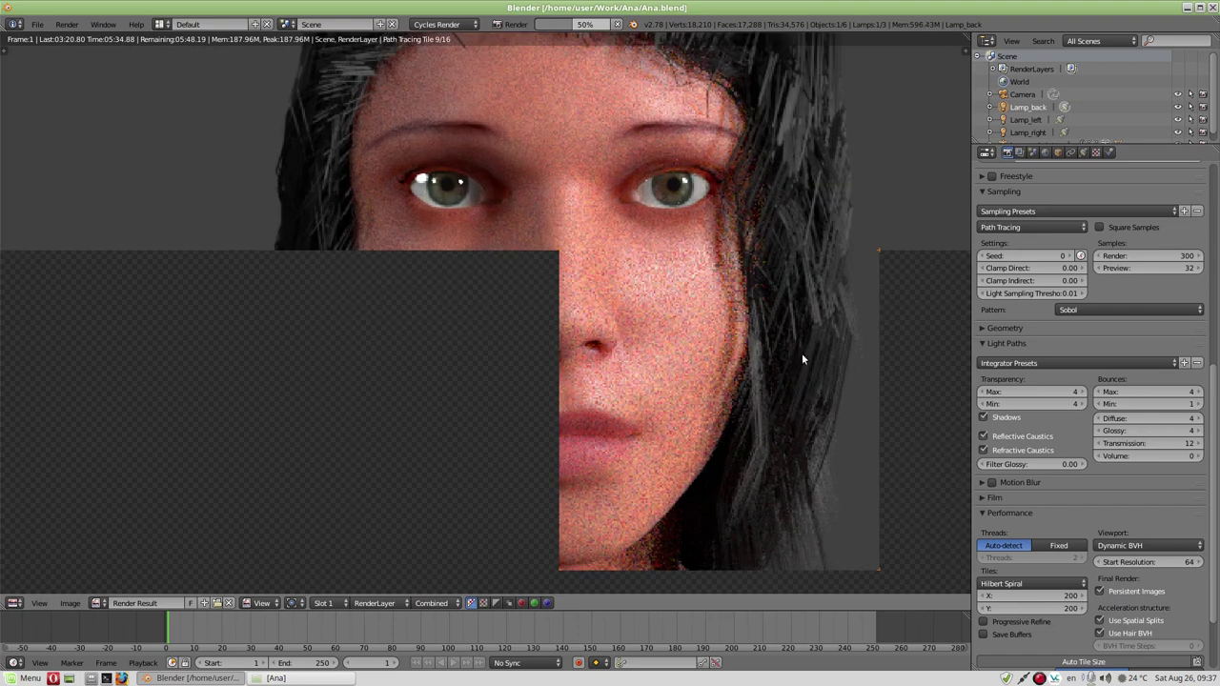
key("Escape")
left_click(1133, 152)
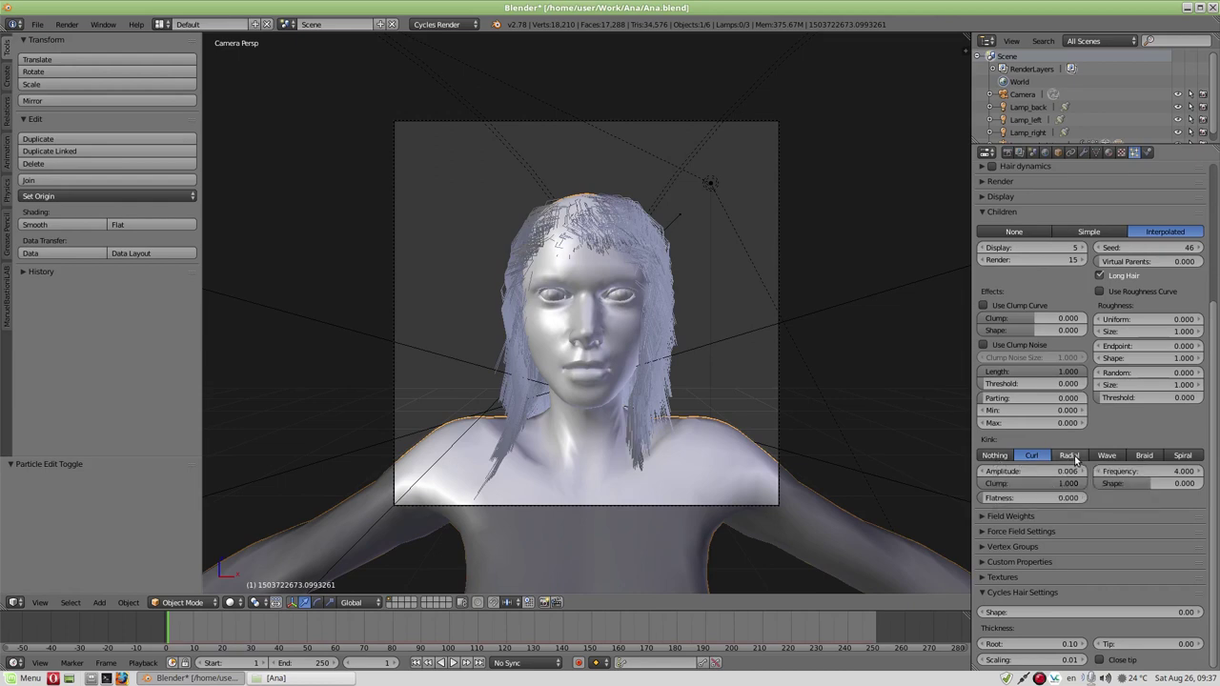
- Set the Kosa children's kink from Curl to Nothing, then orbit to view the hair from the side
left_click(994, 456)
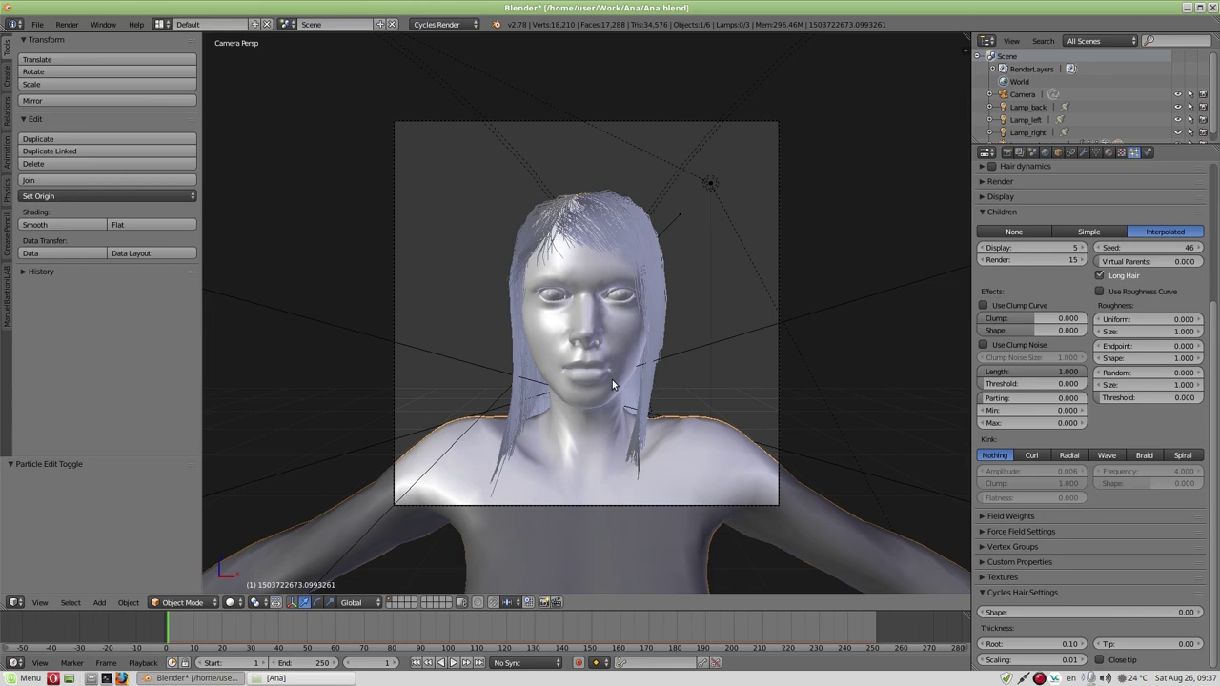
mouse_move(578, 379)
middle_mouse_down()
mouse_move(666, 380)
mouse_move(536, 382)
mouse_move(607, 399)
mouse_move(701, 384)
middle_mouse_up()
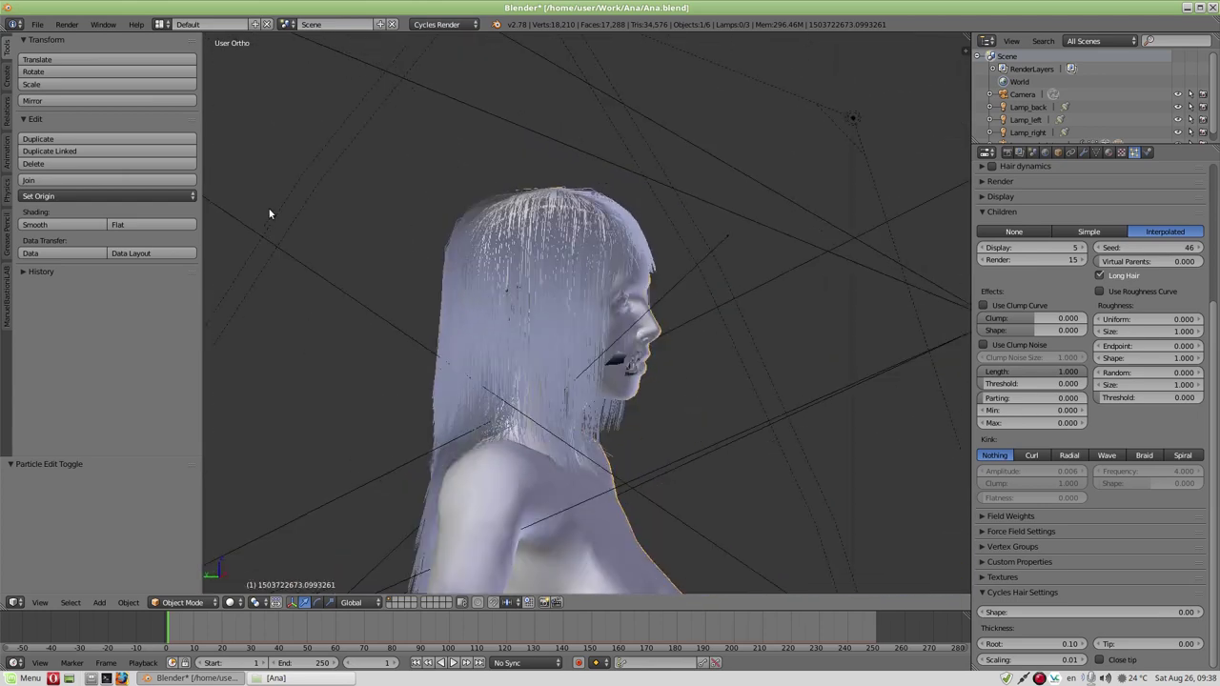
left_click(181, 603)
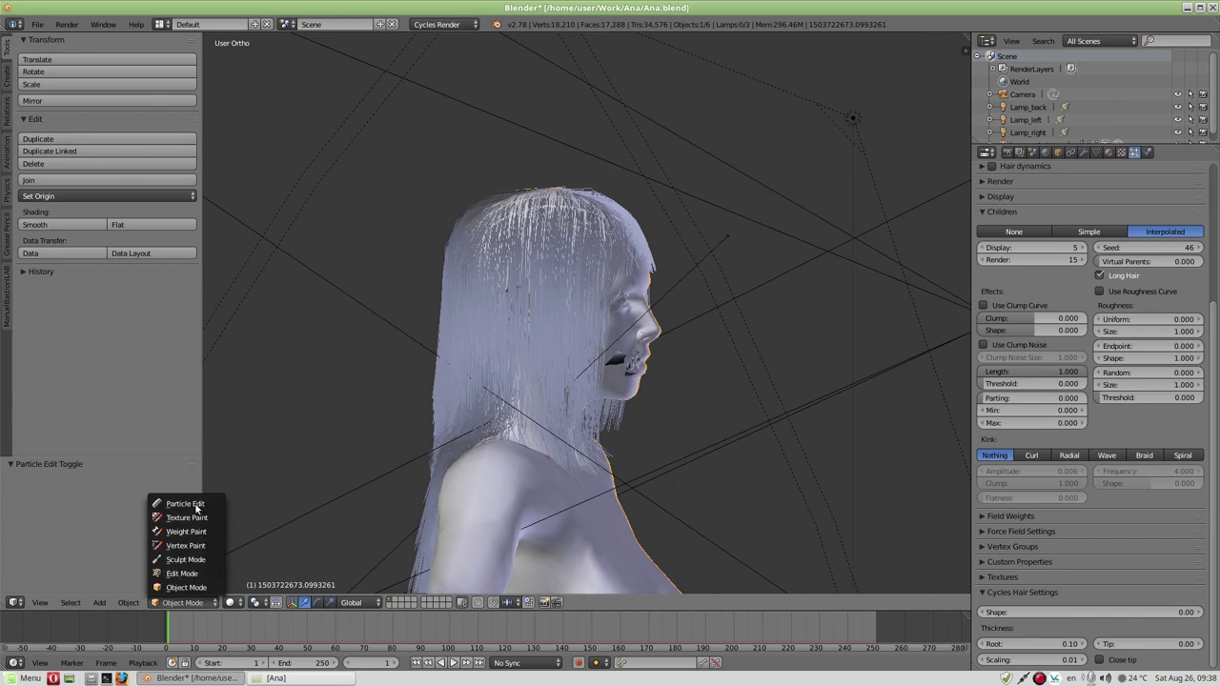
- Comb the hair near the shoulder downward, then check it from the front in Object Mode
key("Return")
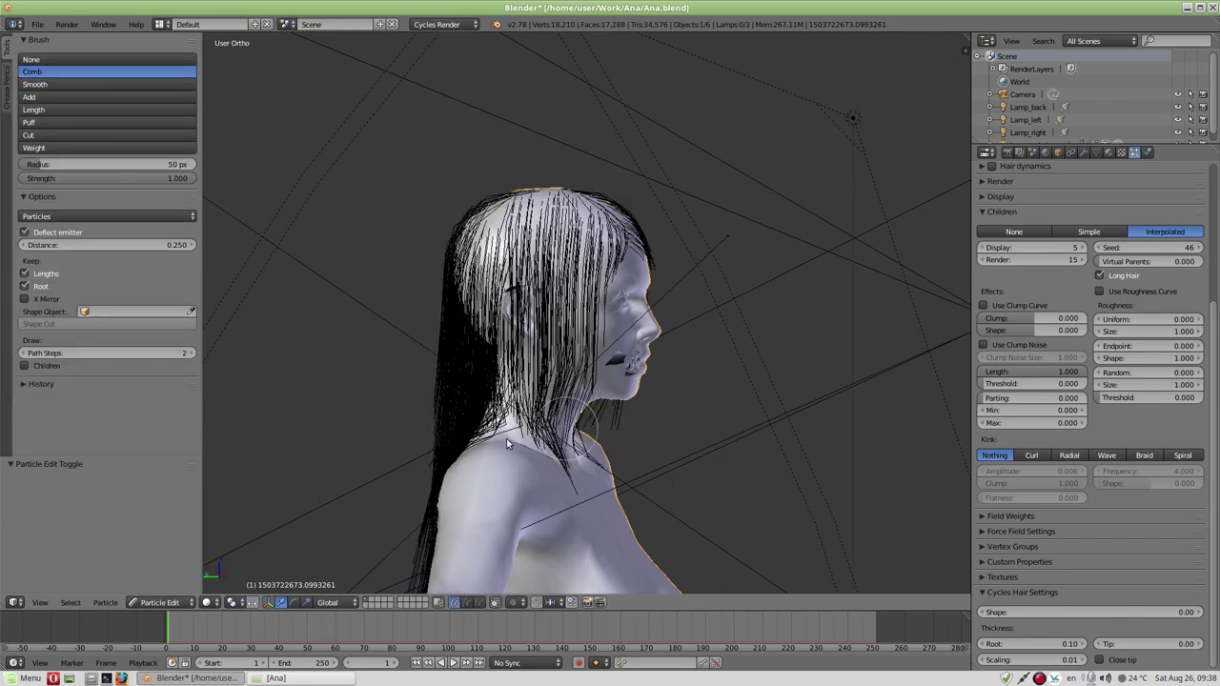
mouse_move(435, 476)
left_mouse_down()
mouse_move(435, 496)
mouse_move(407, 474)
mouse_move(419, 495)
left_mouse_up()
key("Tab")
key("KP_1")
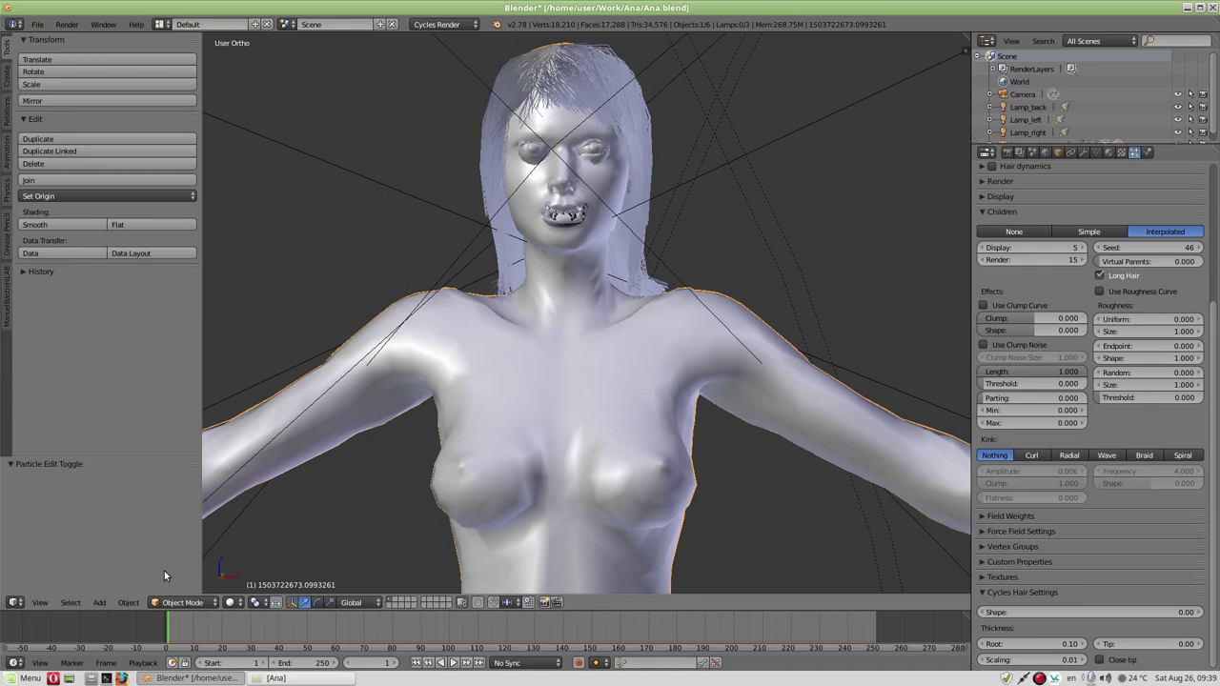
- Comb the back strands down behind the neck and past the shoulders in Particle Edit
left_click(181, 602)
left_click(186, 504)
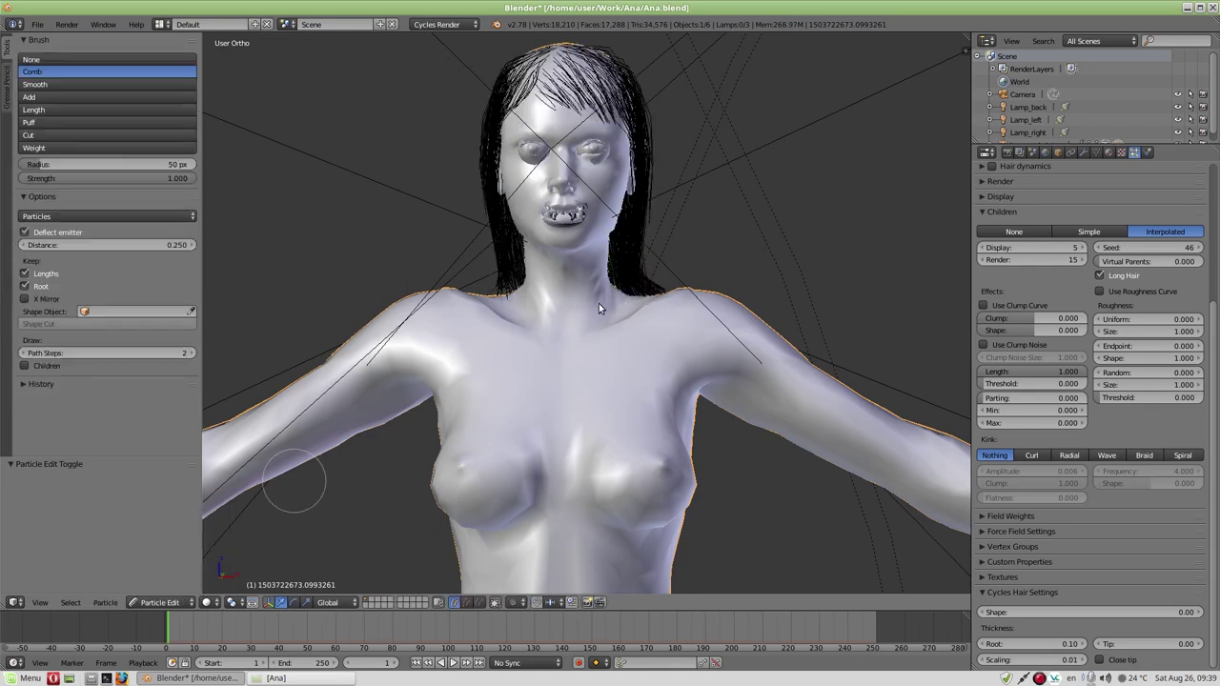
left_click_drag(666, 319, 651, 301)
mouse_move(648, 374)
middle_mouse_down()
mouse_move(435, 427)
mouse_move(498, 303)
middle_mouse_up()
mouse_move(526, 289)
left_mouse_down()
mouse_move(640, 394)
mouse_move(645, 479)
left_mouse_up()
middle_click_drag(691, 380, 665, 250)
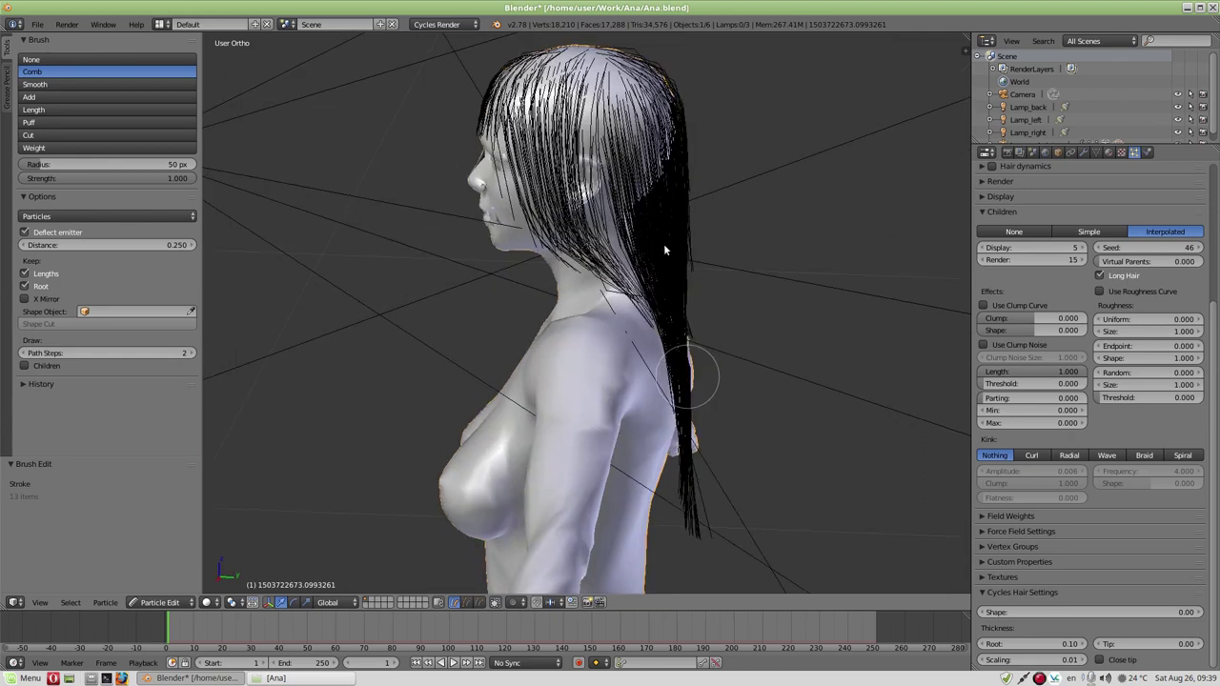
left_click_drag(686, 236, 674, 369)
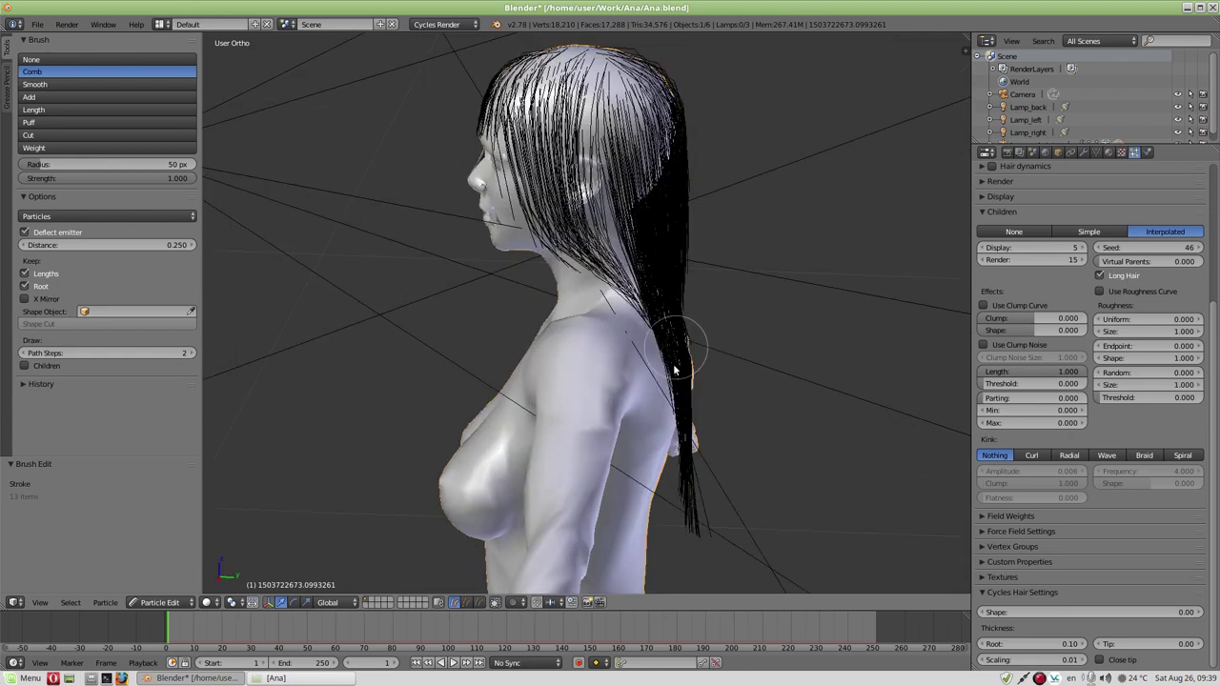
middle_click_drag(534, 317, 688, 286)
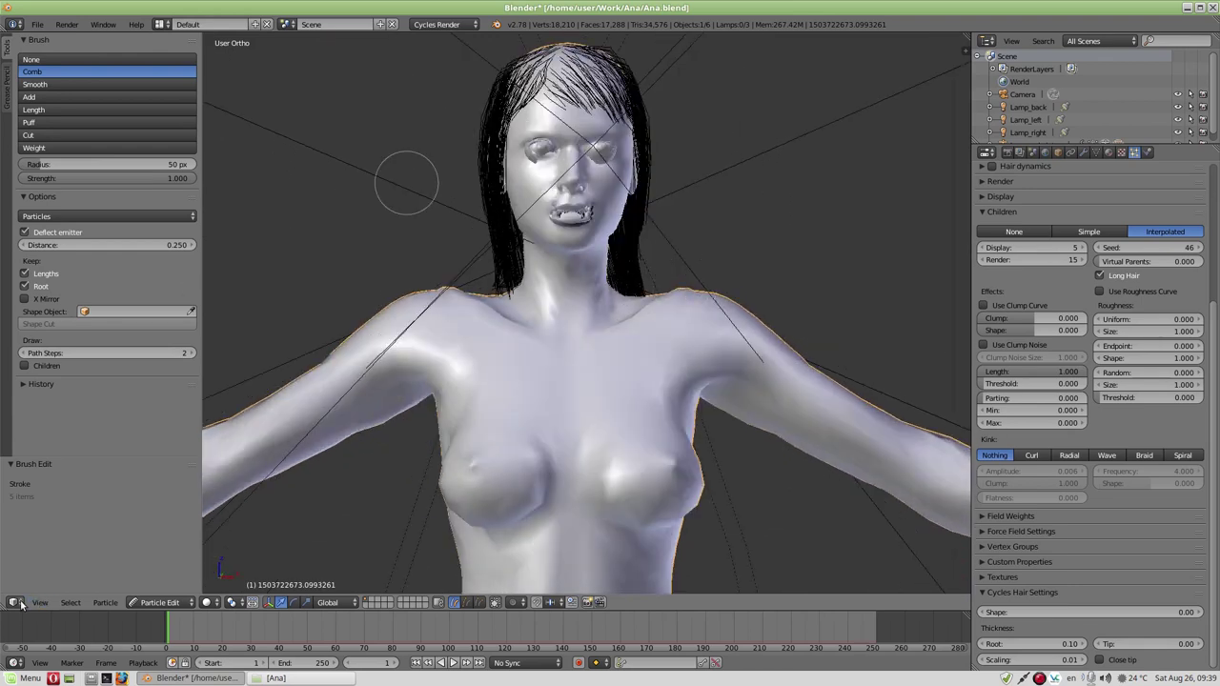
- Darken the Kosa hair material's Reflection Hair BSDF colour value from 0.080 to 0.061
left_click(1108, 152)
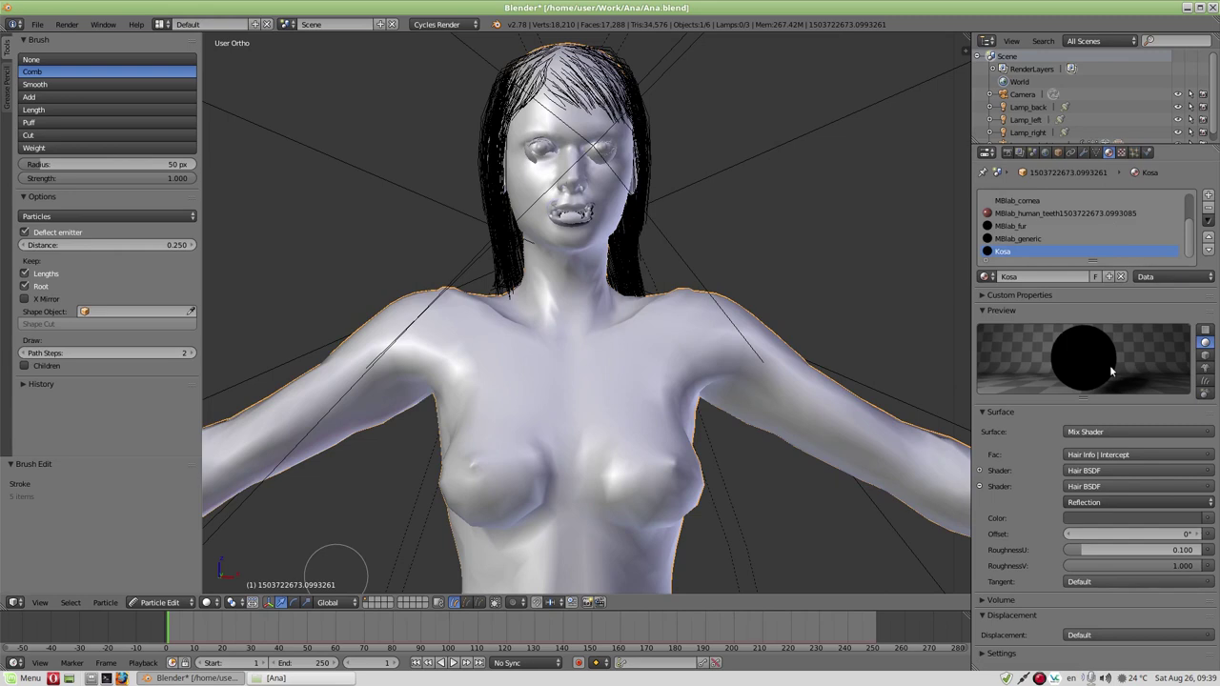
left_click(1107, 521)
left_click_drag(1191, 398, 1191, 403)
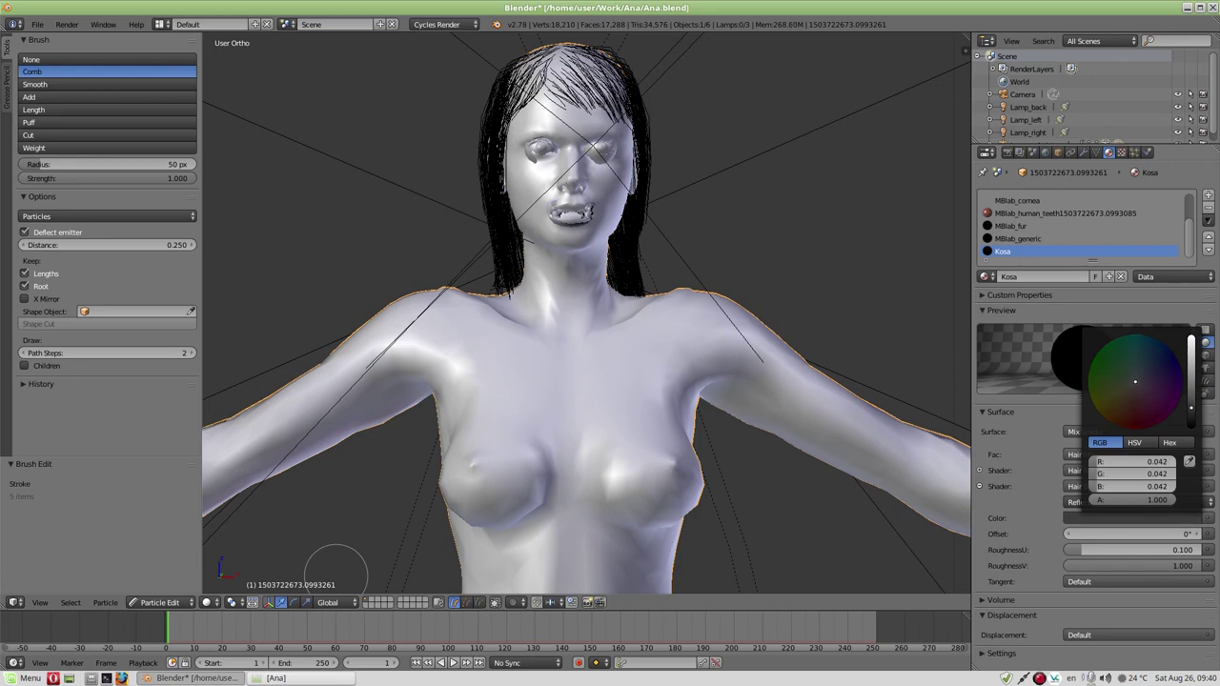
left_click(38, 26)
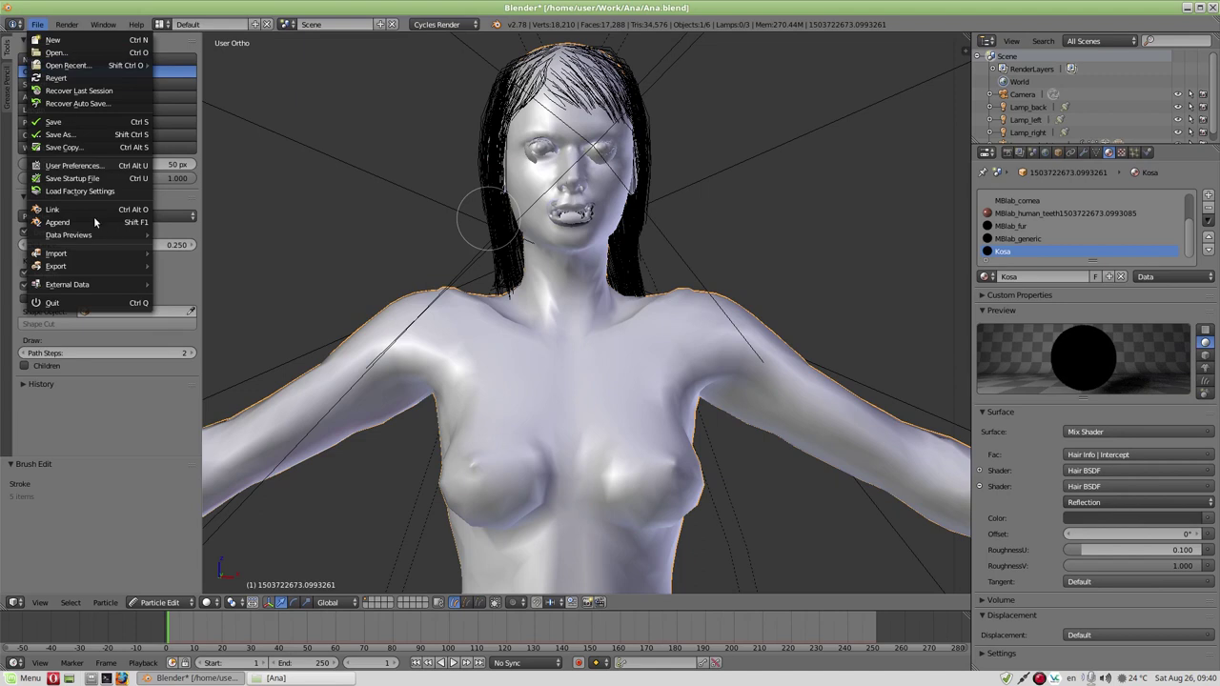
- Return to Object Mode and turn the head to view the full straight bob
left_click(150, 602)
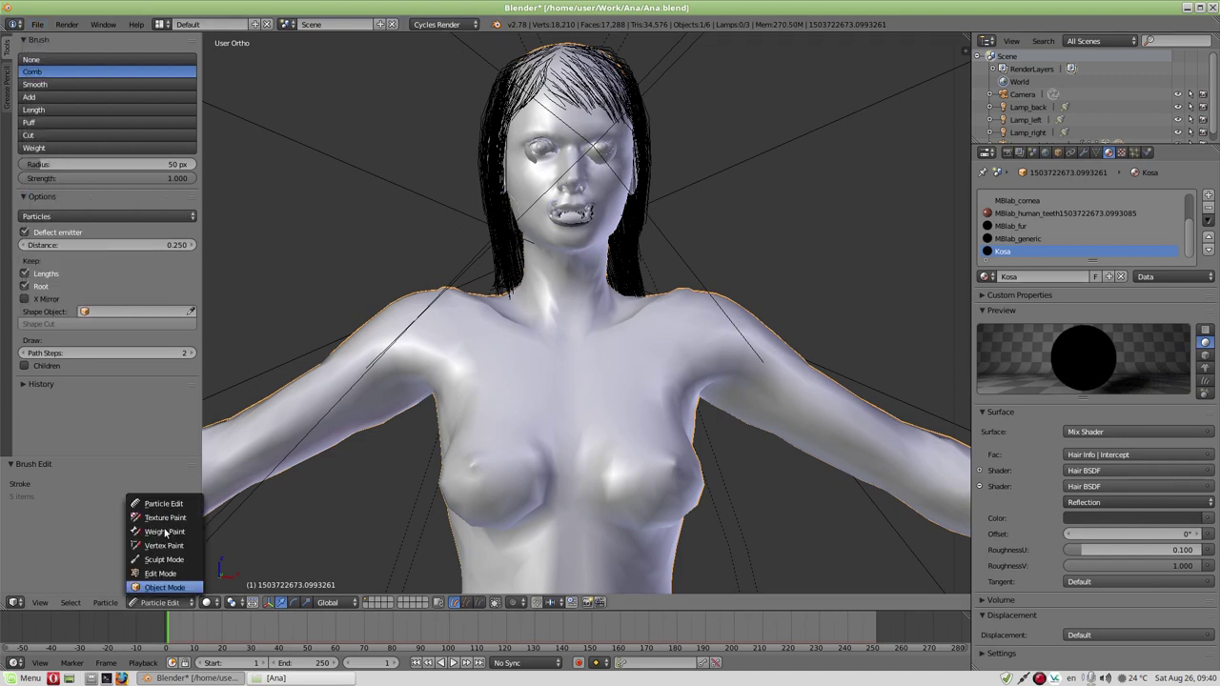
left_click(159, 588)
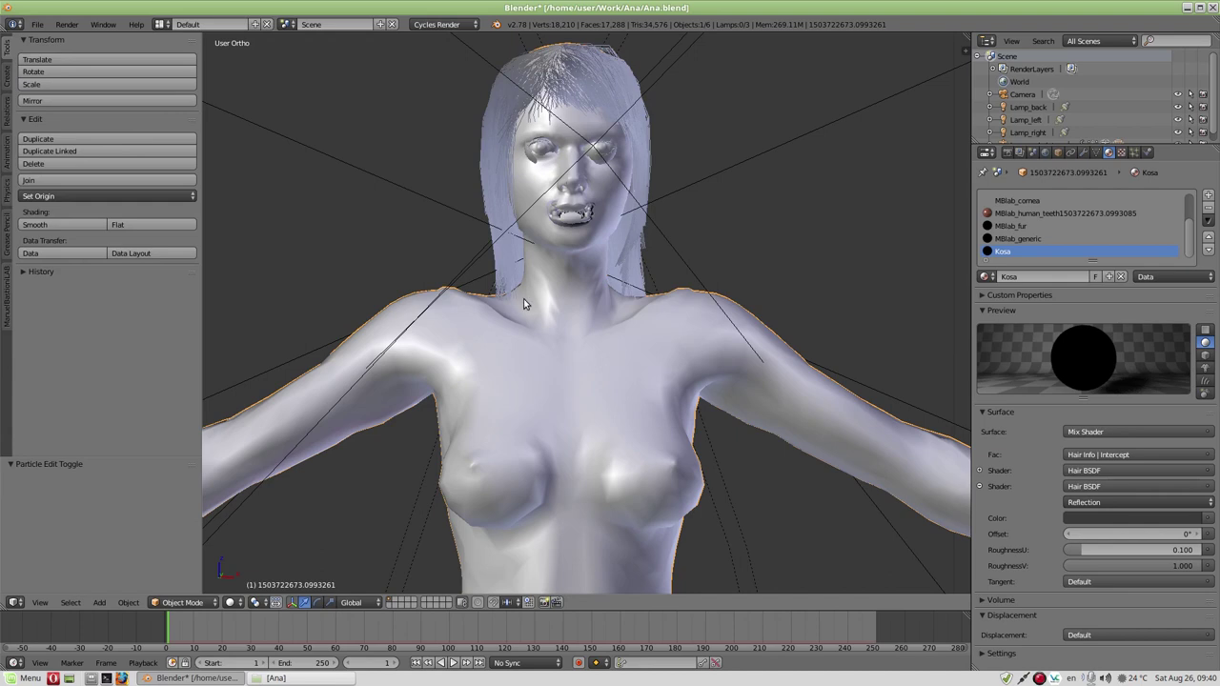
middle_click_drag(523, 298, 523, 303)
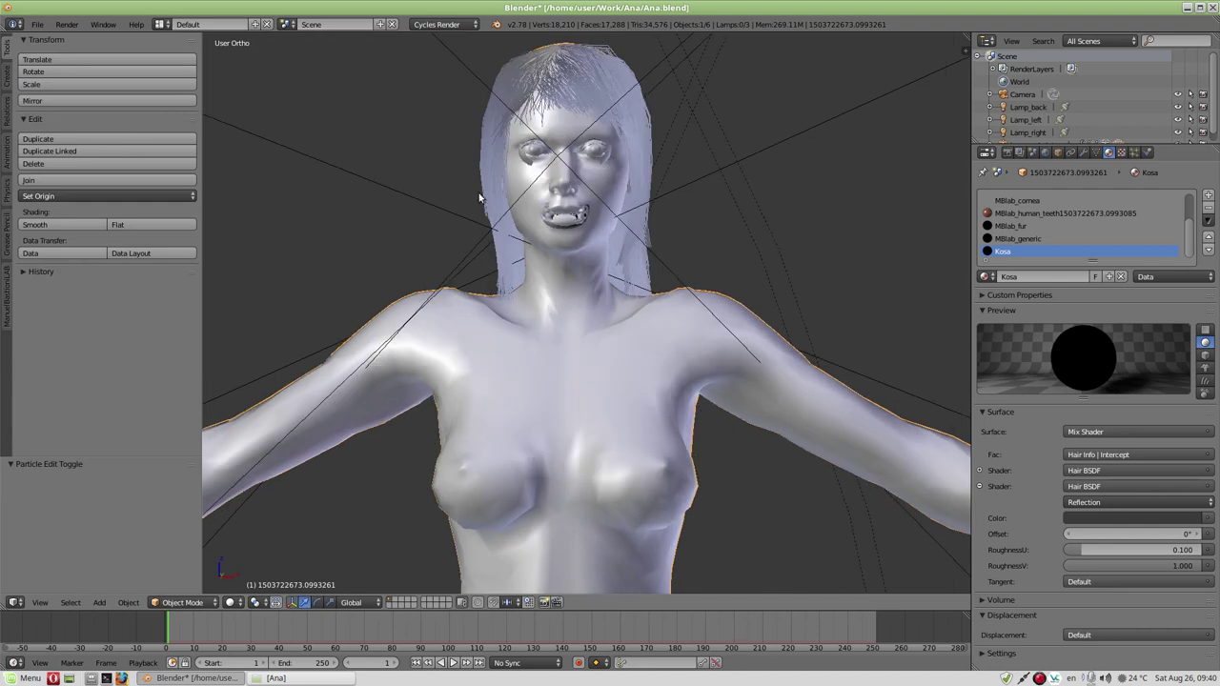
middle_click_drag(539, 245, 526, 244)
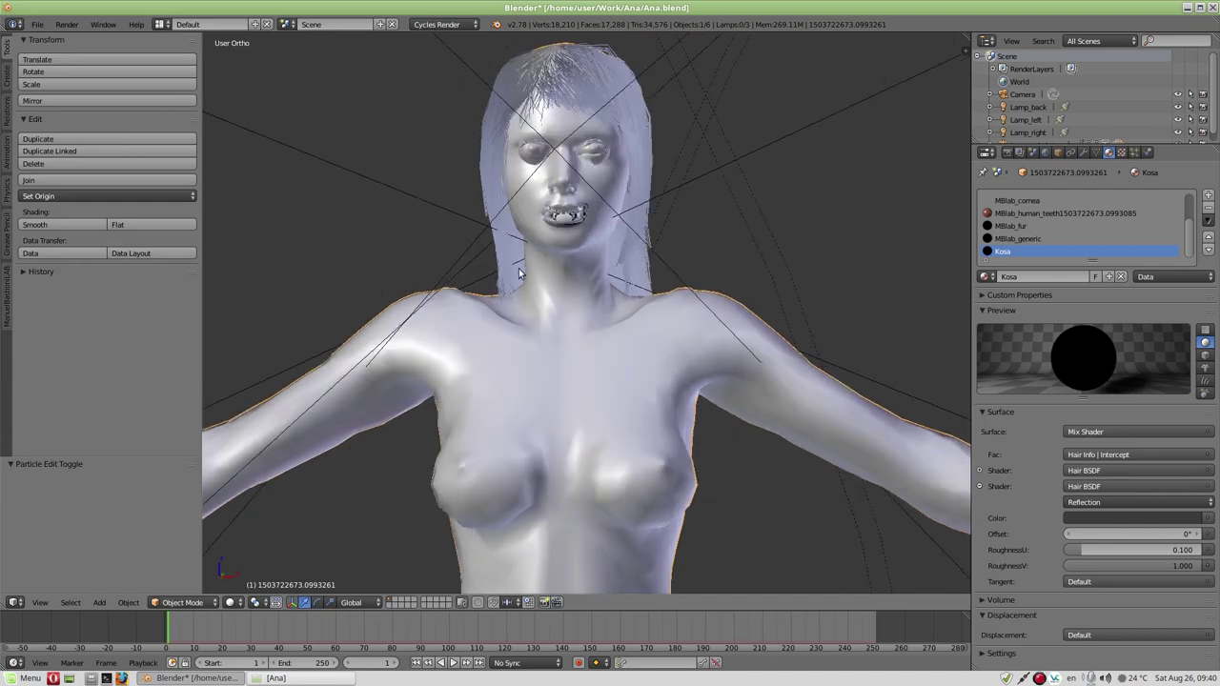
left_click(182, 603)
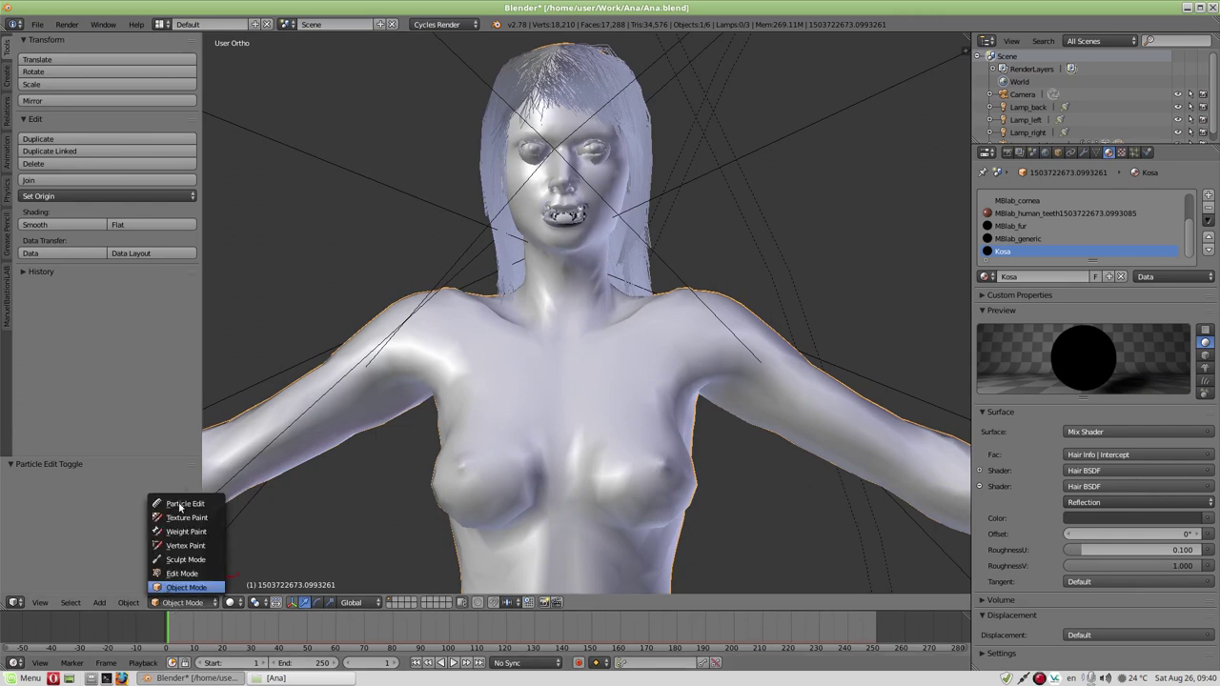
- In Particle Edit, comb the right-side strands near the shoulder inward and down
left_click(181, 504)
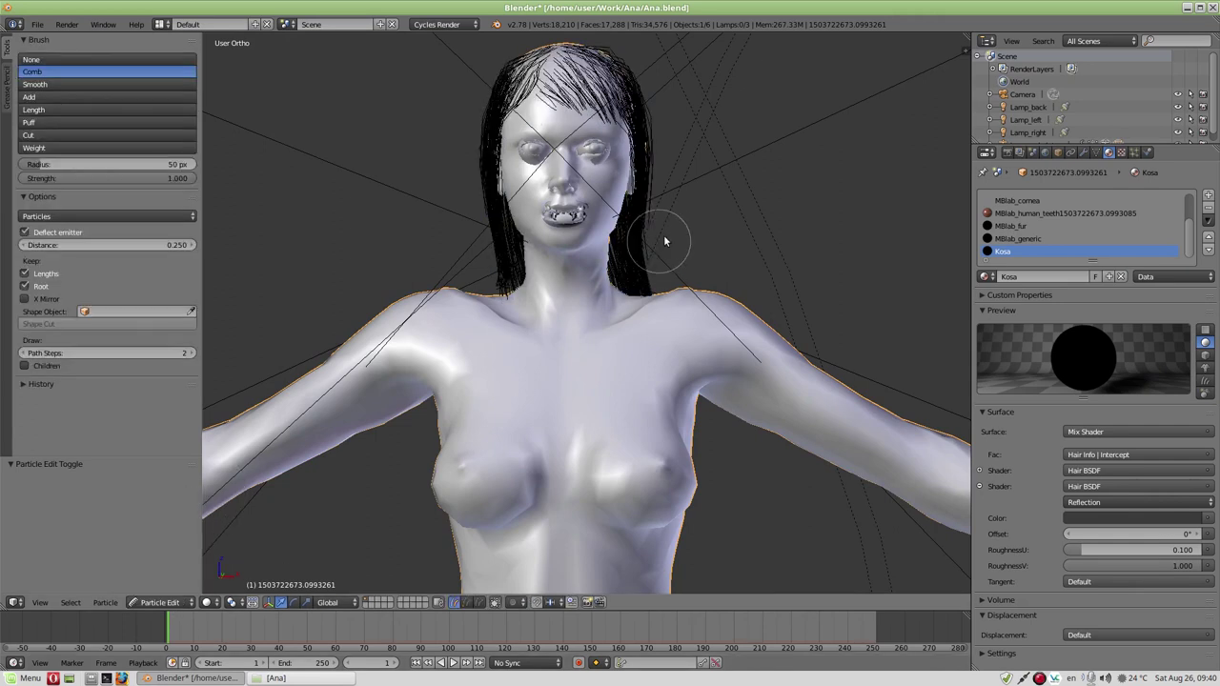
scroll(664, 243, "down", 2)
scroll(663, 243, "up", 2)
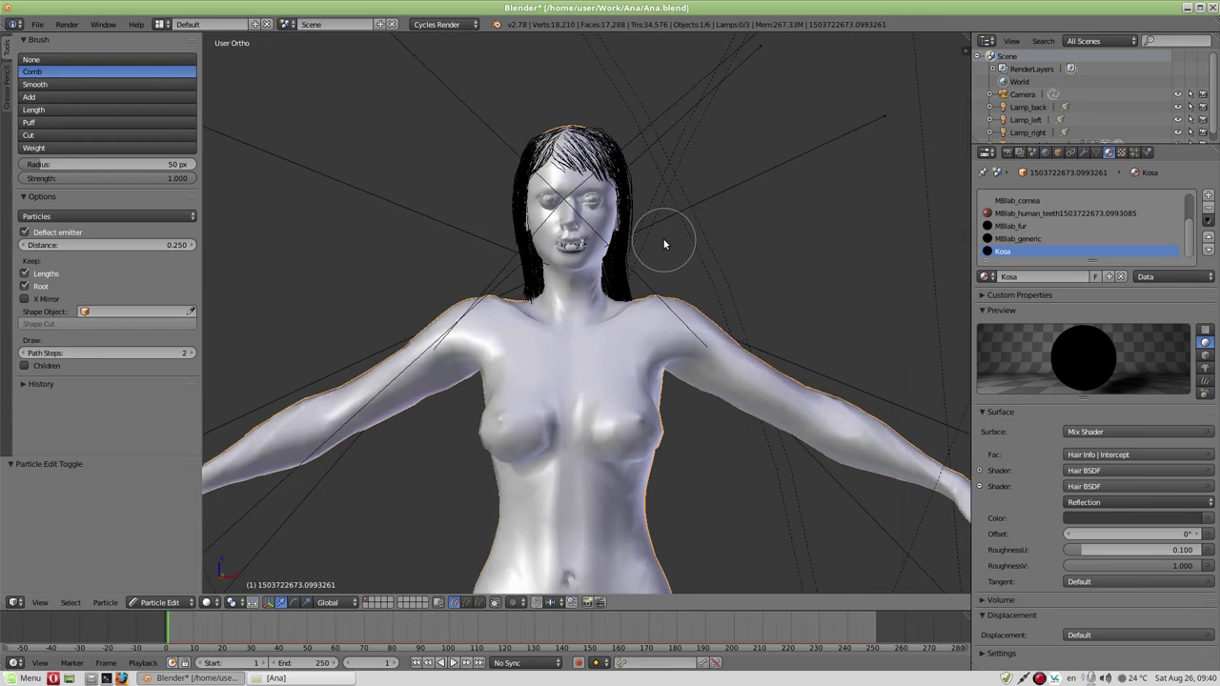
scroll(667, 240, "up", 4)
middle_click_drag(727, 183, 691, 300, "shift")
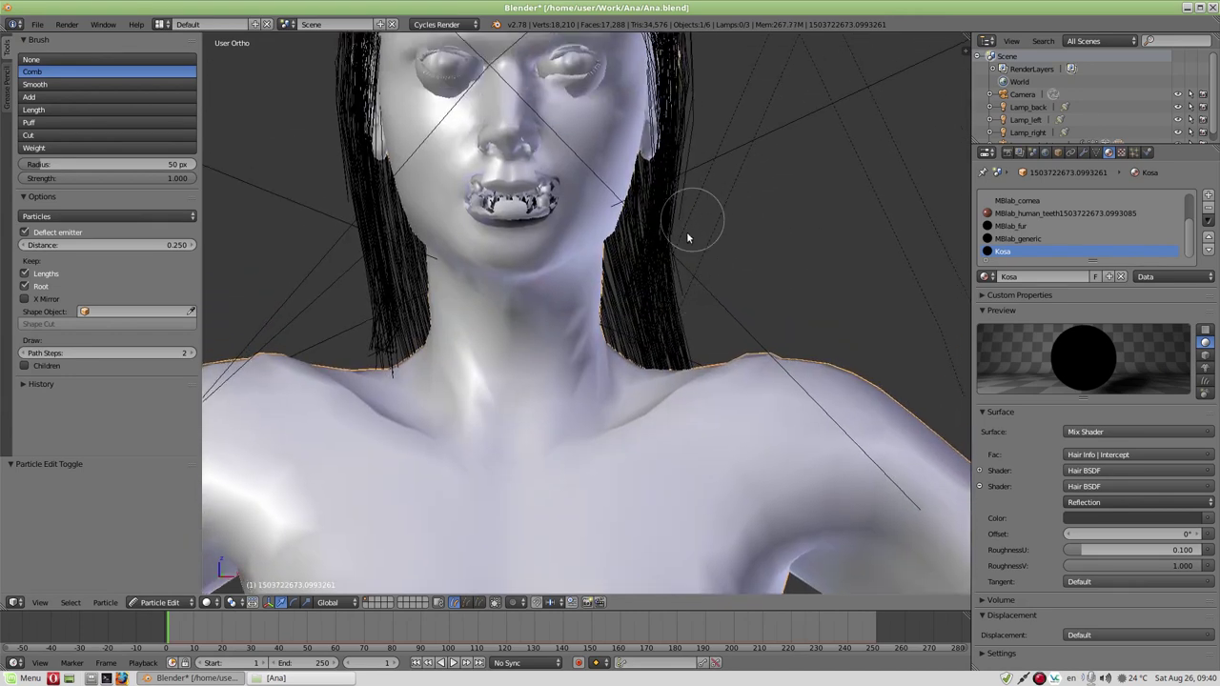
left_click_drag(676, 282, 621, 422)
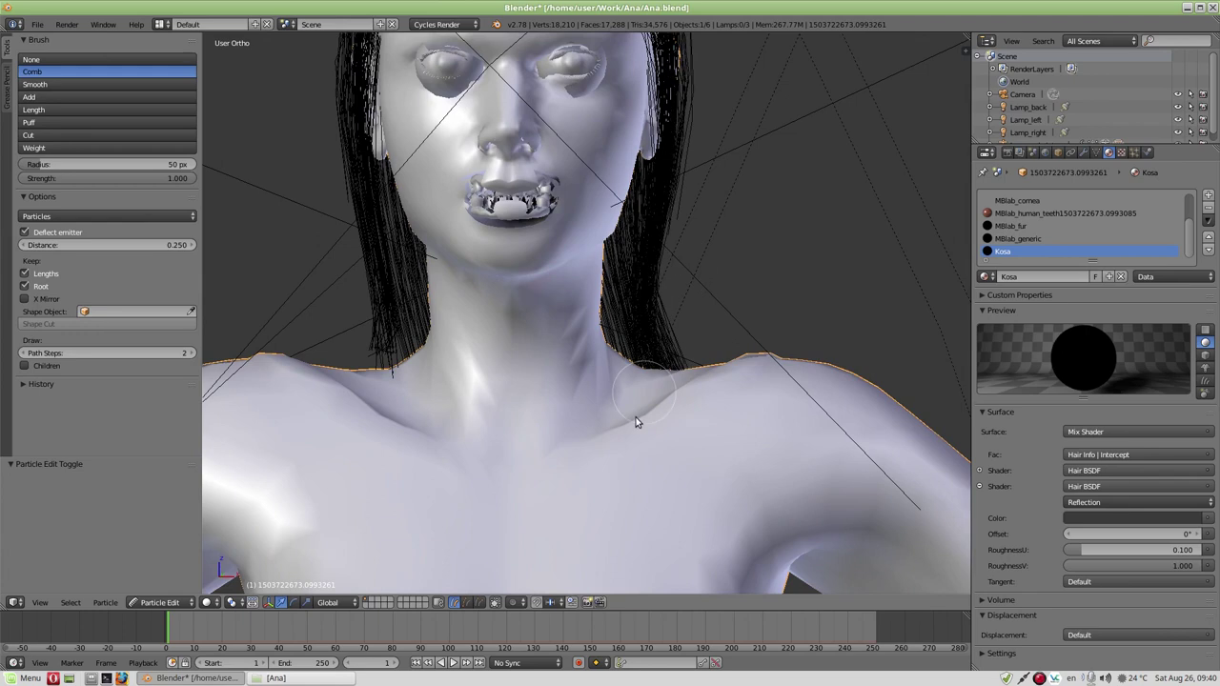
middle_click_drag(621, 423, 648, 400)
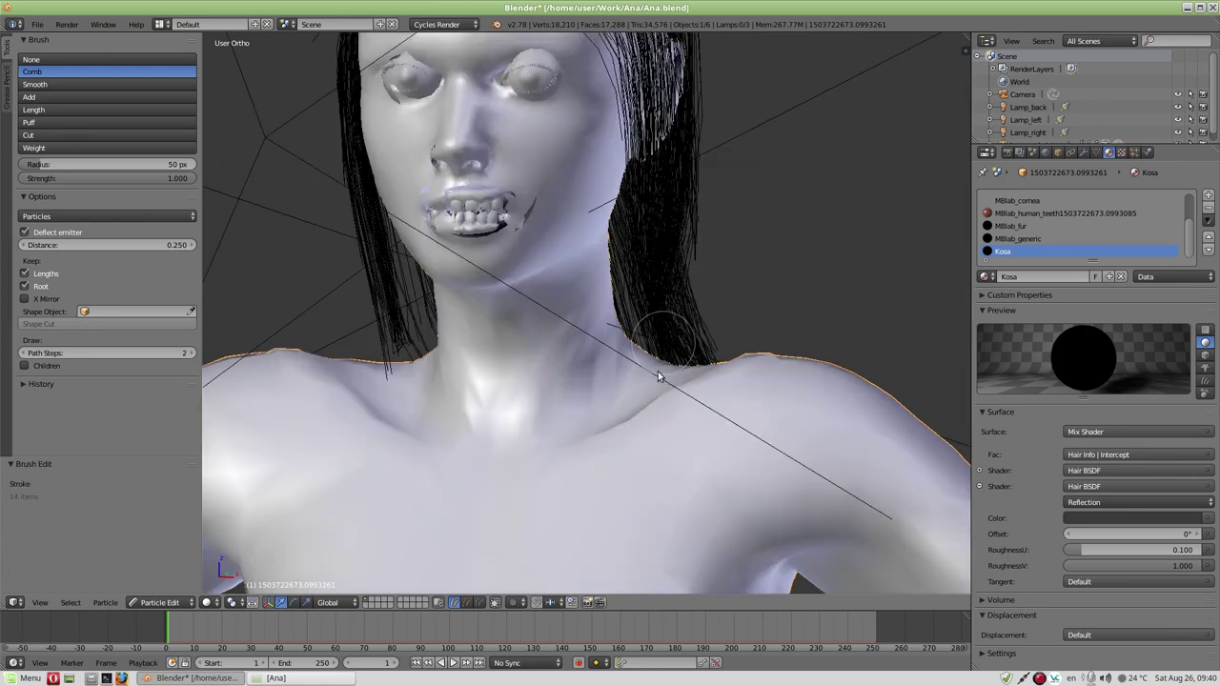
left_click_drag(732, 329, 667, 392)
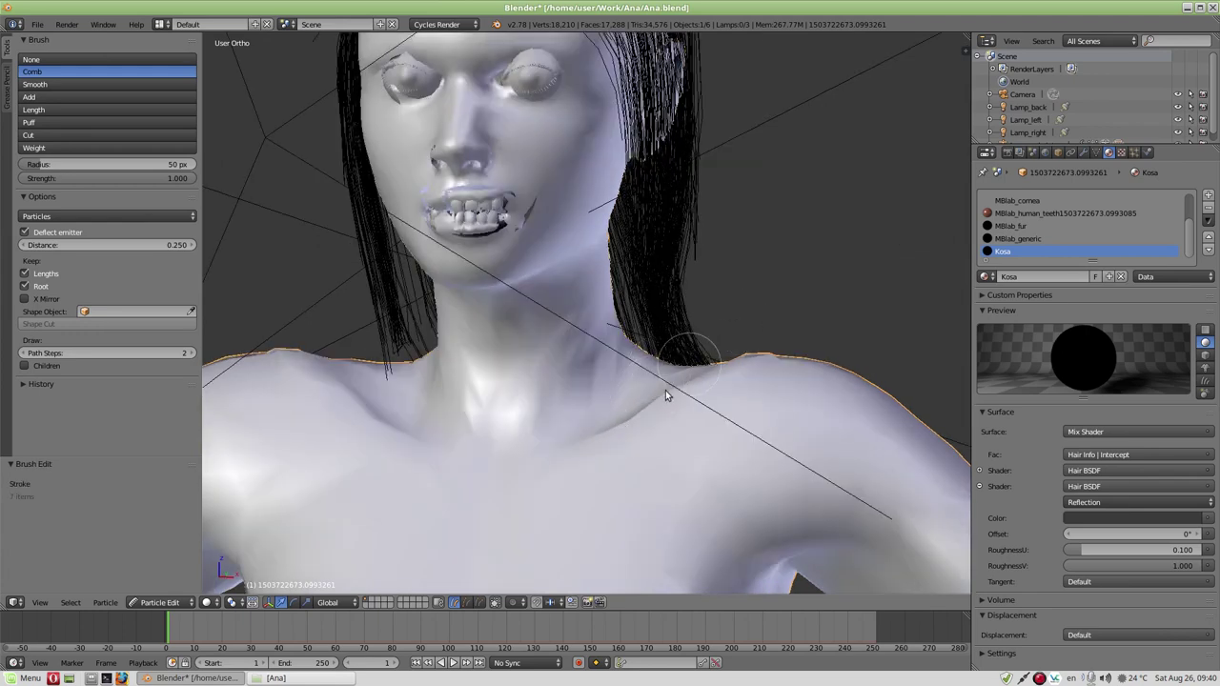
mouse_move(694, 341)
middle_mouse_down()
mouse_move(664, 325)
mouse_move(667, 308)
mouse_move(534, 267)
mouse_move(408, 264)
mouse_move(545, 294)
mouse_move(362, 278)
middle_mouse_up()
scroll(657, 276, "down", 3)
- Comb the back hair straight down the spine and over the left shoulder blade
mouse_move(595, 386)
left_mouse_down()
mouse_move(603, 448)
mouse_move(572, 534)
mouse_move(534, 420)
left_mouse_up()
left_click_drag(543, 333, 577, 558)
left_click_drag(520, 333, 548, 524)
mouse_move(562, 343)
left_mouse_down()
mouse_move(581, 577)
mouse_move(562, 541)
left_mouse_up()
mouse_move(562, 541)
middle_mouse_down()
mouse_move(641, 369)
mouse_move(658, 386)
mouse_move(686, 387)
middle_mouse_up()
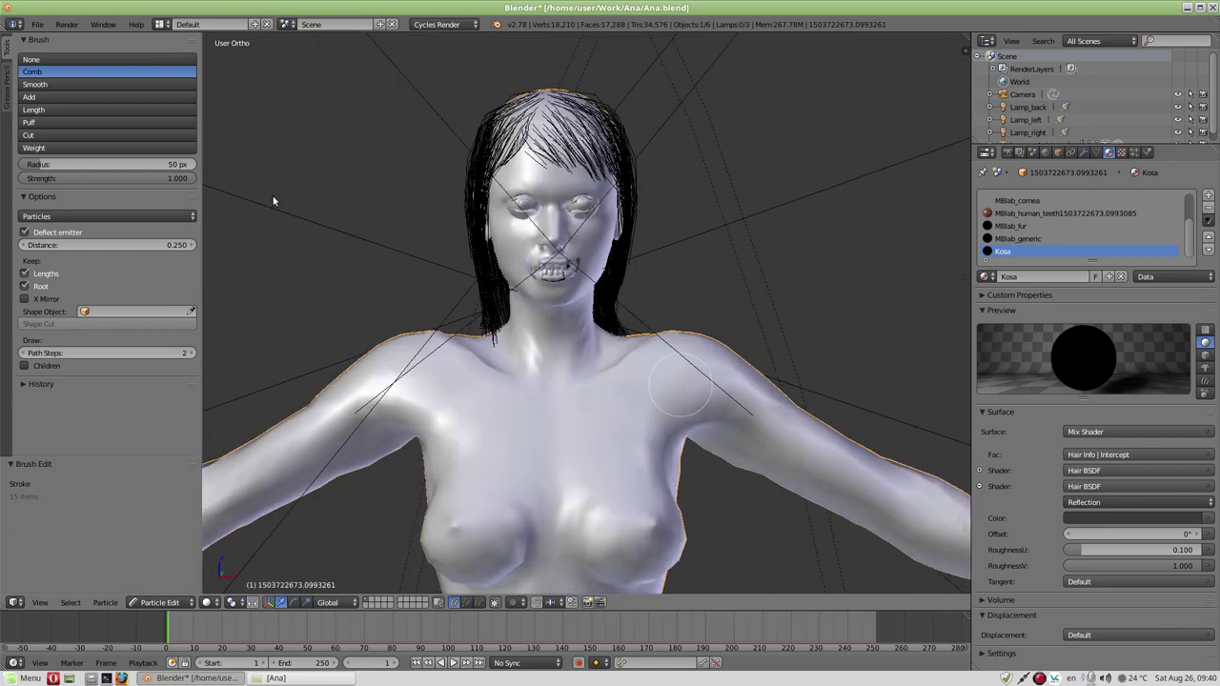
left_click(38, 25)
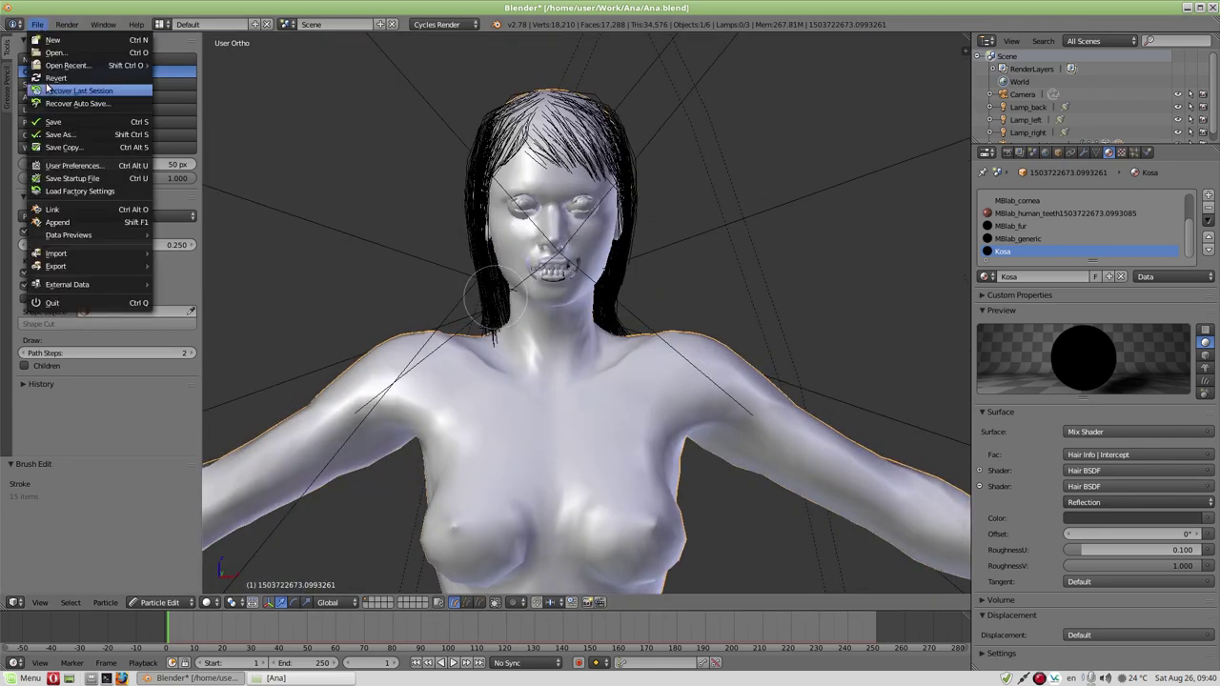
- Save Ana.blend, switch from Particle Edit to Object Mode, and start an F12 Cycles render
left_click(54, 122)
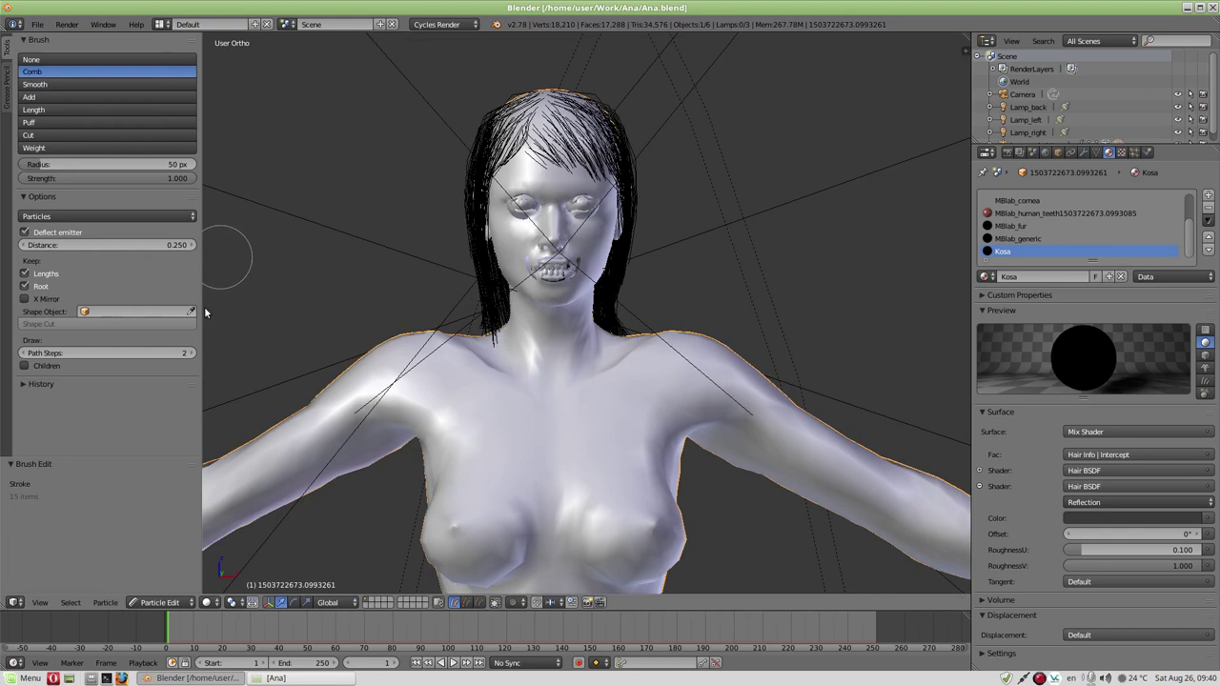
left_click(158, 603)
left_click(164, 587)
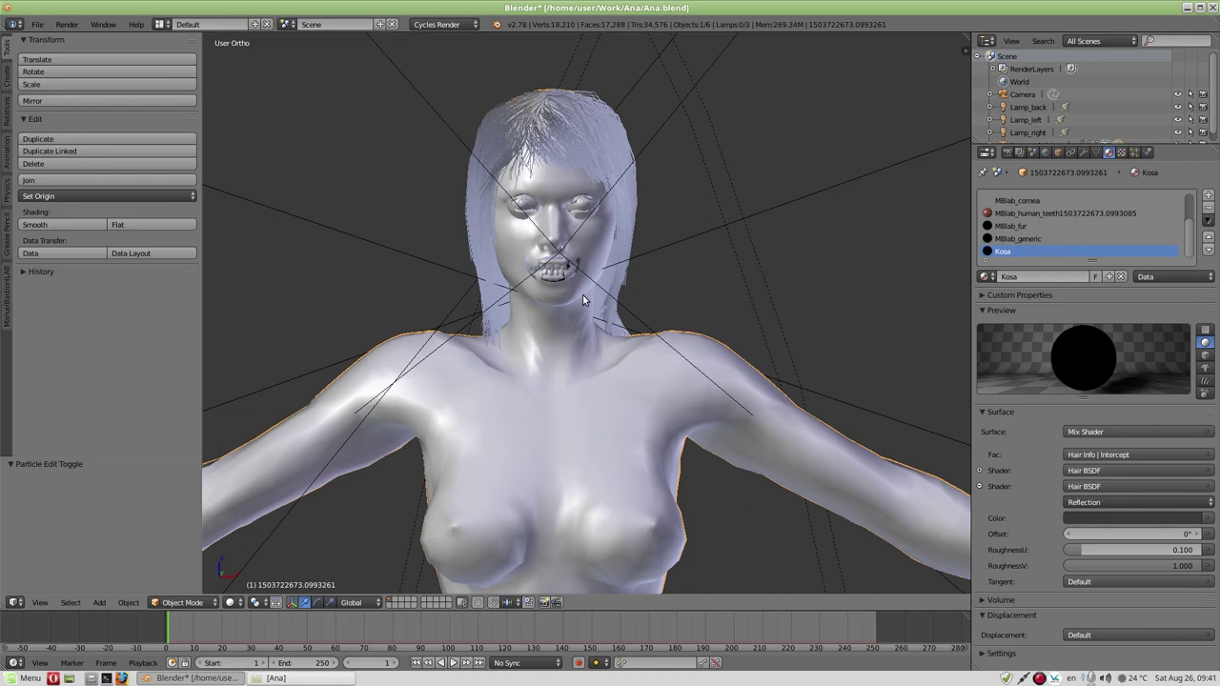
key("F12")
scroll(583, 294, "down", 2)
scroll(582, 294, "down", 2)
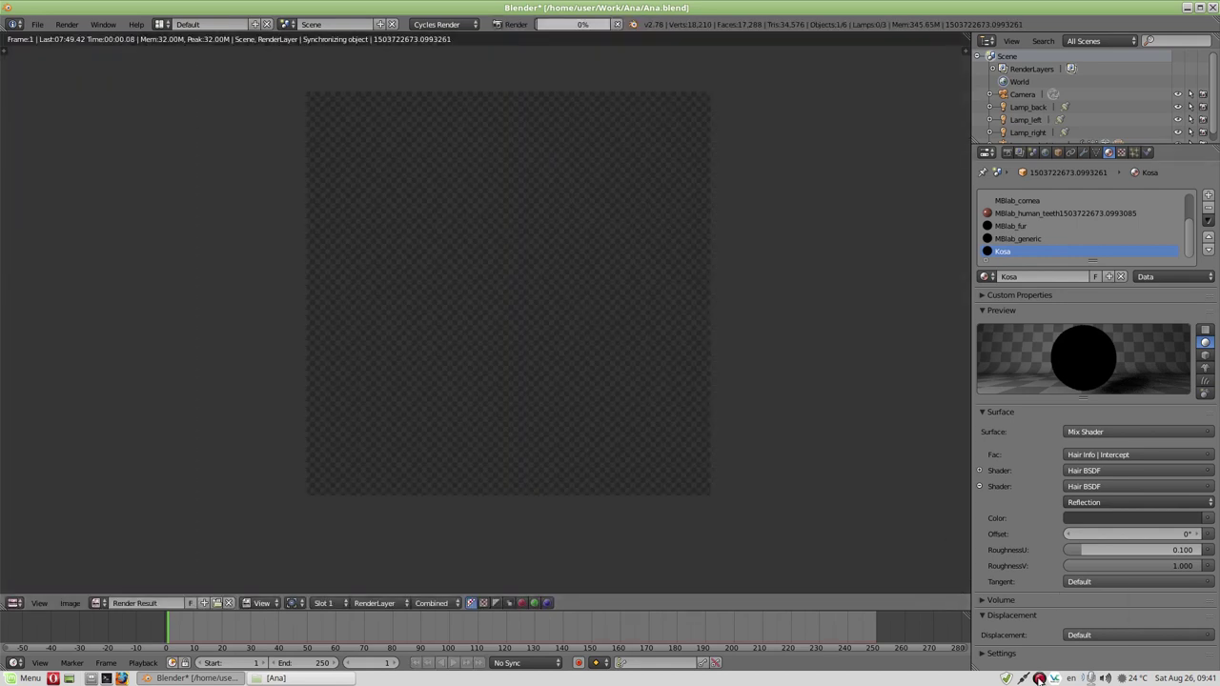
- Zoom and pan the finished render to inspect the hair, forehead, eyes and nose up close
right_click(1039, 680)
left_click(1064, 596)
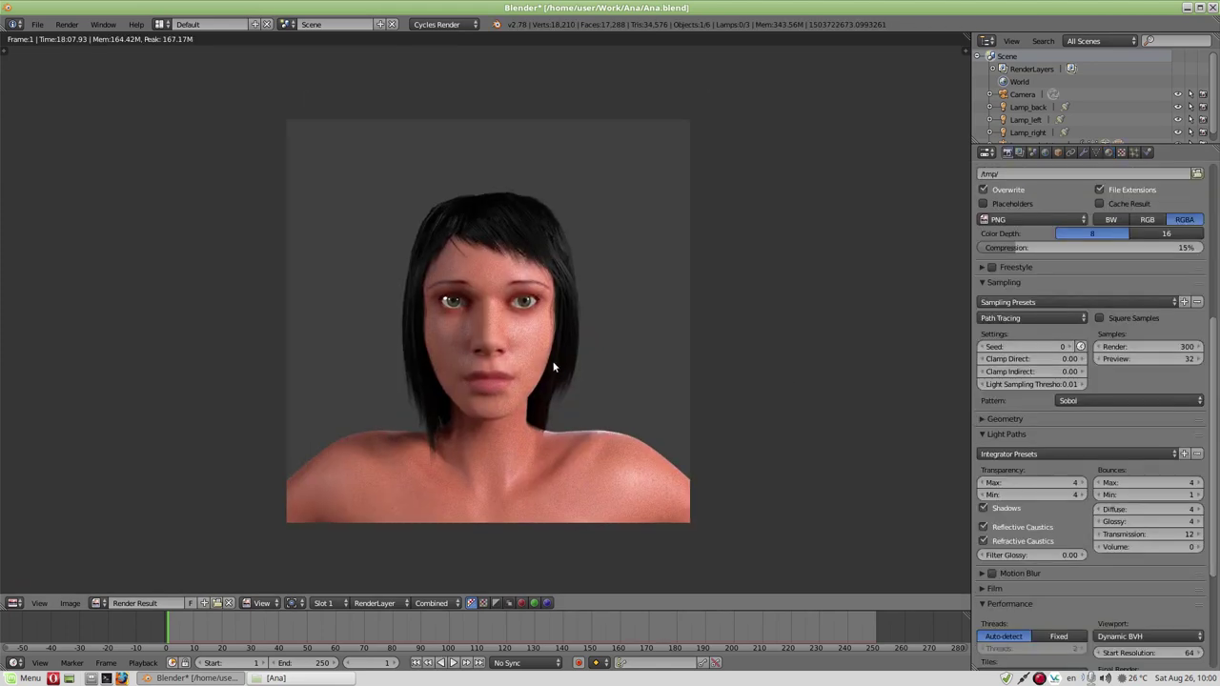
scroll(552, 367, "up", 1)
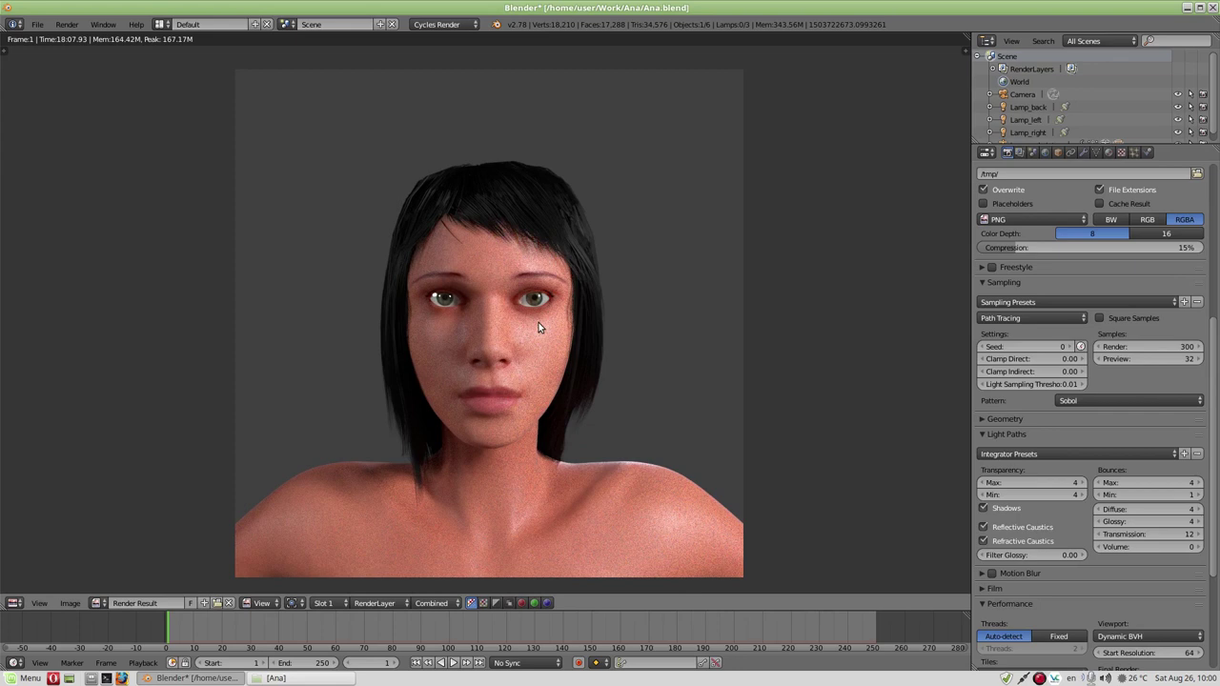
scroll(516, 274, "up", 2)
scroll(493, 246, "up", 1)
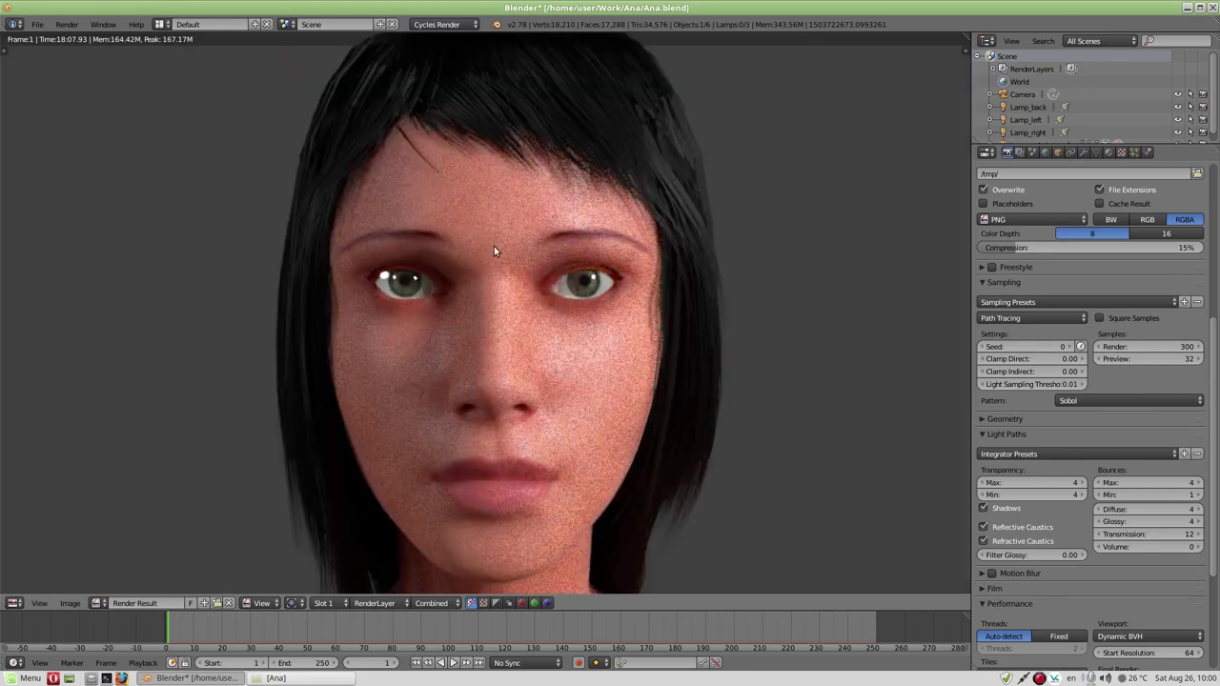
middle_click_drag(488, 250, 543, 276)
scroll(543, 275, "up", 1)
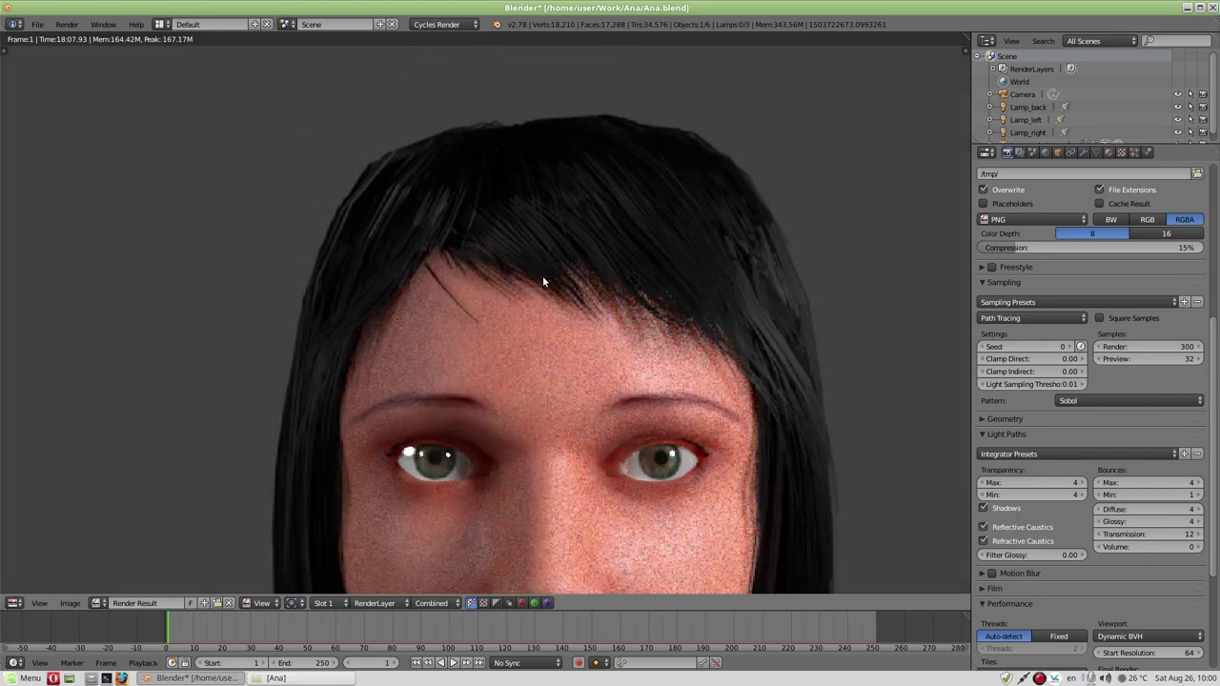
scroll(542, 276, "up", 1)
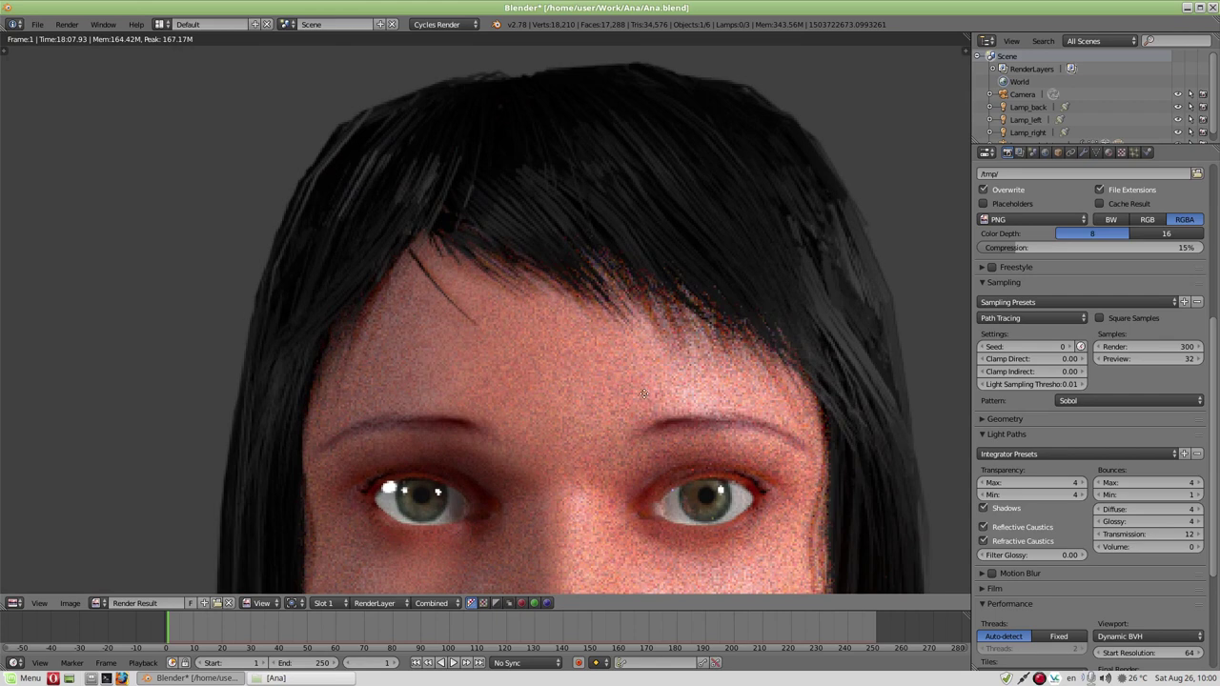
middle_click_drag(644, 394, 574, 295)
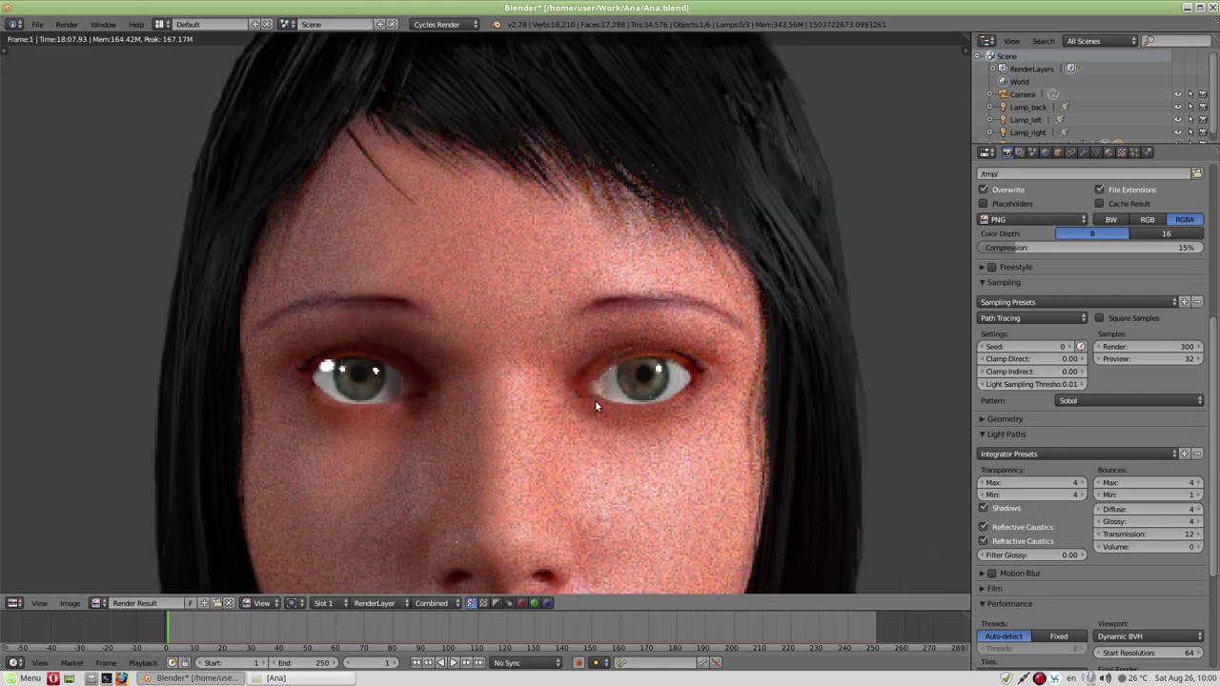
middle_click_drag(578, 460, 560, 356)
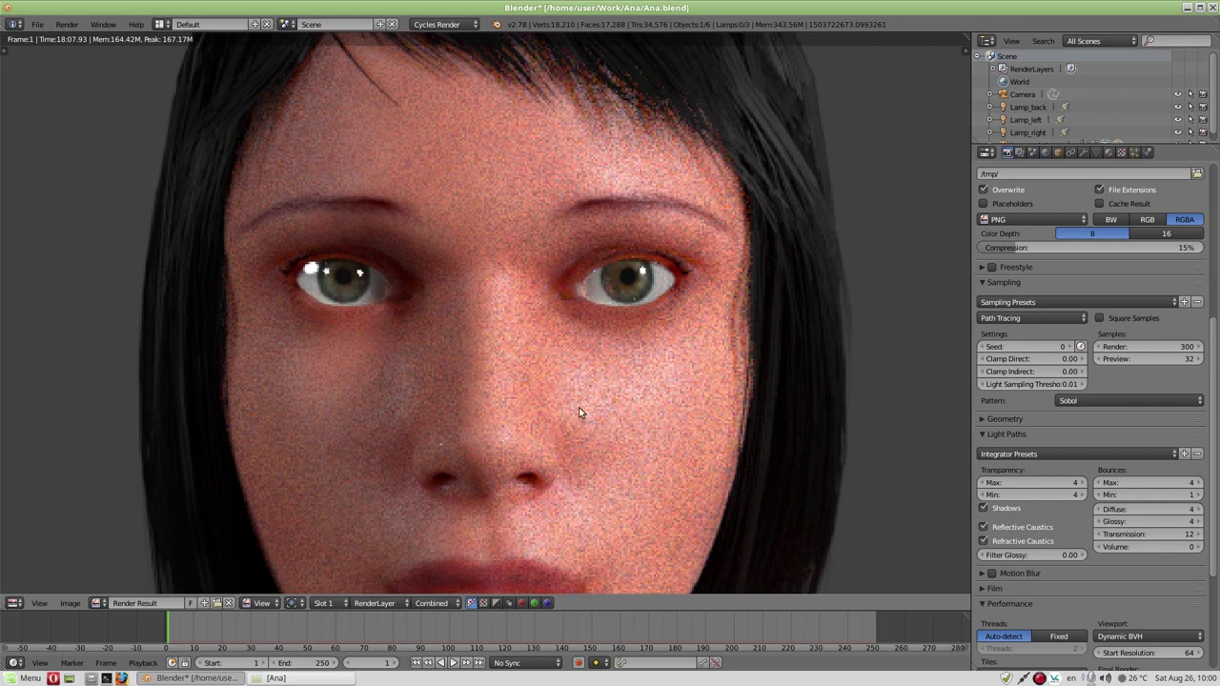
scroll(656, 395, "up", 1)
scroll(671, 394, "up", 1)
scroll(679, 393, "down", 1)
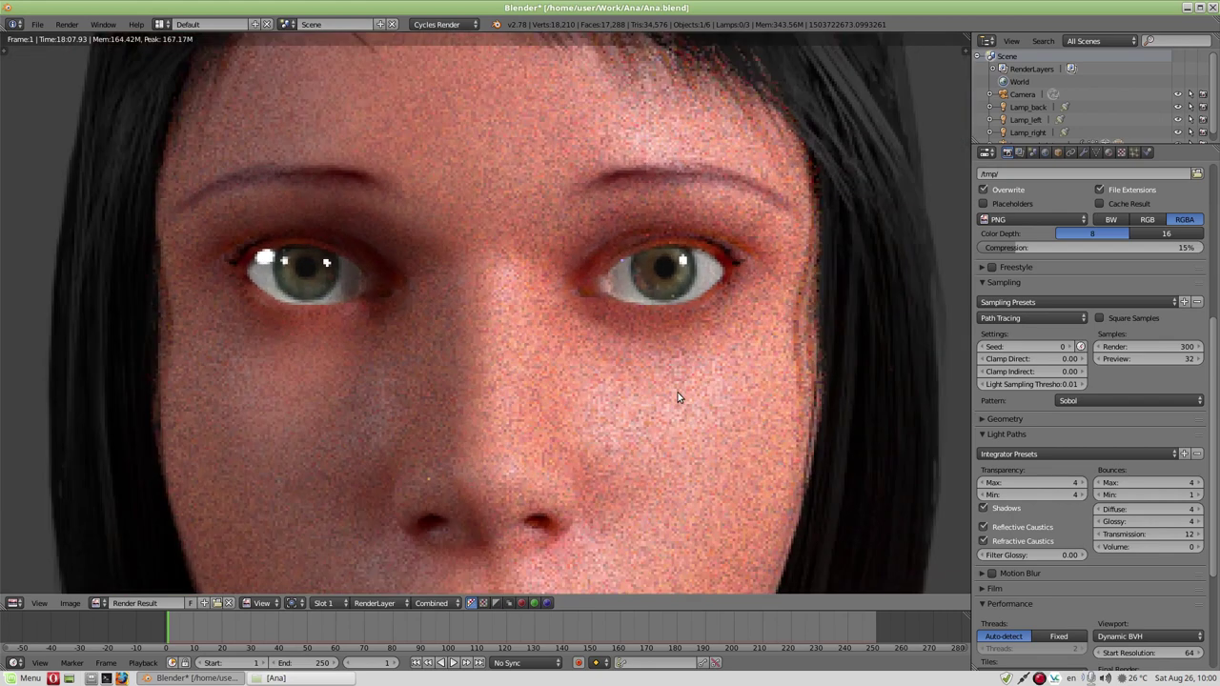
scroll(686, 390, "down", 3)
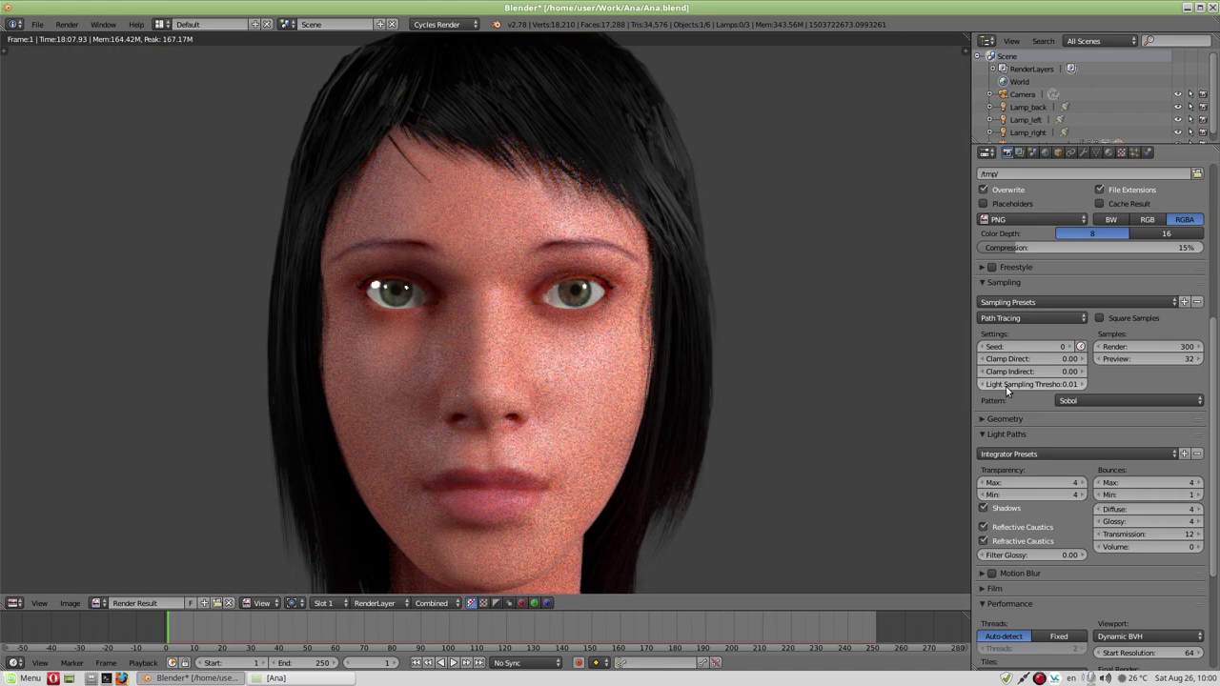
scroll(647, 386, "up", 4)
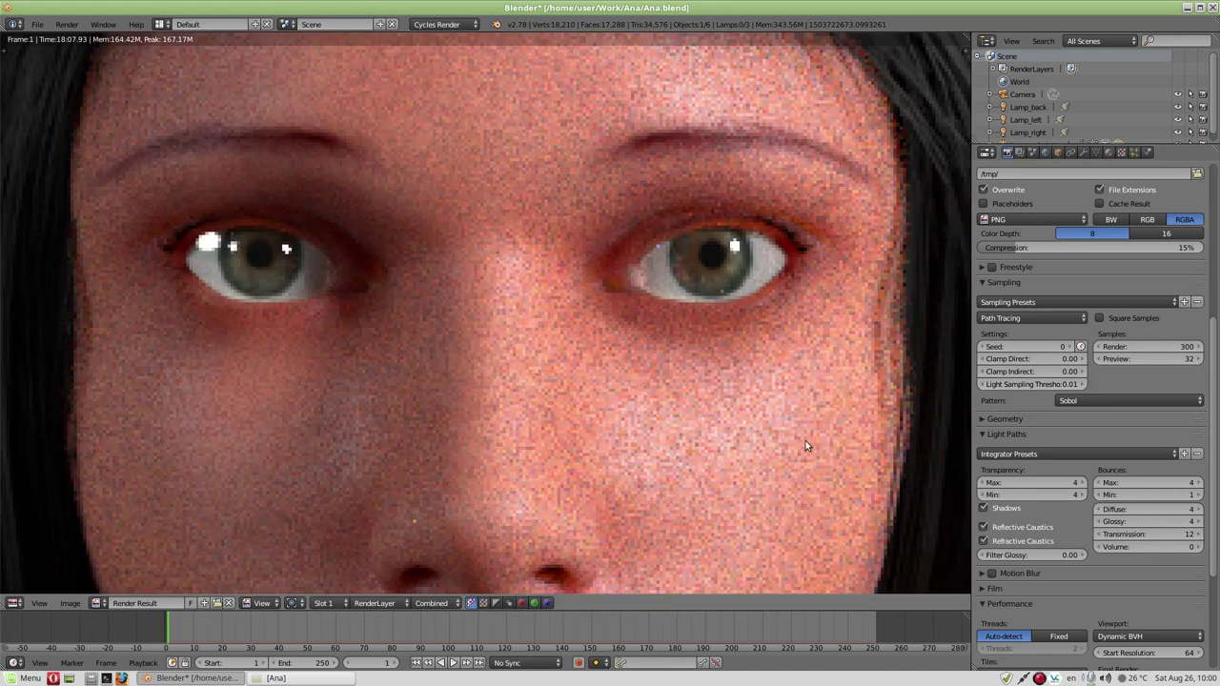
scroll(806, 440, "down", 3)
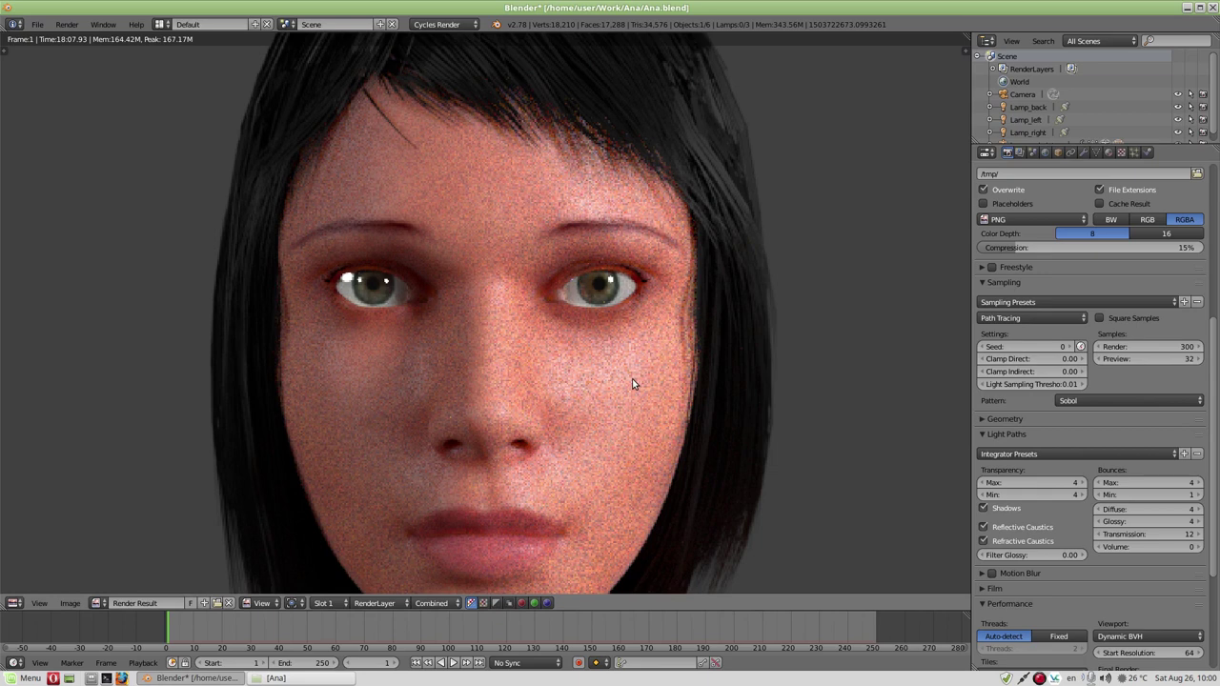
scroll(548, 359, "up", 3)
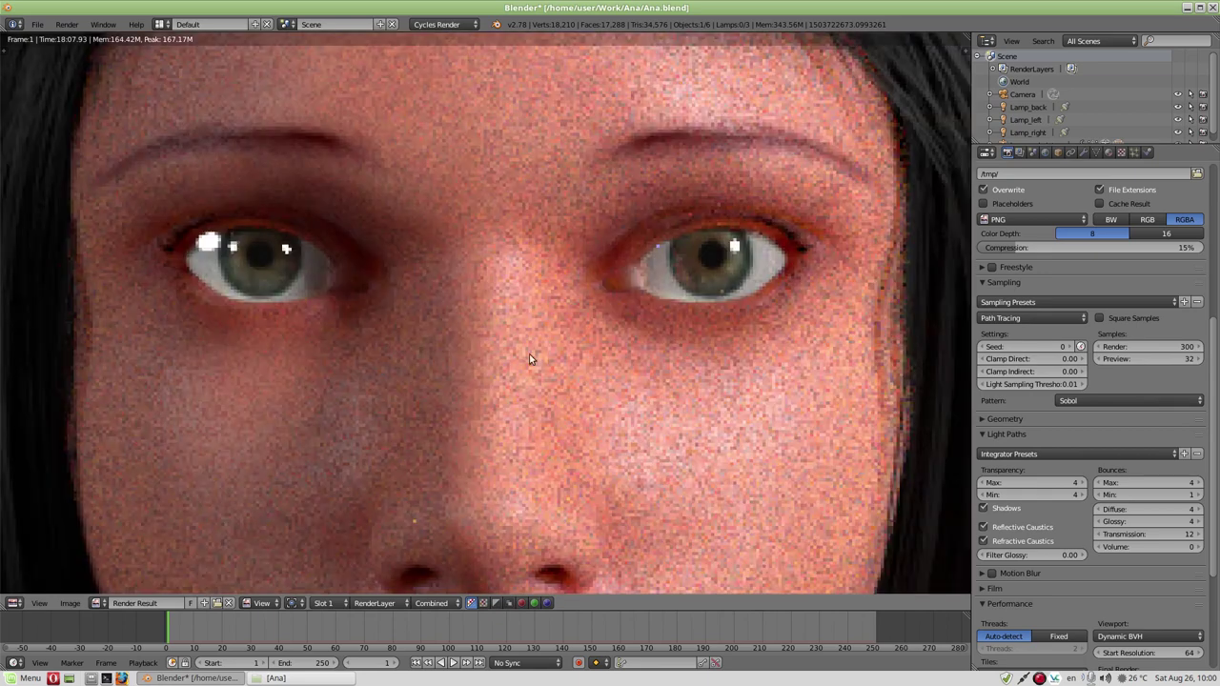
scroll(661, 401, "down", 3)
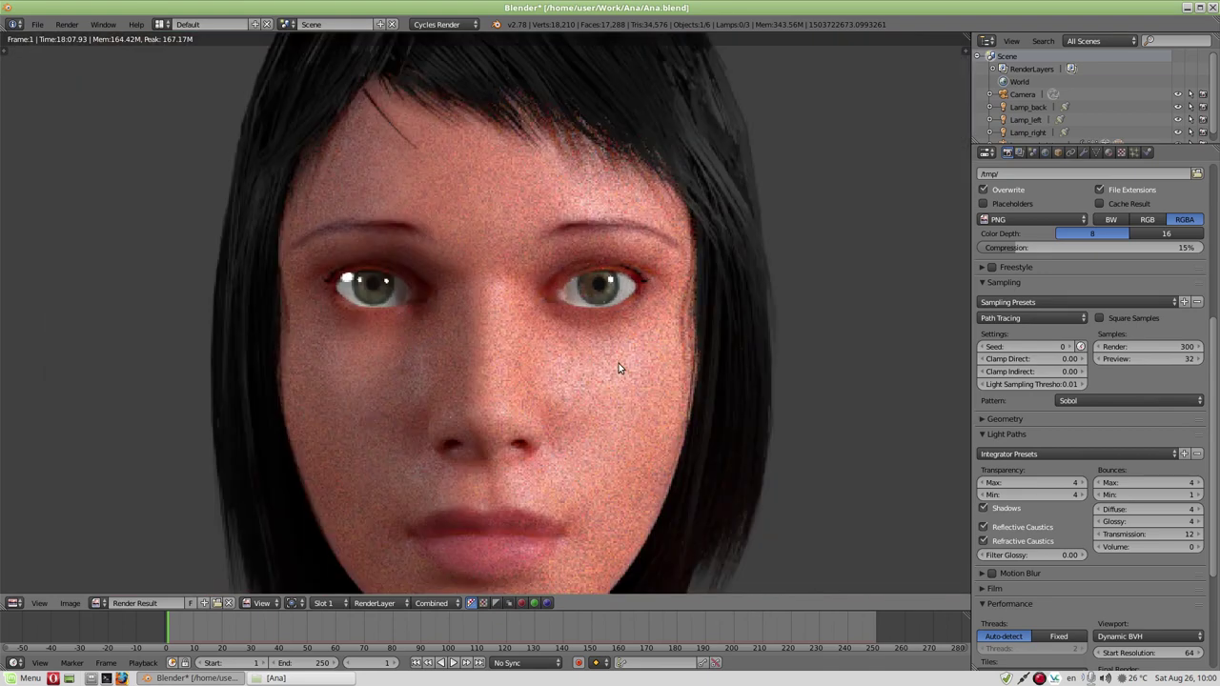
scroll(619, 365, "down", 1)
scroll(618, 365, "down", 1)
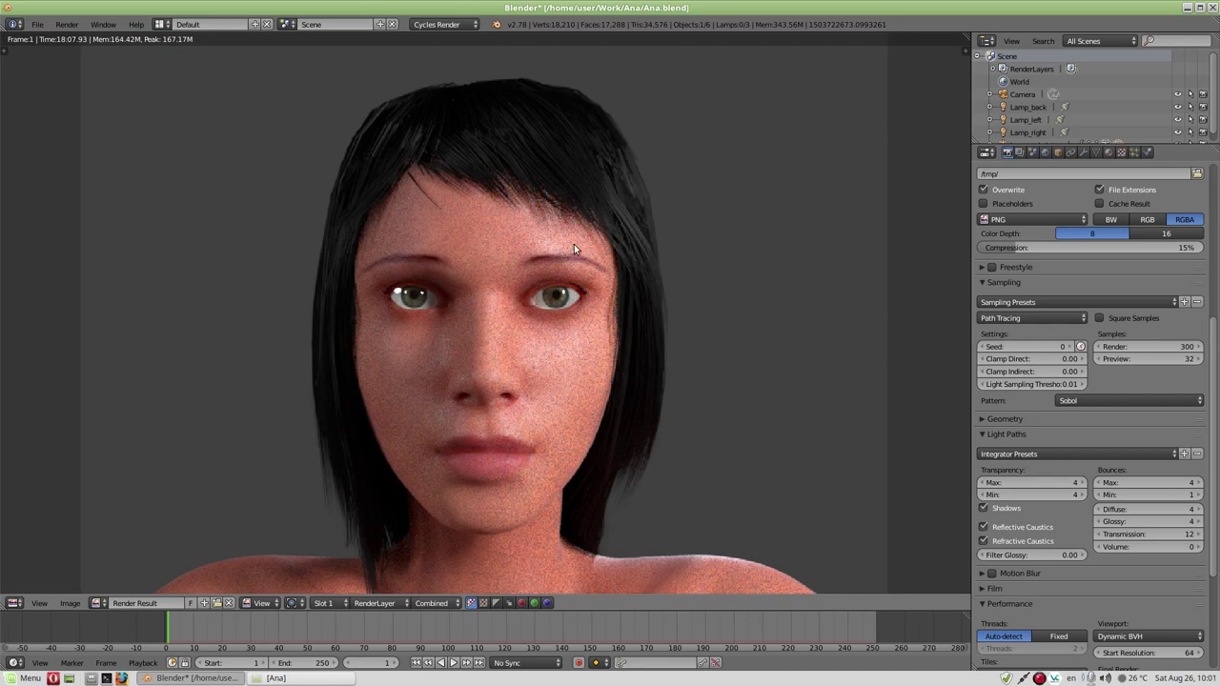
scroll(568, 269, "down", 2)
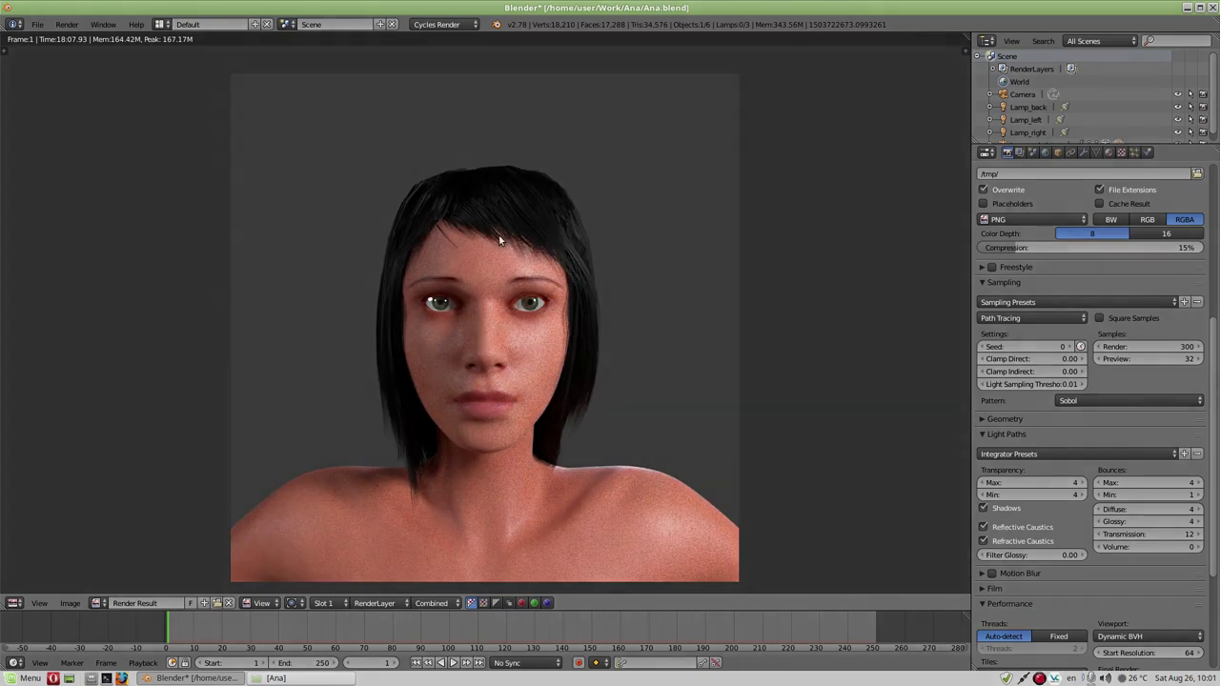